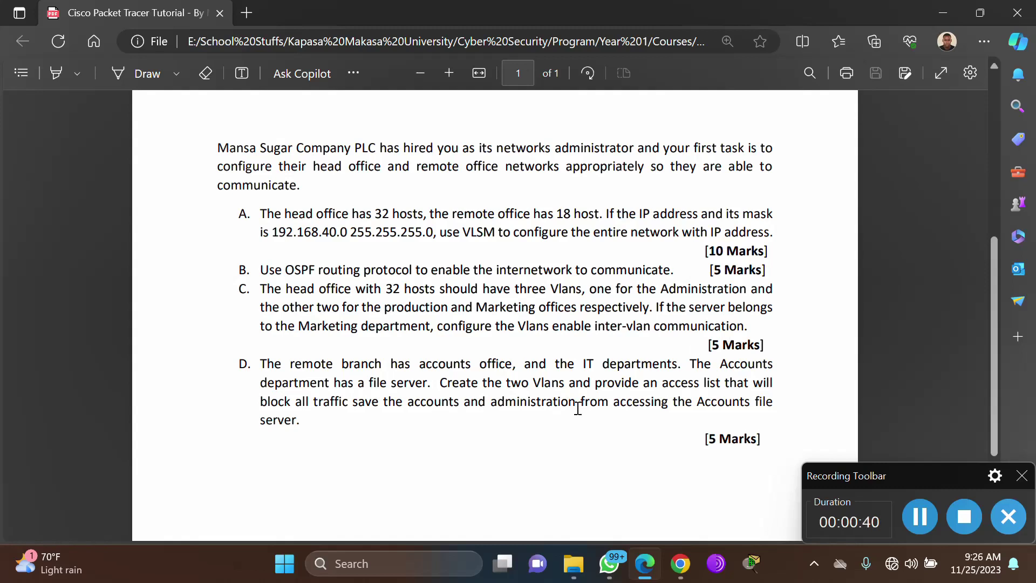
Launch Notepad with the Mansa Sugar Company network notes and snap it beside the assignment PDF.
left_click(363, 565)
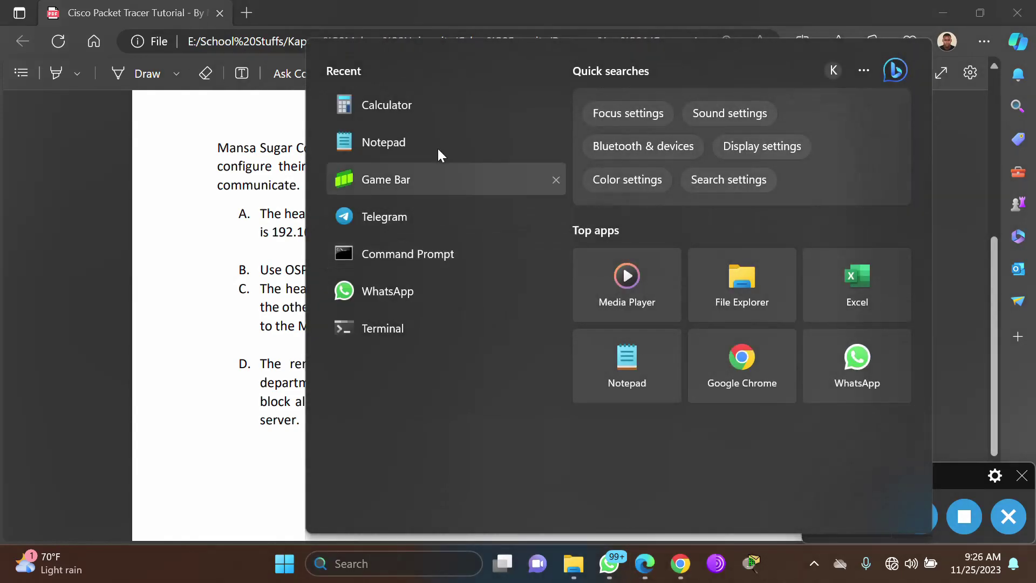
left_click(427, 138)
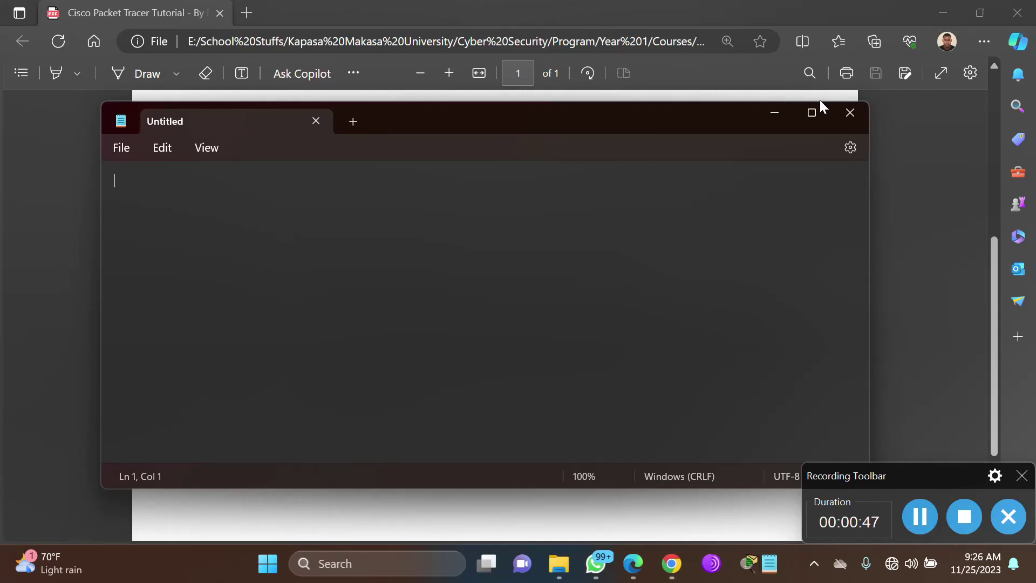
mouse_move(811, 112)
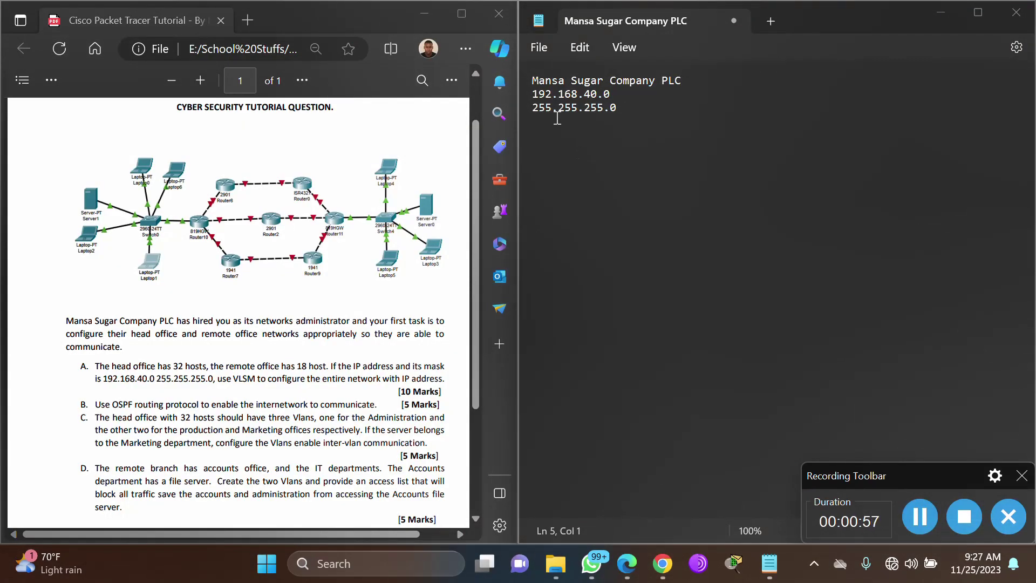
Add a 'VLSM TABLE' heading below the 255.255.255.0 mask line.
left_click(548, 121)
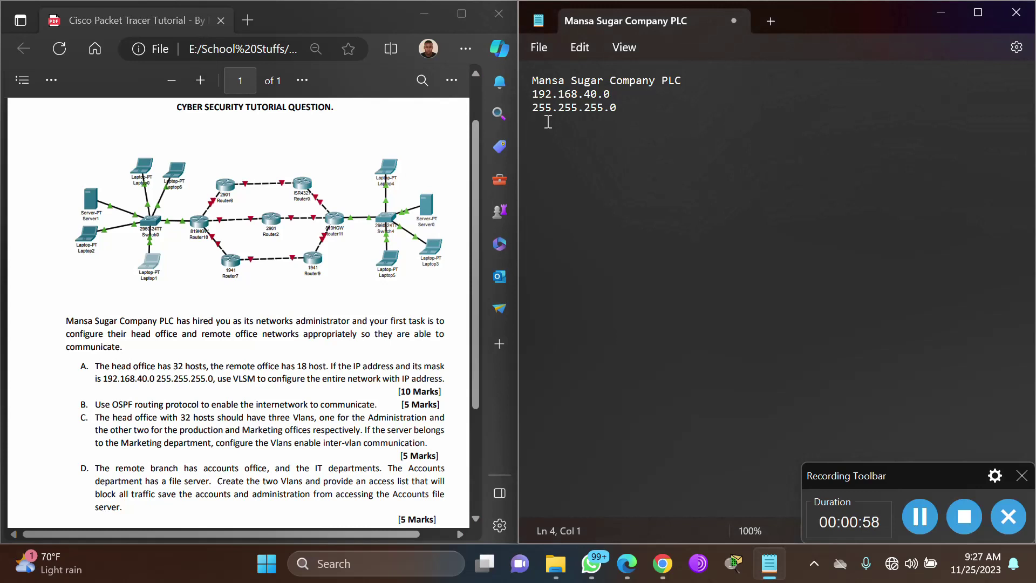
key("Return")
type("V")
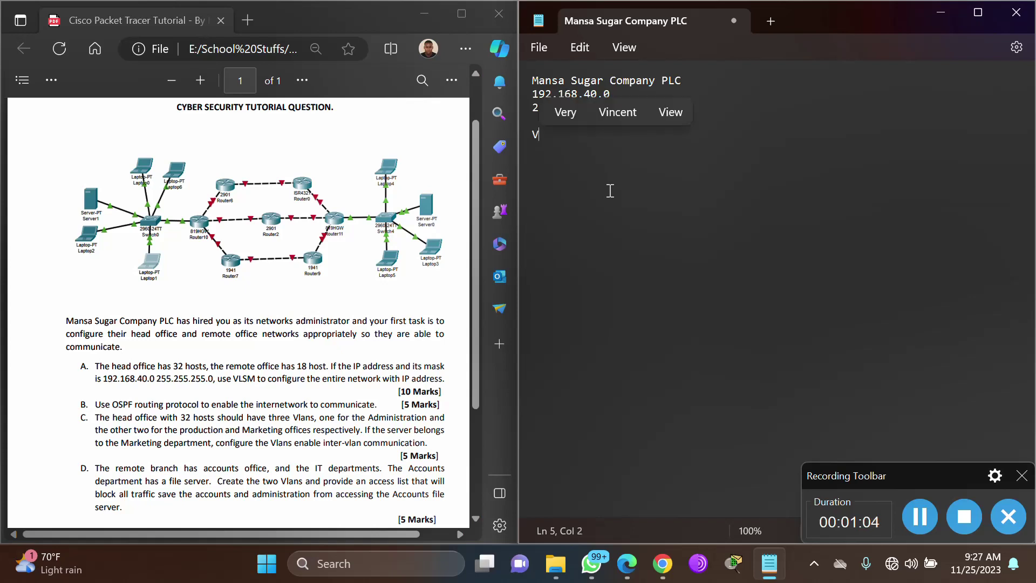
type("LSM TABLE")
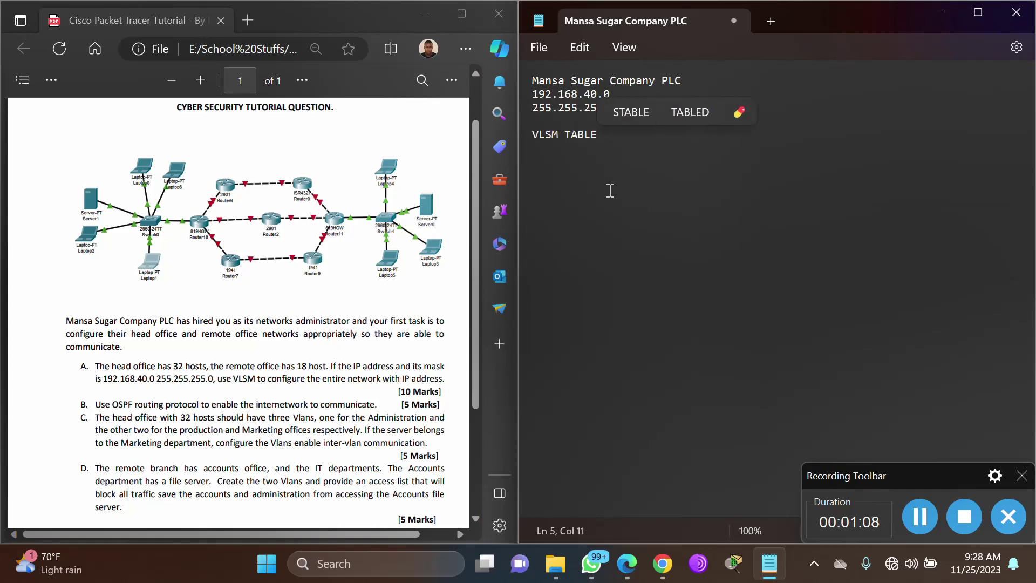
key("Return")
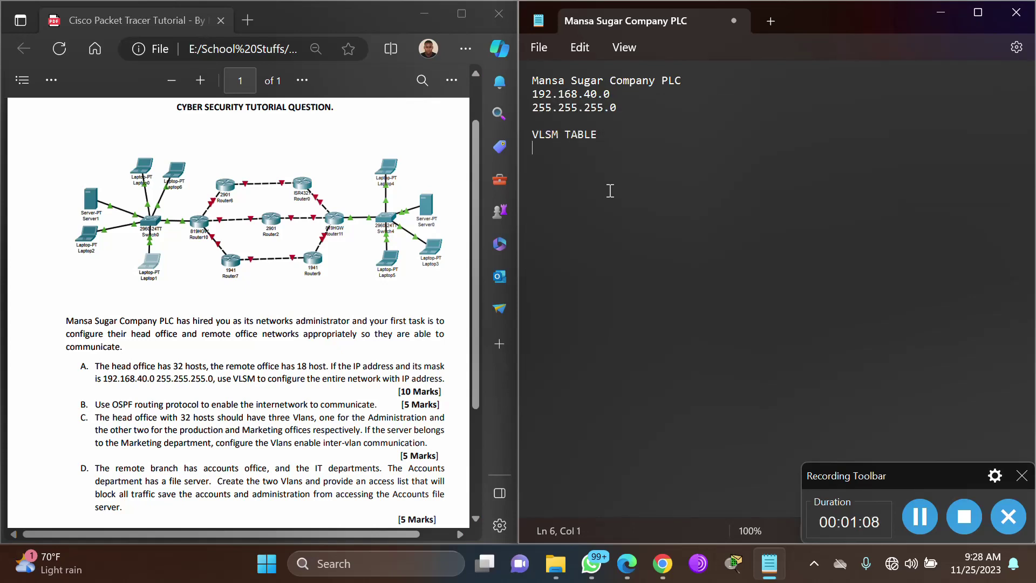
Add tab-separated column headers Block Size, CIDR and Subnet Mask under the heading.
type("B")
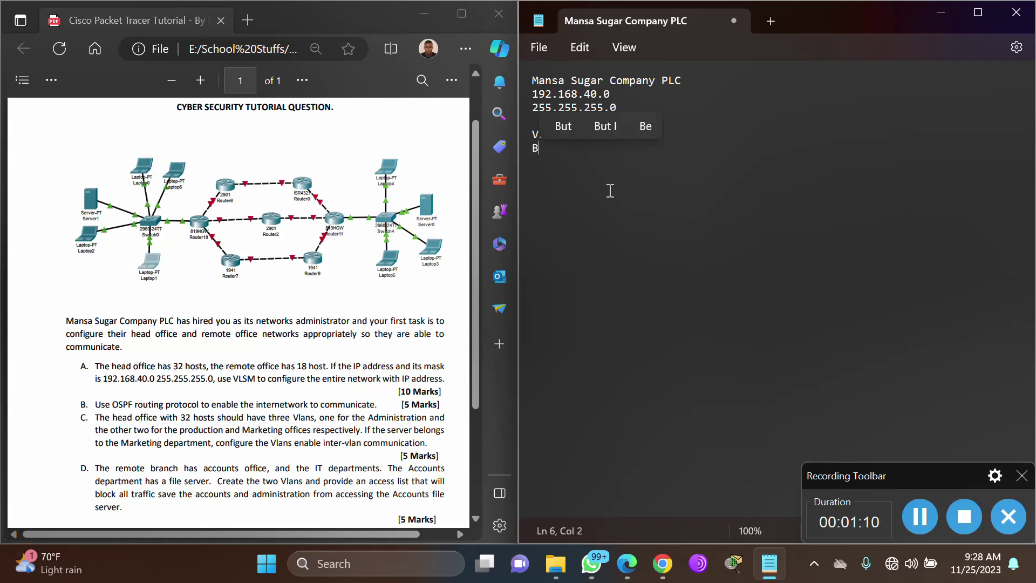
type("lock Size")
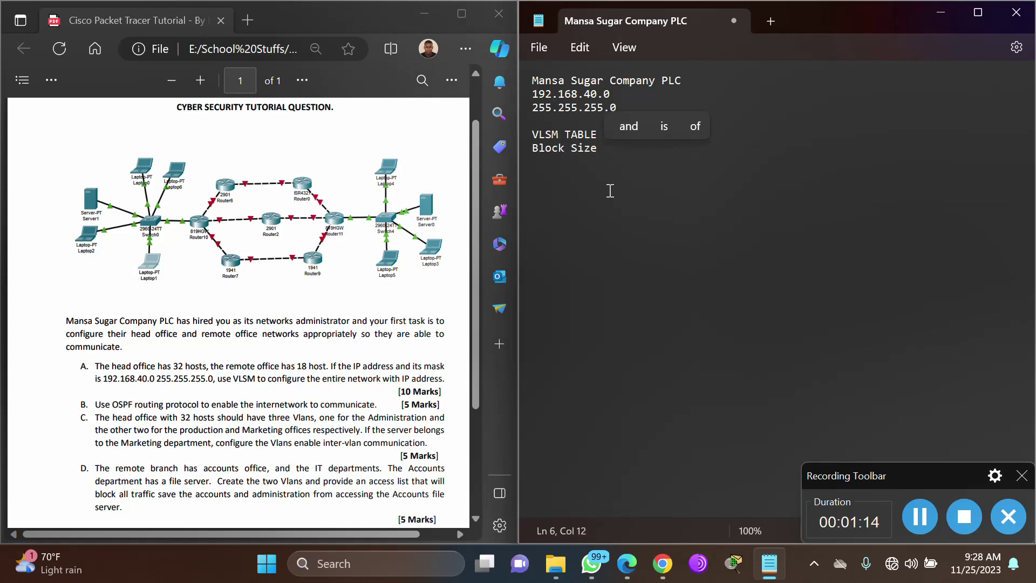
key("BackSpace")
key("Tab")
type("CI")
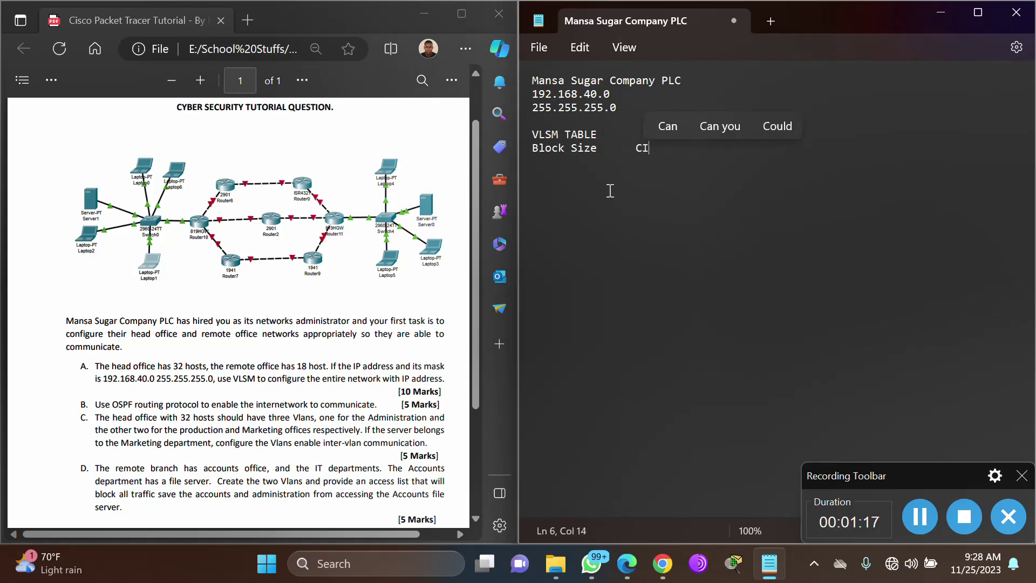
type("DR")
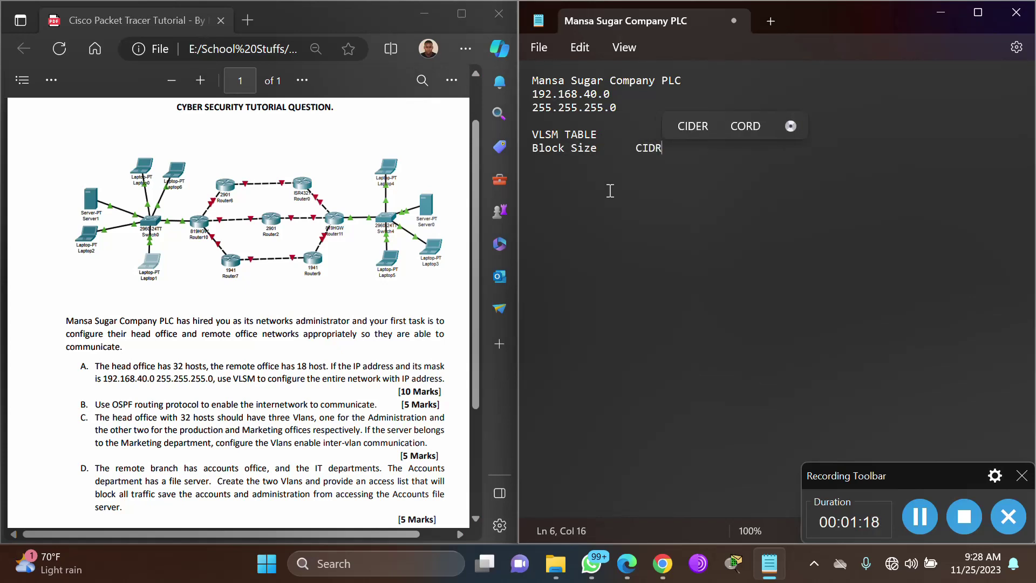
key("Tab")
type("Su")
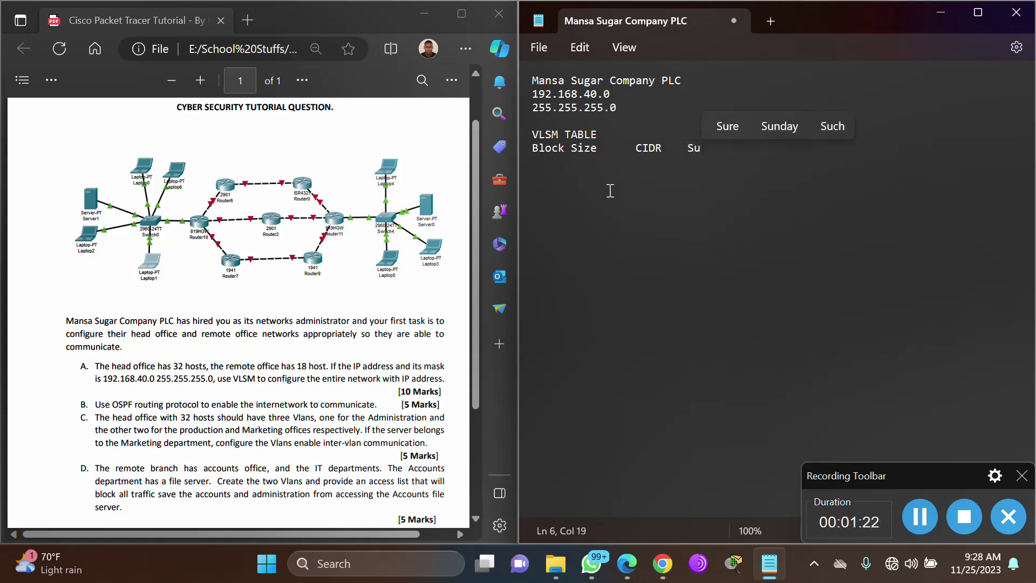
type("bnet ")
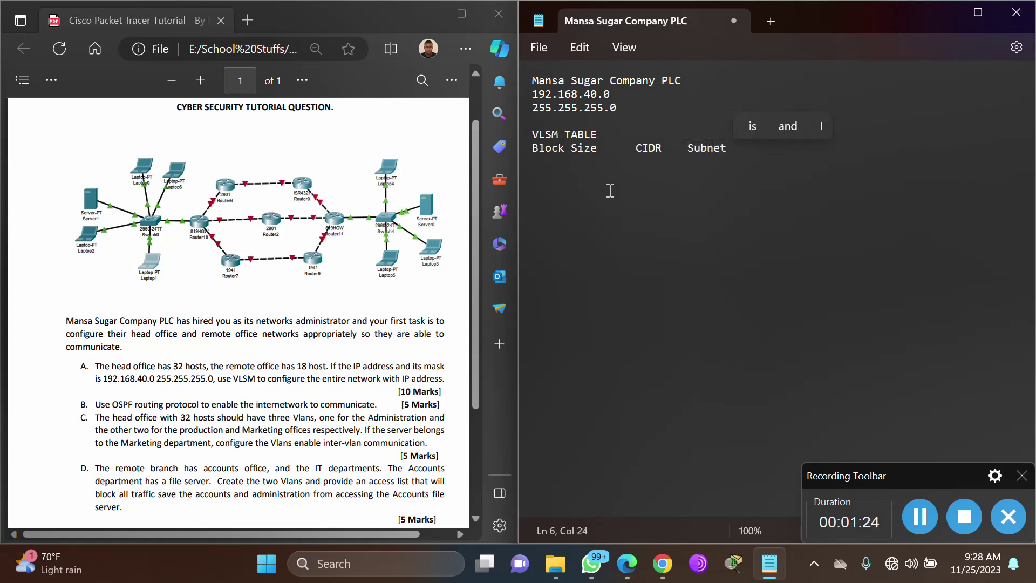
type("Mask")
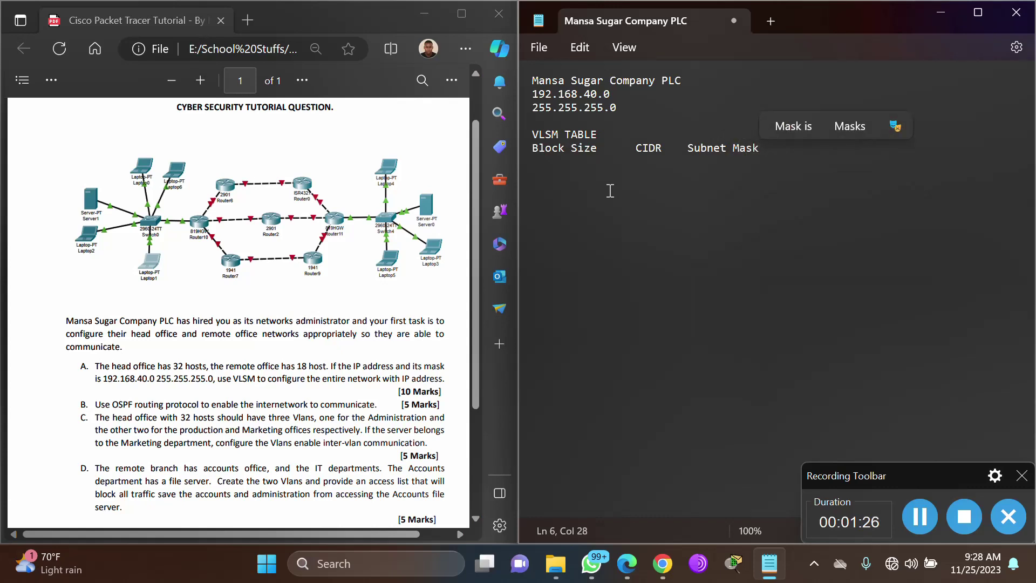
key("Return")
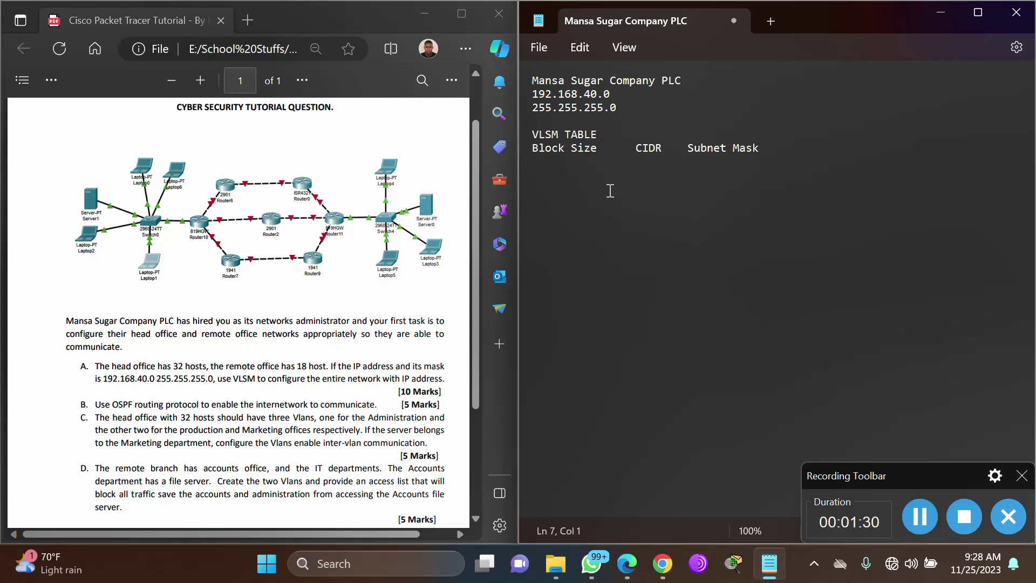
Fill the first table row with 1, /32 and 255 in tab-separated columns.
type("1")
key("Tab")
key("Tab")
type("/32")
key("Tab")
type("255")
Note the mask 255.255.255.255 below the row and start a 'Block Size:' line.
key("Return")
key("Return")
type("255.255")
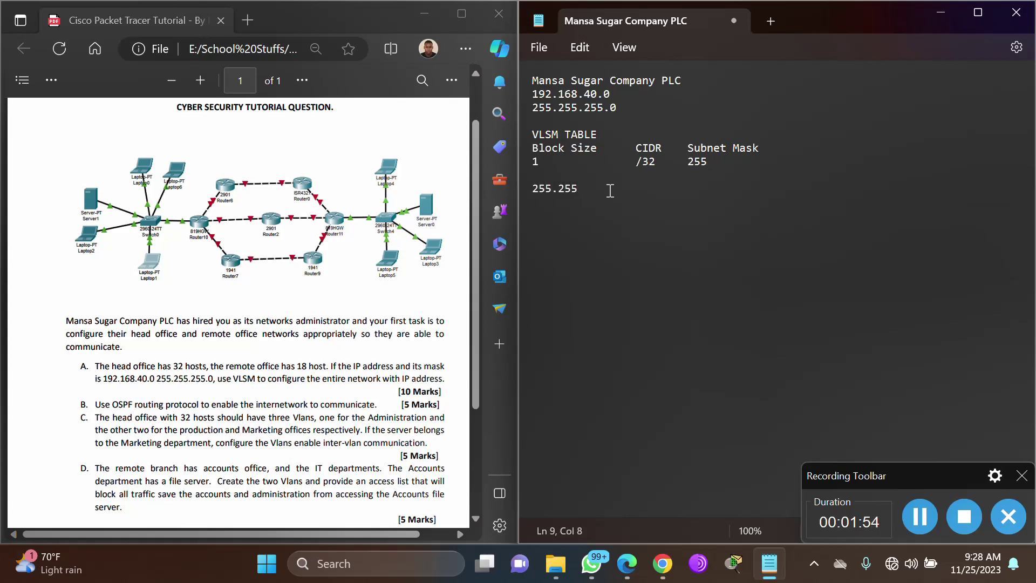
type(".255.255")
key("Return")
key("Return")
type("Block")
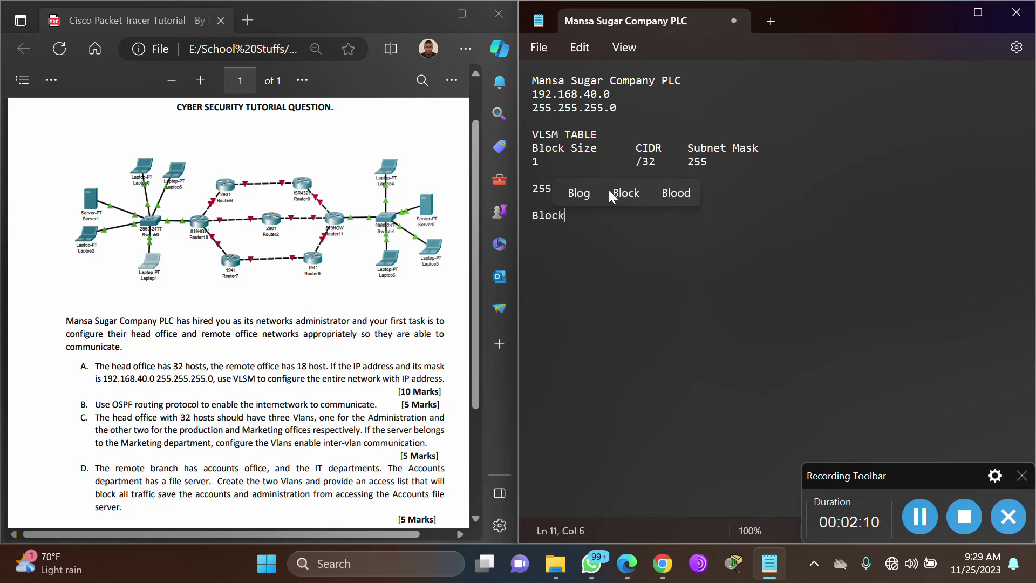
type(" Size")
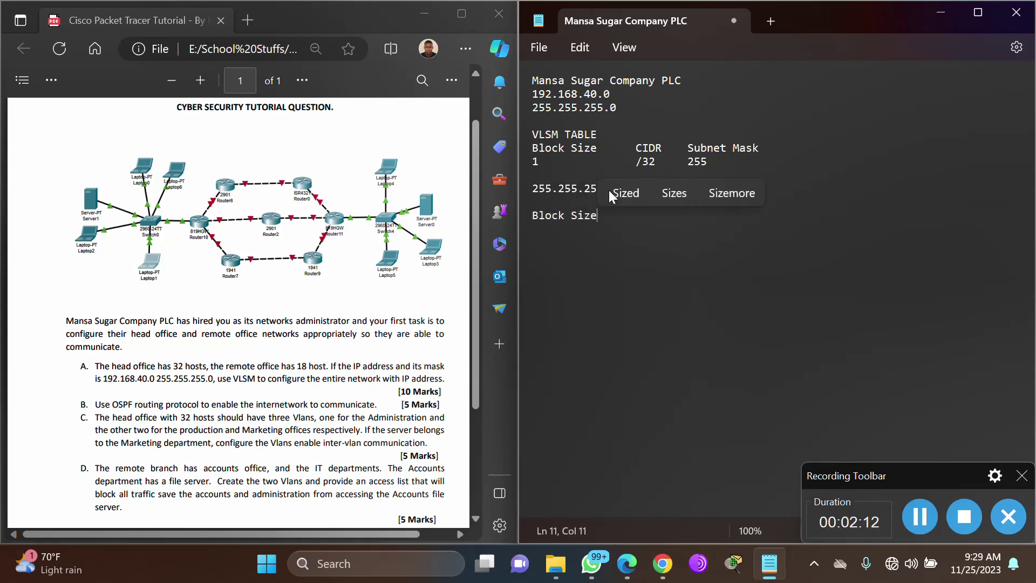
type(": 1")
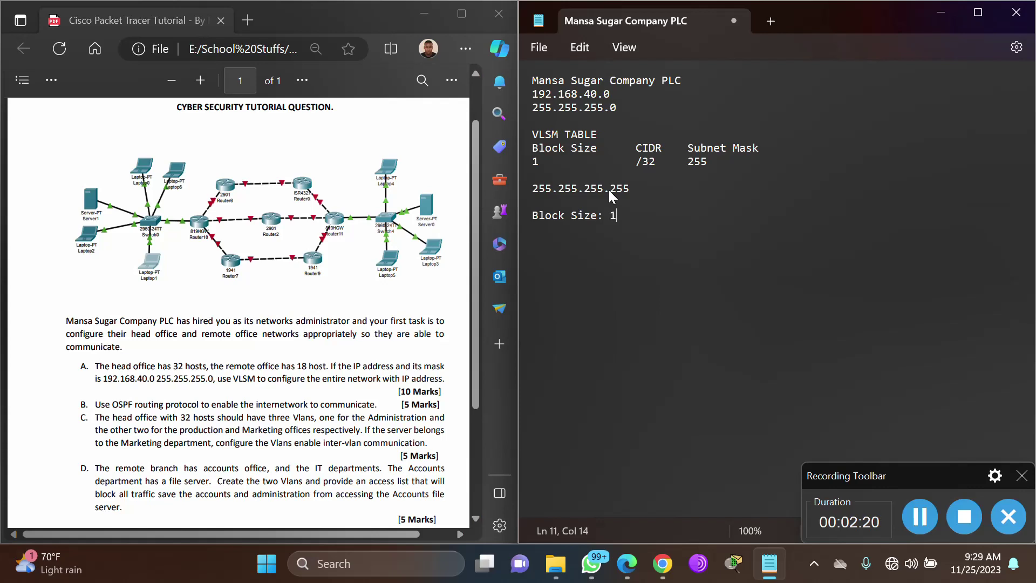
Complete the working as 'Block Size: 1-2=-1' and start a 'CIDR:' line beneath it.
type("-2=")
type("-1")
key("Return")
key("Return")
type("CIDR")
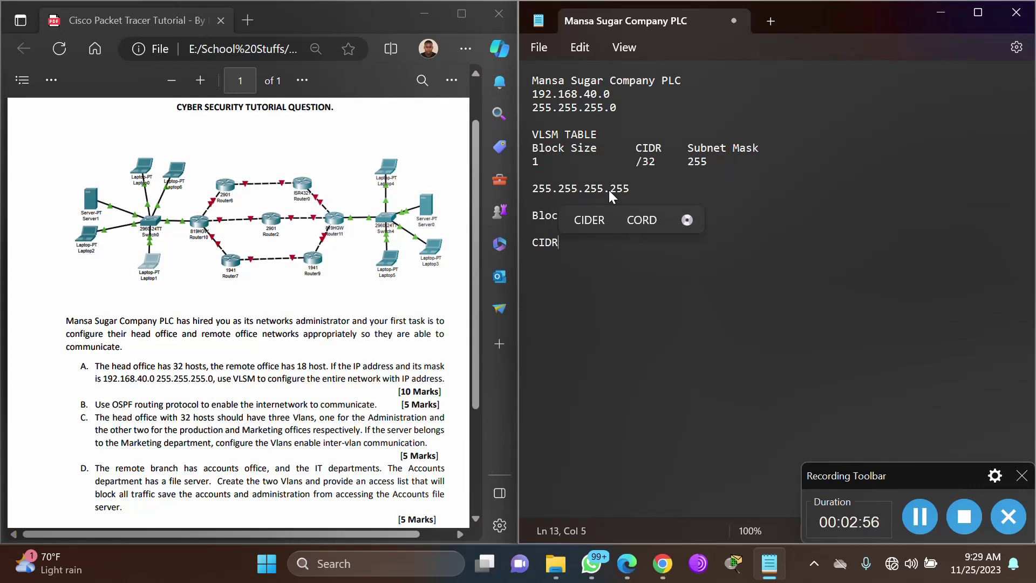
type(":")
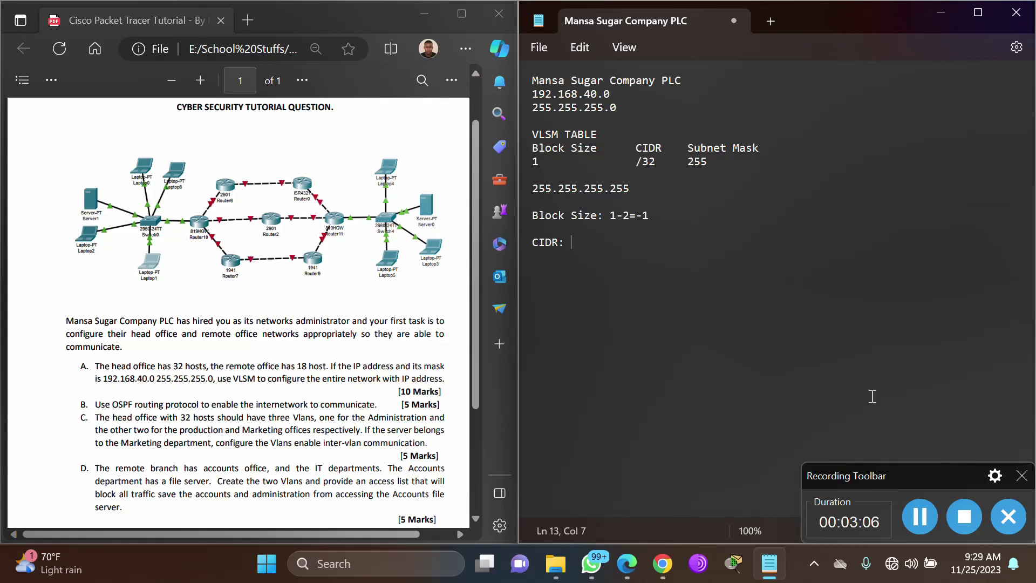
Write the CIDR line as the binary mask 111111111.11111111.11111111.11111111.
left_click(920, 516)
type("111111111.11111111.11111111.11111111")
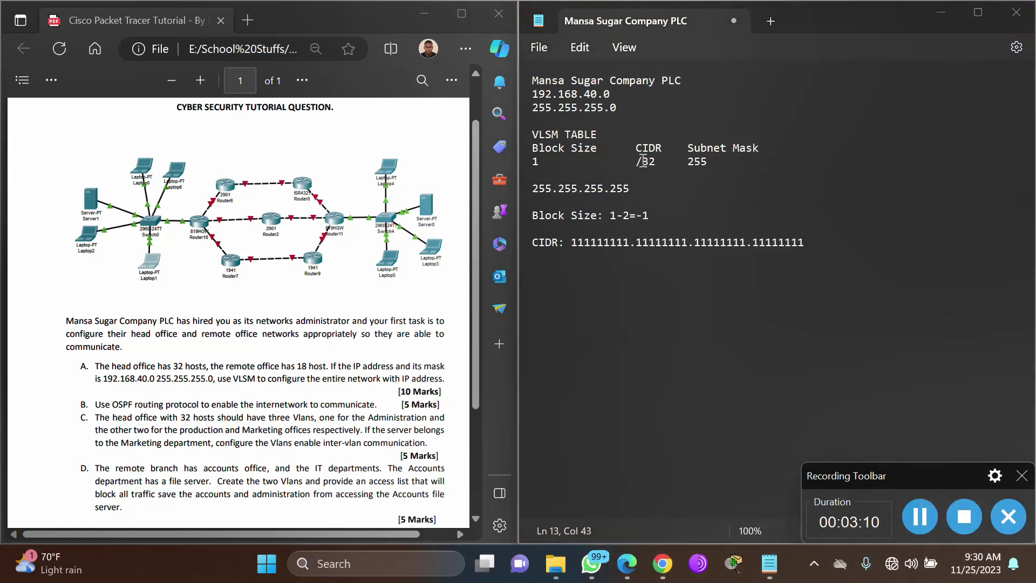
left_click_drag(574, 243, 831, 249)
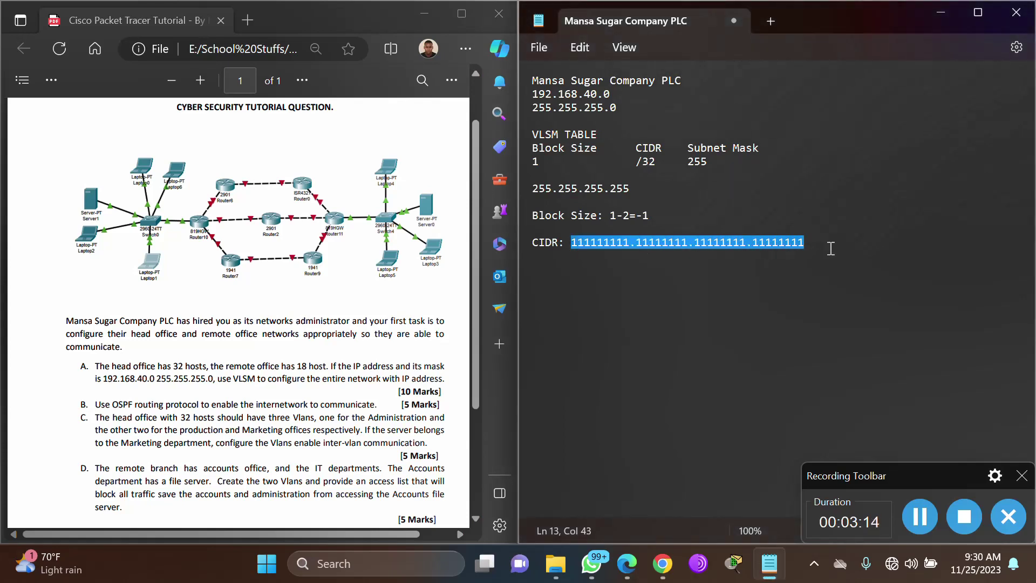
left_click(797, 279)
Highlight /32, 255 and the binary mask octets to compare them.
left_click_drag(637, 162, 660, 163)
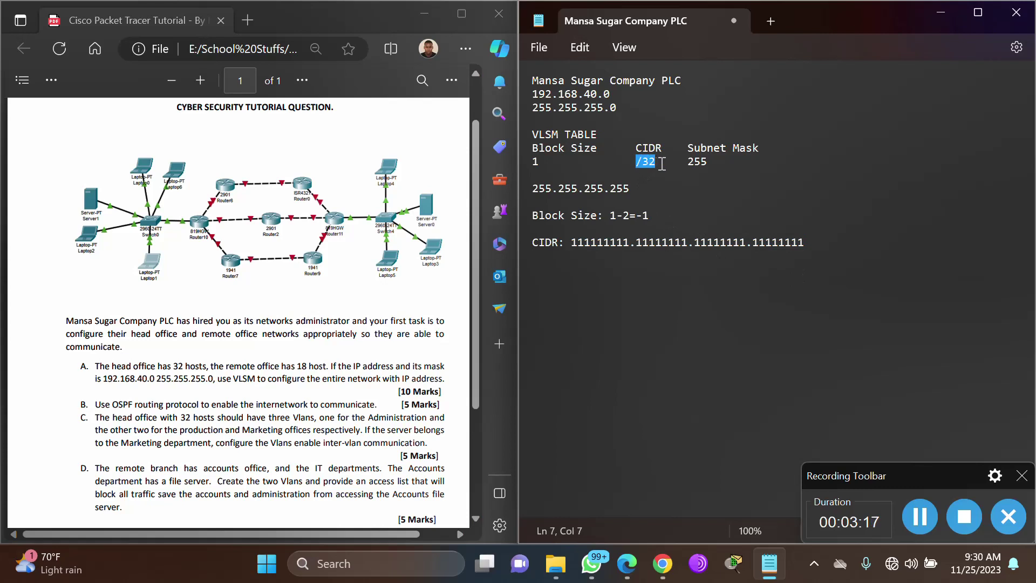
left_click(642, 283)
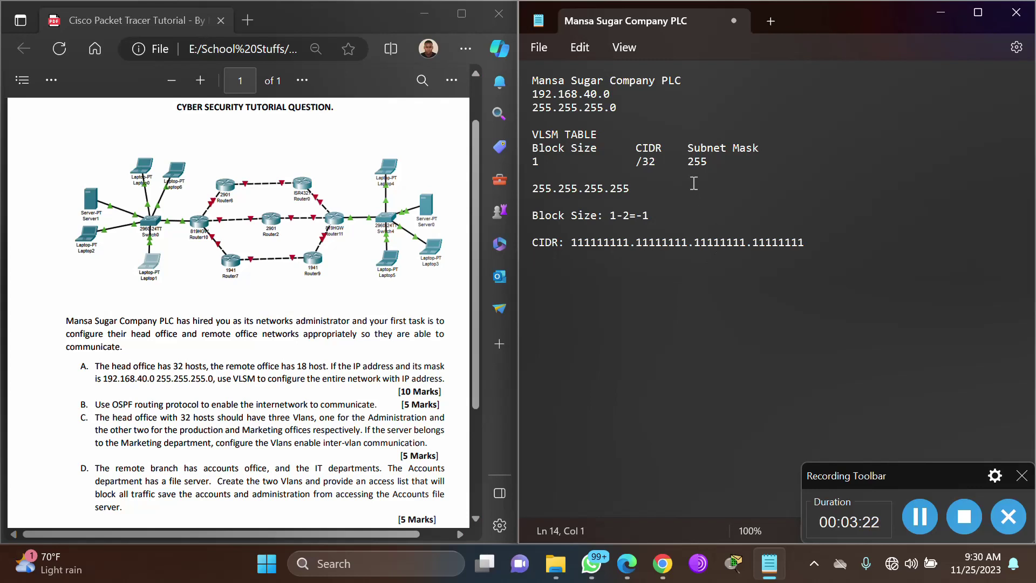
left_click_drag(686, 162, 712, 163)
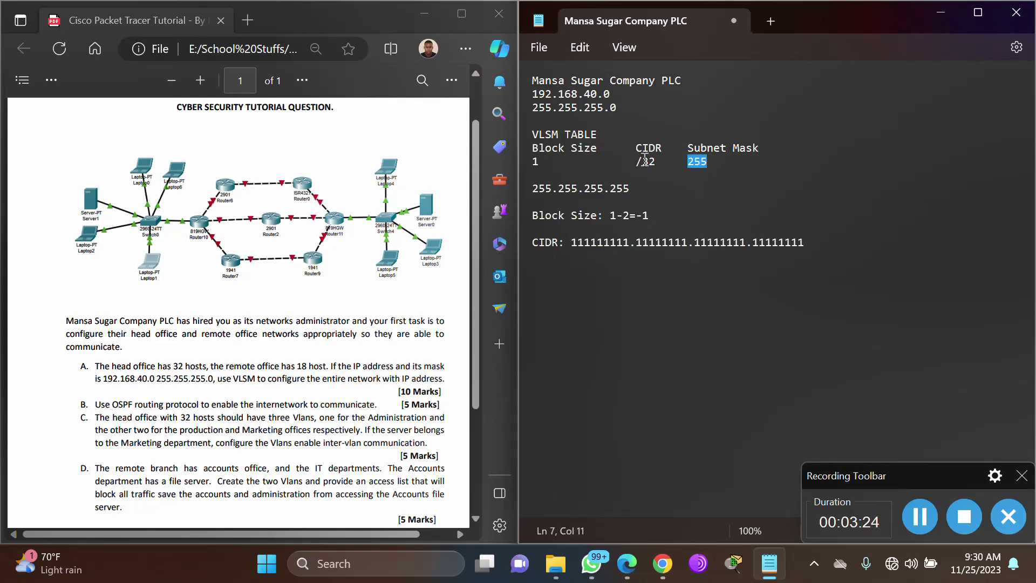
left_click_drag(752, 242, 815, 242)
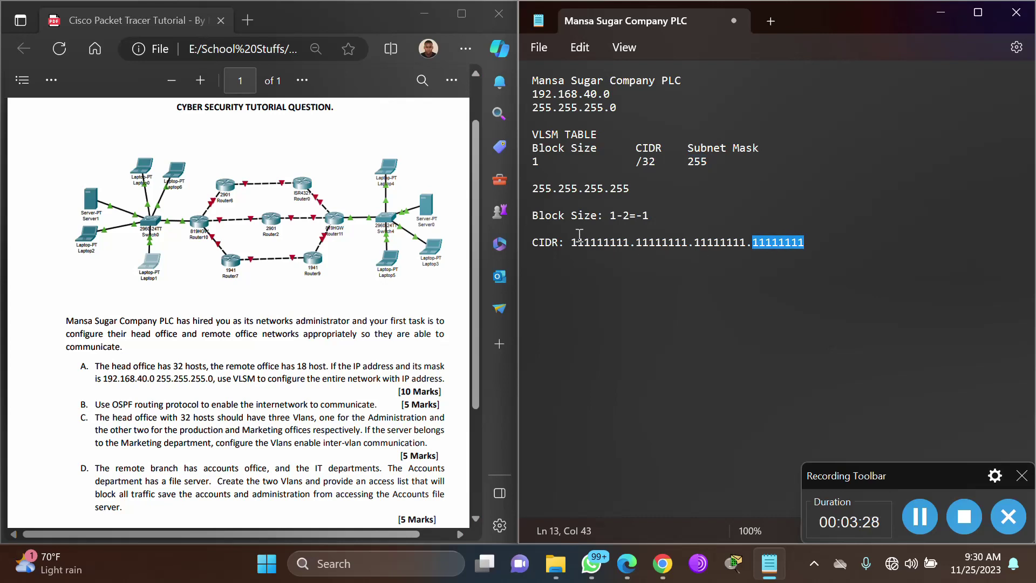
left_click_drag(573, 240, 747, 241)
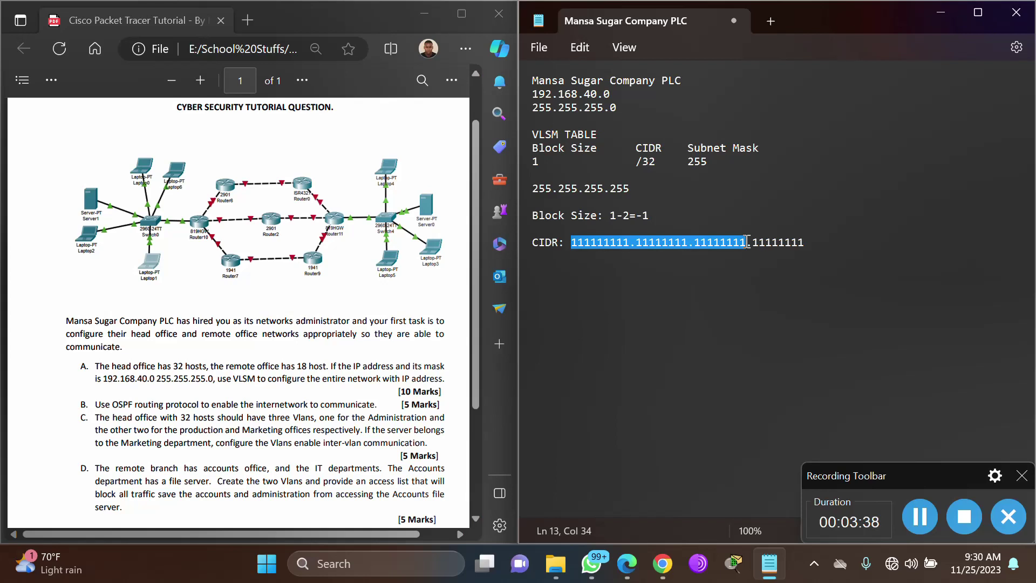
left_click_drag(753, 241, 819, 241)
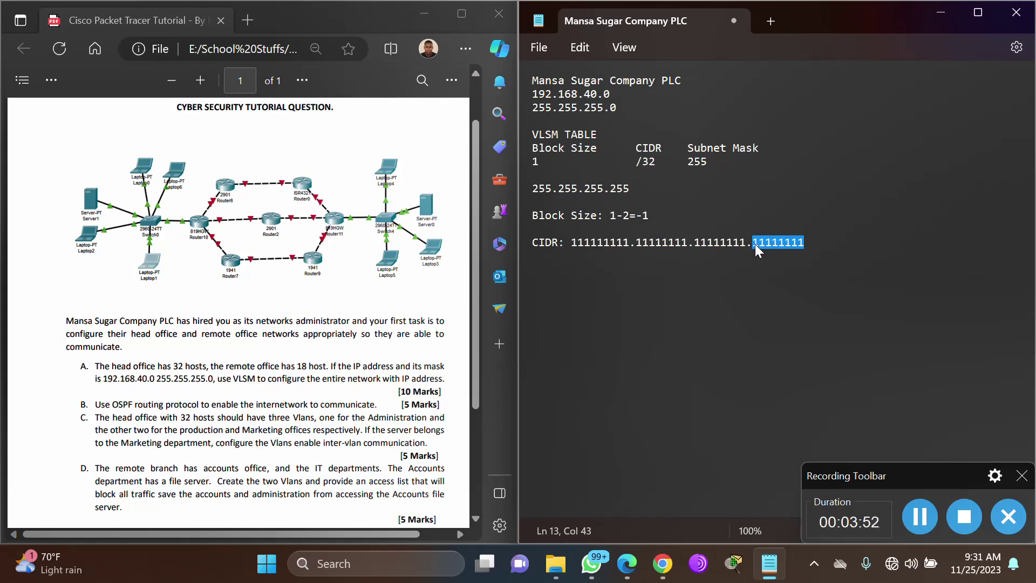
left_click(808, 243)
Start the divide-by-two working with rows '2 255 R' and '2', and launch Calculator.
key("Return")
key("Return")
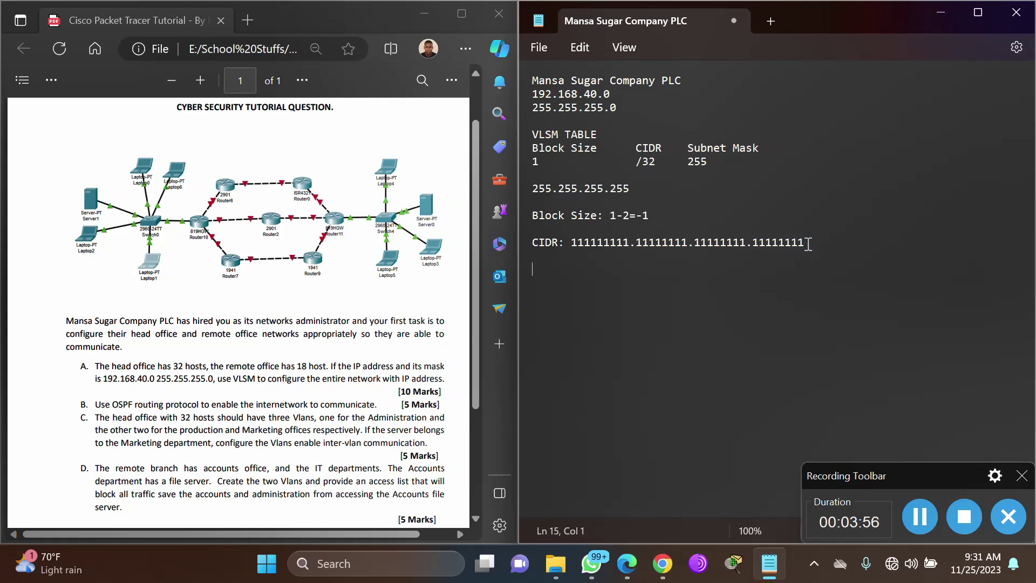
type("2 255")
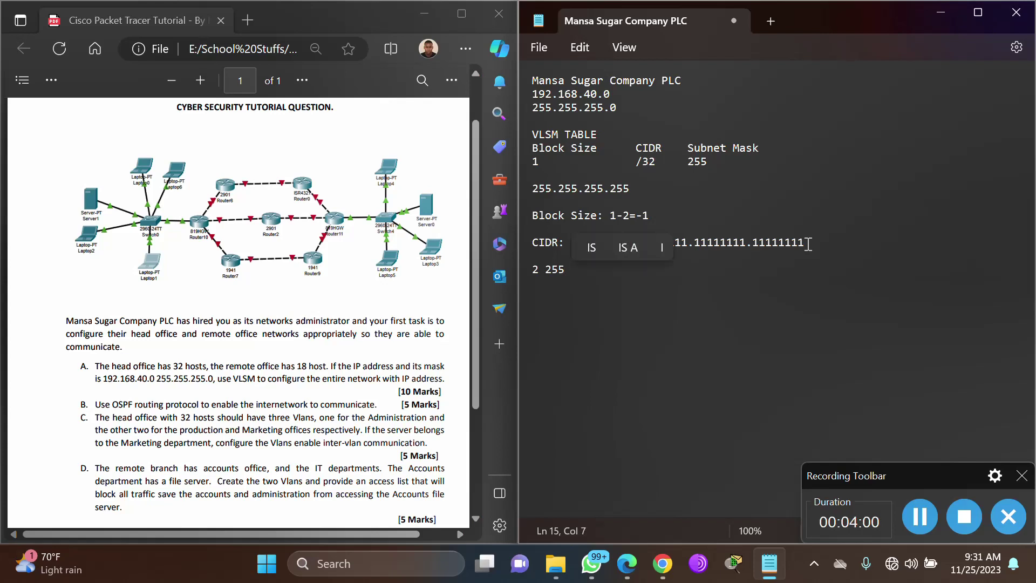
type(" R")
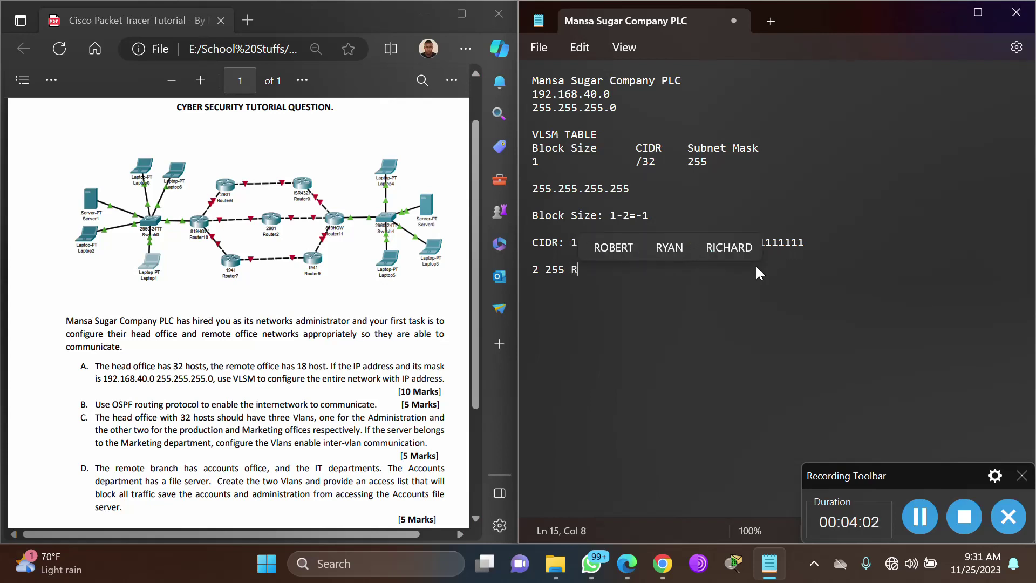
key("Return")
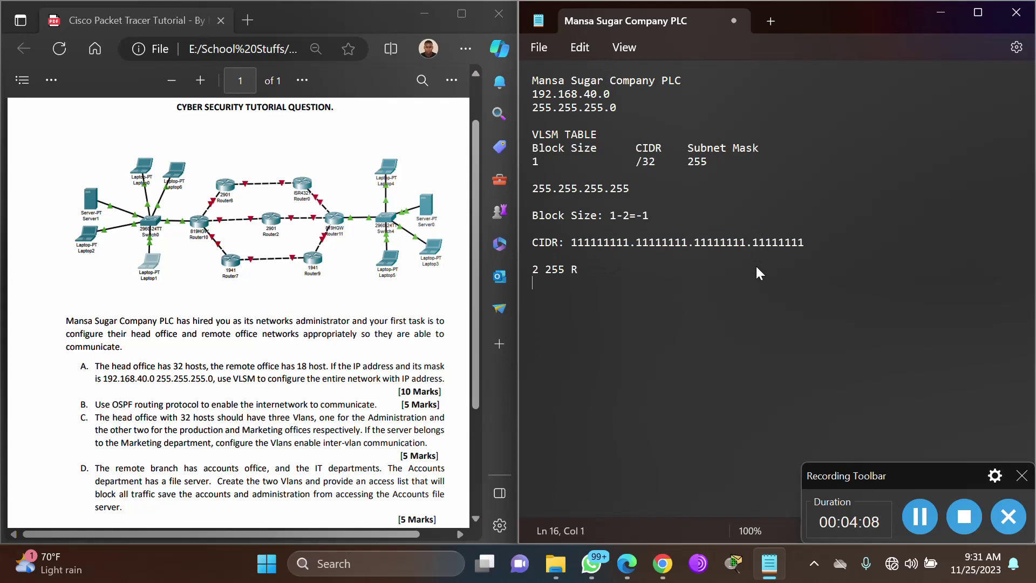
type("2")
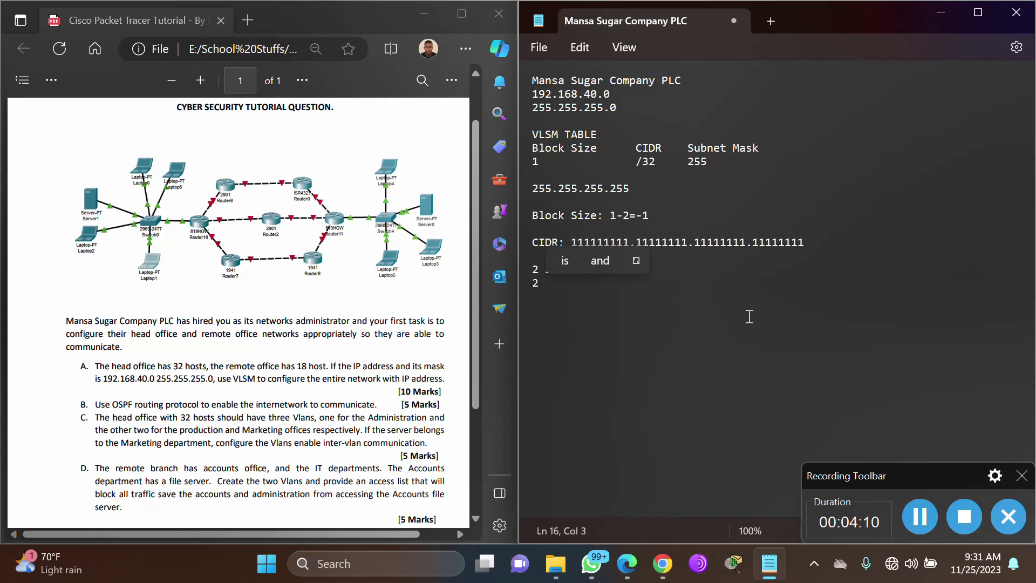
left_click(415, 564)
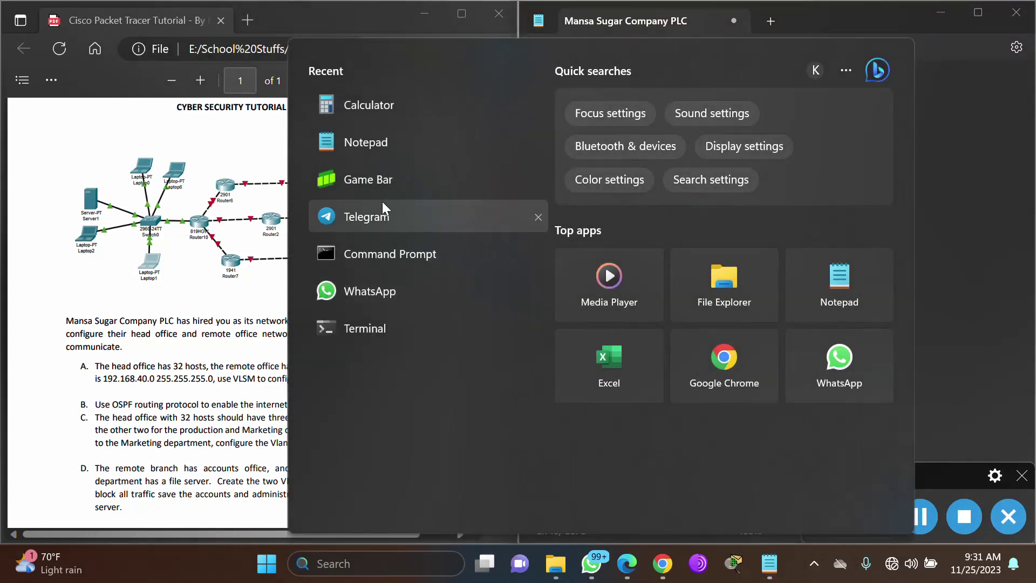
left_click(374, 106)
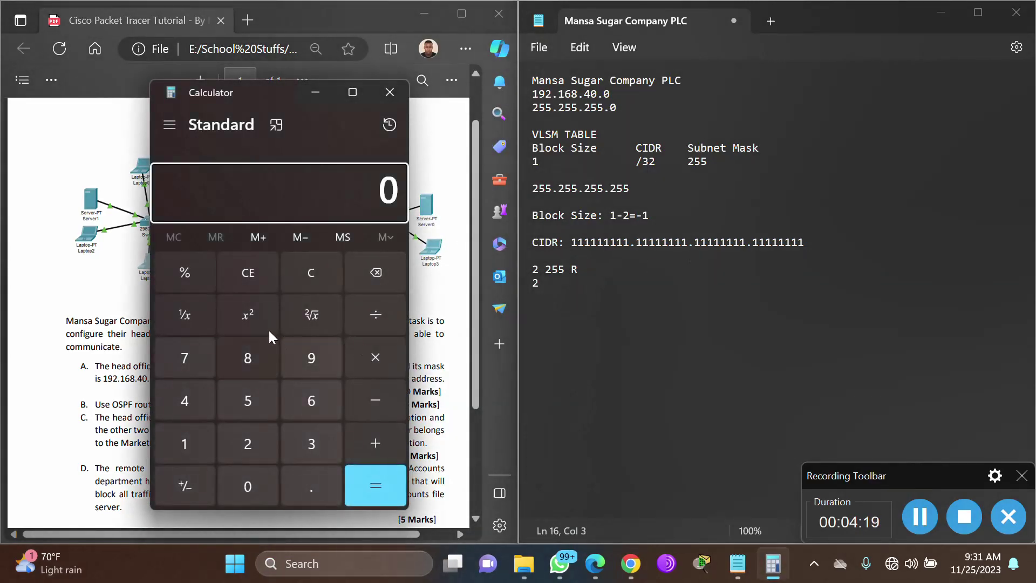
Compute 255 ÷ 2 in Calculator and record the row 2 127 1.
left_click(252, 448)
left_click(252, 401)
left_click(252, 400)
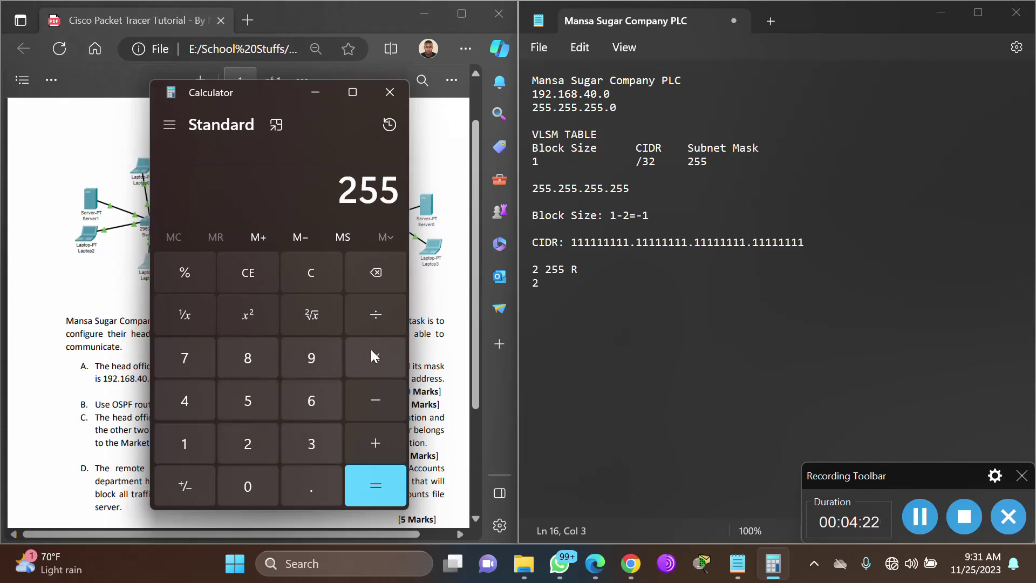
left_click(376, 322)
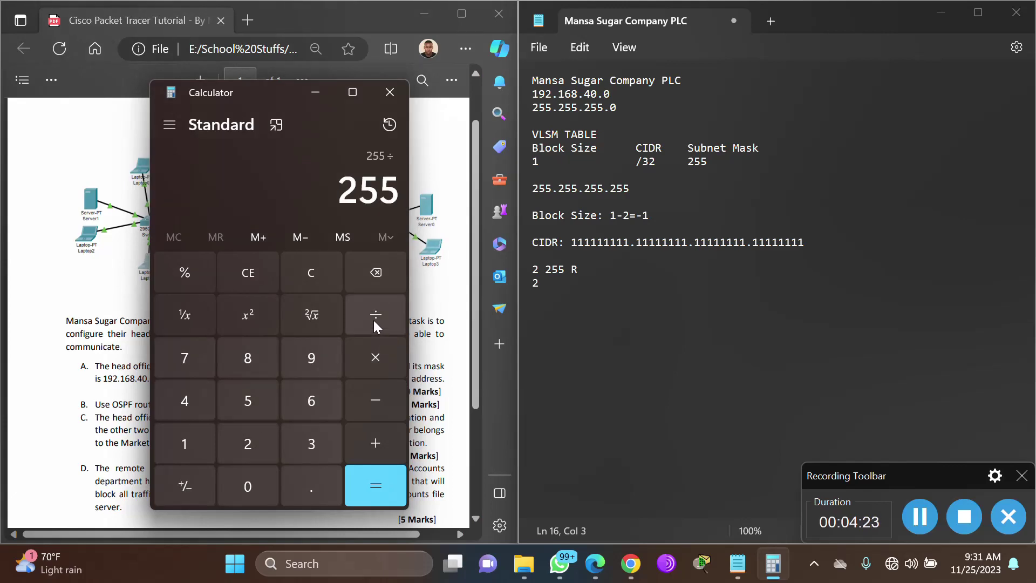
left_click(254, 435)
left_click(366, 488)
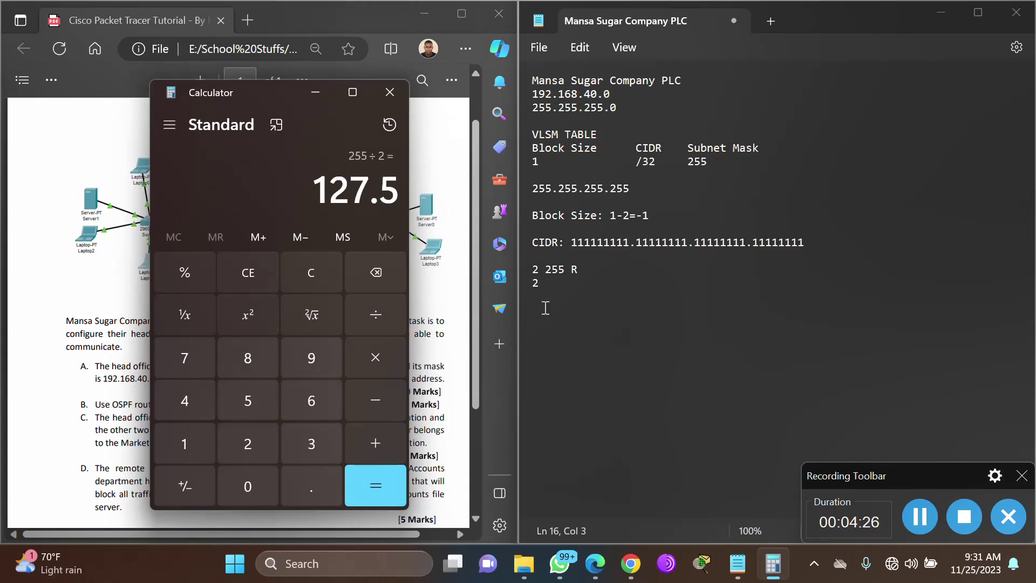
left_click(548, 286)
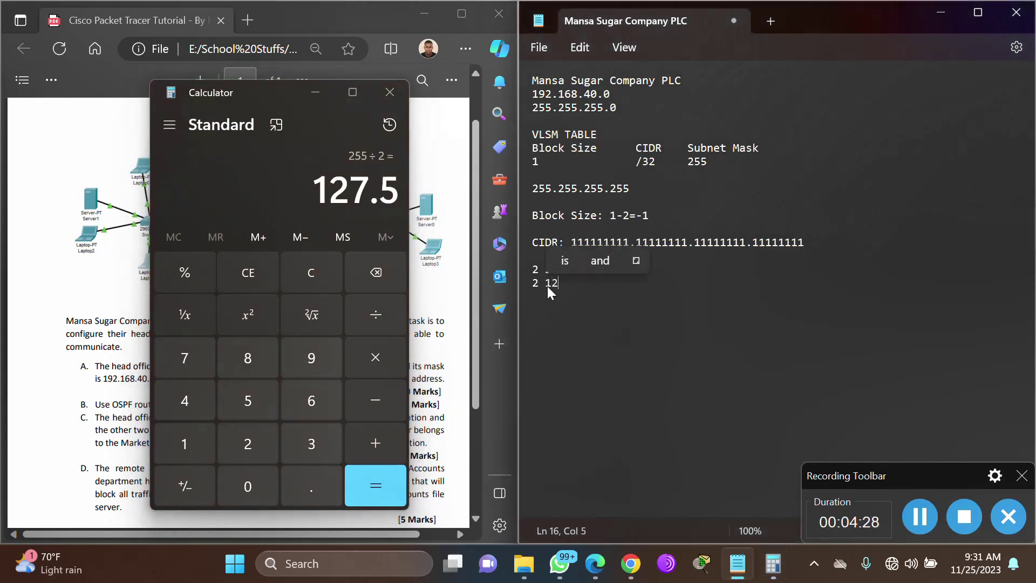
type("7")
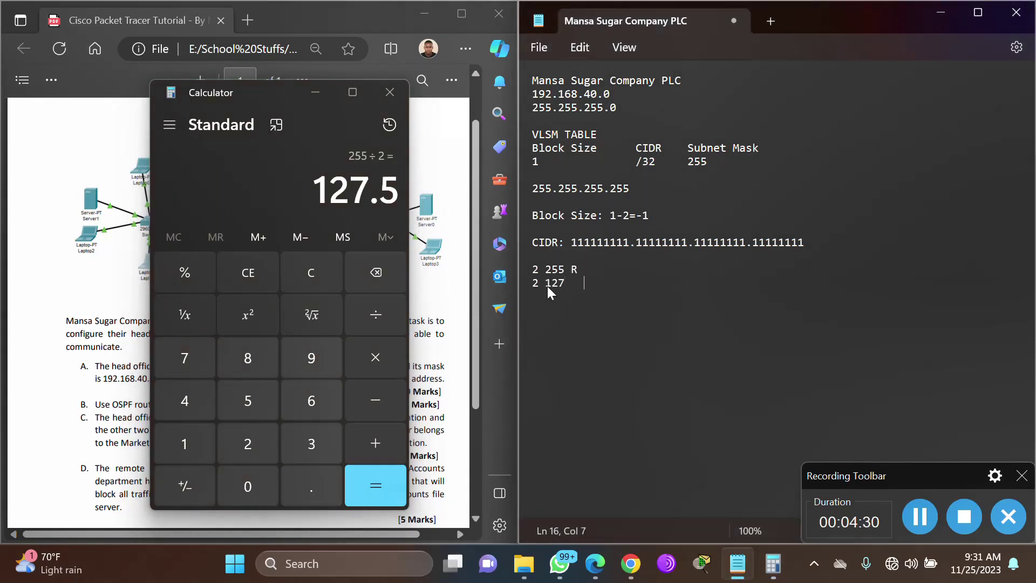
key("BackSpace")
type("1")
key("Return")
Compute 127 ÷ 2 in Calculator and start the next row as 2 63.
type("2 127")
left_click(318, 271)
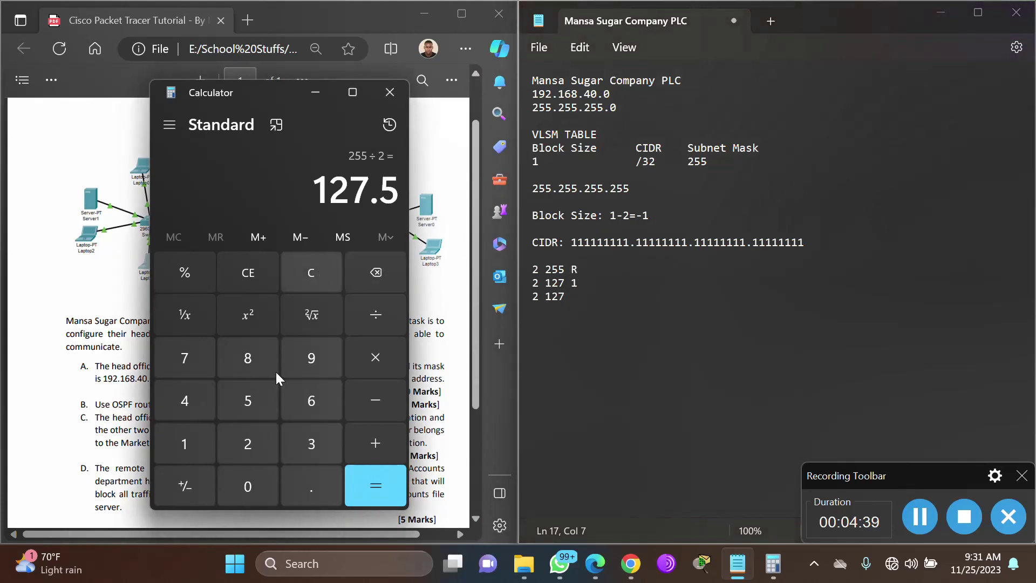
left_click(186, 443)
left_click(257, 446)
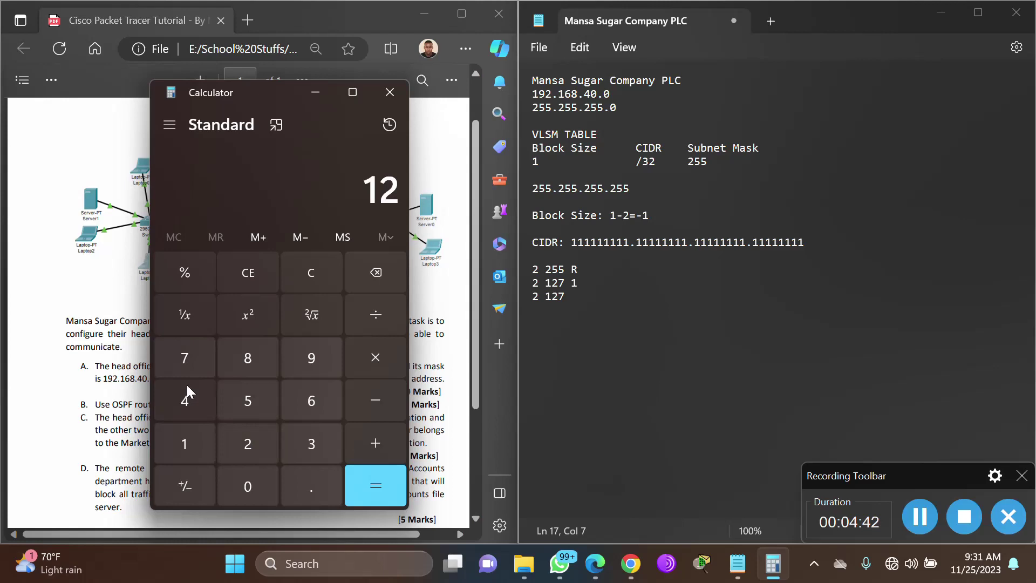
left_click(183, 357)
left_click(376, 319)
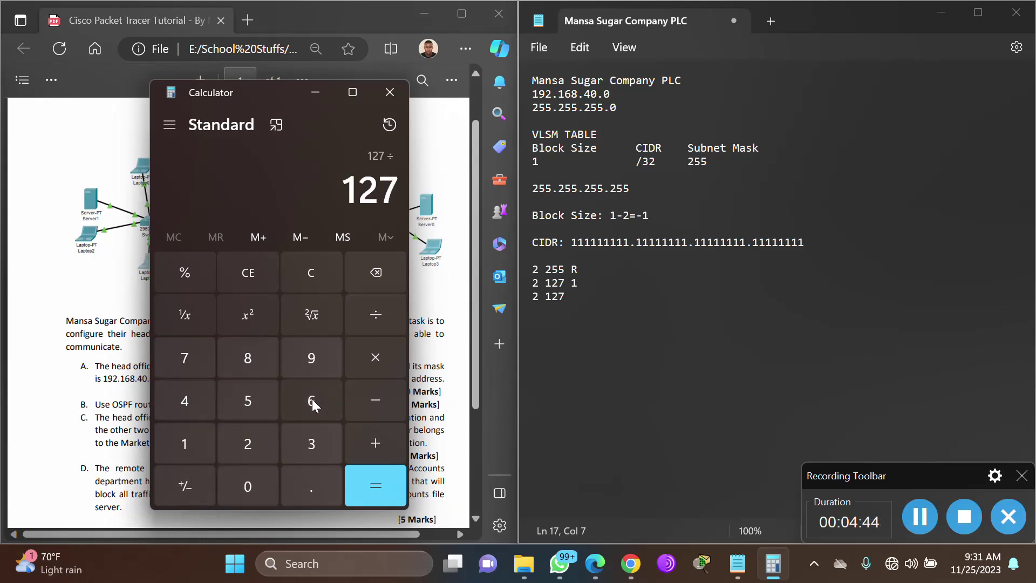
left_click(250, 437)
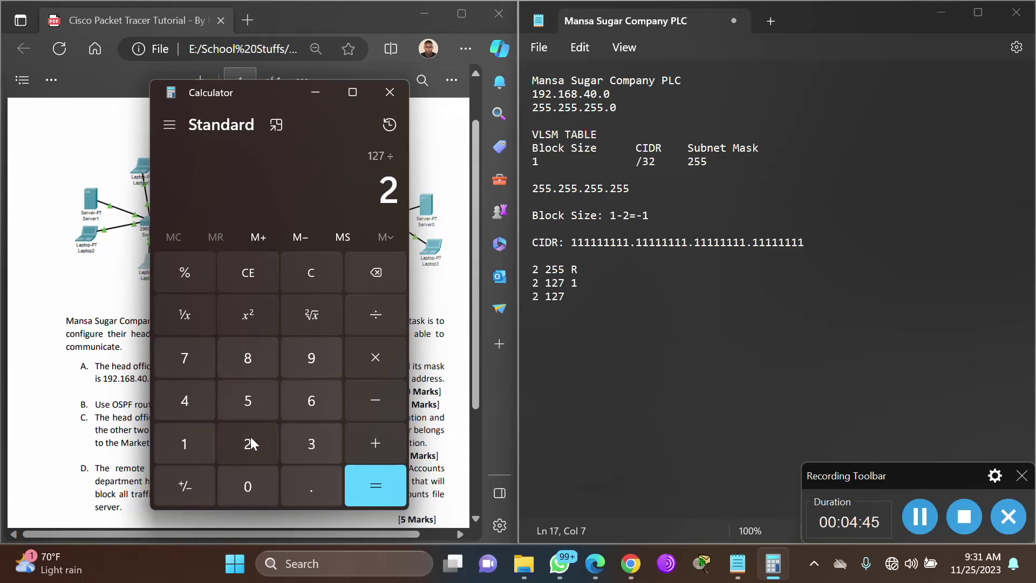
left_click(373, 490)
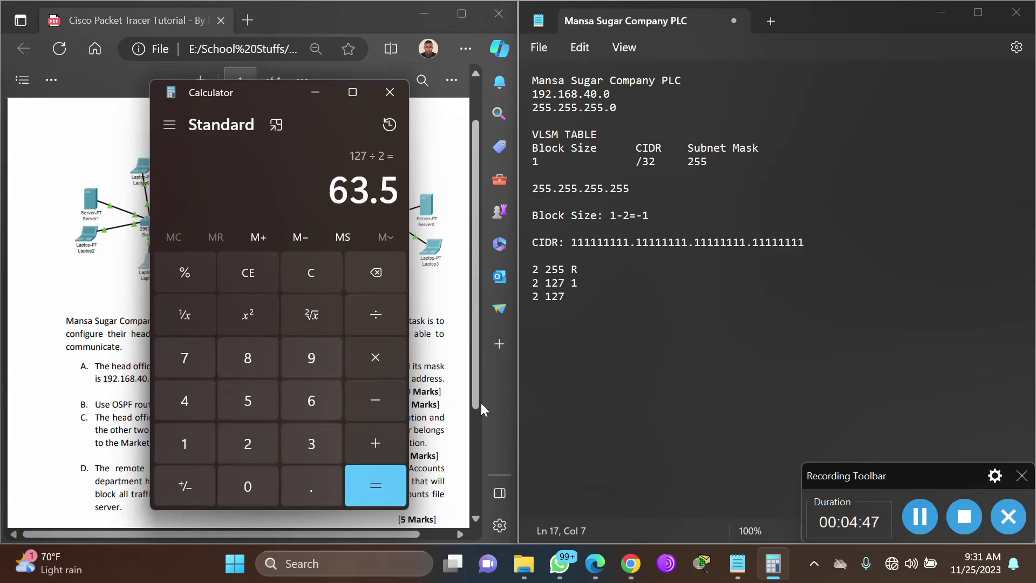
left_click(575, 298)
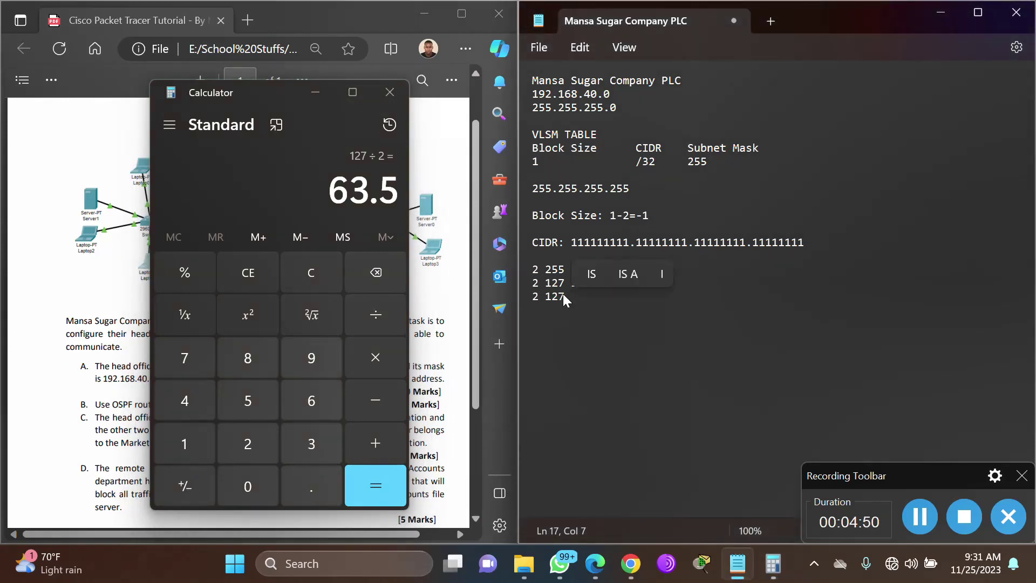
key("BackSpace")
key("BackSpace")
key("BackSpace")
type("63")
Compute 63 ÷ 2 in Calculator and add rows 2 31 1 and 2 15 1.
left_click(326, 274)
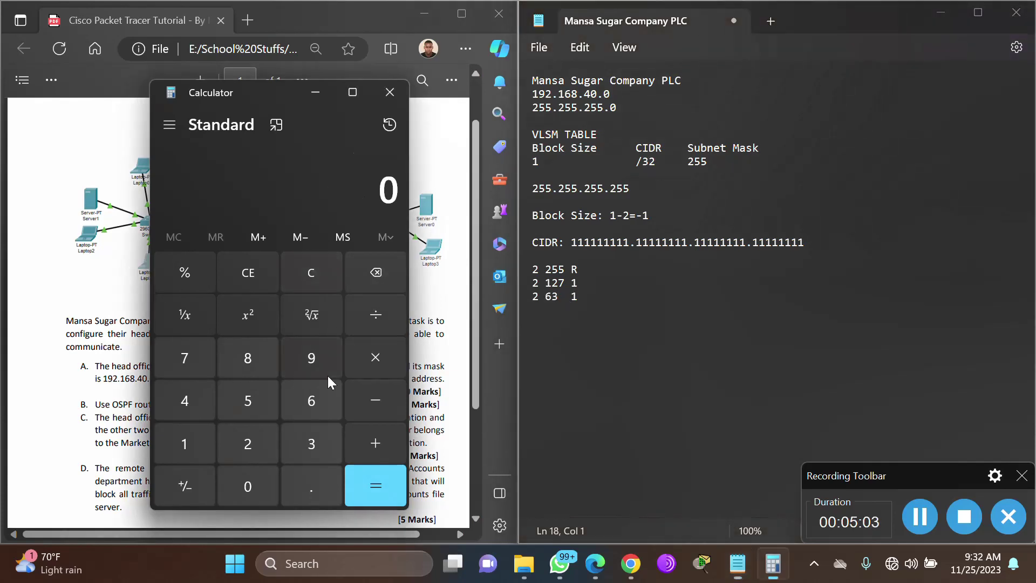
left_click(311, 407)
left_click(300, 441)
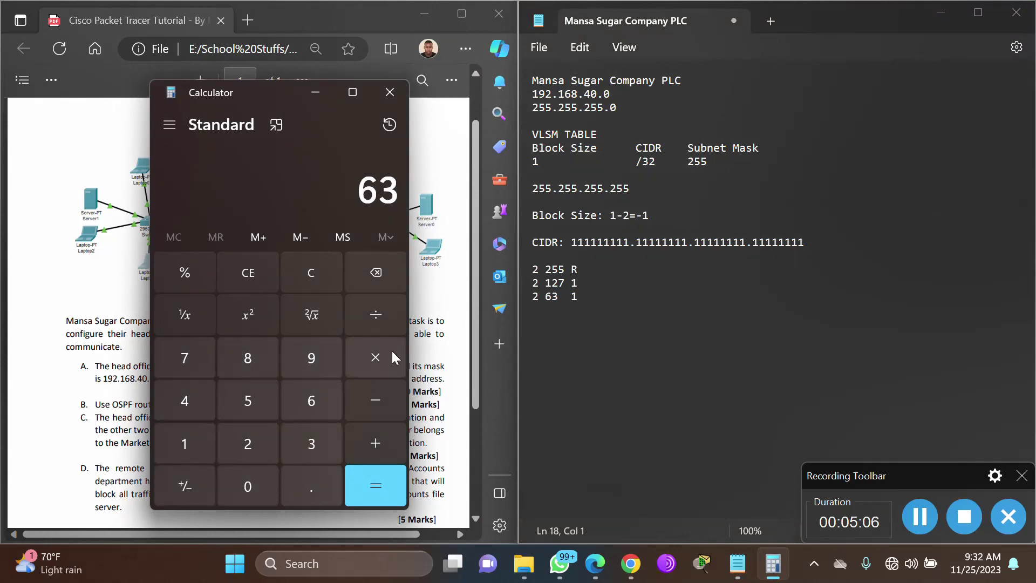
left_click(381, 313)
left_click(261, 442)
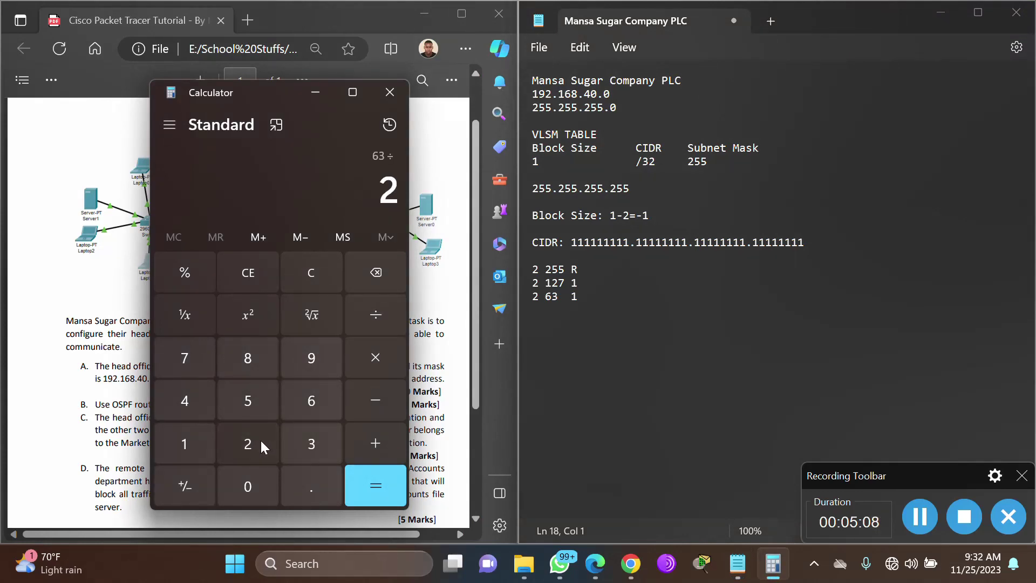
left_click(380, 479)
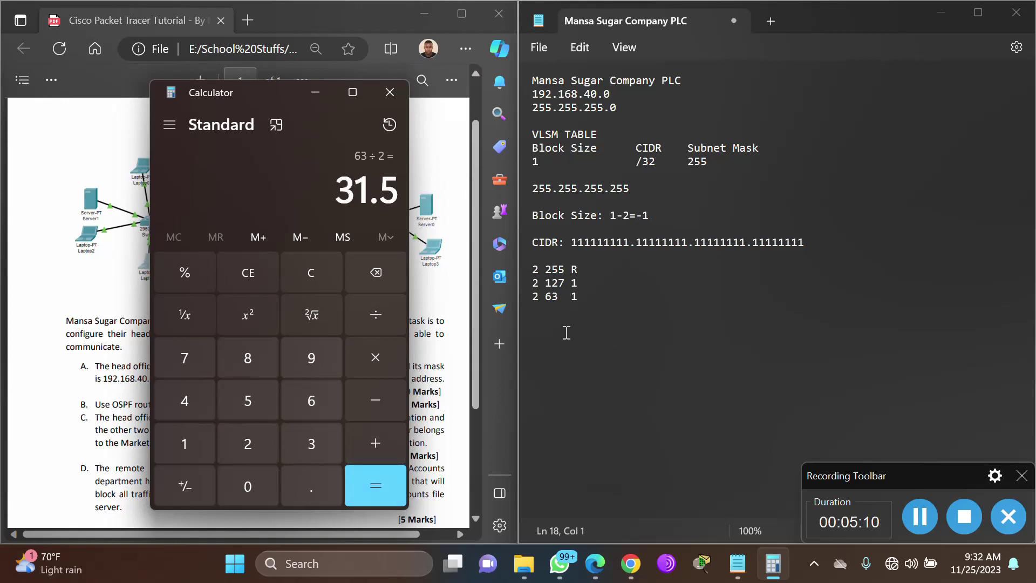
left_click(590, 302)
key("Return")
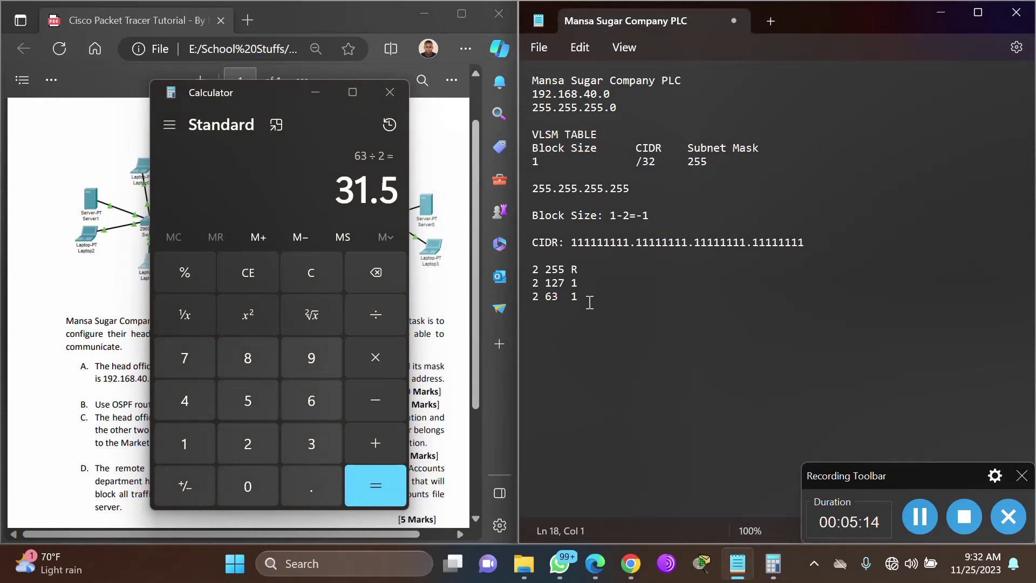
type("2 ")
type("31  ")
type("1 ")
type("2 ")
type("15")
type("  1")
Add the remaining halving rows 2 7 1, 2 3 1, 2 1 1 and 2 0 1.
key("Return")
type("2 ")
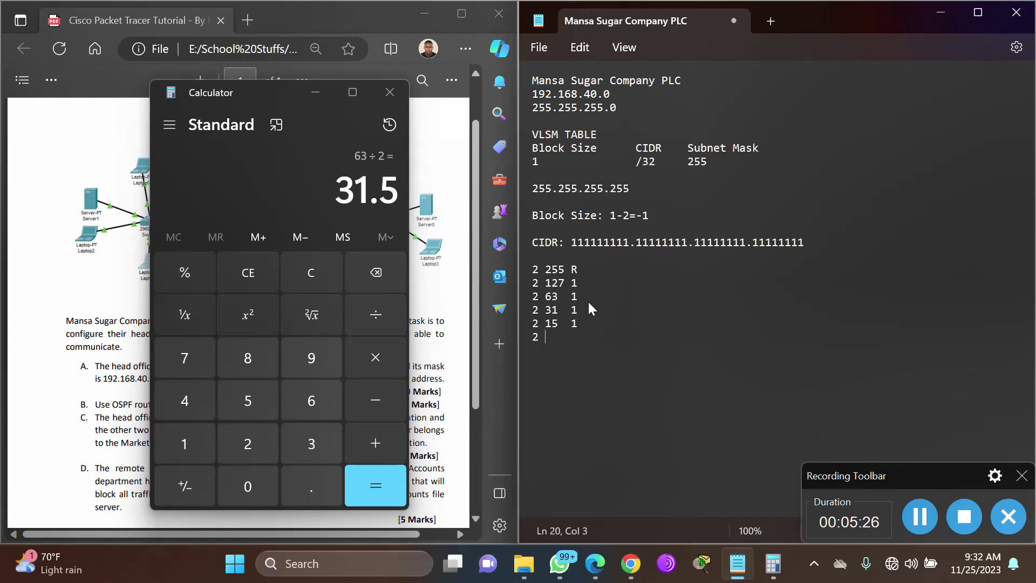
type("7   1")
key("Return")
type("2 3   1")
key("Return")
type("2 1   1")
key("Return")
key("Return")
key("BackSpace")
type("2 0   1")
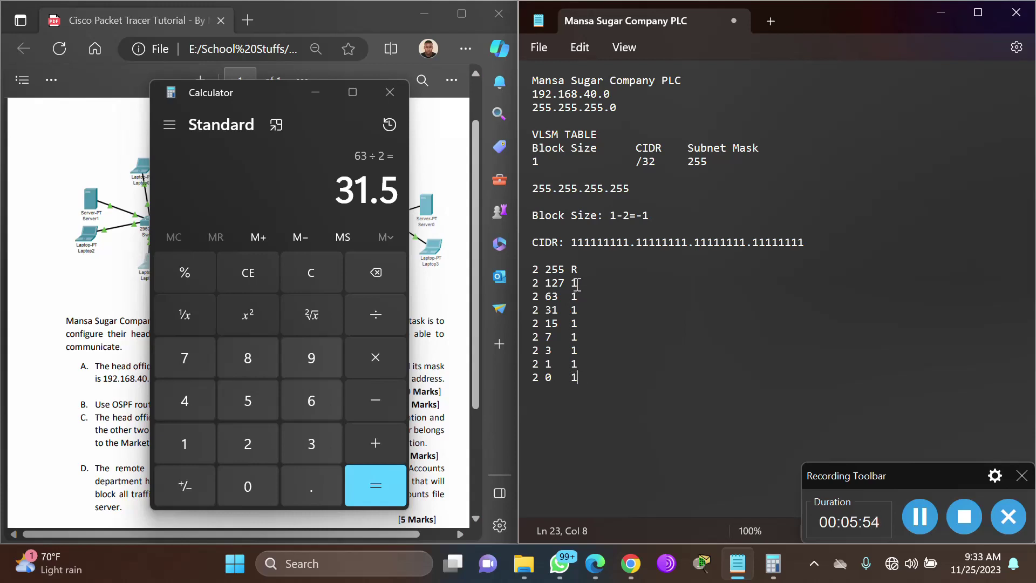
Close Calculator and delete all scratch working below the 1 /32 255 row.
left_click(393, 92)
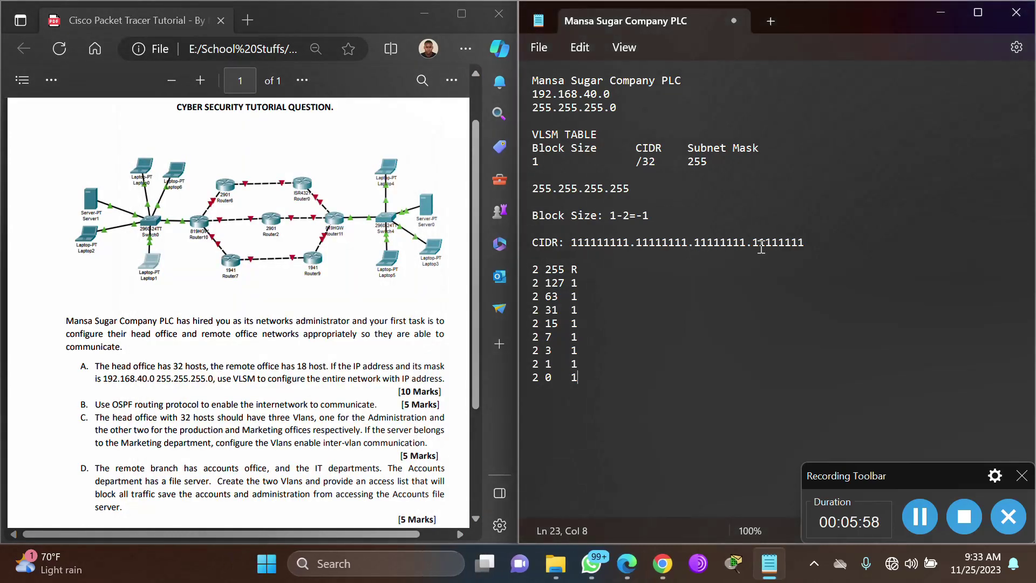
left_click_drag(753, 242, 804, 241)
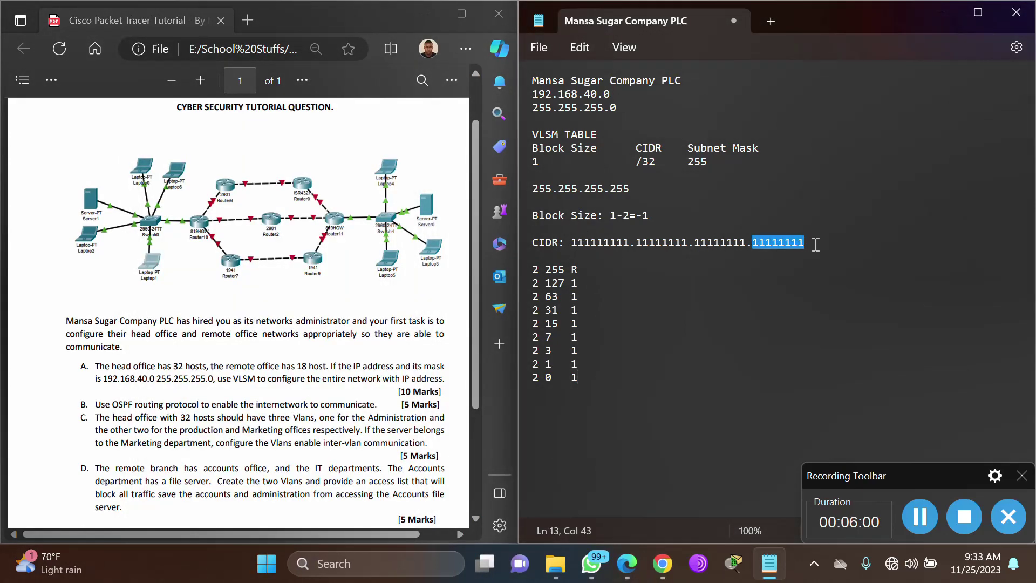
double_click(695, 161)
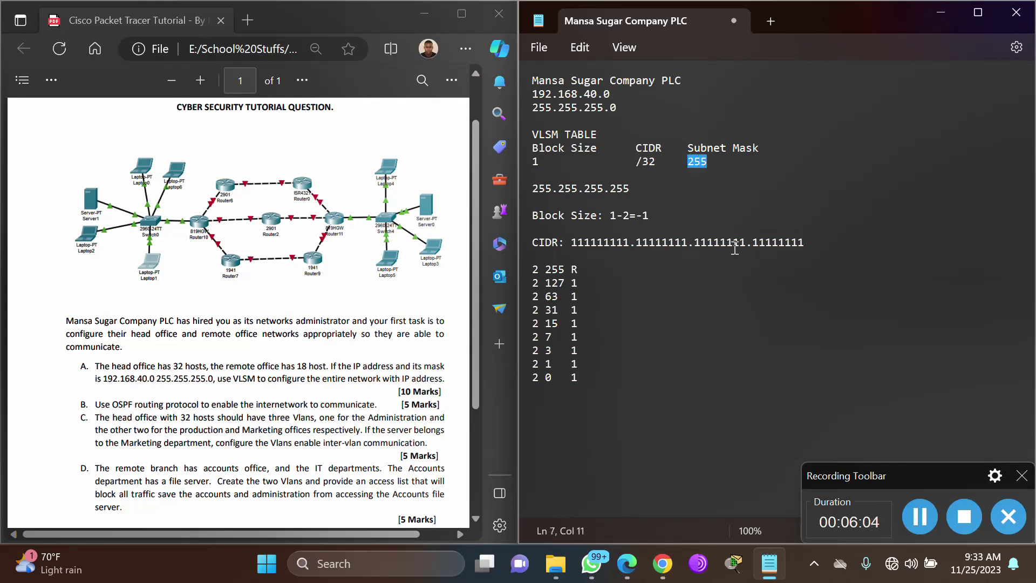
left_click_drag(635, 160, 656, 161)
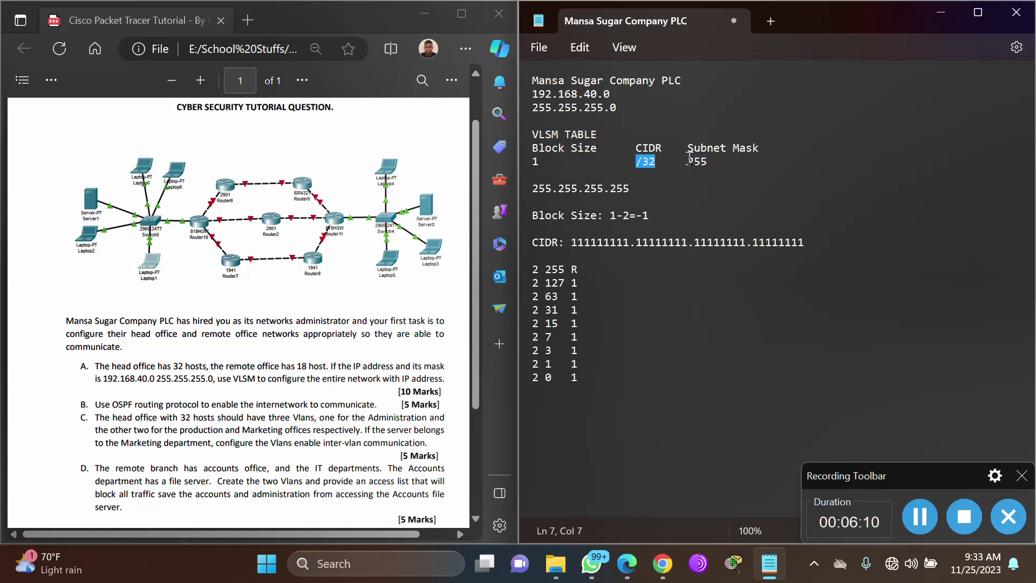
left_click_drag(688, 161, 721, 160)
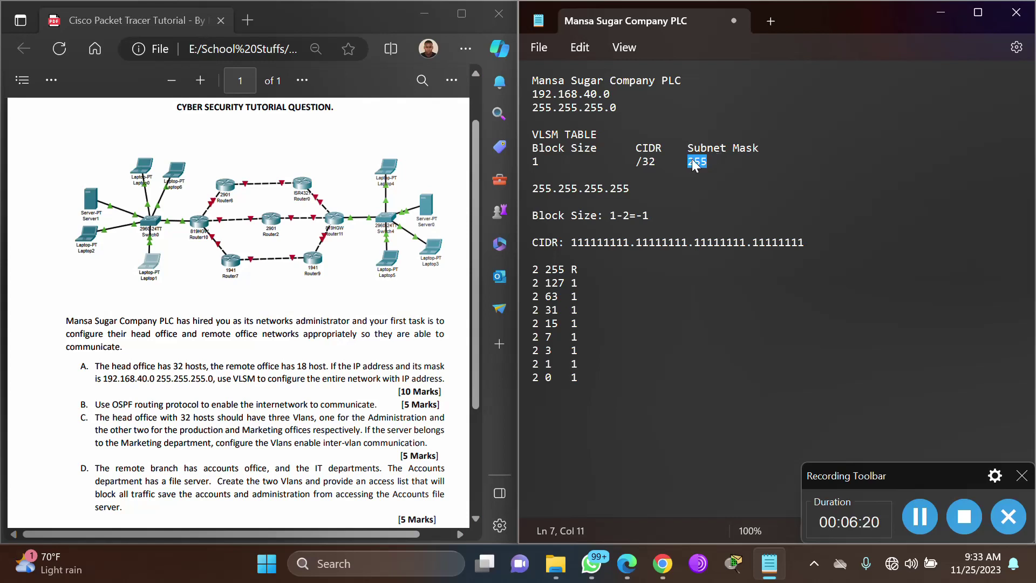
double_click(535, 161)
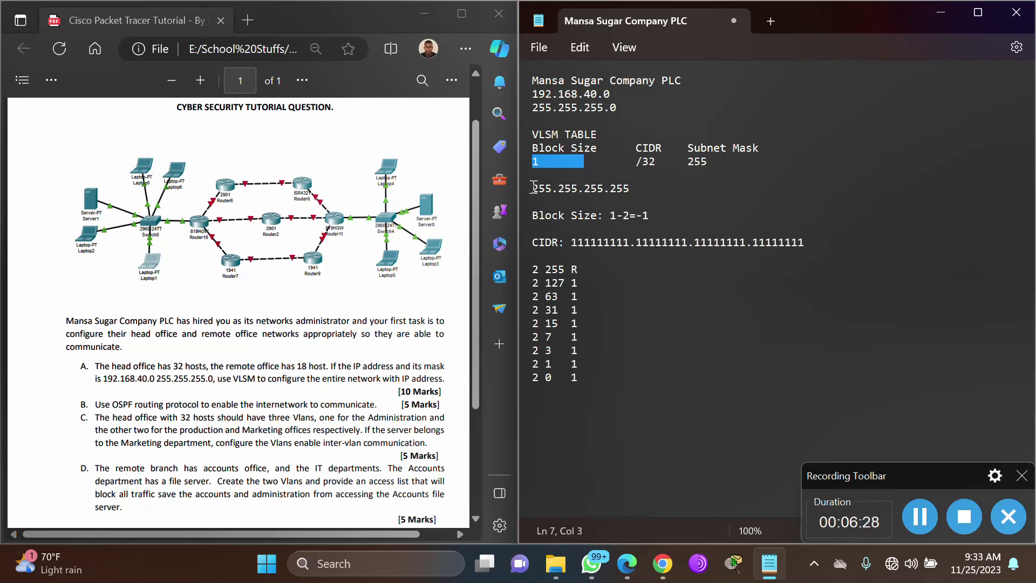
left_click_drag(534, 188, 632, 379)
key("BackSpace")
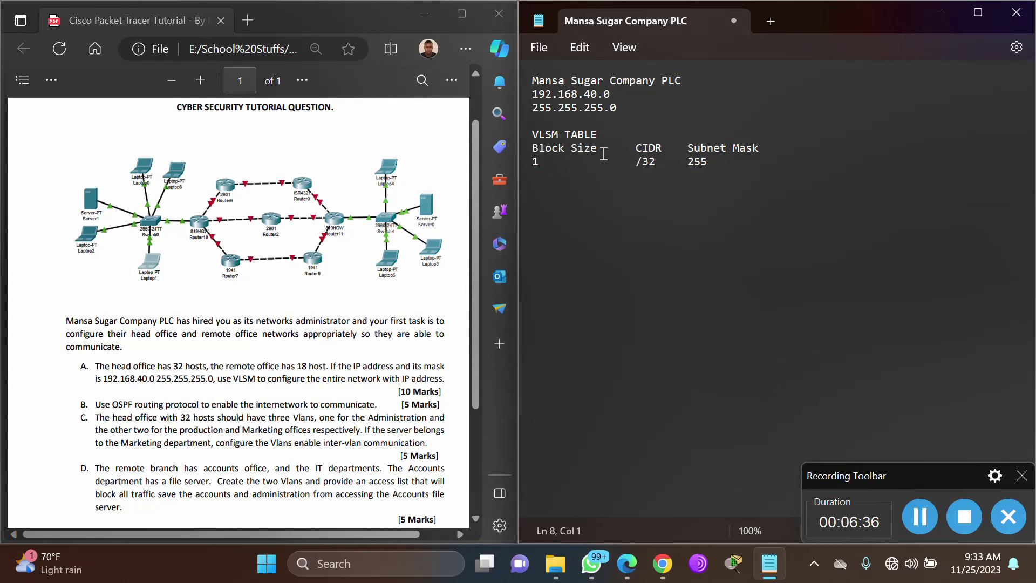
Annotate headers with (x2), (-1) and (- Top Block Size), tabbing 255 under Subnet Mask.
type("(x2)")
left_click(666, 148)
type("(-1")
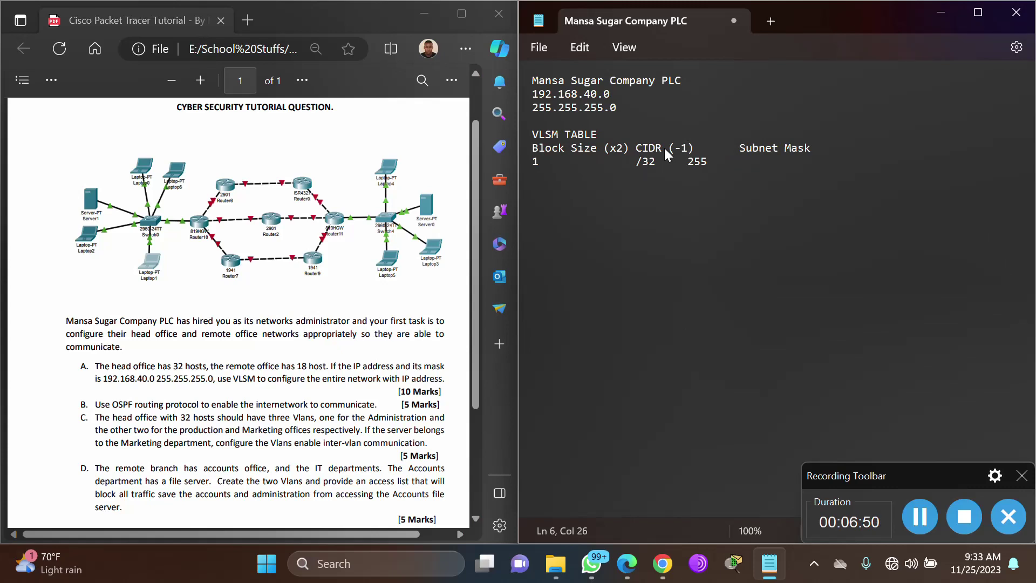
left_click(689, 161)
key("Tab")
left_click(818, 150)
type("(- Top")
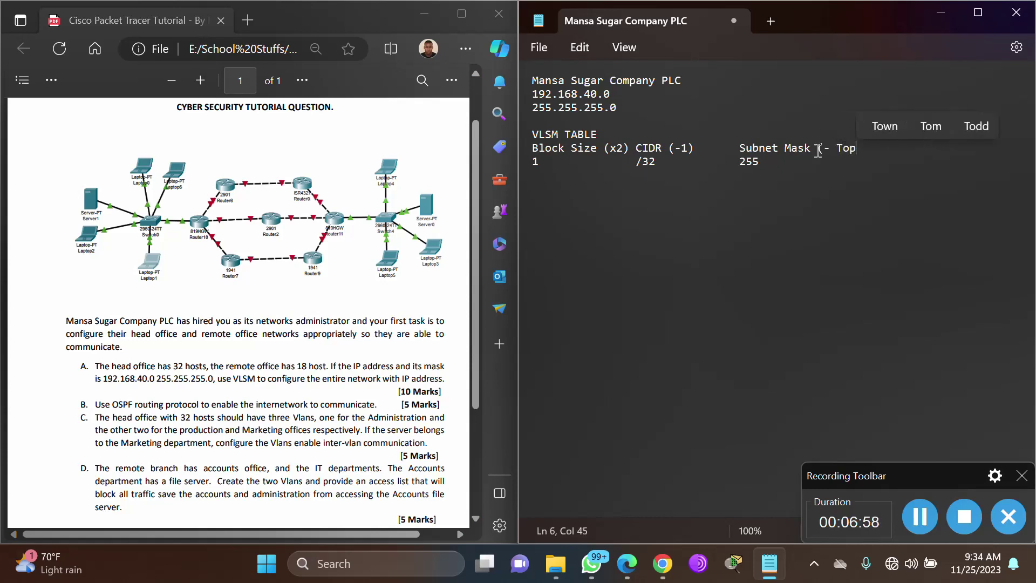
type(" Bl")
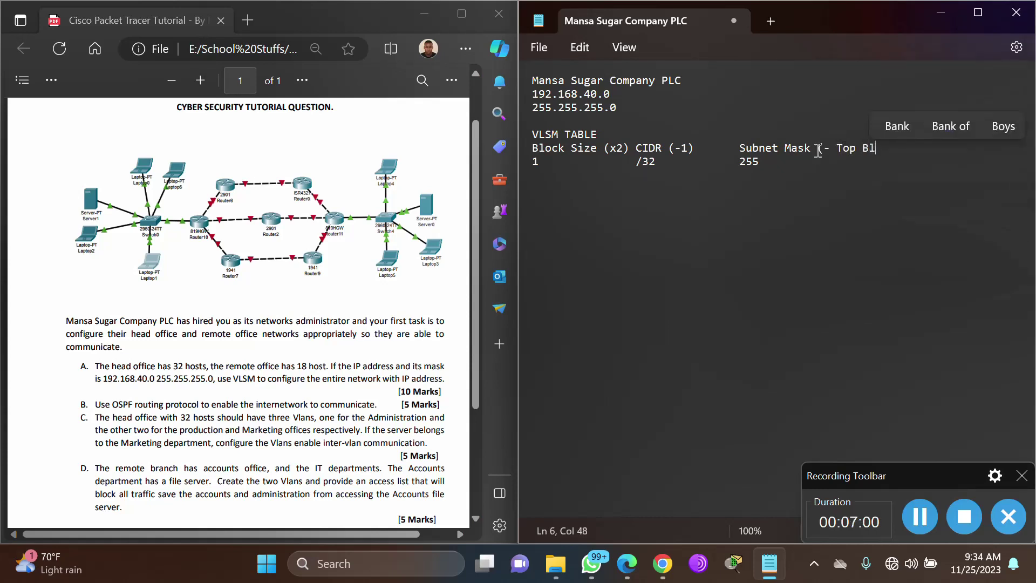
type("ock Si")
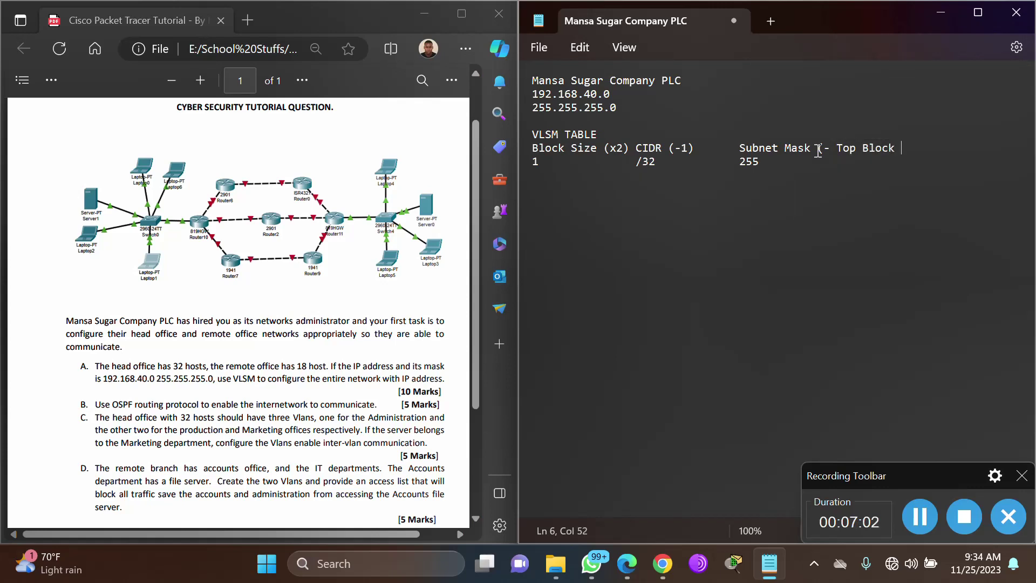
type("ze)")
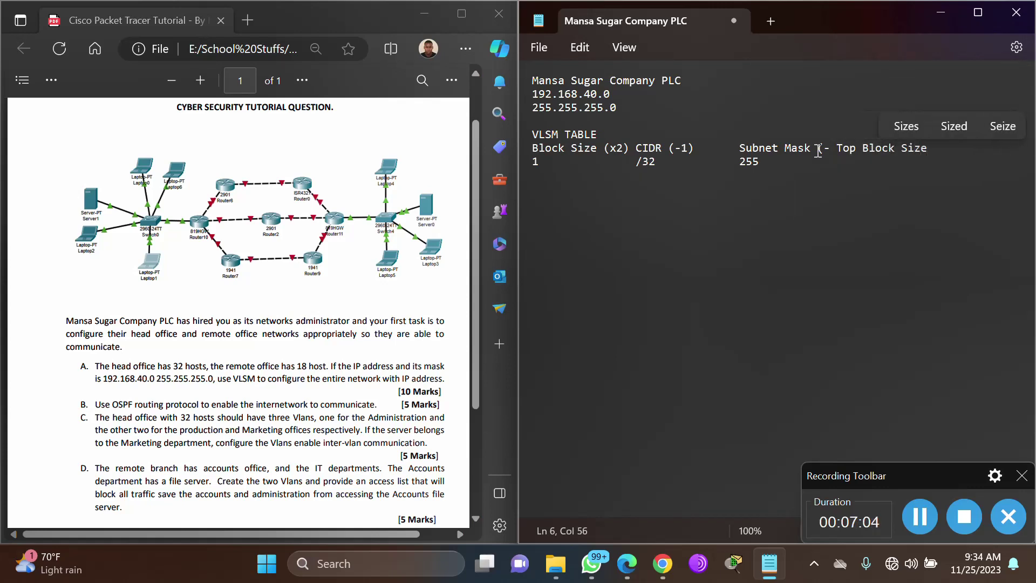
Add the row 2 /31 254 below the first table row.
left_click(774, 163)
key("Return")
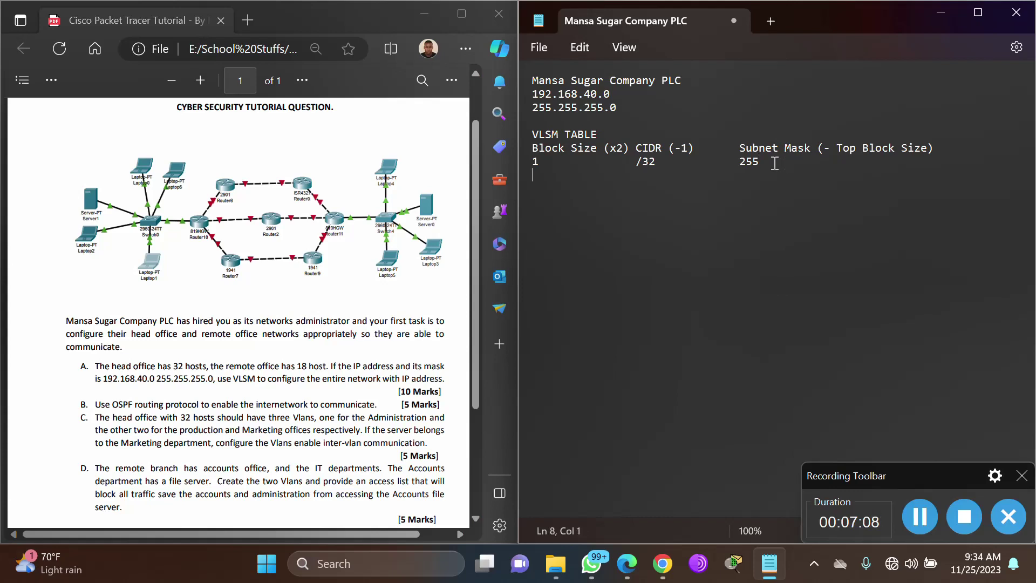
type("2")
key("Tab")
key("Tab")
type("/31")
key("Tab")
key("Tab")
type("254")
Add the row 4 /30 252, fixing a mistyped mask digit.
key("Return")
type("4")
key("Tab")
key("Tab")
type("/30")
key("Tab")
type("52")
key("BackSpace")
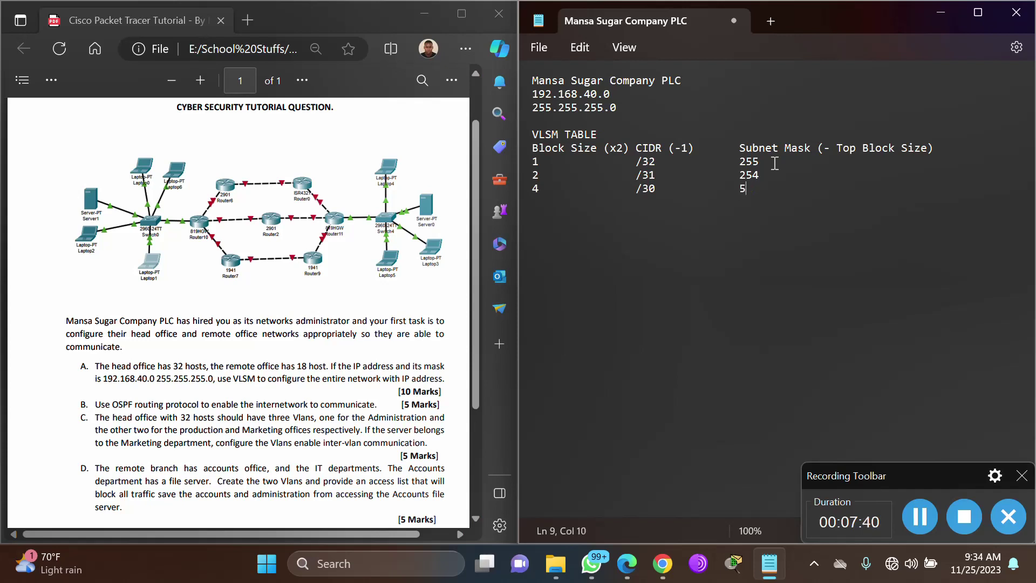
key("BackSpace")
type("252")
Add the row 8 /29 248.
key("Return")
type("8  /29")
key("Tab")
key("Tab")
type("2")
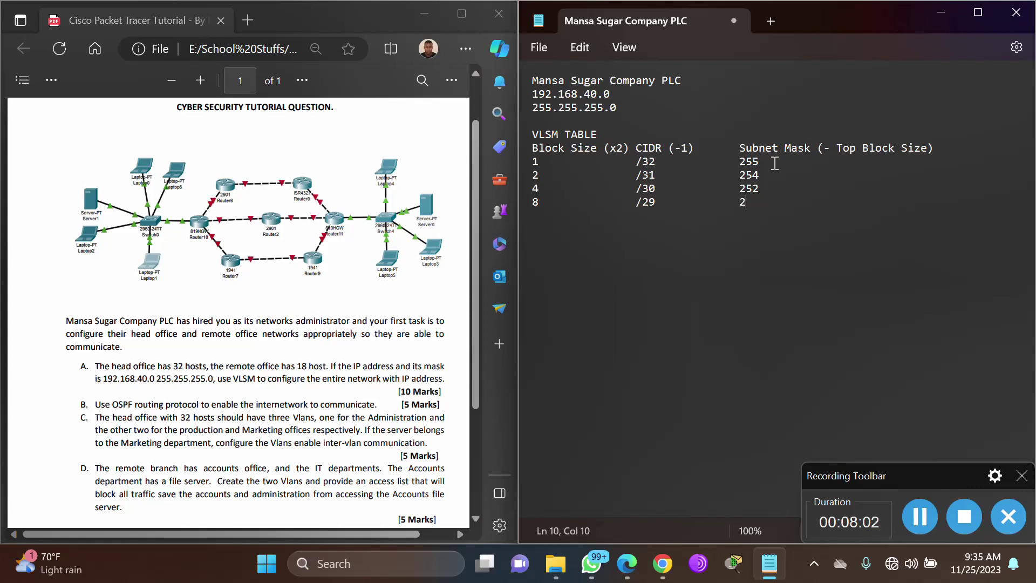
type("48")
key("Return")
Add the rows 16 /28 240 and 32 /27 224.
type("16")
key("Tab")
key("Tab")
type("/28")
key("Tab")
key("Tab")
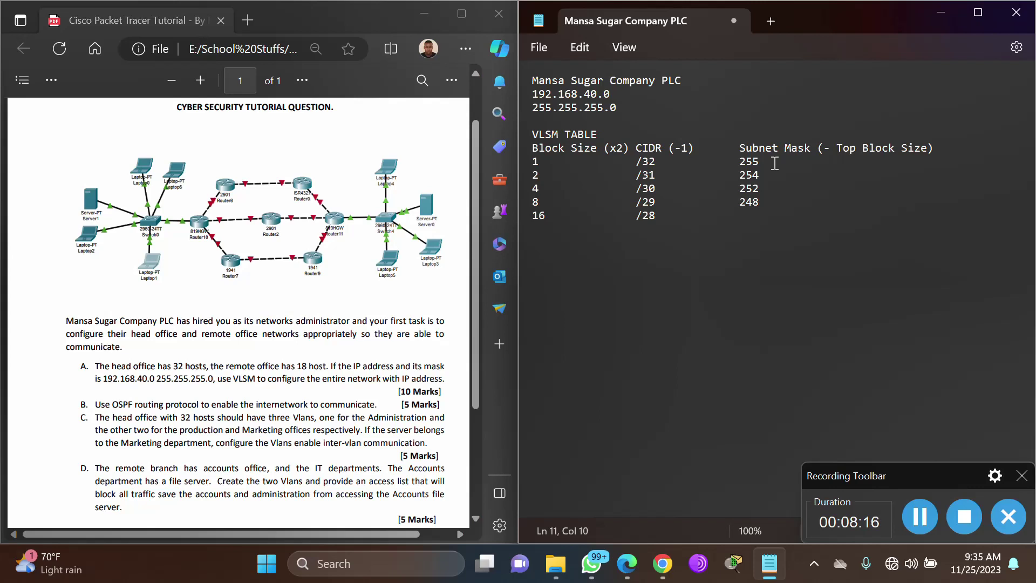
type("240")
key("Return")
type("32")
key("Tab")
key("Tab")
type("/27")
Add the rows 64 /26 192 and 128 /25 128.
key("Tab")
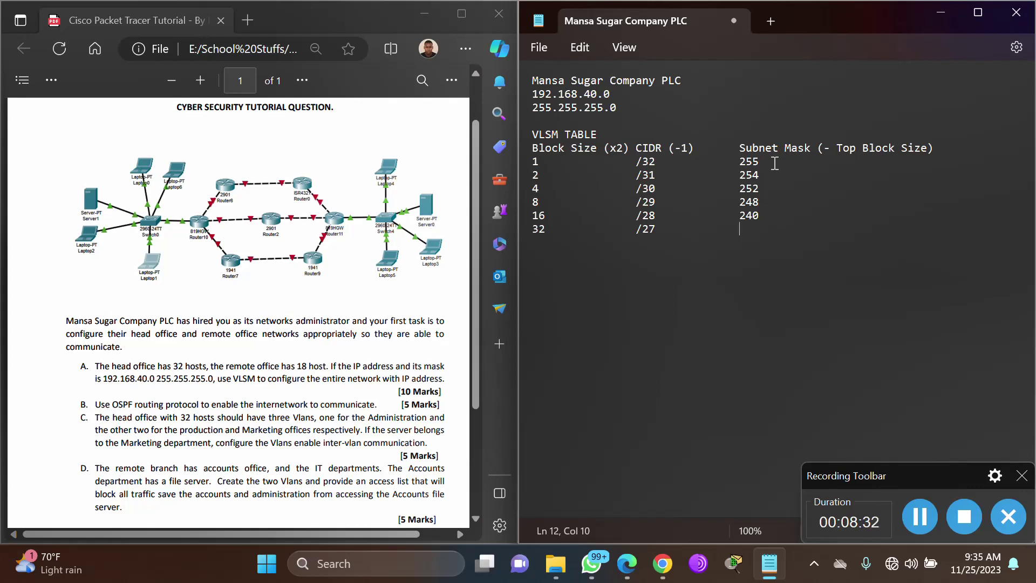
type("224")
key("Return")
type("64")
key("Tab")
key("Tab")
type("/26")
key("Tab")
type("192")
key("Return")
type("128")
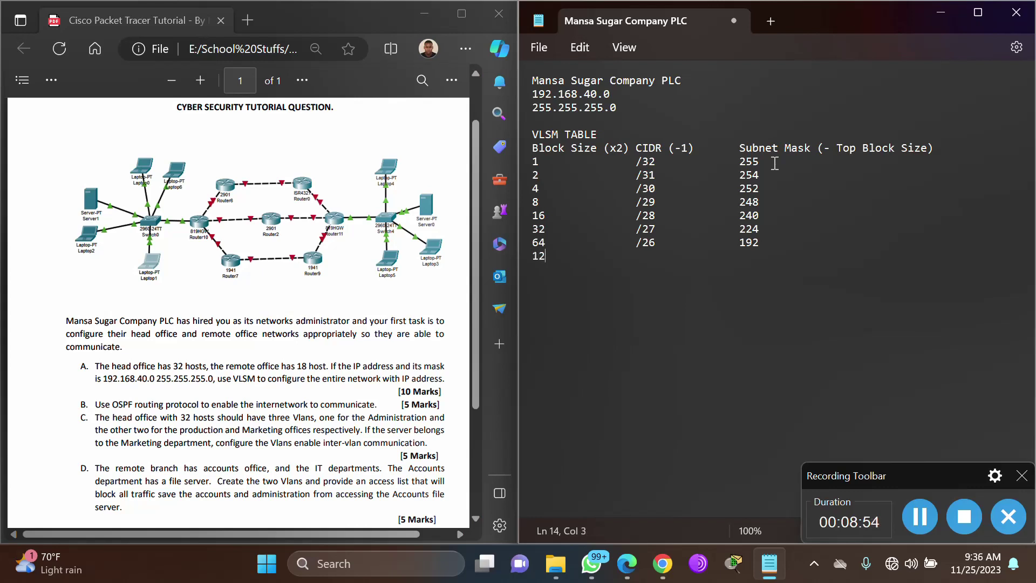
key("Tab")
key("Tab")
type("/25")
key("Tab")
key("Tab")
type("128")
Add the final row 0 /24 0.
key("Return")
type("0")
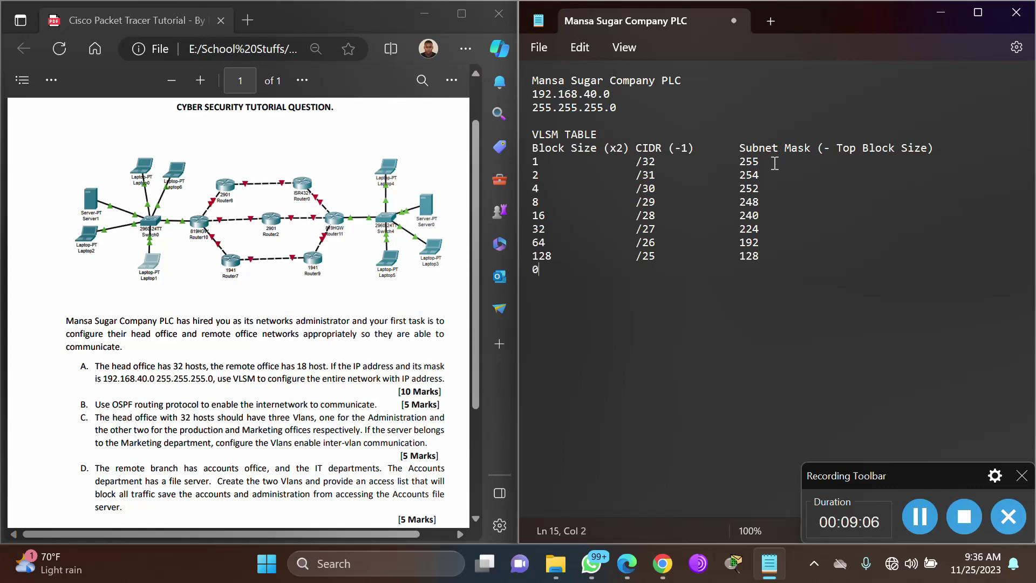
key("Tab")
type("/24")
key("Tab")
key("Tab")
type("0")
left_click_drag(536, 162, 550, 162)
left_click_drag(637, 162, 655, 162)
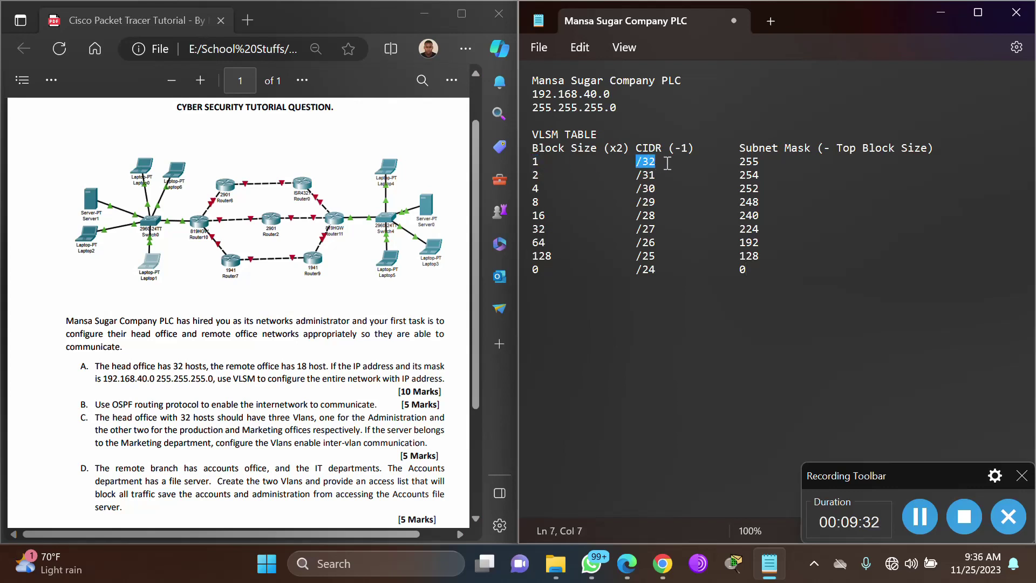
left_click(740, 161)
left_click_drag(741, 160, 771, 163)
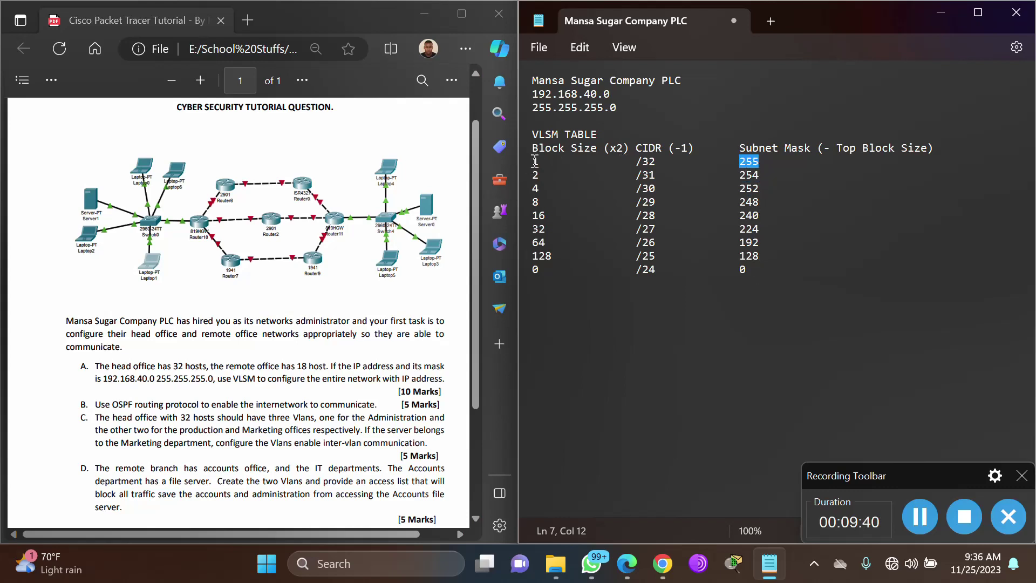
left_click_drag(530, 161, 545, 160)
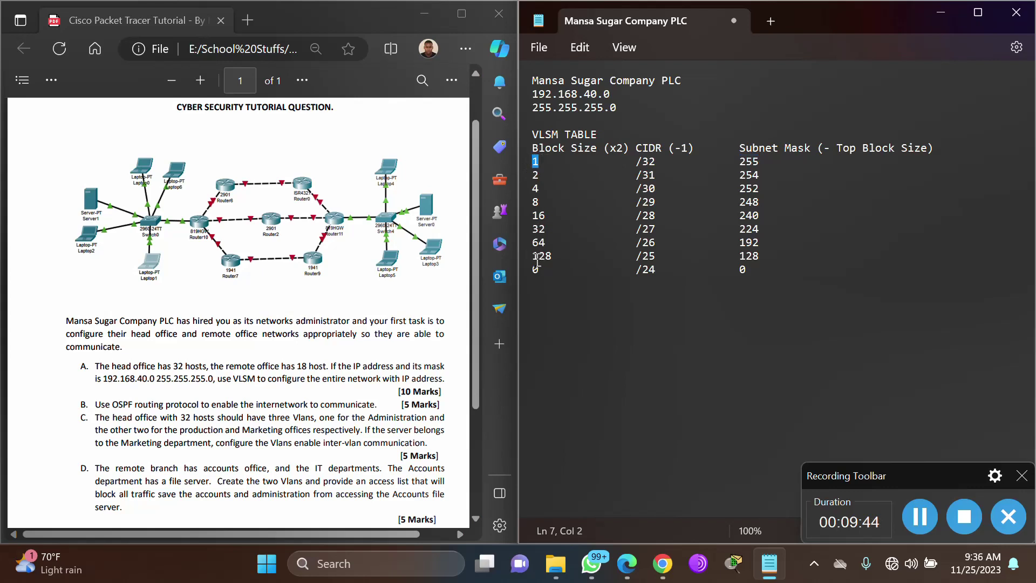
triple_click(550, 272)
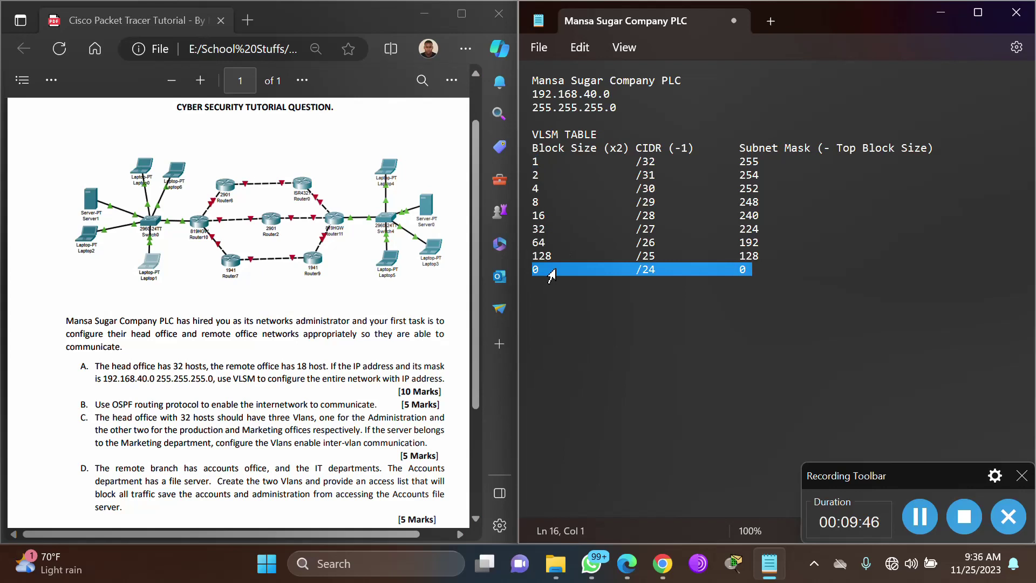
left_click(562, 296)
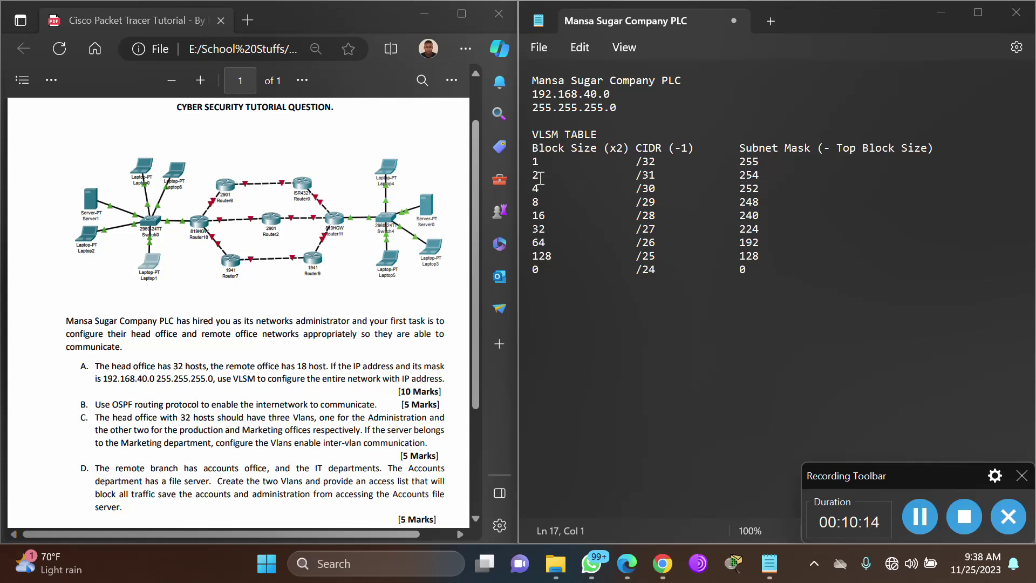
left_click_drag(534, 174, 571, 267)
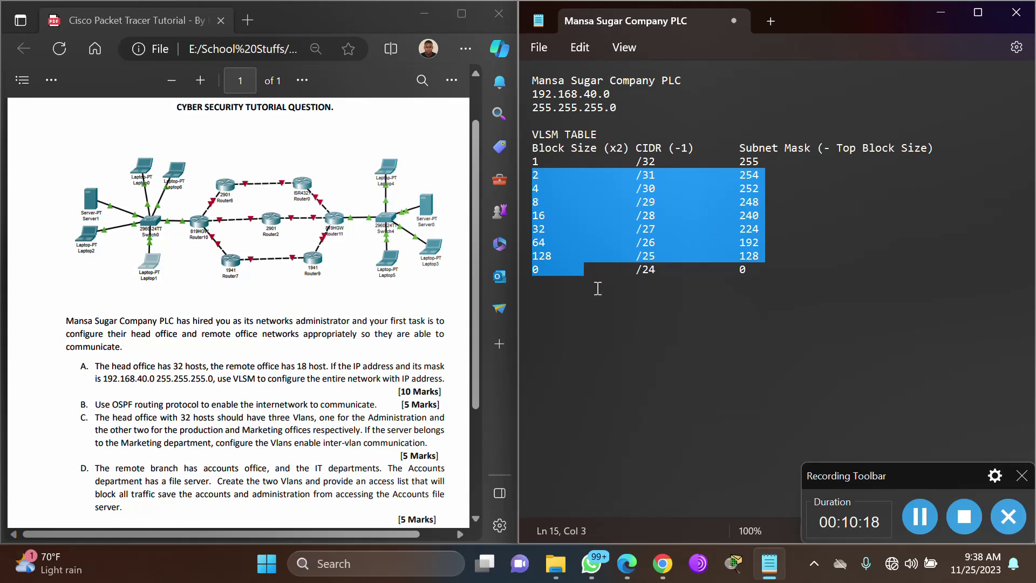
left_click(646, 295)
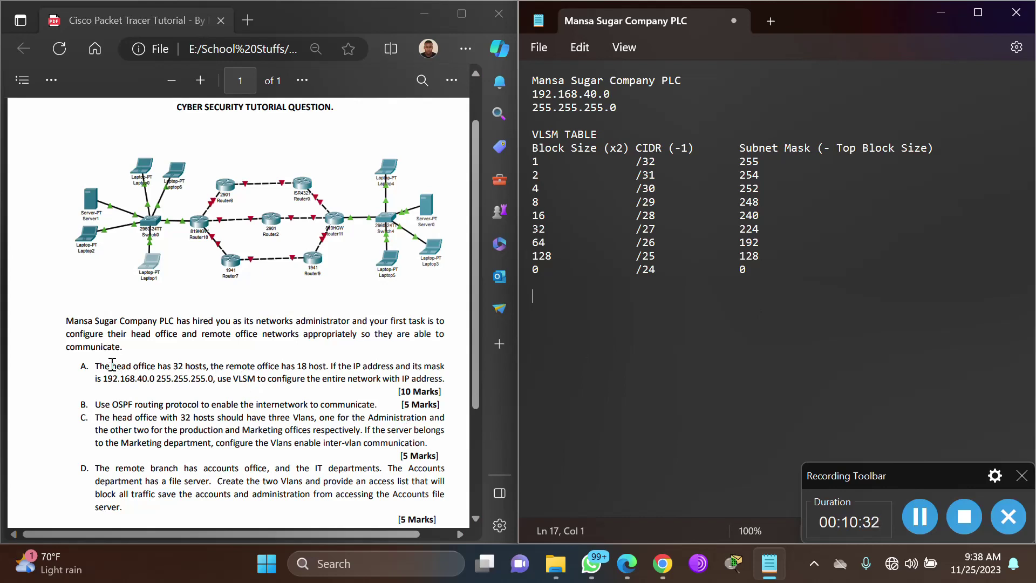
Below the table, type 'Head Office - 32 Hosts' and 'Remote Office = 18 Hosts' on separate lines.
left_click_drag(106, 366, 210, 361)
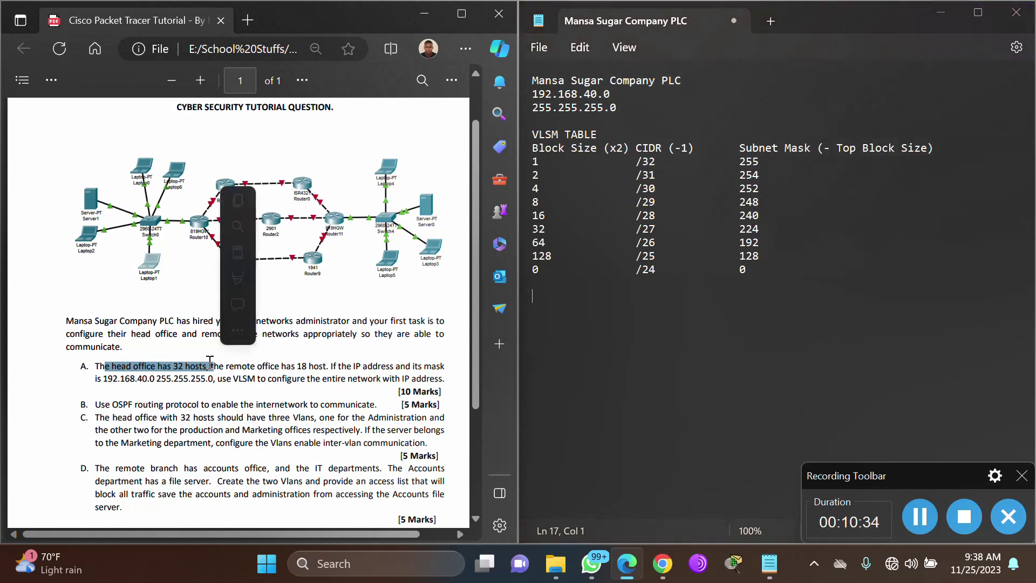
left_click(546, 300)
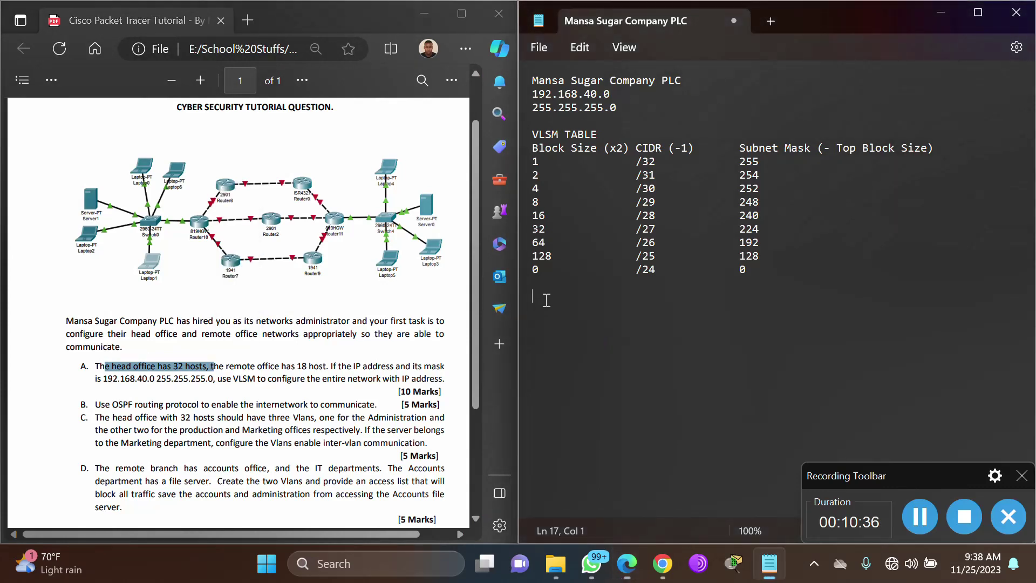
type("Head Office ")
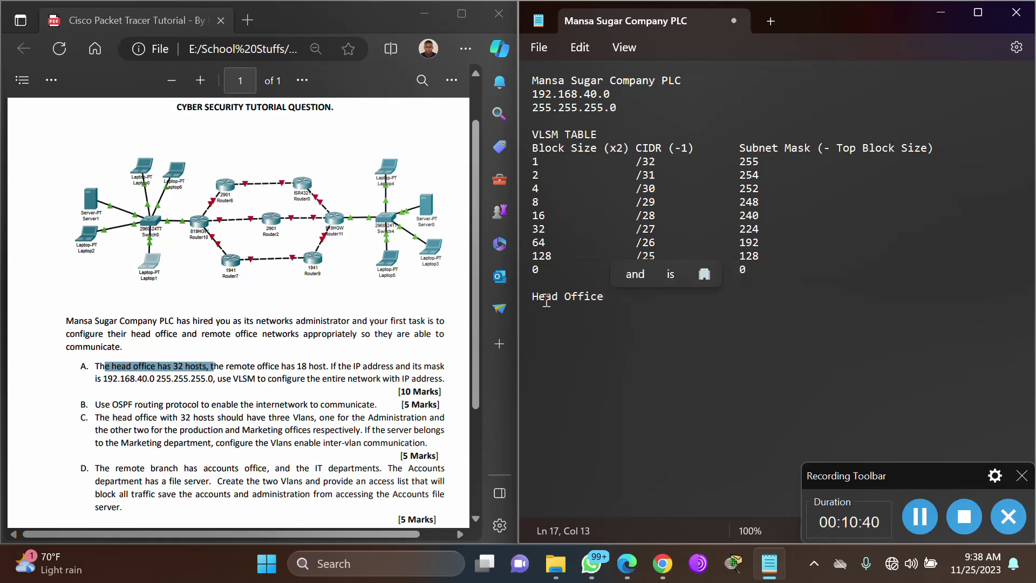
type("- 32 Hosts")
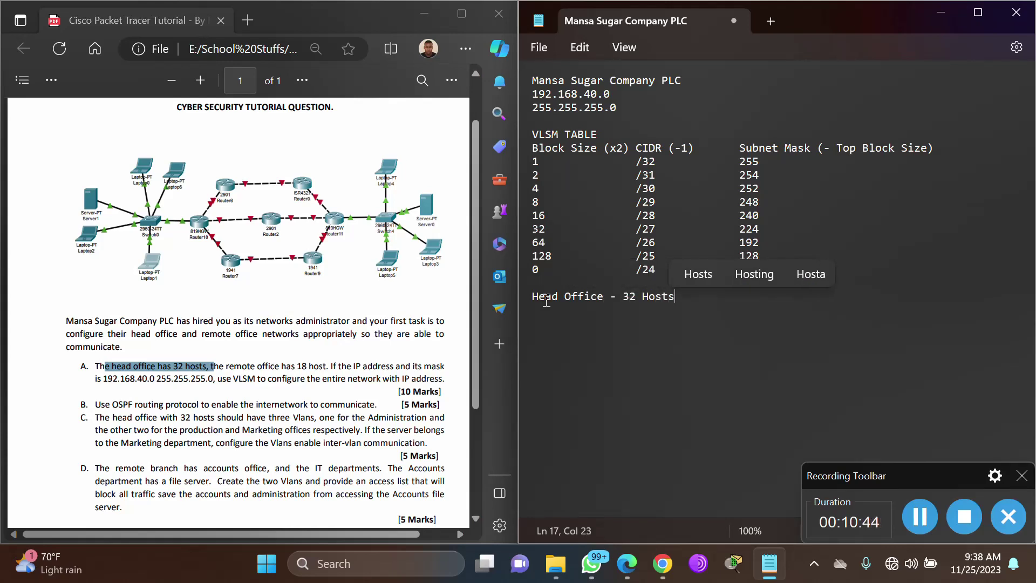
key("Return")
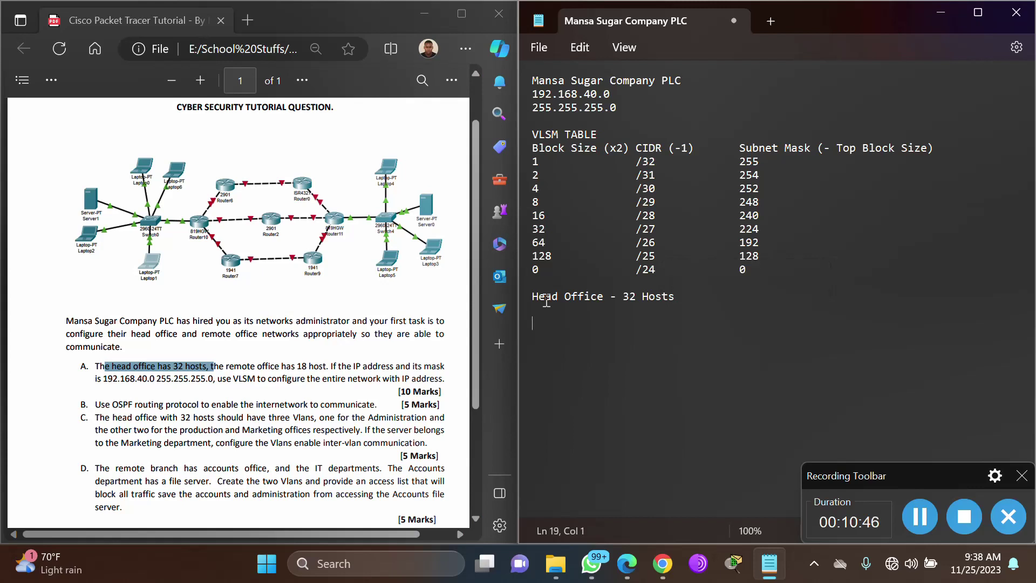
type("Re")
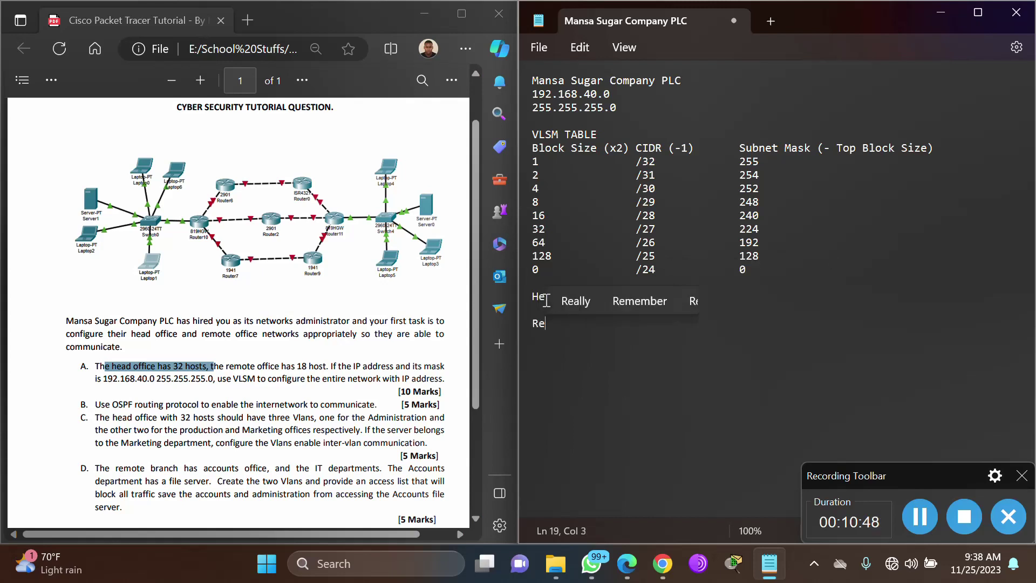
type("mote ")
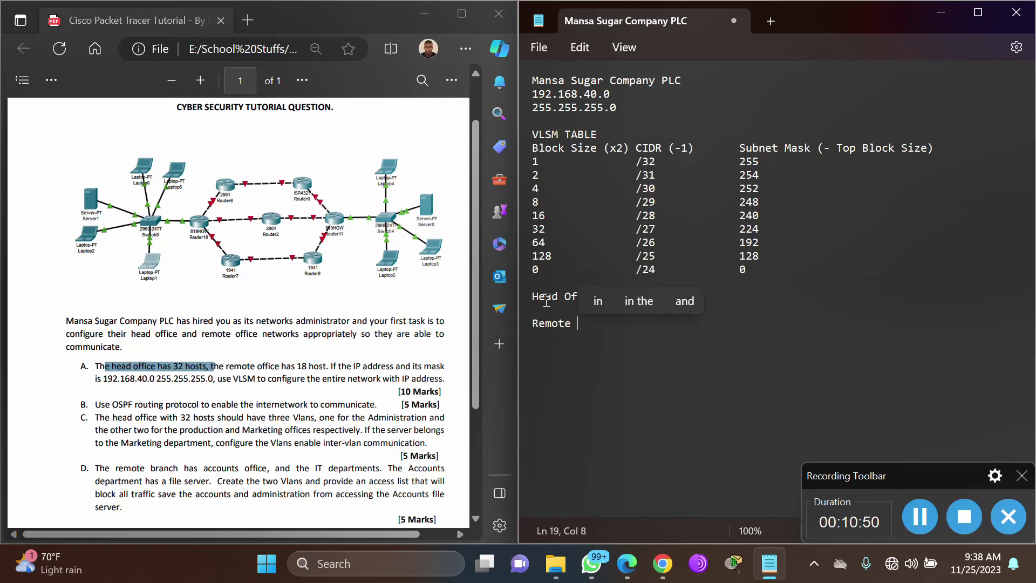
type("Office ")
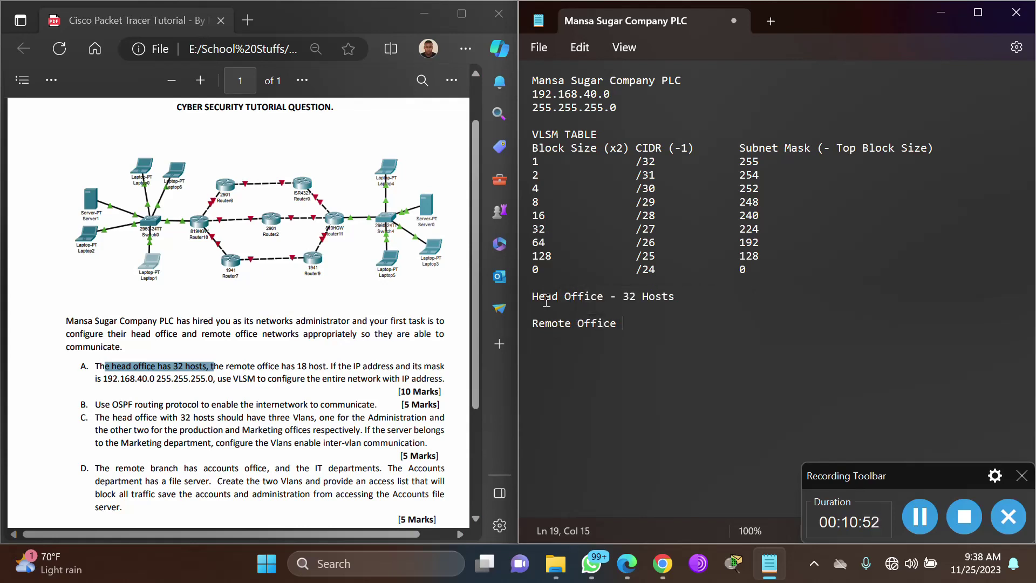
type("=")
type(" 1")
type("8 Ho")
type("sts")
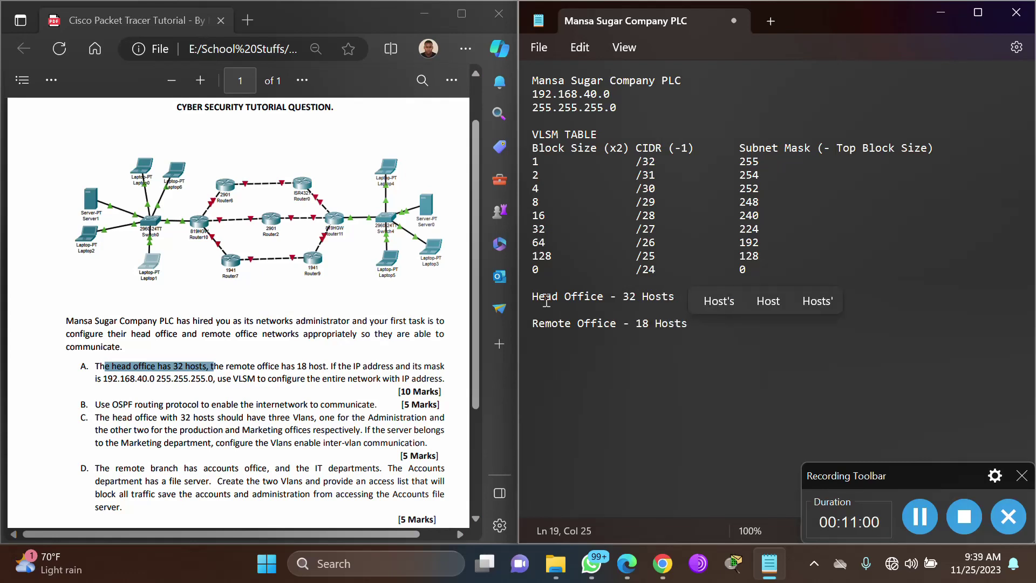
key("Return")
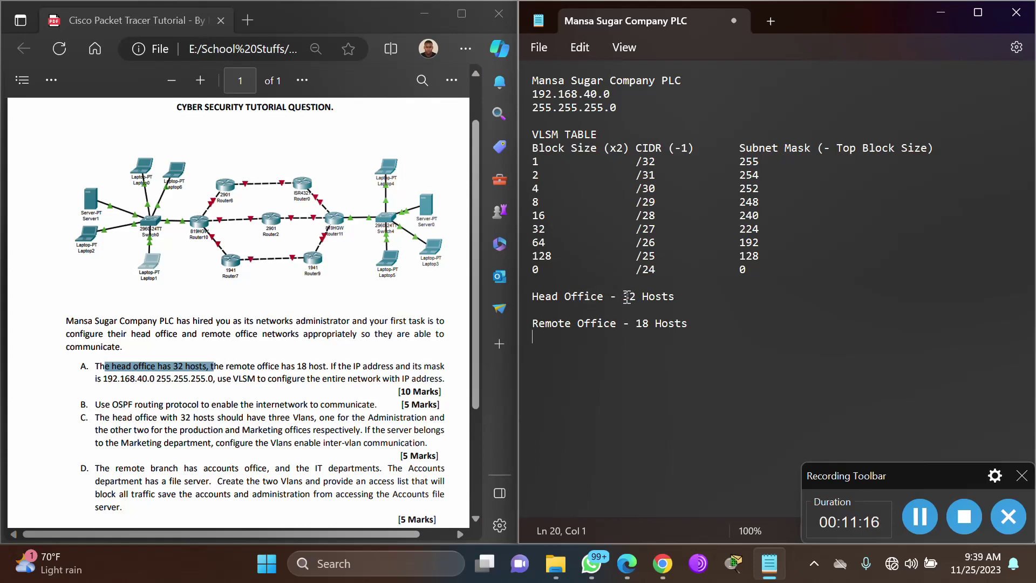
mouse_move(624, 296)
left_mouse_down()
mouse_move(637, 296)
mouse_move(648, 324)
mouse_move(638, 297)
left_mouse_up()
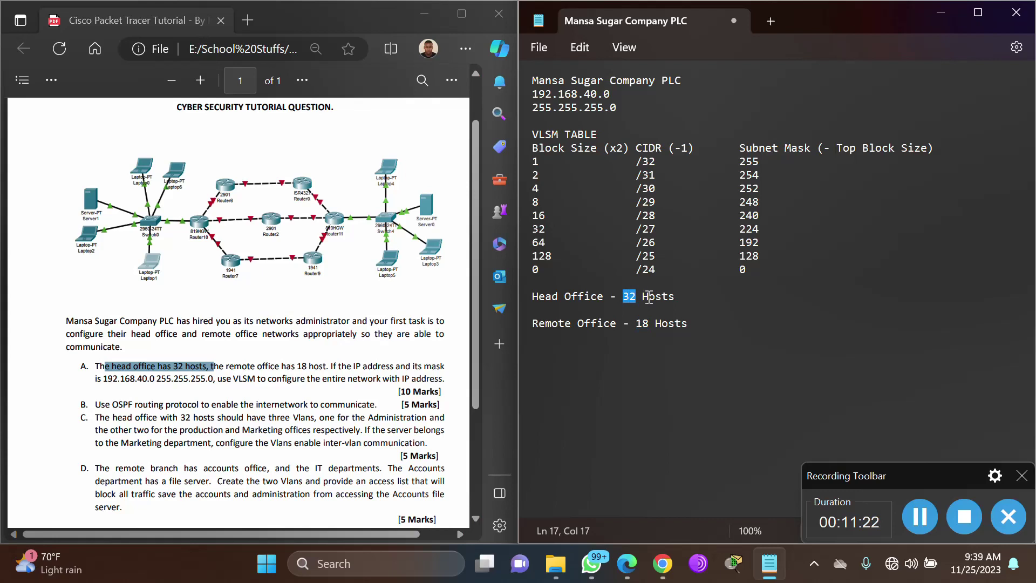
Under Head Office, add 'Block Size: 64' and 'Hosts: 64-2= 62'.
left_click(682, 297)
key("Return")
type("B")
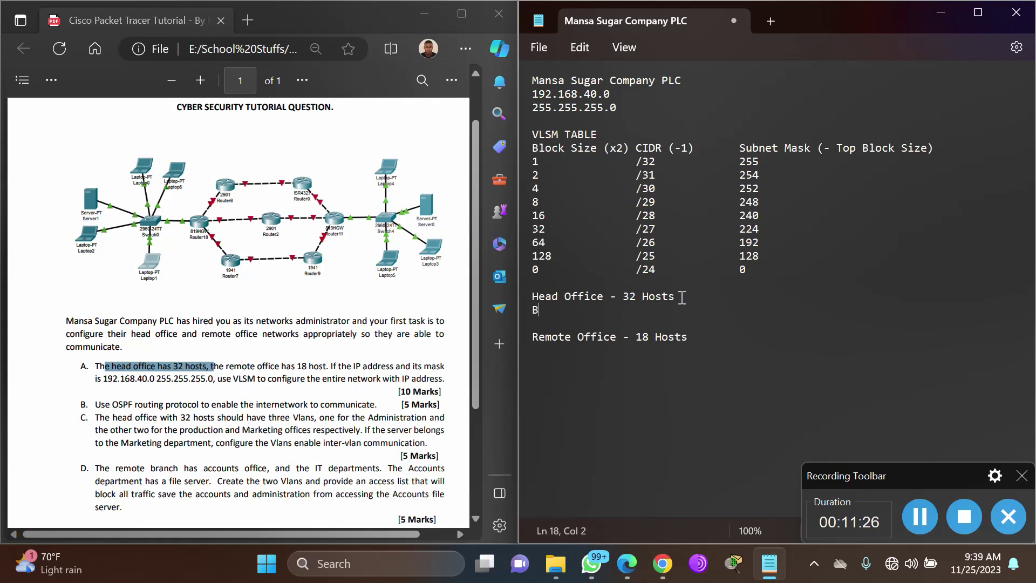
type("lock S")
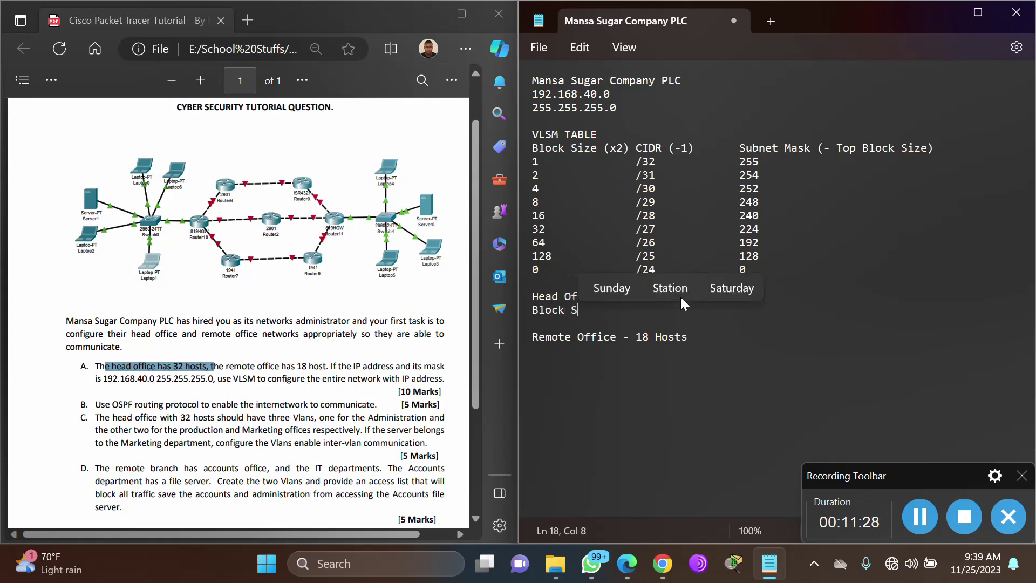
type("ize:")
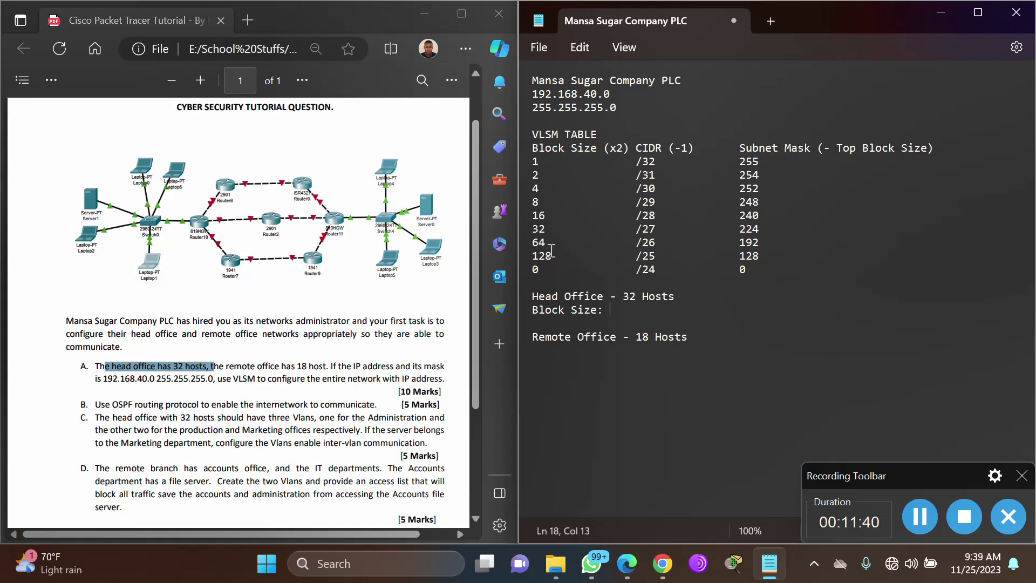
double_click(535, 231)
double_click(535, 242)
left_click(610, 310)
type("64")
key("Return")
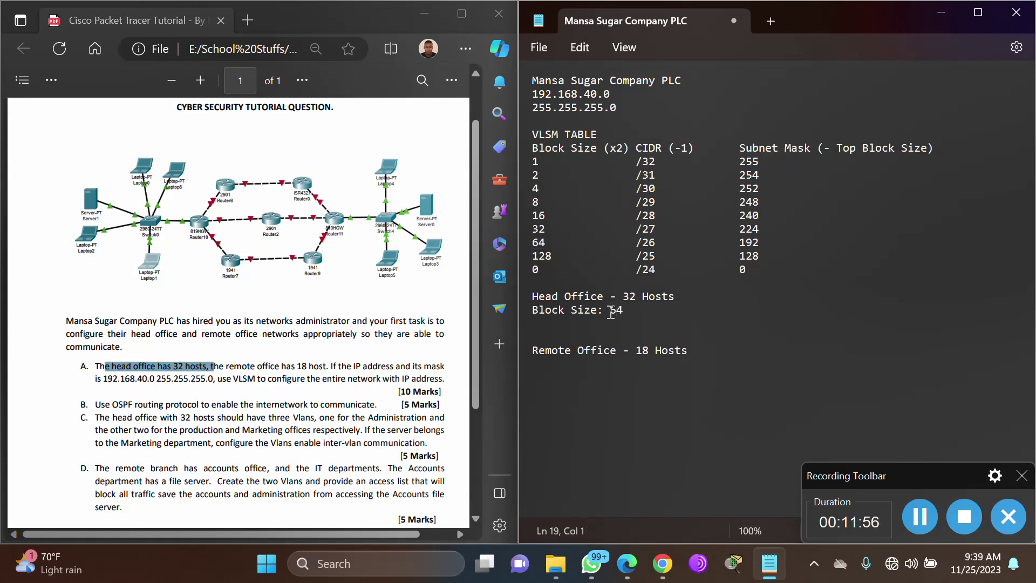
type("Hosts:")
type("64-2=")
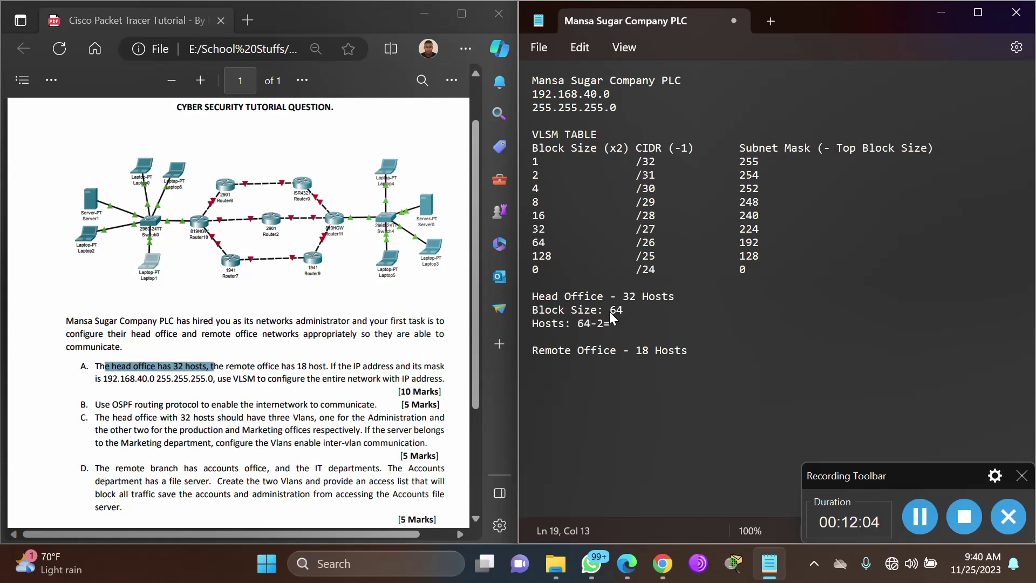
type(" 62")
Add an empty 'Subnet Mask:' line and select the original 255.255.255.0 mask line.
key("Return")
type("Sub")
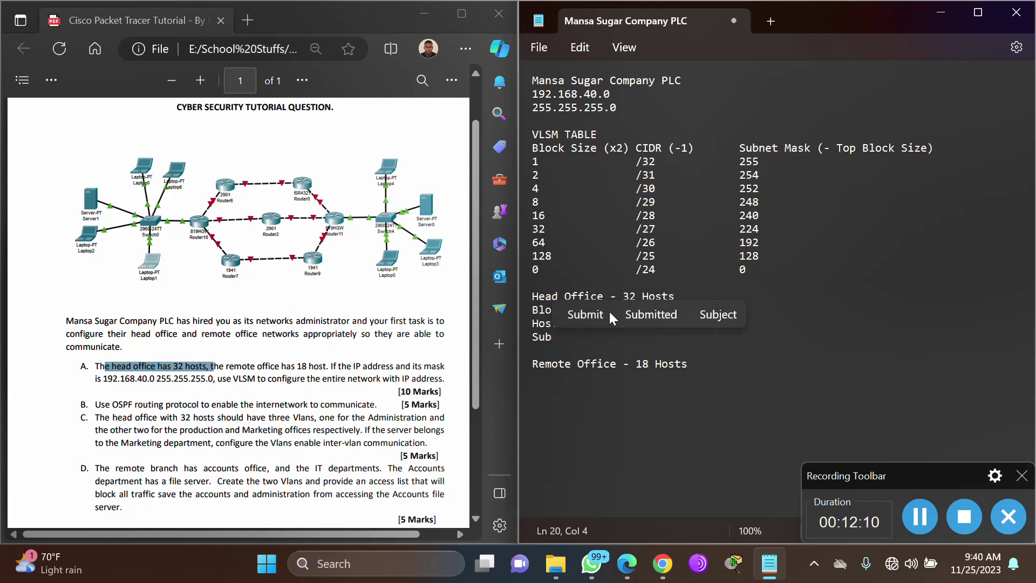
type("net M")
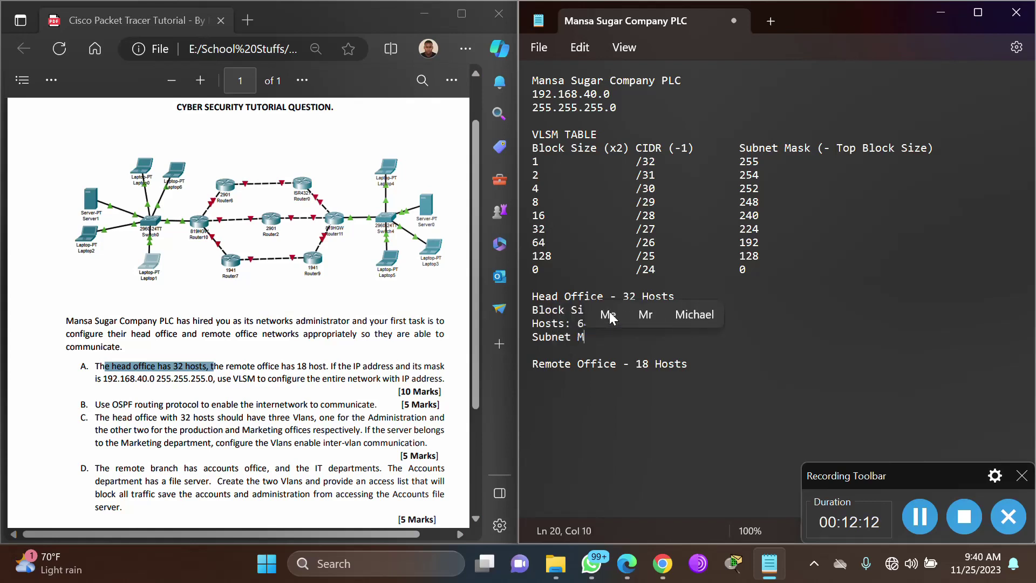
type("ask:")
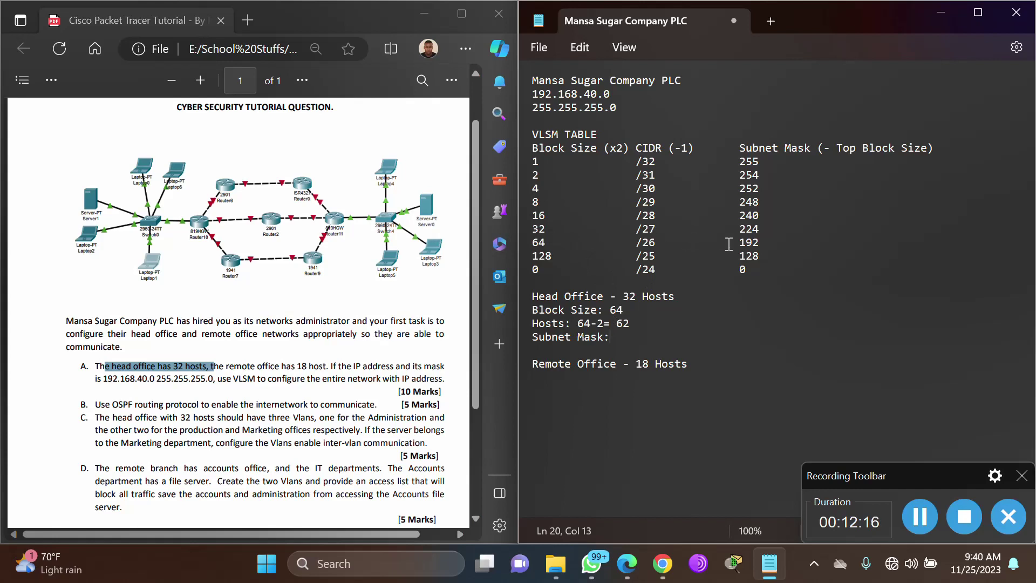
left_click_drag(535, 242, 765, 243)
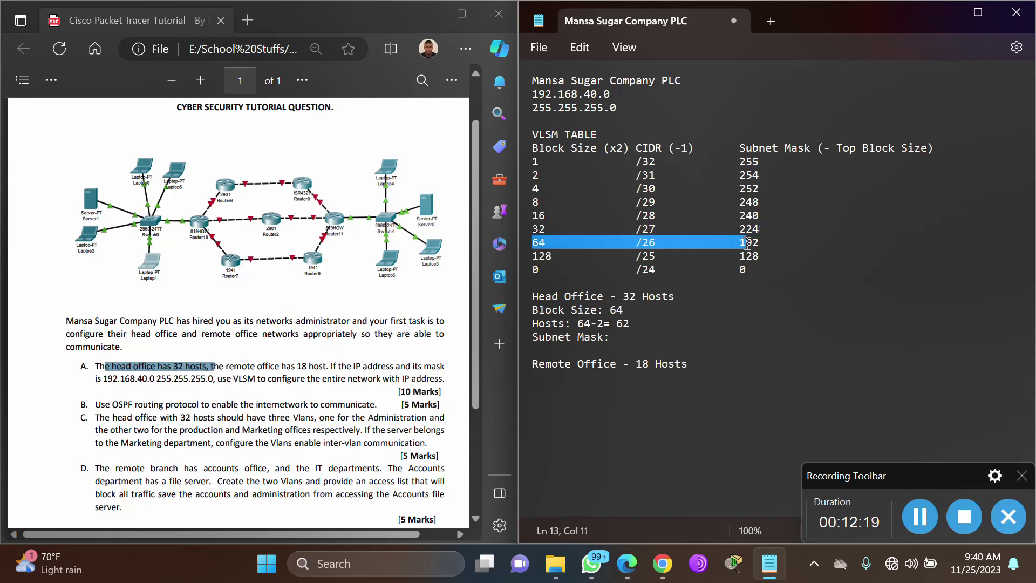
left_click(626, 336)
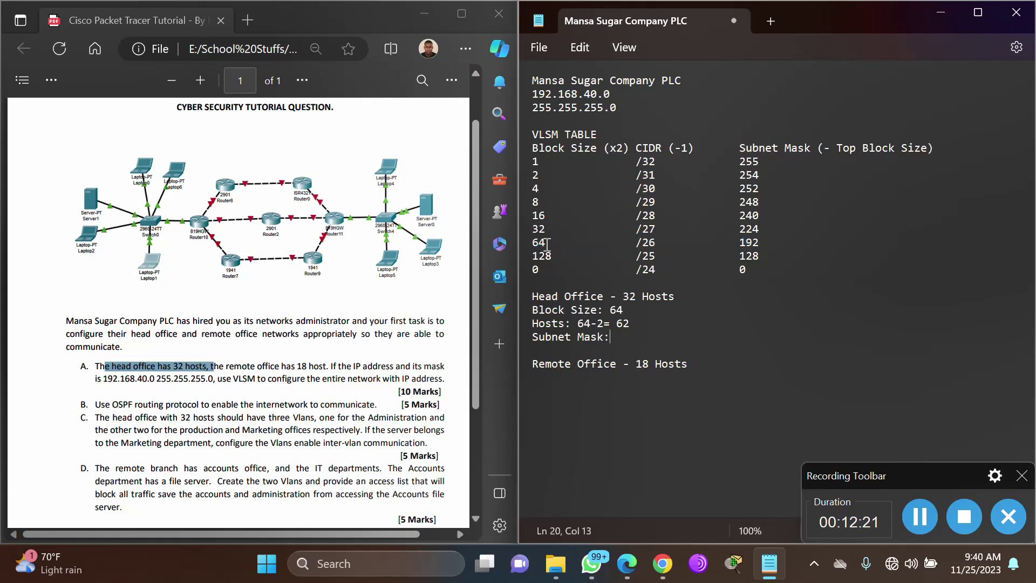
triple_click(537, 107)
key("ctrl+c")
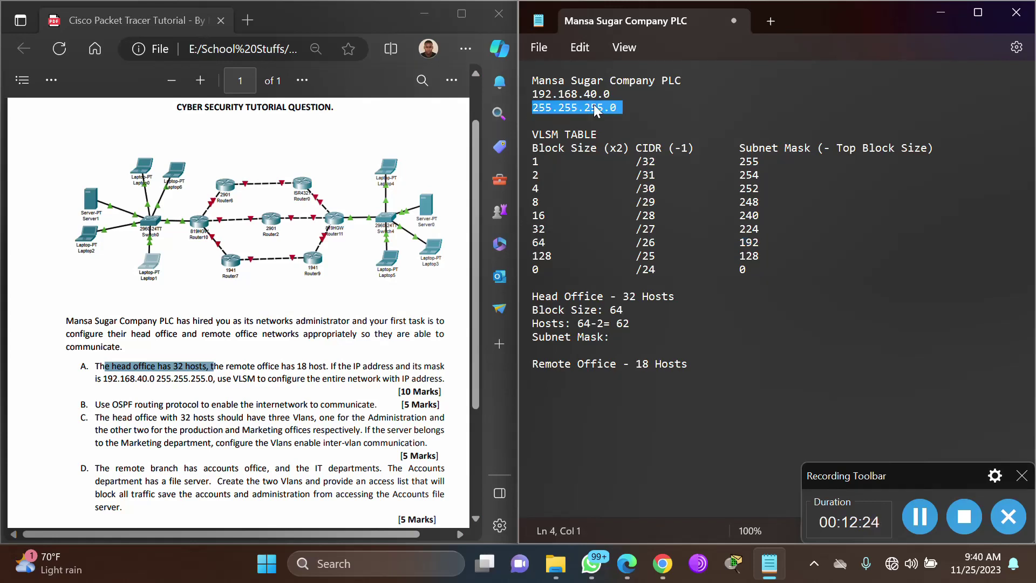
Paste the mask after 'Subnet Mask:' and change it to 255.255.255.192.
left_click(631, 336)
key("ctrl+v")
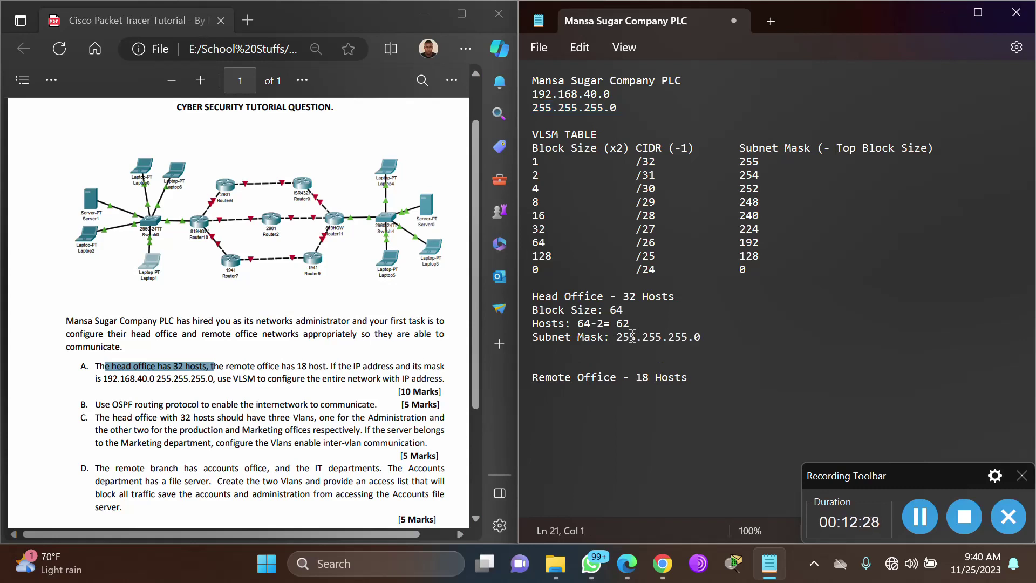
key("BackSpace")
key("BackSpace")
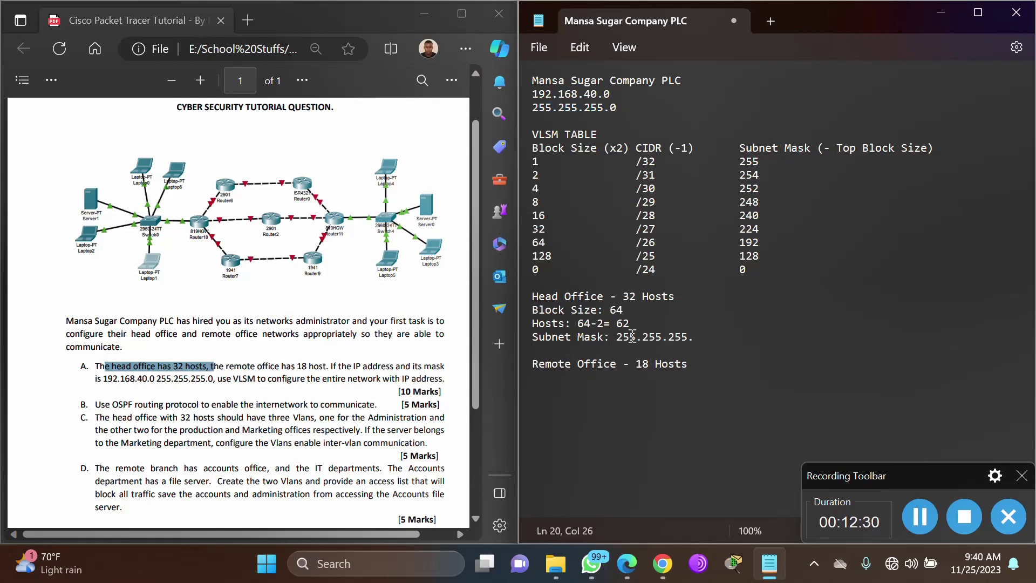
type("192")
Add an 'IP Address Range:' line with 192.168.40.0 pasted as both start and end.
key("Return")
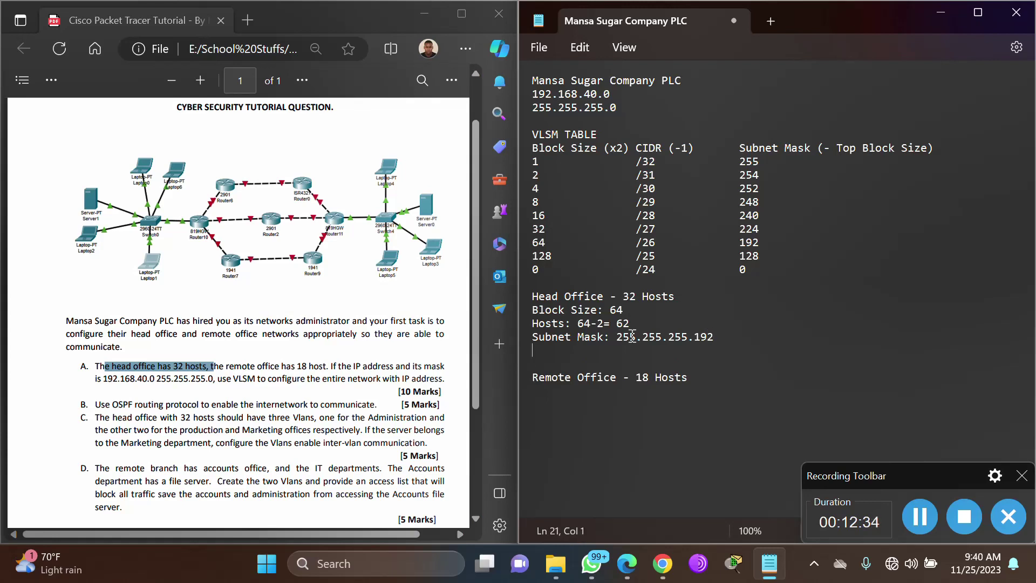
type("IP")
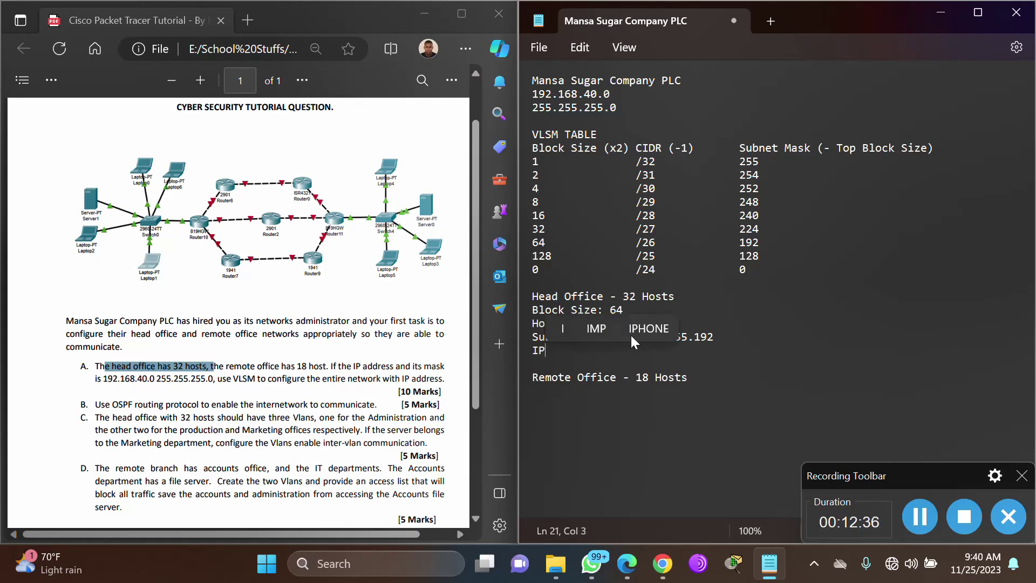
type(" Addres")
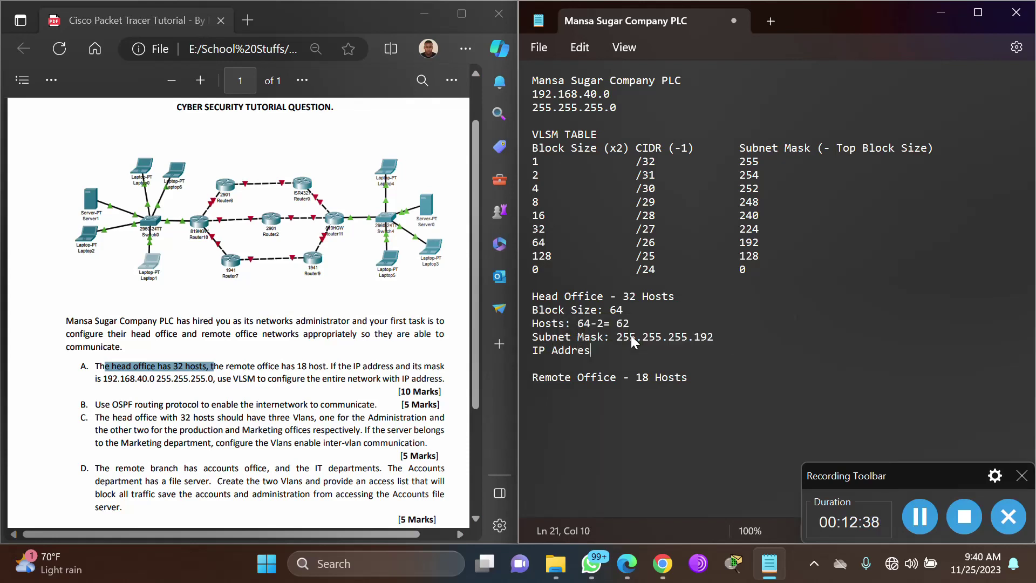
type("s Range:")
left_click_drag(533, 94, 617, 94)
key("ctrl+c")
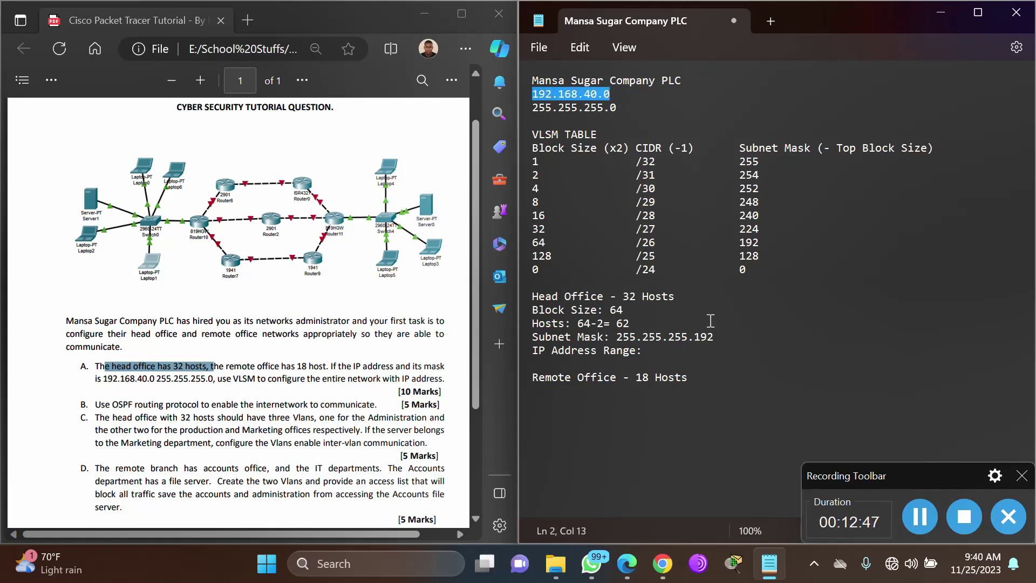
left_click(664, 351)
key("ctrl+v")
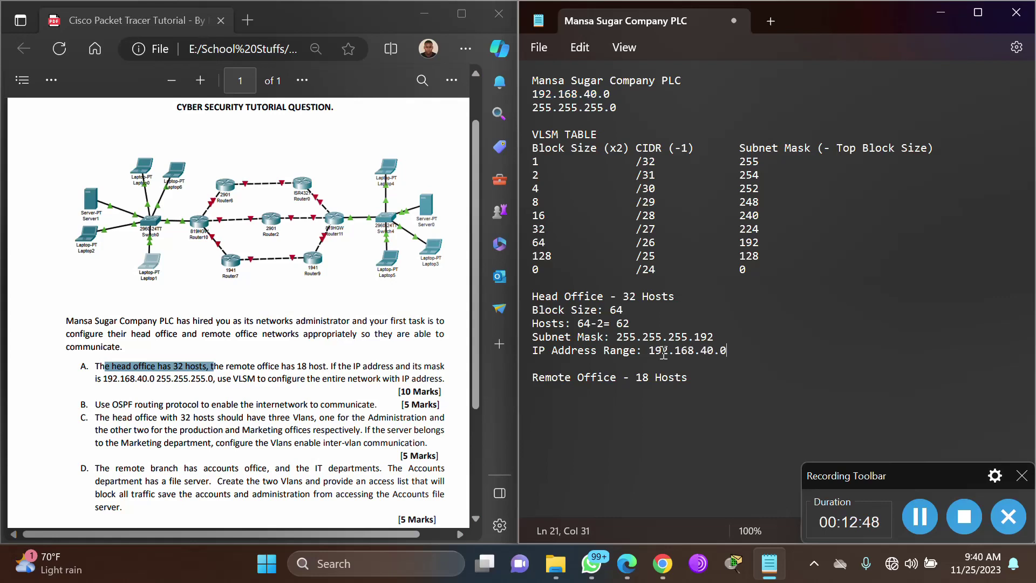
type("-")
key("ctrl+v")
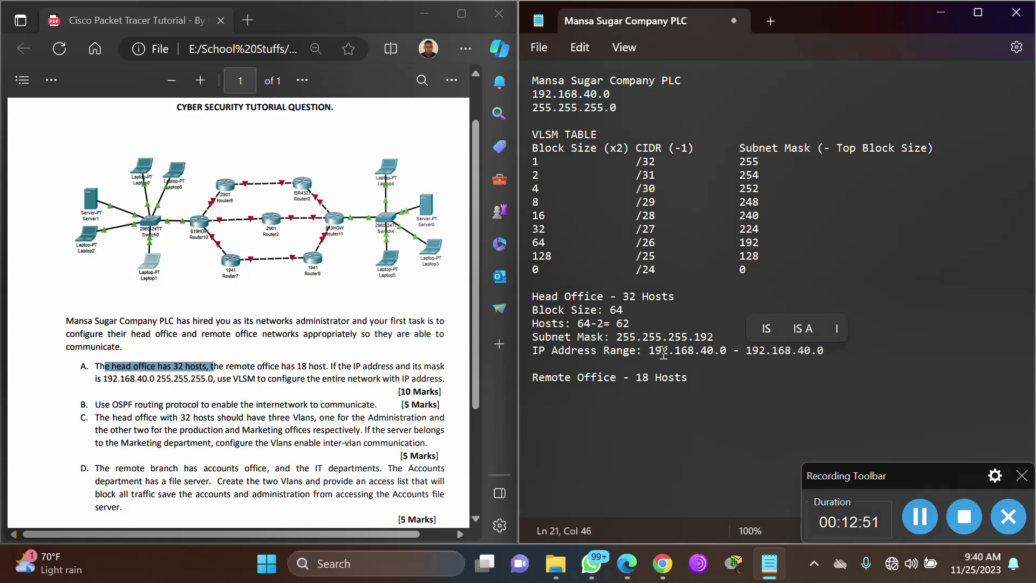
key("BackSpace")
Make the range end 192.168.40.63.
left_click(721, 350)
left_click_drag(721, 350, 728, 349)
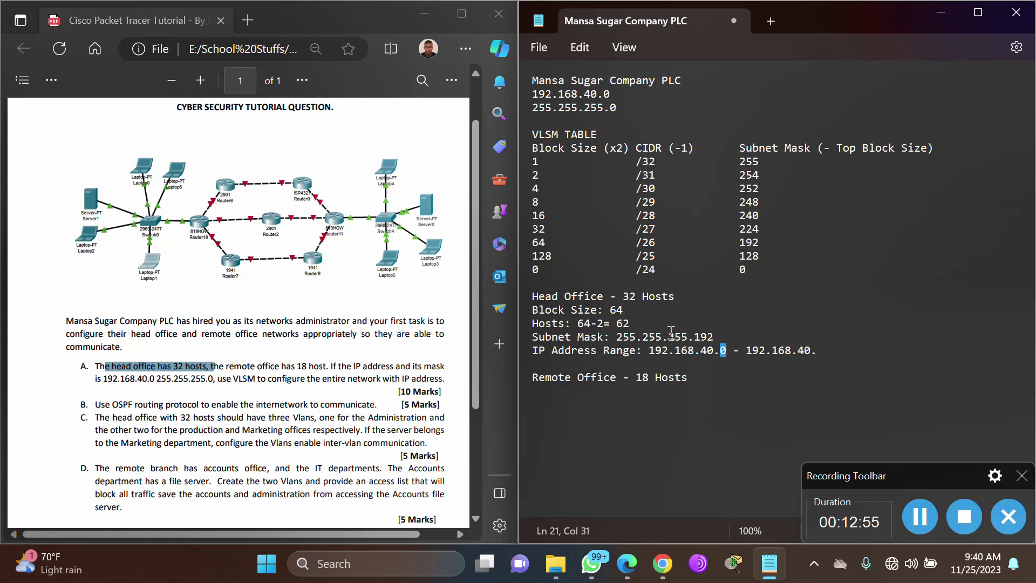
left_click_drag(611, 309, 624, 309)
left_click_drag(721, 350, 729, 349)
left_click(822, 350)
type("63")
key("Return")
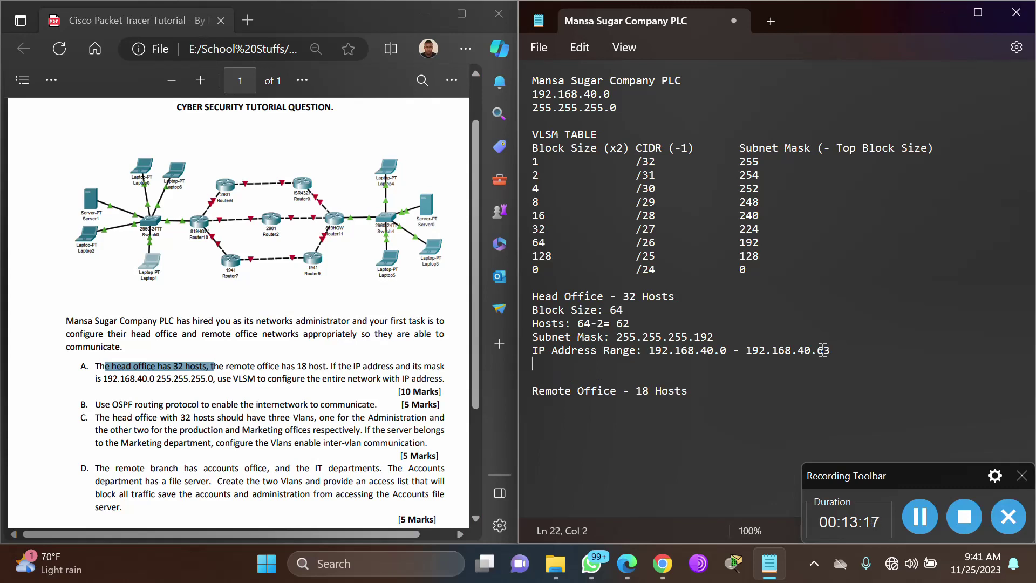
Add a 'Default Gateway:' line reading 192.168.40.1 under the head office range.
type("Defaul")
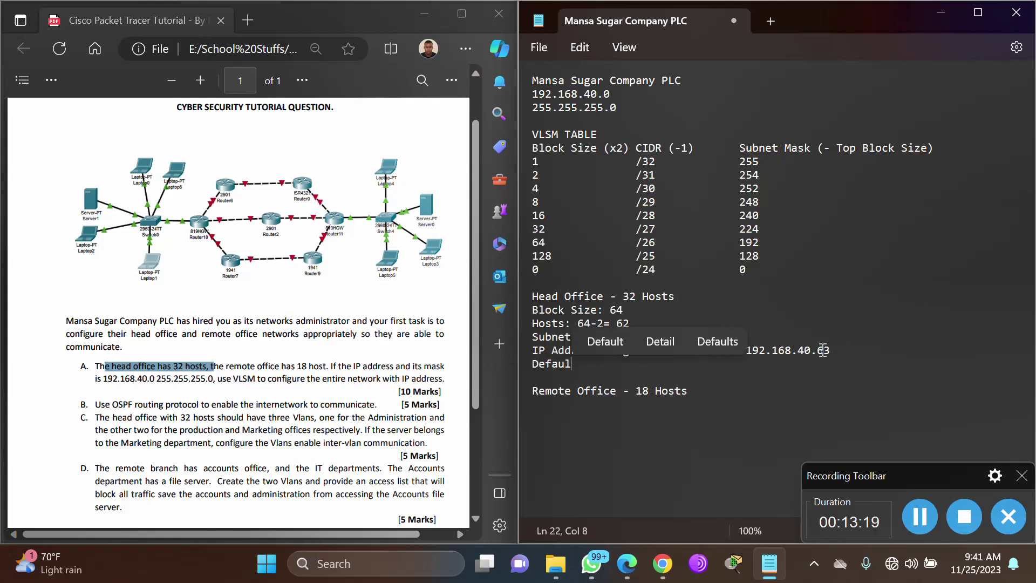
type("t Gateway")
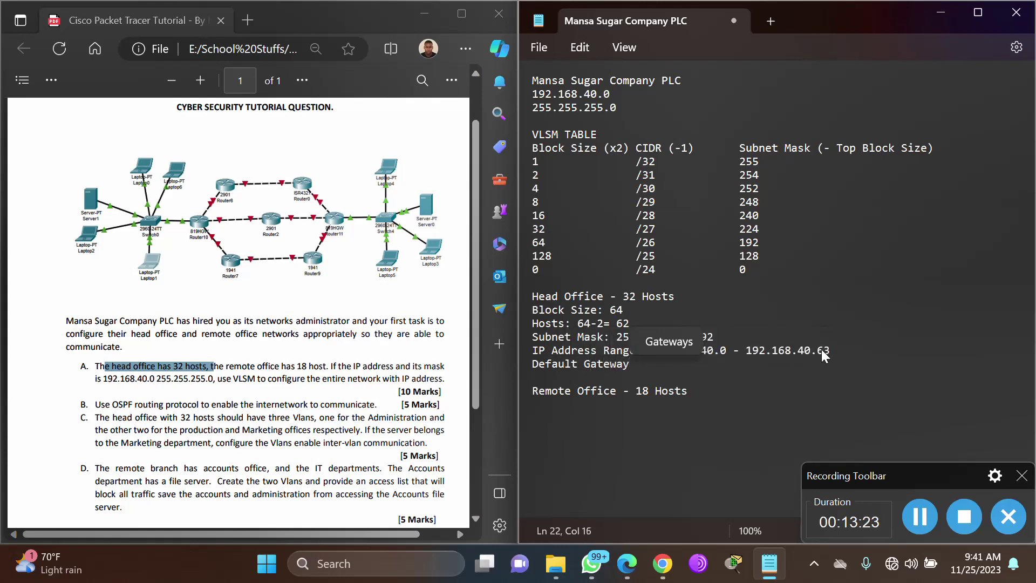
type(":")
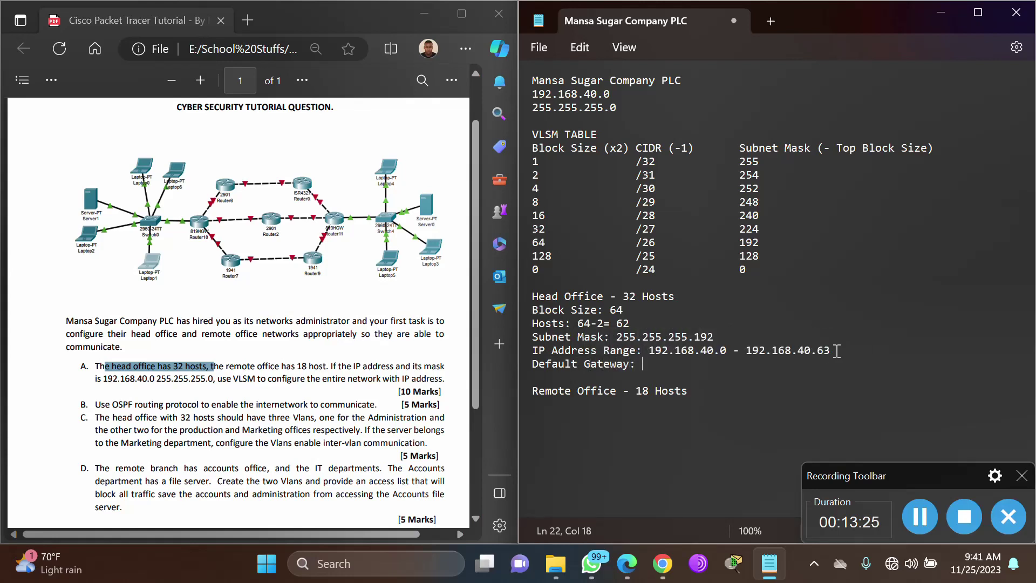
key("ctrl+v")
key("BackSpace")
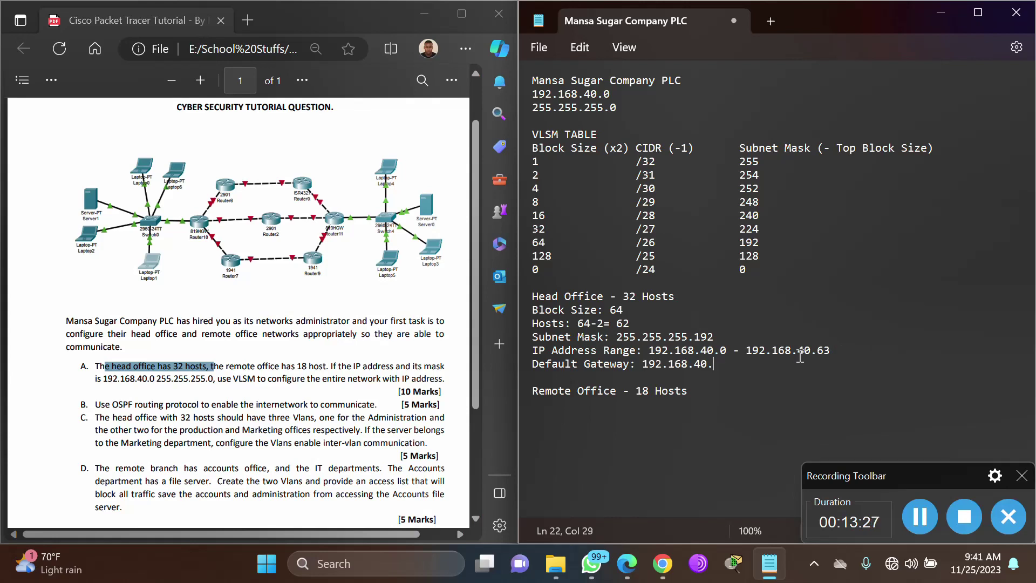
left_click_drag(651, 350, 730, 345)
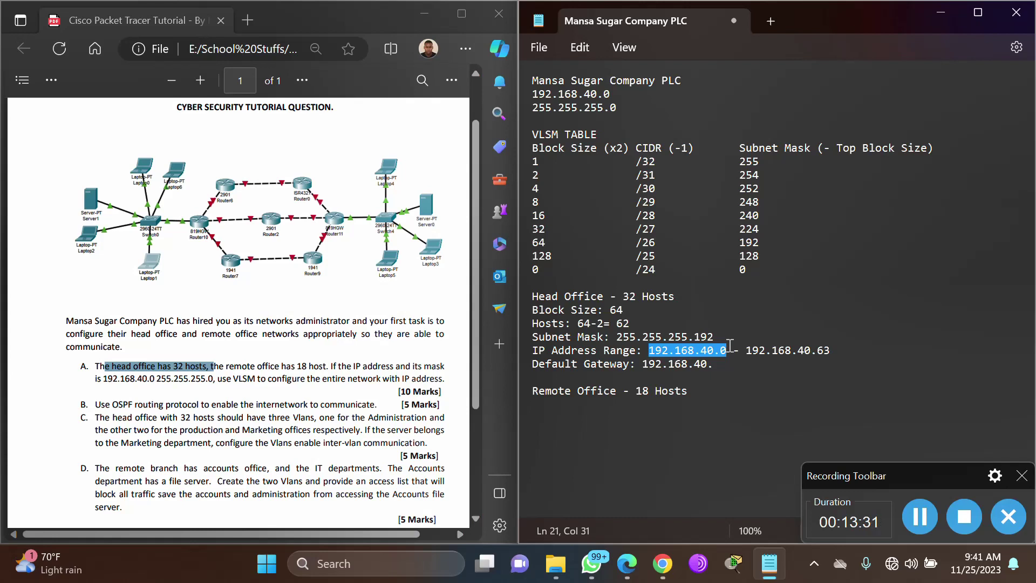
left_click(719, 366)
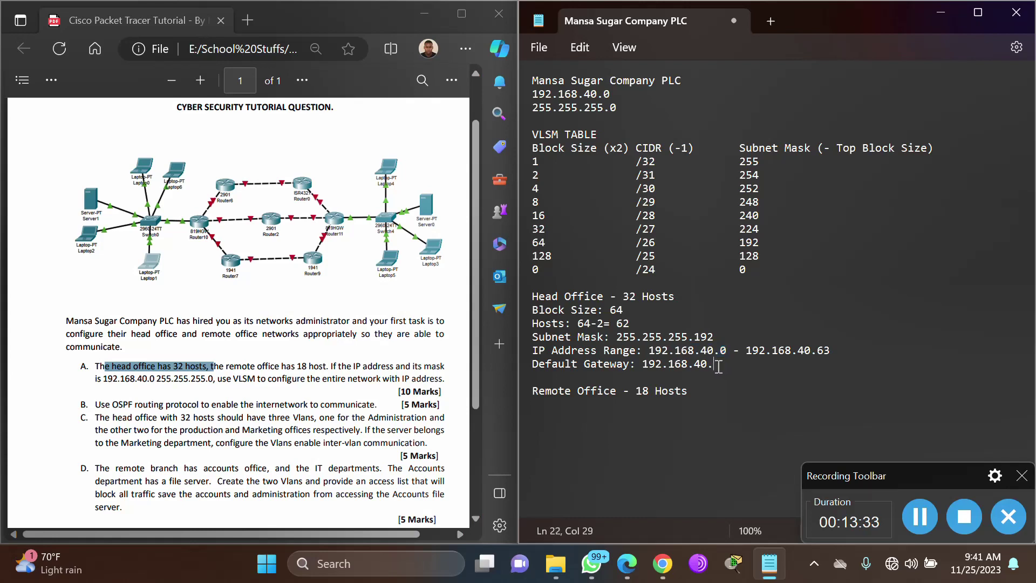
type("1")
left_click_drag(645, 366, 723, 366)
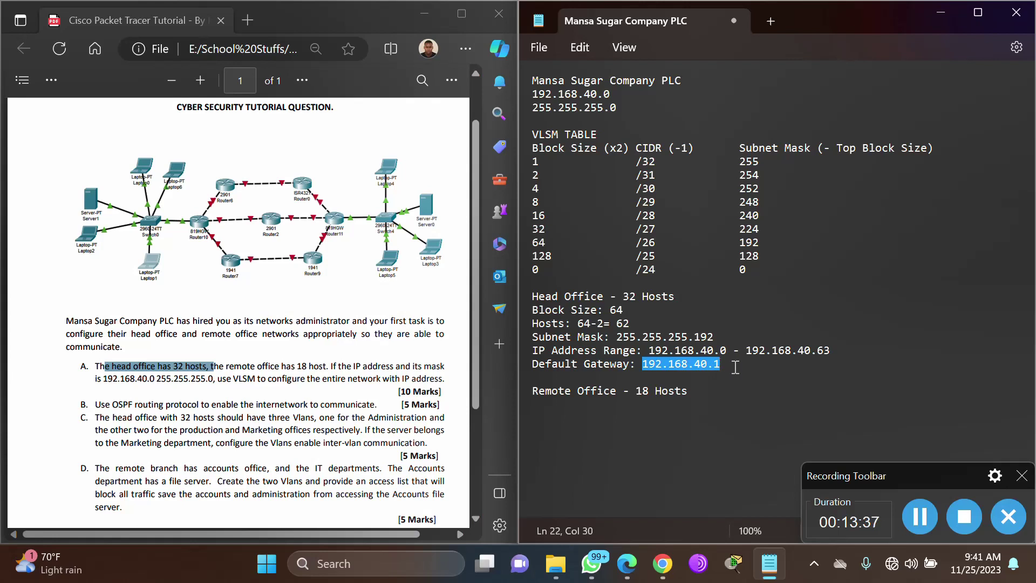
left_click(729, 365)
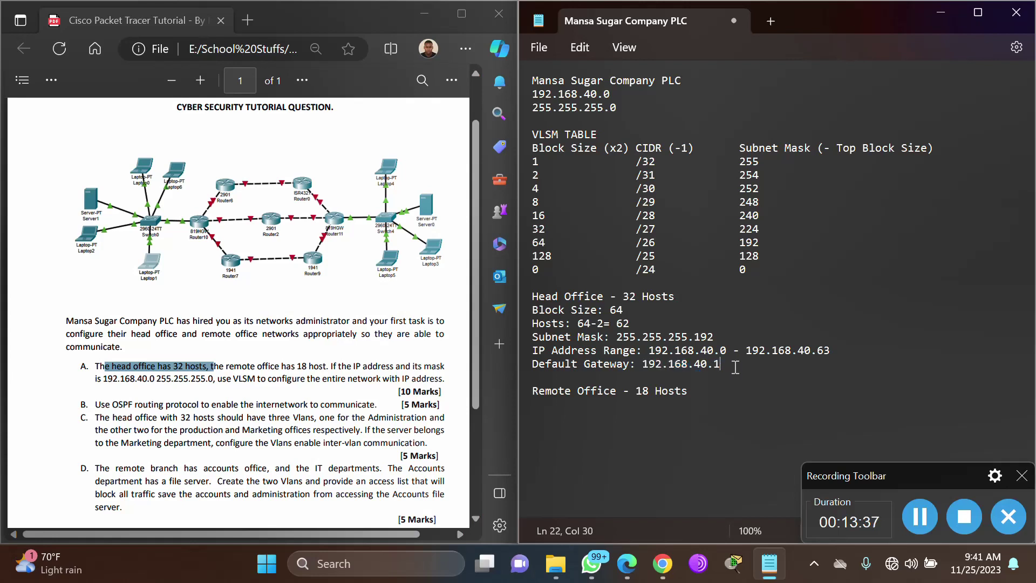
double_click(621, 323)
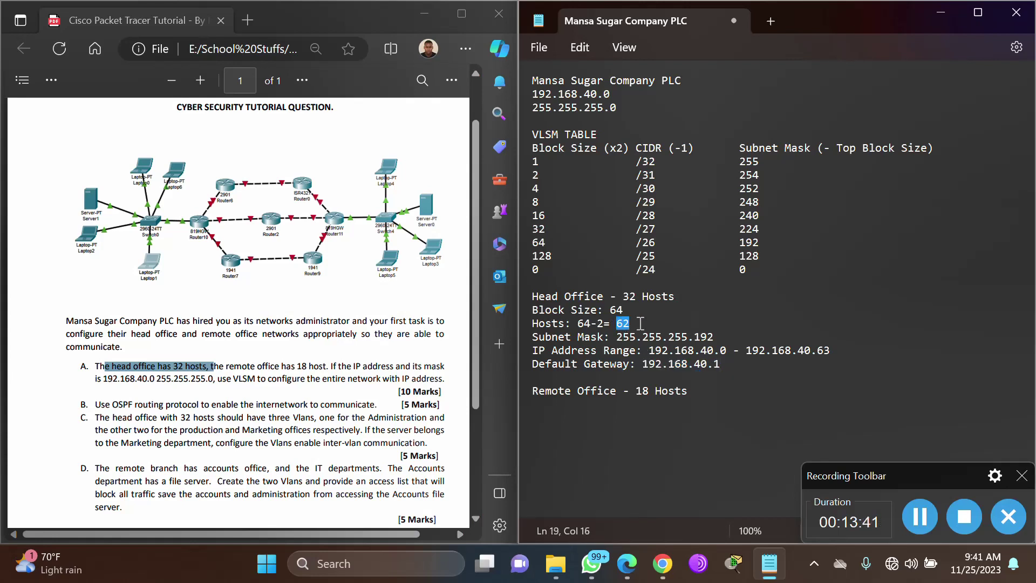
left_click(742, 378)
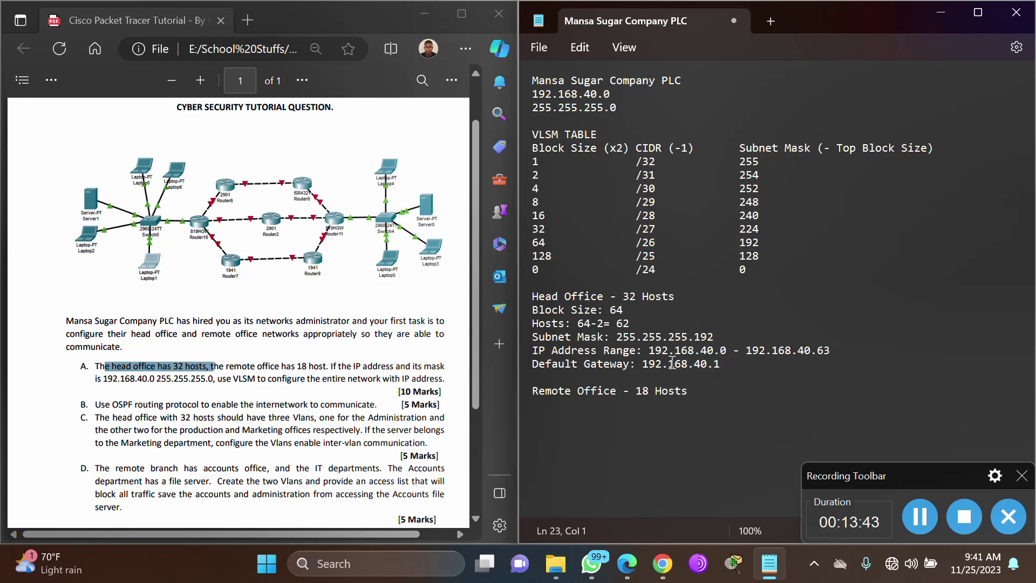
left_click_drag(649, 351, 833, 348)
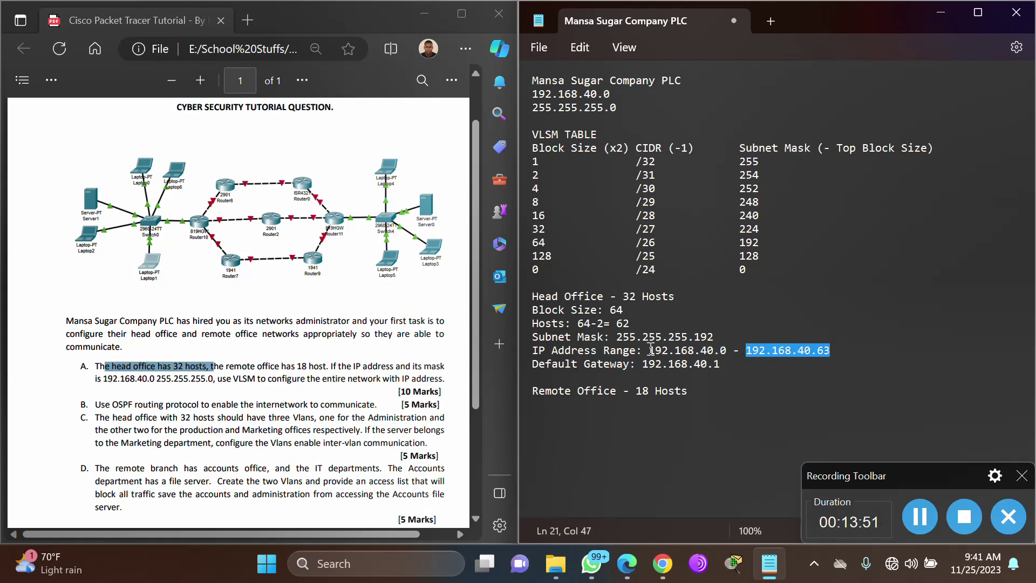
left_click_drag(649, 350, 843, 351)
left_click_drag(648, 350, 834, 352)
left_click_drag(617, 323, 640, 322)
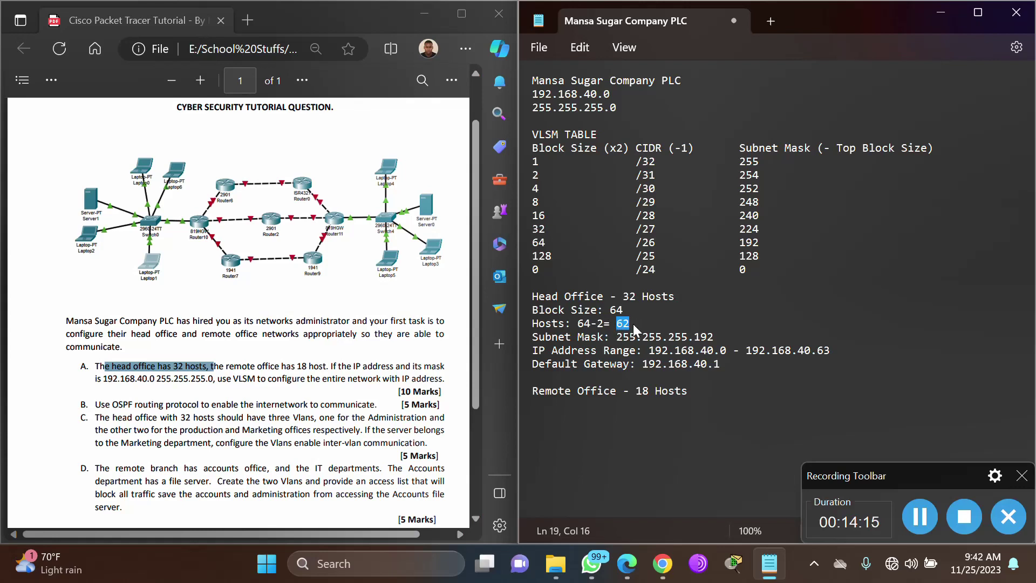
left_click_drag(648, 351, 835, 350)
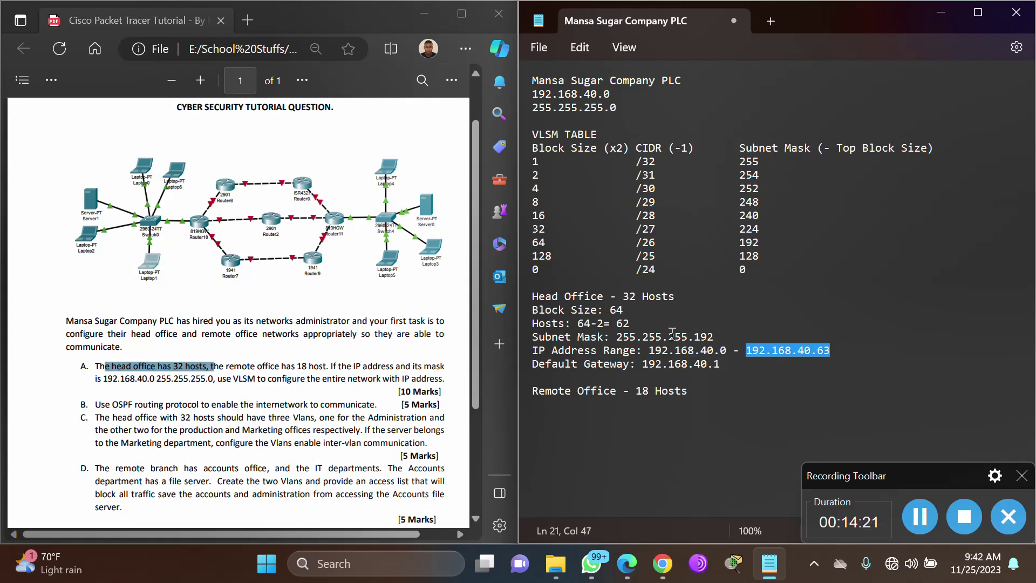
left_click_drag(596, 324, 609, 324)
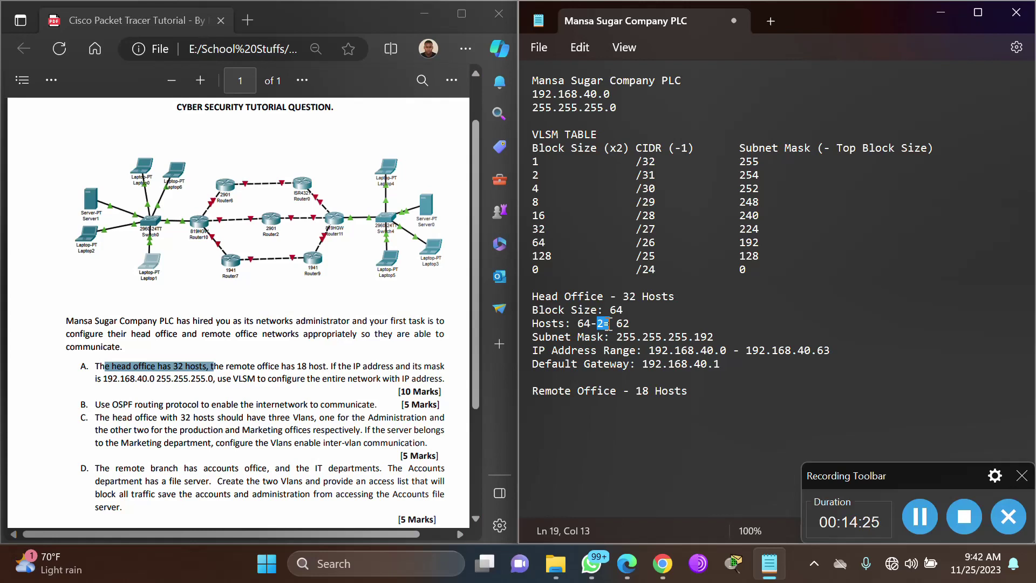
Copy the Head Office detail lines and paste them under the Remote Office heading.
left_click(685, 312)
left_click_drag(532, 312, 764, 374)
key("ctrl+c")
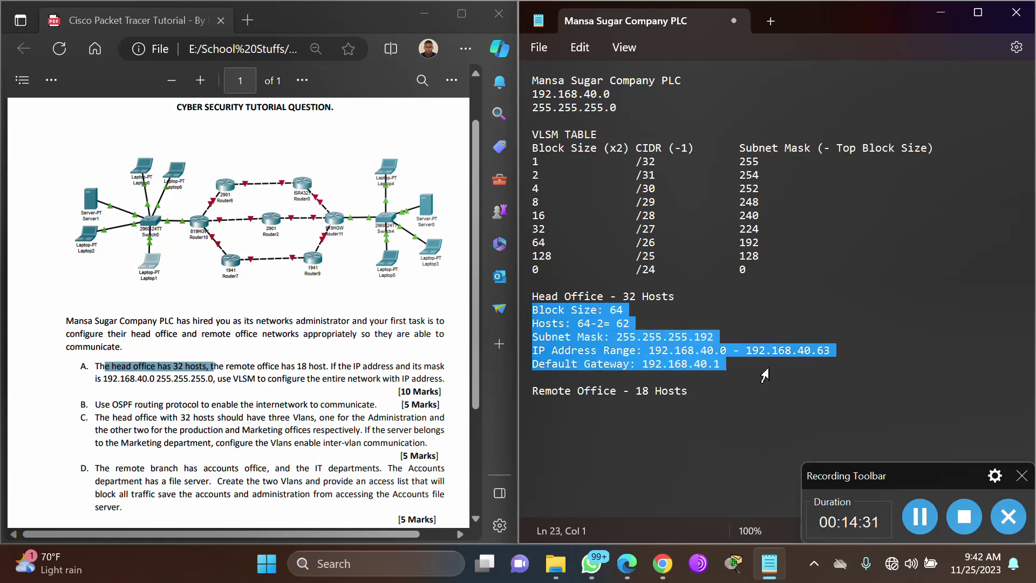
left_click(692, 398)
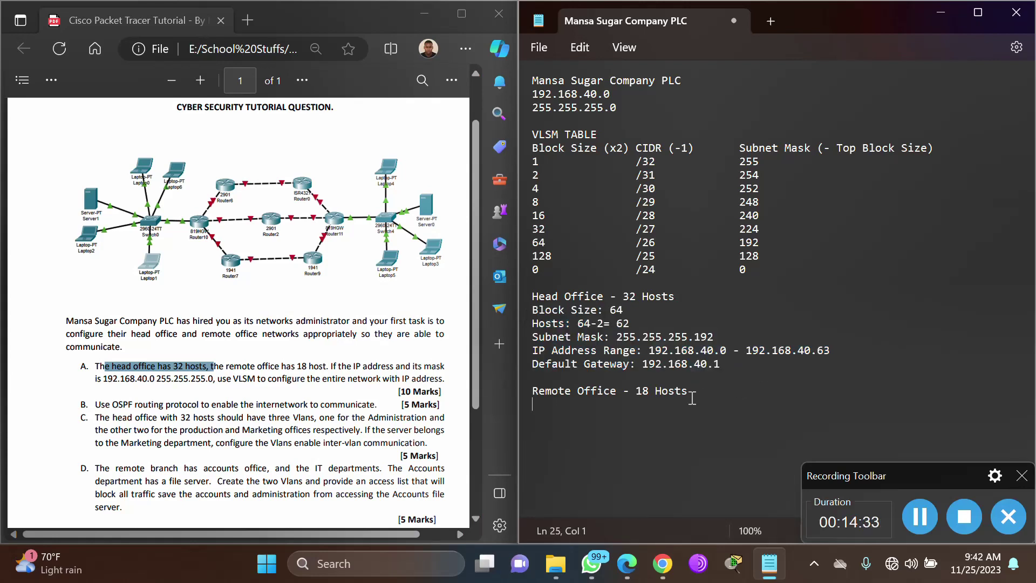
key("ctrl+v")
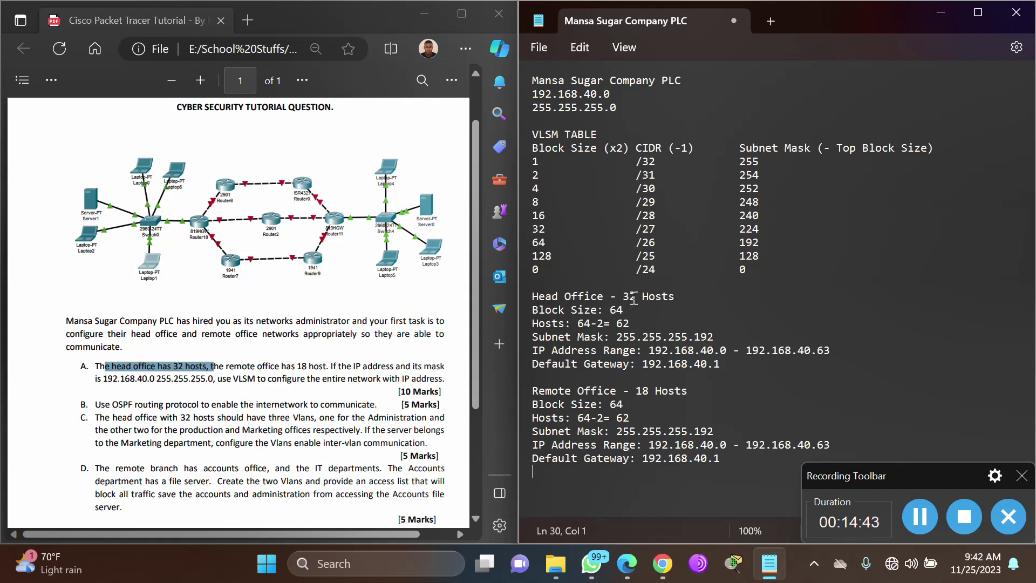
Begin tagging the Head Office heading with its /26 prefix, per the 64 /26 192 row.
left_click_drag(621, 296, 675, 297)
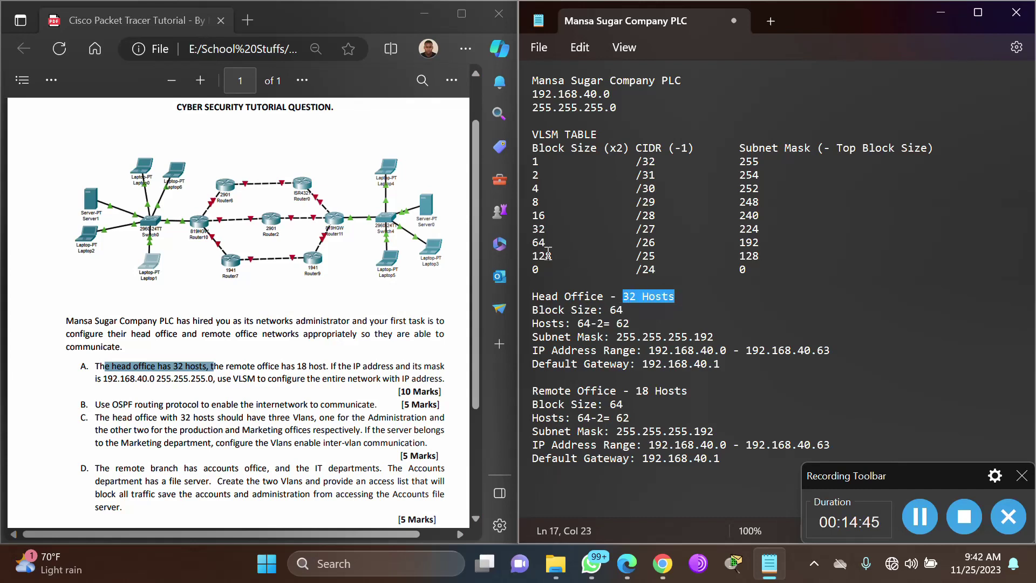
left_click_drag(533, 242, 774, 240)
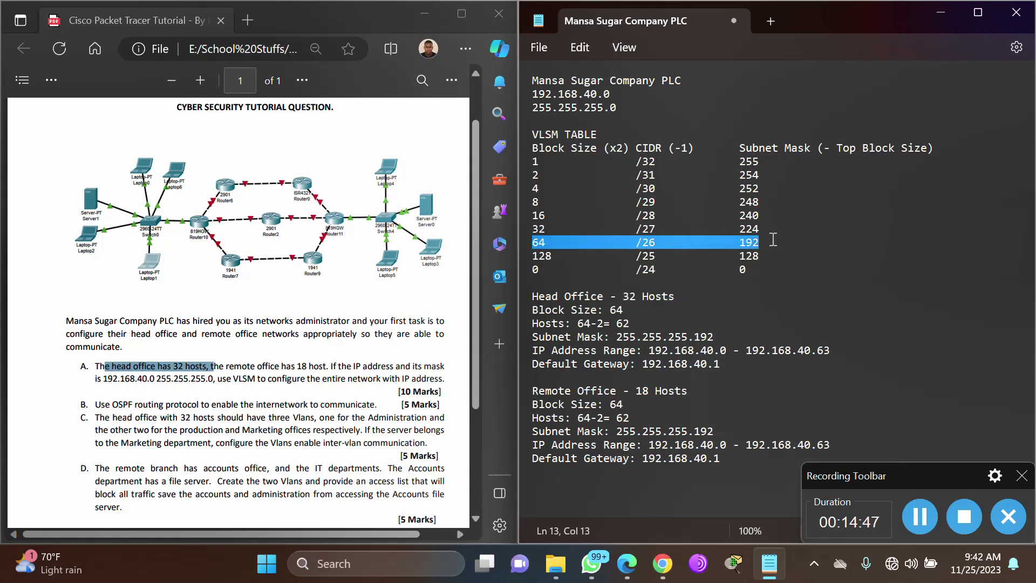
left_click(690, 302)
type("/26")
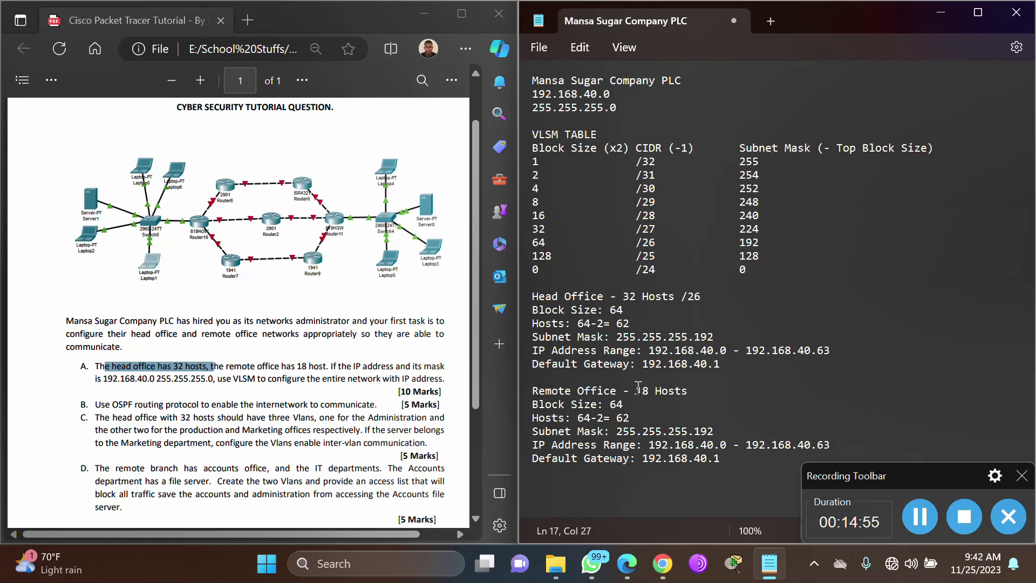
left_click_drag(636, 390, 697, 393)
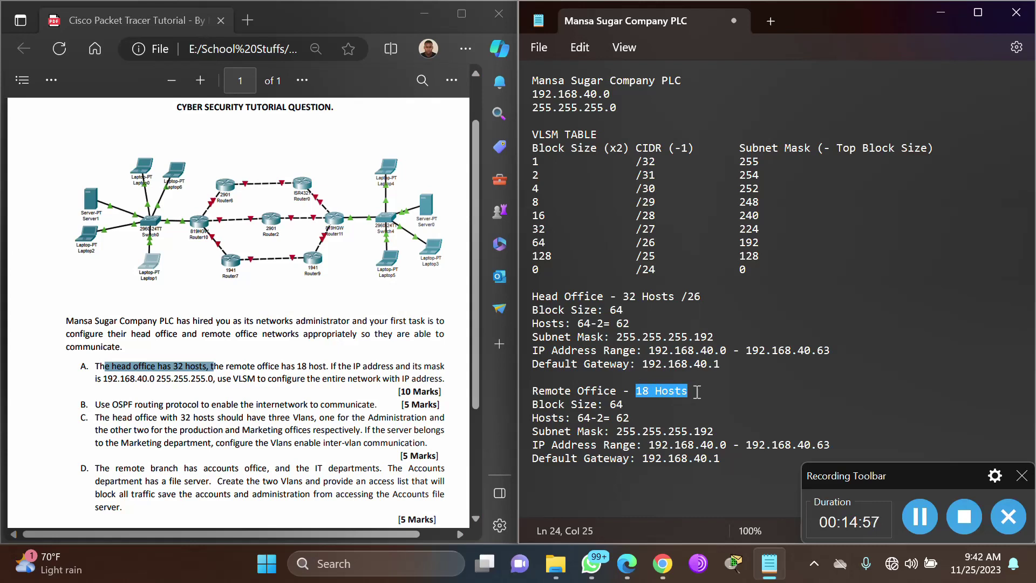
Change the Remote Office block size from 64 to 32 and its mask's last octet to 224.
double_click(536, 229)
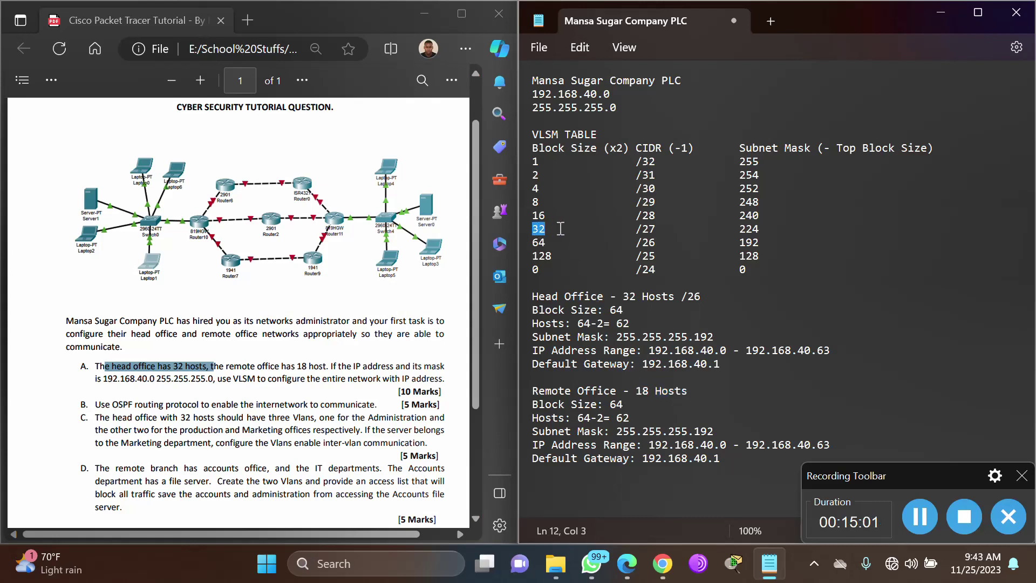
left_click(708, 395)
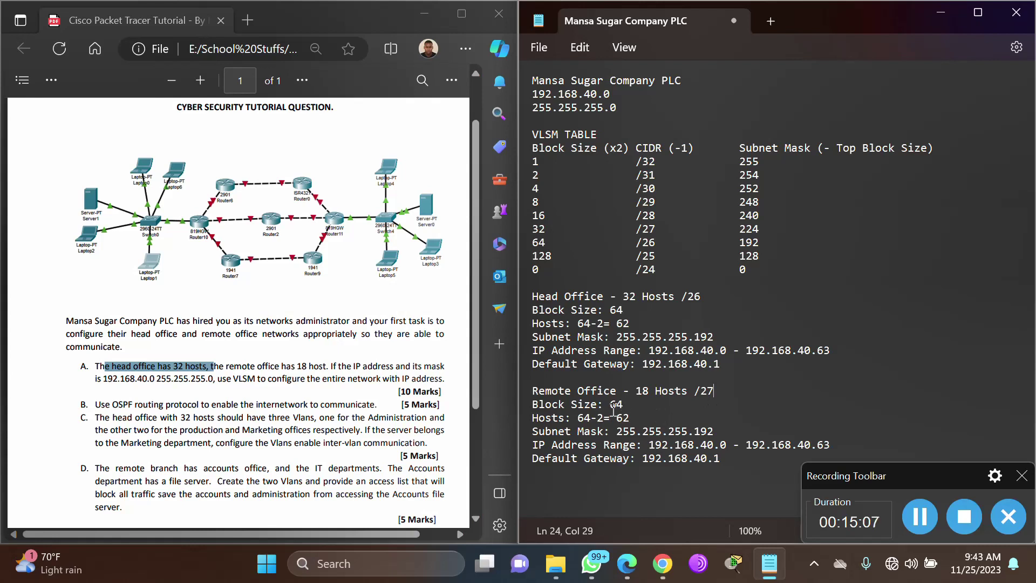
left_click_drag(610, 405, 648, 417)
type("32")
type("30")
left_click_drag(577, 417, 592, 417)
type("32")
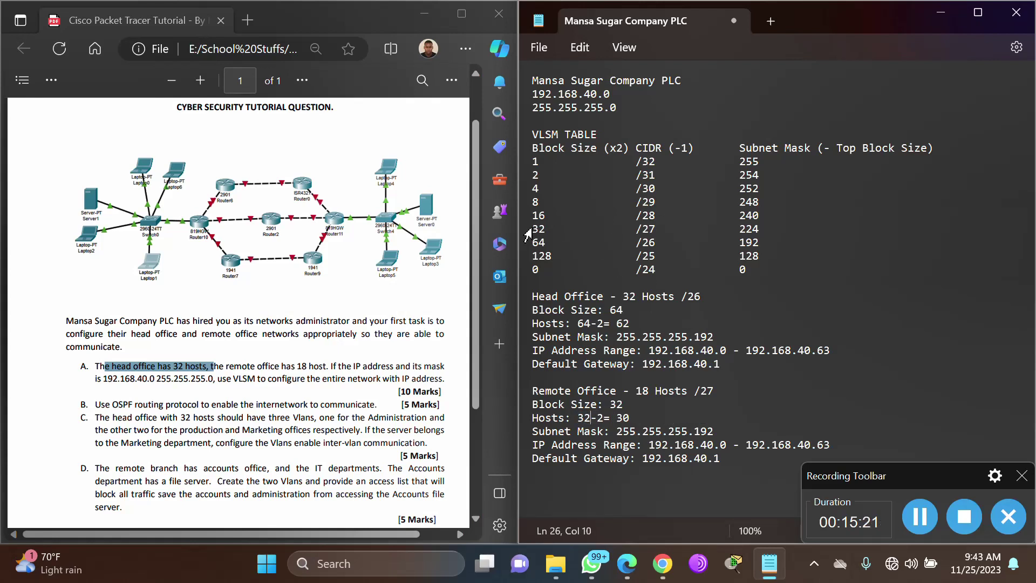
left_click_drag(544, 229, 761, 229)
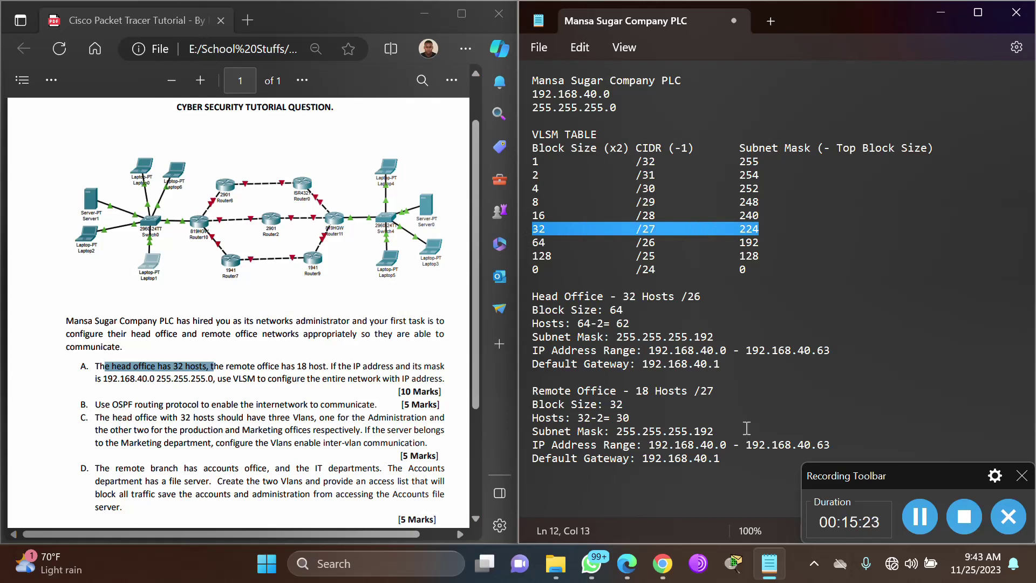
double_click(704, 431)
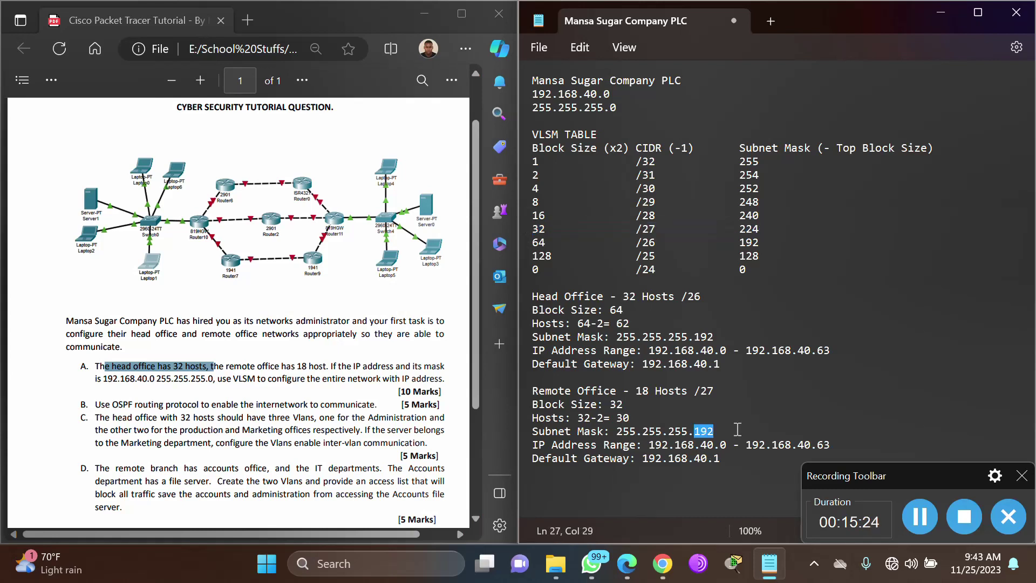
type("224")
Change the Remote Office range to 192.168.40.64 - 192.168.40.95.
left_click(649, 350)
key("shift+Home")
left_click(844, 351, "shift")
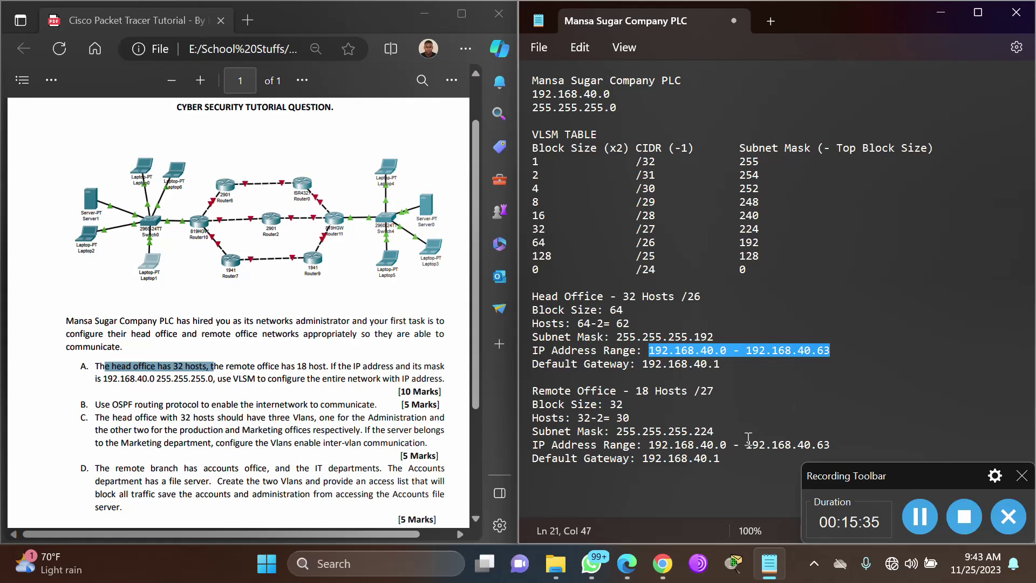
left_click_drag(721, 445, 728, 443)
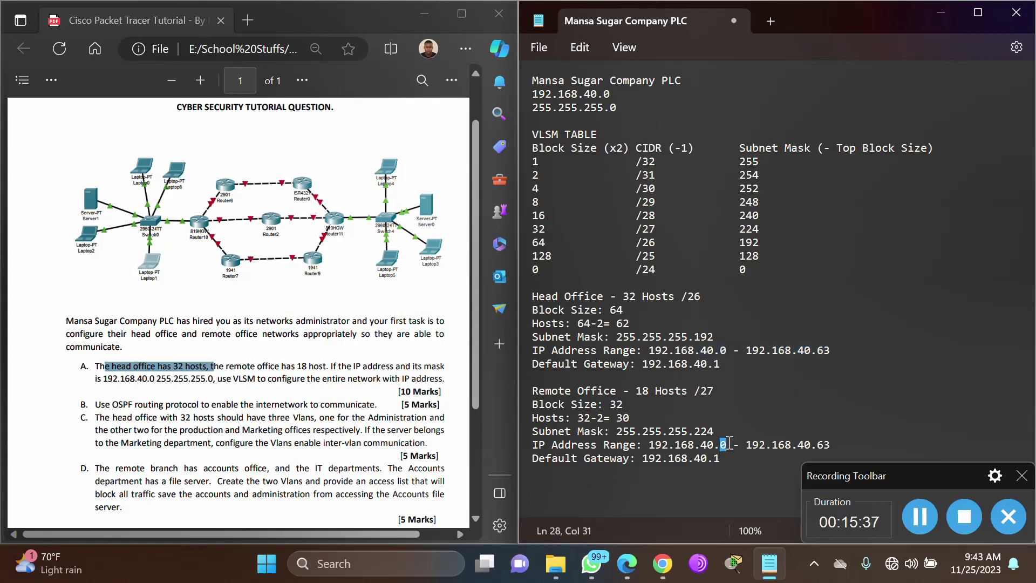
type("64")
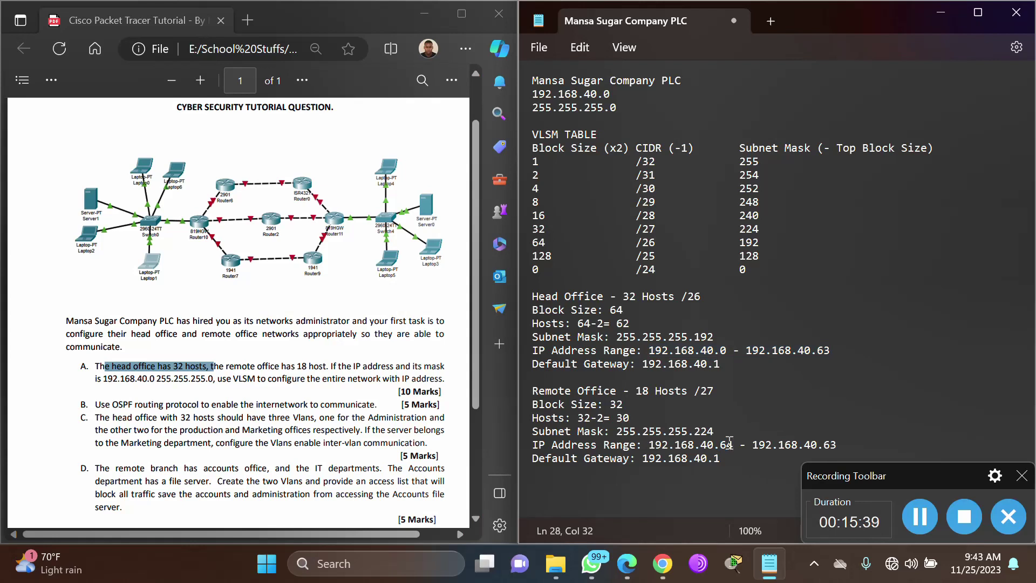
double_click(616, 403)
double_click(727, 444)
double_click(830, 444)
type("95")
Set the Remote Office default gateway to 192.168.40.65.
left_click_drag(649, 444, 841, 443)
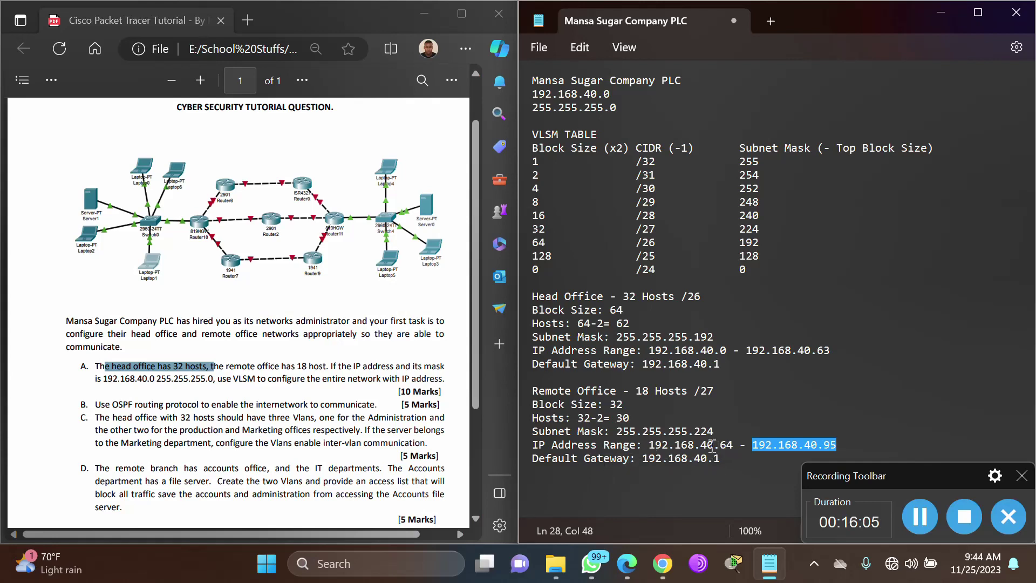
left_click_drag(648, 446, 730, 459)
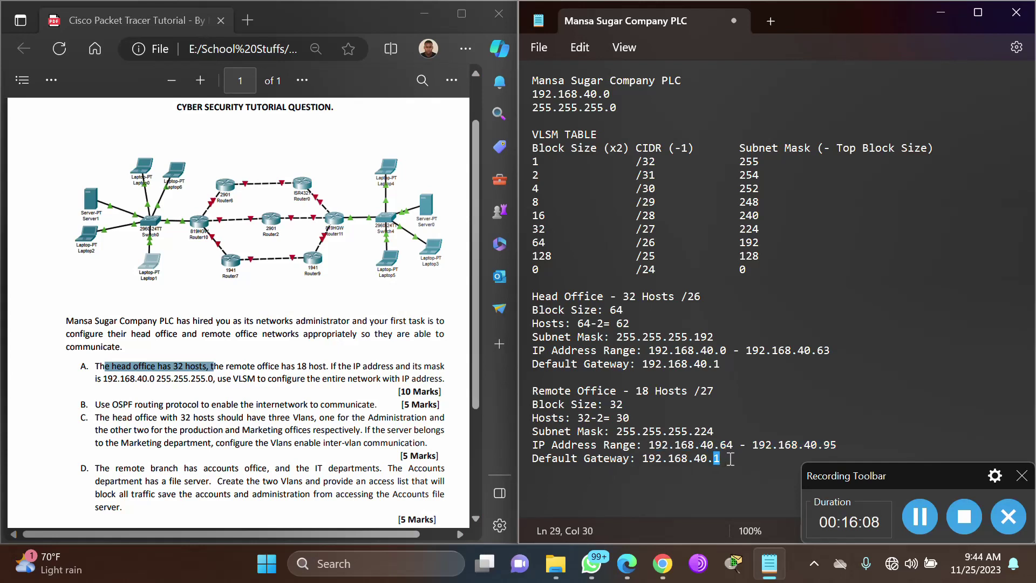
type("65")
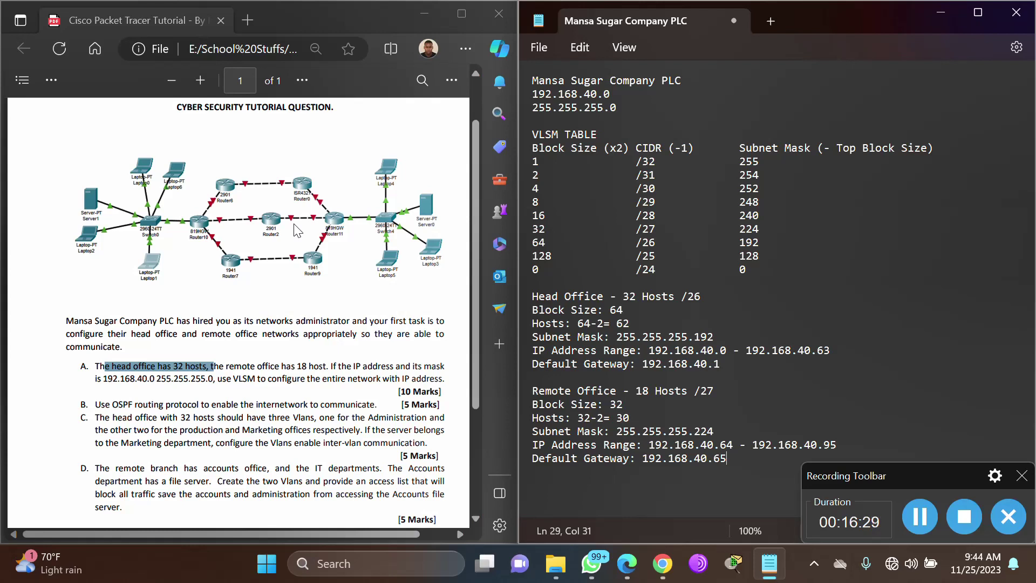
Add a 'Routers - 2 Hosts /30' heading below the remote office notes.
key("Return")
key("Return")
type("R")
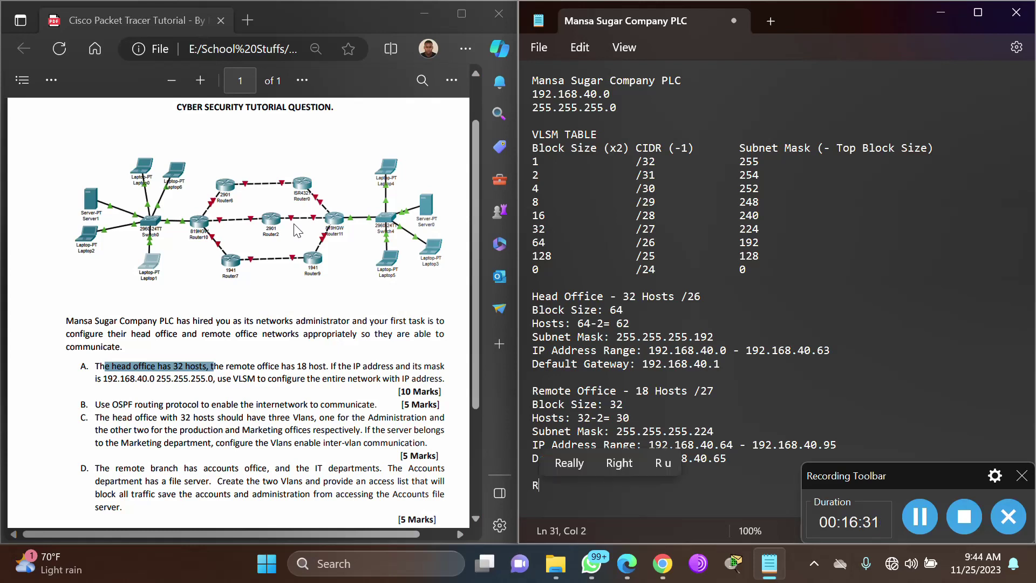
type("outers - 2 ")
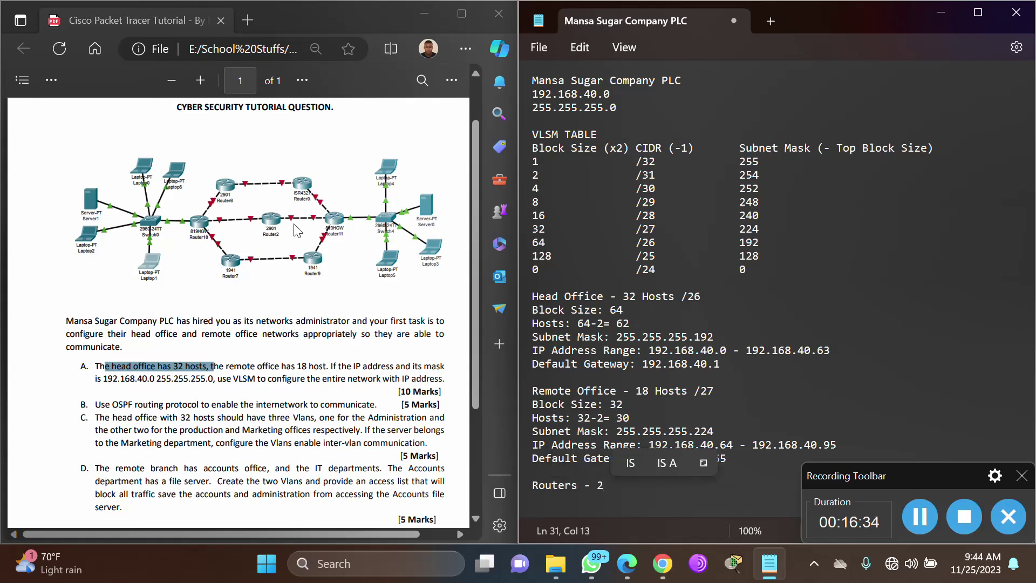
type("Hosts")
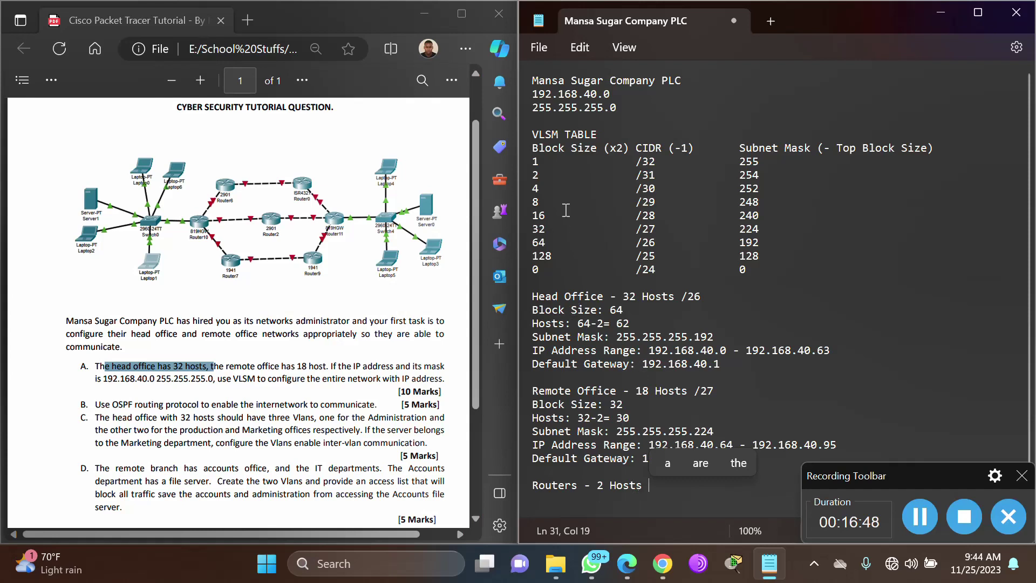
left_click_drag(567, 191, 767, 191)
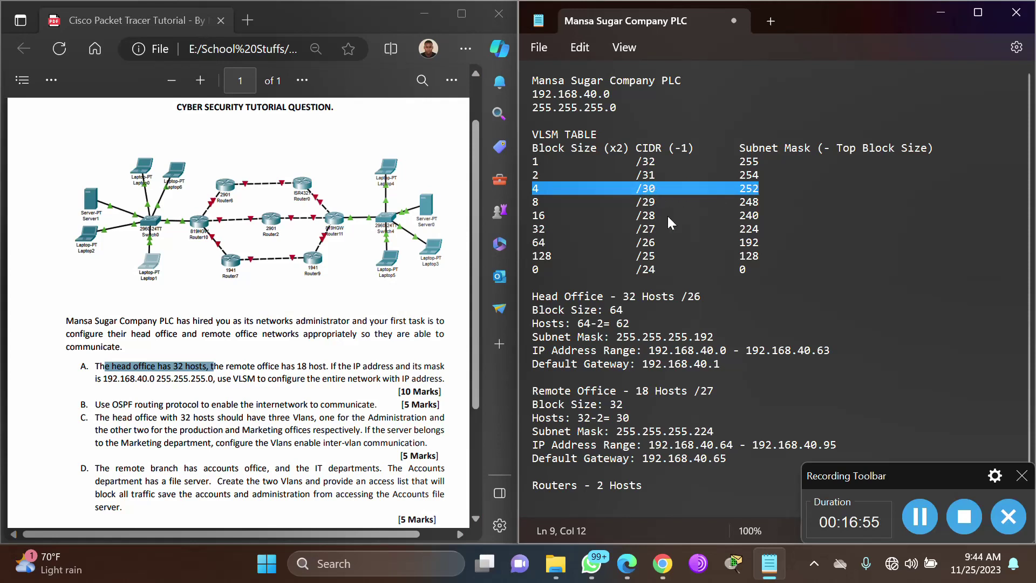
left_click(653, 488)
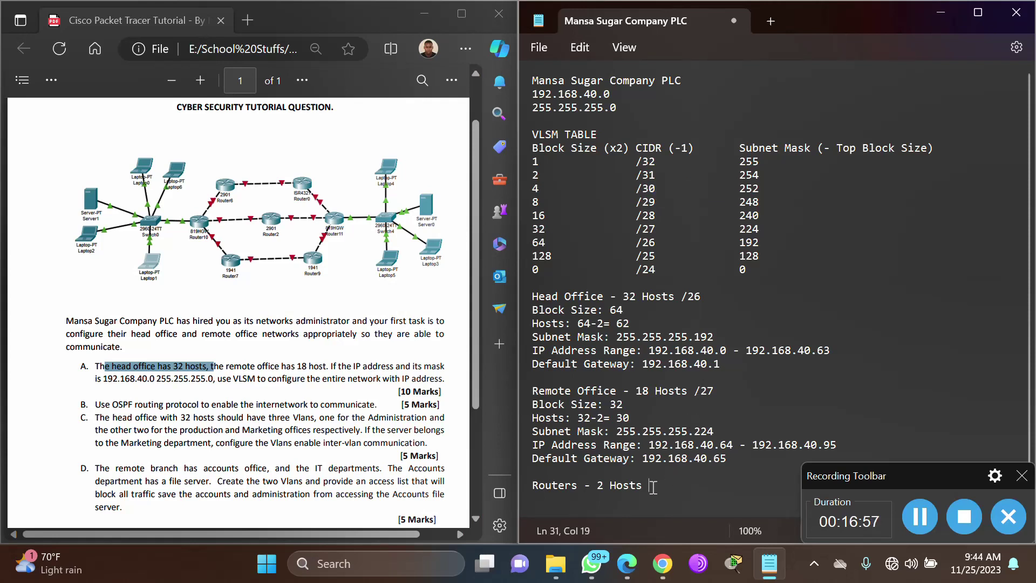
type("/30")
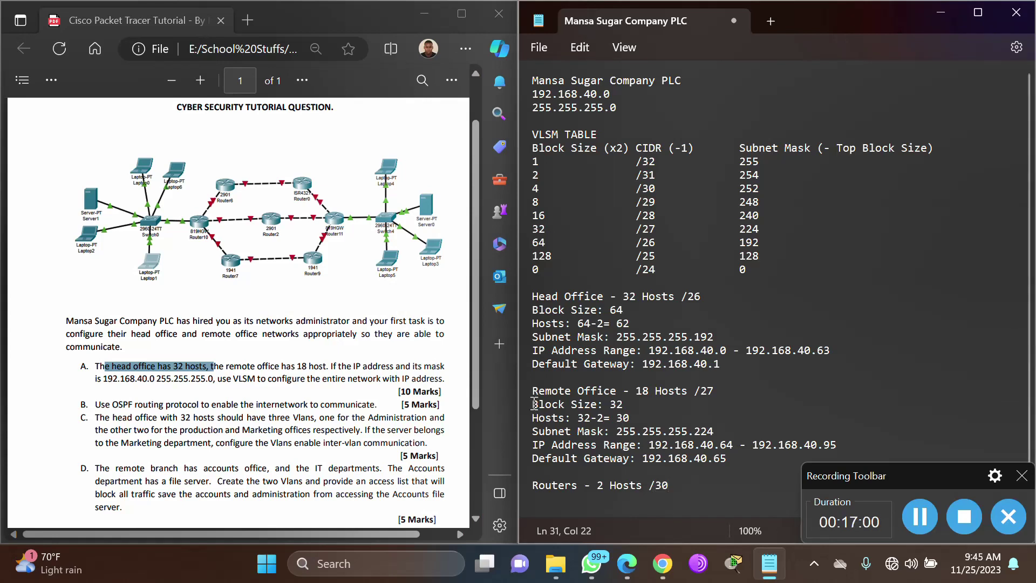
Copy the remote office block size, hosts and mask lines under the Routers heading.
left_click_drag(532, 405, 728, 433)
key("ctrl+c")
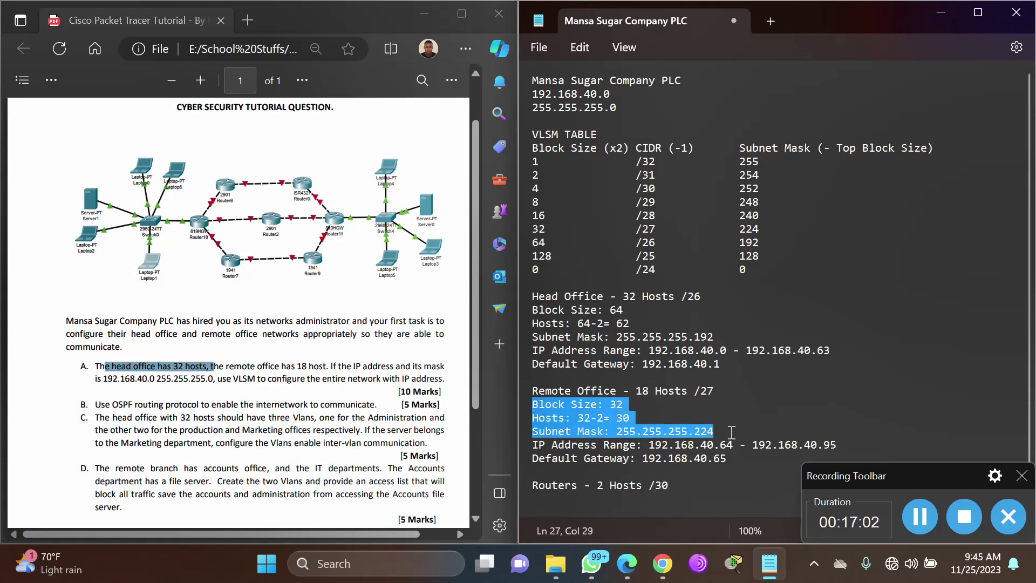
left_click(681, 488)
key("Return")
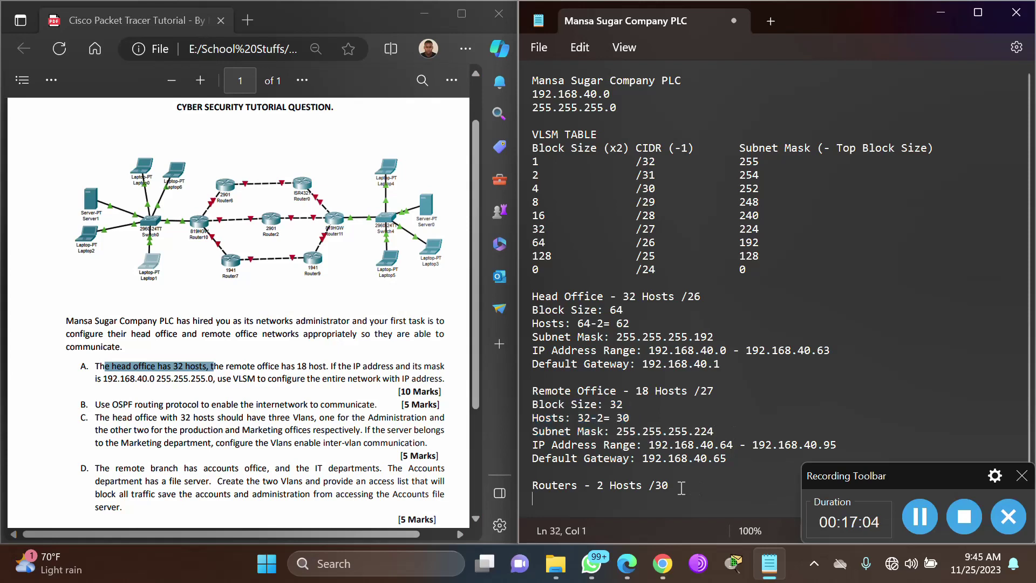
key("ctrl+v")
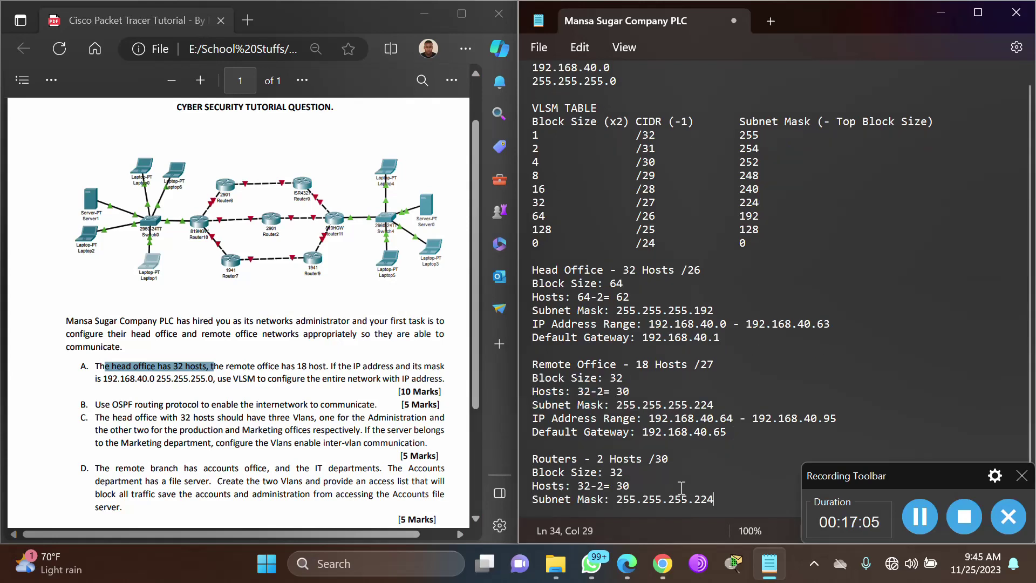
Change the pasted values to block size 4, hosts 4-2= 2 and mask 255.255.255.252.
double_click(613, 470)
type("4")
left_click_drag(534, 162, 774, 163)
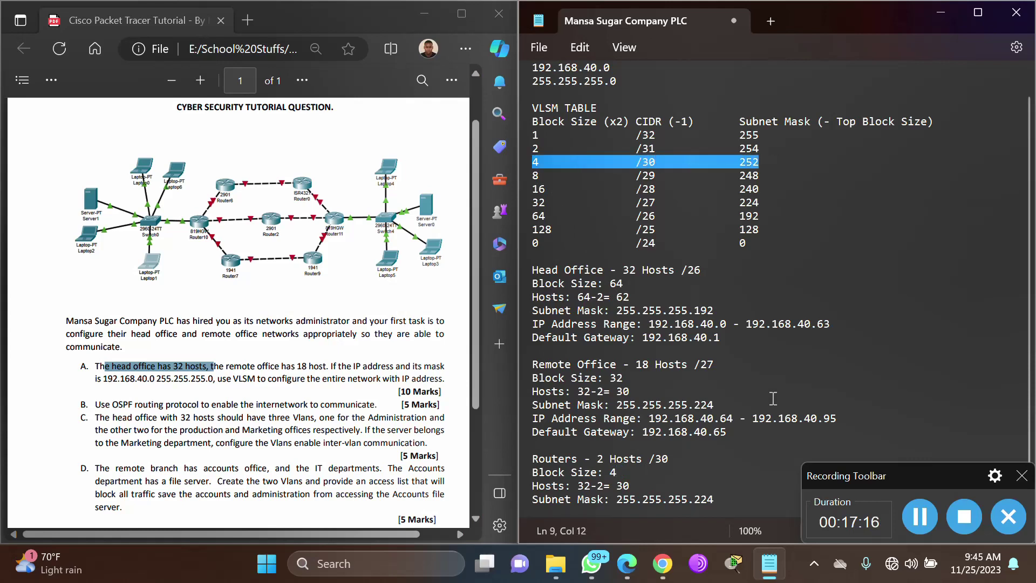
left_click(719, 499)
key("BackSpace")
key("BackSpace")
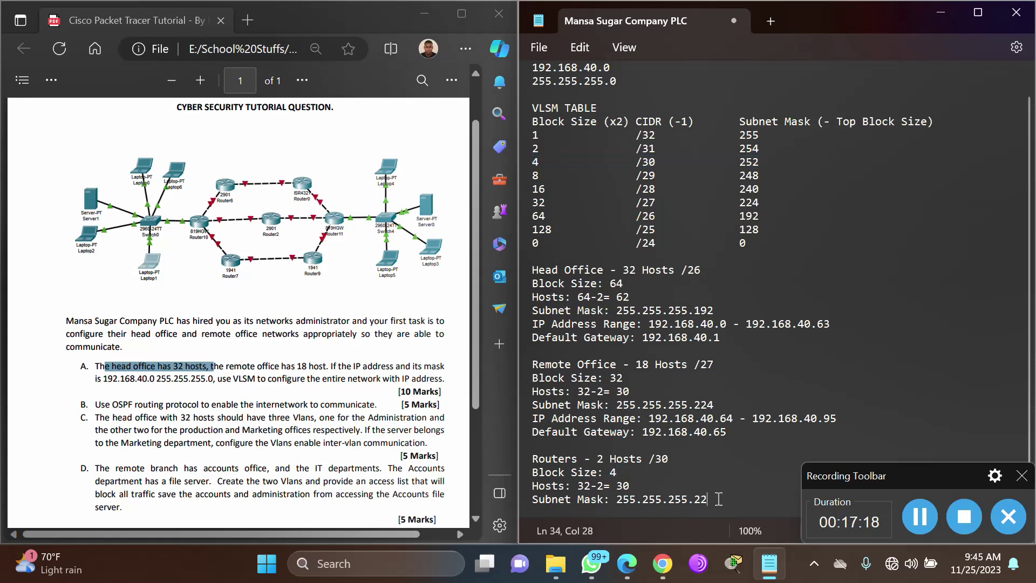
type("52")
left_click_drag(577, 485, 592, 484)
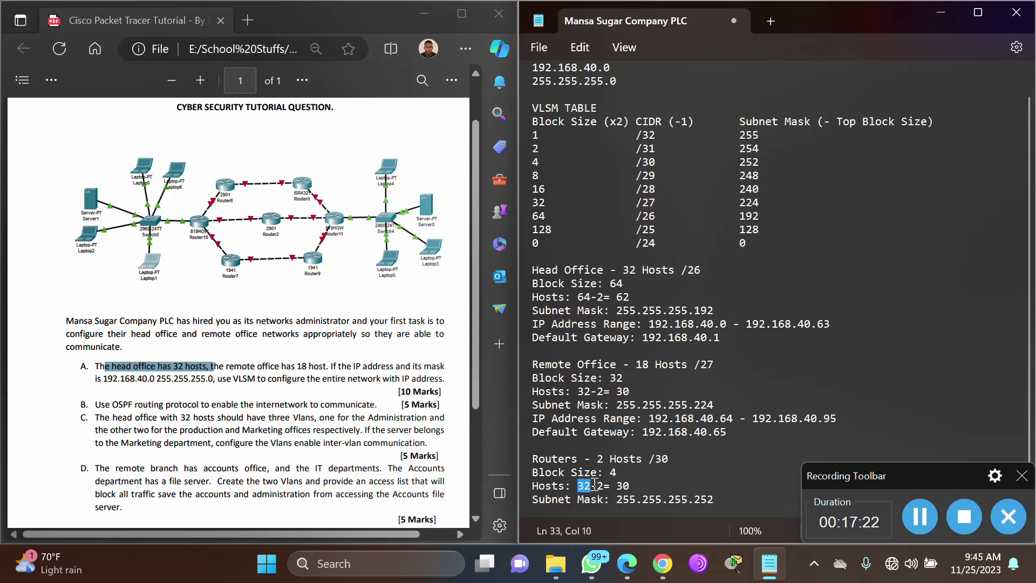
type("4")
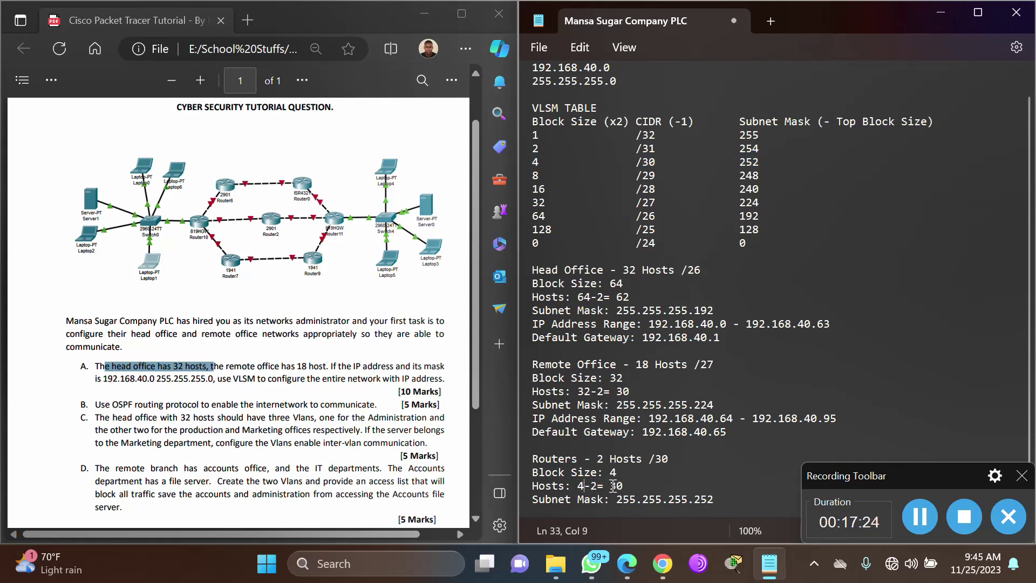
left_click_drag(611, 485, 643, 484)
type("2")
left_click(720, 496)
key("Return")
key("Return")
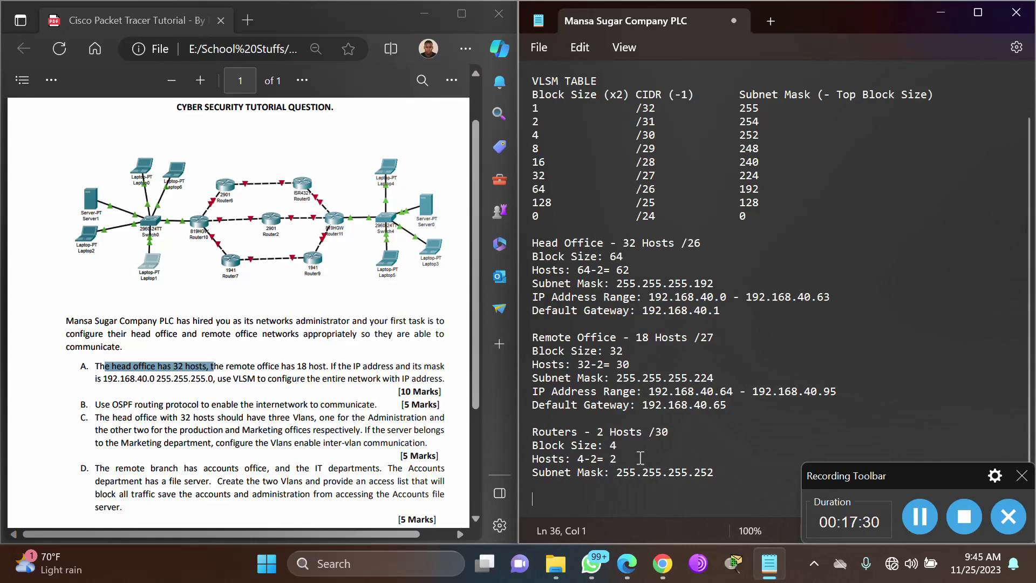
Start the router-link list with the pairs 10 & 6 and 10 & 2.
left_click(200, 74)
left_click(200, 74)
left_click(199, 74)
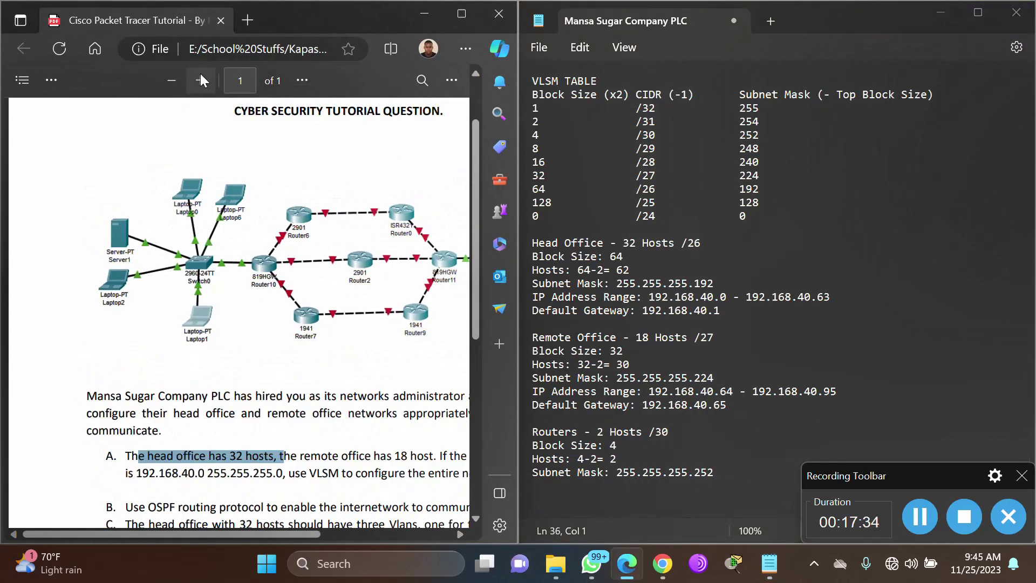
left_click(199, 74)
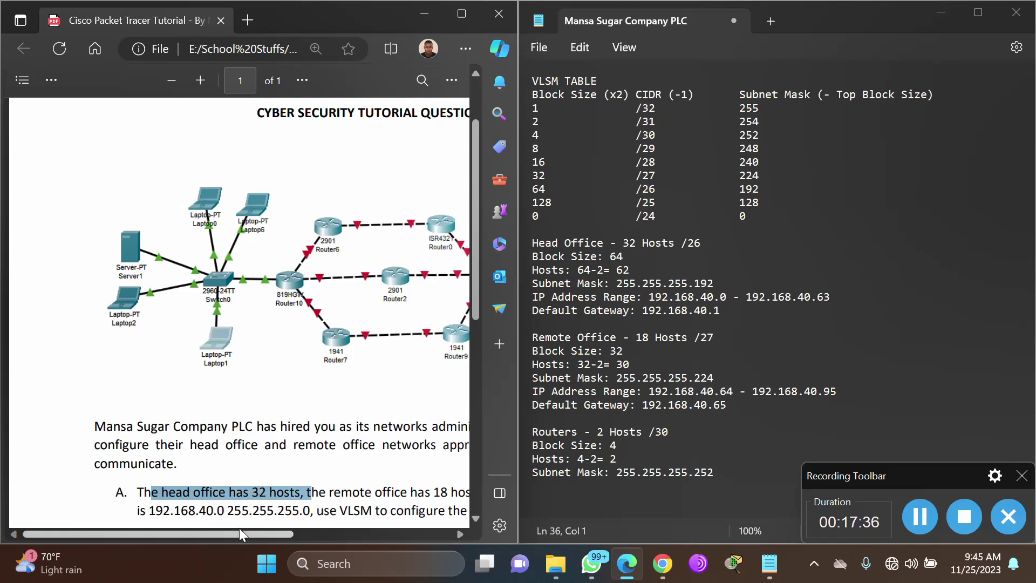
left_click_drag(238, 528, 331, 527)
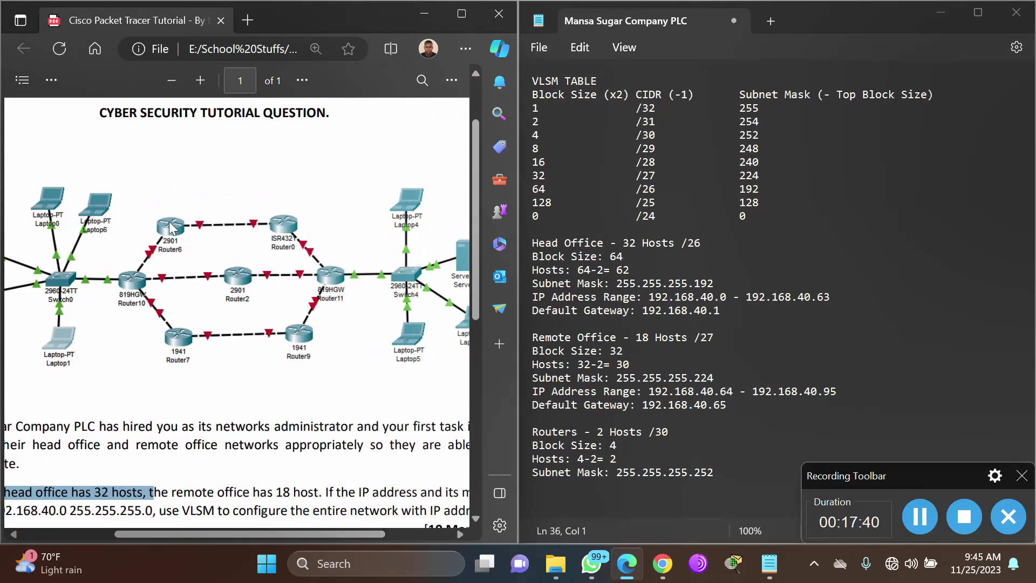
left_click(721, 472)
key("Down")
key("Down")
type("1")
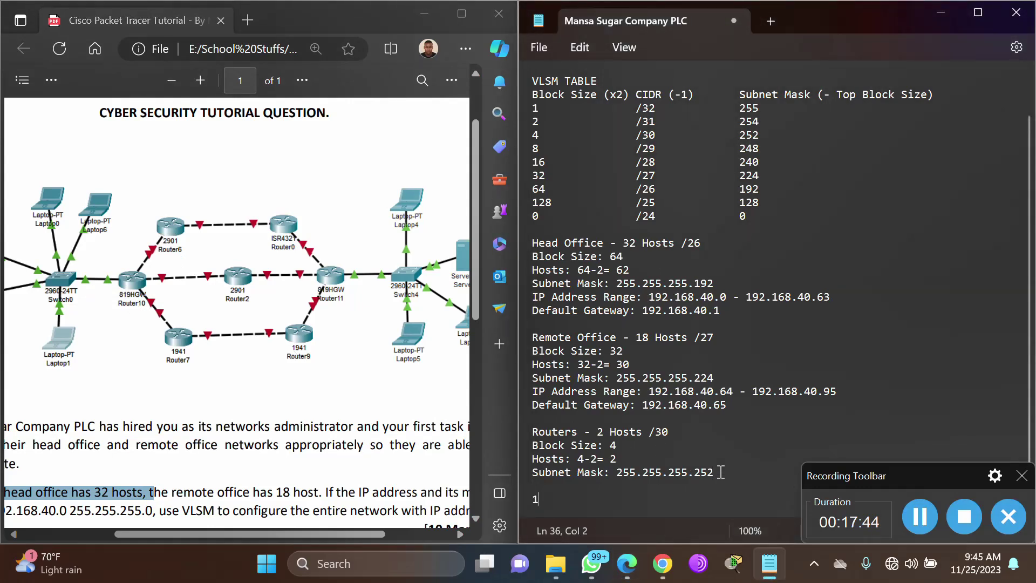
type("0 &")
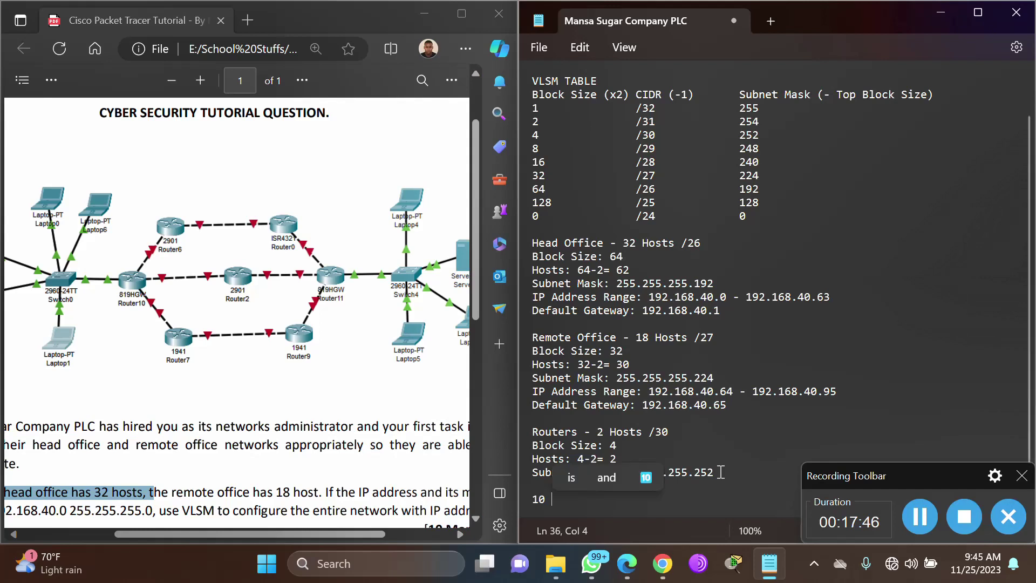
type(" 6")
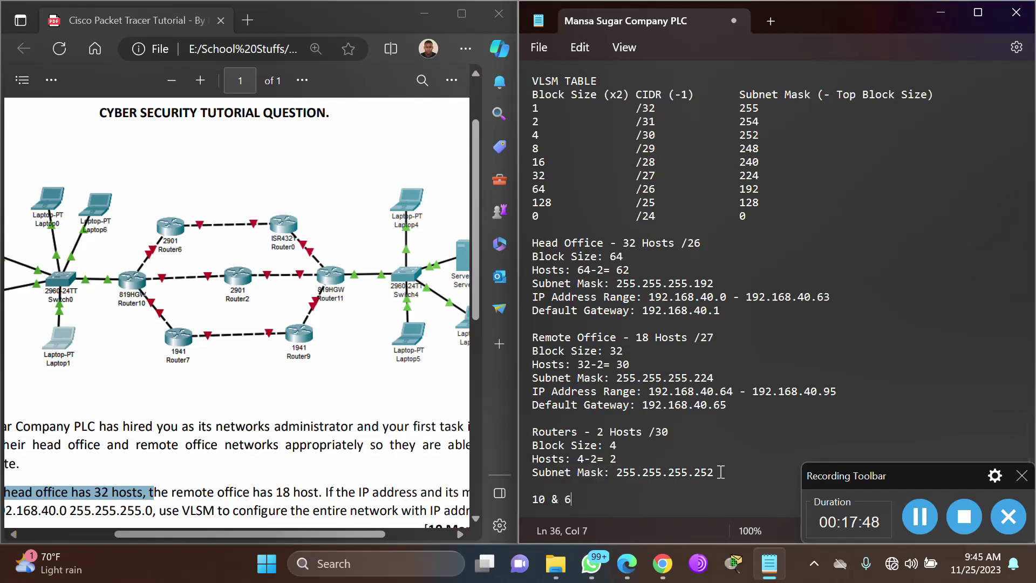
key("Return")
key("Return")
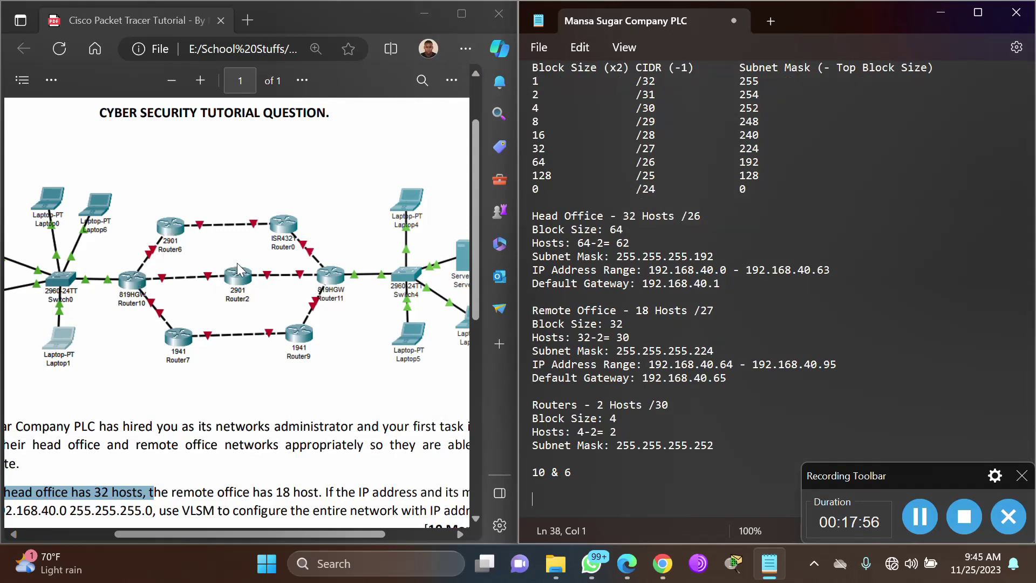
type("10 & 2")
key("Return")
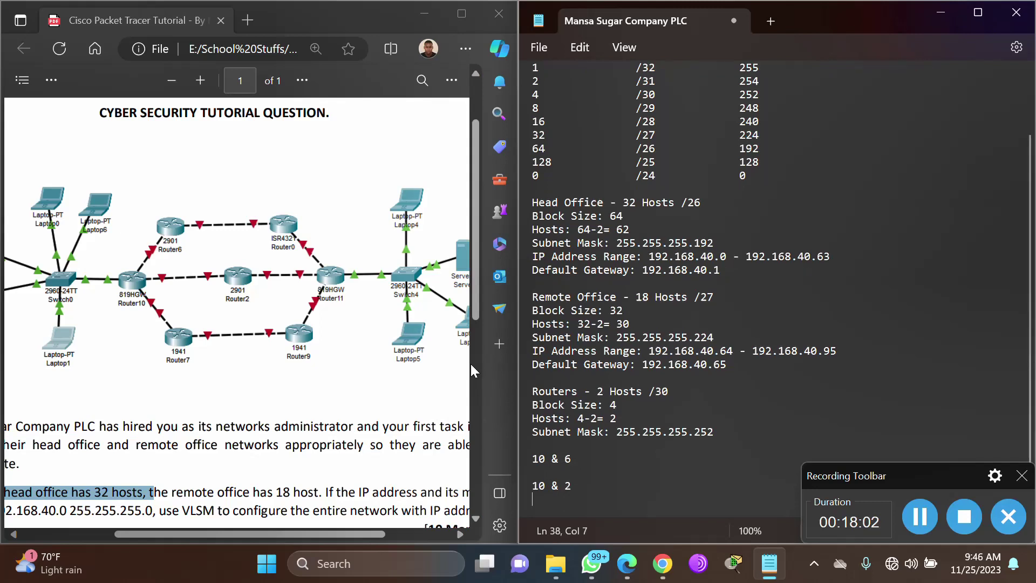
key("Return")
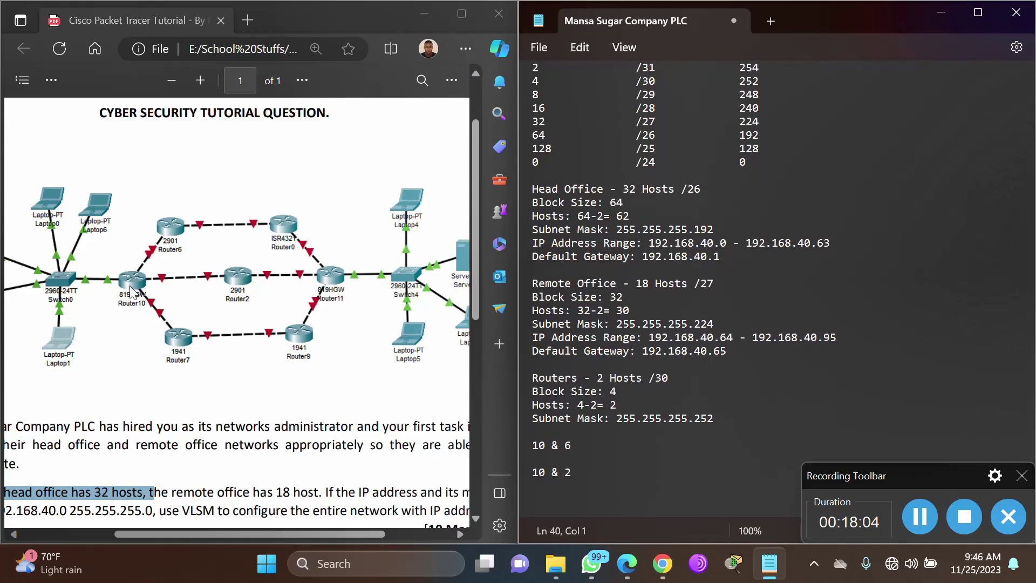
Add the pairs 10 & 7, 6 & 0, 7 & 9, 11 & 0, 11 & 2 and 11 & 9.
type("10 & 7")
key("Return")
key("Return")
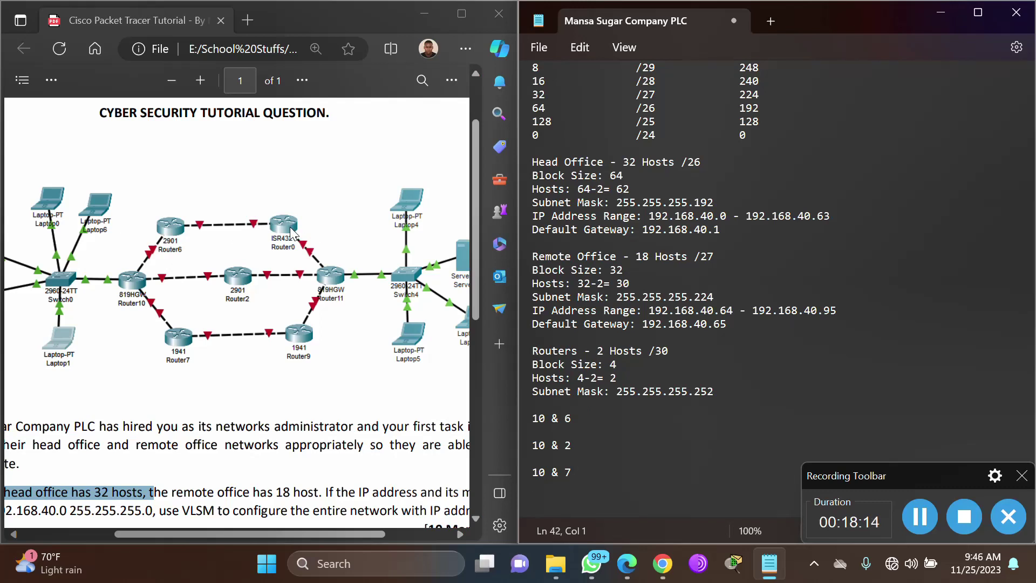
type("6 & 0")
key("Return")
key("Return")
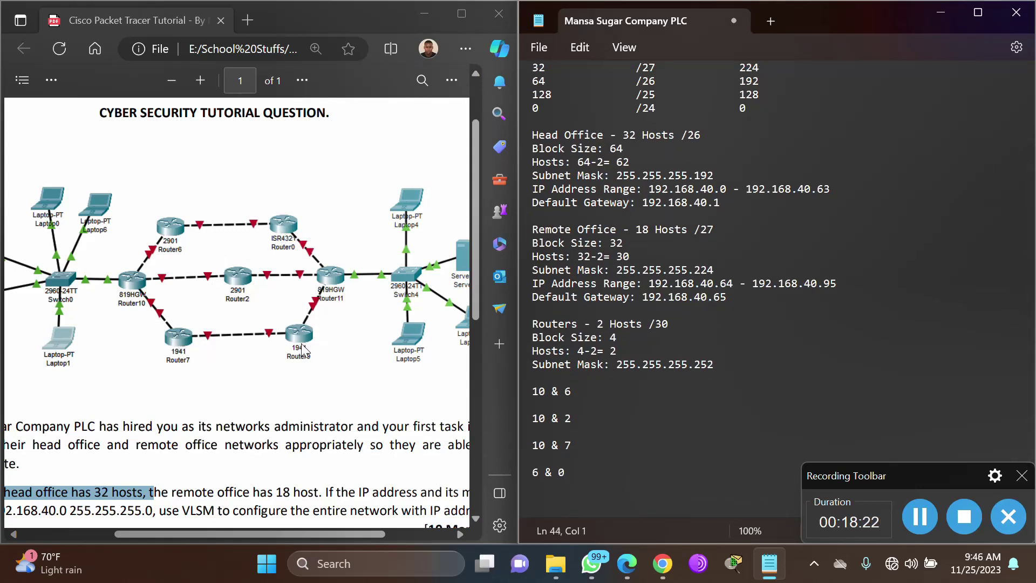
type("7 ")
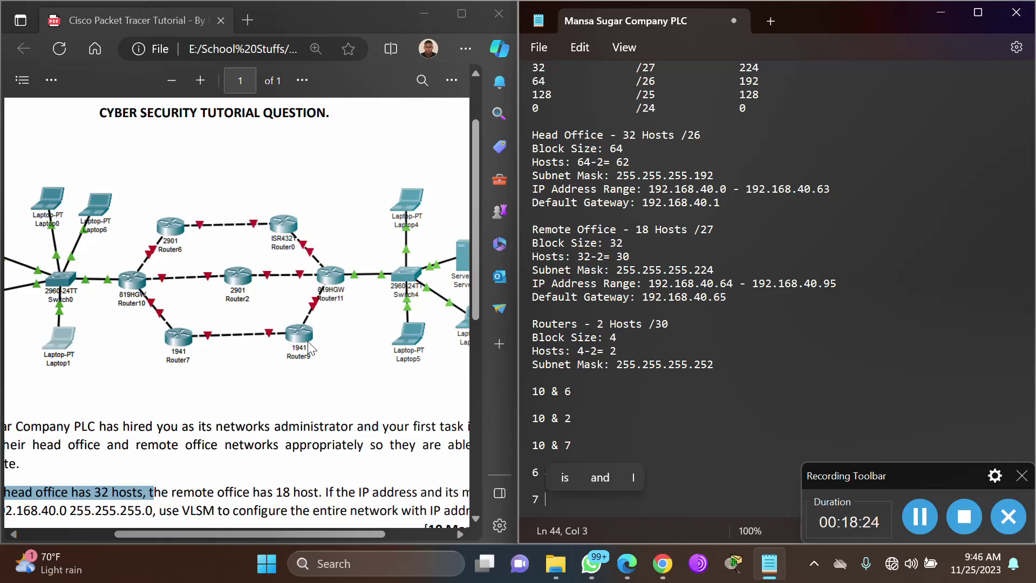
type("&")
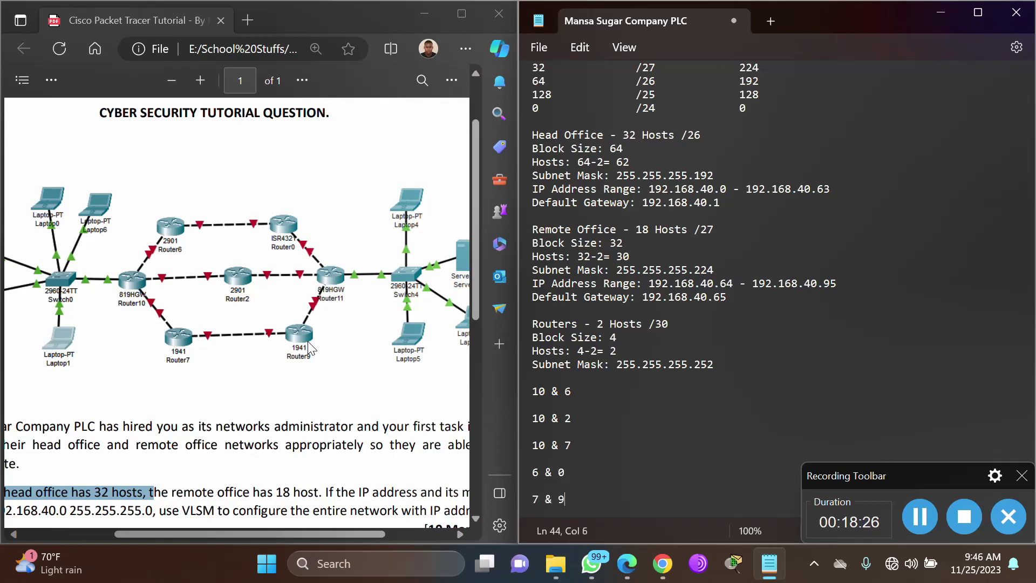
type(" 9")
key("Return")
key("Return")
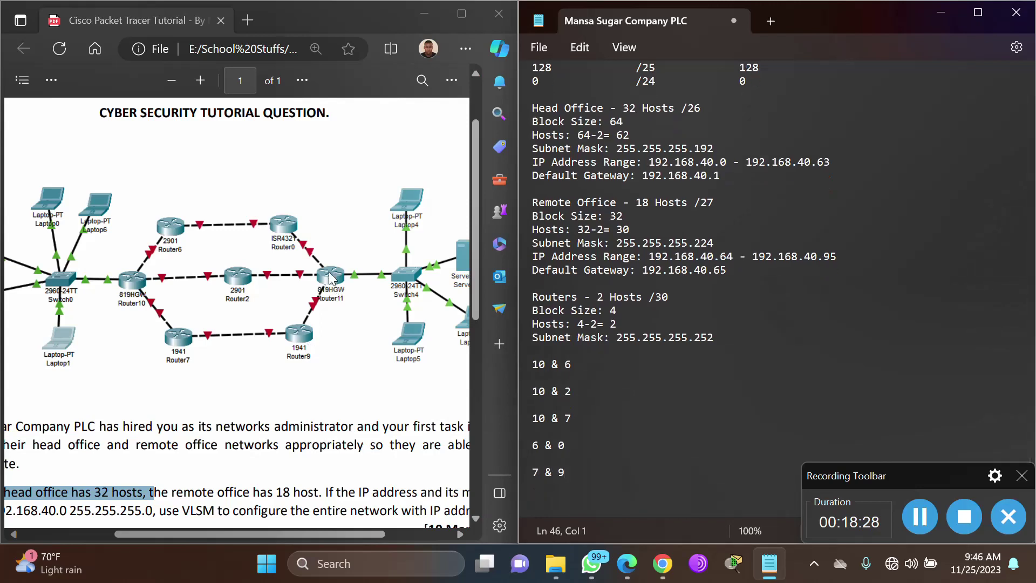
type("11 & 0")
key("Return")
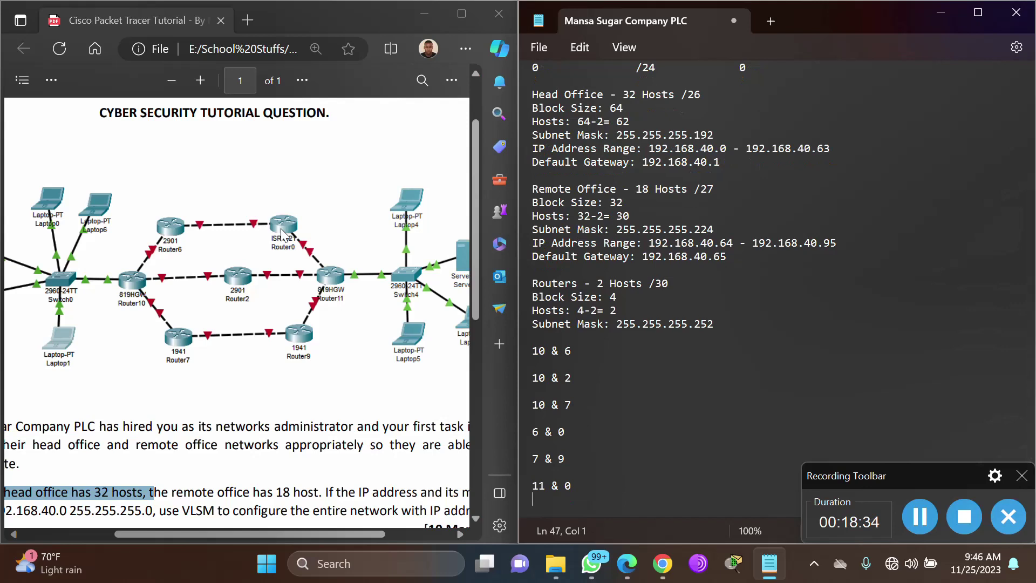
key("Return")
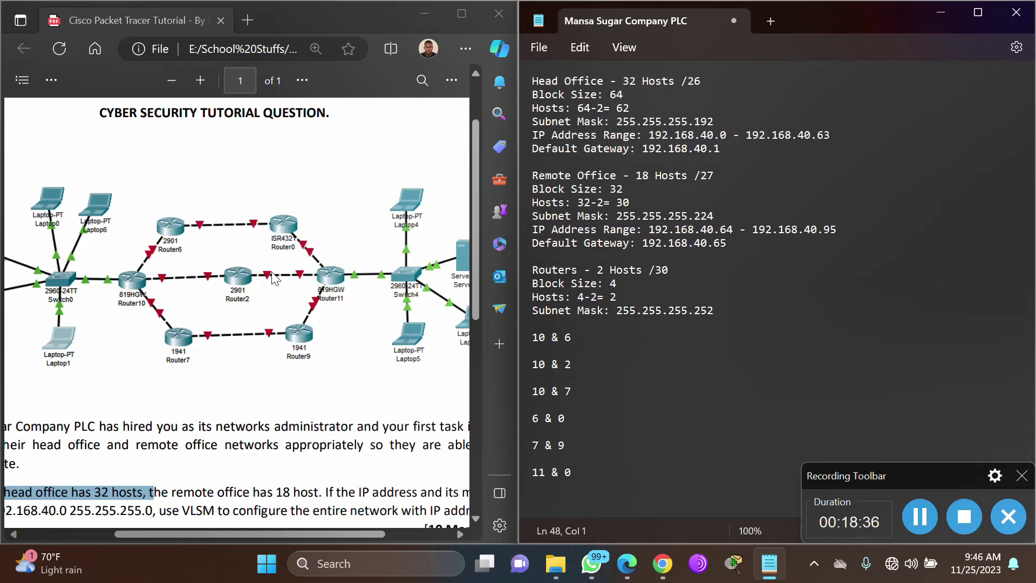
type("11 ")
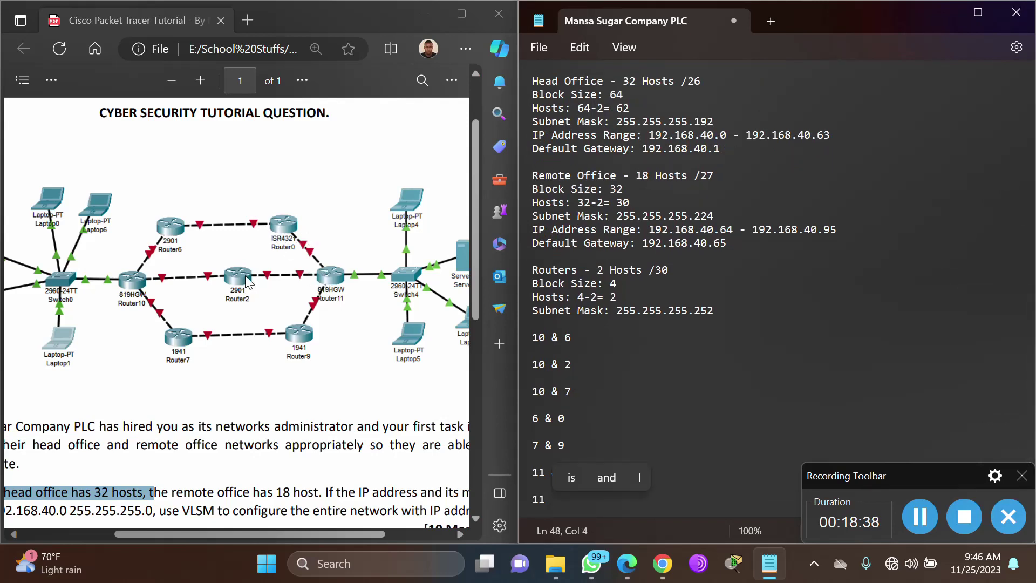
type("& 2")
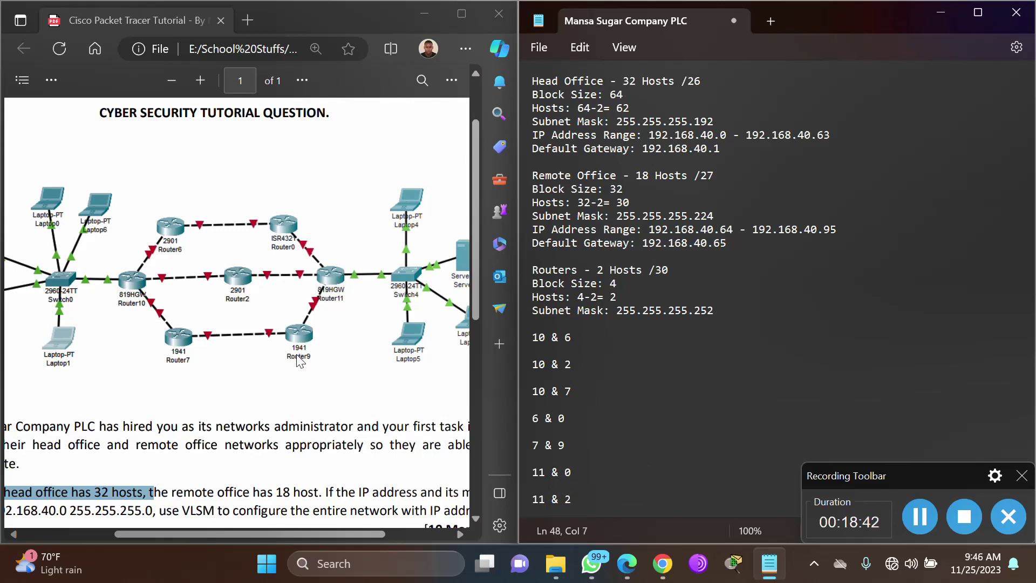
key("Return")
key("Return")
type("11 ")
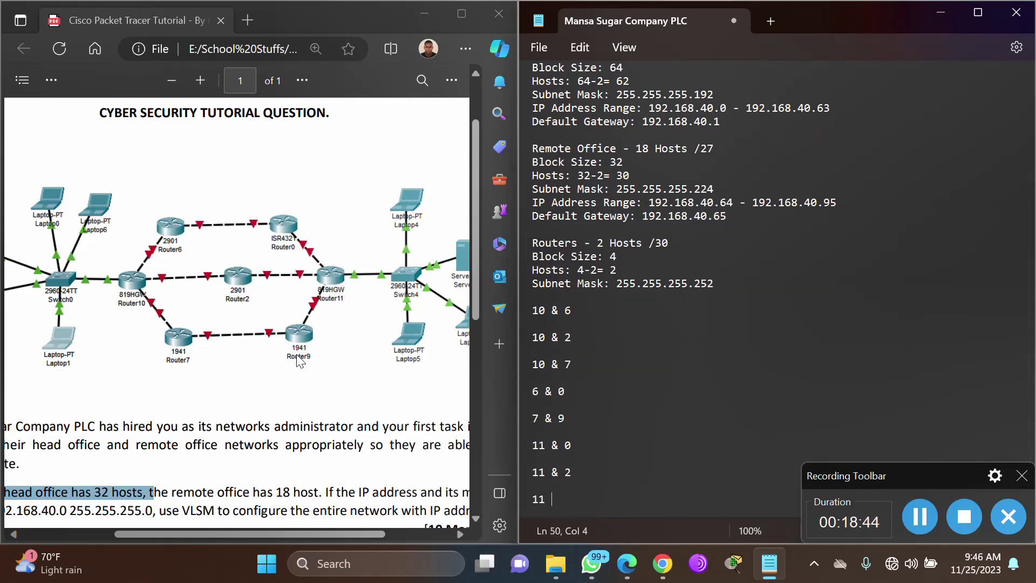
type("& 9")
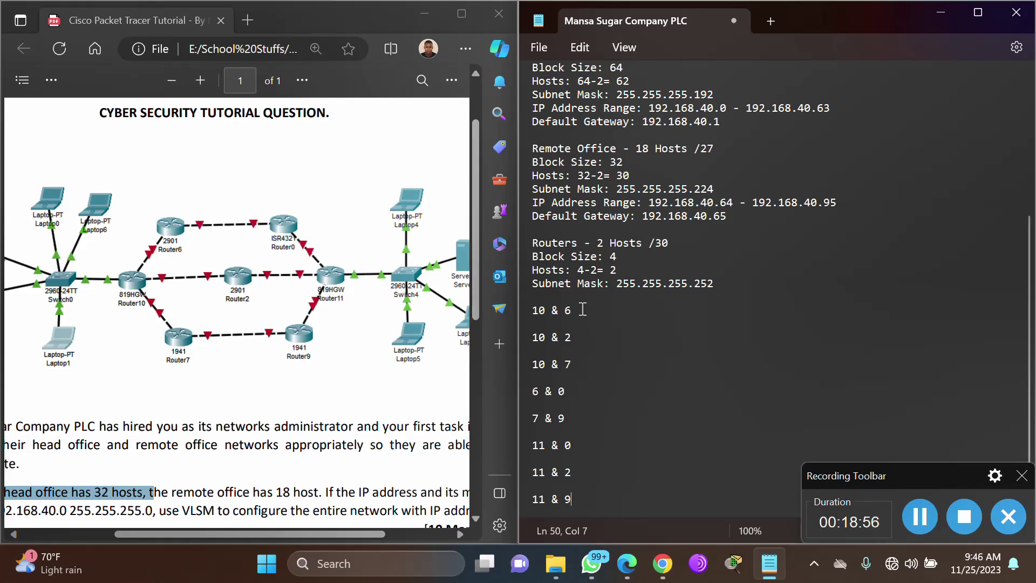
Copy the remote office IP address range line under 10 & 6.
left_click_drag(533, 311, 587, 340)
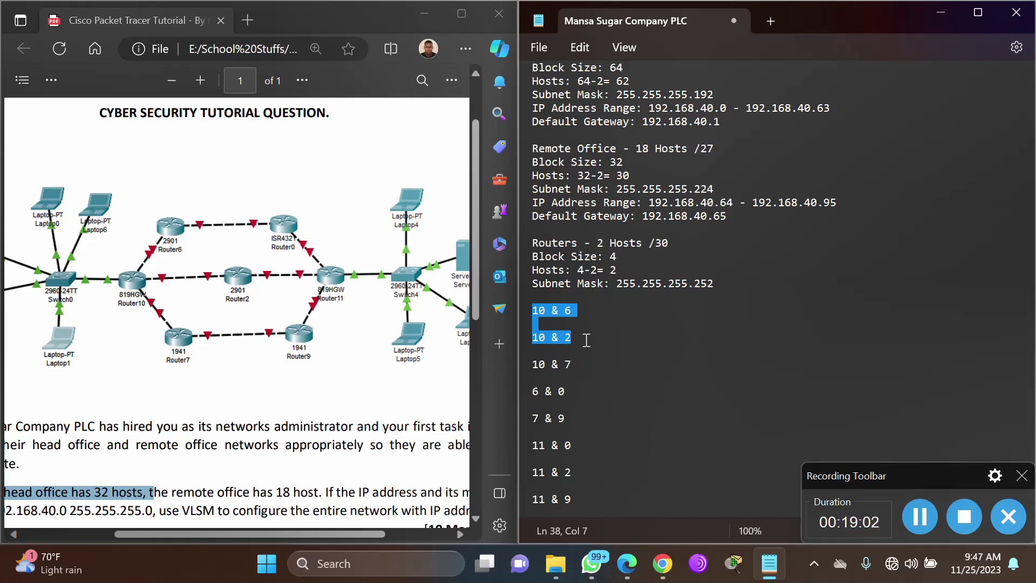
left_click(627, 337)
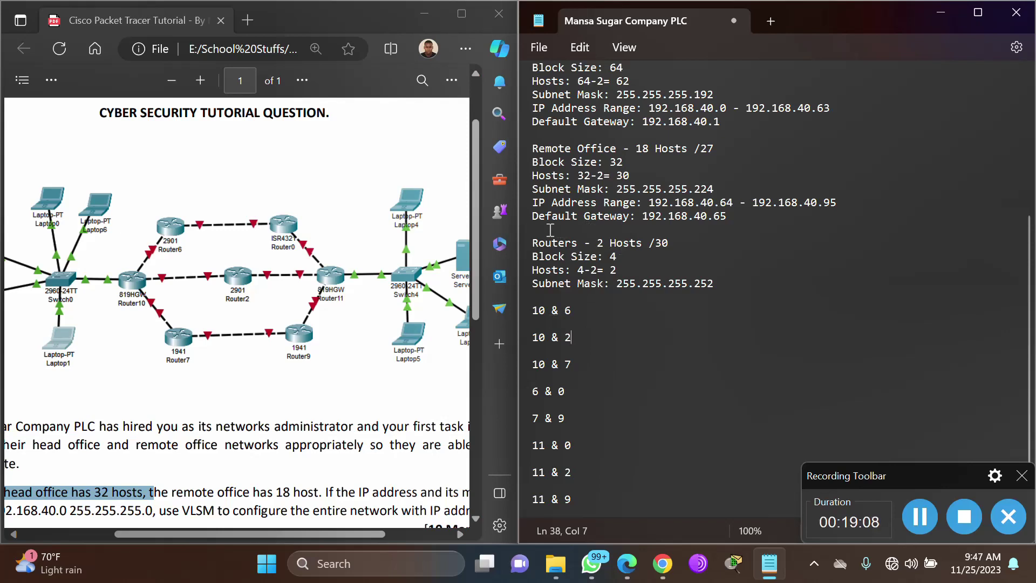
left_click_drag(533, 202, 681, 203)
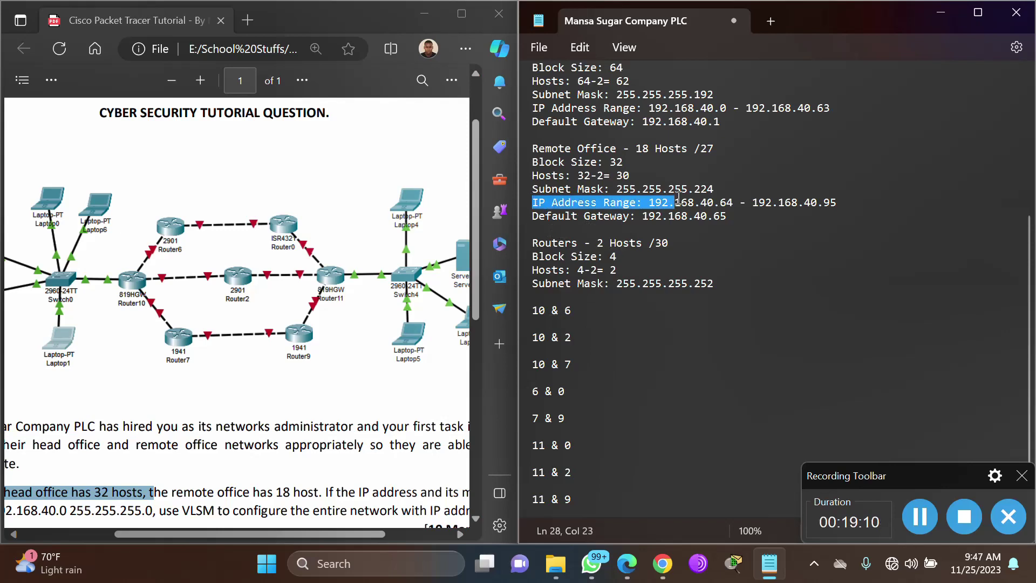
left_click(856, 190)
triple_click(850, 202)
key("ctrl+c")
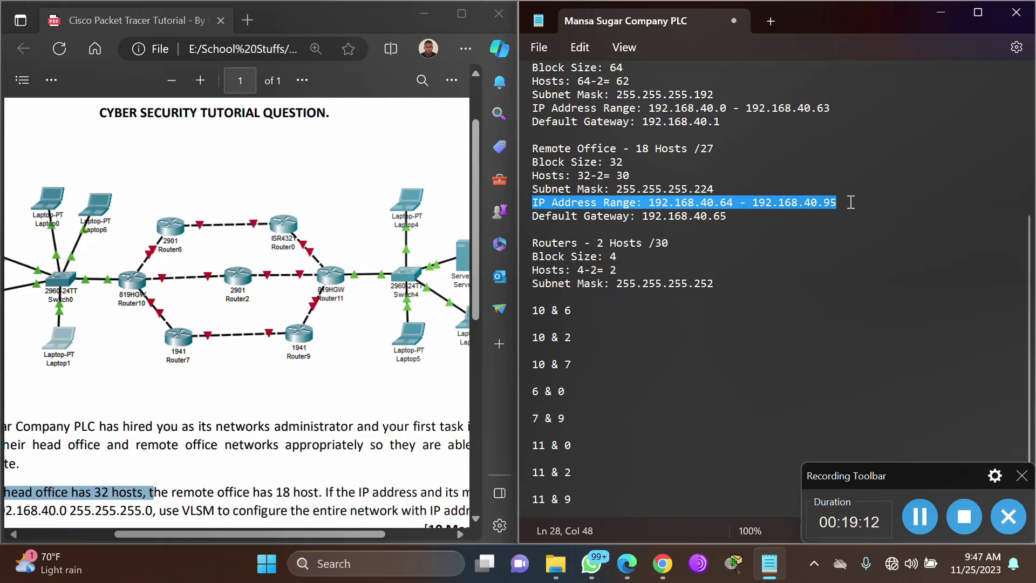
left_click(583, 311)
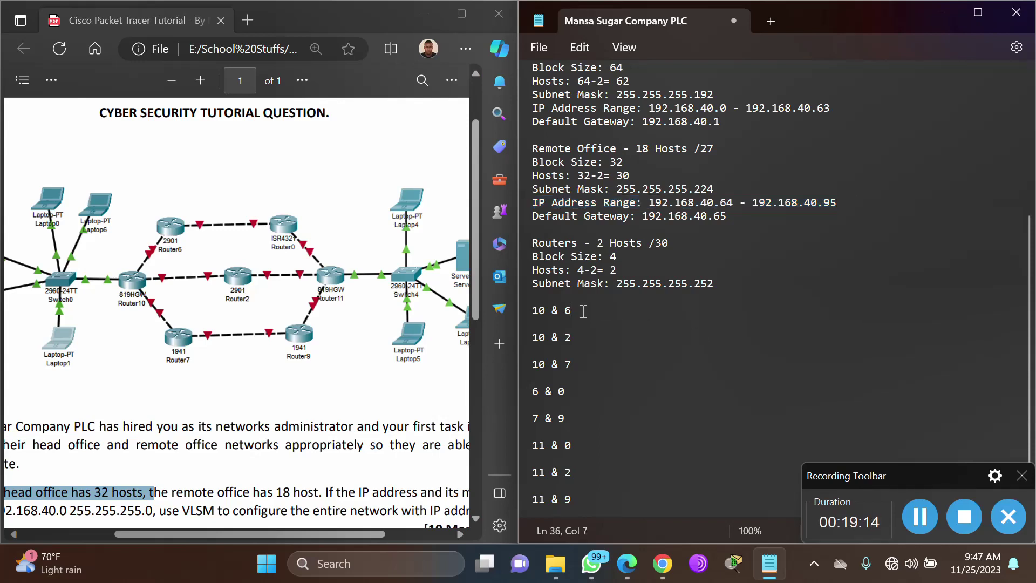
key("Return")
key("ctrl+v")
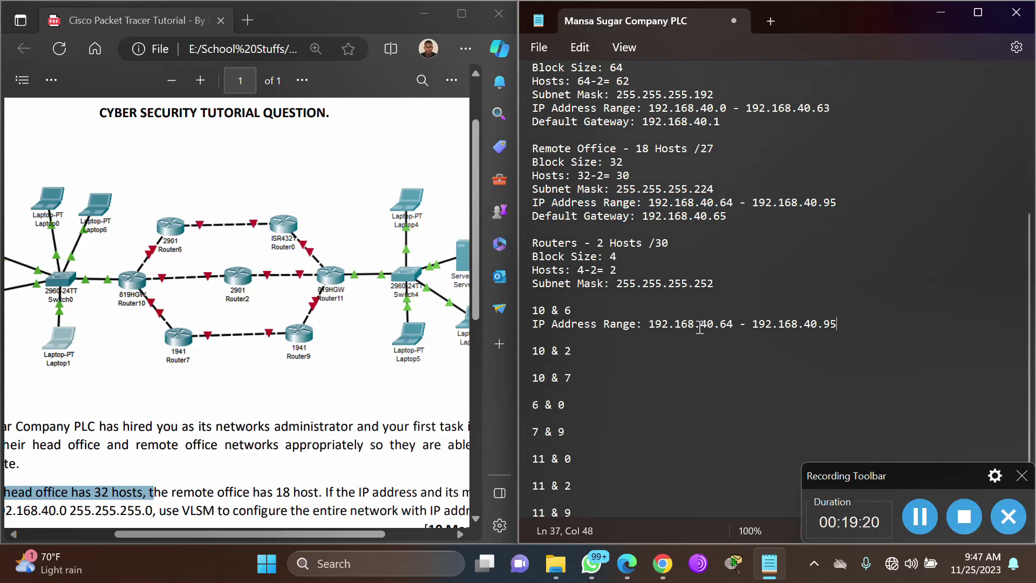
Edit the pasted range to 192.168.40.96 - 192.168.40.99.
double_click(831, 325)
double_click(729, 322)
type("96")
left_click_drag(610, 256, 631, 256)
left_click_drag(722, 323, 734, 323)
left_click_drag(824, 323, 843, 324)
type("99")
Add the line '10: 192.168.40.97' below the range.
key("Return")
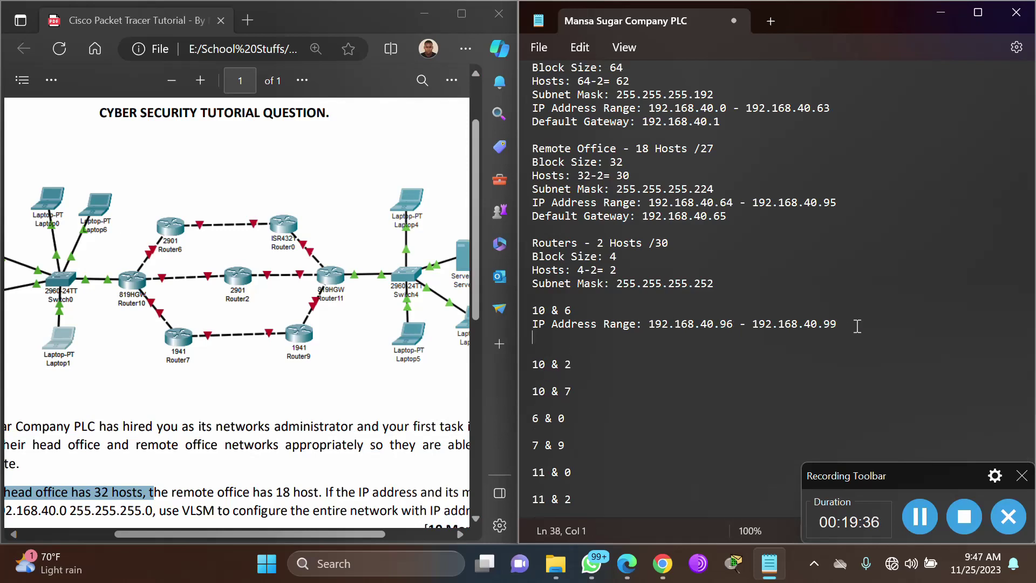
type("10:")
double_click(654, 324)
left_click_drag(681, 324, 731, 318)
key("ctrl+c")
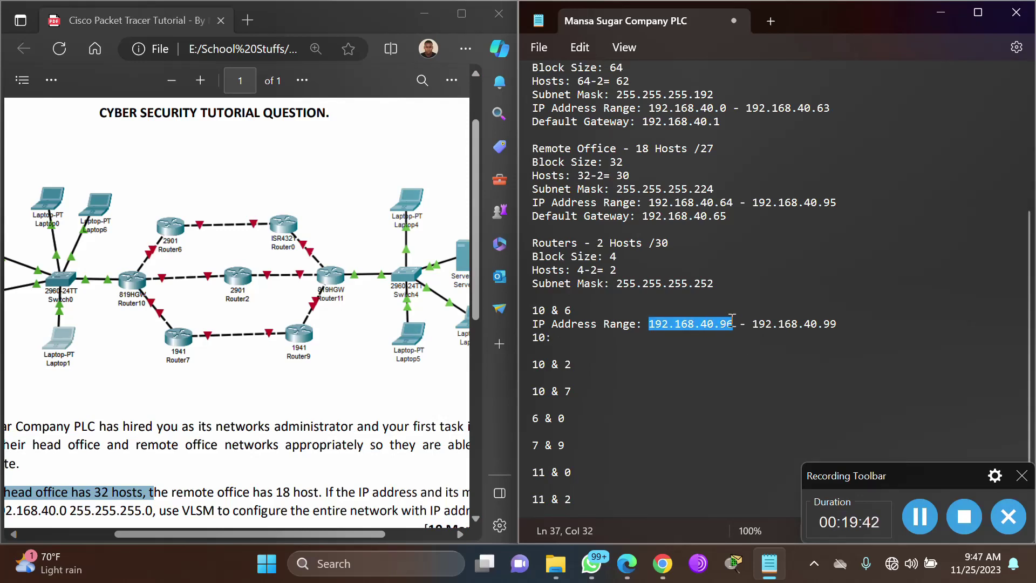
left_click(591, 344)
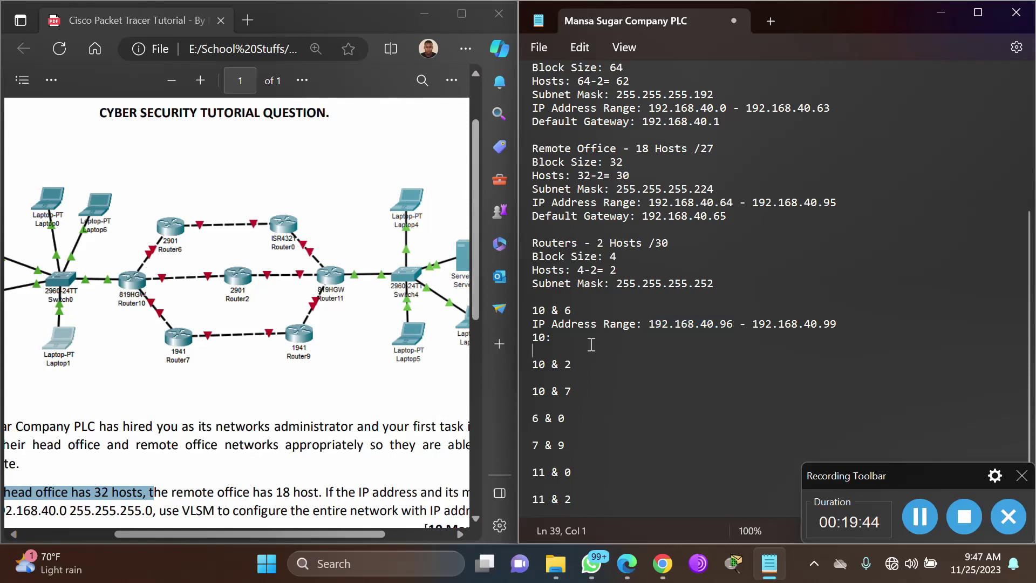
left_click(571, 340)
key("ctrl+v")
key("BackSpace")
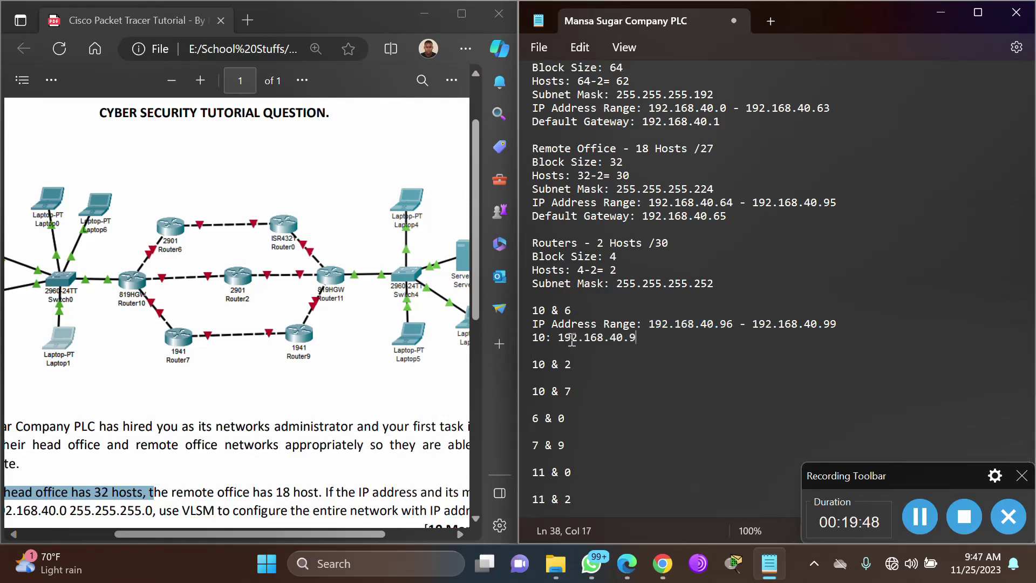
type("7")
Add the line '6: 192.168.40.98' for router 6.
key("Return")
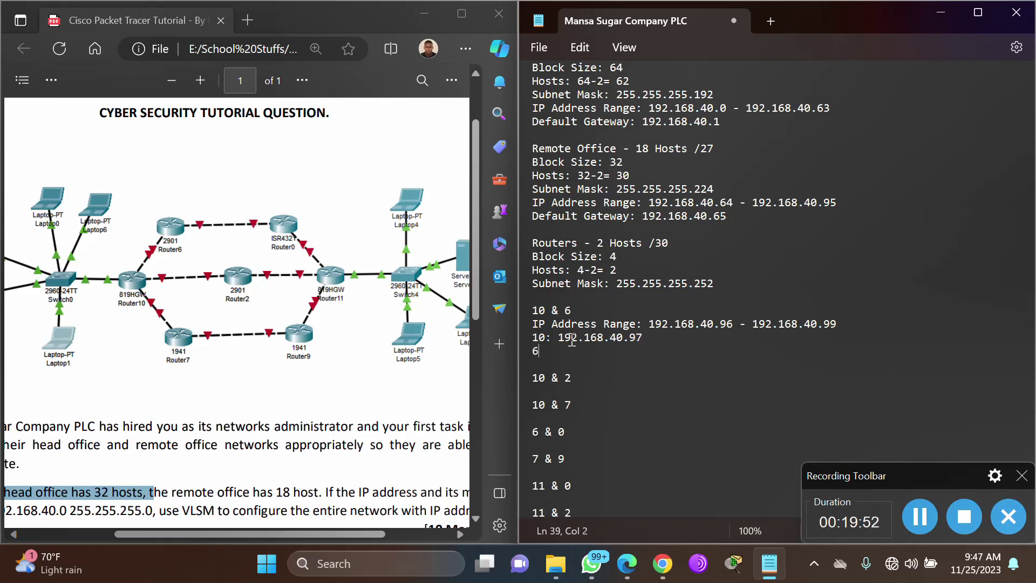
type("6:")
key("ctrl+v")
key("BackSpace")
type("8")
Check the network, router and broadcast addresses of the 10 & 6 link, then select its three lines for reuse.
double_click(725, 324)
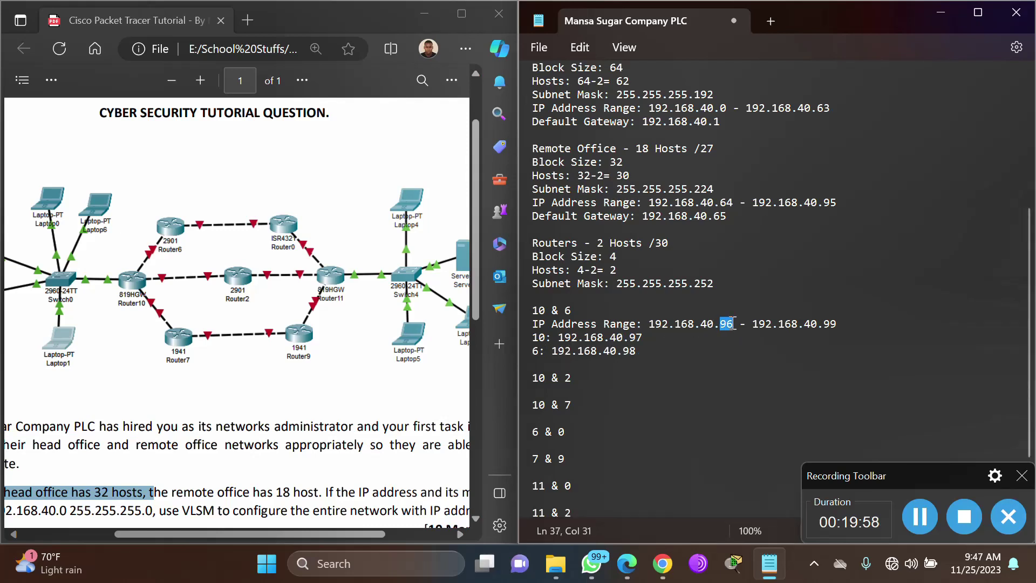
left_click_drag(650, 324, 733, 324)
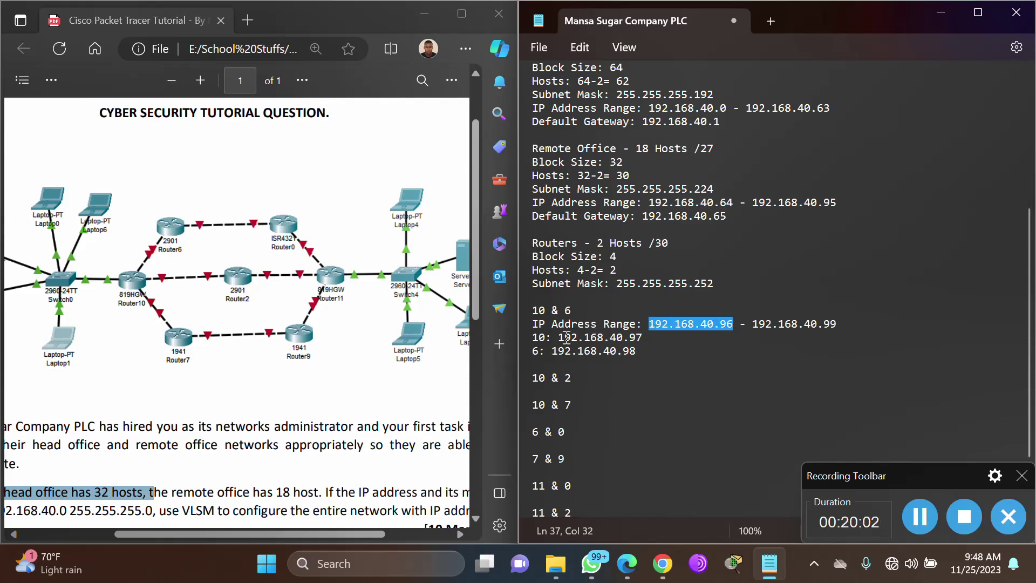
left_click_drag(559, 336, 661, 337)
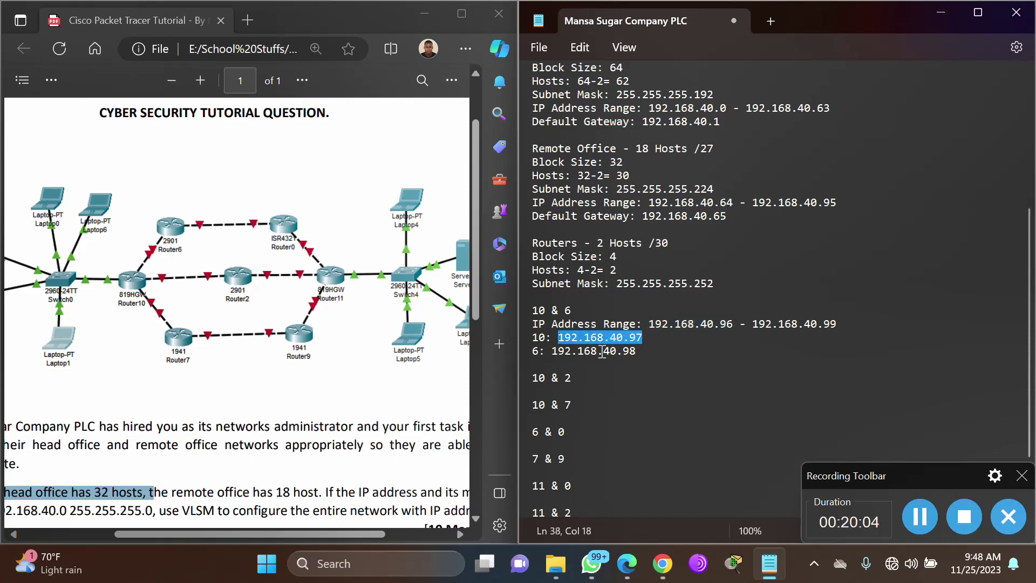
left_click_drag(554, 352, 637, 351)
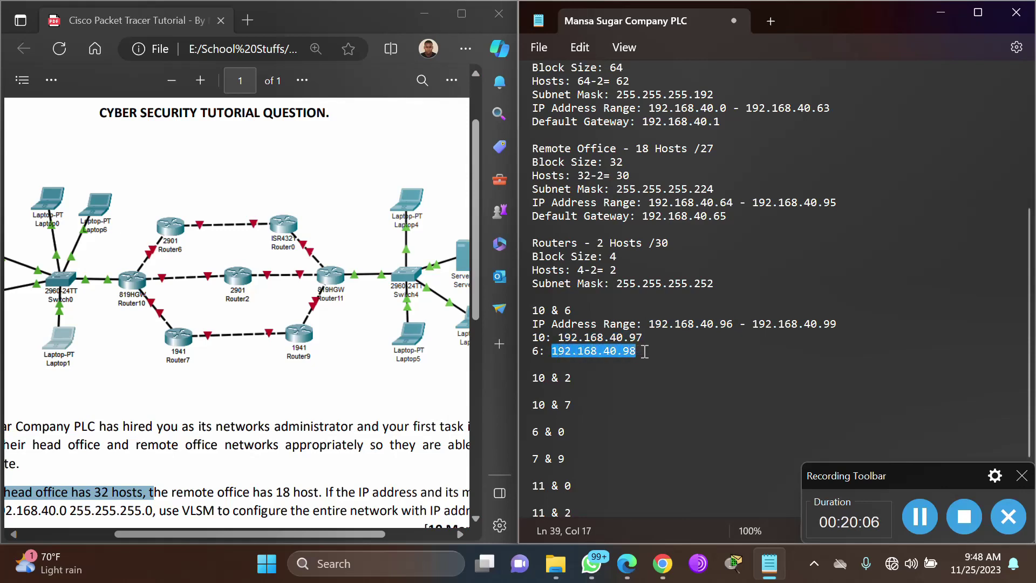
left_click_drag(752, 324, 846, 323)
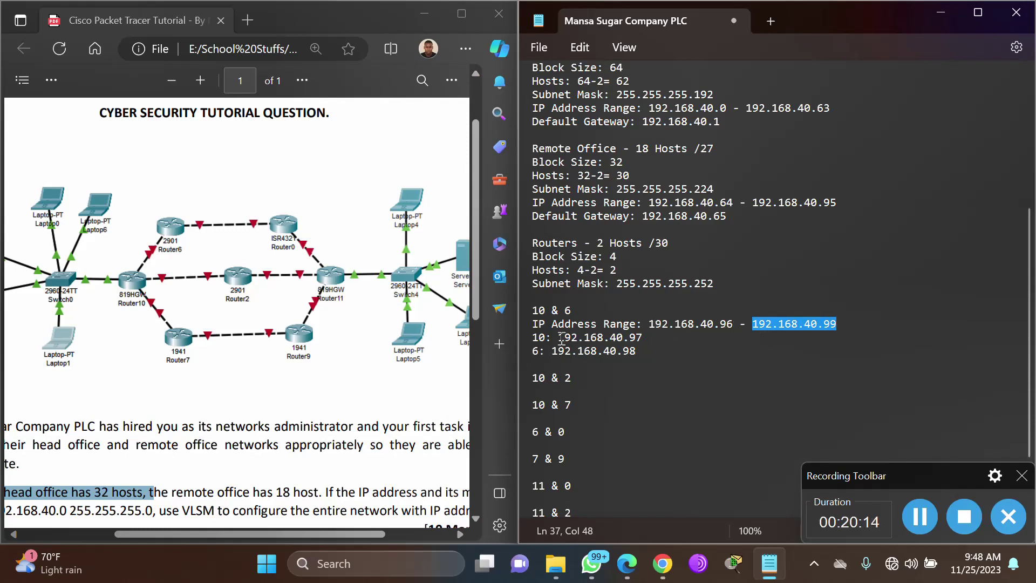
double_click(613, 270)
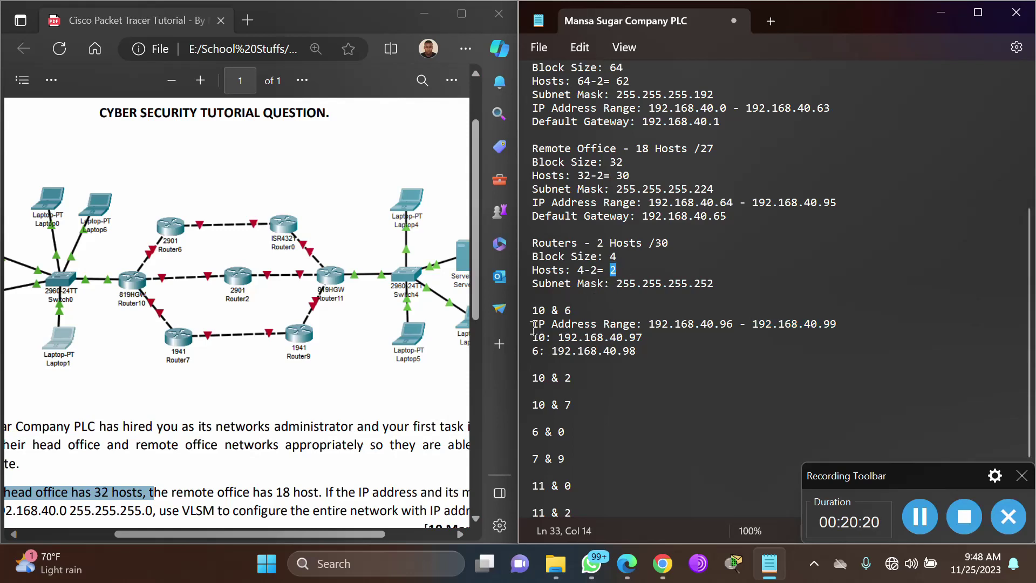
left_click_drag(533, 325, 640, 350)
key("ctrl+c")
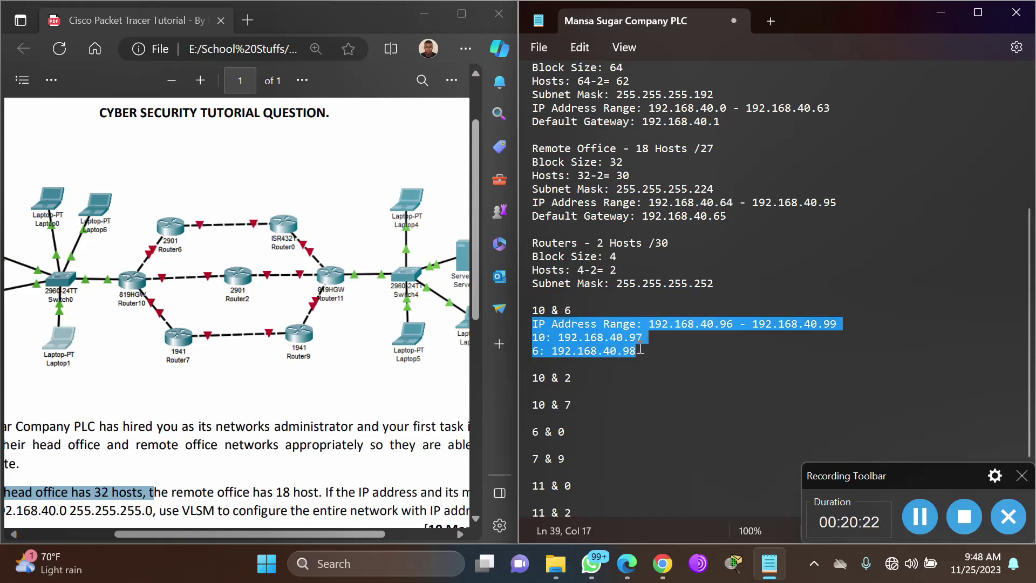
left_click(584, 380)
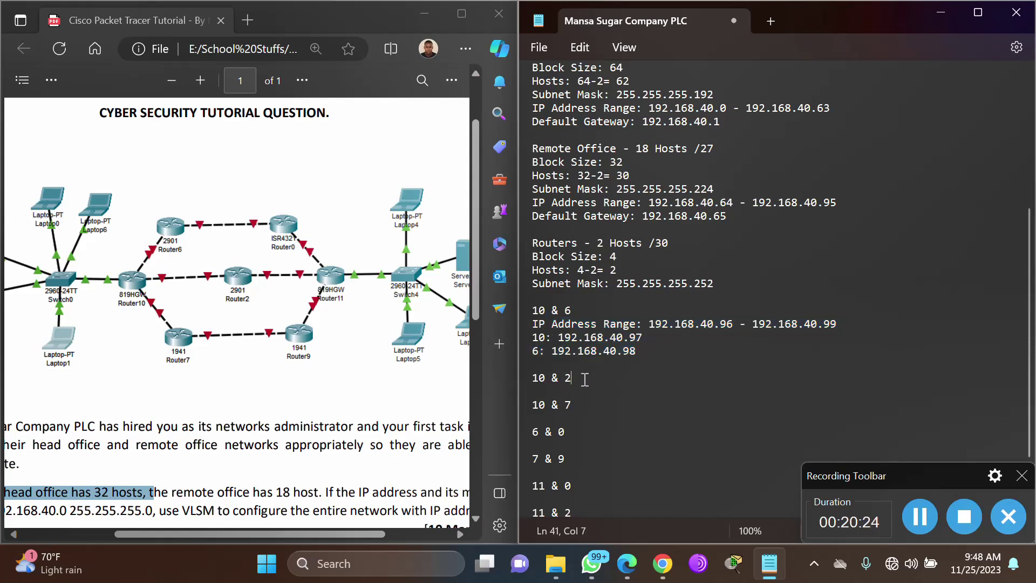
Paste the 10 & 6 lines under 10 & 2 and change the range to 192.168.40.100 - 192.168.40.103.
key("Return")
key("ctrl+v")
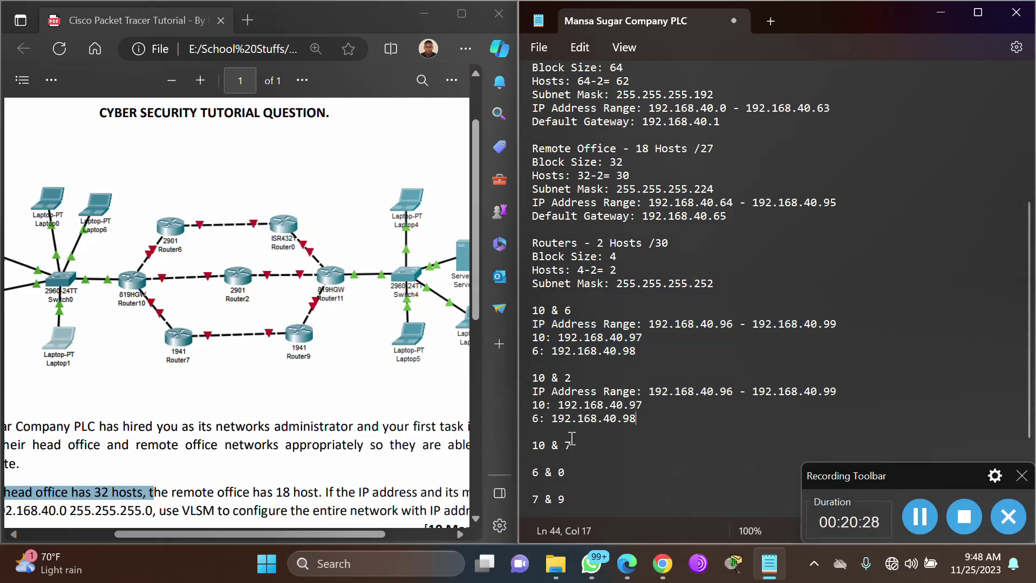
double_click(829, 393)
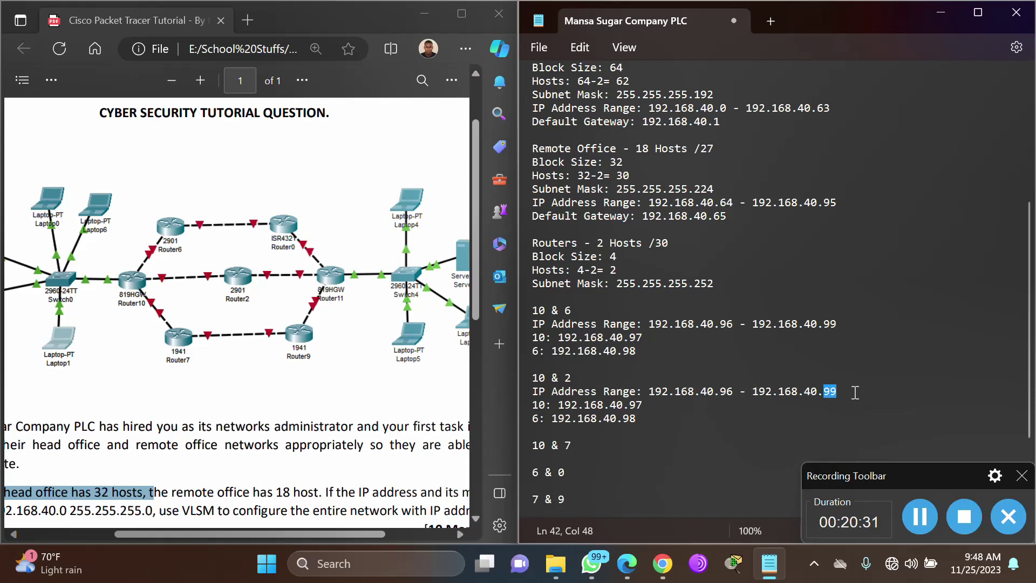
double_click(723, 390)
type("100")
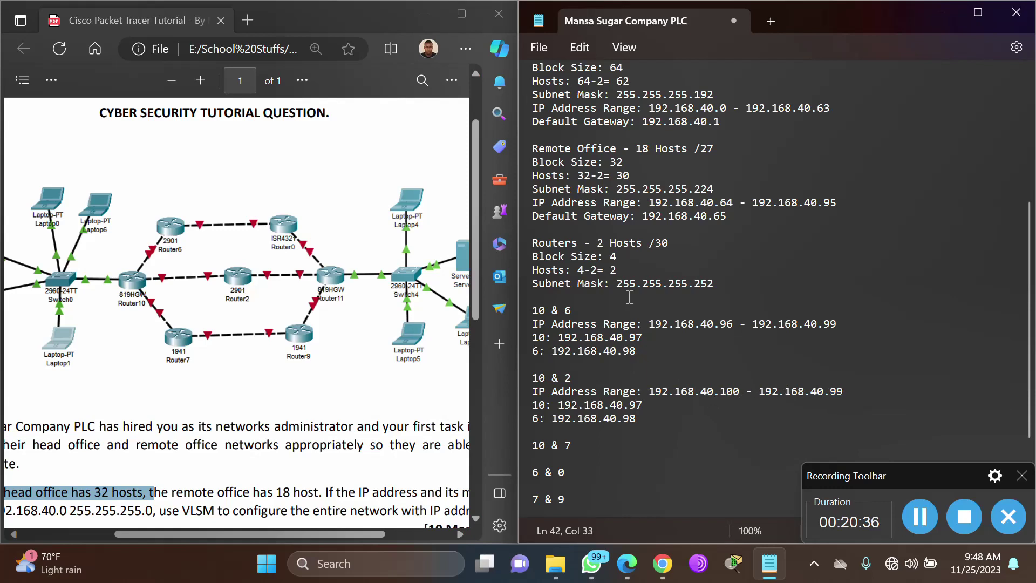
double_click(612, 257)
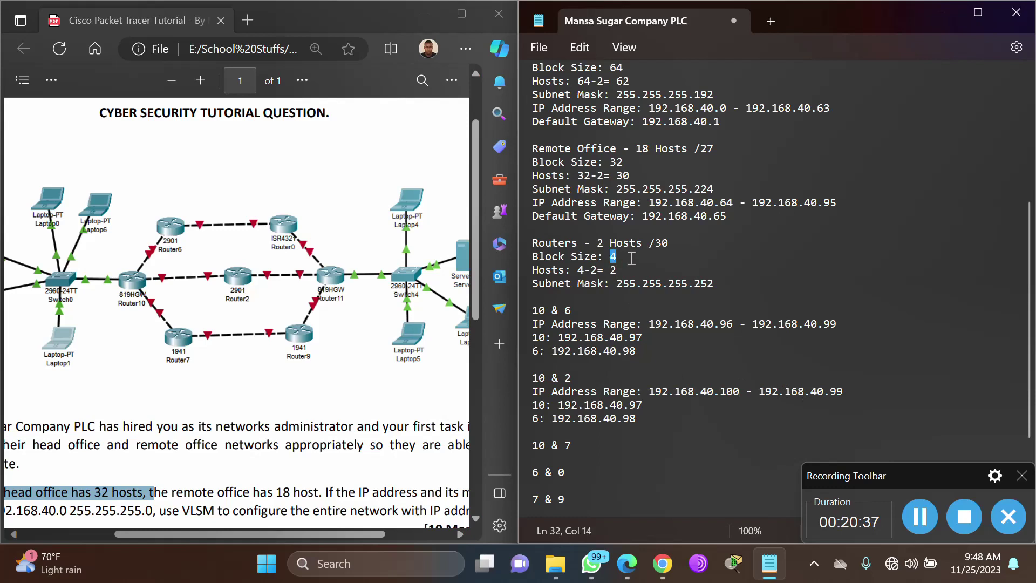
double_click(723, 390)
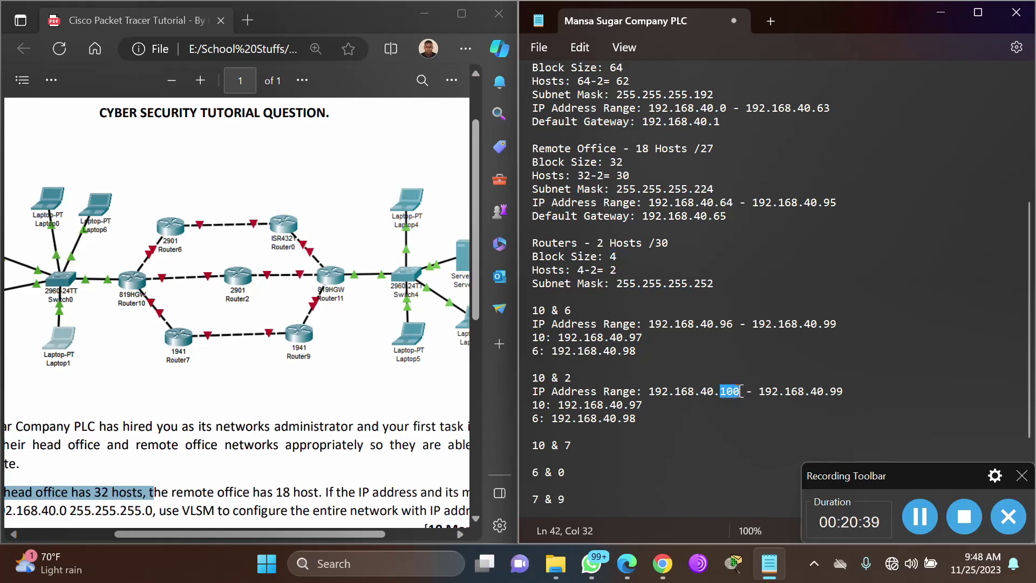
double_click(833, 391)
type("103")
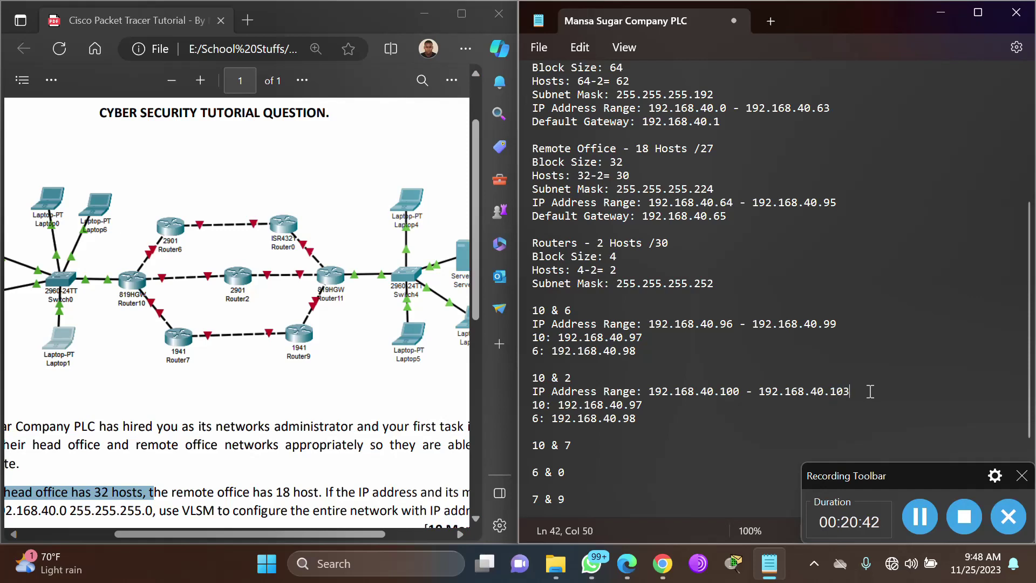
Set router 10 to 192.168.40.101 and router 2 to 192.168.40.102.
left_click(536, 416)
key("shift+Right")
left_click_drag(721, 389, 740, 390)
left_click(660, 403)
key("BackSpace")
key("BackSpace")
type("102")
key("BackSpace")
type("1")
left_click_drag(626, 414, 638, 416)
type("102")
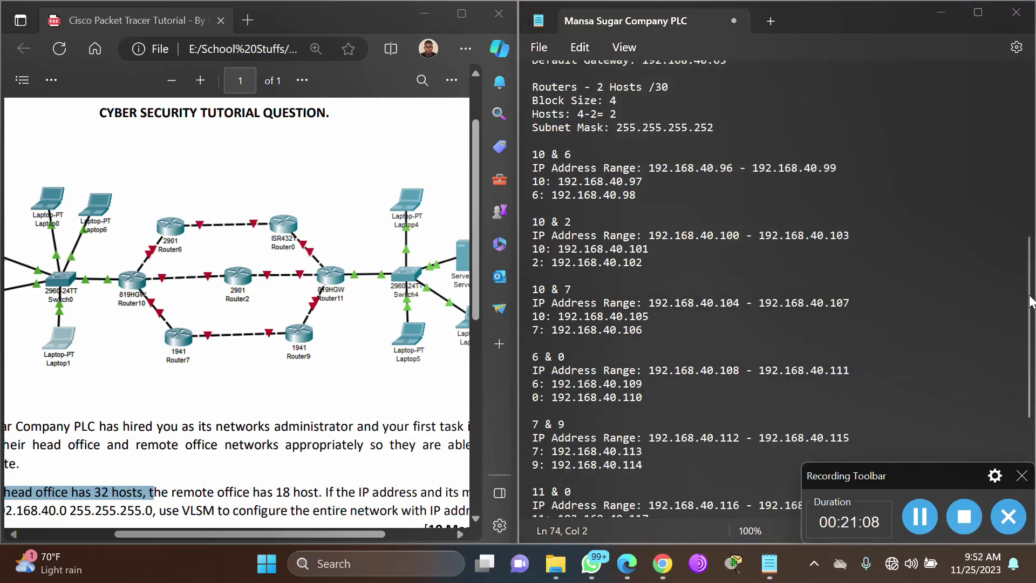
Review the completed link list, zoom the assignment PDF back out, and return to Packet Tracer.
left_click_drag(1031, 302, 1032, 325)
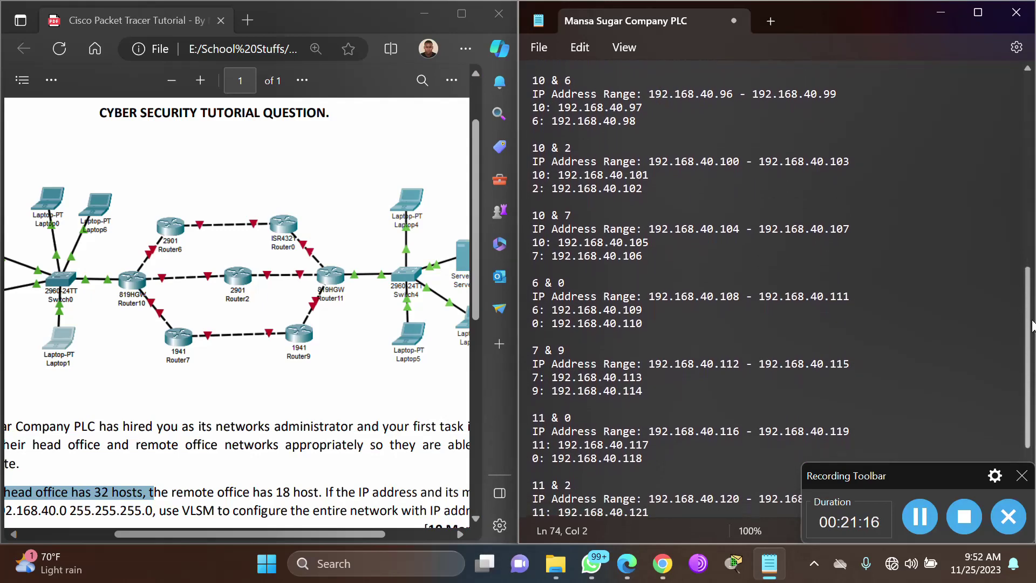
left_click(172, 81)
left_click(171, 81)
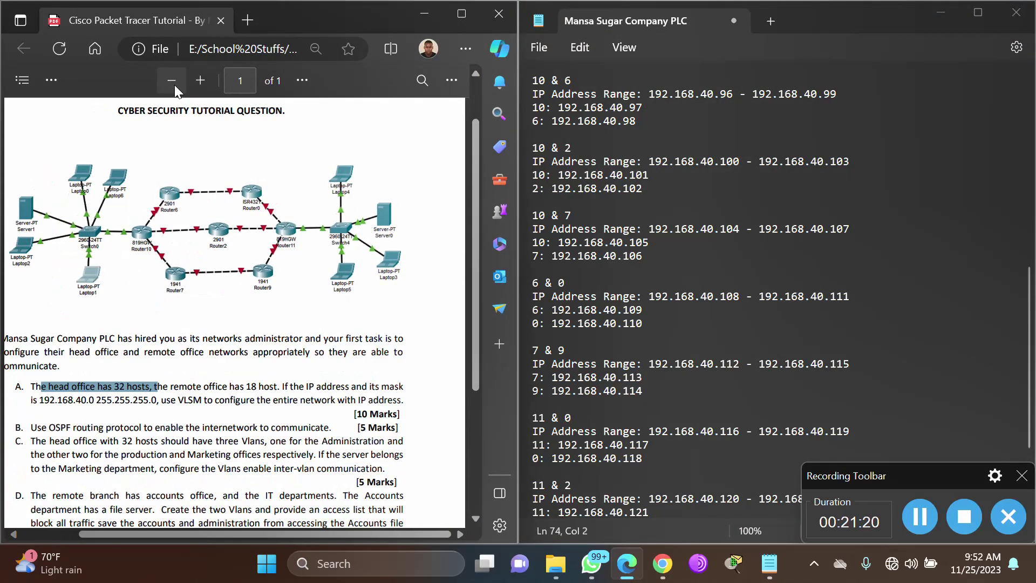
left_click(172, 82)
left_click(172, 82)
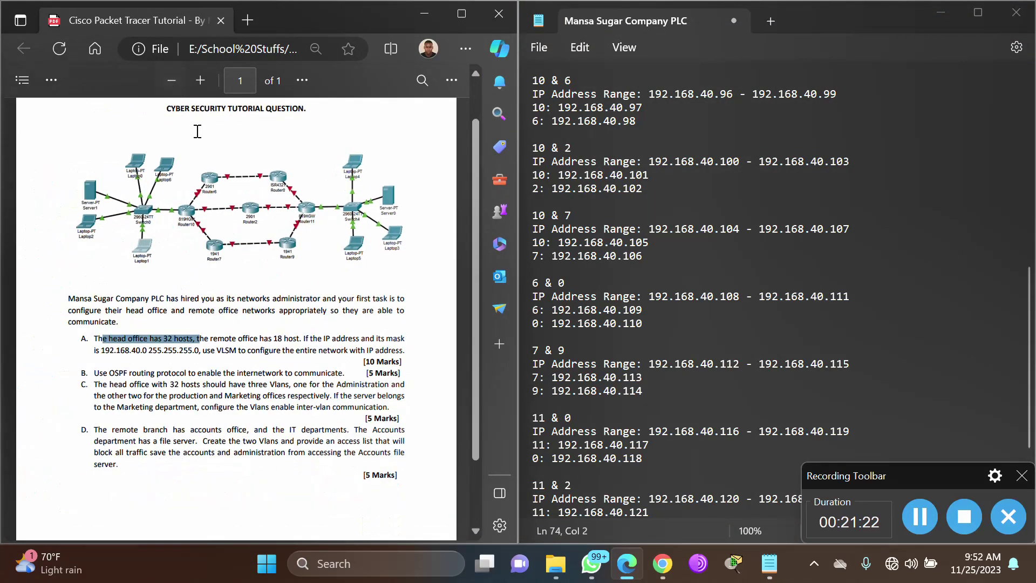
left_click(202, 145)
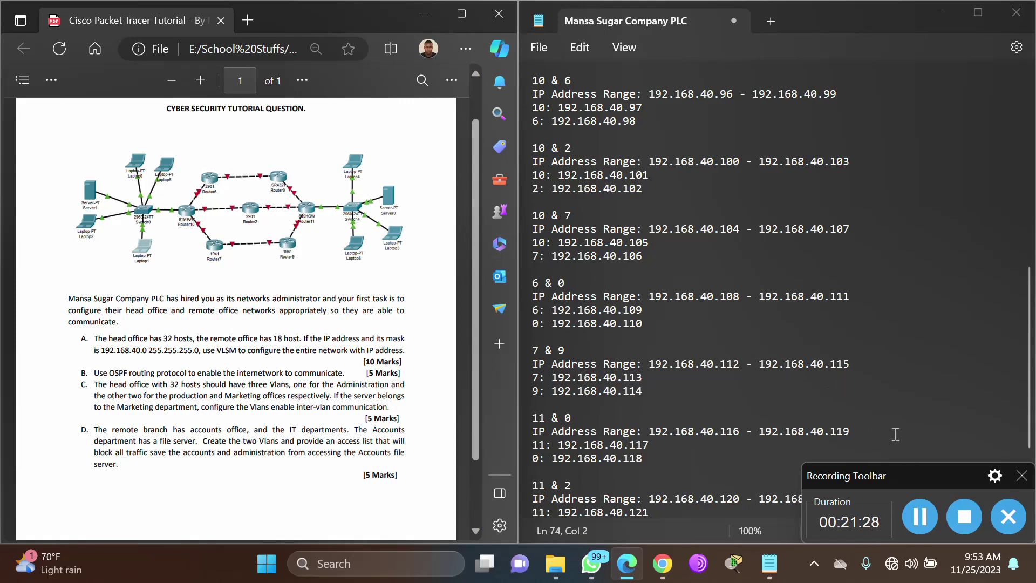
key("alt+Tab")
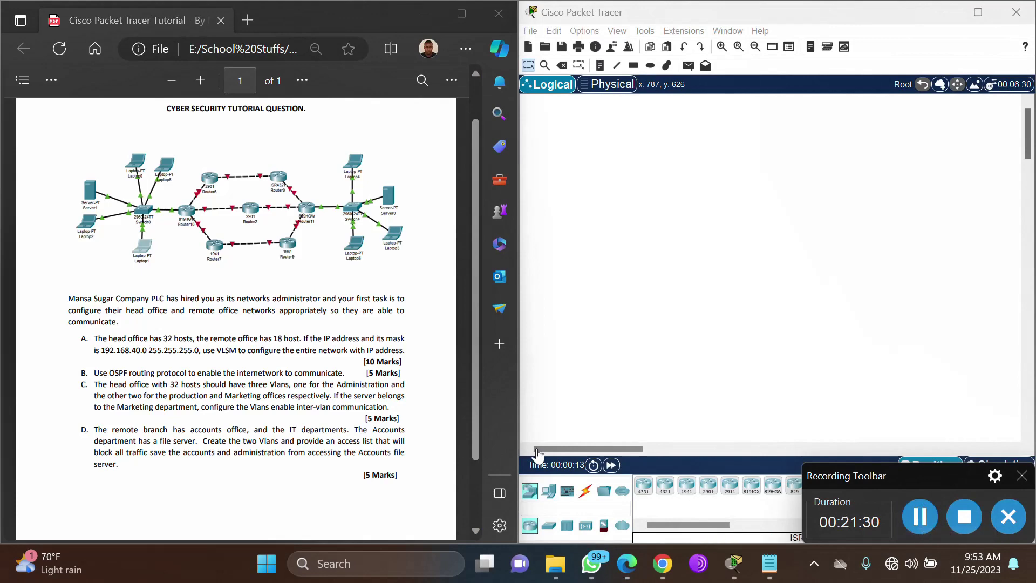
Drag Laptop-PT end devices onto the workspace, Laptop0 at the top left and Laptop1 below it.
left_click(199, 76)
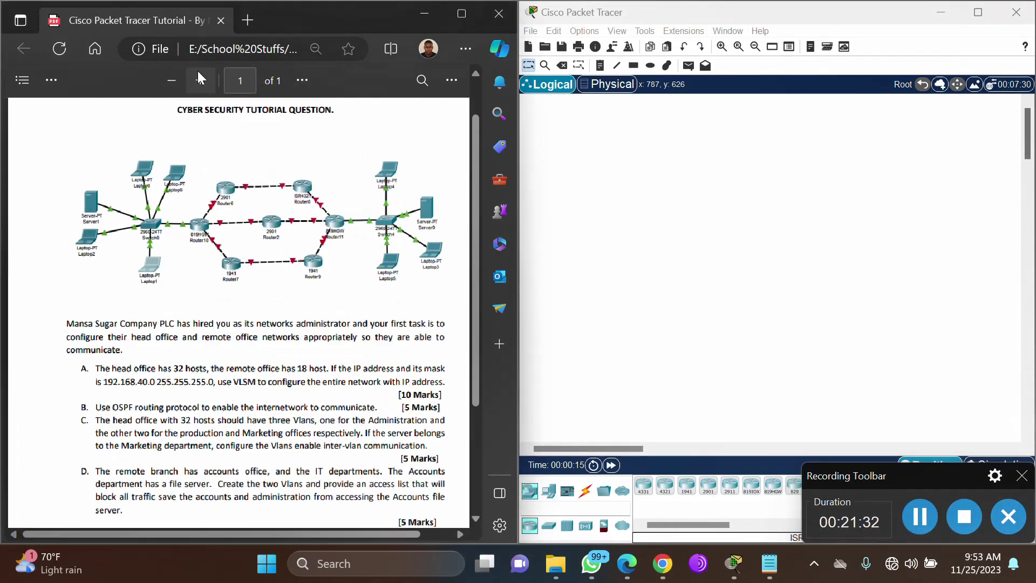
left_click(198, 78)
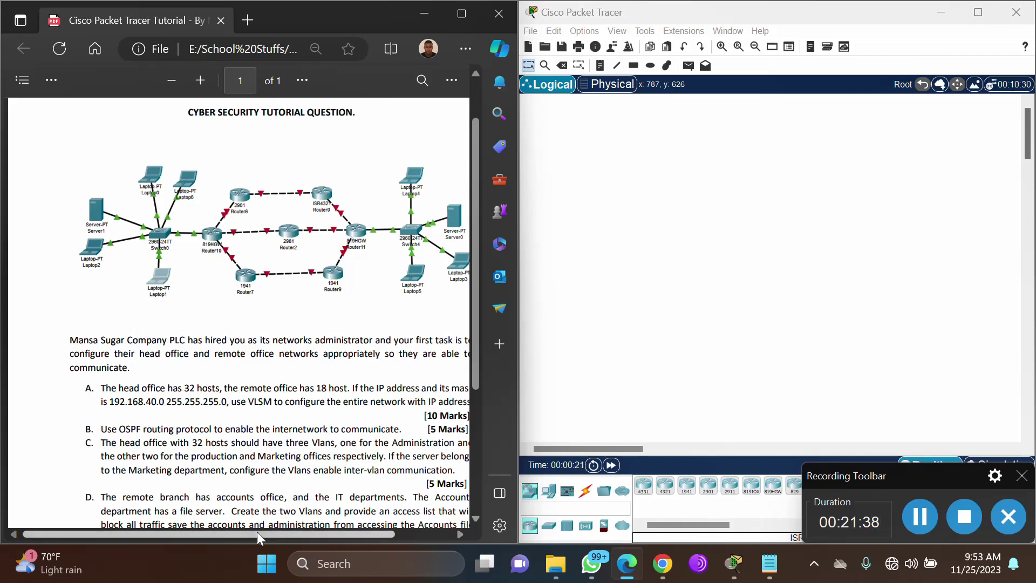
left_click_drag(257, 532, 278, 530)
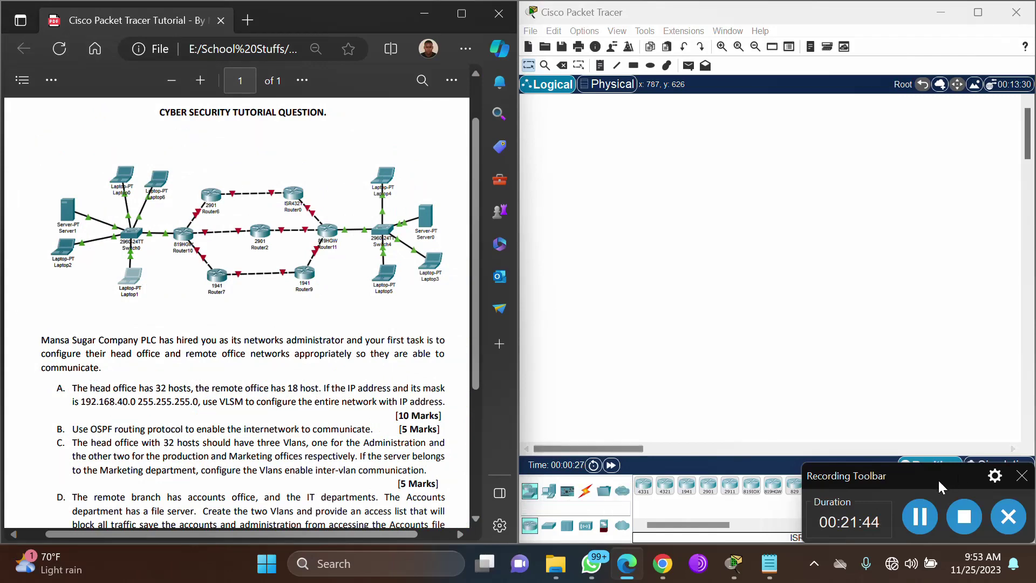
left_click_drag(938, 478, 880, 19)
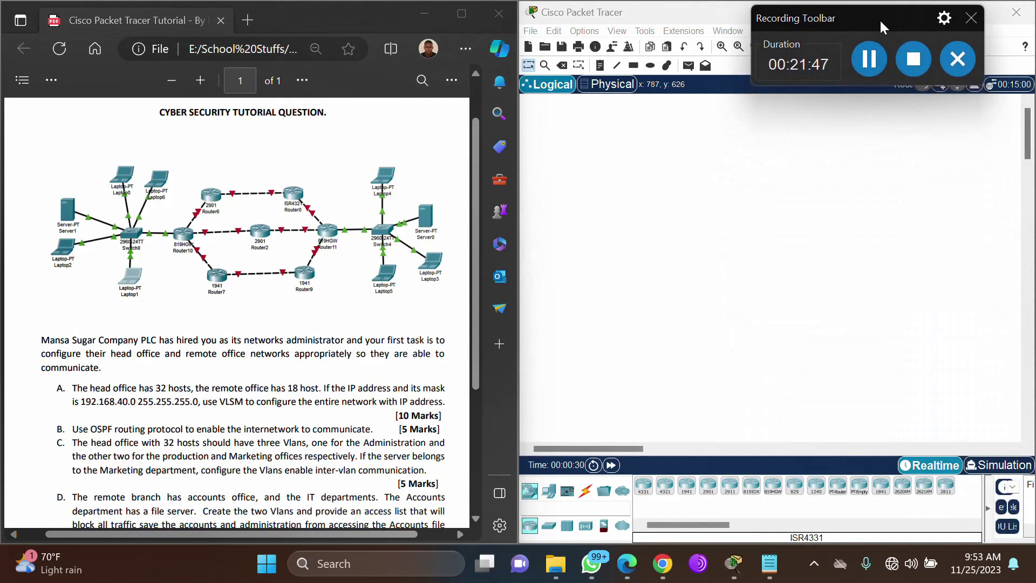
left_click(550, 492)
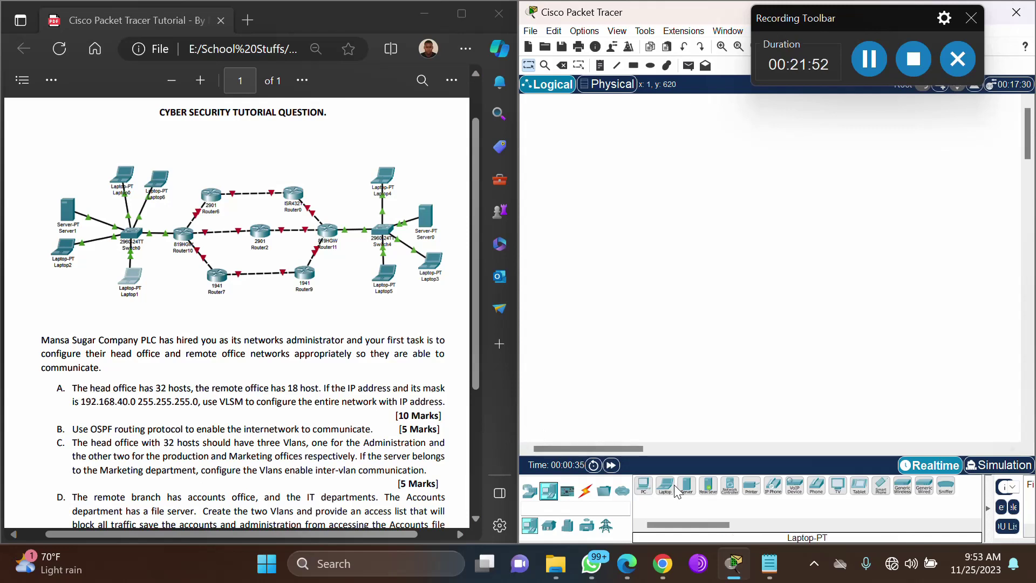
left_click_drag(668, 492, 655, 416)
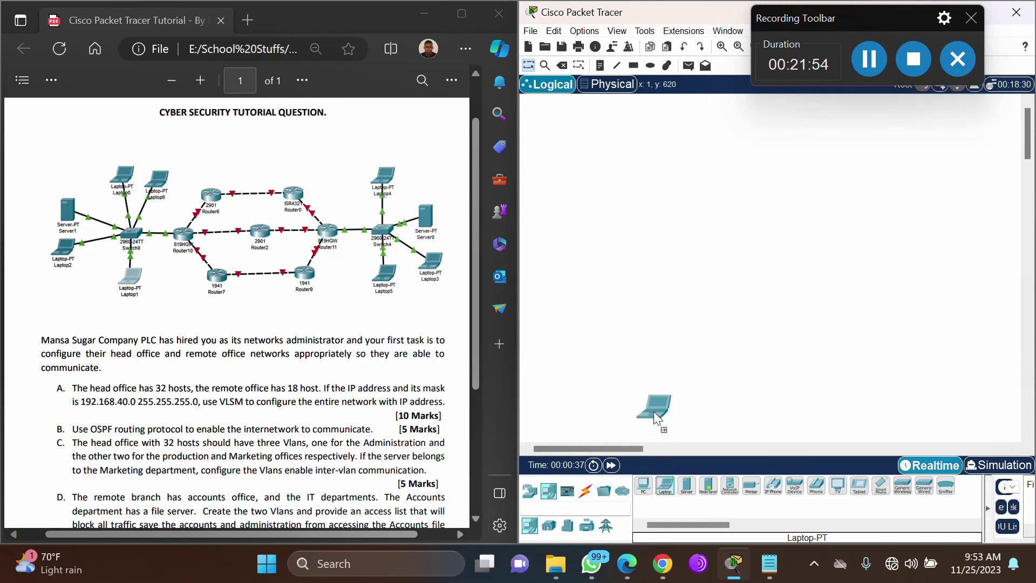
left_click_drag(582, 170, 582, 171)
left_click_drag(664, 494, 628, 323)
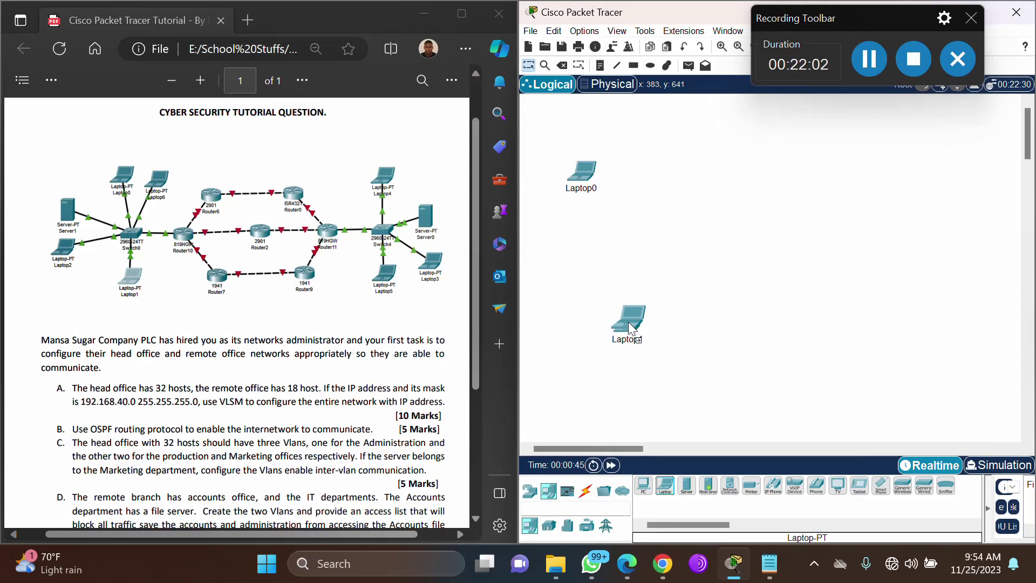
left_click_drag(629, 327, 629, 324)
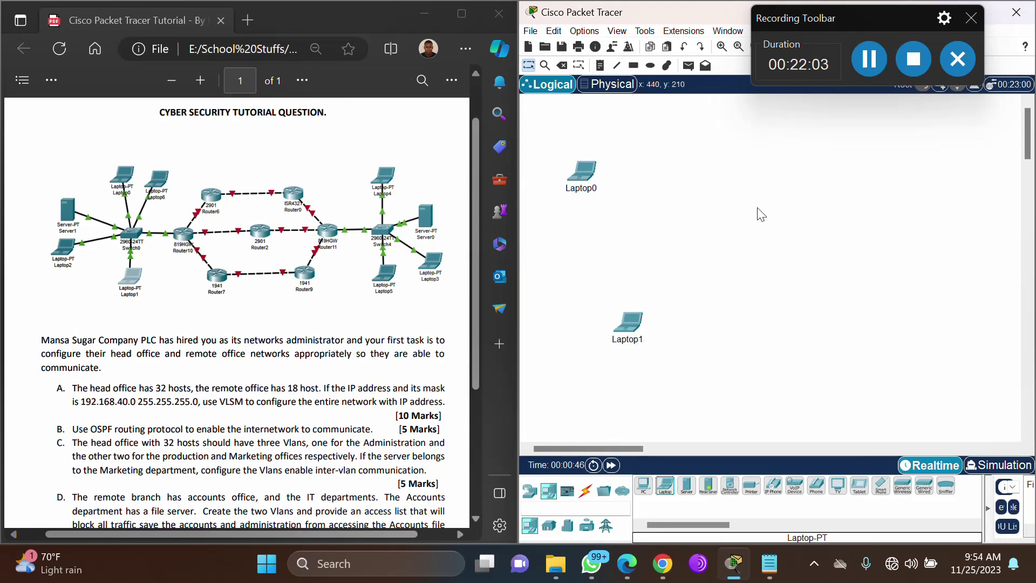
left_click(866, 73)
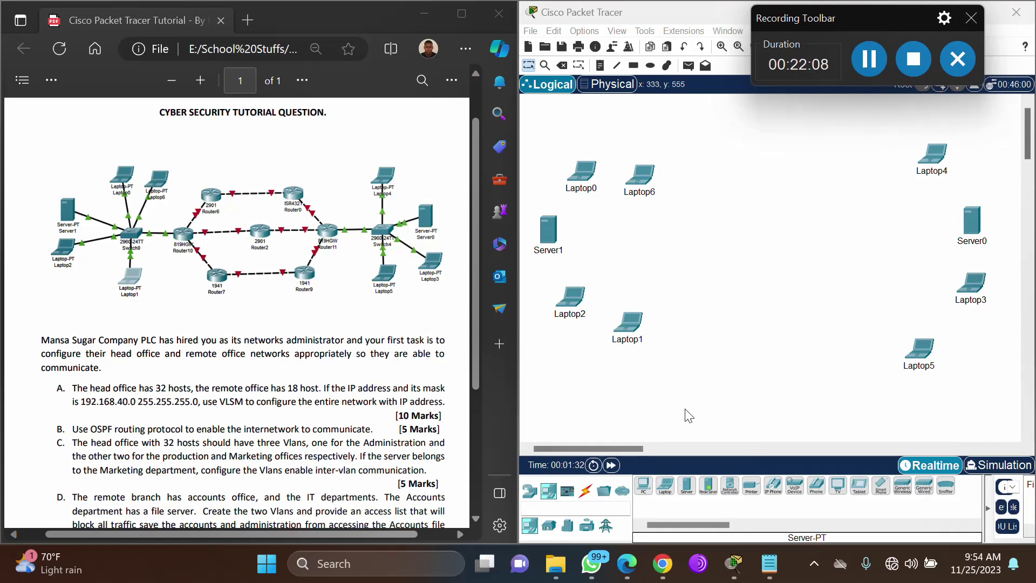
left_click(531, 491)
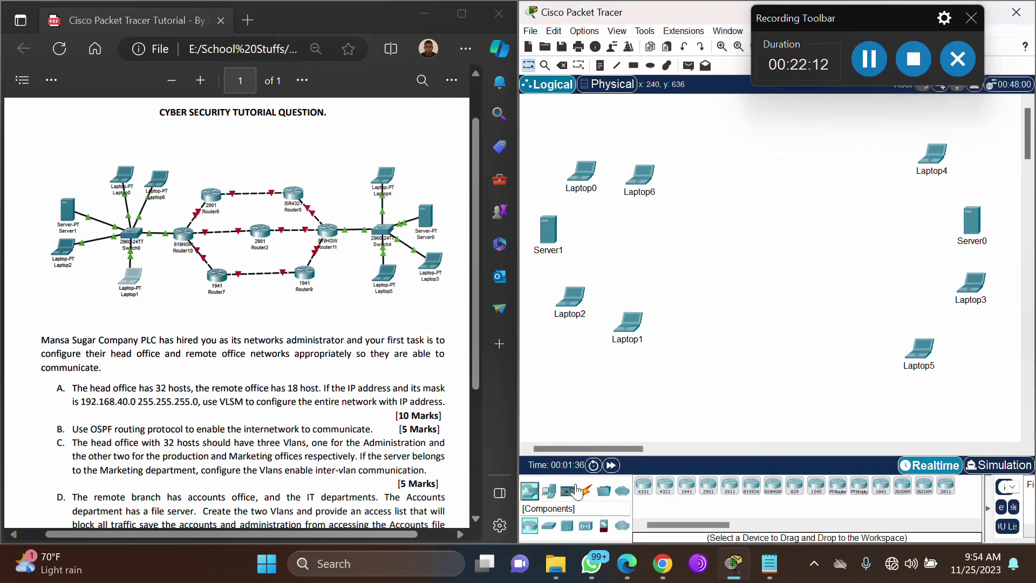
Place two 2960 switches left and right of centre, renaming the right one Switch4.
left_click(549, 528)
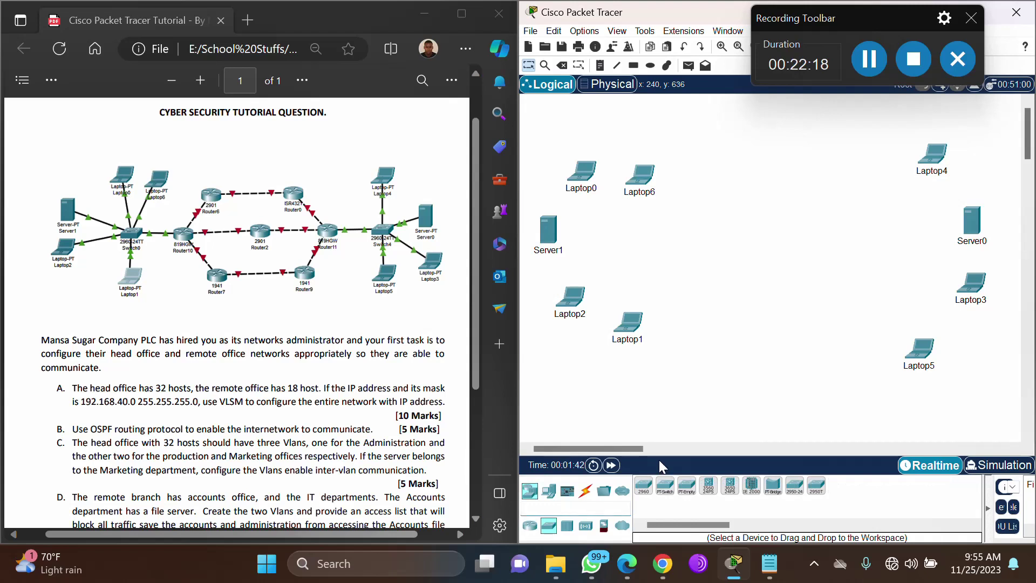
left_click_drag(647, 492, 614, 259)
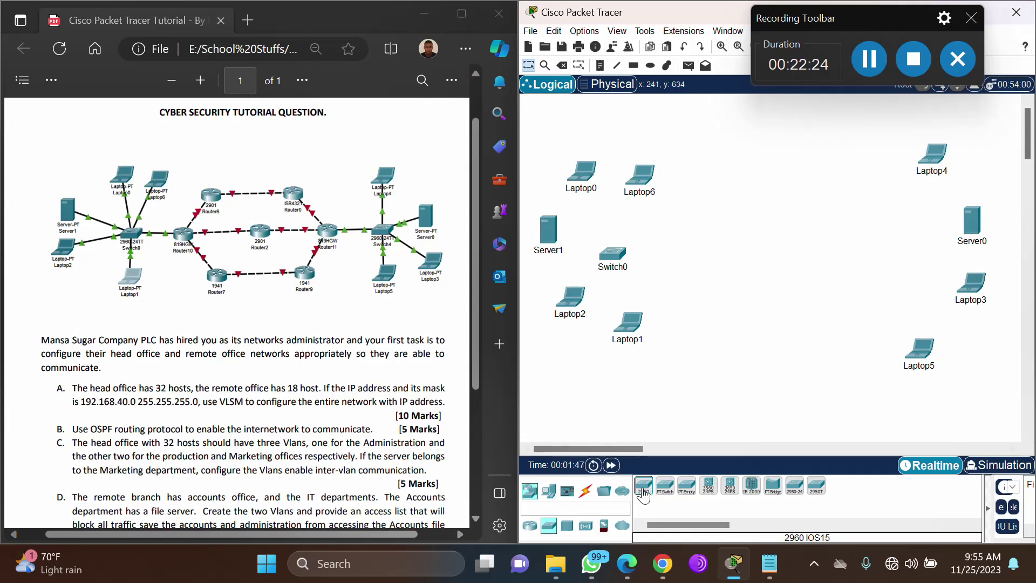
left_click_drag(642, 488, 901, 264)
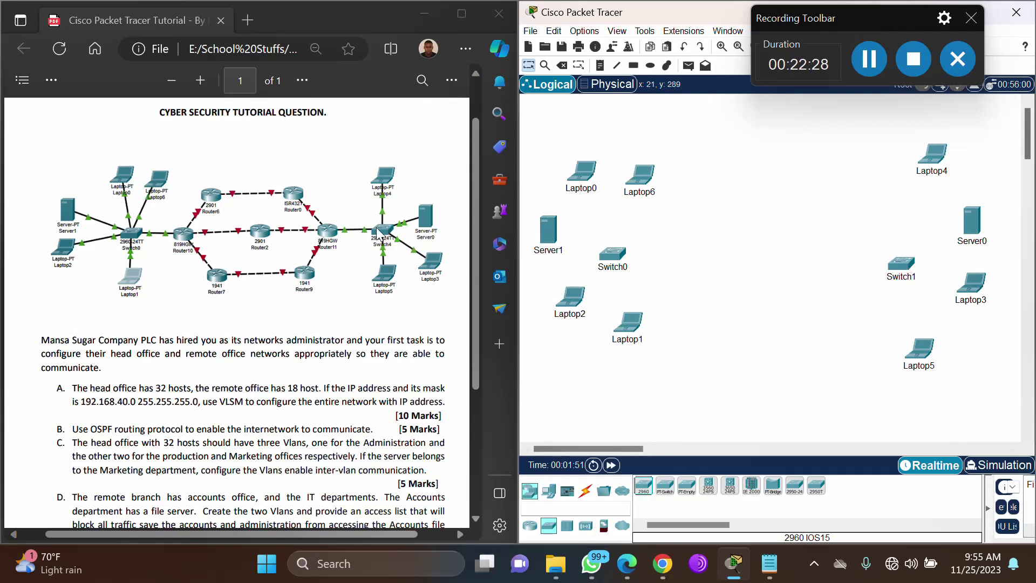
left_click(918, 277)
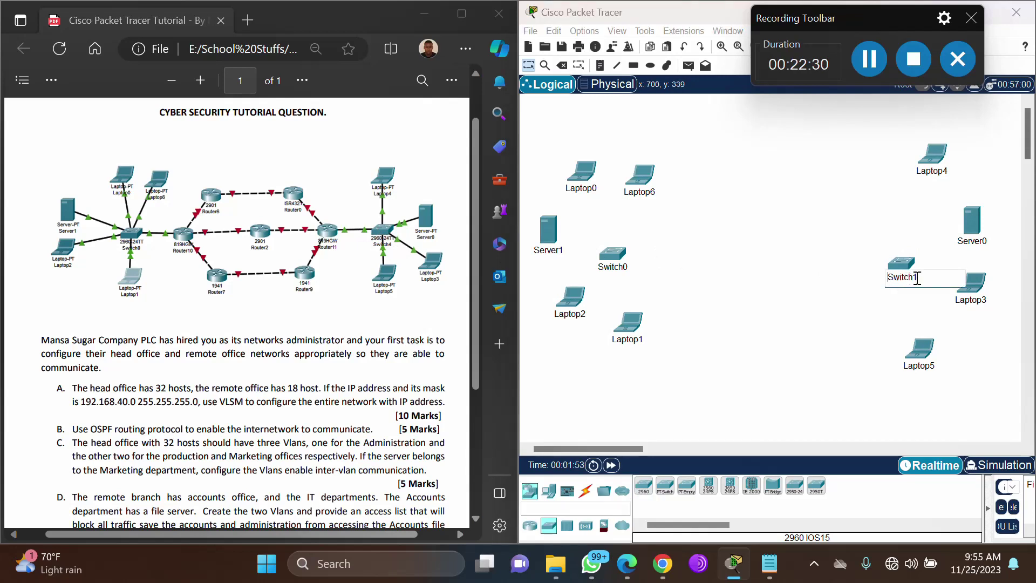
key("BackSpace")
type("4")
key("Return")
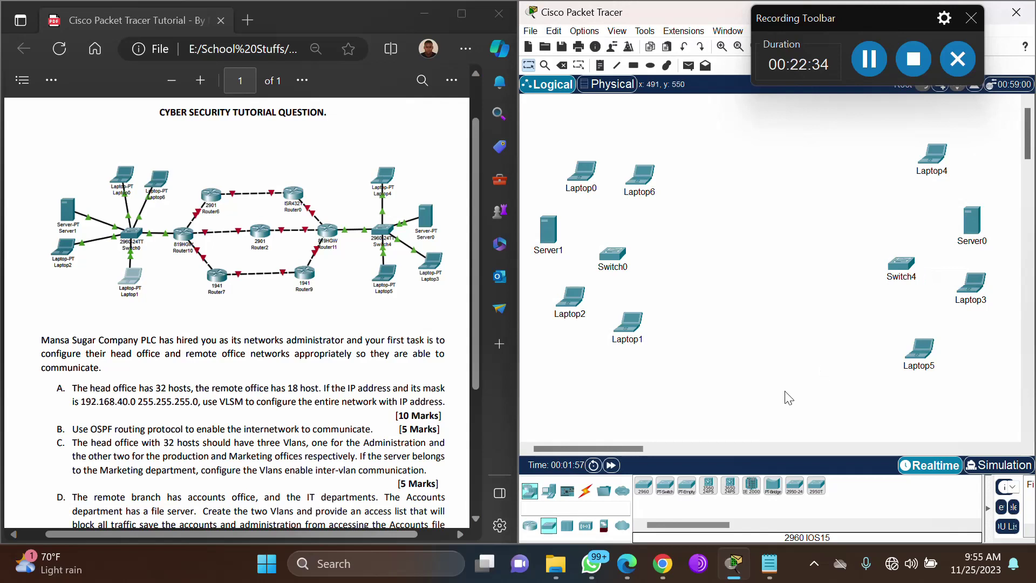
left_click(531, 526)
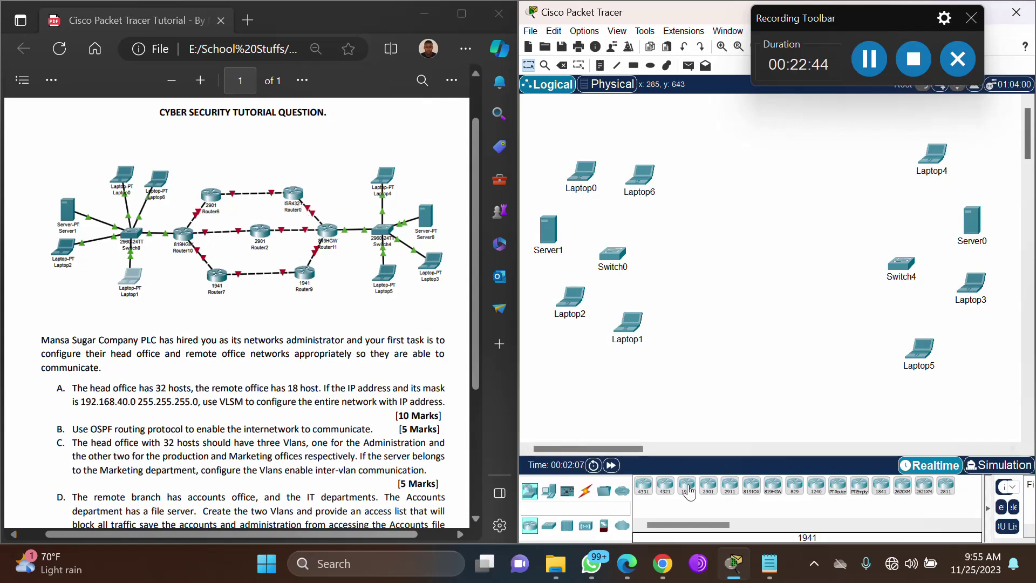
Place an ISR4321 router and enable Show Device Model Labels in Preferences.
left_click_drag(664, 486, 831, 193)
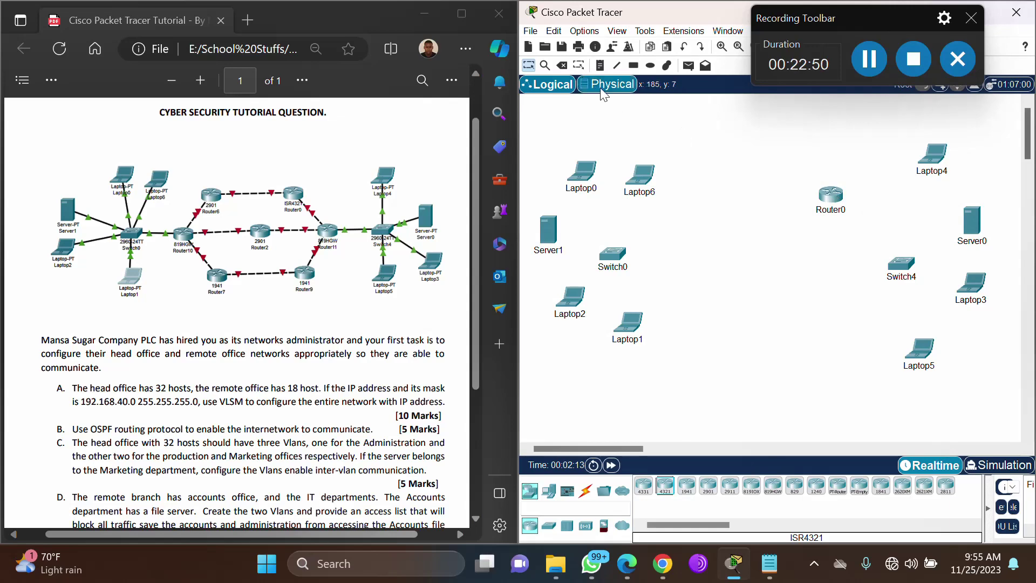
left_click(536, 31)
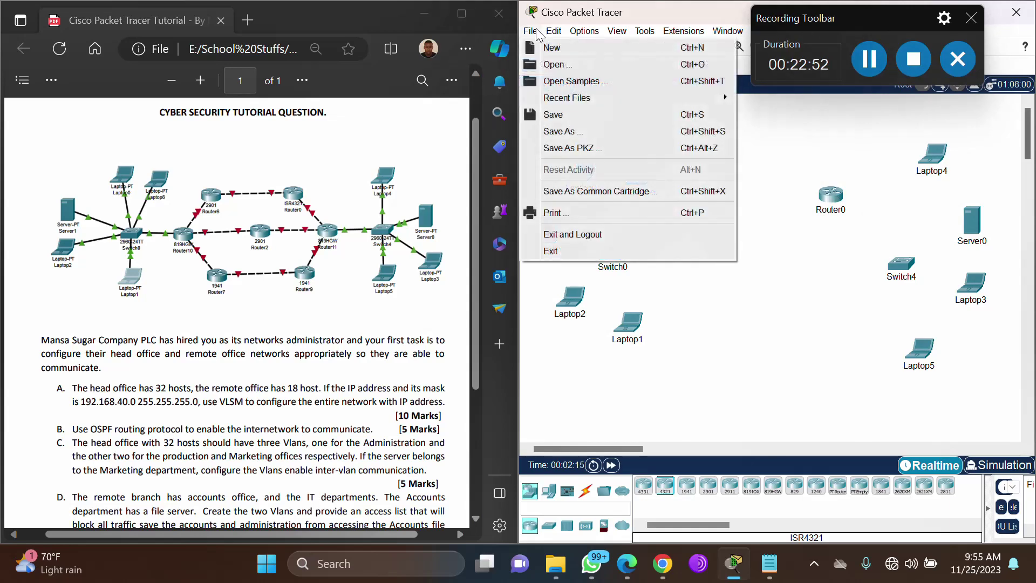
left_click(593, 46)
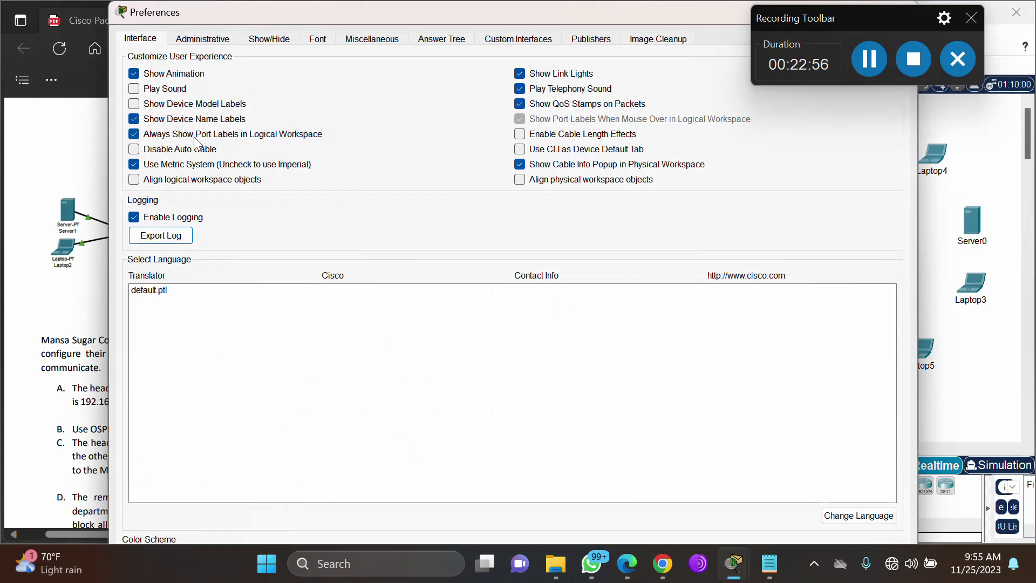
left_click(138, 107)
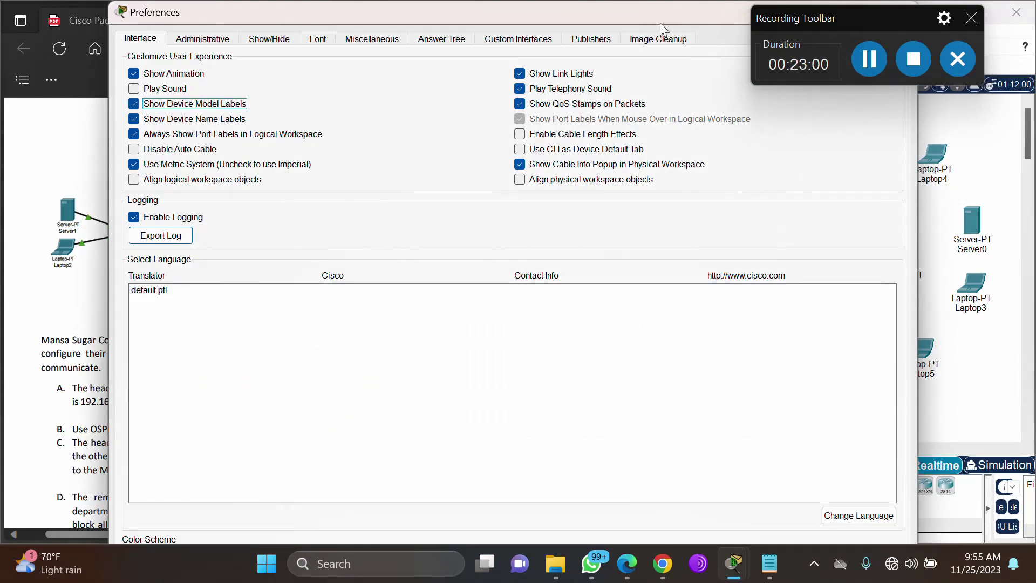
left_click_drag(649, 13, 559, 113)
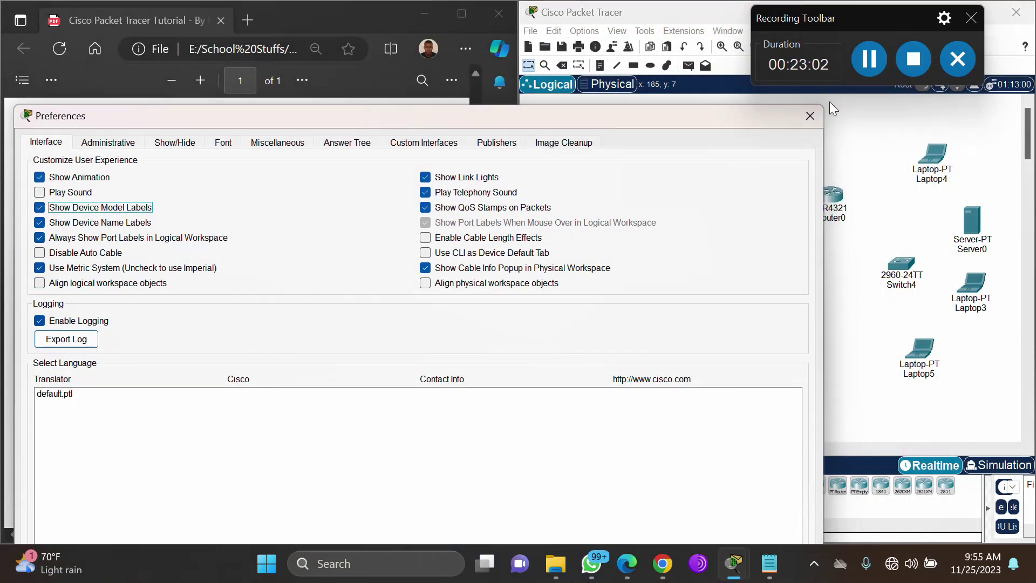
left_click(819, 111)
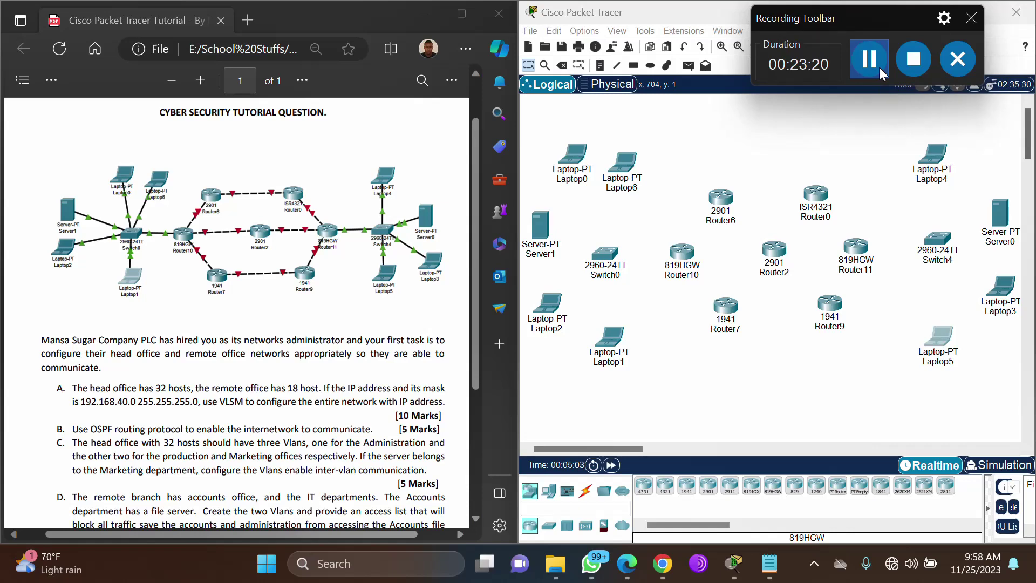
Cable Laptop0's FastEthernet0 to Switch0's FastEthernet0/1 with a copper straight-through cable.
left_click(587, 492)
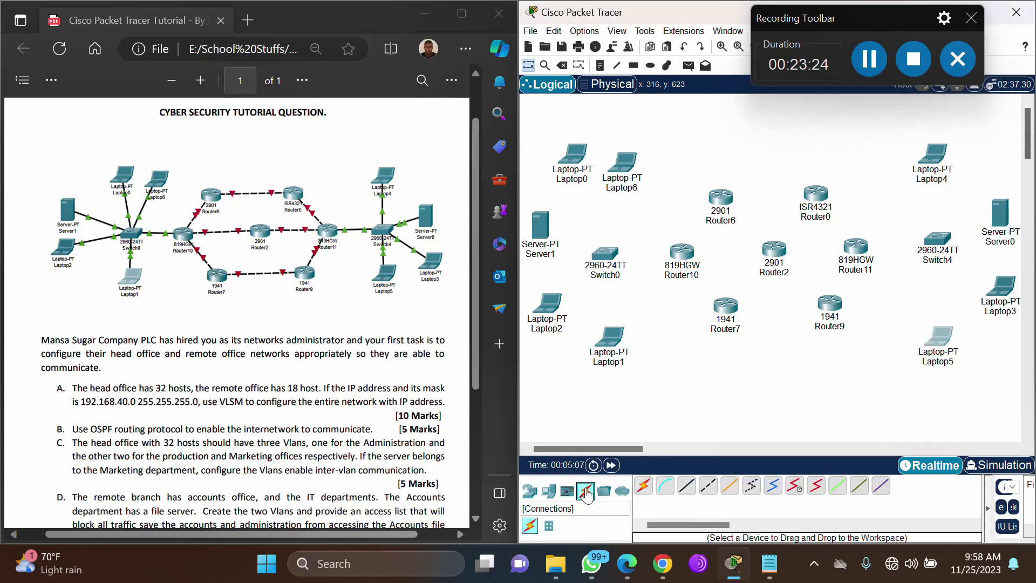
left_click(686, 487)
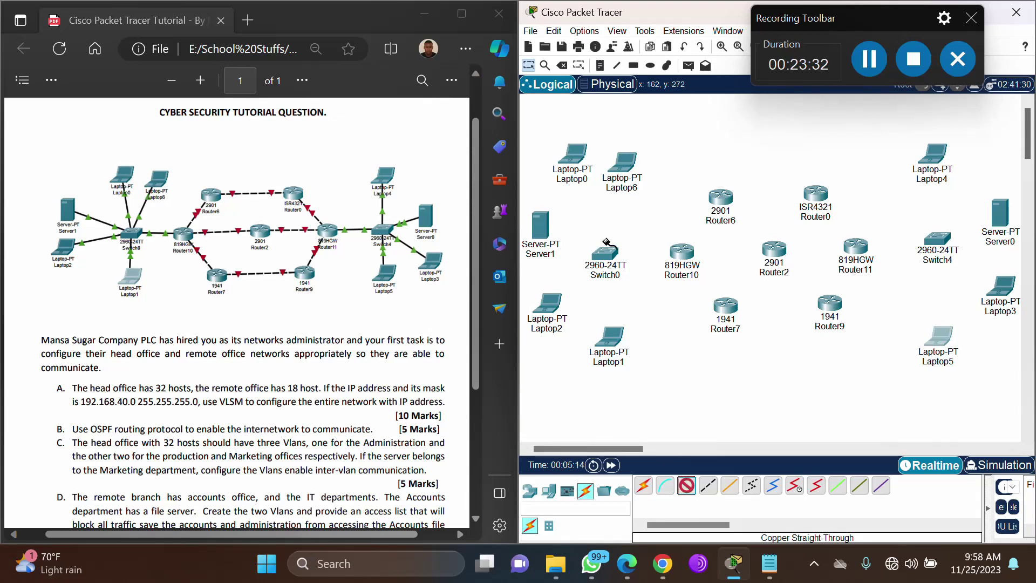
left_click(576, 151)
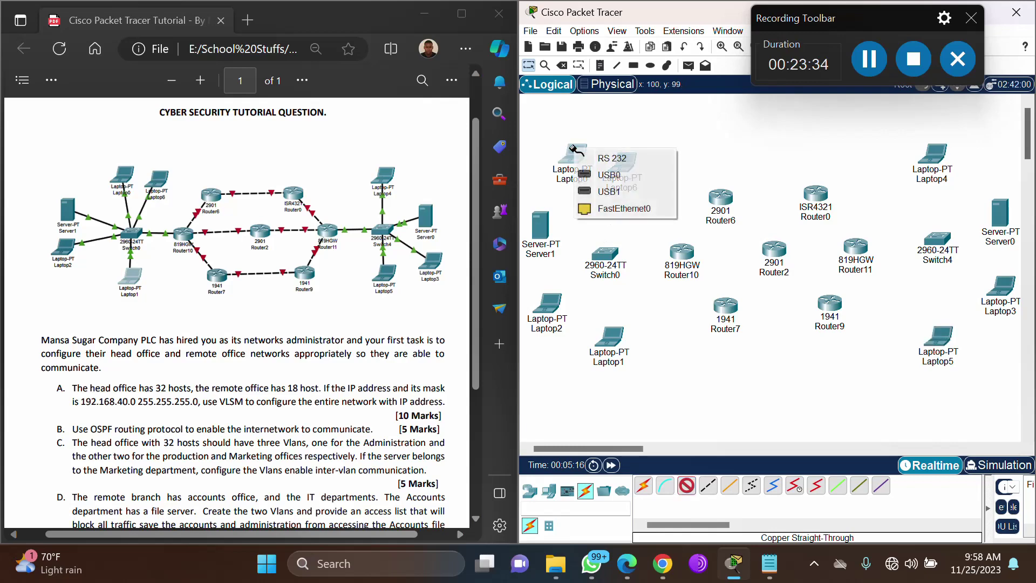
left_click(608, 209)
left_click(603, 254)
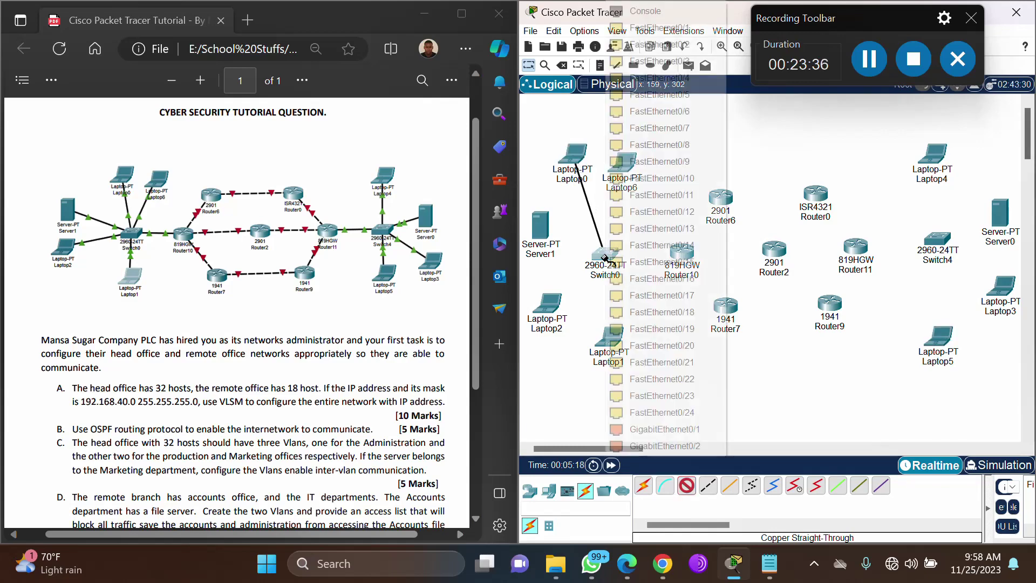
left_click(681, 28)
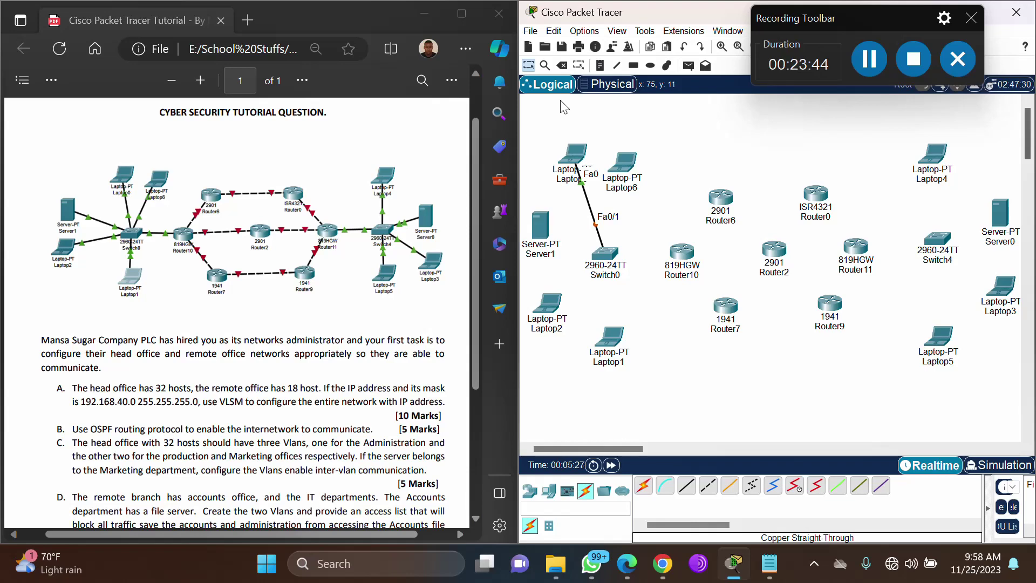
left_click(867, 61)
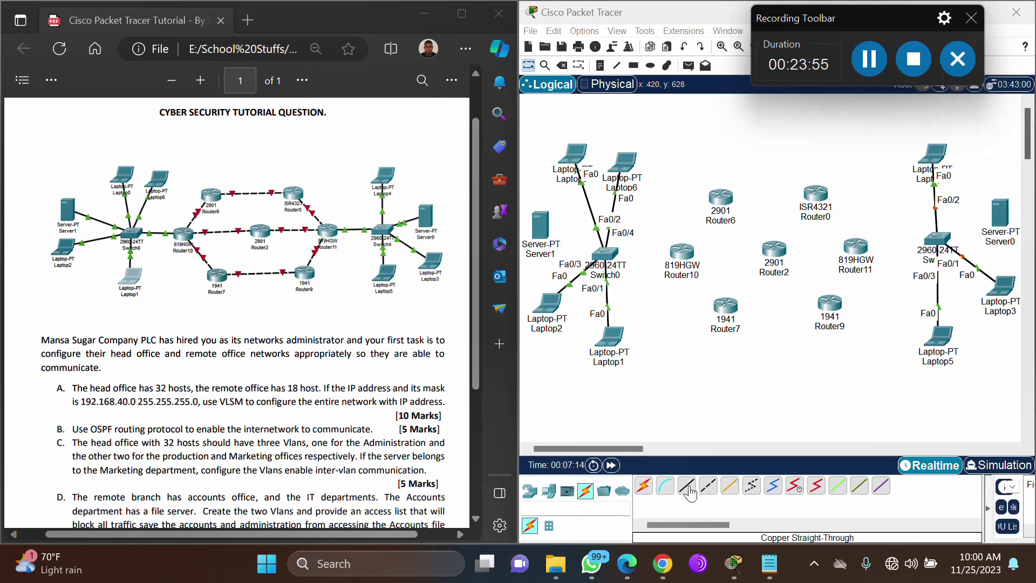
Connect Server1's FastEthernet0 to Switch0's FastEthernet0/5 with another straight-through cable.
left_click(687, 487)
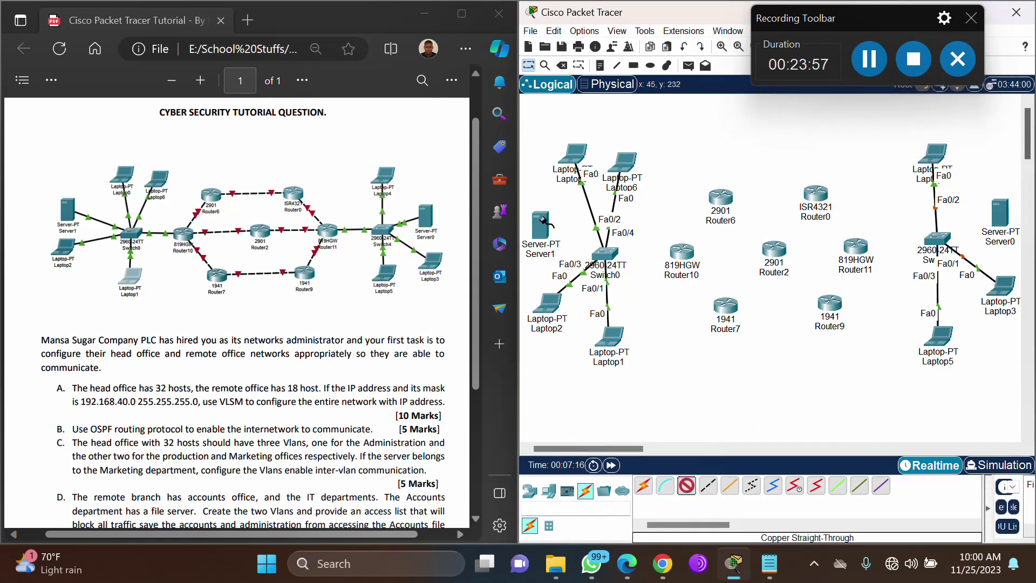
left_click(542, 221)
left_click(588, 230)
left_click(602, 252)
left_click(593, 233)
left_click(602, 253)
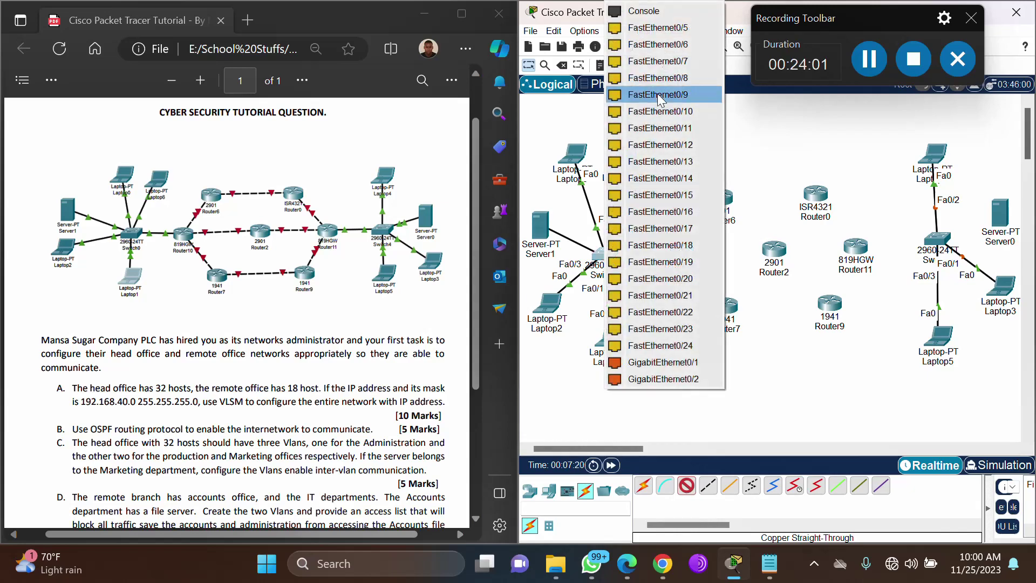
left_click(672, 32)
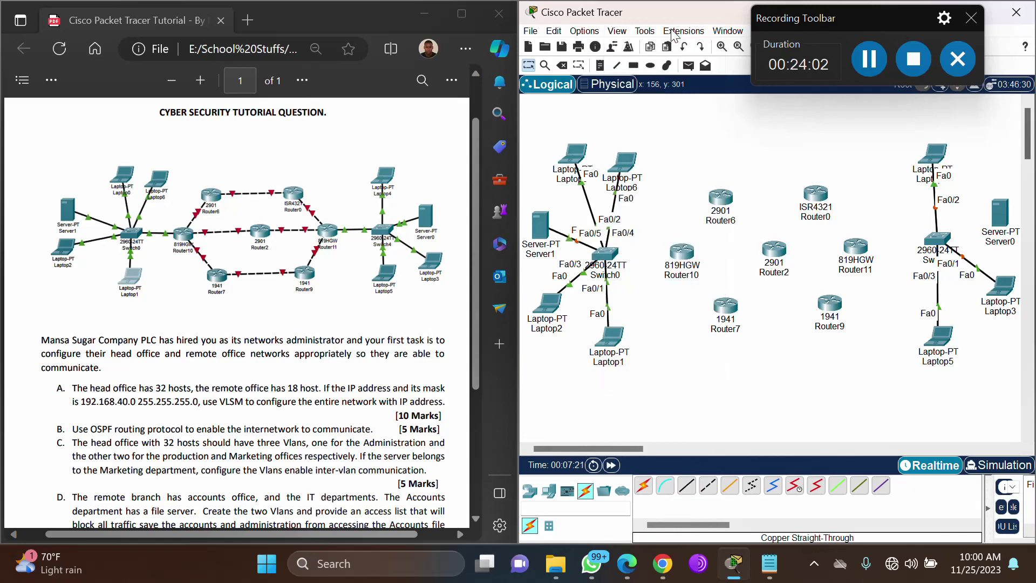
Link Server0's FastEthernet0 to Switch4's FastEthernet0/4 with a straight-through cable.
left_click(690, 487)
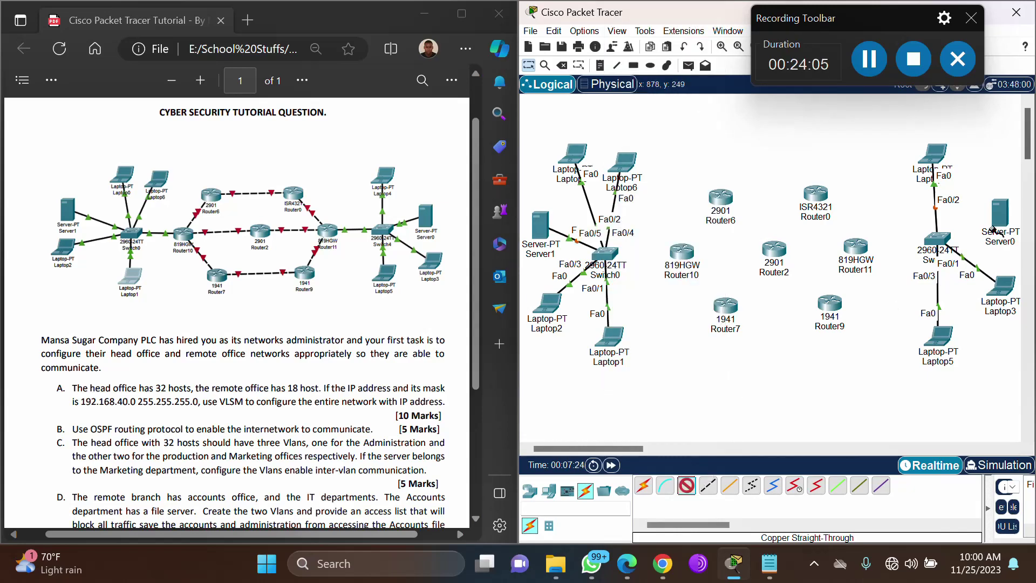
left_click(997, 218)
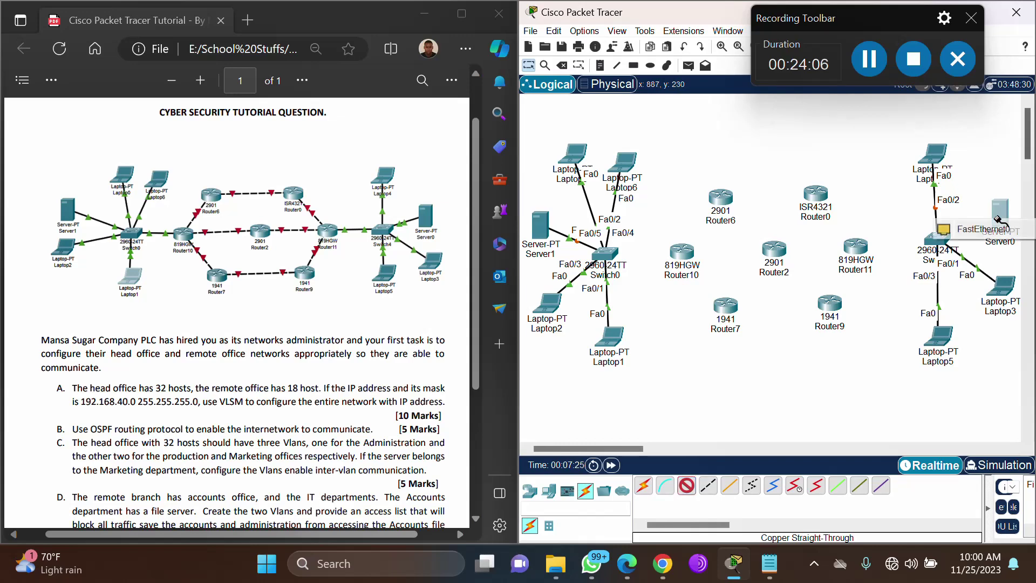
left_click(981, 225)
left_click(938, 240)
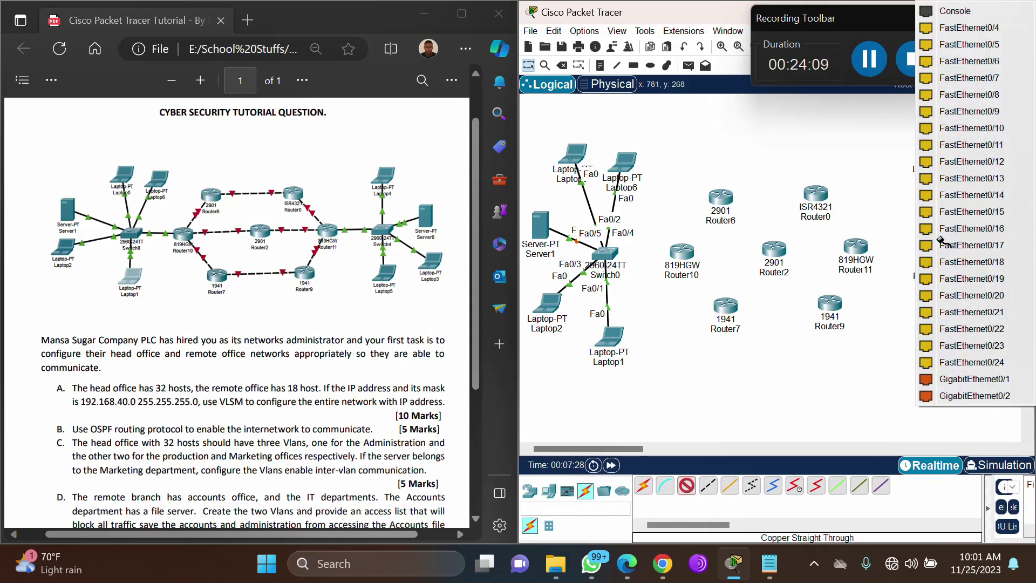
left_click(970, 28)
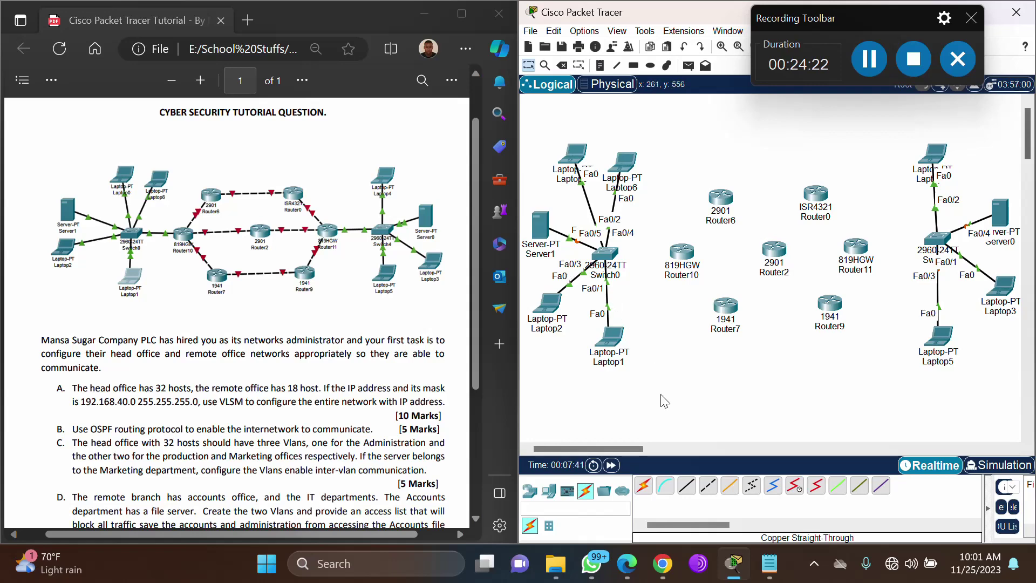
left_click(687, 485)
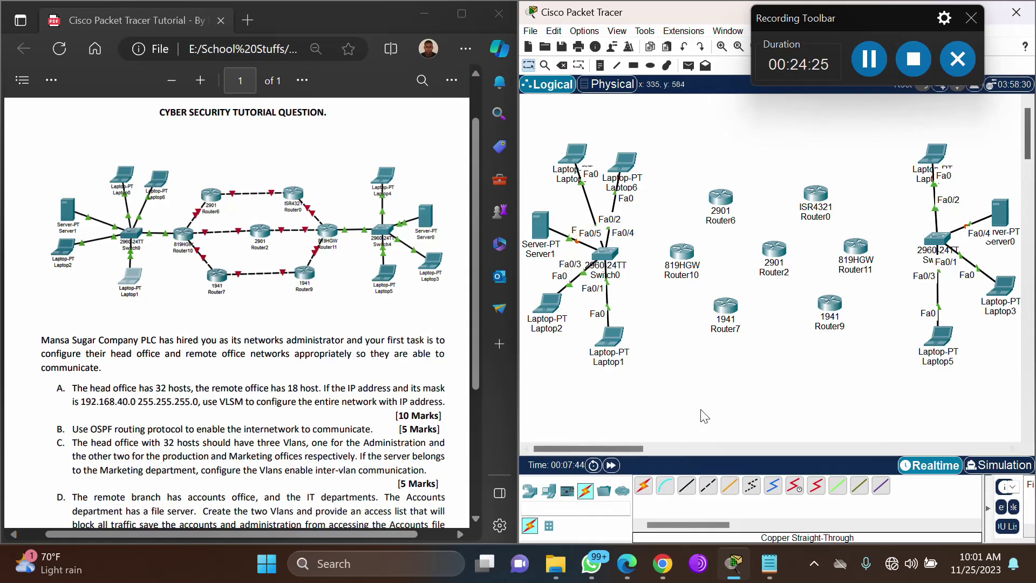
left_click(674, 253)
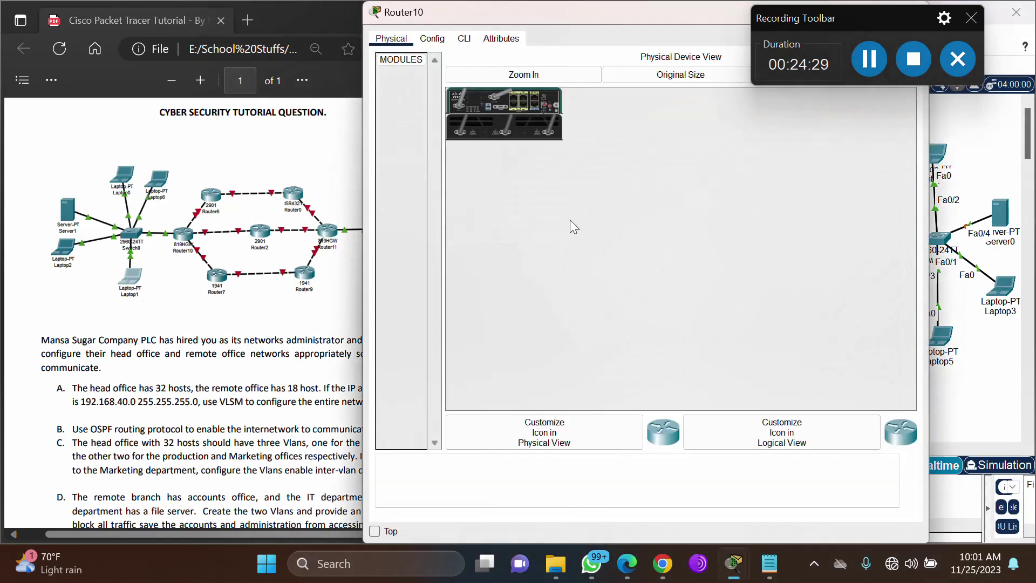
left_click(441, 39)
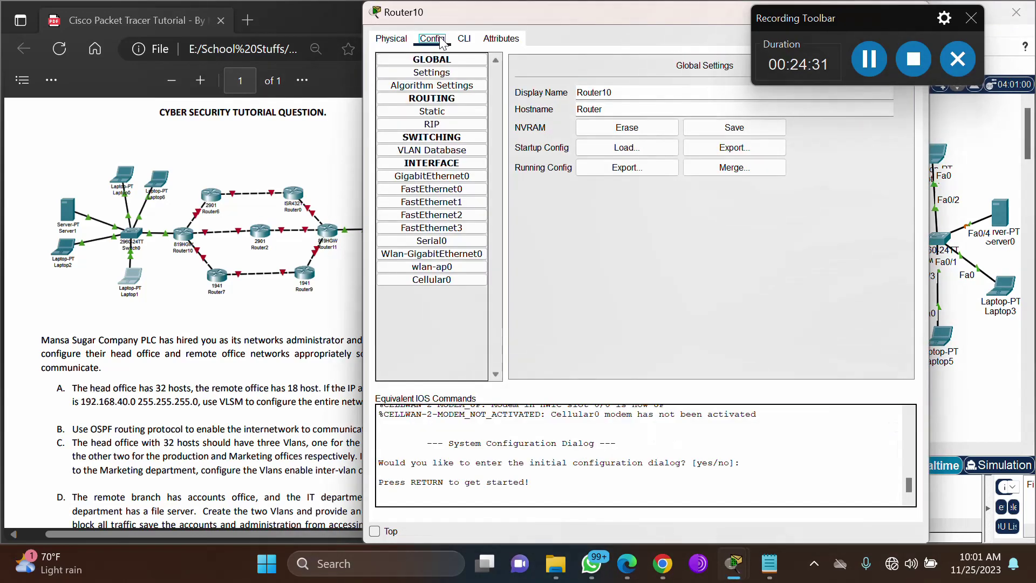
left_click(453, 190)
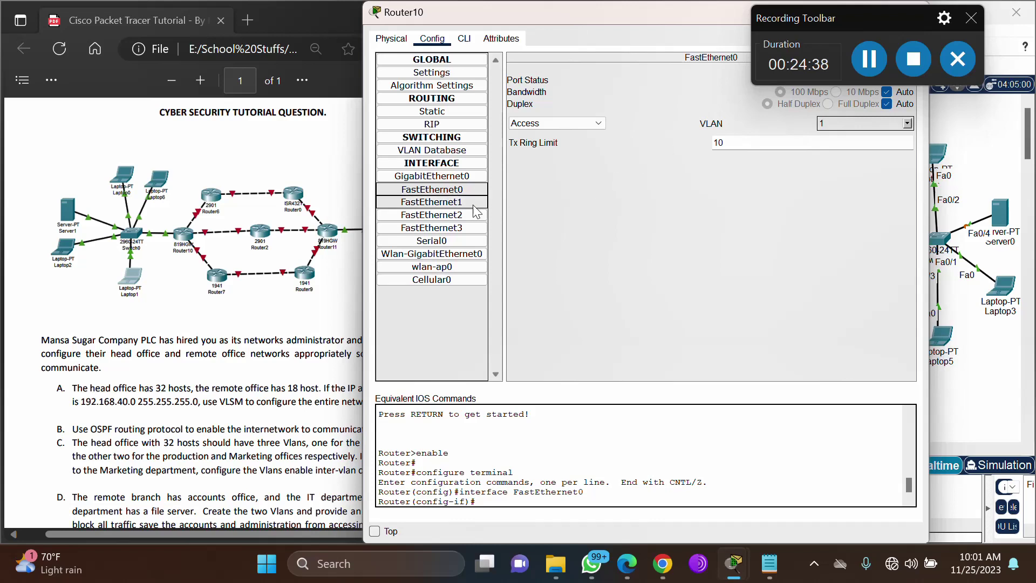
left_click(472, 203)
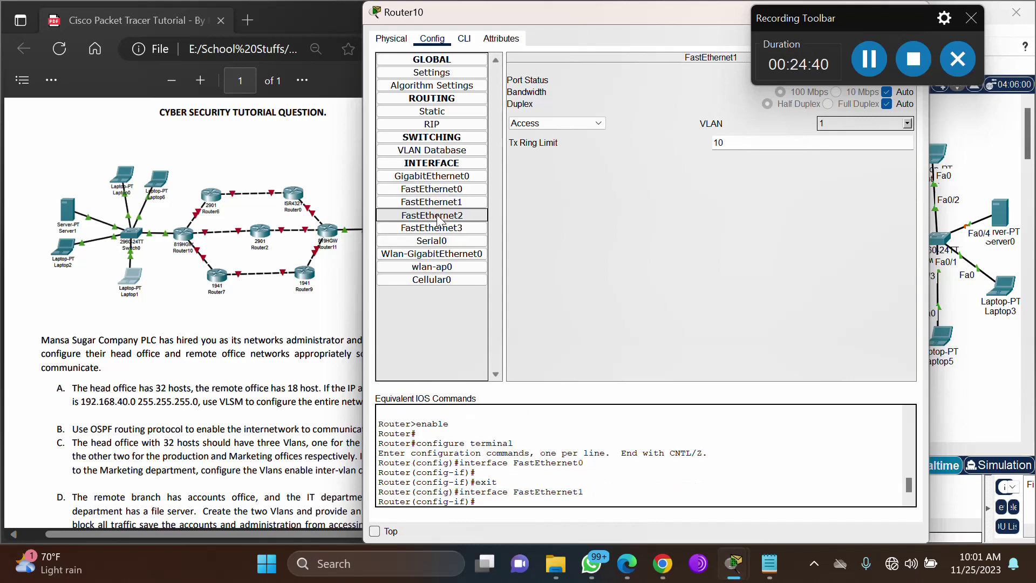
left_click(439, 216)
left_click(450, 232)
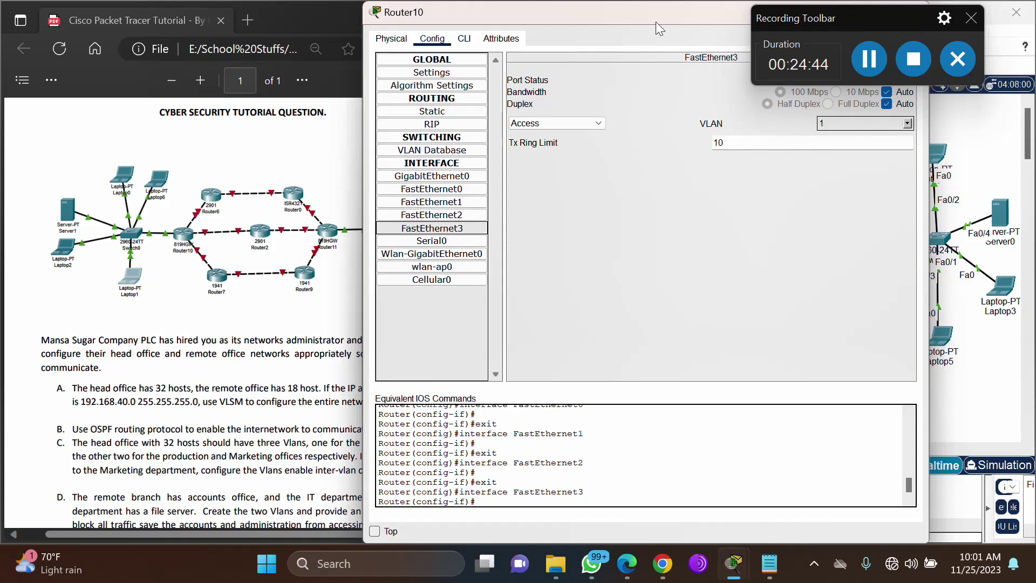
left_click_drag(644, 8, 468, 79)
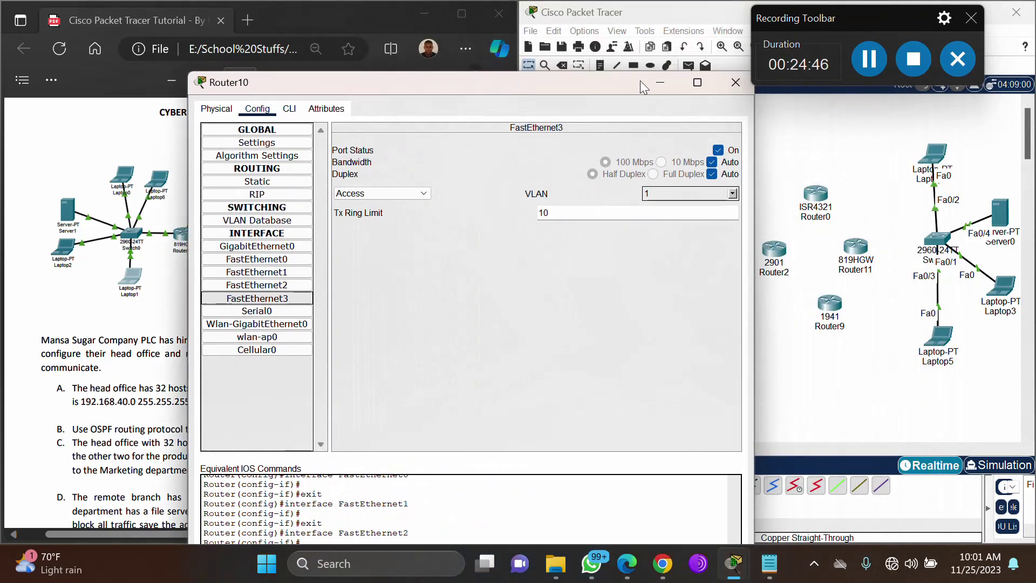
left_click(734, 83)
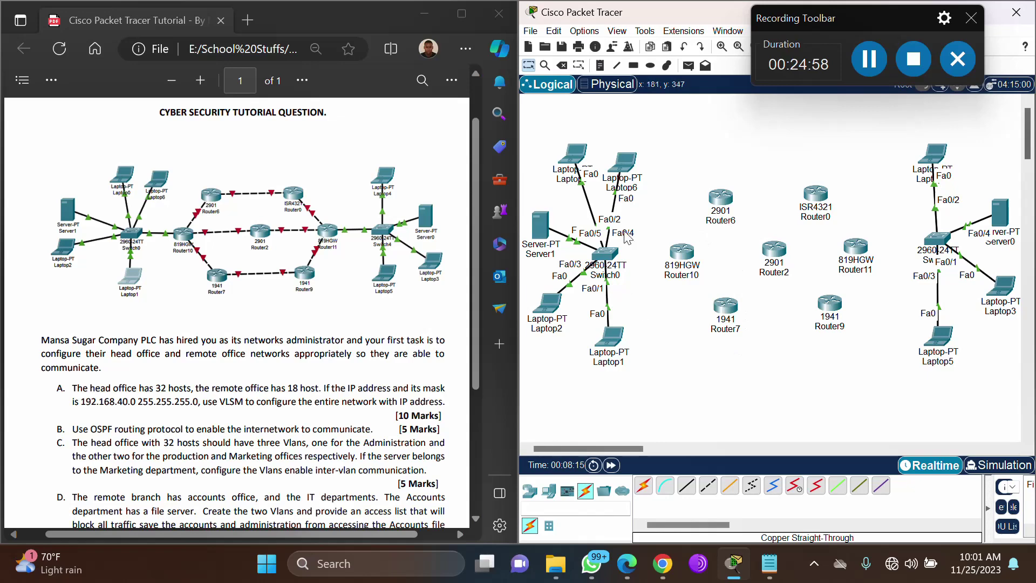
Delete the old Router10 and Router11 from the topology.
left_click(564, 67)
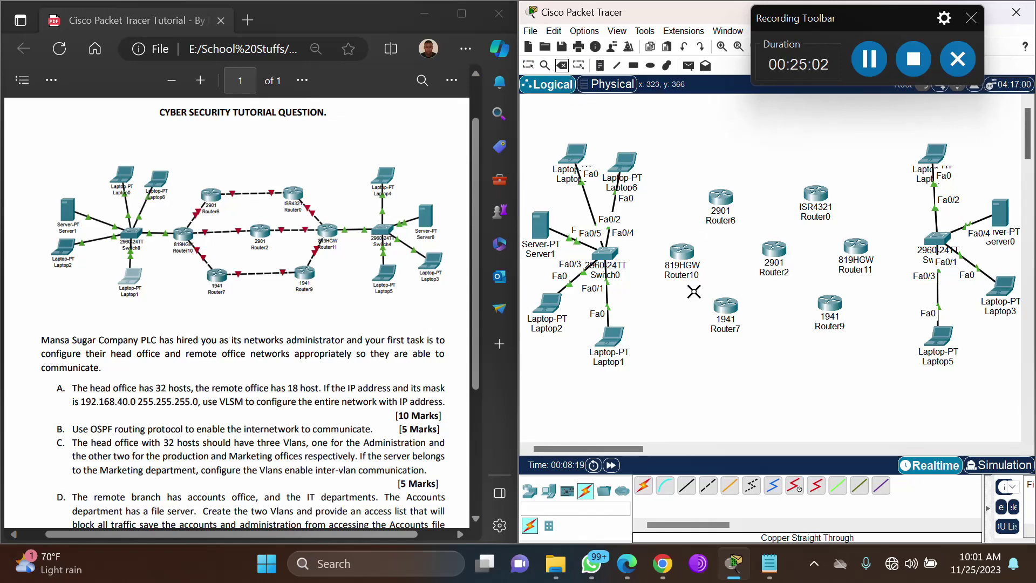
left_click(682, 258)
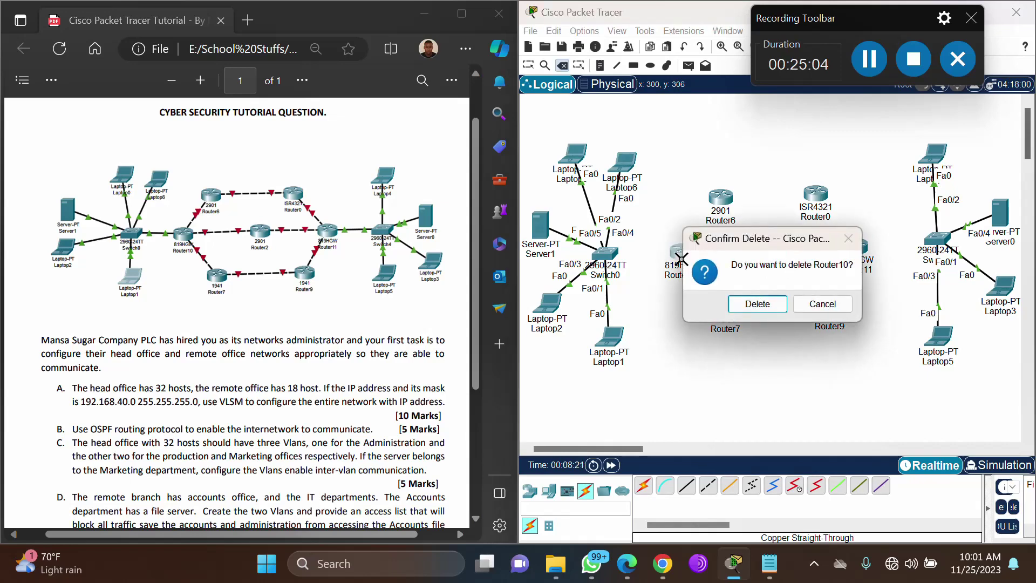
left_click(761, 304)
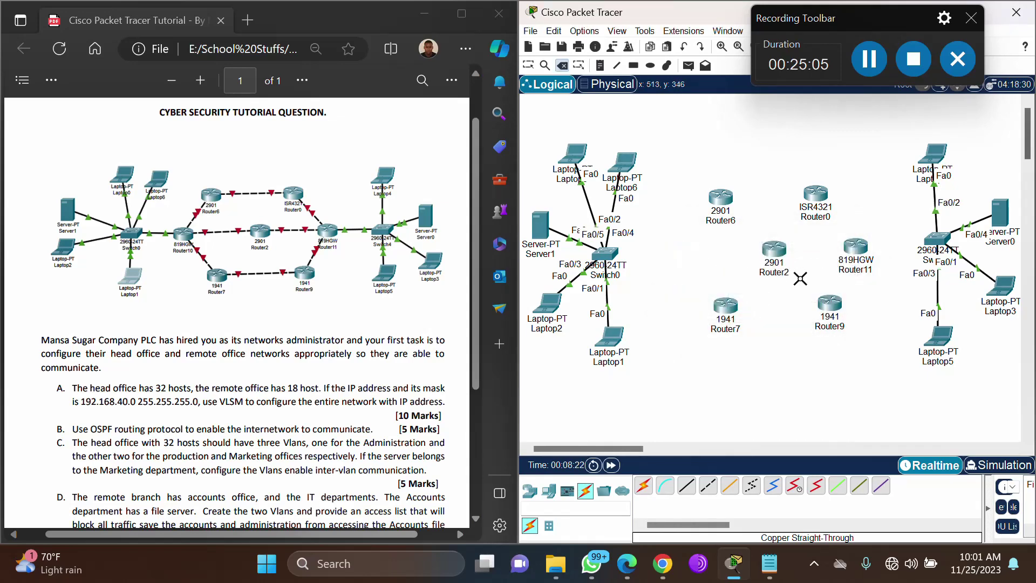
left_click(853, 249)
left_click(758, 304)
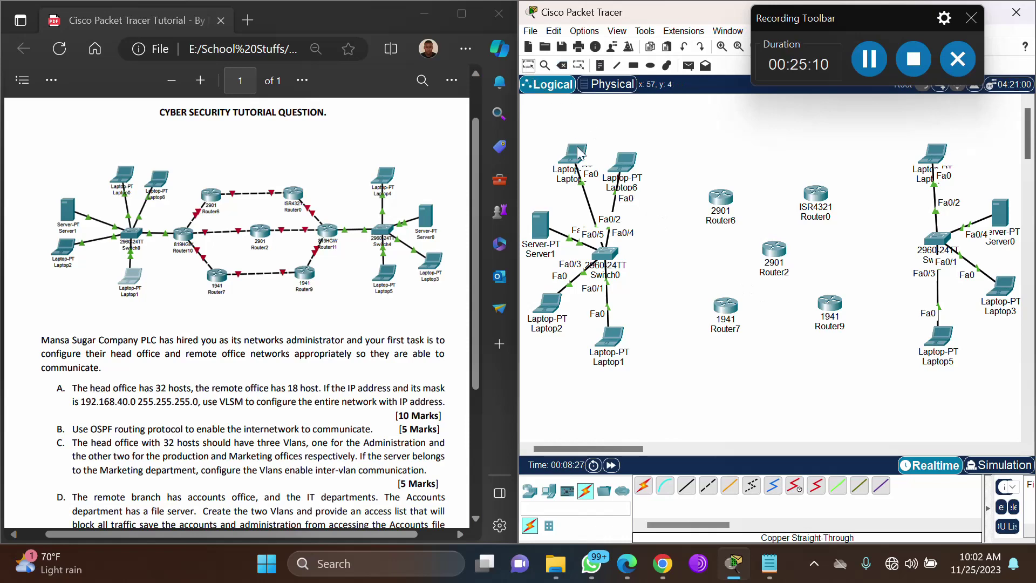
Place two Router-PT devices in their spots, name them Router10 and Router11, and open Router10.
left_click(529, 490)
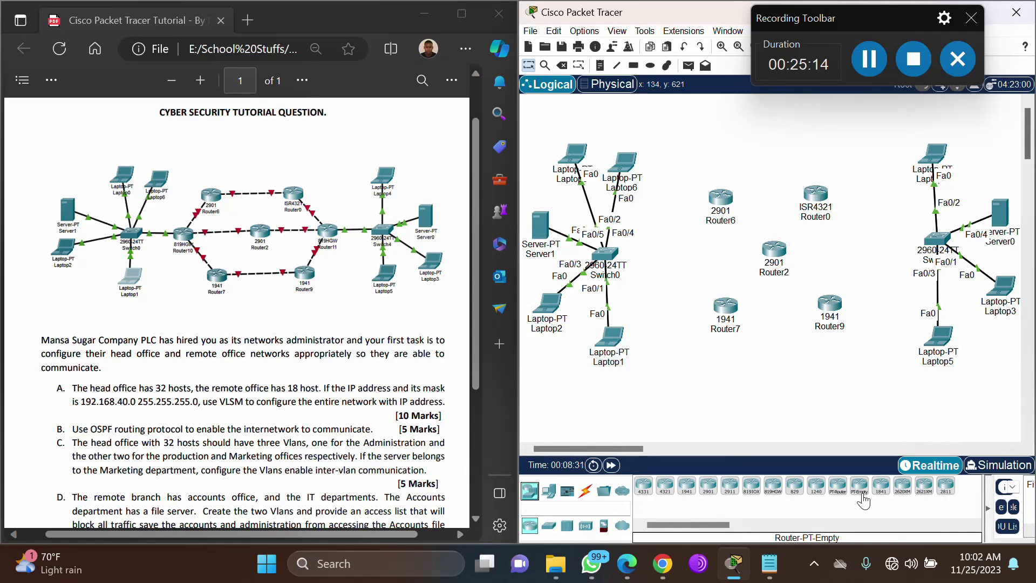
left_click_drag(837, 486, 692, 305)
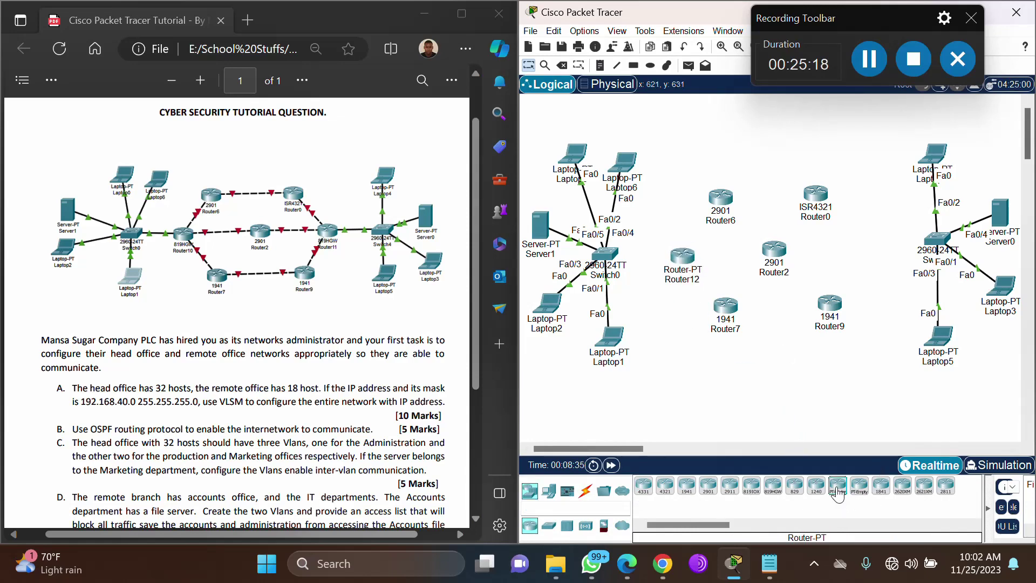
left_click_drag(838, 486, 854, 259)
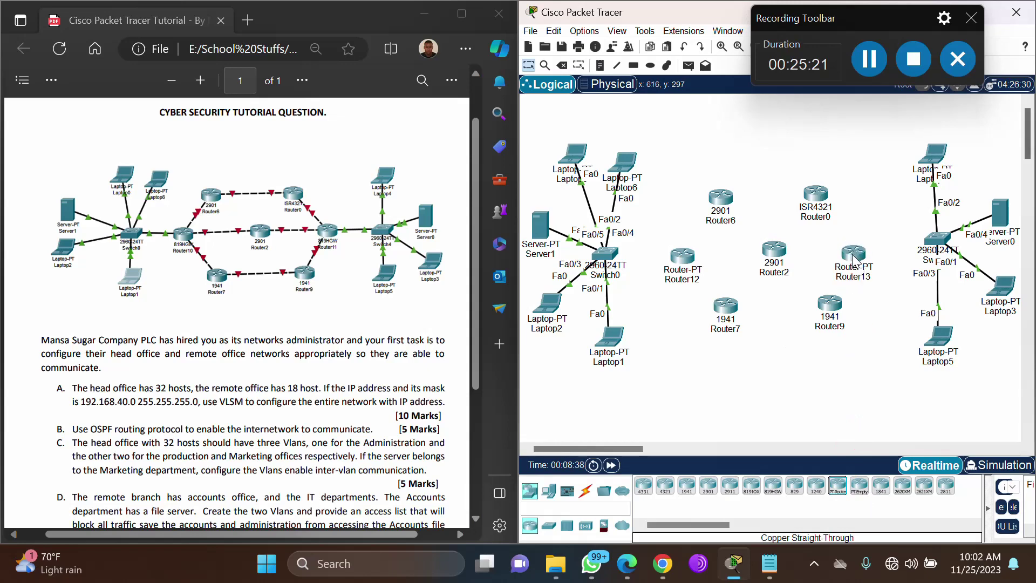
left_click(691, 279)
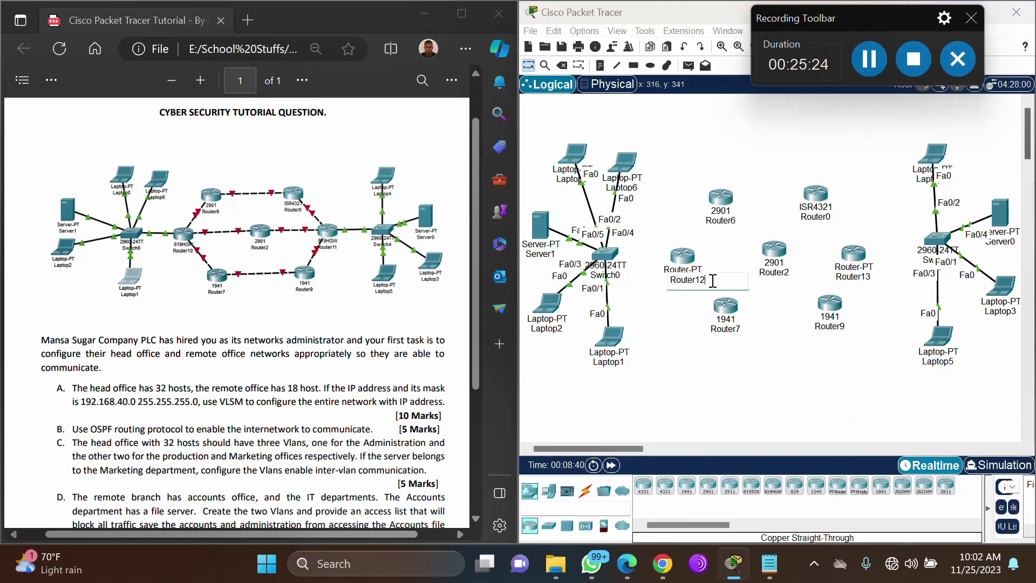
key("Return")
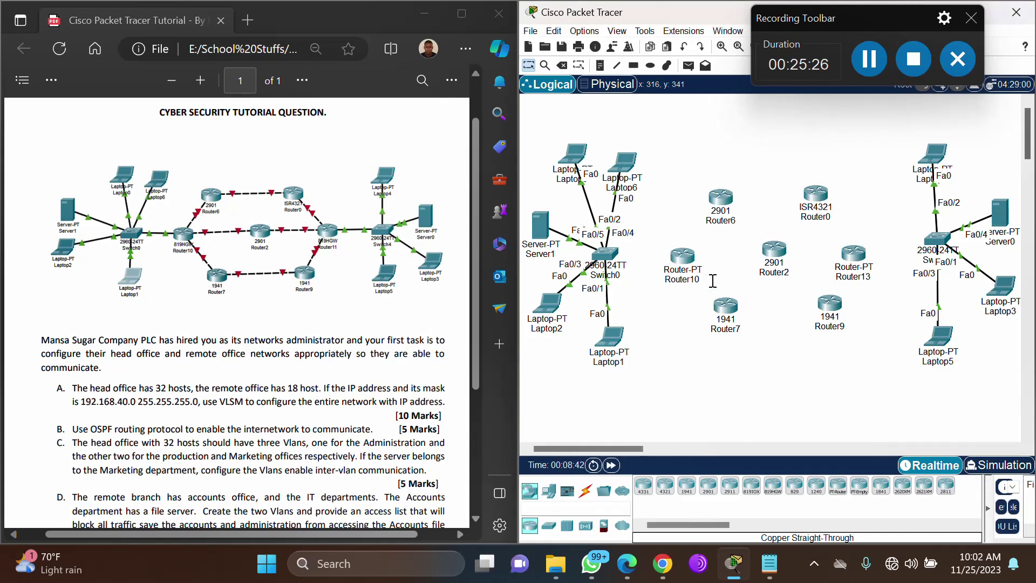
left_click(866, 277)
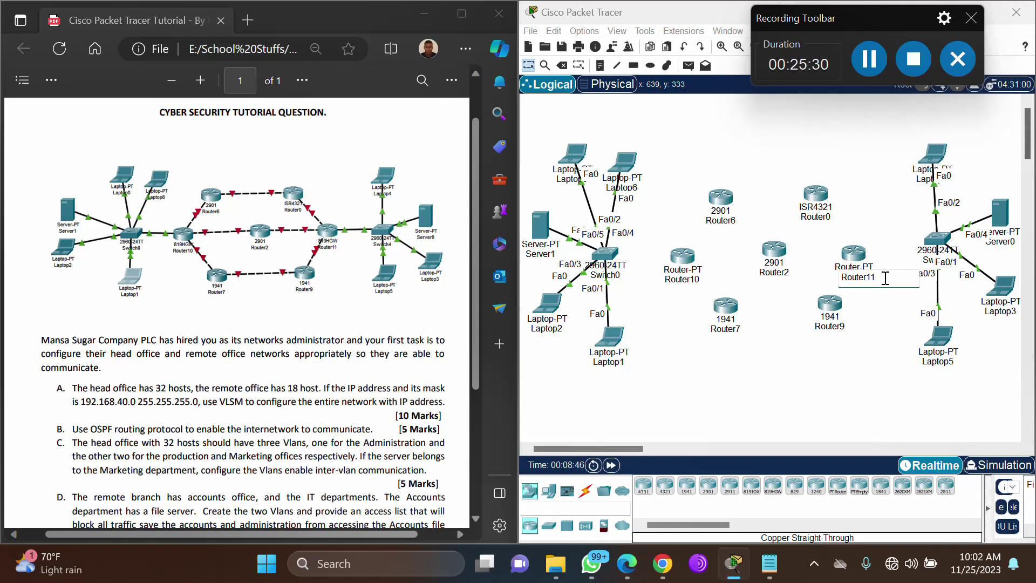
key("Return")
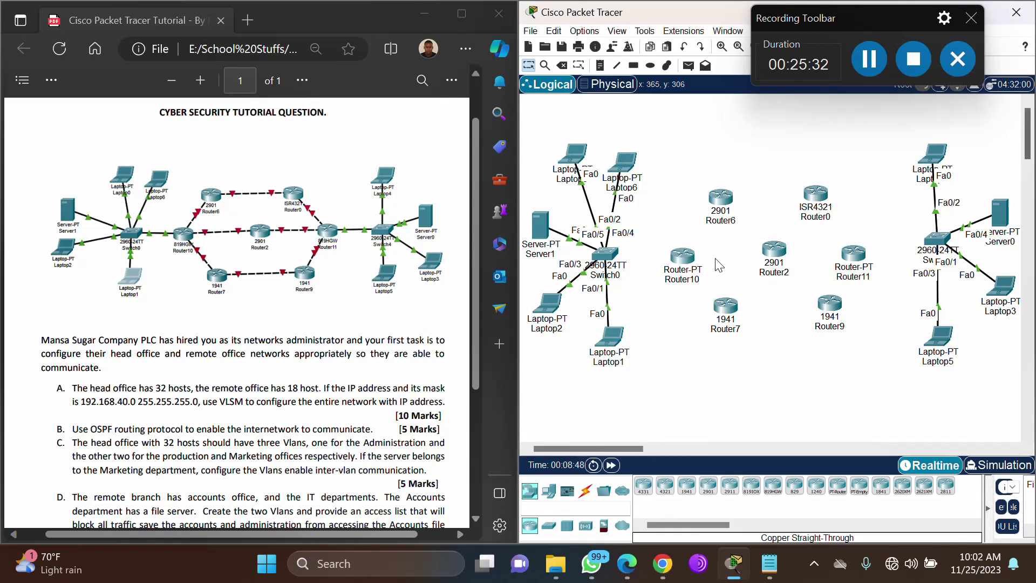
left_click(686, 259)
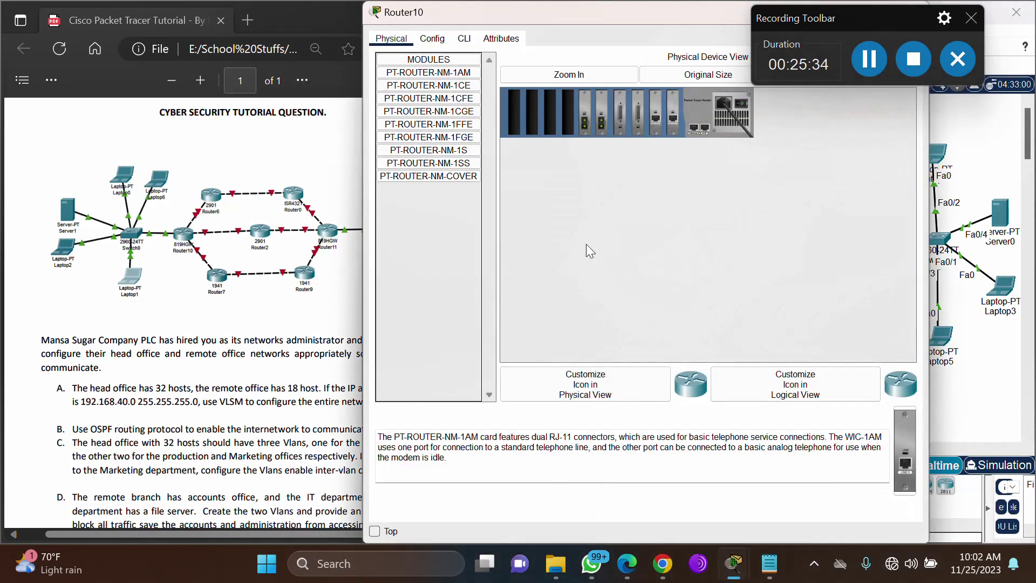
Check Router10's interface list on its Config page, then close the device window.
left_click(437, 44)
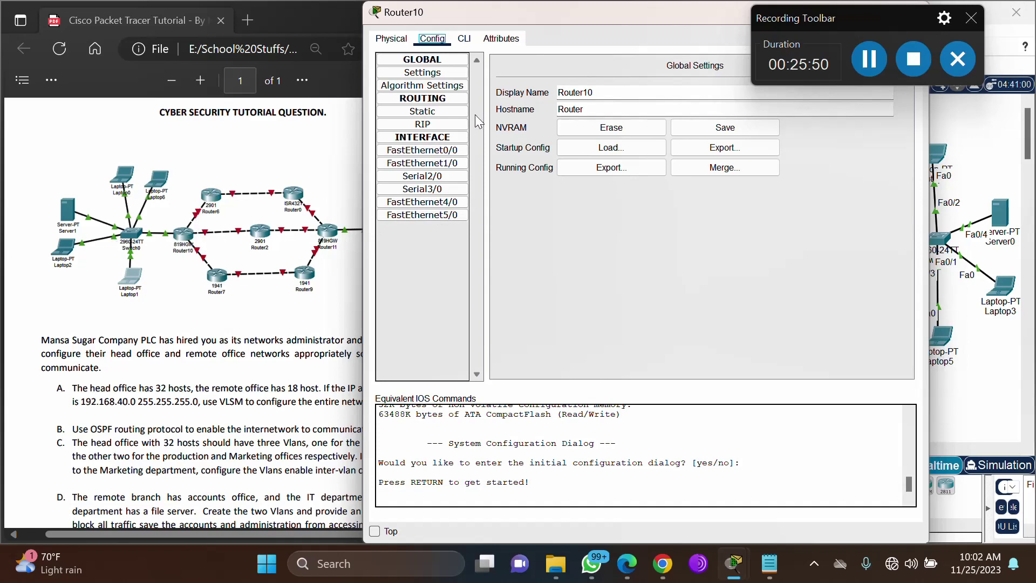
left_click_drag(570, 8, 390, 65)
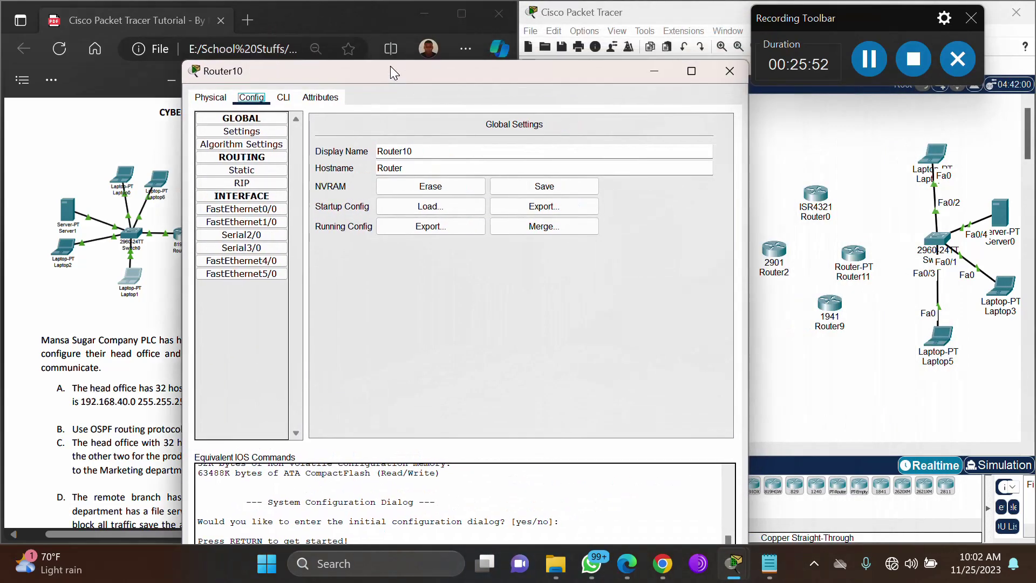
left_click(726, 73)
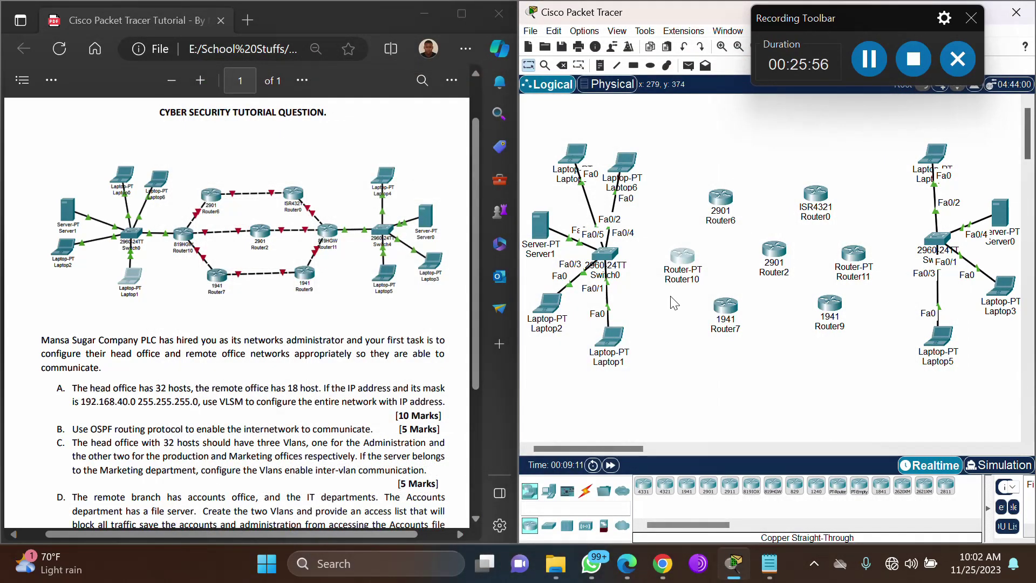
left_click(585, 491)
left_click(689, 489)
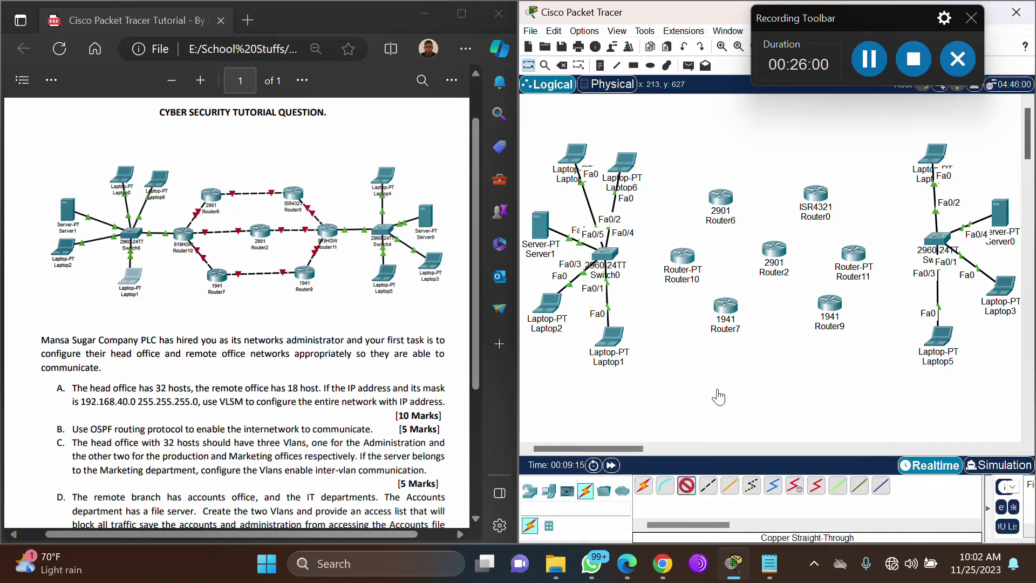
left_click(677, 257)
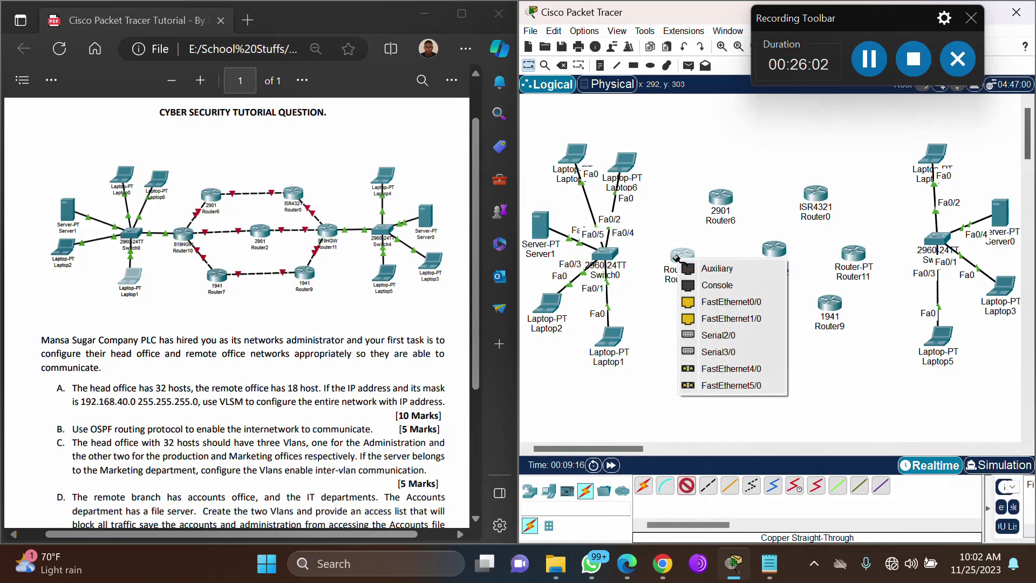
left_click(723, 370)
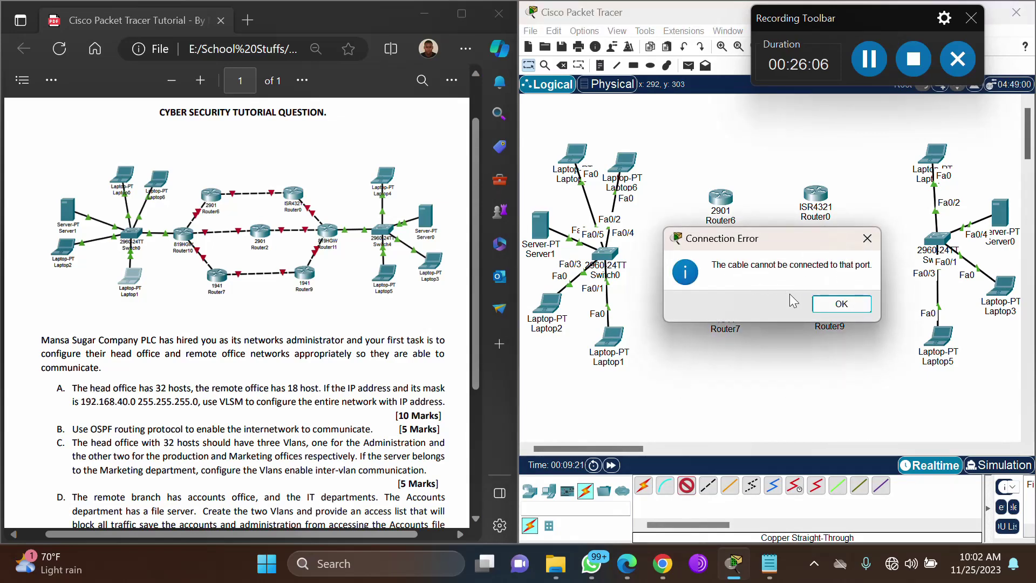
left_click(842, 304)
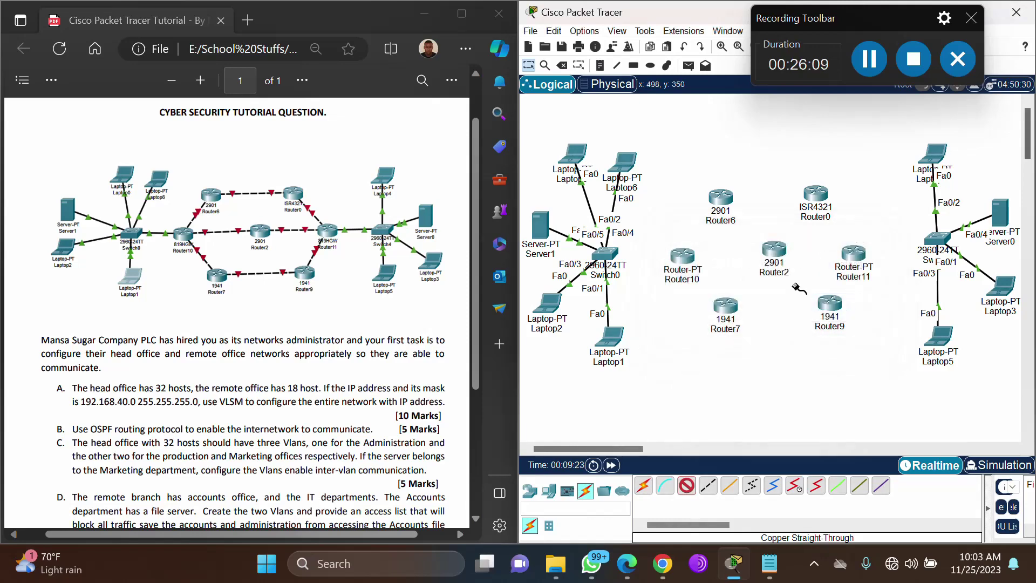
left_click(529, 66)
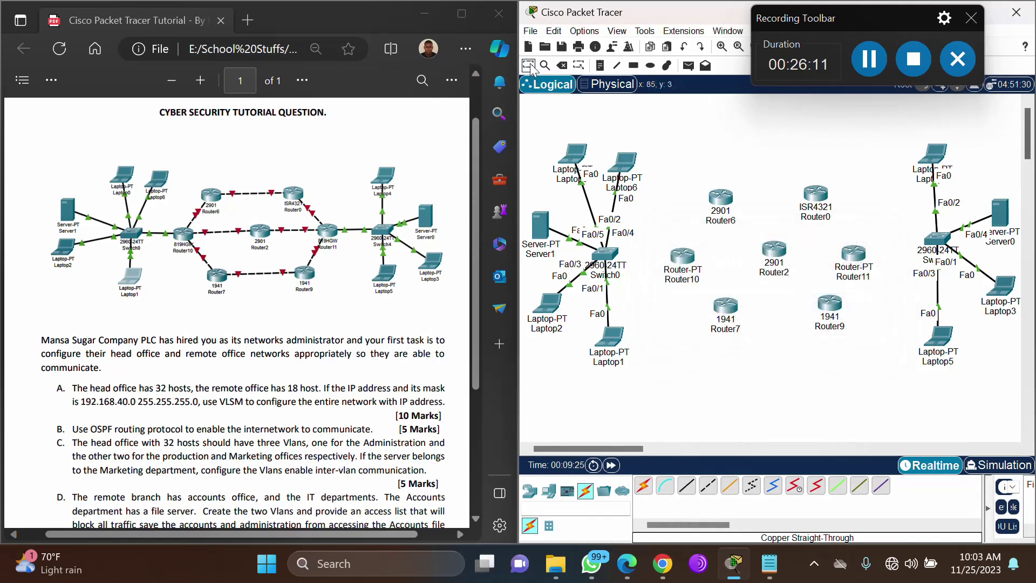
Power off Router10, install the PT-ROUTER-NM-1CFE module in an empty slot, and close its window.
left_click(686, 251)
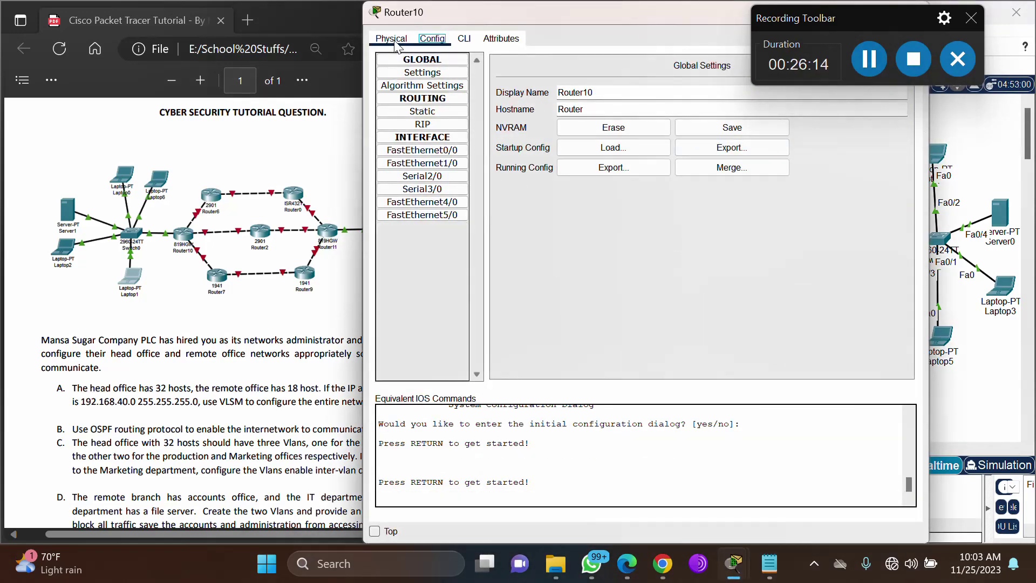
left_click(392, 38)
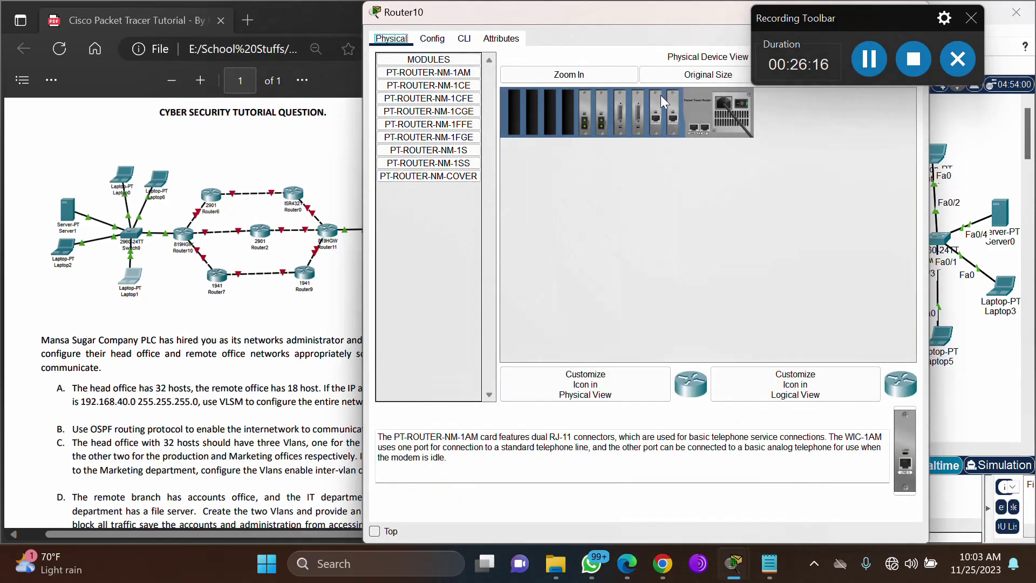
left_click(743, 102)
left_click(450, 99)
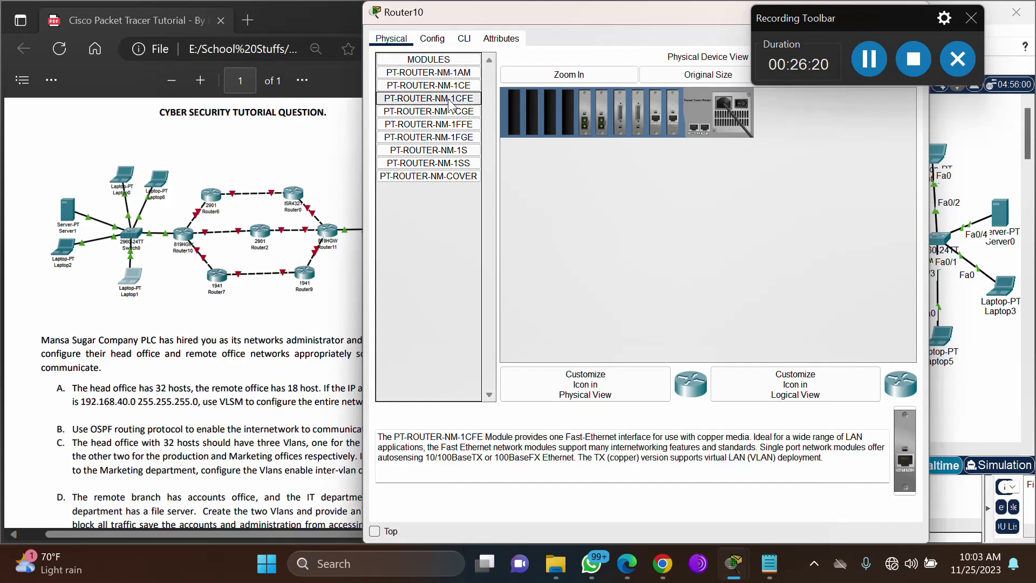
left_click_drag(449, 100, 563, 105)
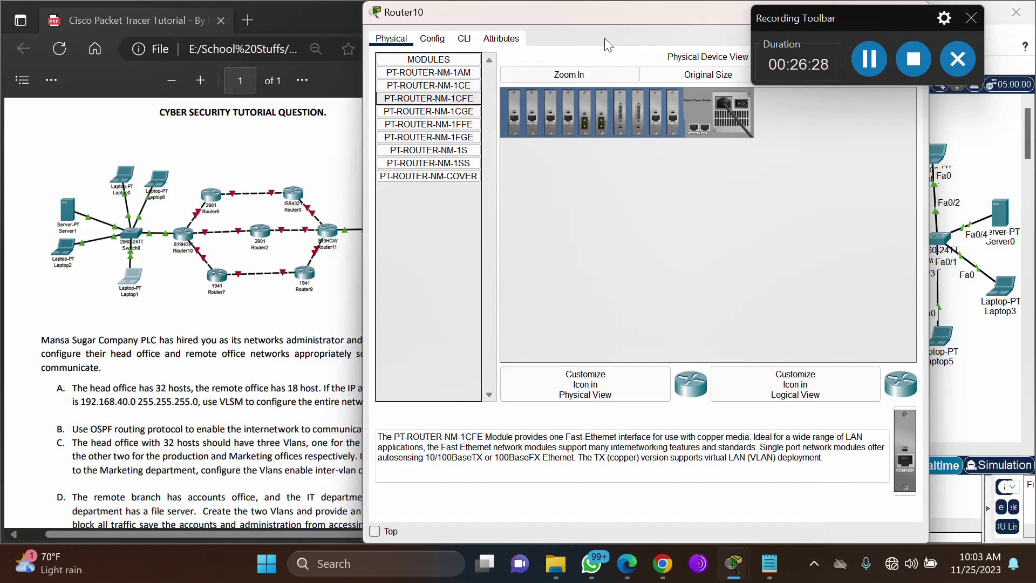
left_click_drag(601, 13, 373, 61)
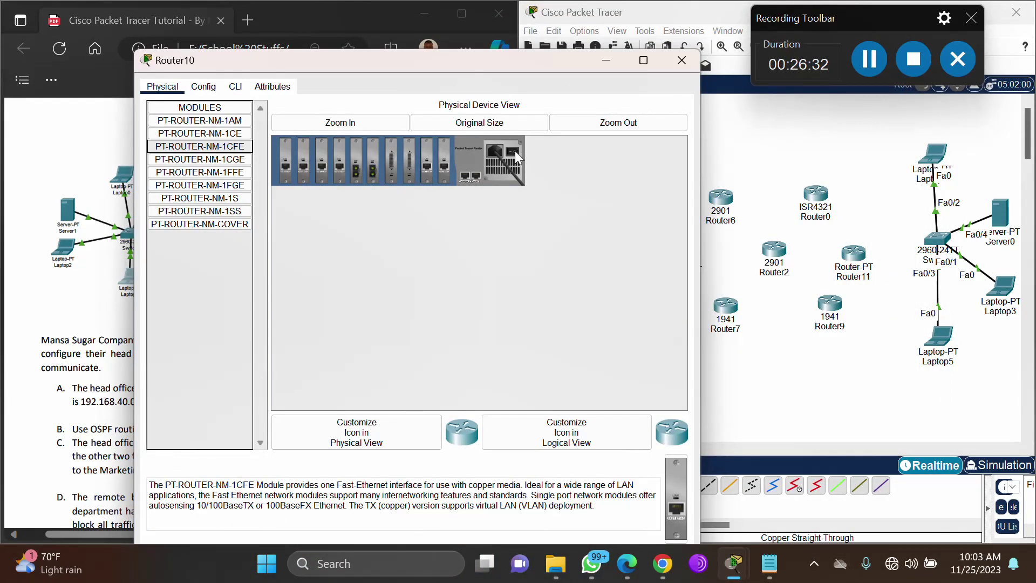
left_click(682, 60)
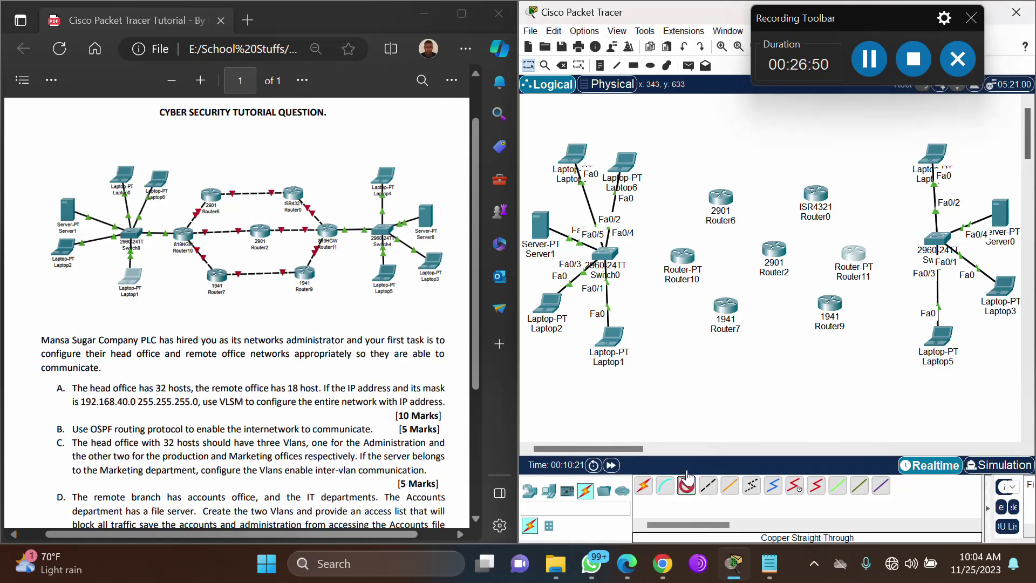
Cable Router10's FastEthernet1/0 to a free Switch0 port with a straight-through copper link.
left_click(687, 487)
left_click(677, 257)
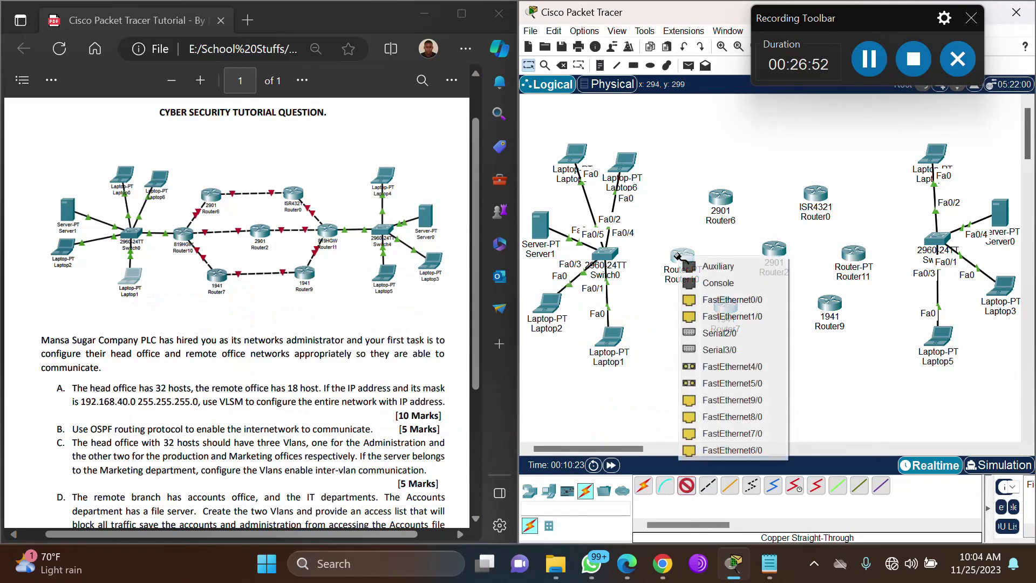
left_click(727, 323)
left_click(602, 254)
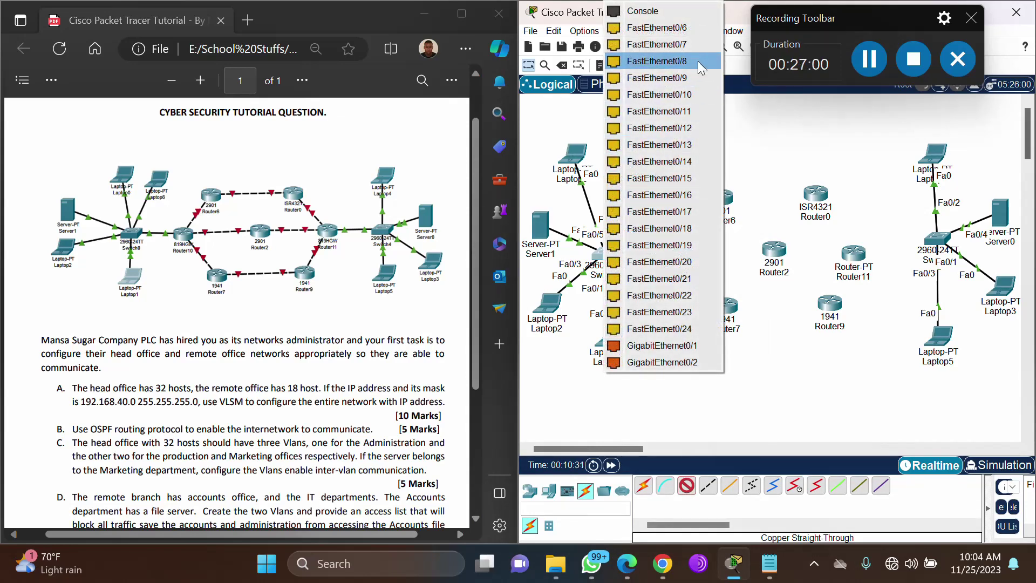
left_click(758, 139)
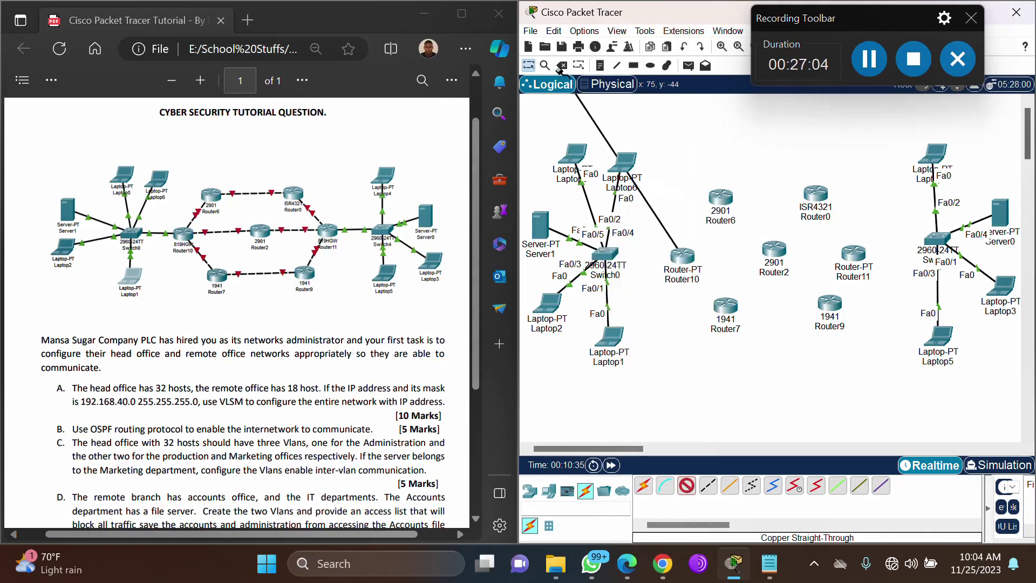
left_click(864, 72)
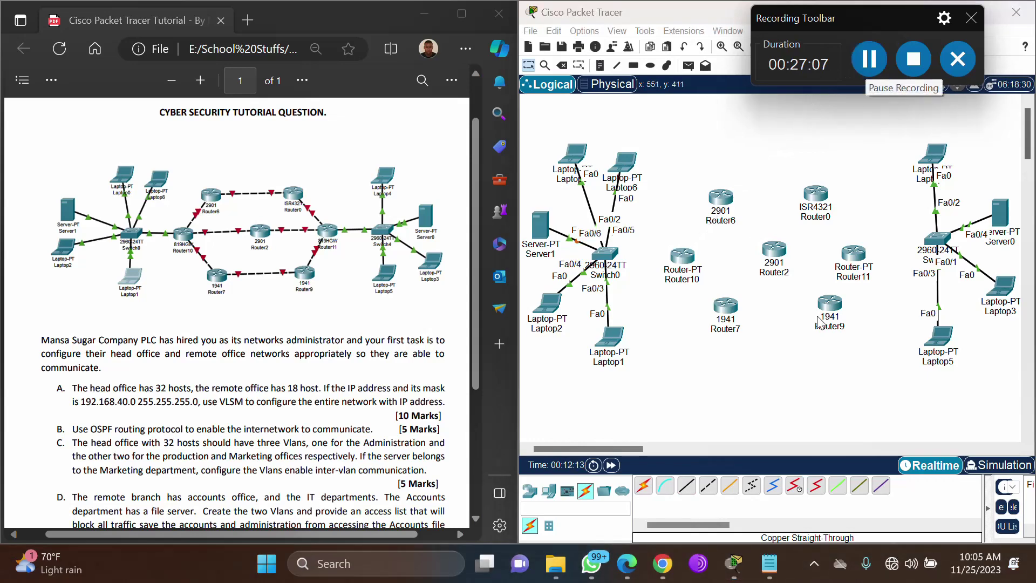
left_click(688, 489)
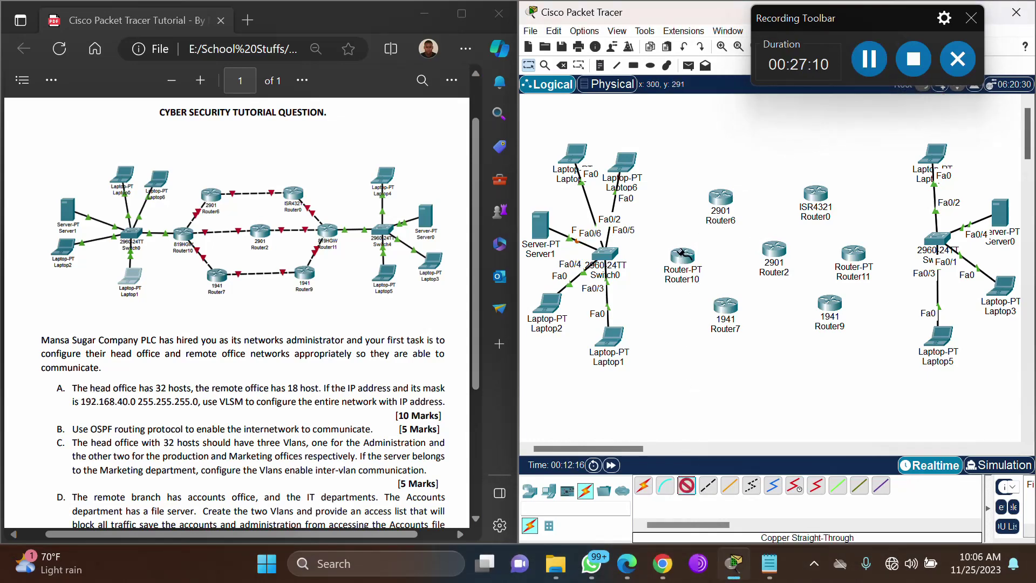
left_click(682, 254)
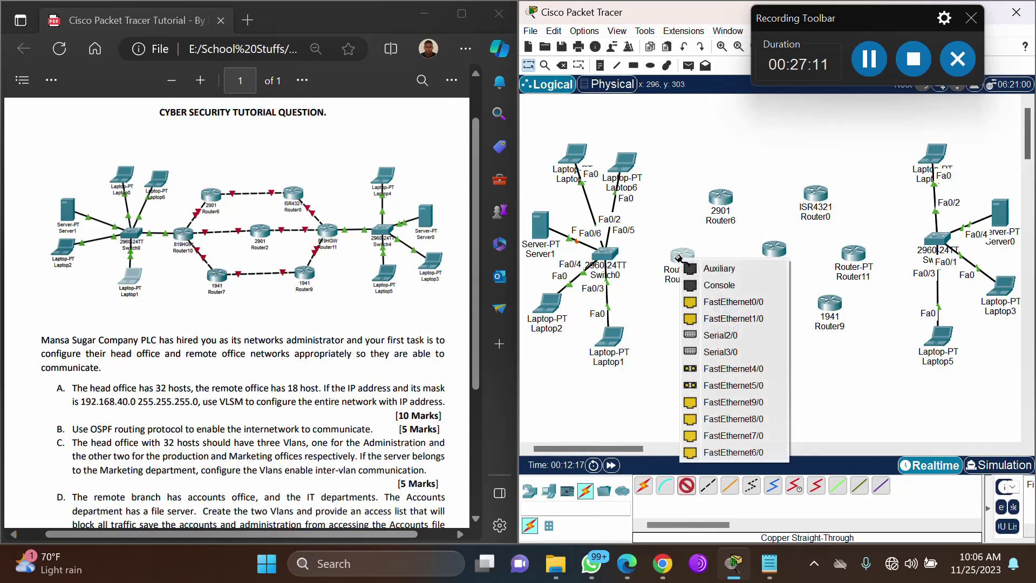
left_click(734, 319)
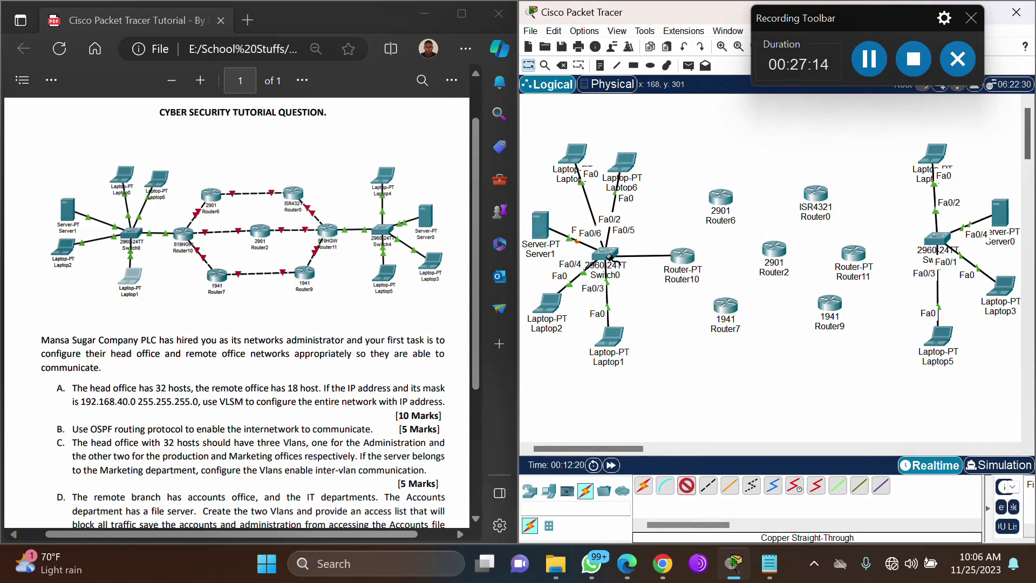
left_click(608, 256)
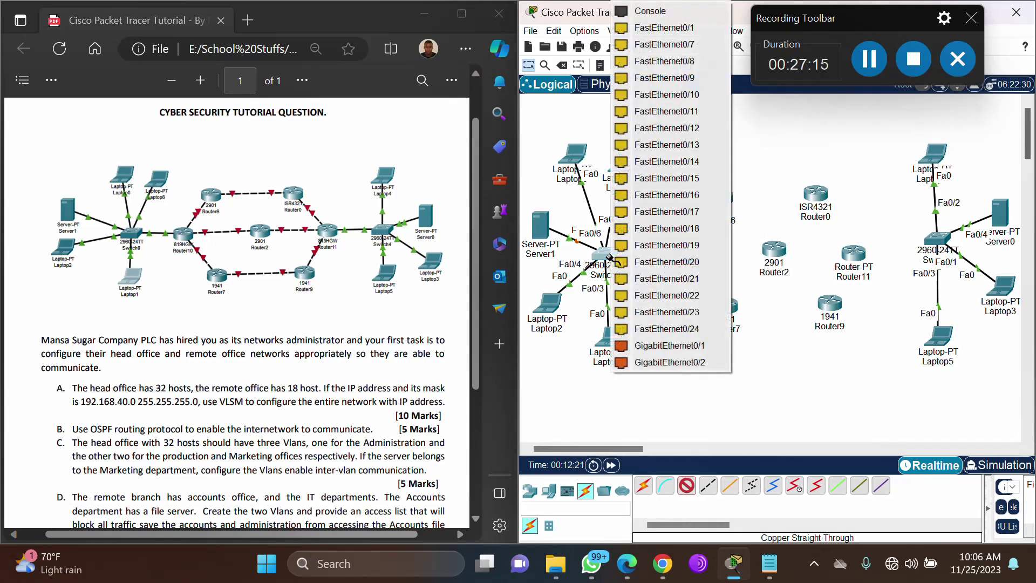
left_click(691, 28)
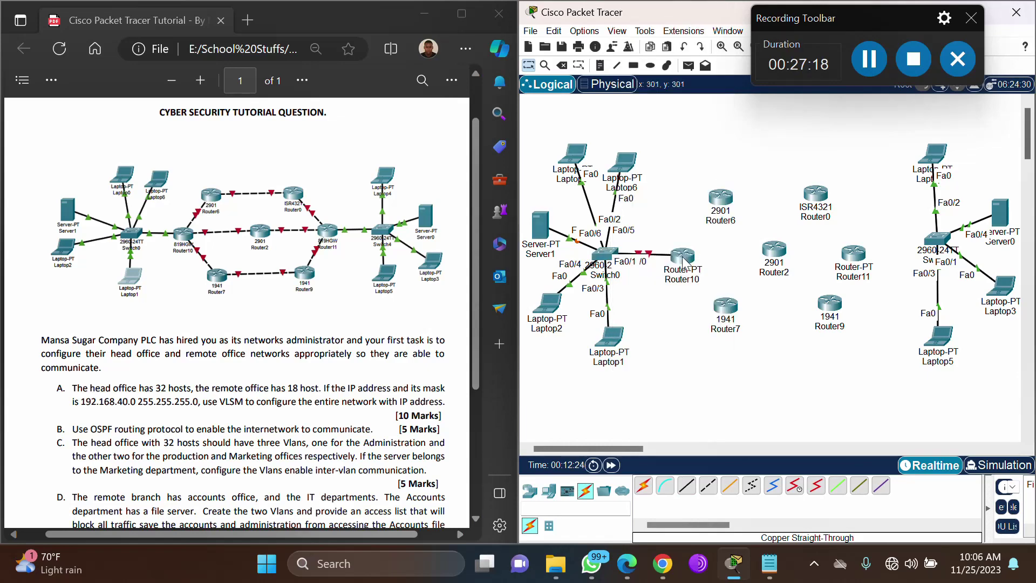
left_click_drag(685, 261, 687, 259)
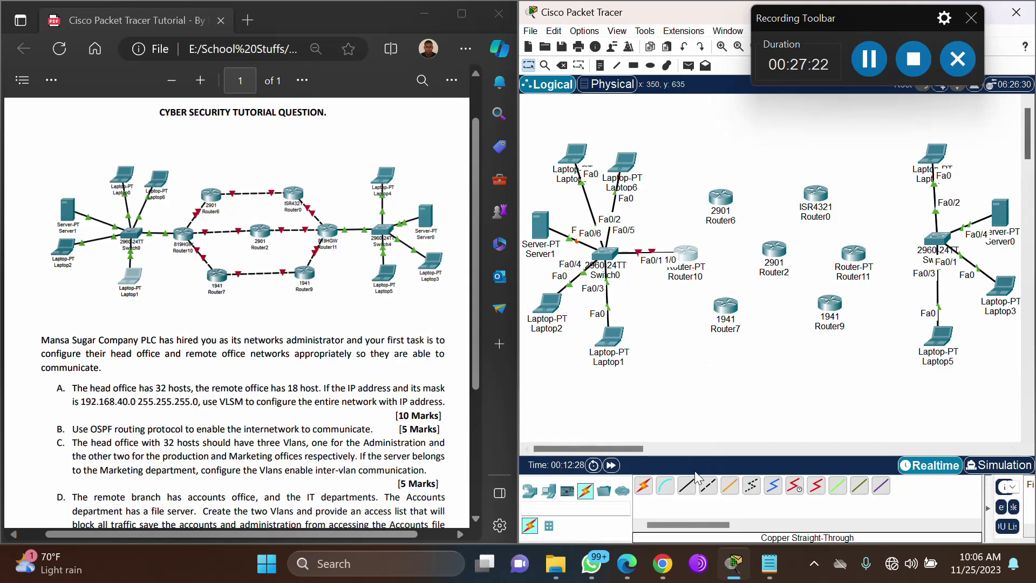
Cable Router11's FastEthernet1/0 to Switch4's FastEthernet0/1 with a straight-through copper link.
left_click(686, 487)
left_click(859, 251)
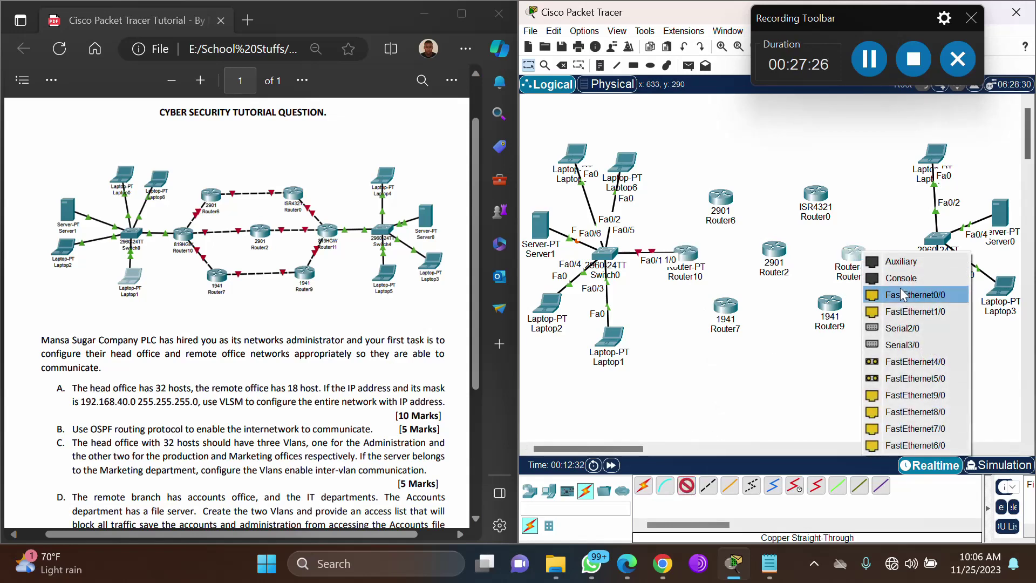
left_click(913, 311)
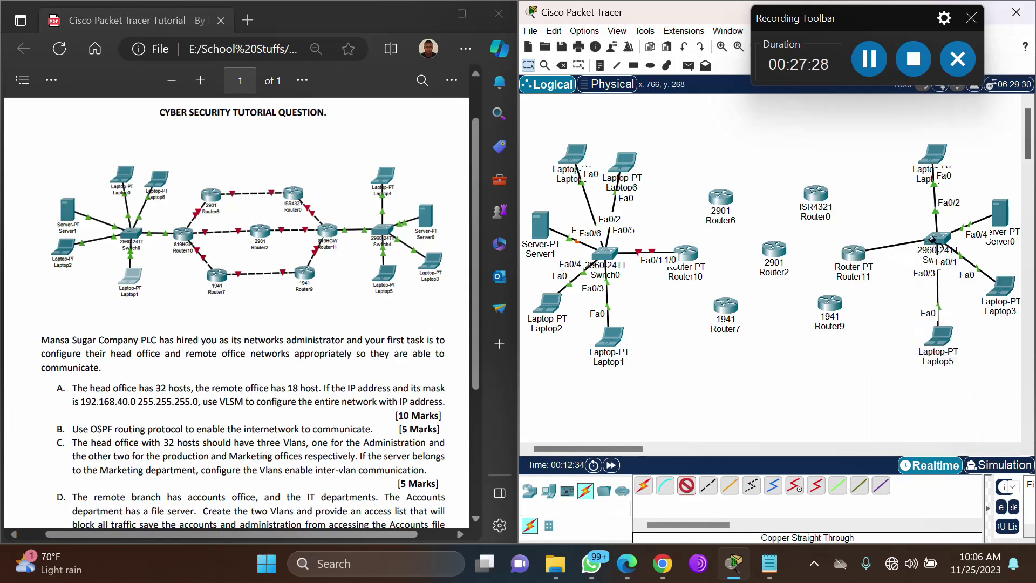
left_click(937, 239)
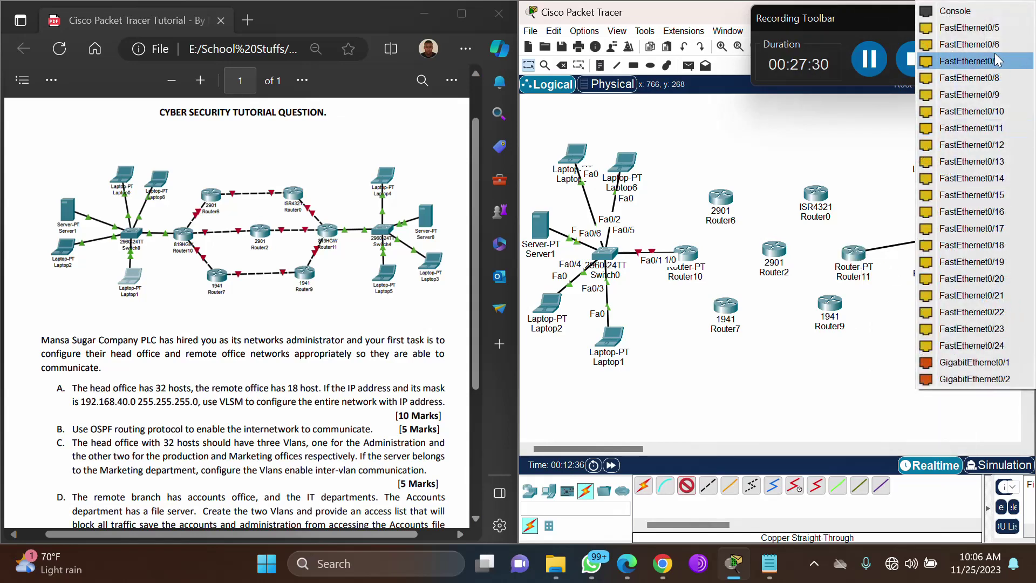
left_click(870, 62)
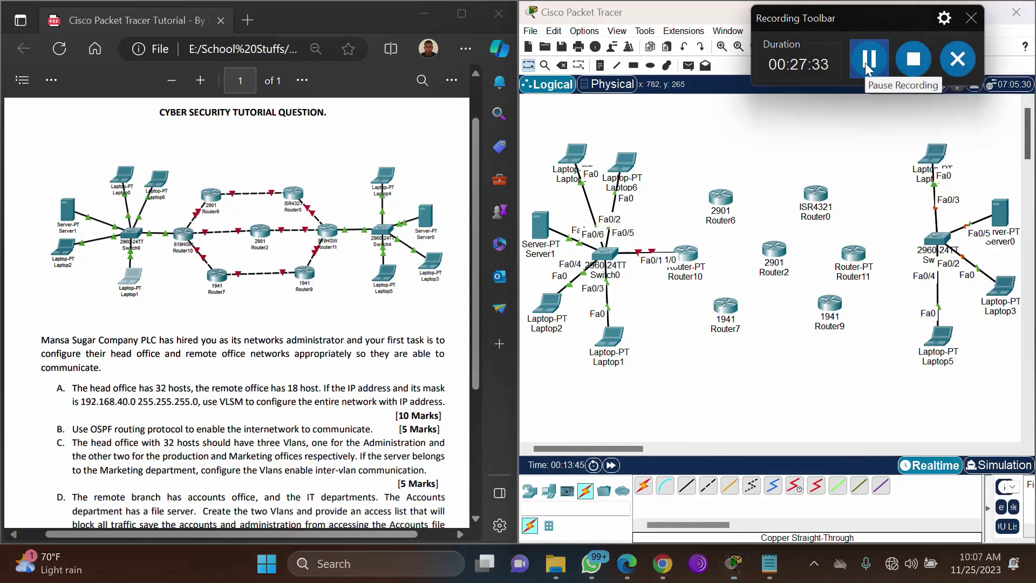
left_click(687, 485)
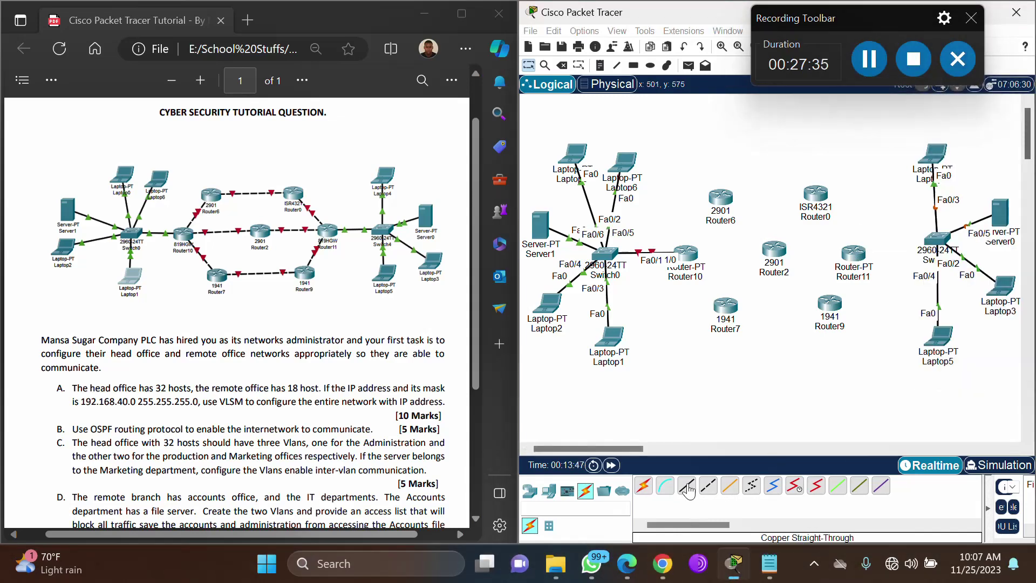
left_click(852, 256)
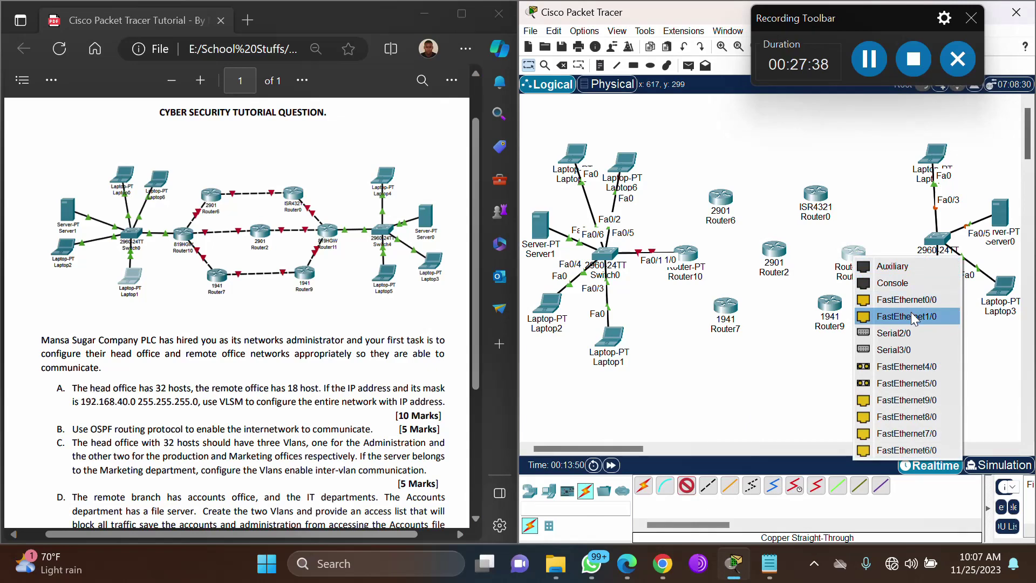
left_click(912, 316)
left_click(938, 240)
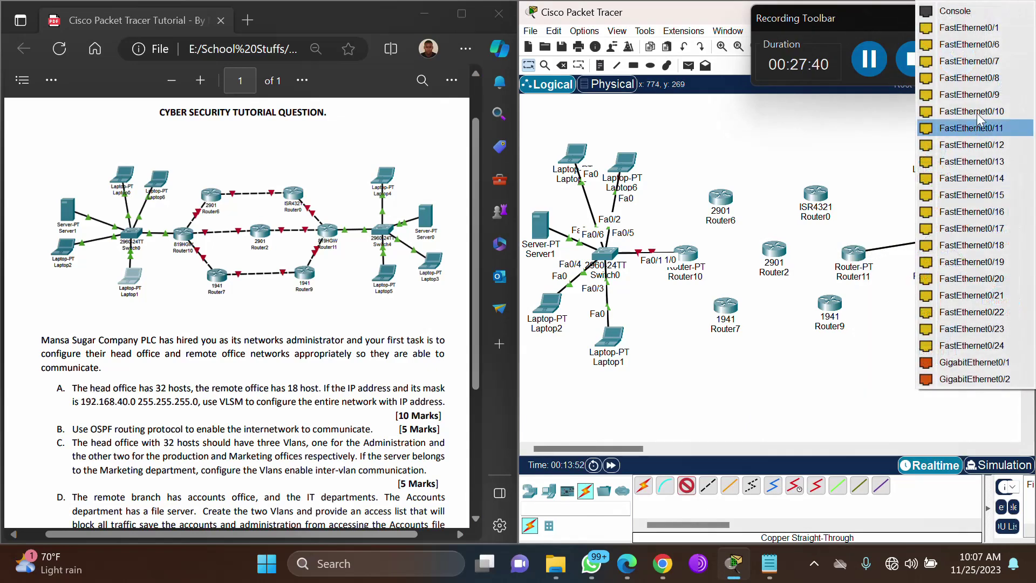
left_click(984, 28)
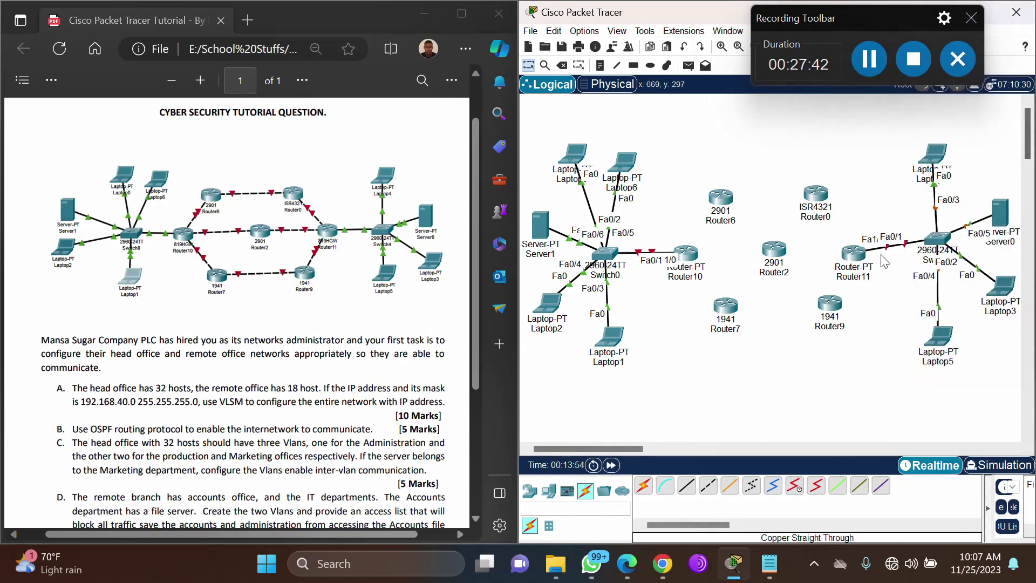
left_click_drag(942, 240, 938, 255)
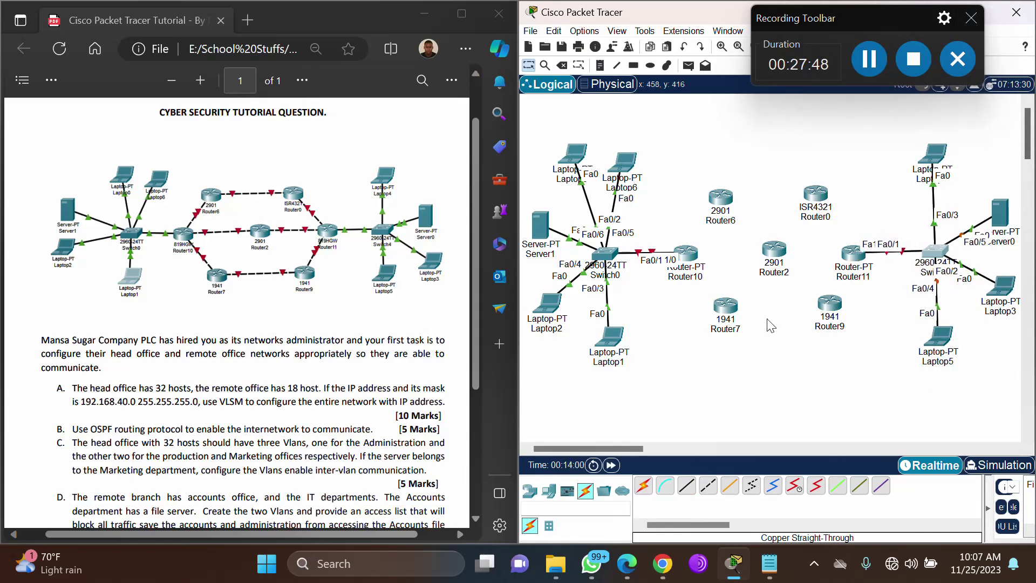
left_click(709, 488)
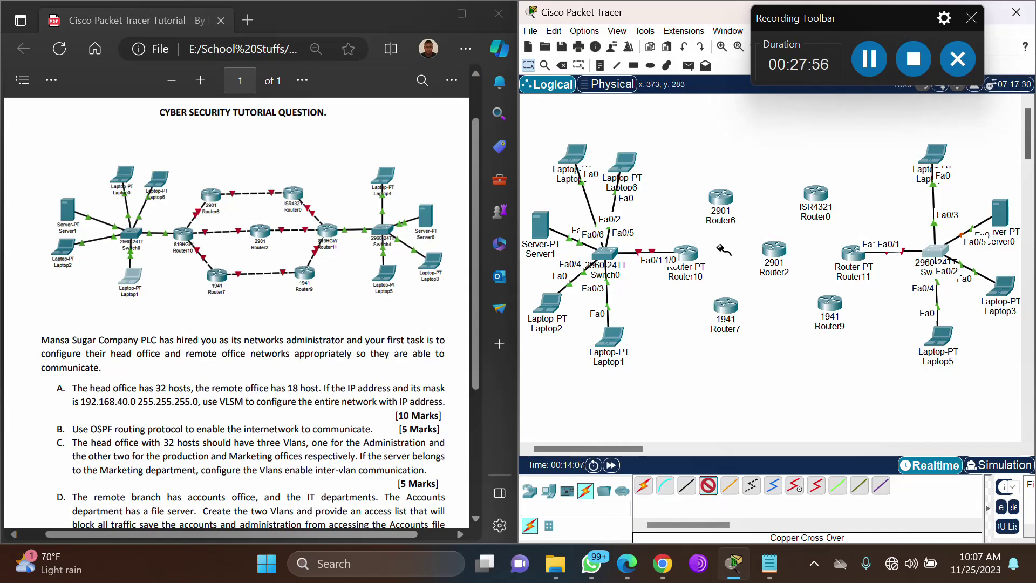
Cross-over cable Router10 to Router6's Gig0/0 and Router11 to Router0's Gig0/0/0.
left_click(691, 254)
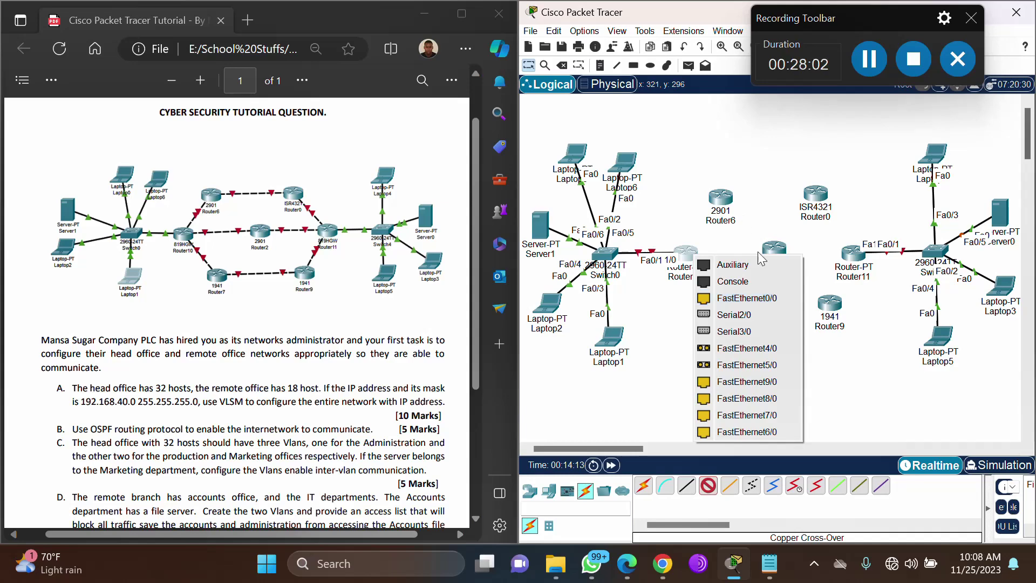
key("Escape")
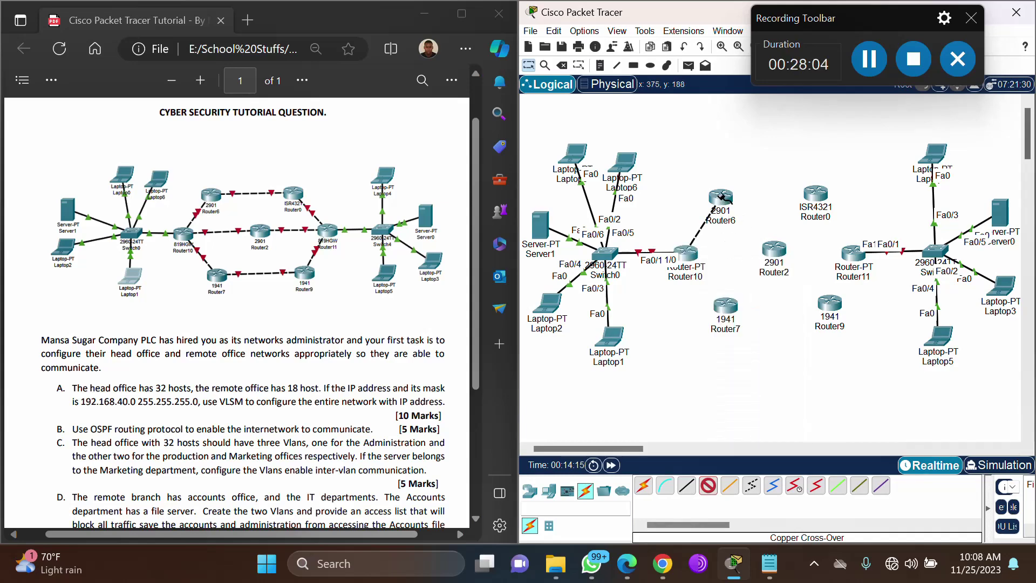
left_click(720, 196)
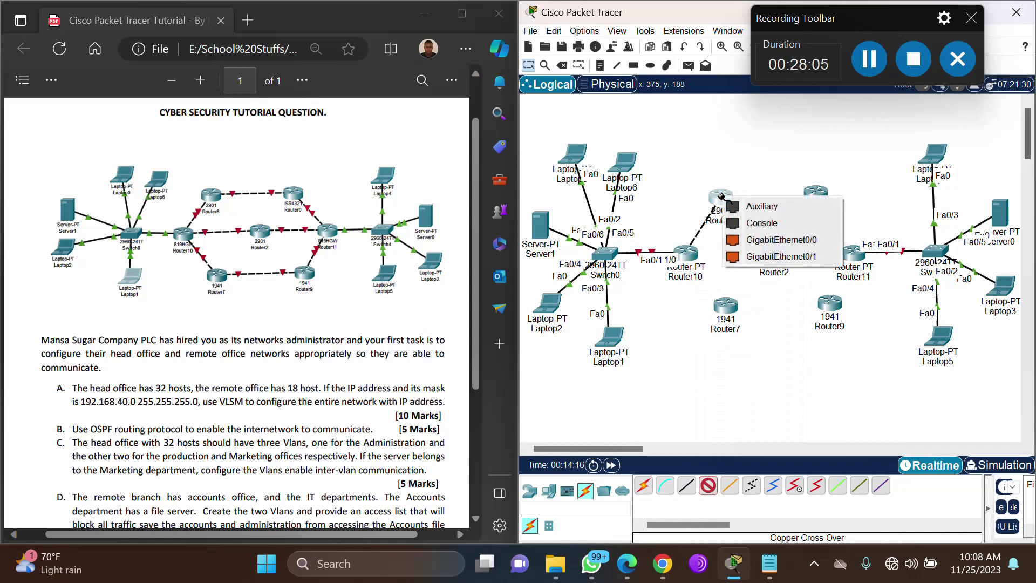
left_click(770, 242)
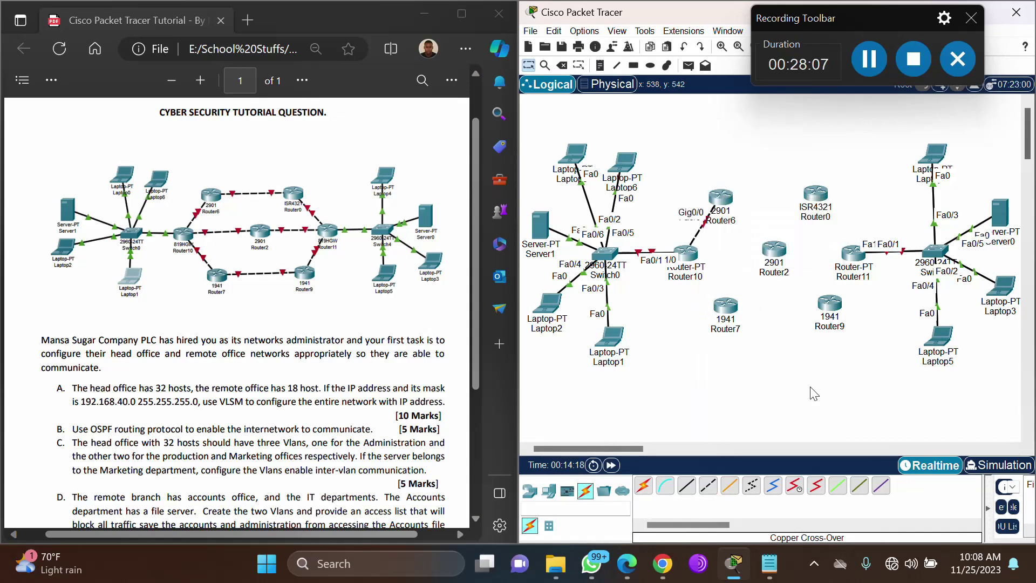
left_click(708, 487)
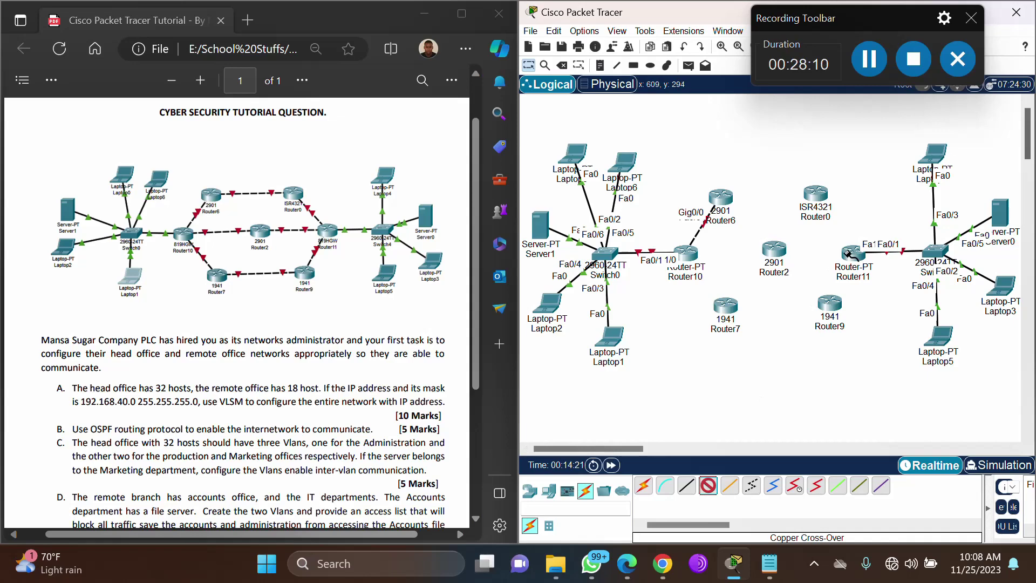
left_click(848, 253)
left_click(885, 298)
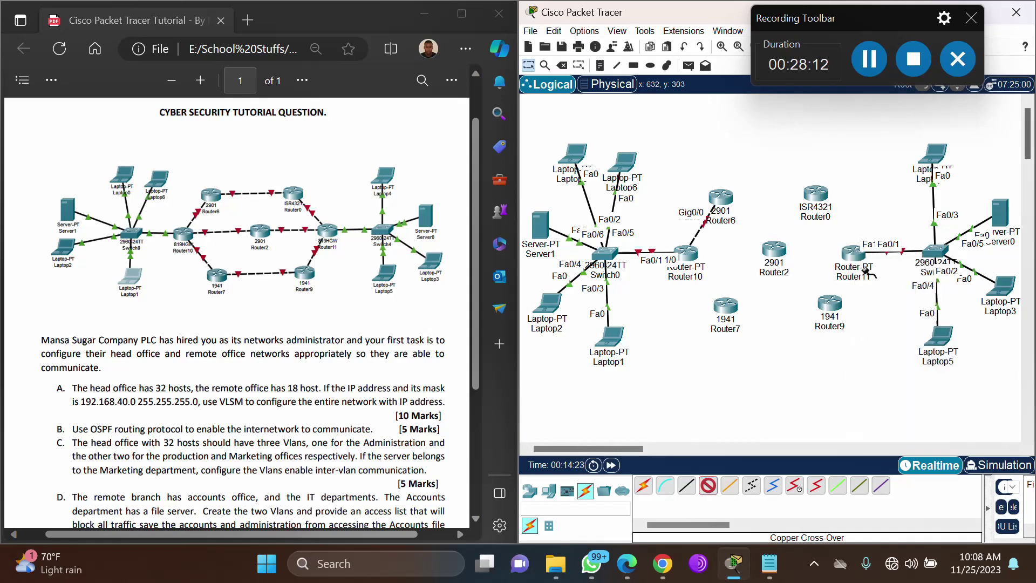
left_click(814, 196)
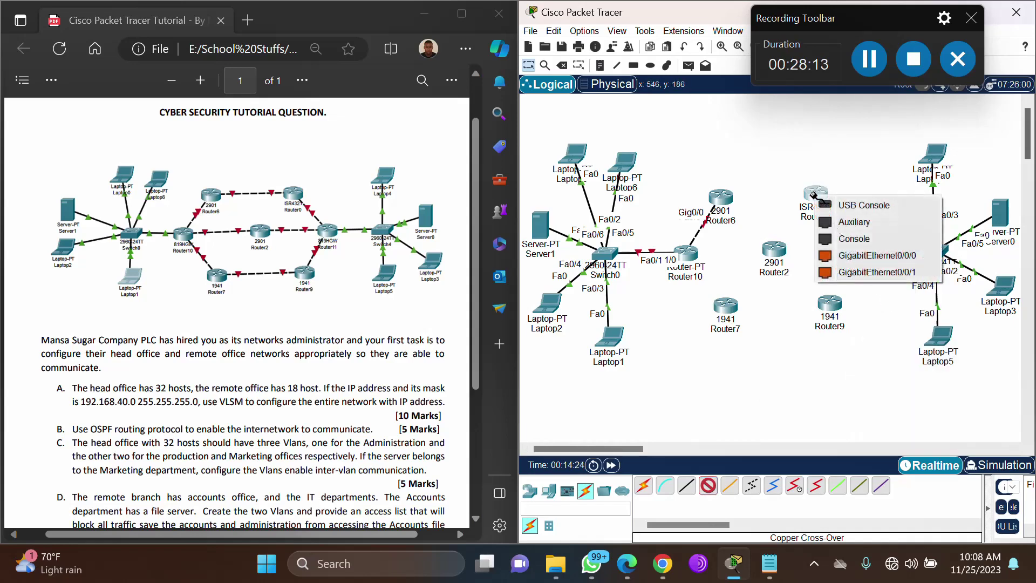
left_click(869, 255)
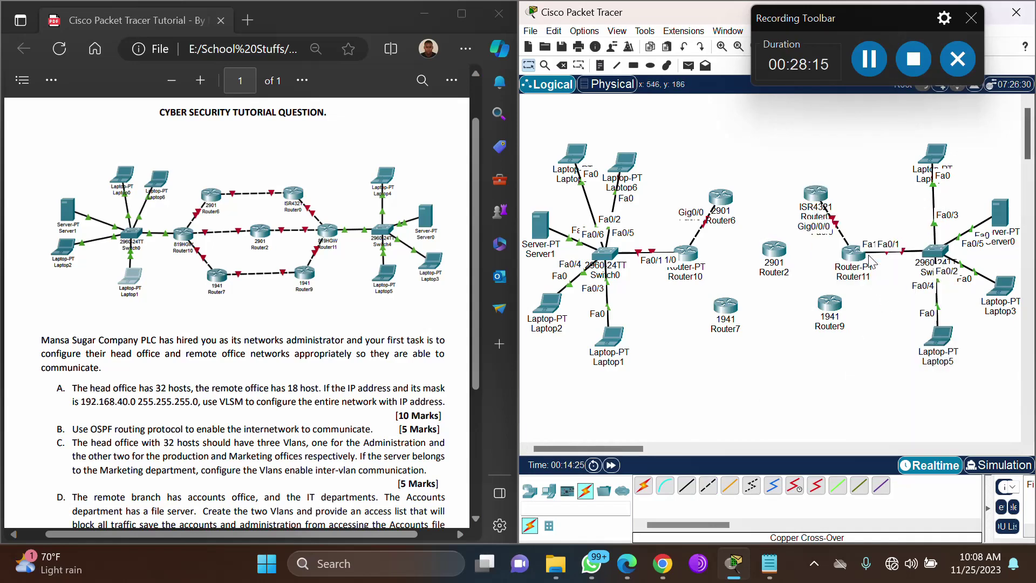
Link Router10 Fa9/0 to Router2 Gig0/0 and Router11 Fa9/0 to Router2 Gig0/1.
left_click(709, 486)
left_click(687, 256)
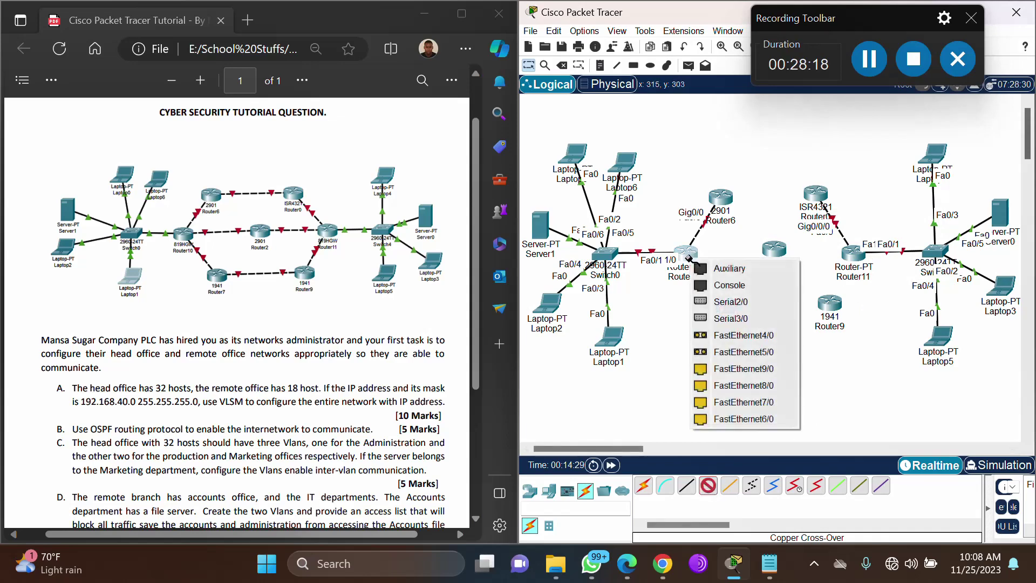
left_click(743, 368)
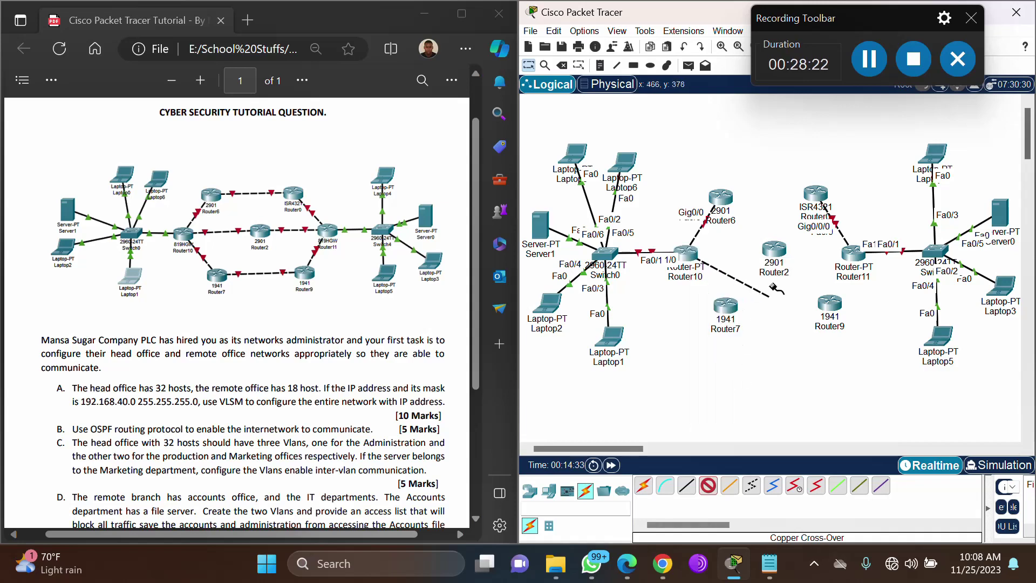
left_click(777, 250)
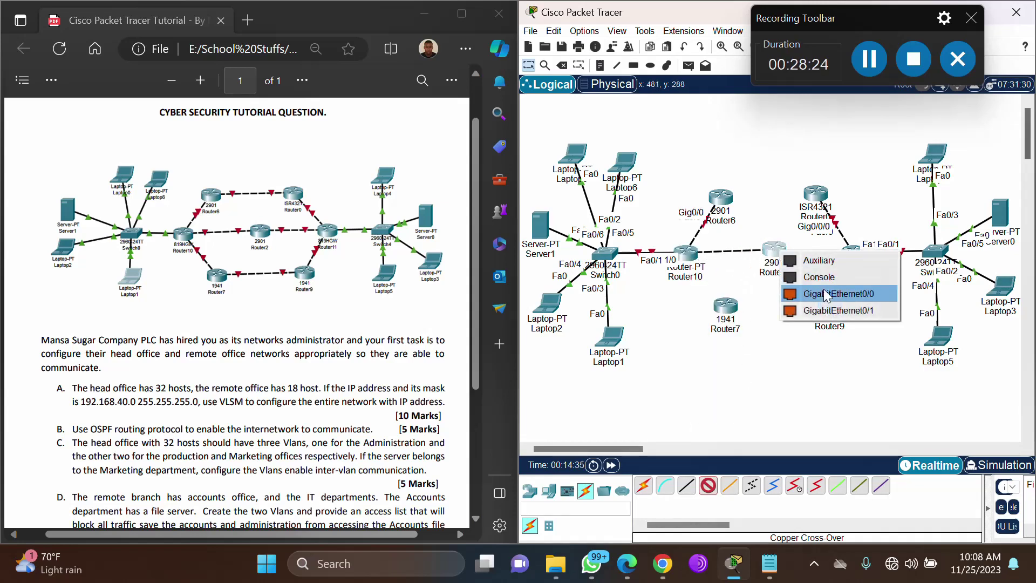
left_click(804, 294)
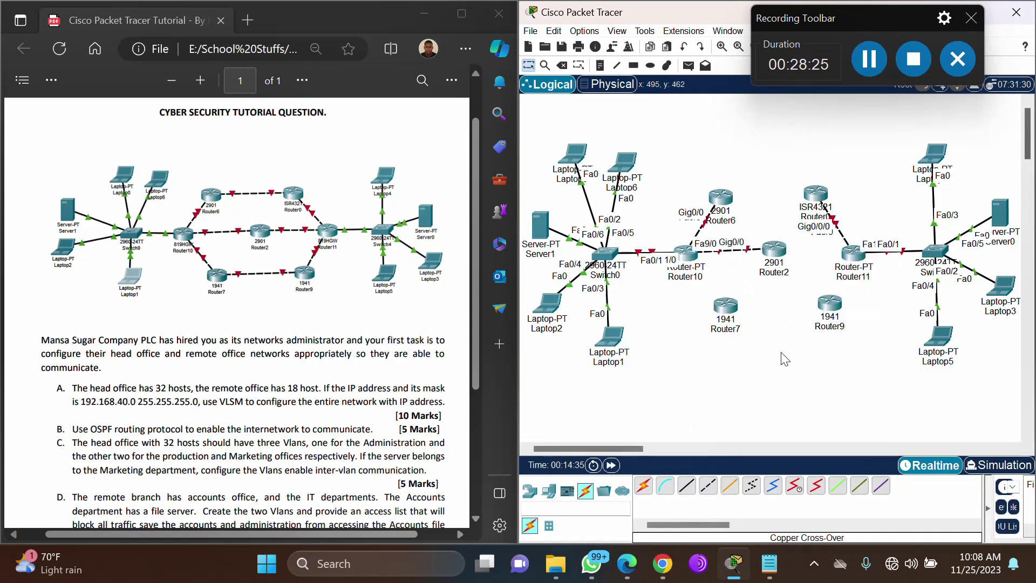
left_click(706, 490)
left_click(849, 252)
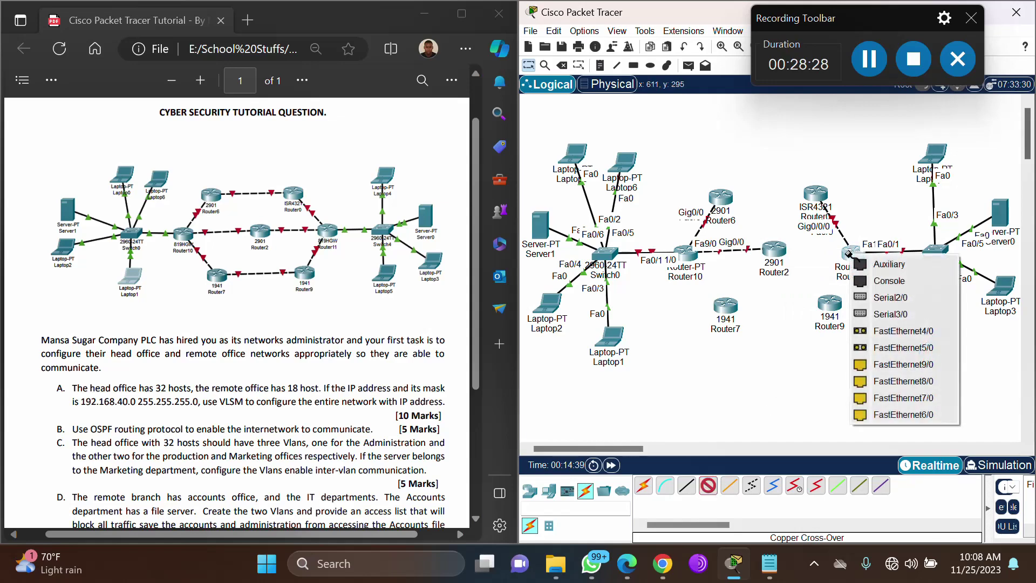
left_click(895, 364)
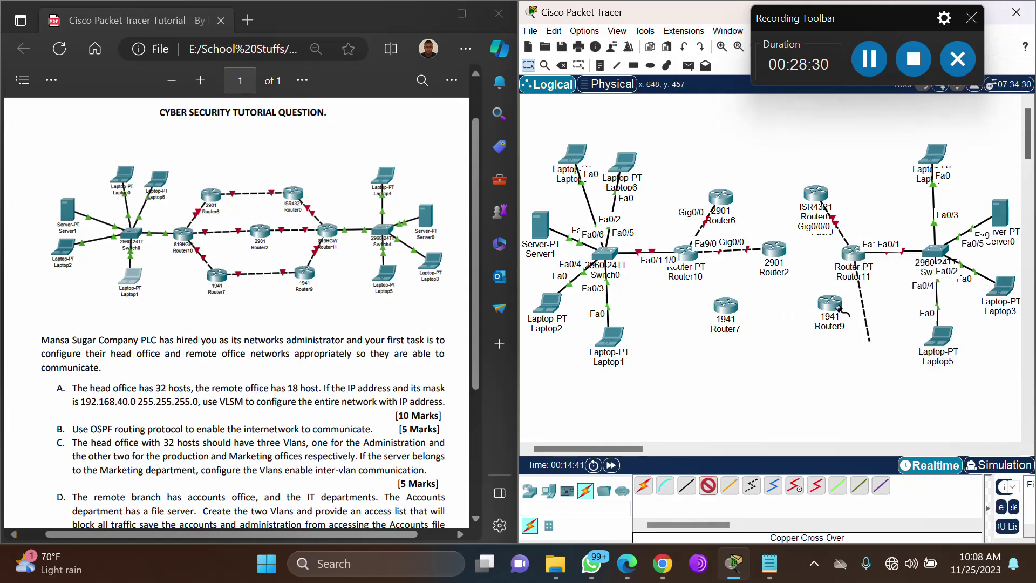
left_click(778, 251)
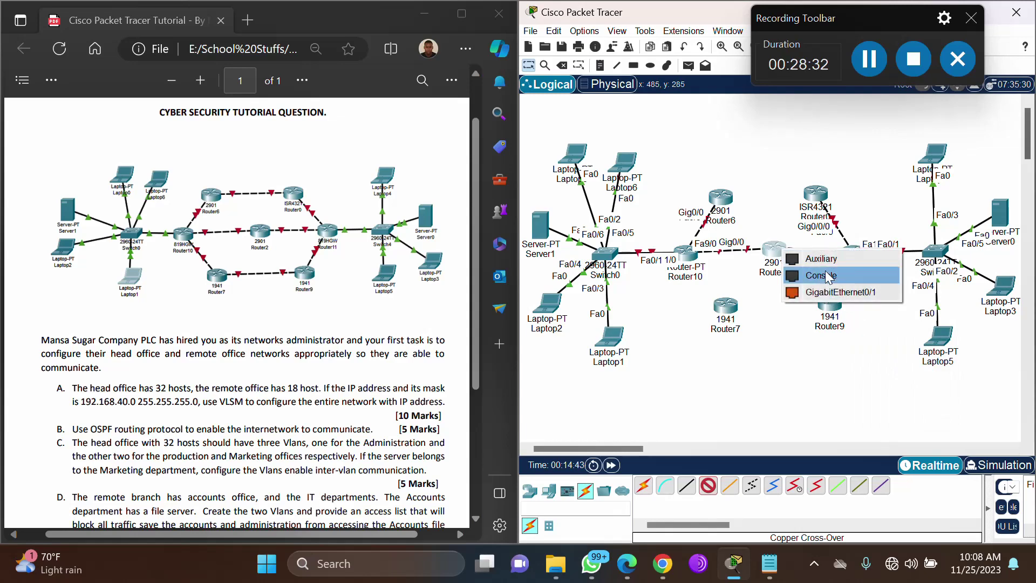
left_click(836, 292)
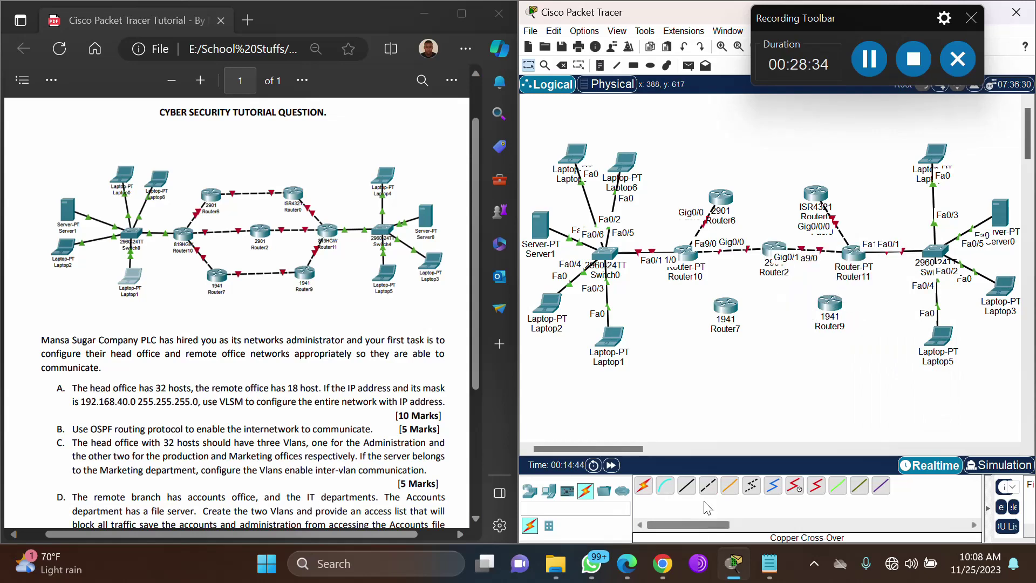
Connect Router10 Fa8/0 to Router7 Gig0/0 and Router11 Gig0/0 to Router9 Gig0/0.
left_click(709, 485)
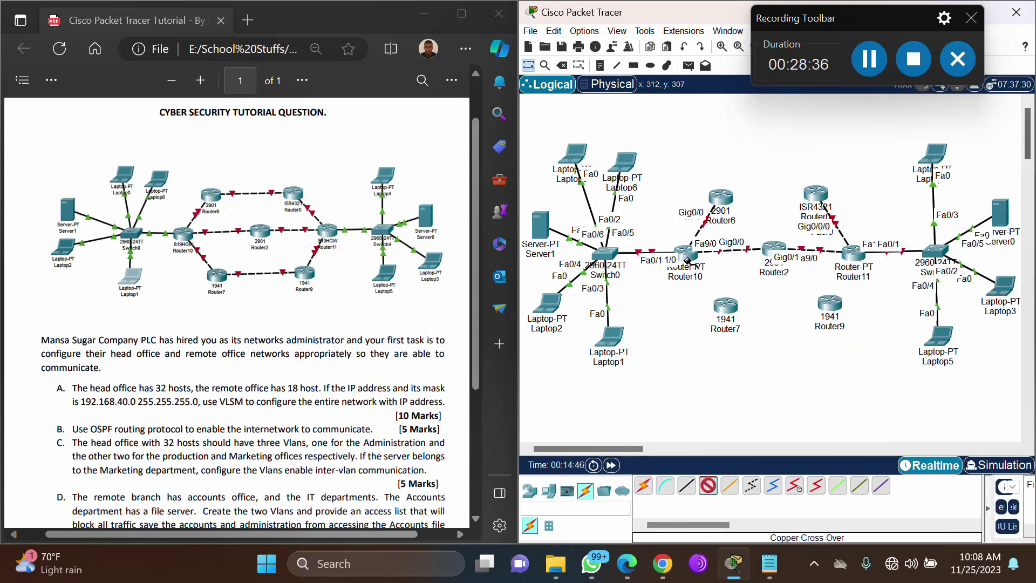
left_click(686, 255)
left_click(746, 370)
left_click(725, 306)
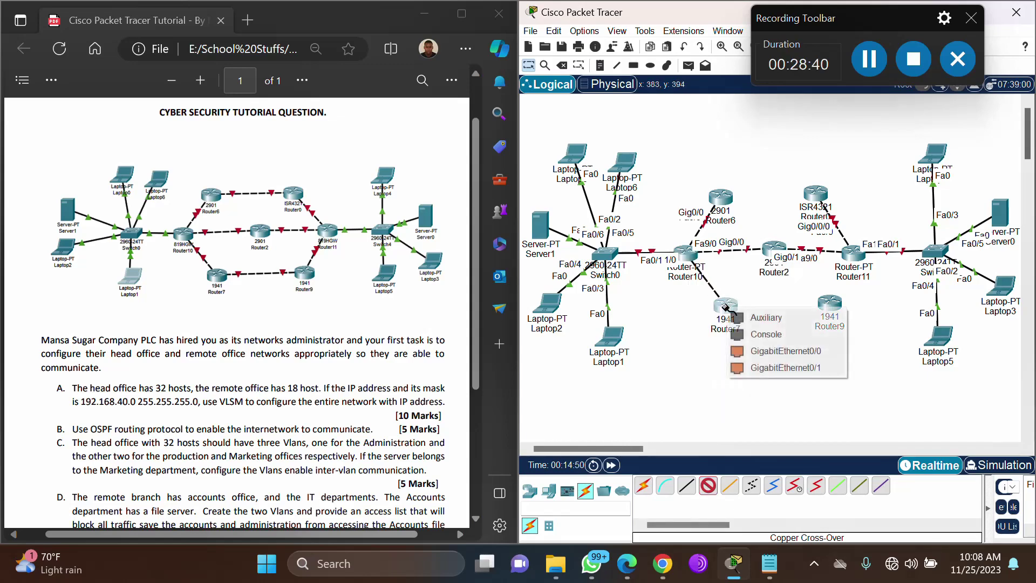
left_click(780, 351)
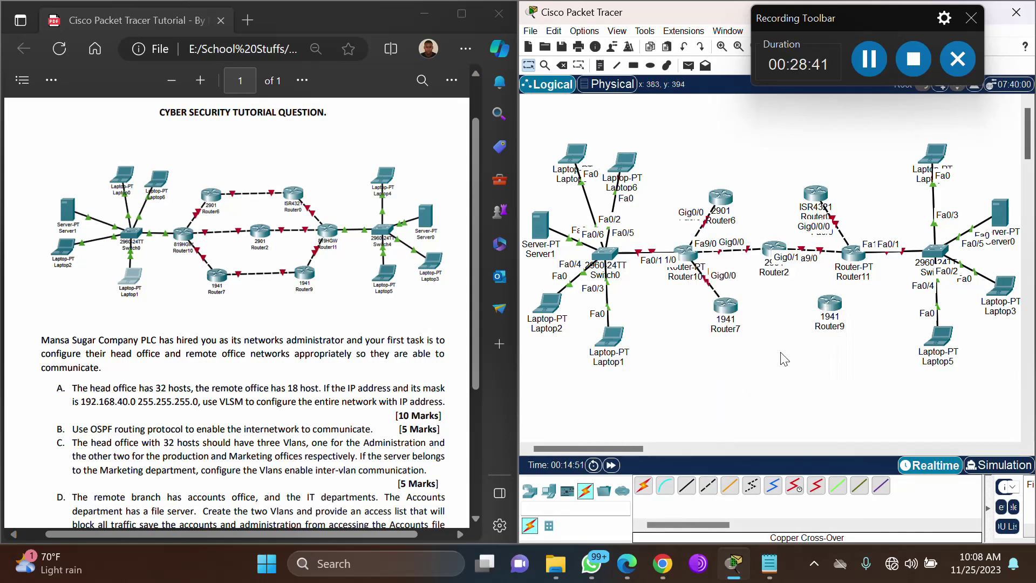
left_click(708, 485)
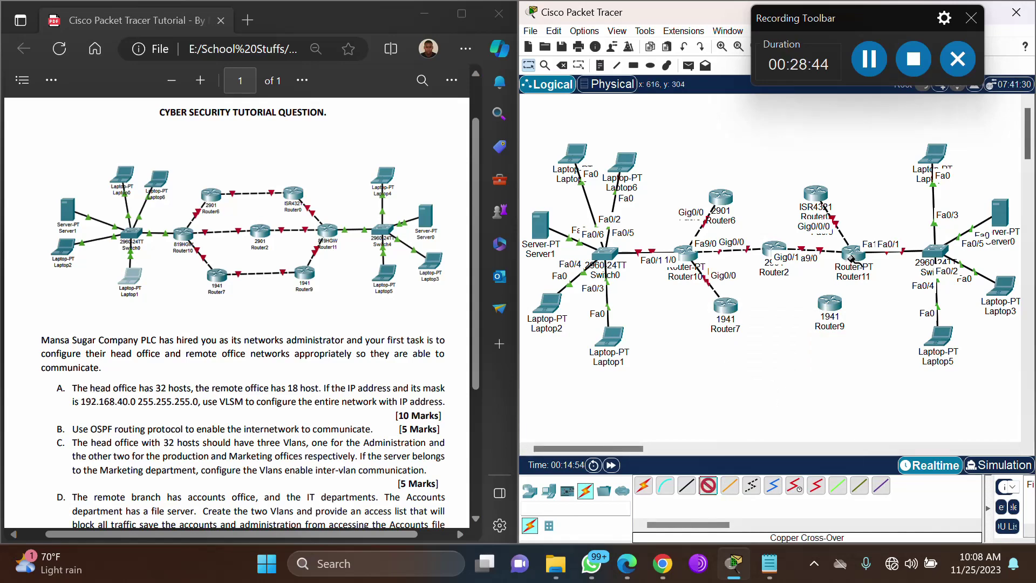
left_click(852, 258)
left_click(911, 364)
left_click(834, 301)
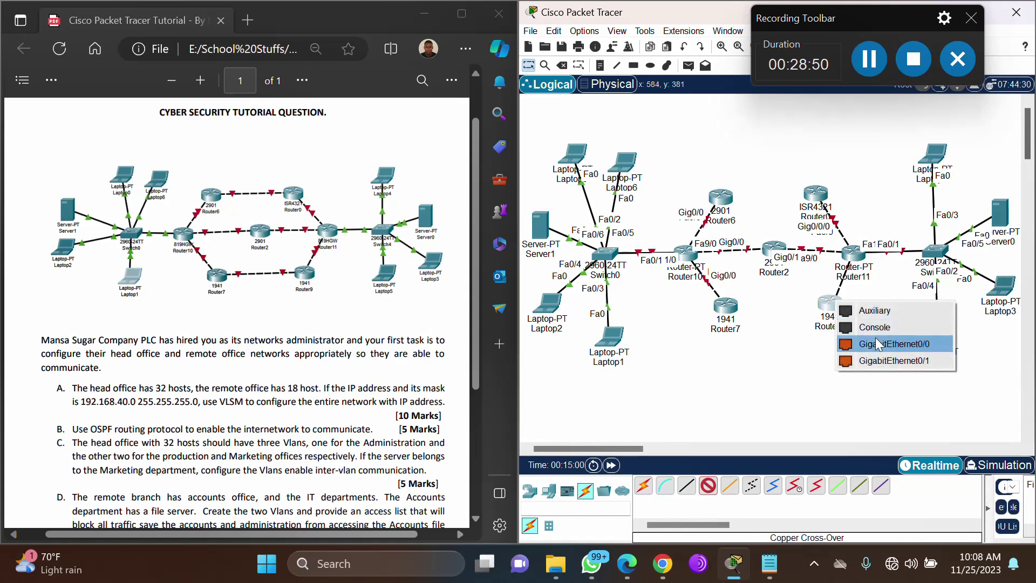
left_click(894, 343)
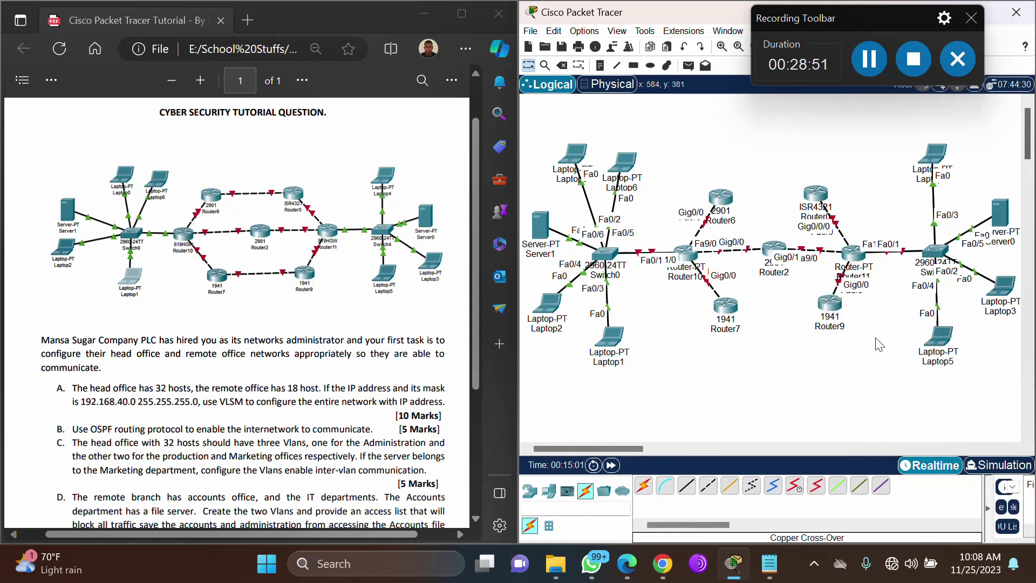
Link Router6 Gig0/1 to Router0 Gig0/0/1 and Router7 Gig0/1 to Router9 Gig0/1.
left_click(708, 493)
left_click(721, 197)
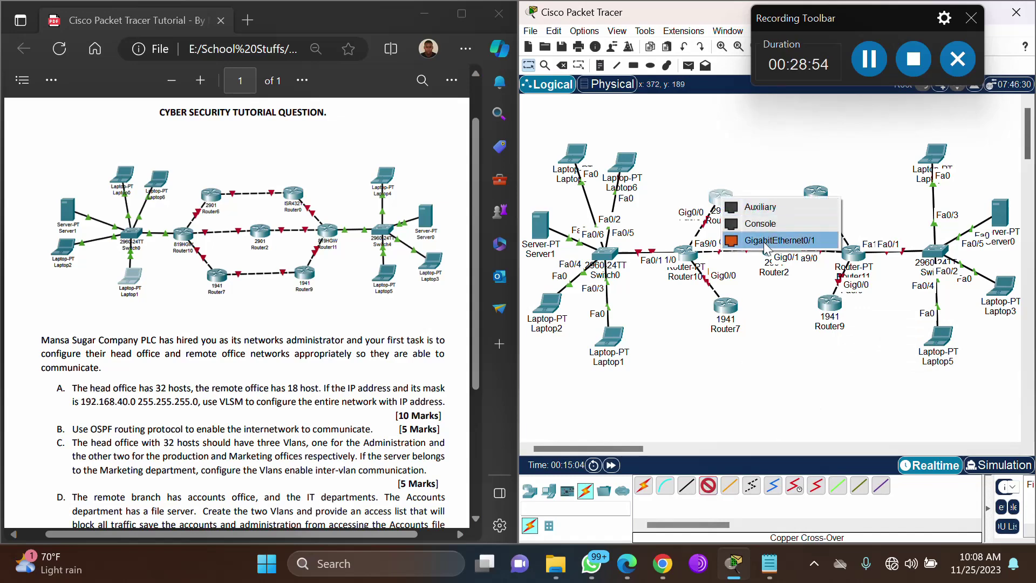
left_click(767, 246)
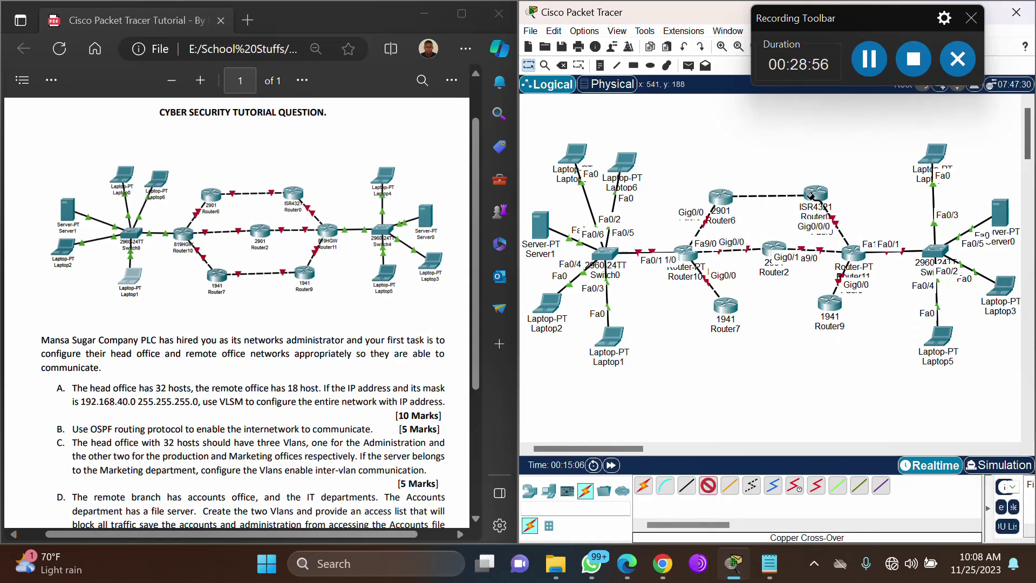
left_click(816, 197)
left_click(868, 256)
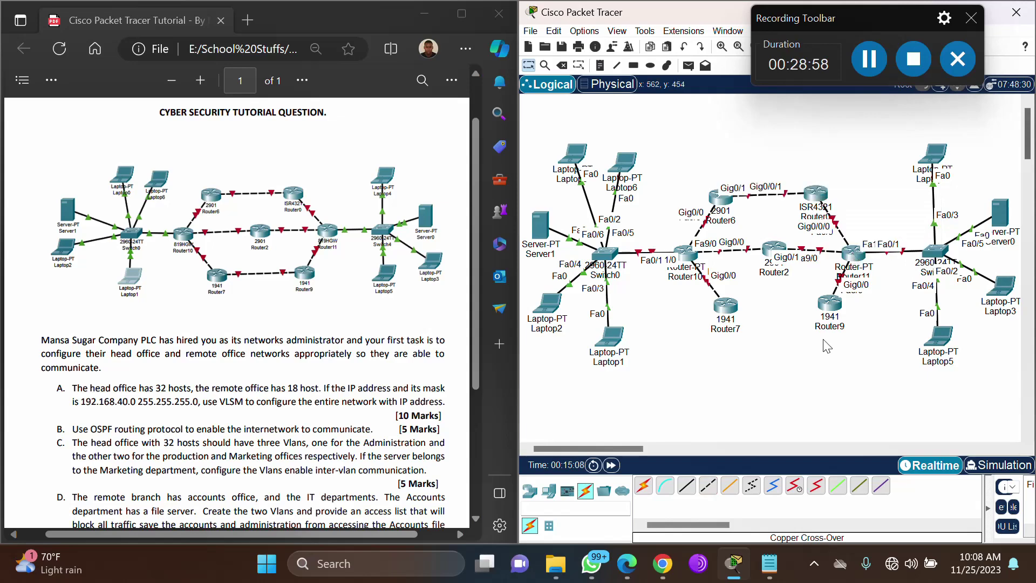
left_click(708, 486)
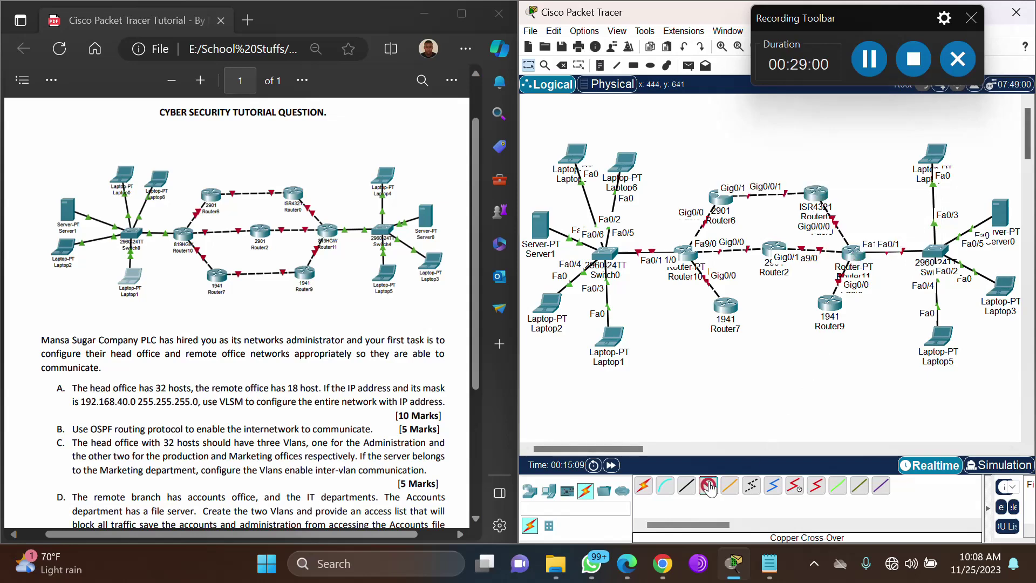
left_click(729, 306)
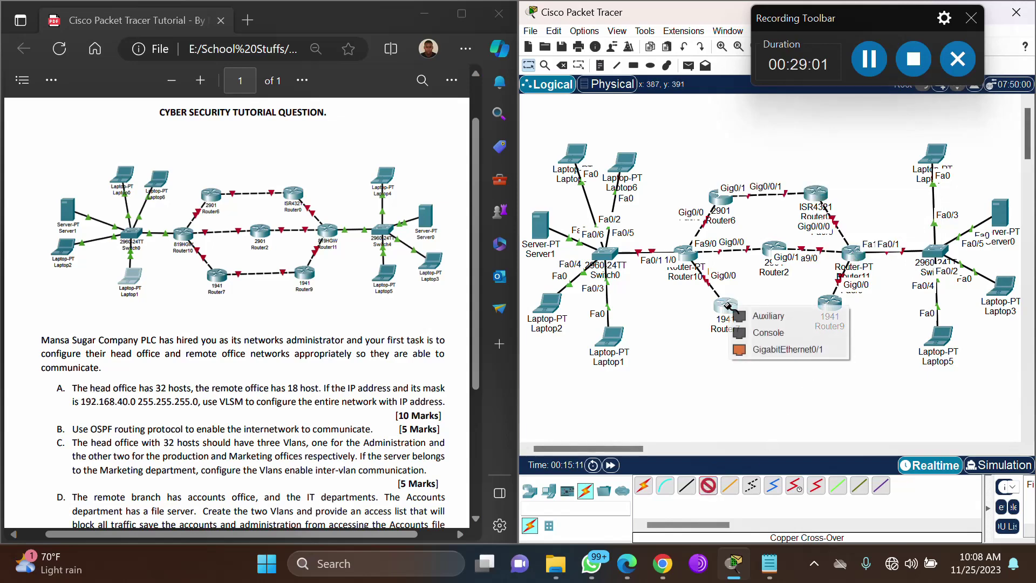
left_click(785, 351)
left_click(829, 305)
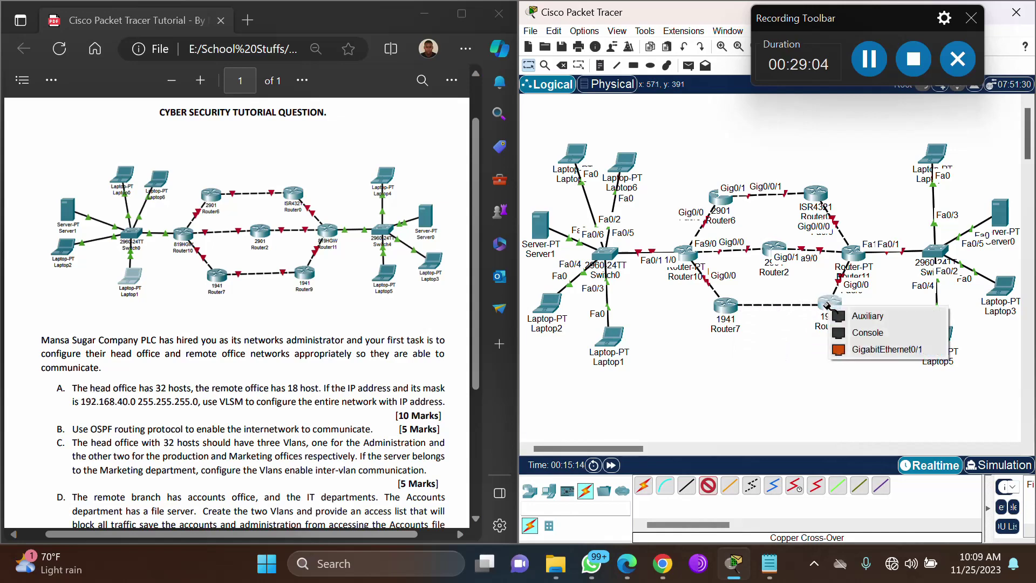
left_click(866, 349)
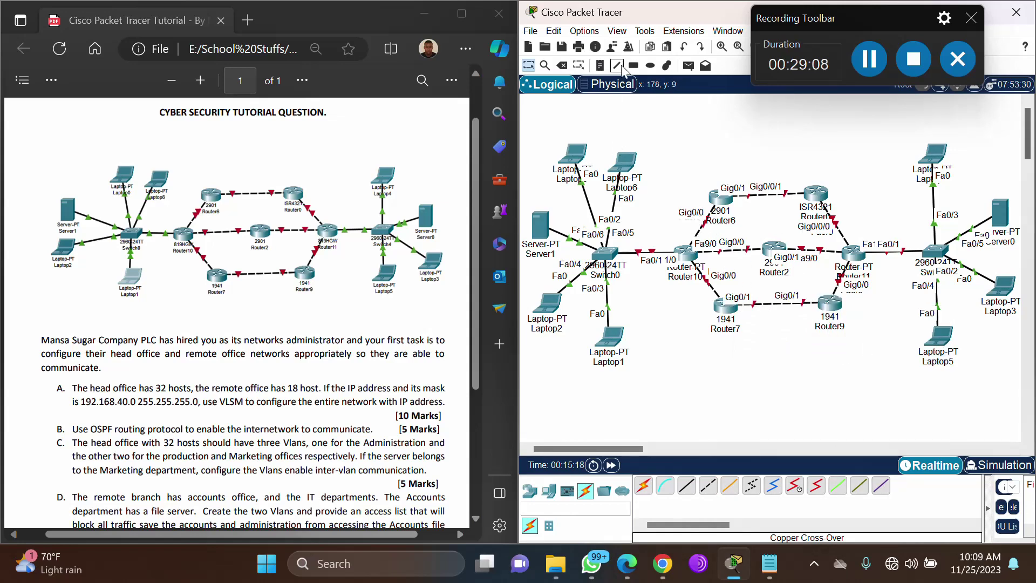
Turn off Always Show Port Labels in Logical Workspace in the Preferences.
left_click(584, 33)
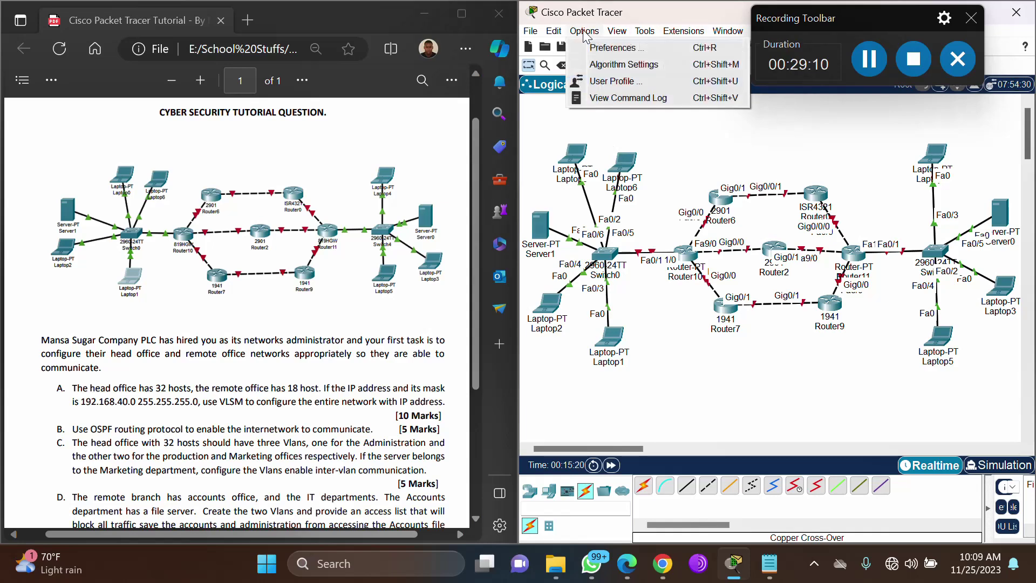
left_click(599, 48)
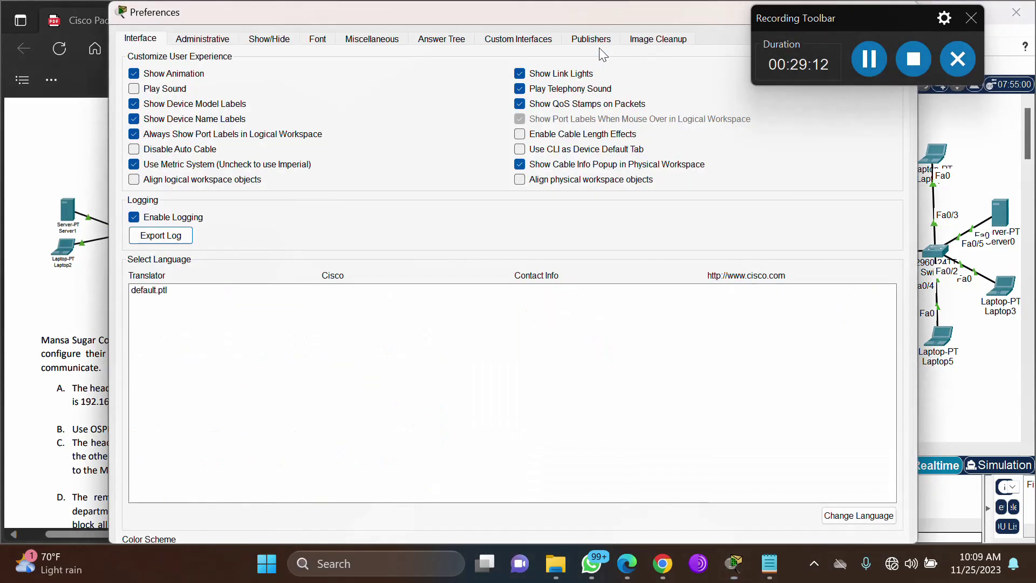
left_click(134, 134)
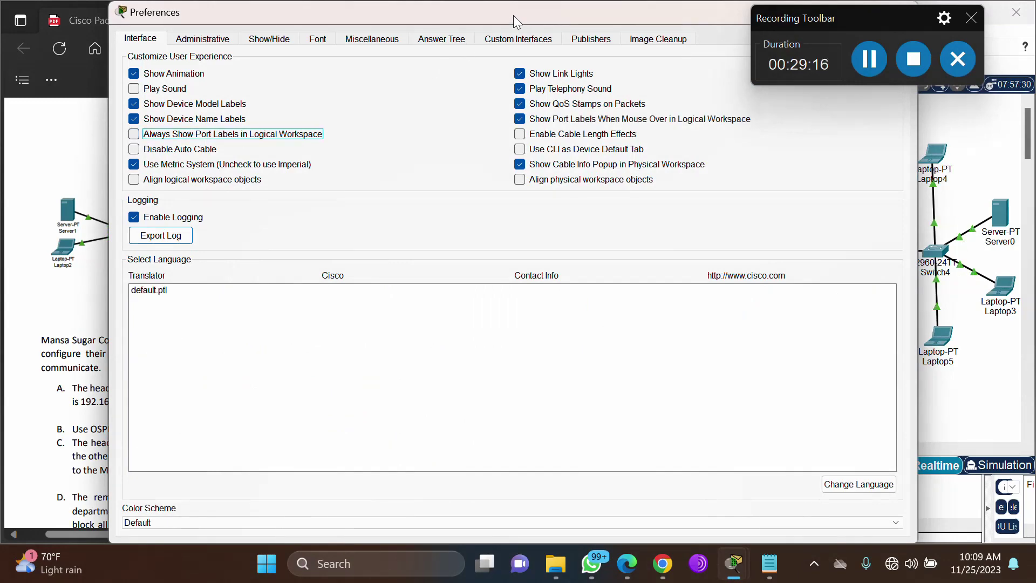
left_click_drag(513, 15, 357, 127)
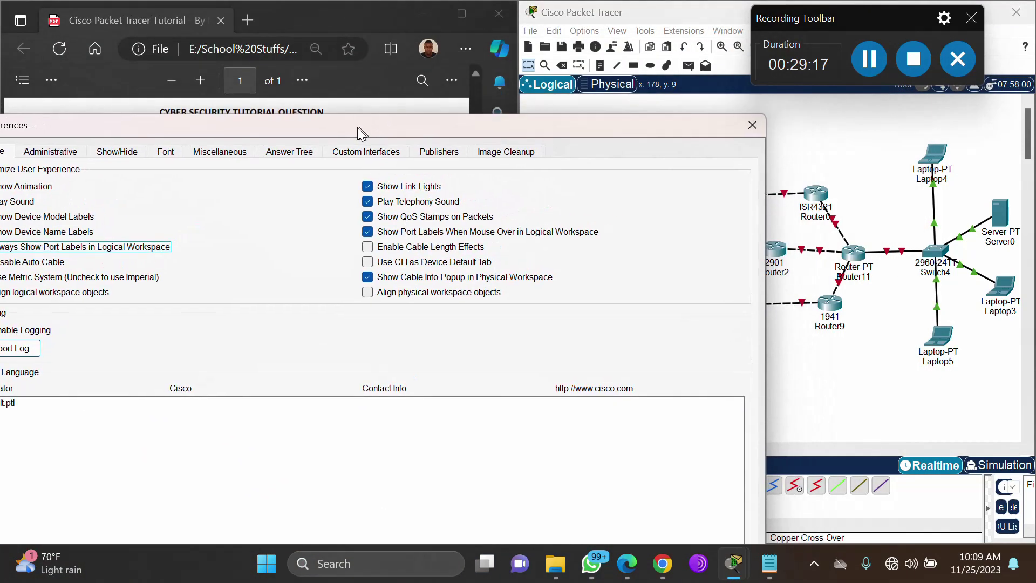
left_click(750, 127)
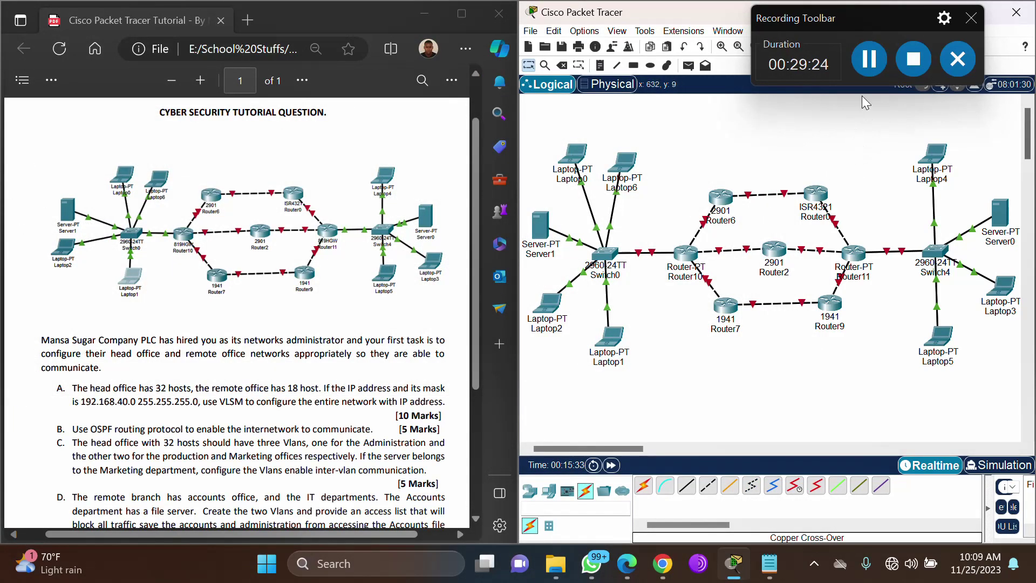
Open Router0's device window and close it again.
left_click(817, 195)
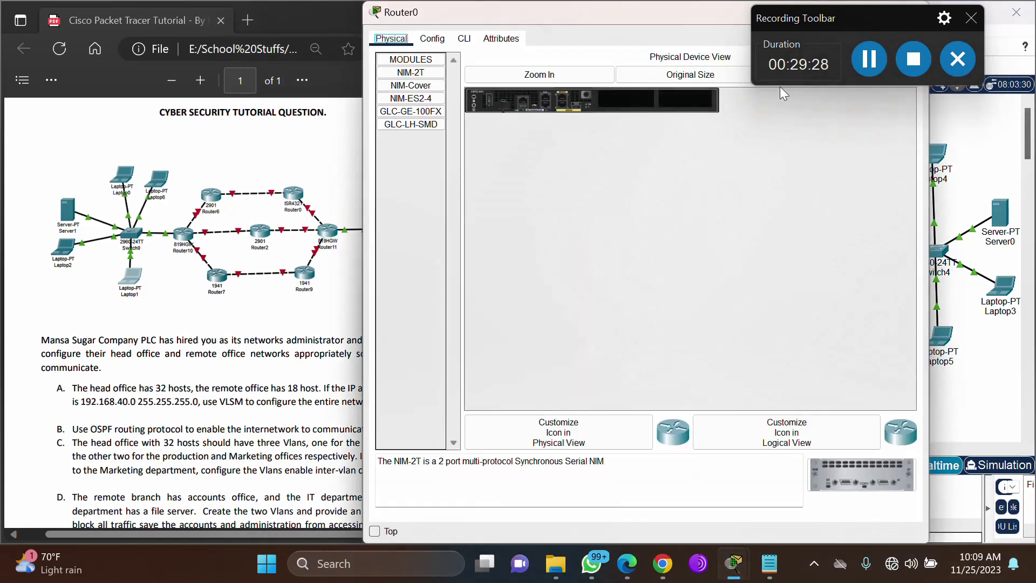
left_click_drag(669, 14, 500, 162)
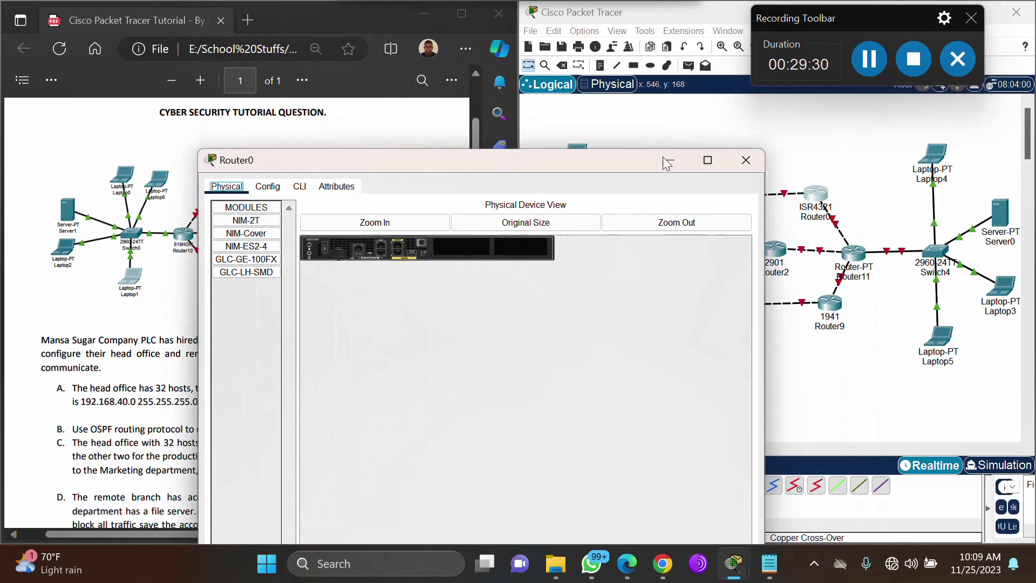
left_click(745, 161)
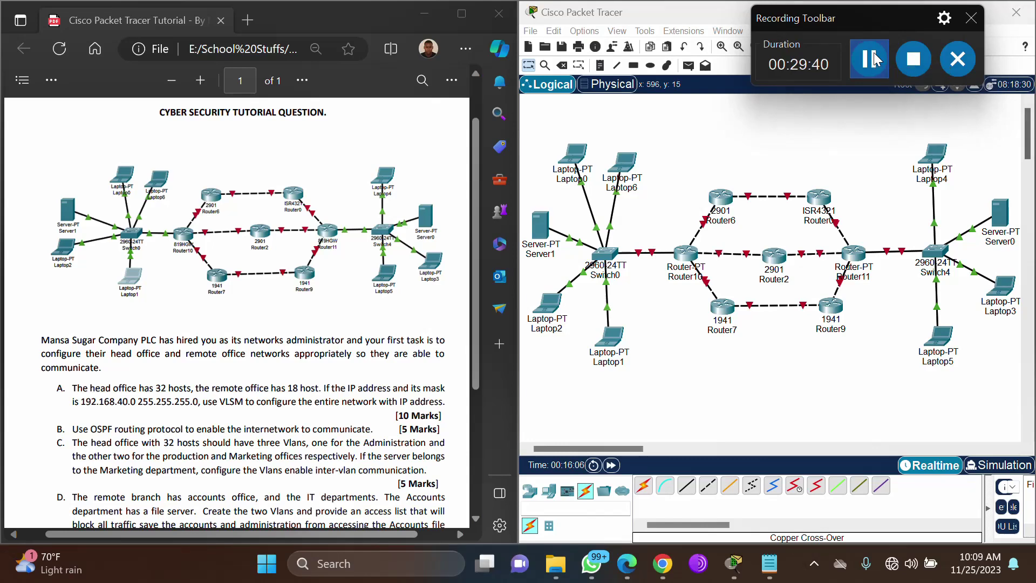
Add the note 'CYBER SECURITY TUTORIAL QUESTION' and move it to the top centre of the topology.
left_click(603, 66)
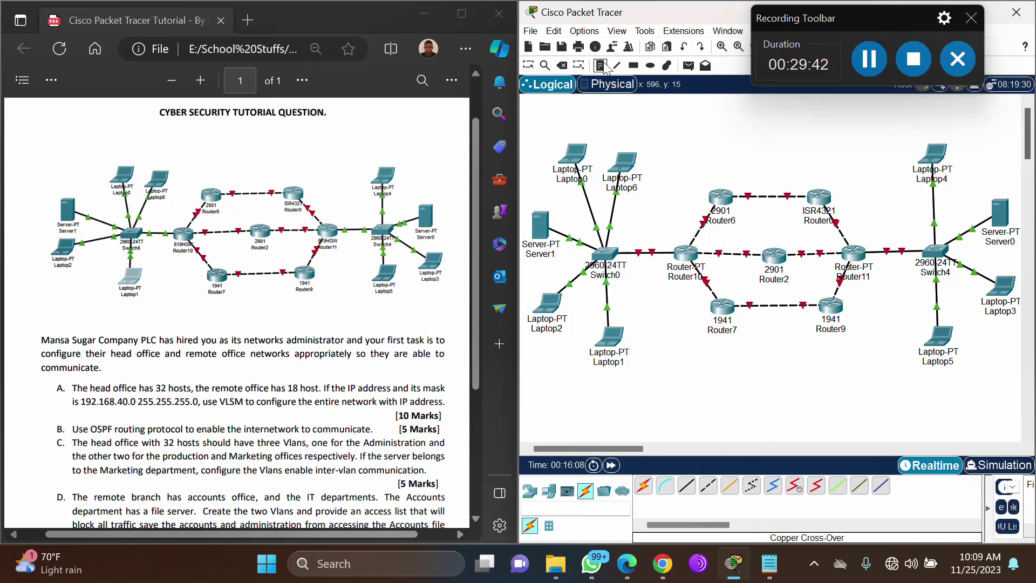
left_click(725, 122)
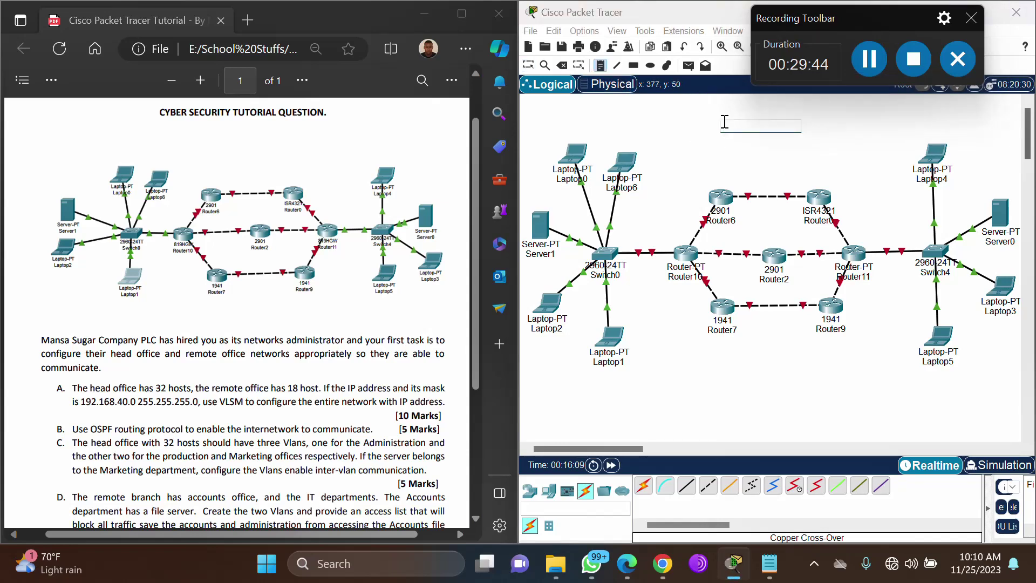
type("cYBER SECURITY ")
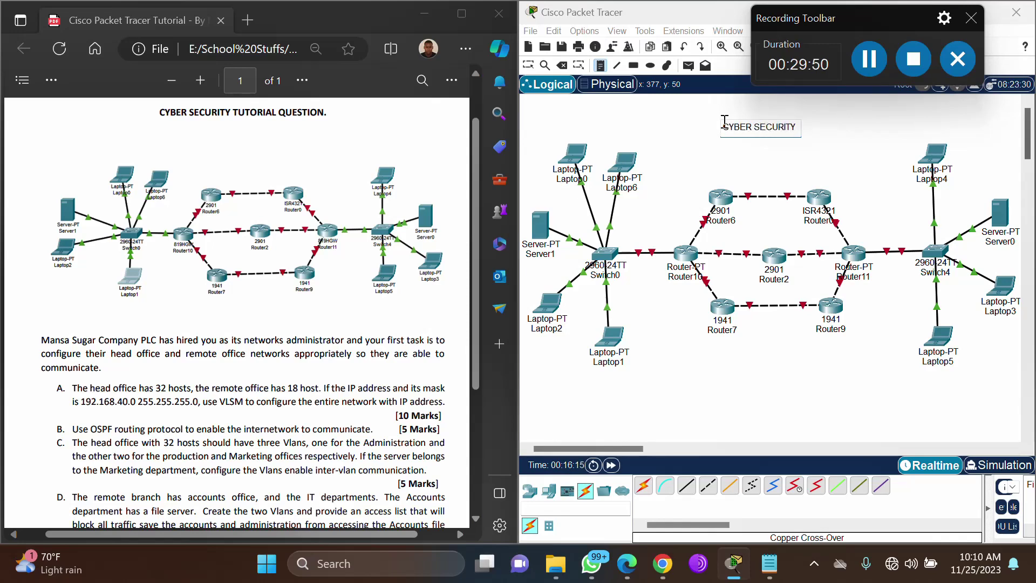
type("TUTORIAL QUEST")
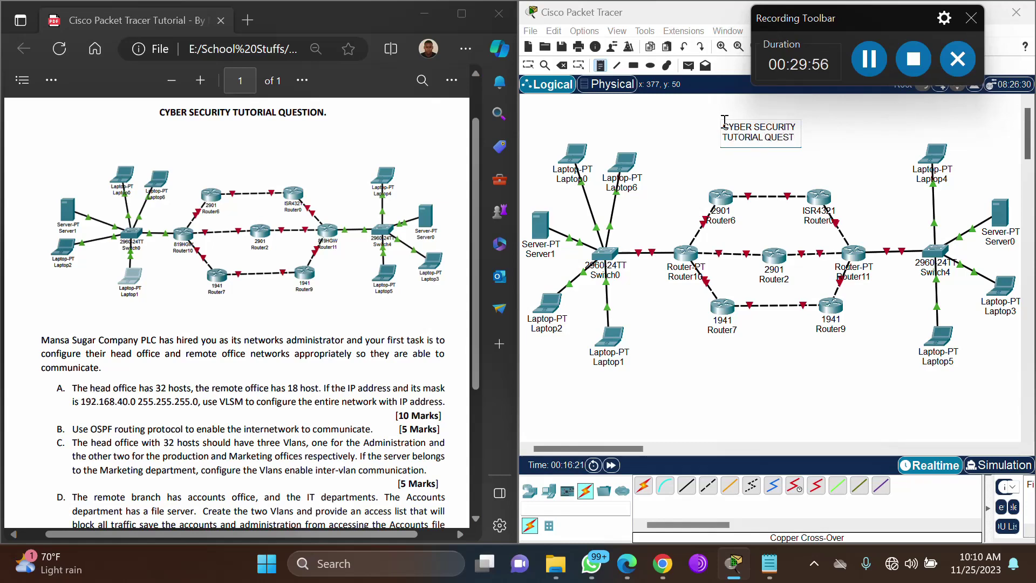
type("ION.")
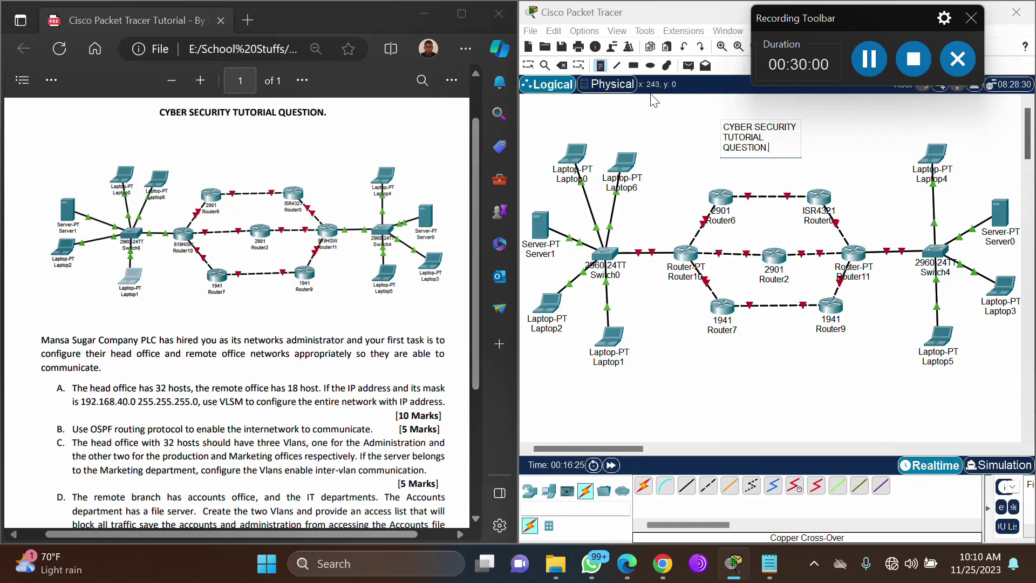
left_click(599, 66)
left_click(531, 65)
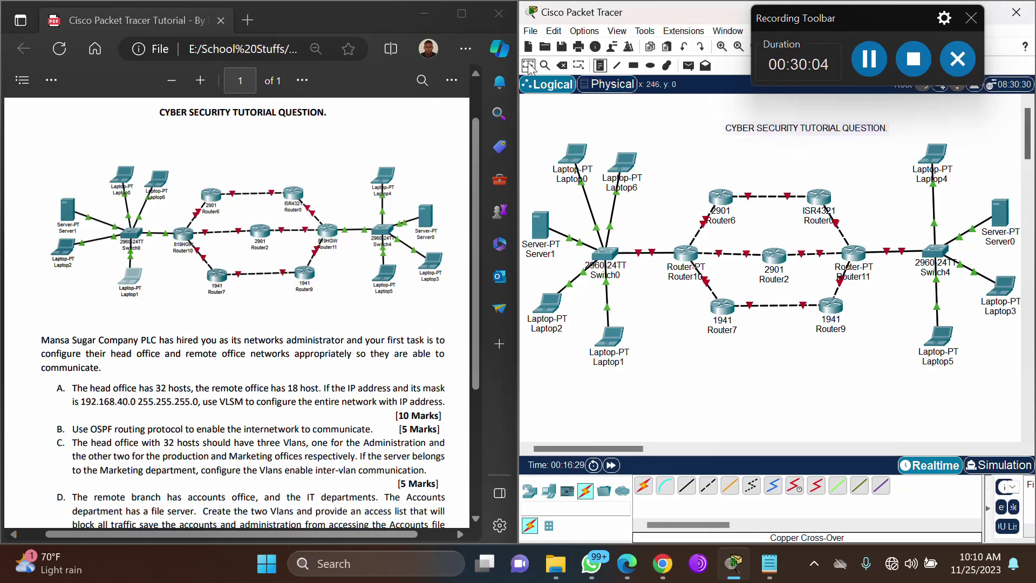
left_click_drag(753, 130, 725, 111)
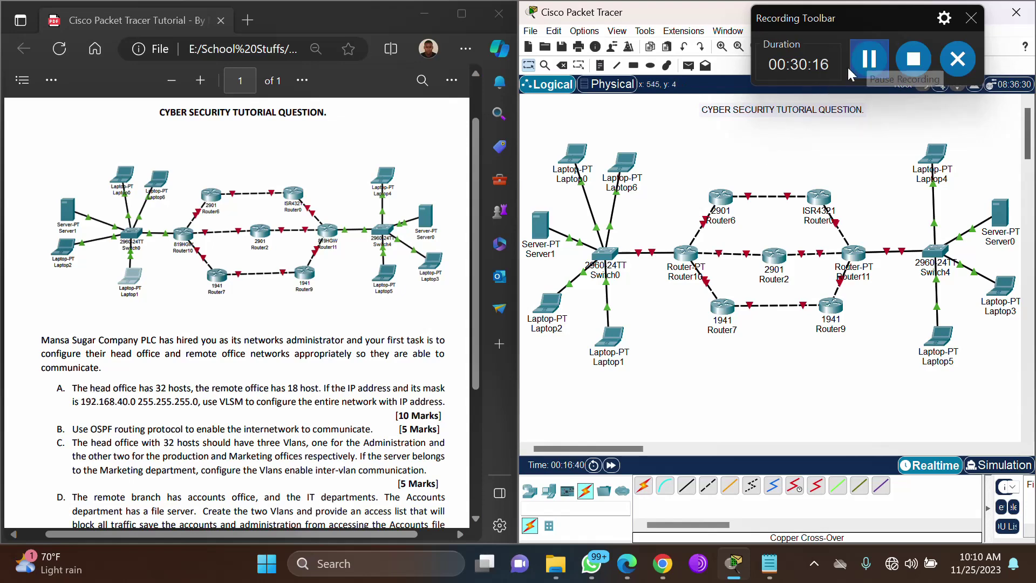
Scroll Notepad's subnet plan to the 10 & 6 entry and select Router10's address 192.168.40.97.
left_click(869, 59)
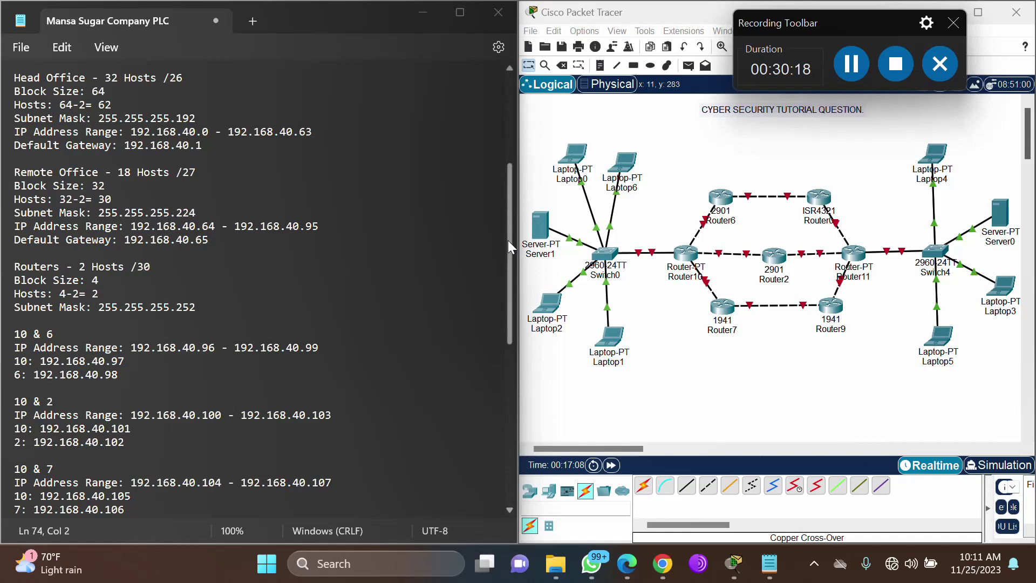
left_click_drag(507, 241, 510, 268)
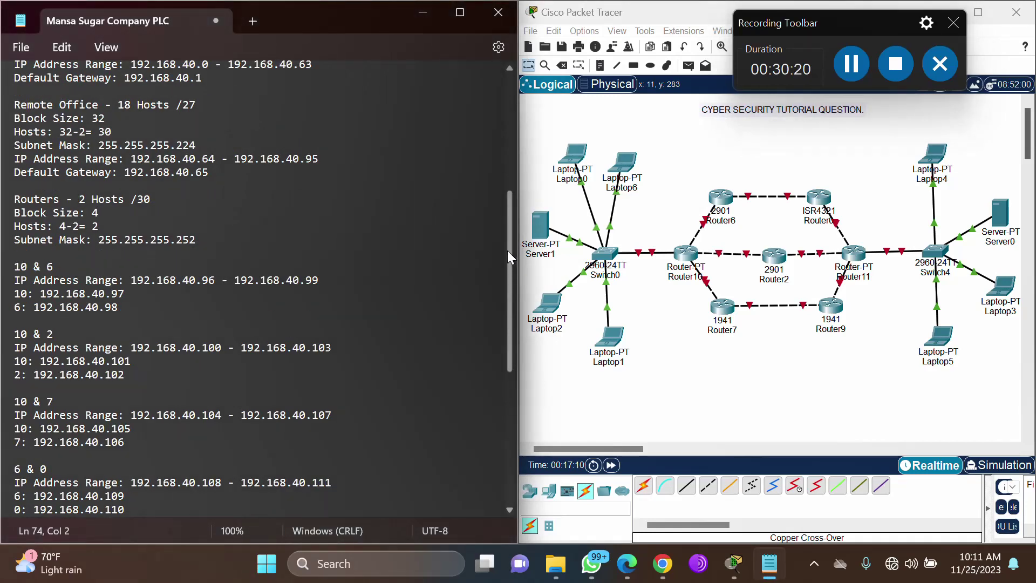
scroll(507, 250, "down", 3)
left_click_drag(514, 292, 519, 322)
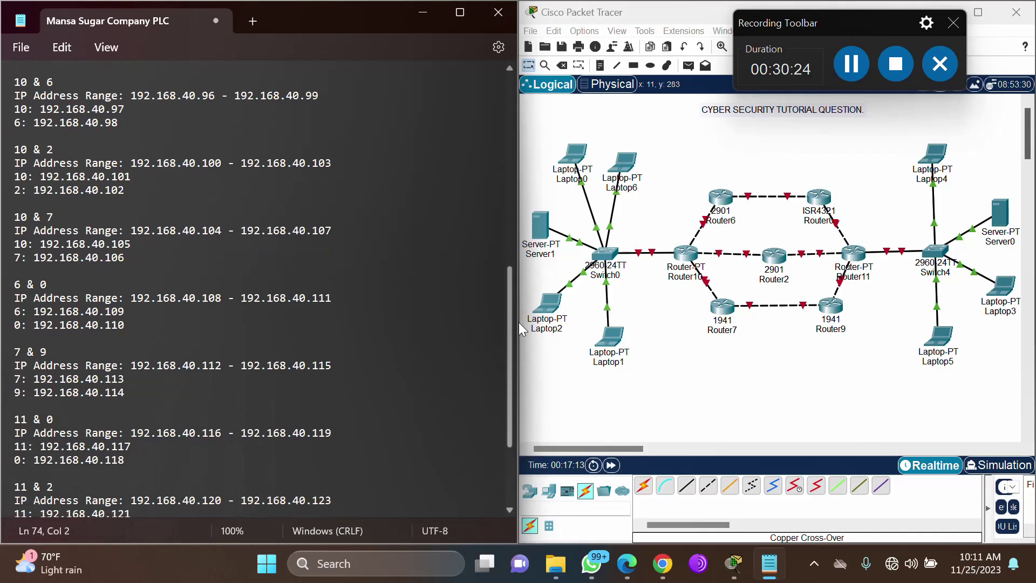
mouse_move(519, 322)
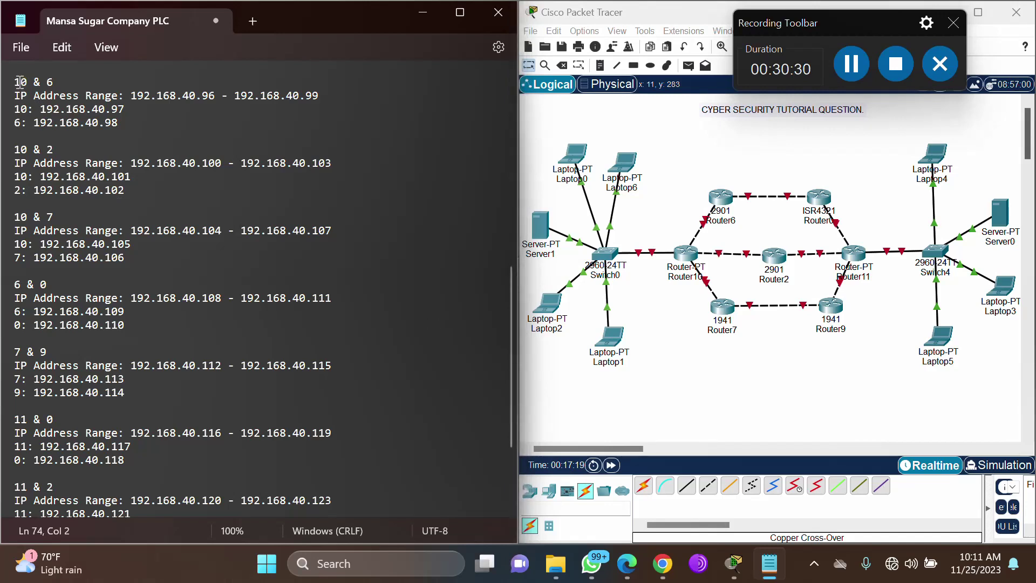
left_click_drag(16, 81, 118, 129)
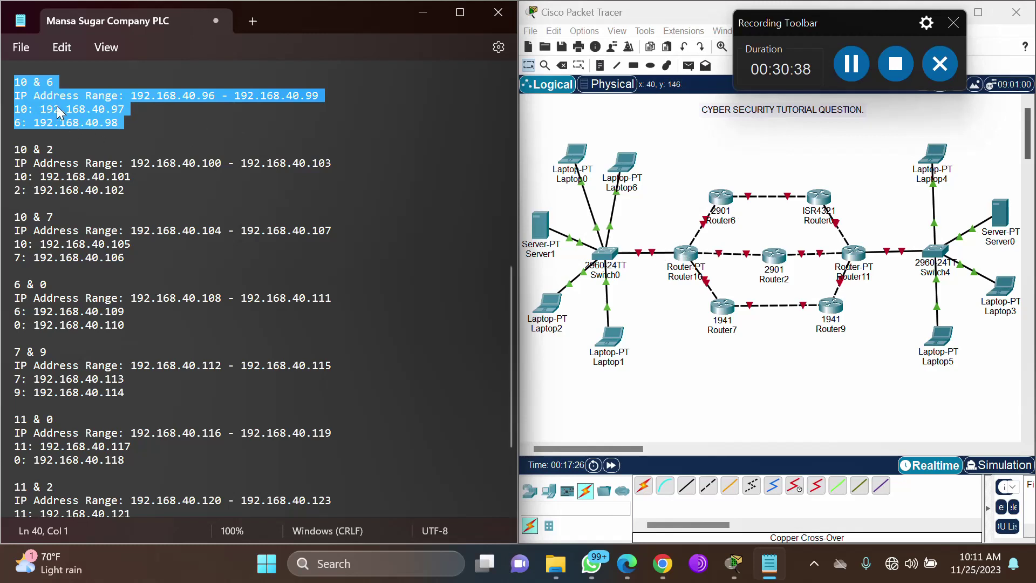
key("Down")
key("End")
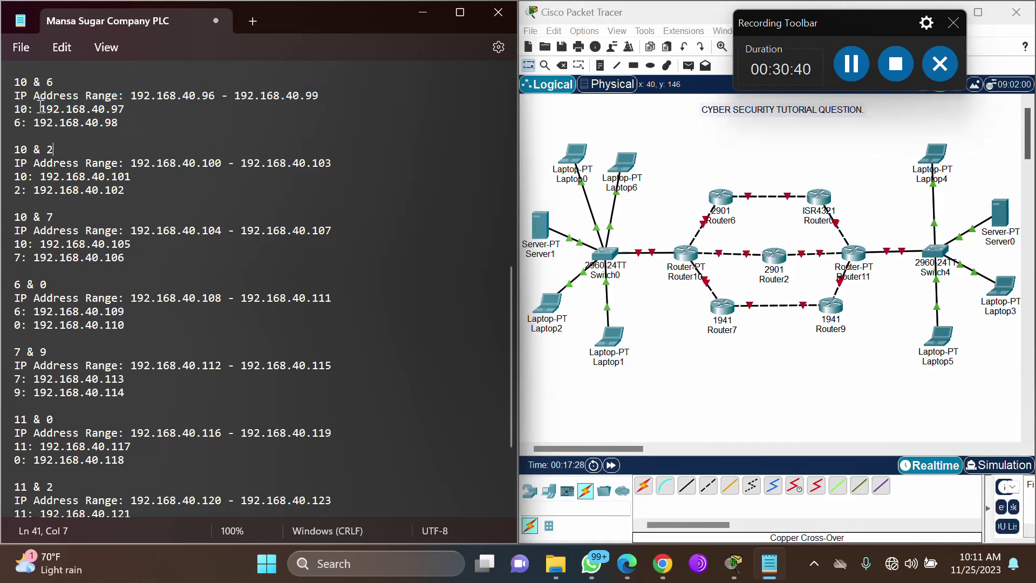
left_click_drag(41, 107, 130, 107)
key("ctrl+c")
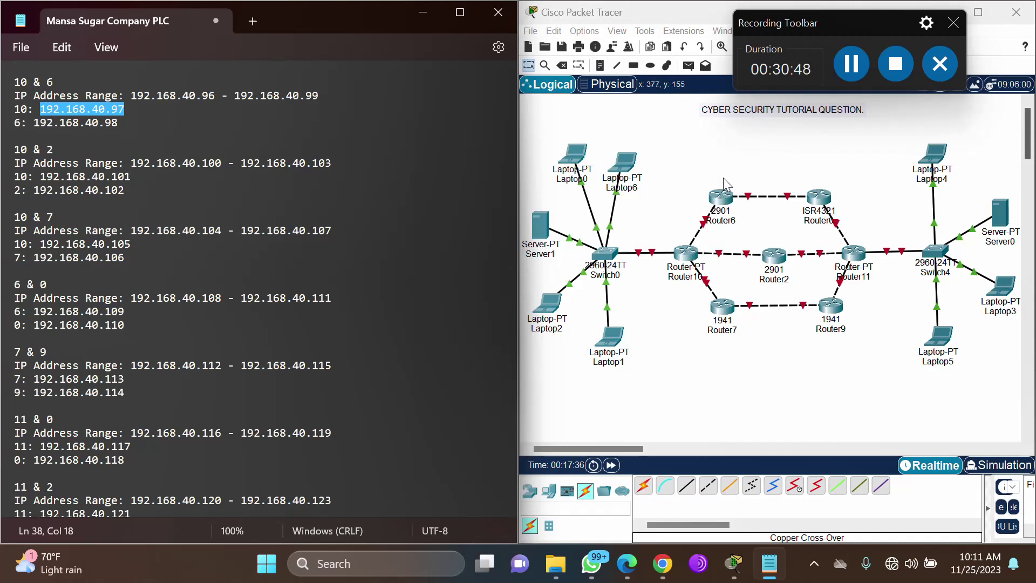
Turn on Always Show Port Labels in Preferences and shift Router6 up-right for clearer labels.
left_click(584, 31)
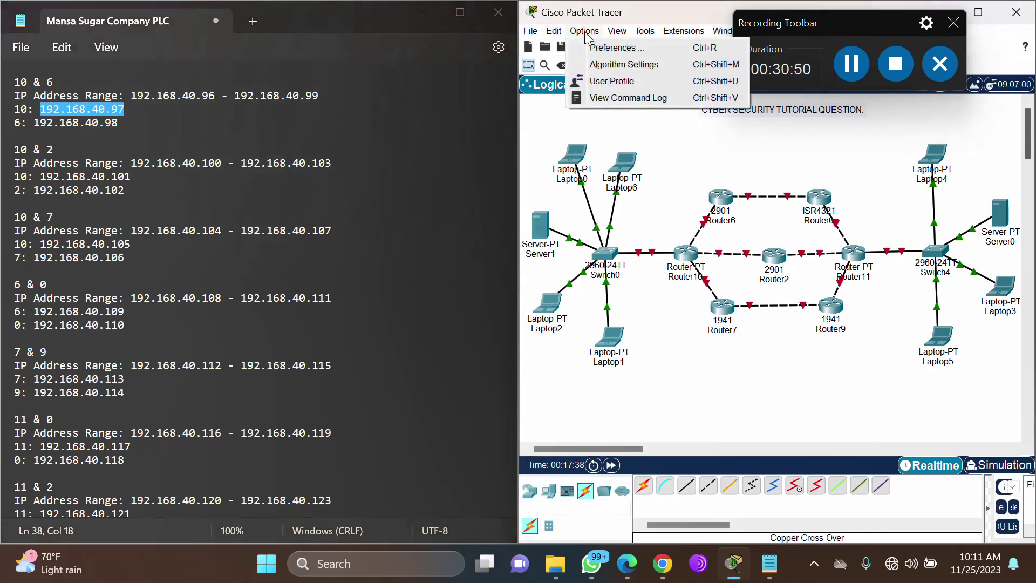
left_click(613, 52)
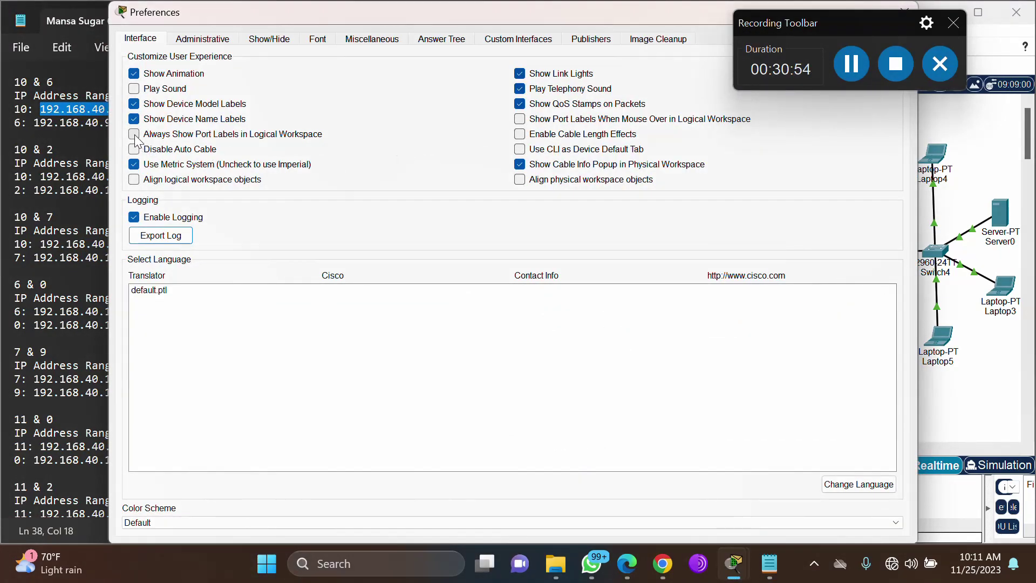
left_click(135, 136)
left_click_drag(378, 13, 205, 60)
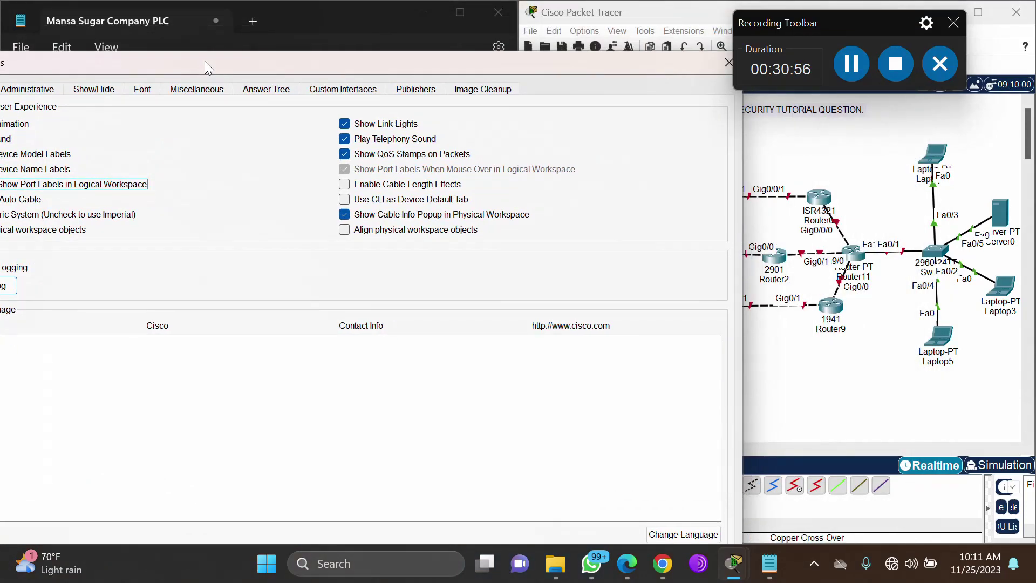
left_click(727, 63)
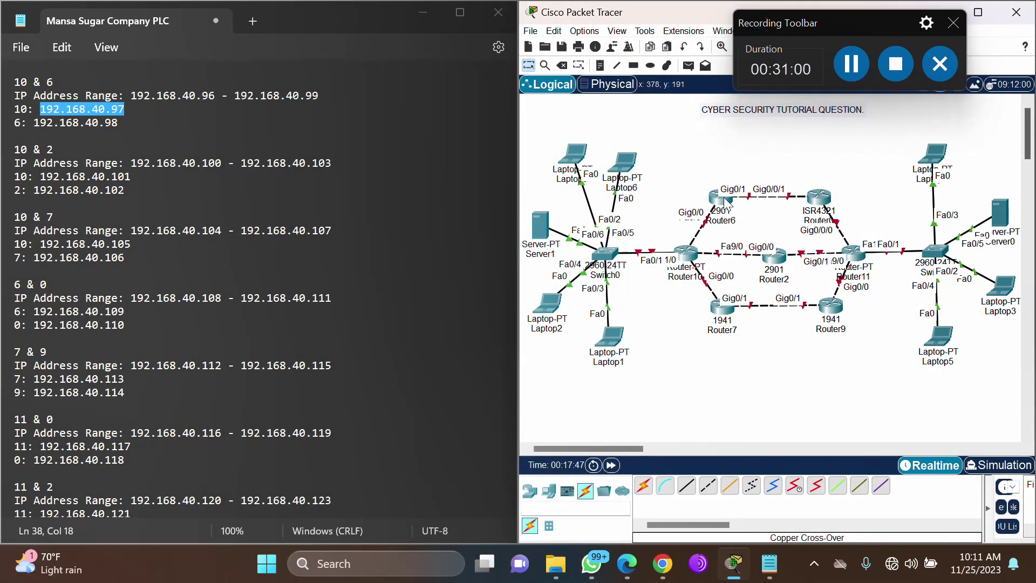
left_click_drag(722, 203, 742, 166)
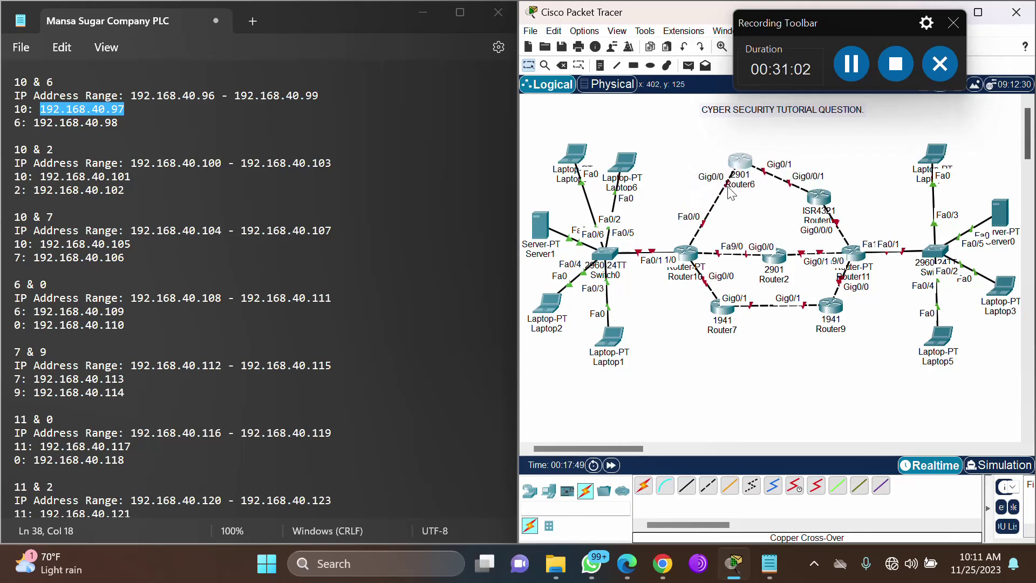
Enter 192.168.40.97 as the IPv4 address of Router10's FastEthernet0/0.
left_click(688, 252)
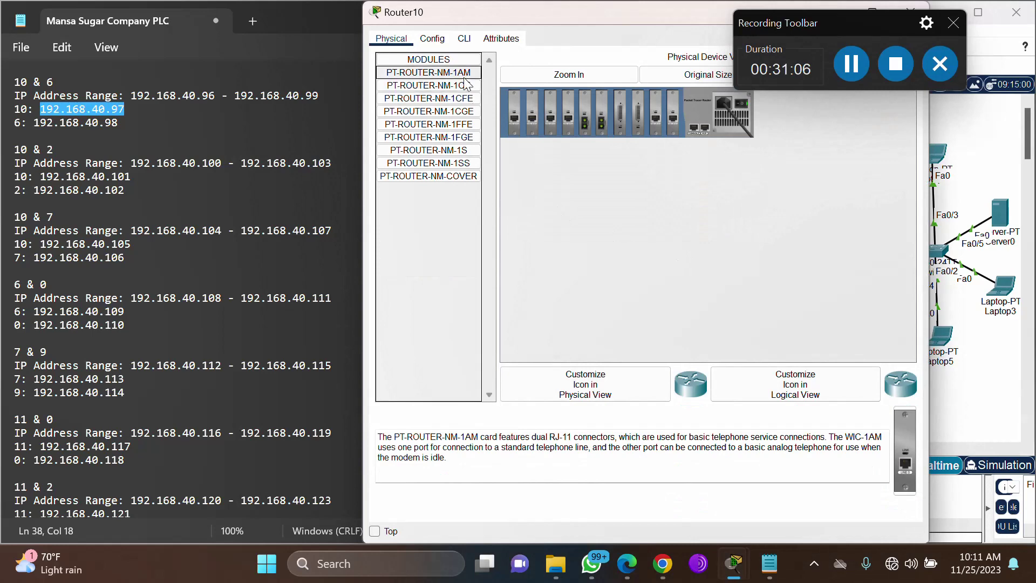
left_click(435, 42)
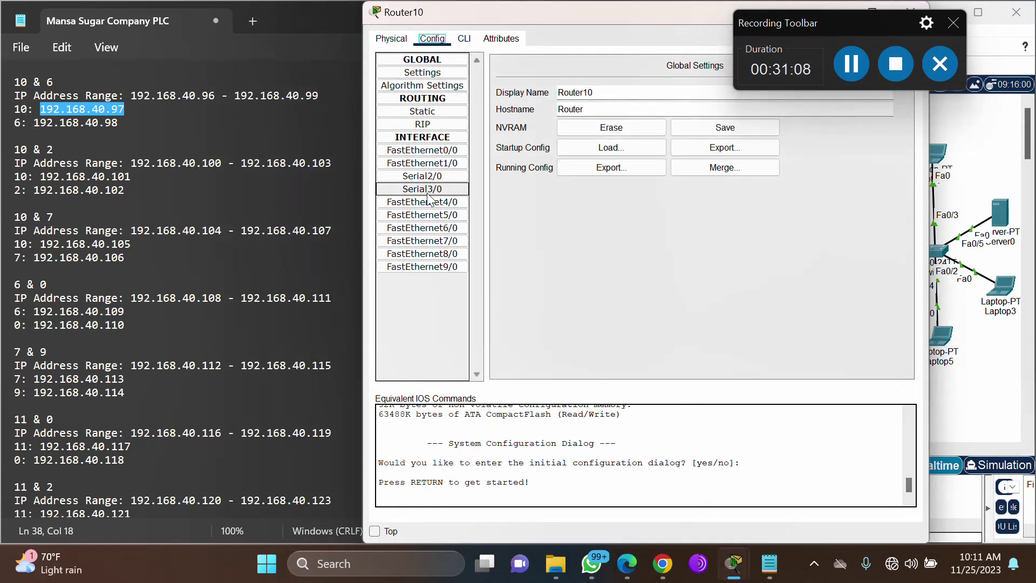
left_click(422, 150)
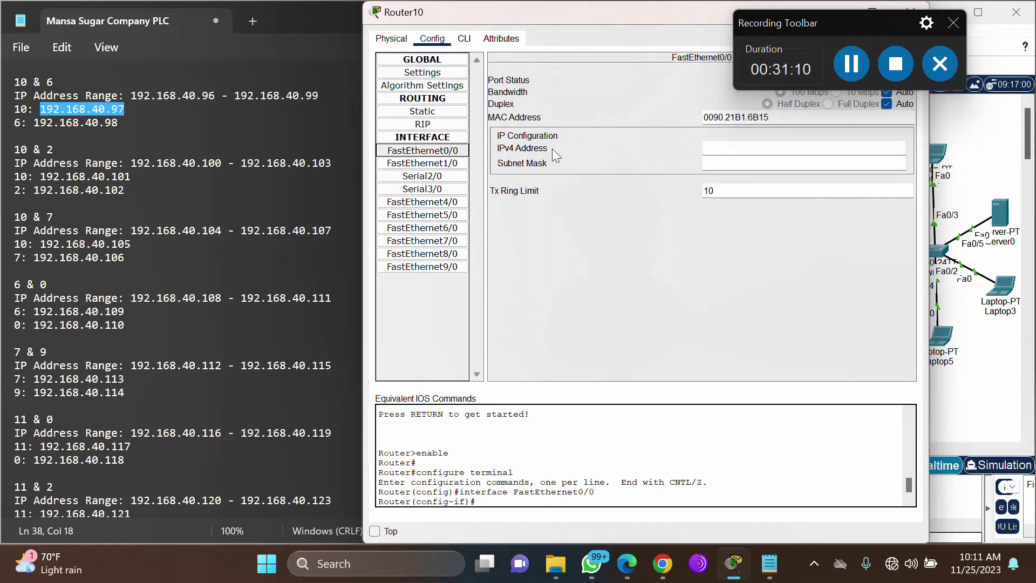
left_click(714, 146)
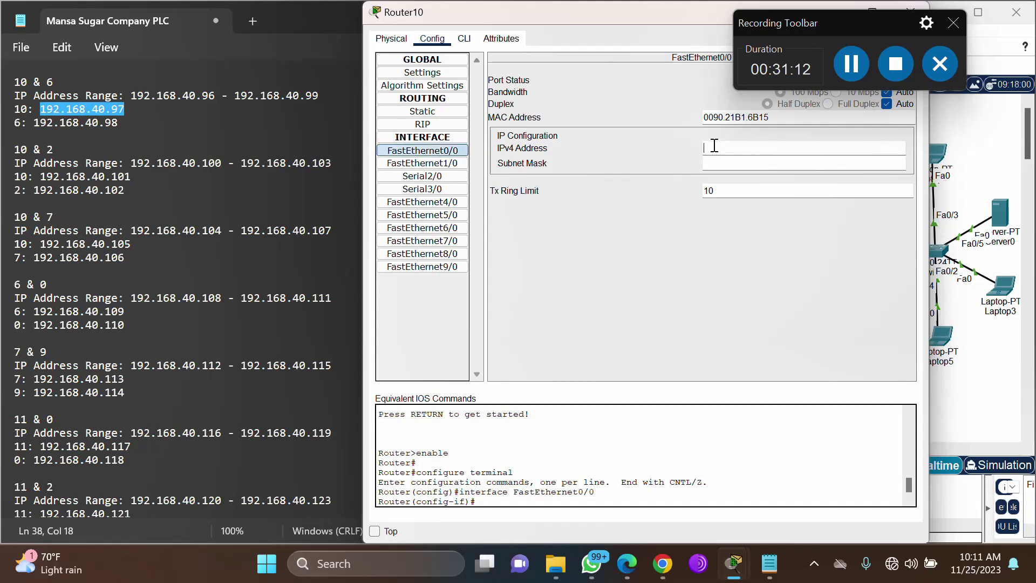
key("ctrl+v")
key("Tab")
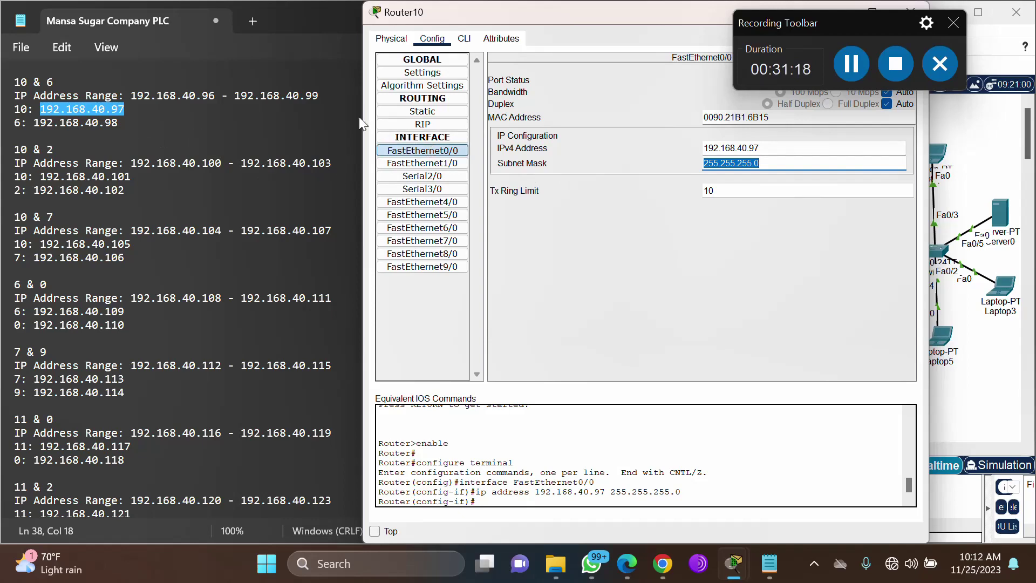
Set FastEthernet0/0's mask to 255.255.255.252 and switch the port on.
left_click(303, 42)
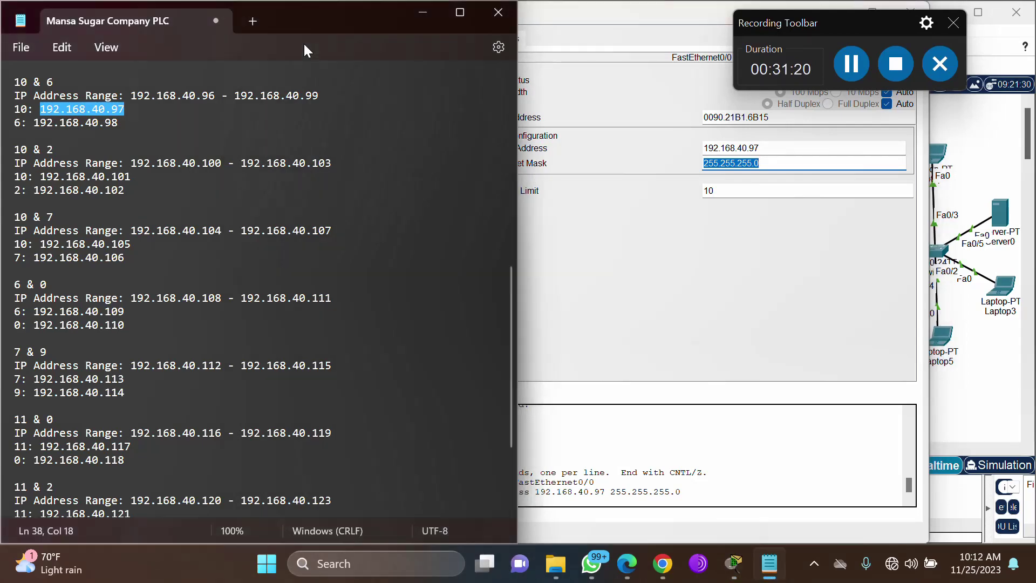
left_click_drag(510, 275, 512, 227)
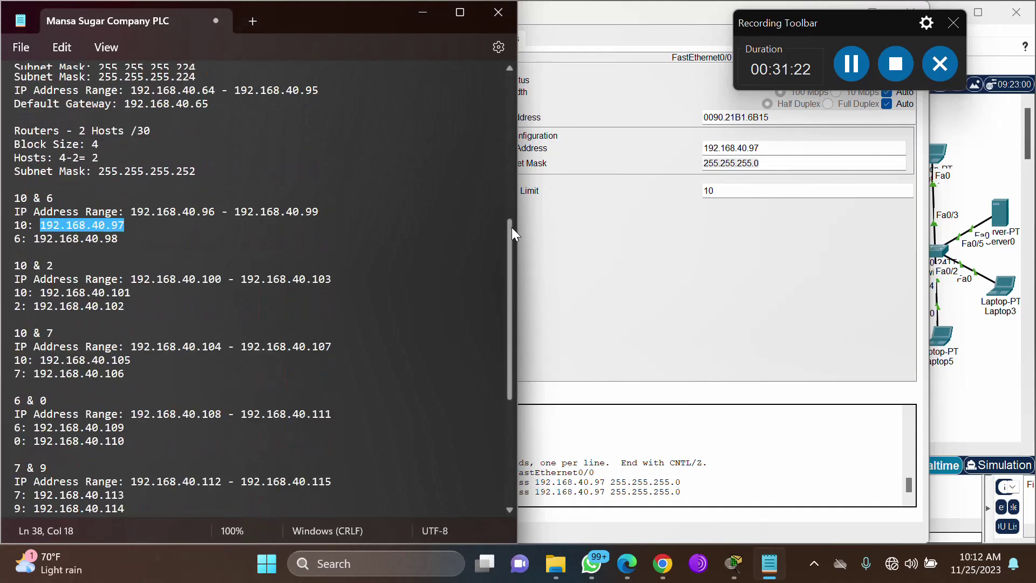
left_click_drag(176, 174, 227, 176)
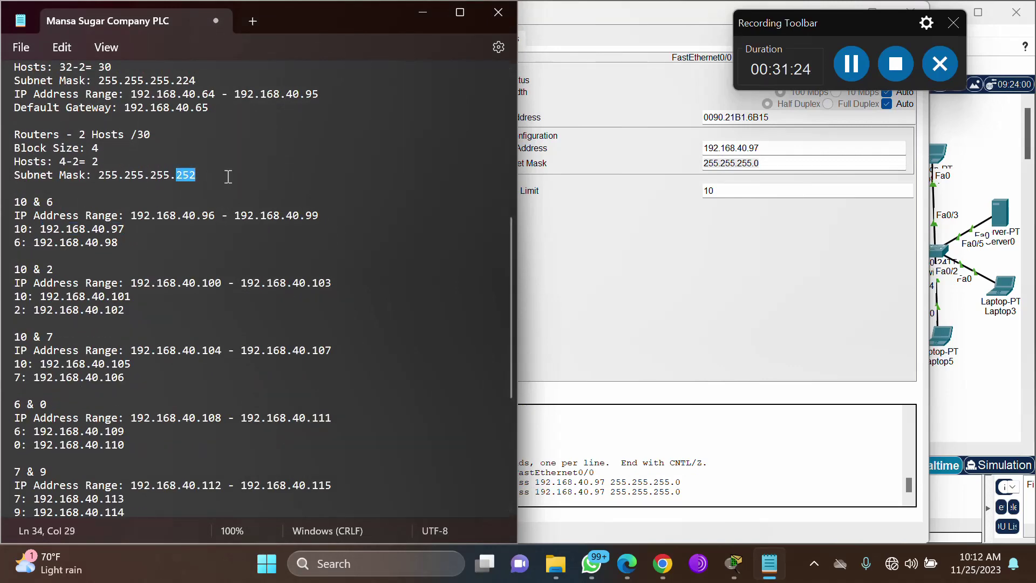
left_click(770, 163)
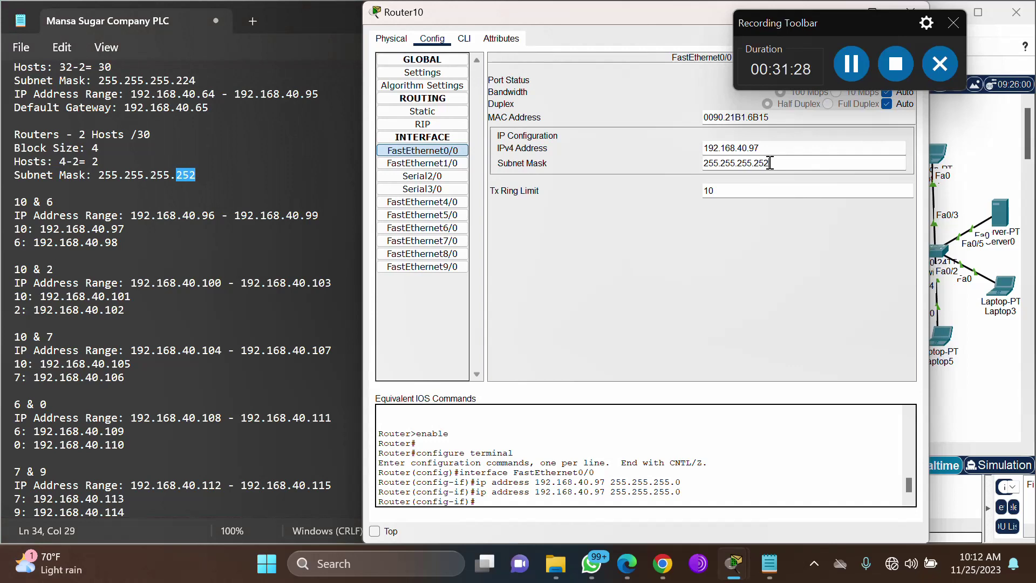
left_click_drag(884, 22, 701, 18)
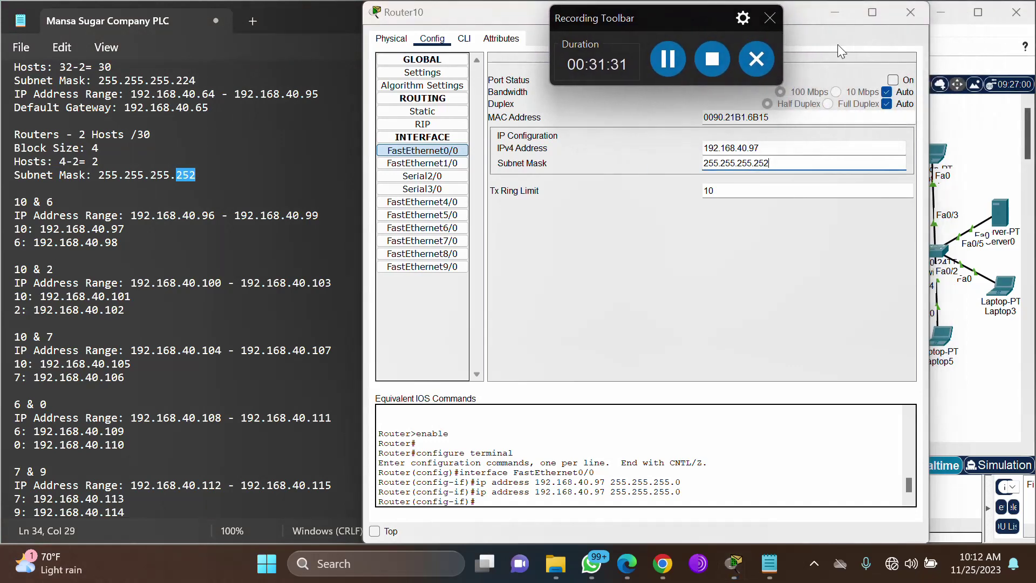
left_click(893, 80)
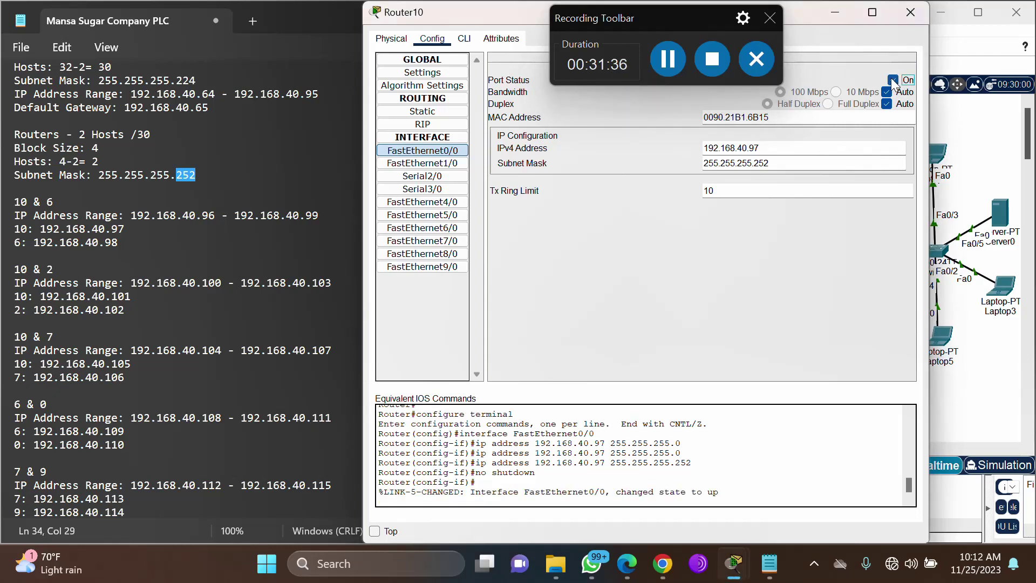
left_click_drag(802, 6, 820, 313)
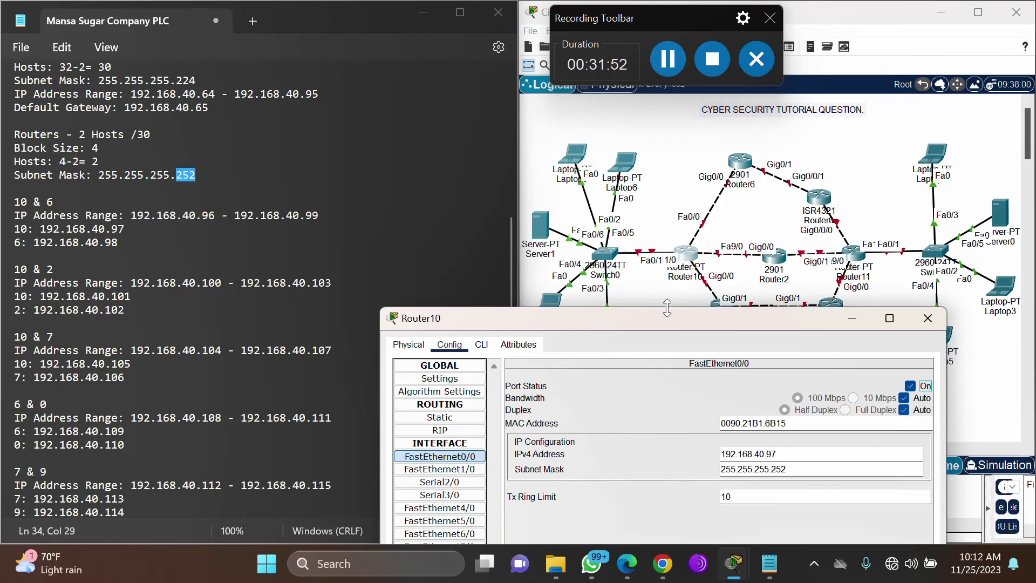
left_click_drag(663, 315, 733, 244)
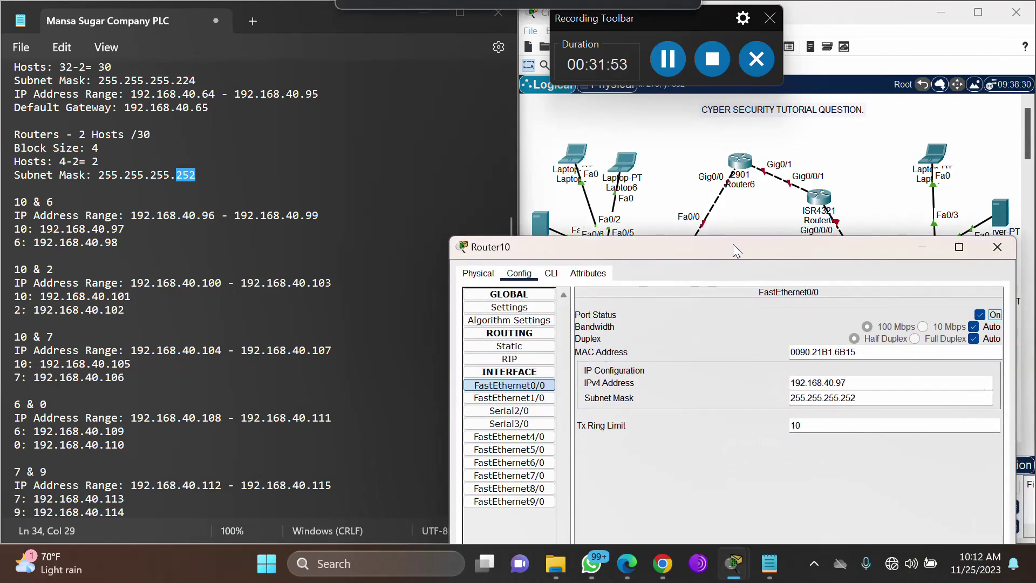
Enter 192.168.40.1 as the IPv4 address of Router10's FastEthernet1/0.
left_click(547, 398)
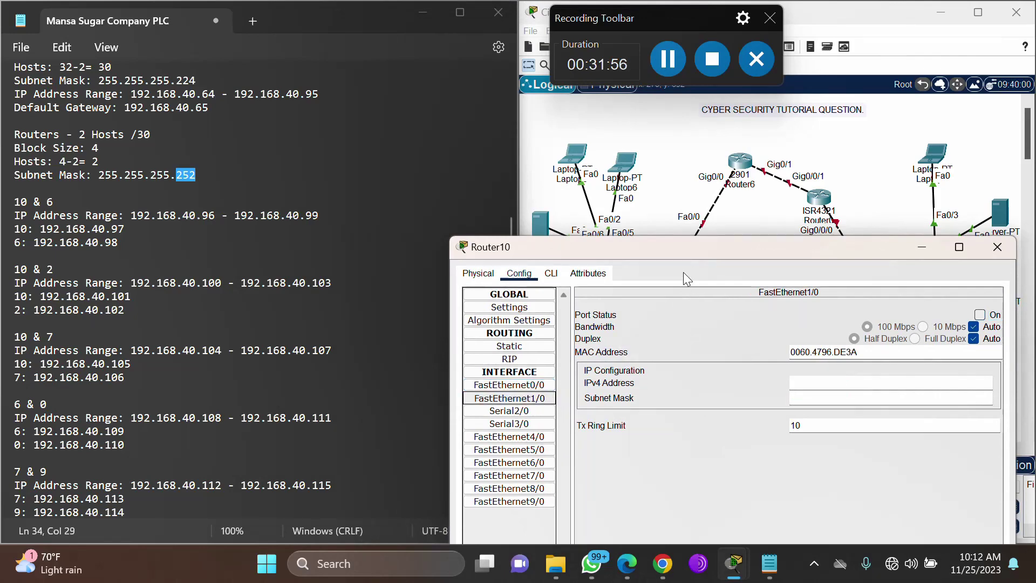
left_click_drag(668, 250, 685, 333)
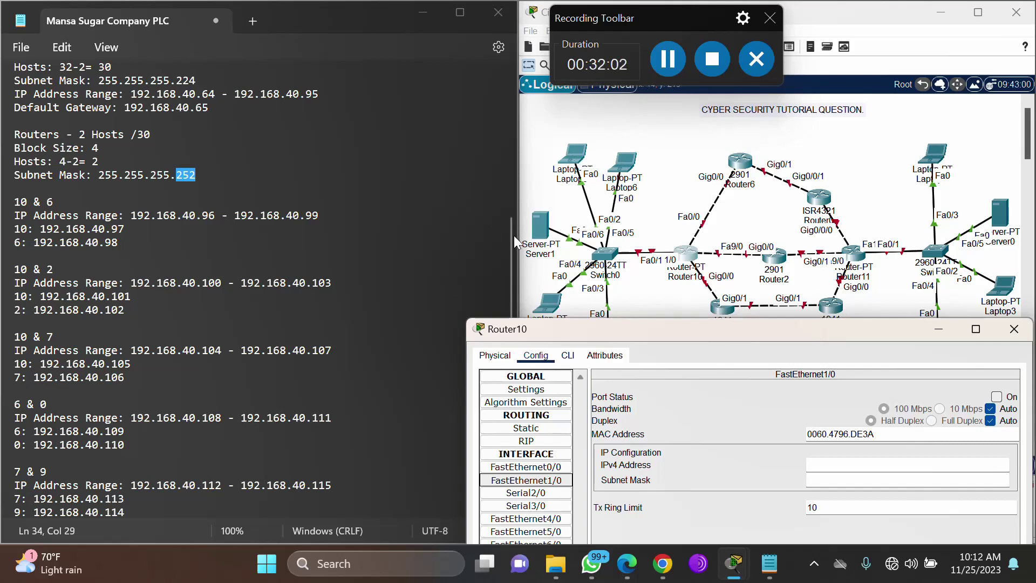
left_click_drag(511, 235, 511, 157)
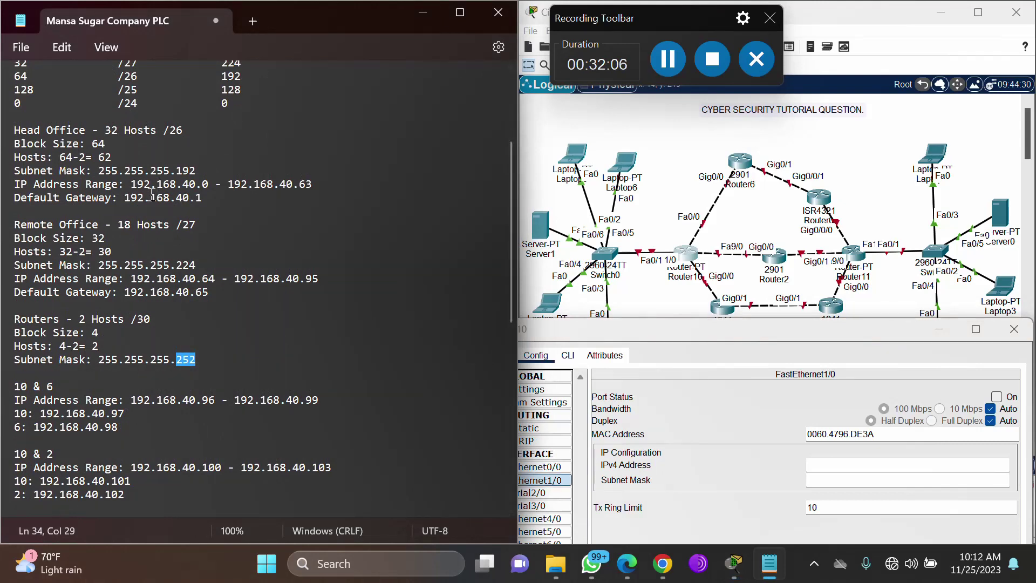
left_click_drag(125, 198, 206, 197)
key("ctrl+c")
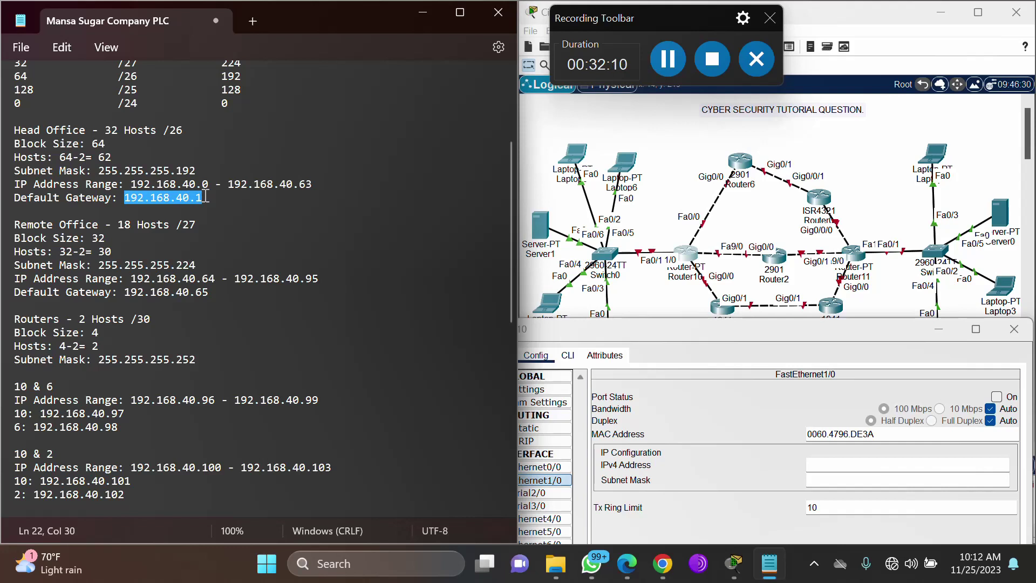
left_click(627, 333)
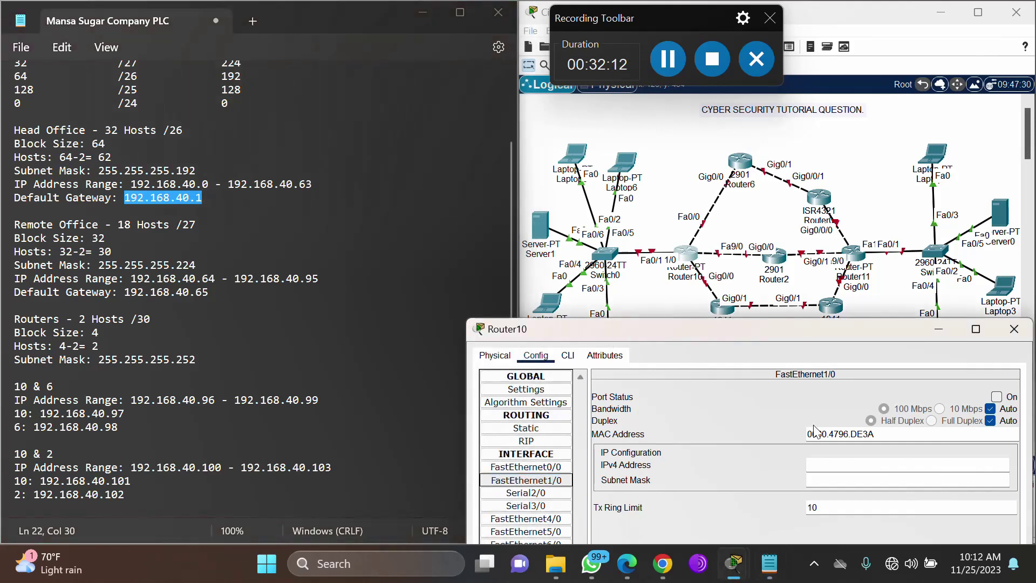
left_click(821, 464)
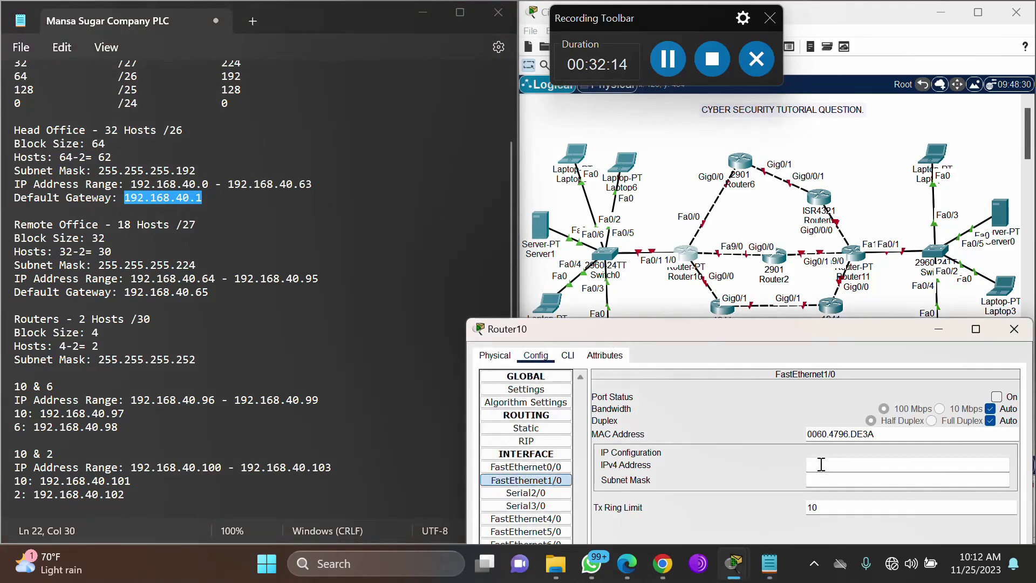
key("ctrl+v")
key("Tab")
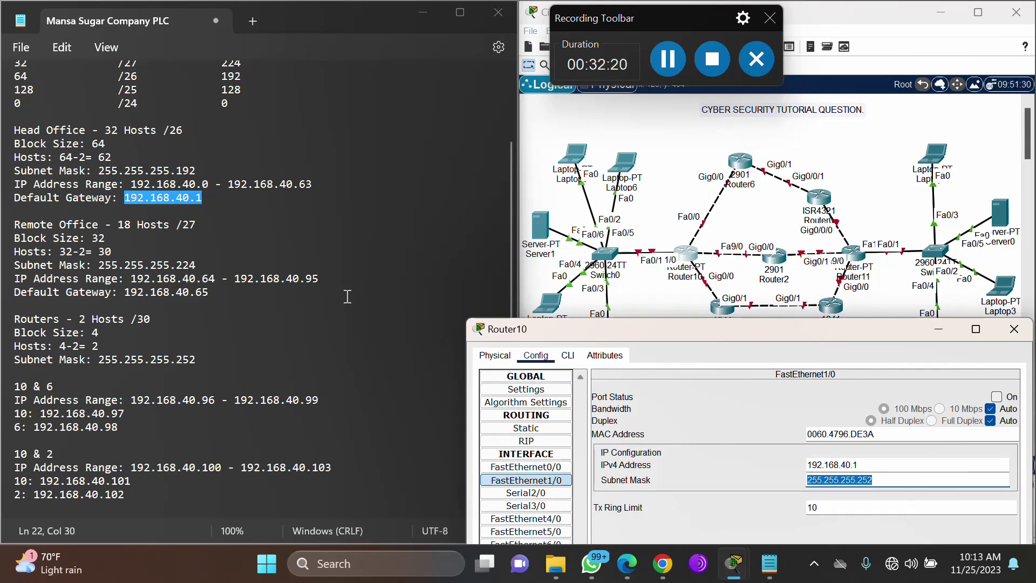
Confirm mask 255.255.255.192, switch FastEthernet1/0 on, and close Router10's window.
left_click(176, 170)
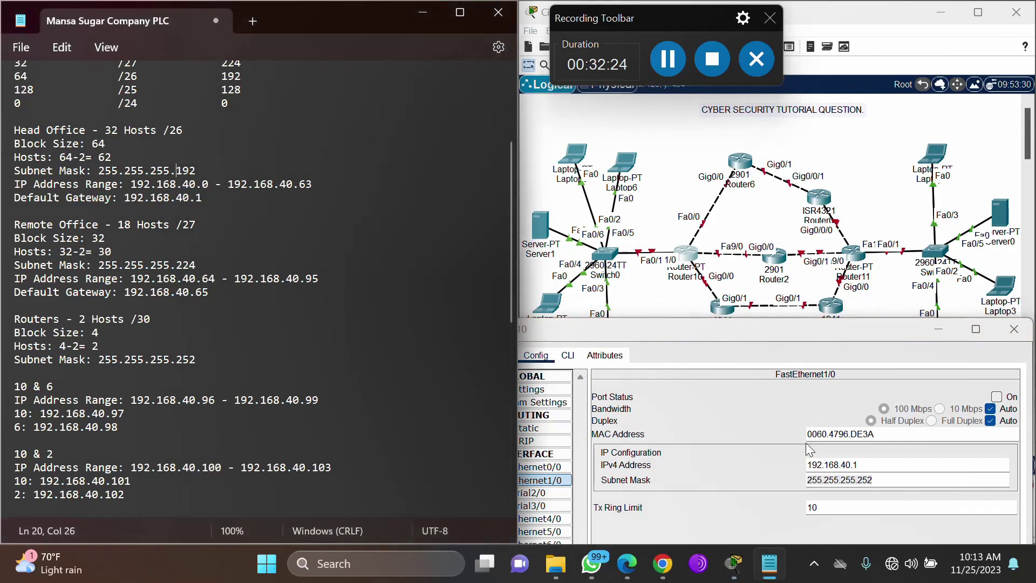
left_click(881, 484)
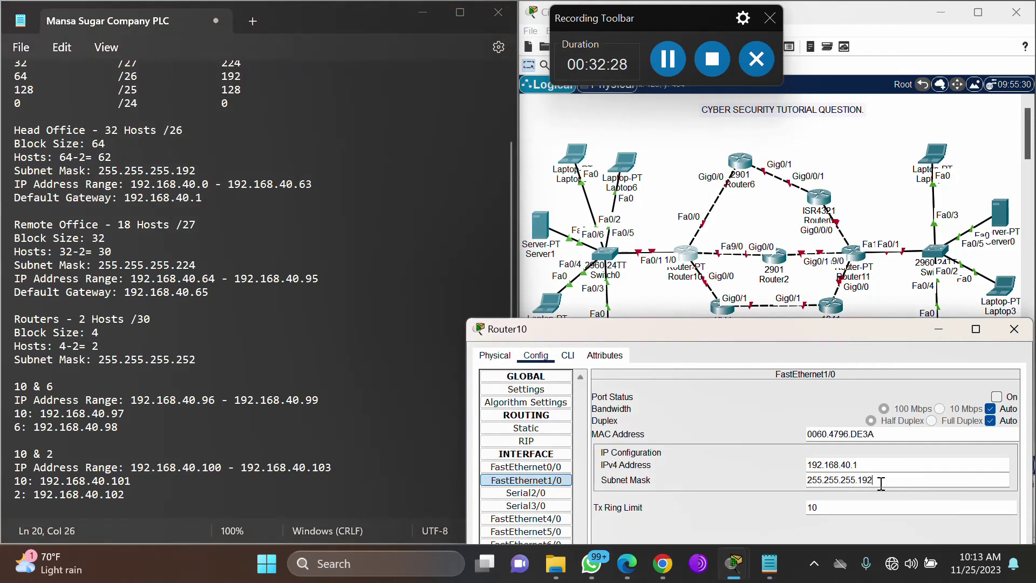
left_click(996, 396)
left_click_drag(646, 332, 493, 295)
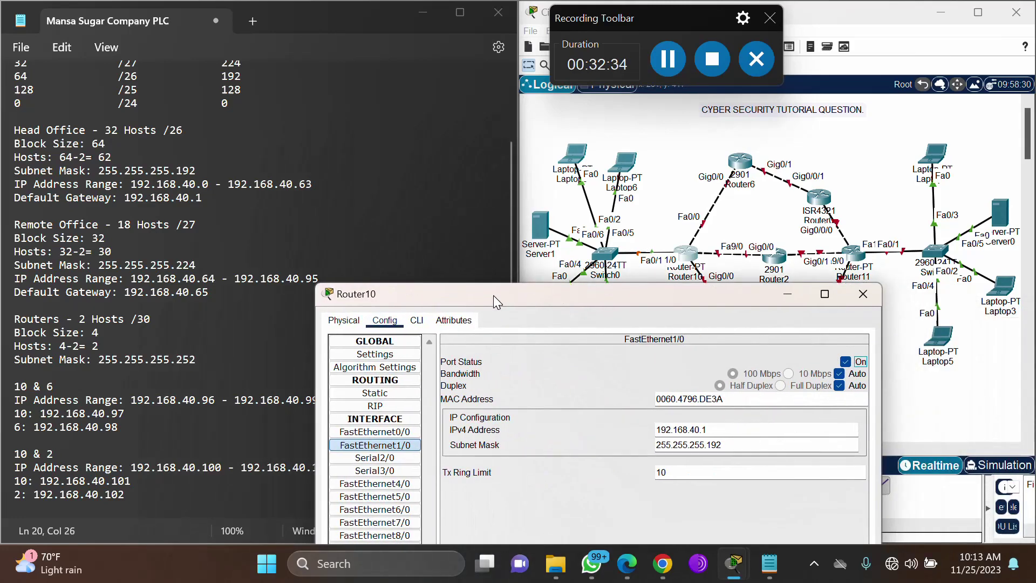
left_click(868, 302)
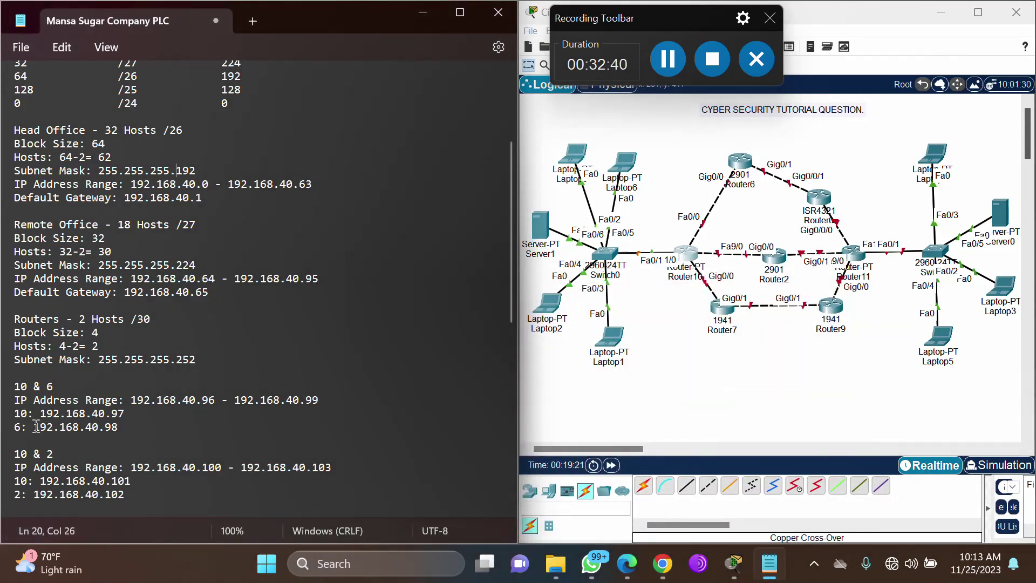
Enter 192.168.40.98 as the IPv4 address of Router6's GigabitEthernet0/0.
left_click_drag(36, 426, 131, 422)
key("ctrl+c")
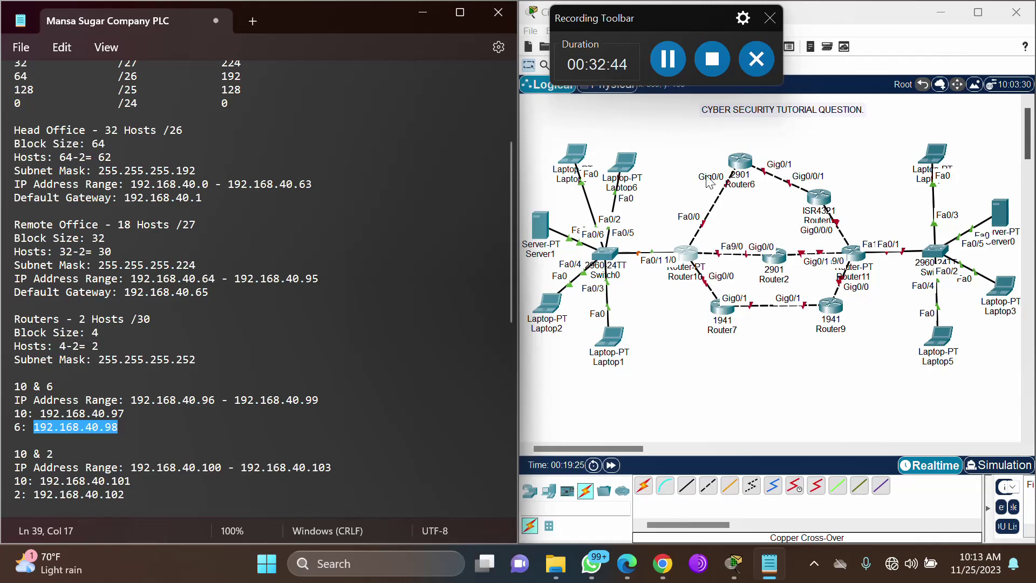
left_click(743, 163)
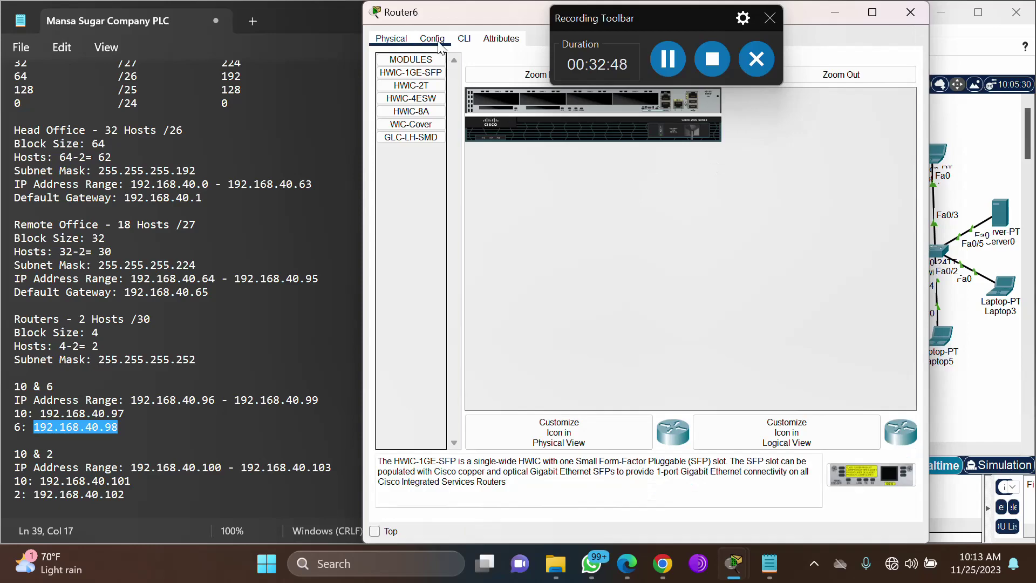
left_click(439, 44)
left_click(423, 176)
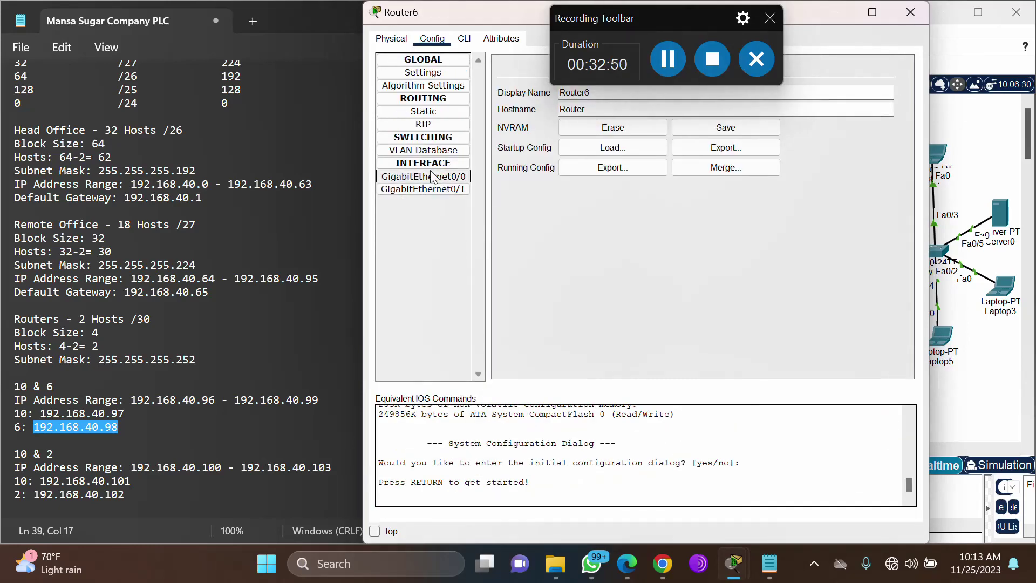
left_click(705, 144)
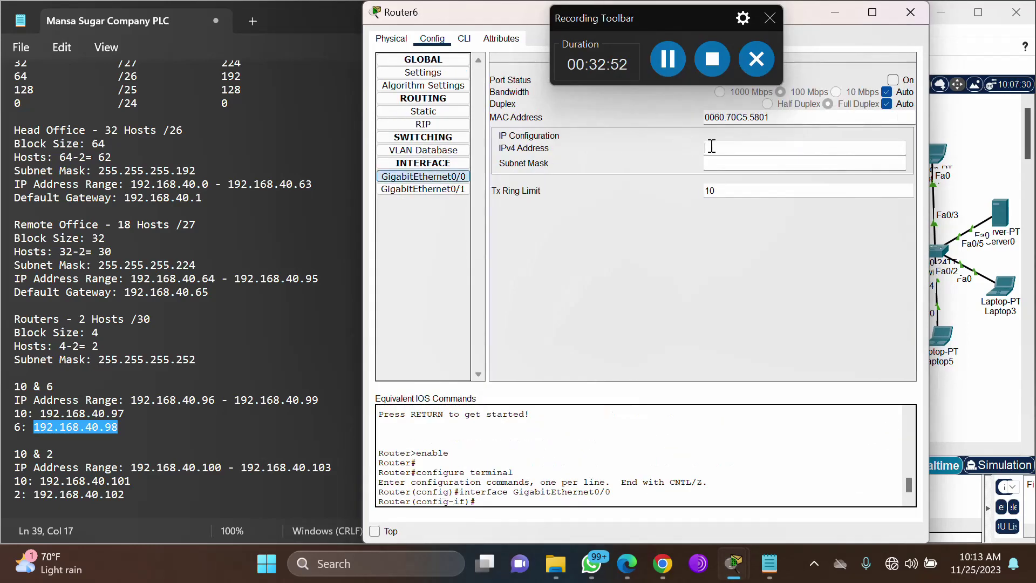
key("ctrl+v")
key("Tab")
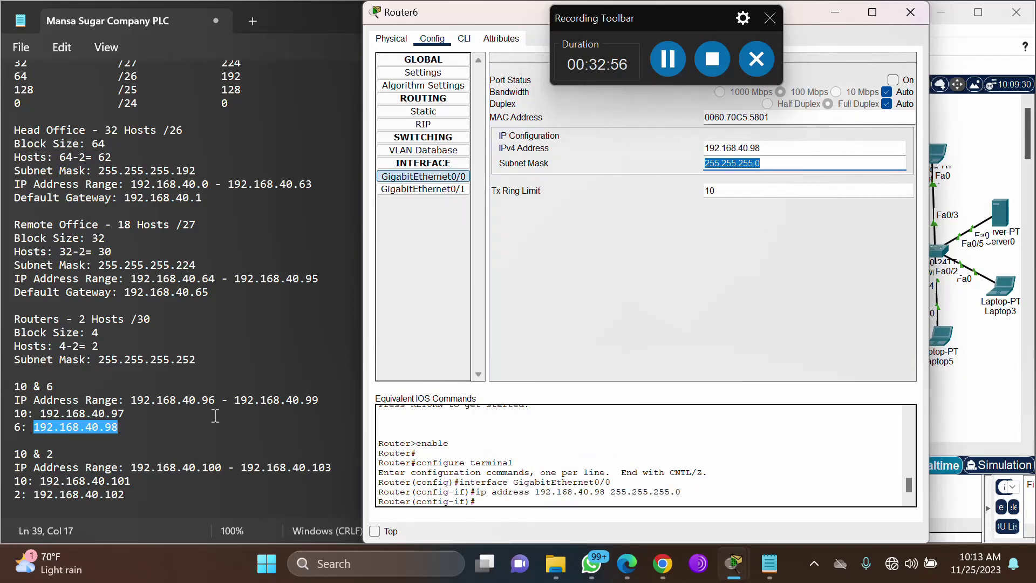
Change the mask to 255.255.255.252, switch the port on, and close Router6's window.
double_click(178, 360)
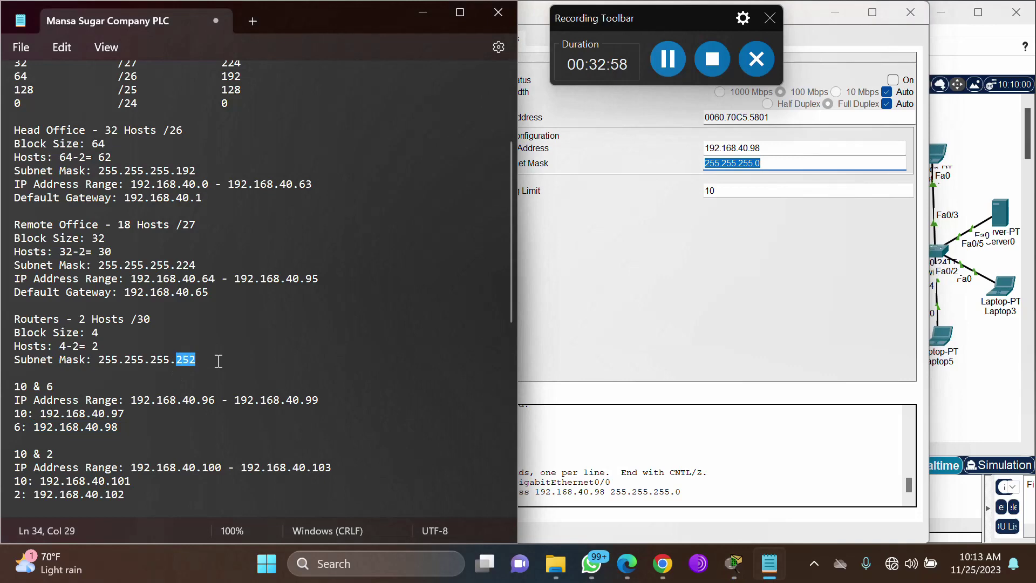
left_click(781, 164)
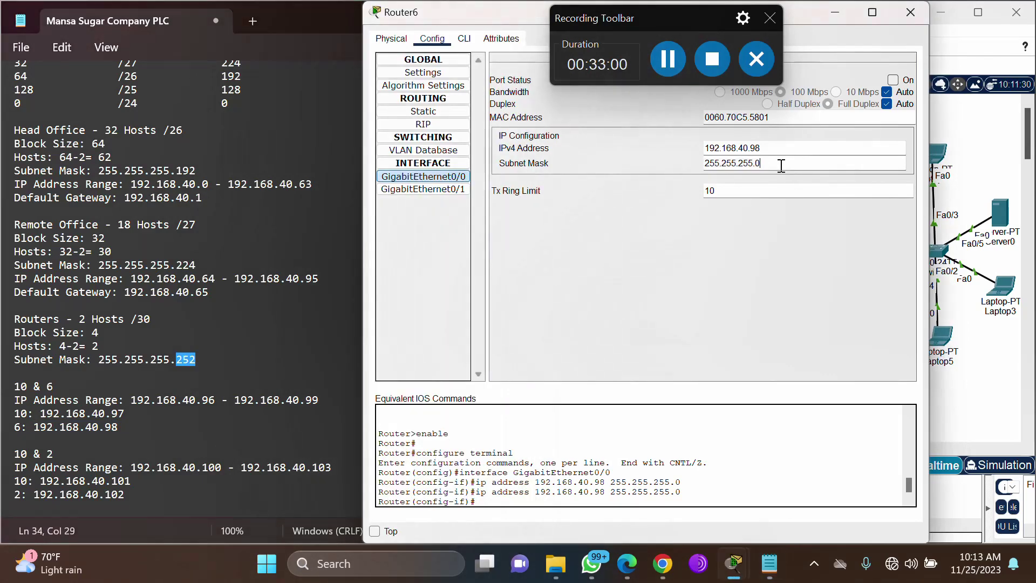
key("BackSpace")
type("252")
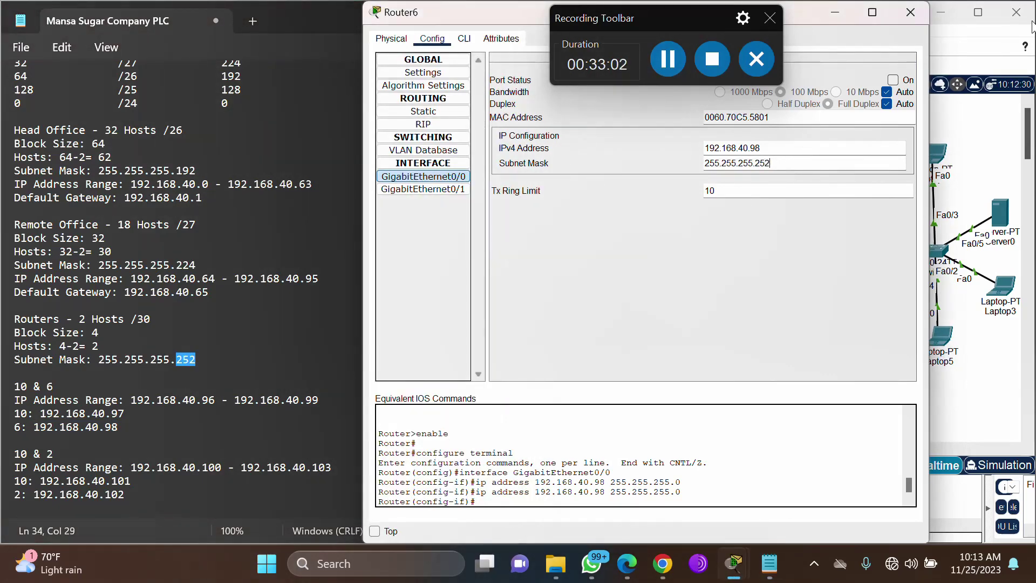
left_click(893, 80)
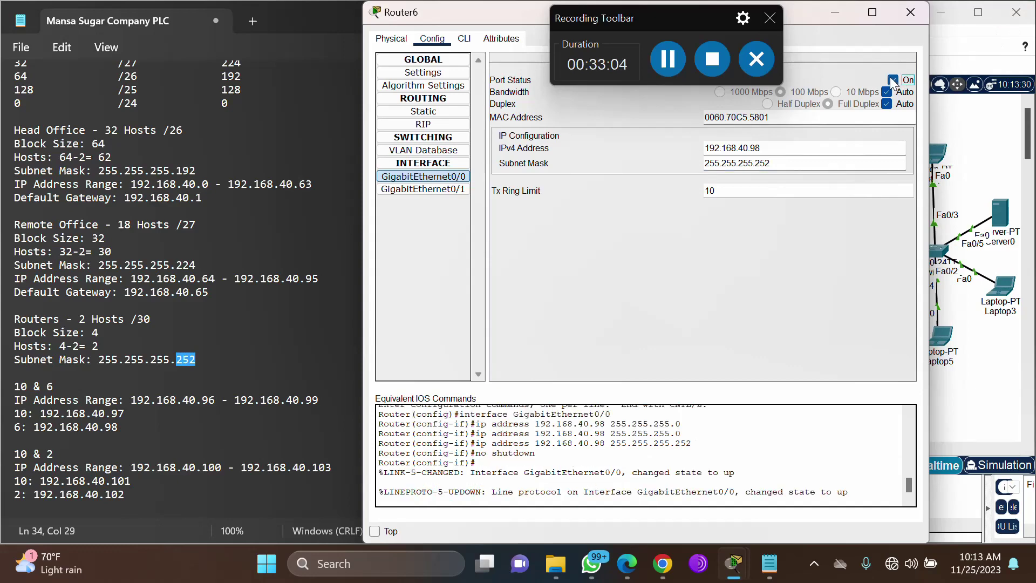
left_click(911, 12)
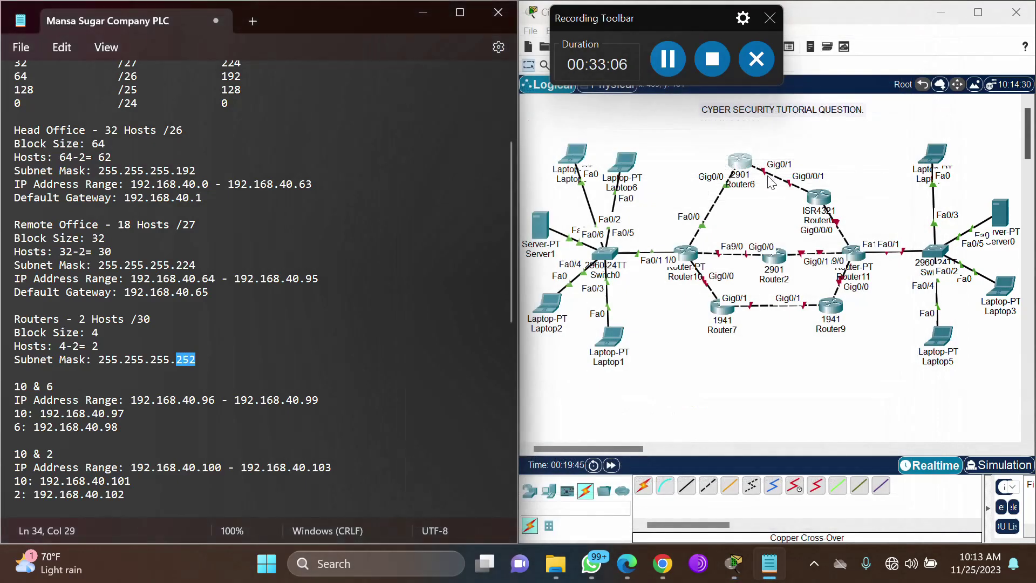
Nudge Router6 lower and place a 'Head Office' note above the left network.
left_click_drag(741, 161, 715, 198)
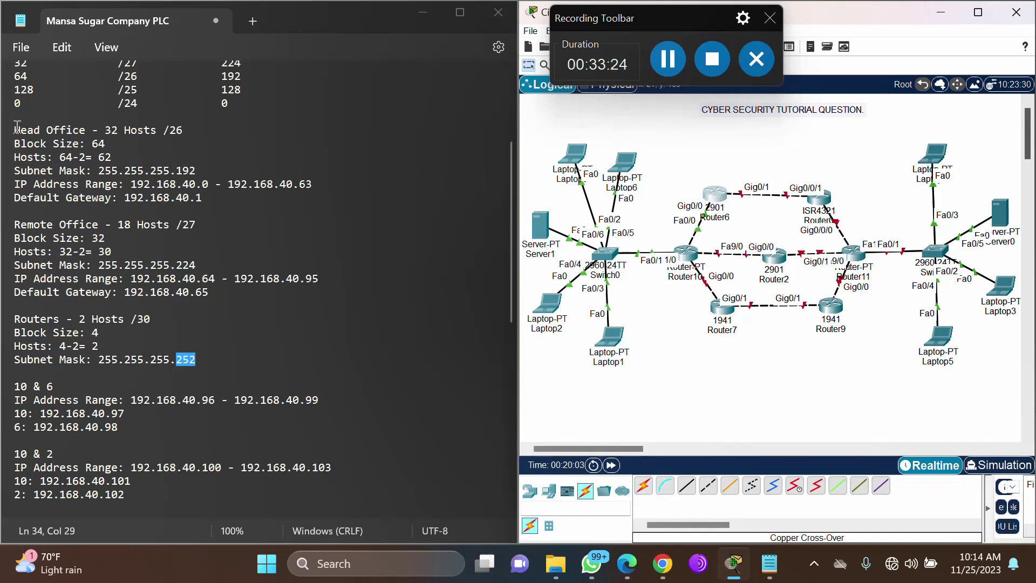
left_click_drag(16, 130, 90, 130)
key("ctrl+c")
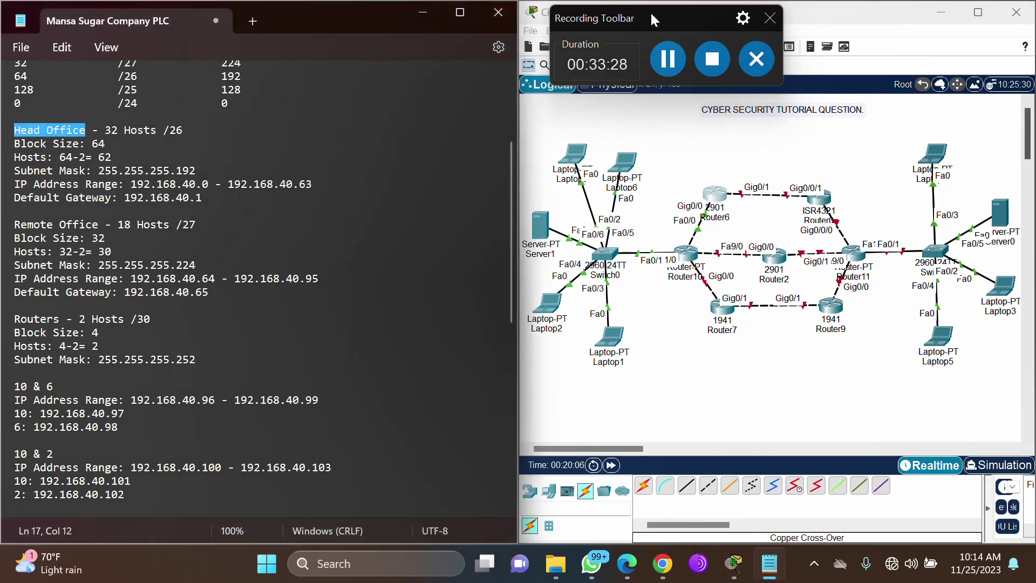
left_click_drag(650, 12, 848, 14)
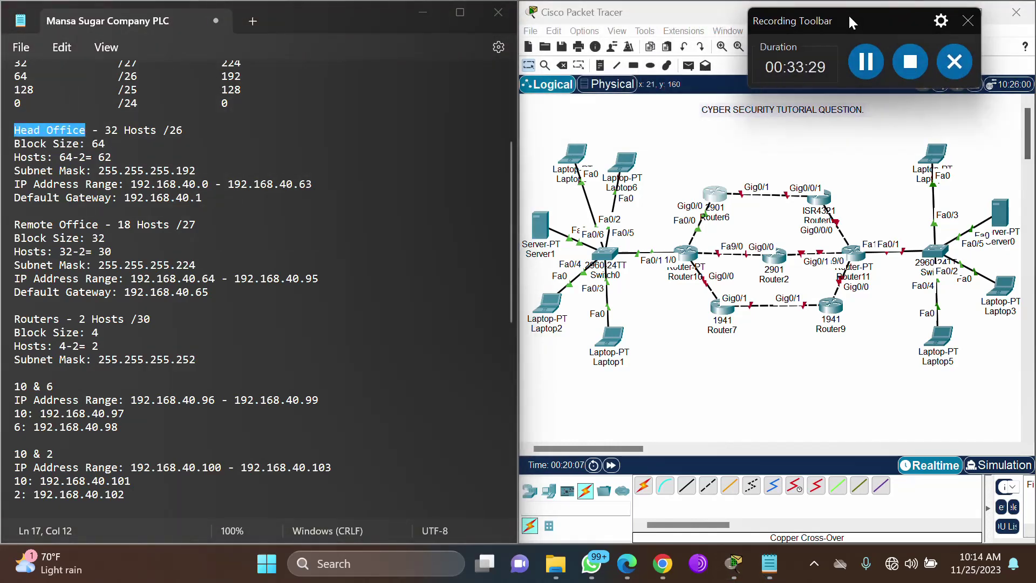
left_click(602, 67)
left_click(593, 120)
key("ctrl+v")
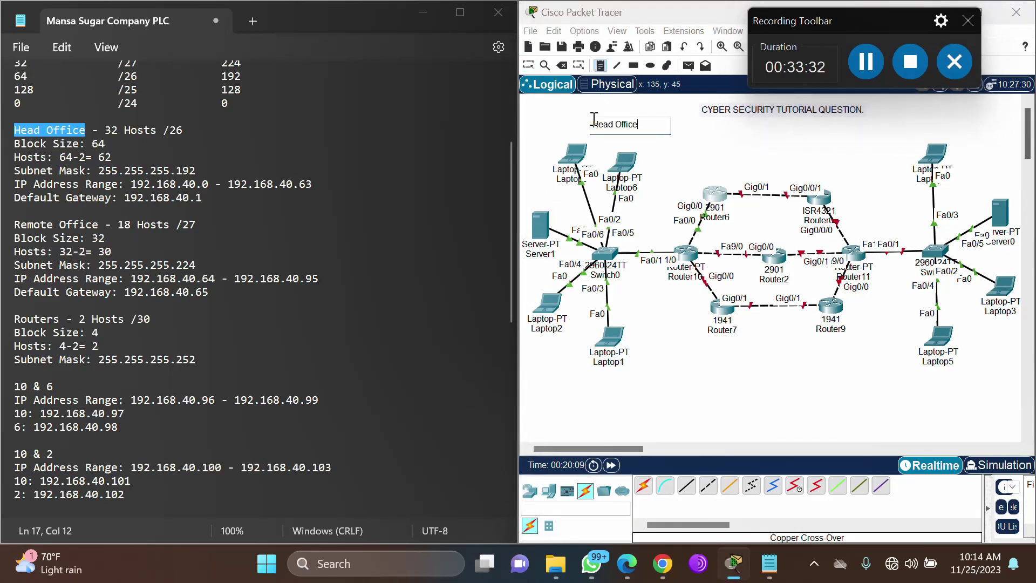
Place a 'Remote Office' note above the right network.
left_click_drag(15, 225, 101, 222)
key("ctrl+c")
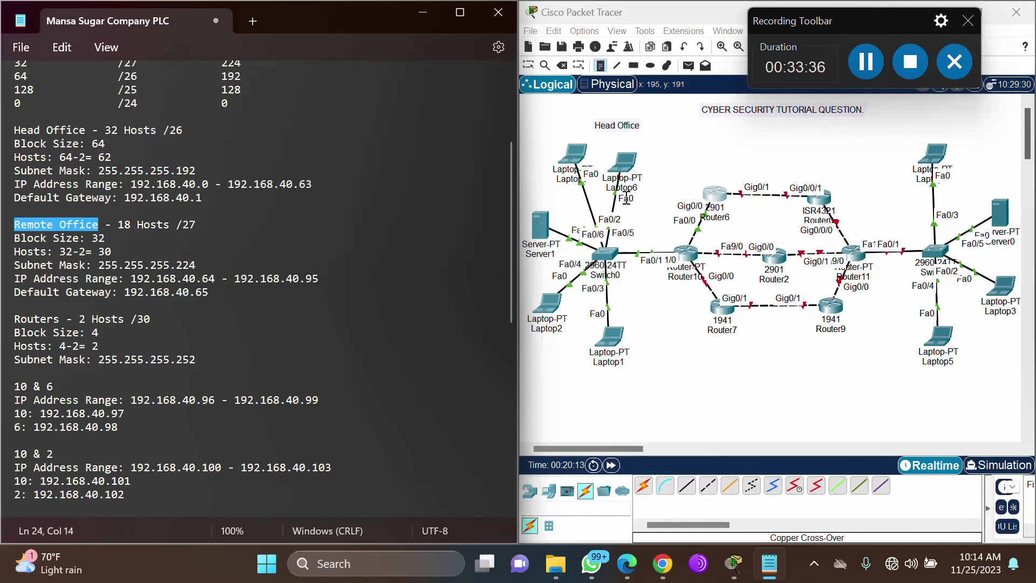
left_click(931, 124)
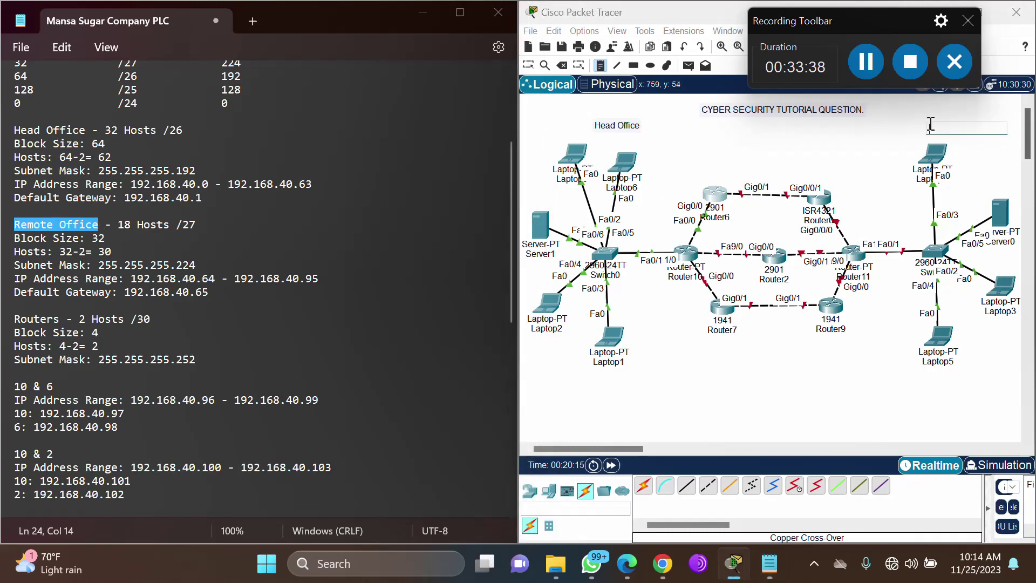
key("ctrl+v")
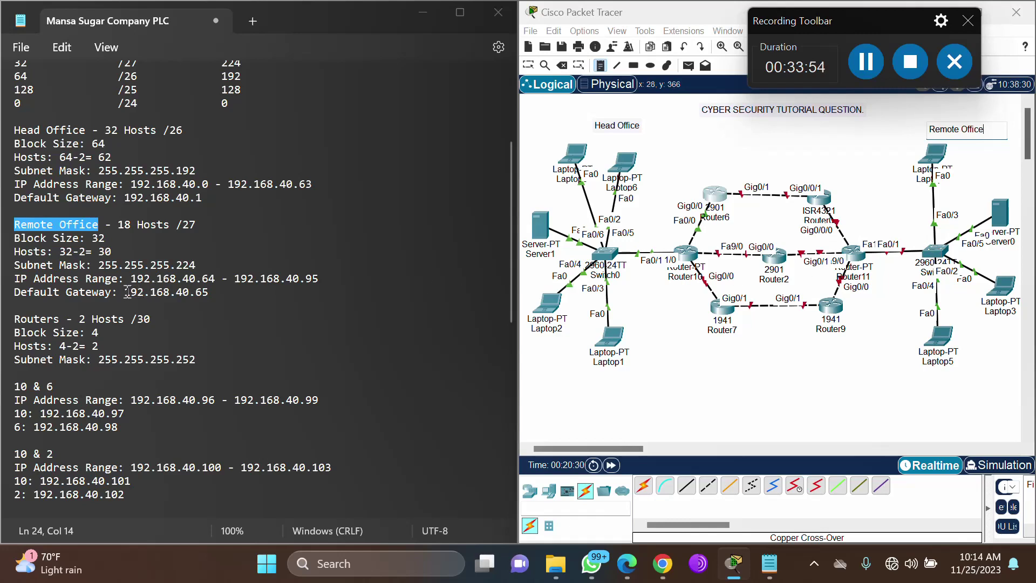
Copy 192.168.40.65 from the notes and paste it as Router11's FastEthernet1/0 address.
left_click_drag(124, 292, 210, 292)
key("ctrl+c")
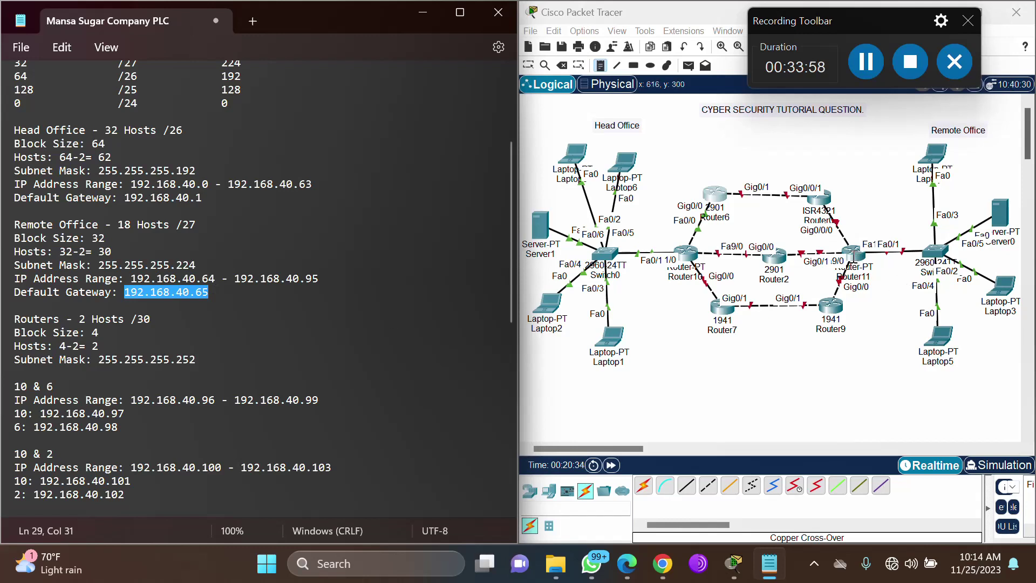
left_click(526, 66)
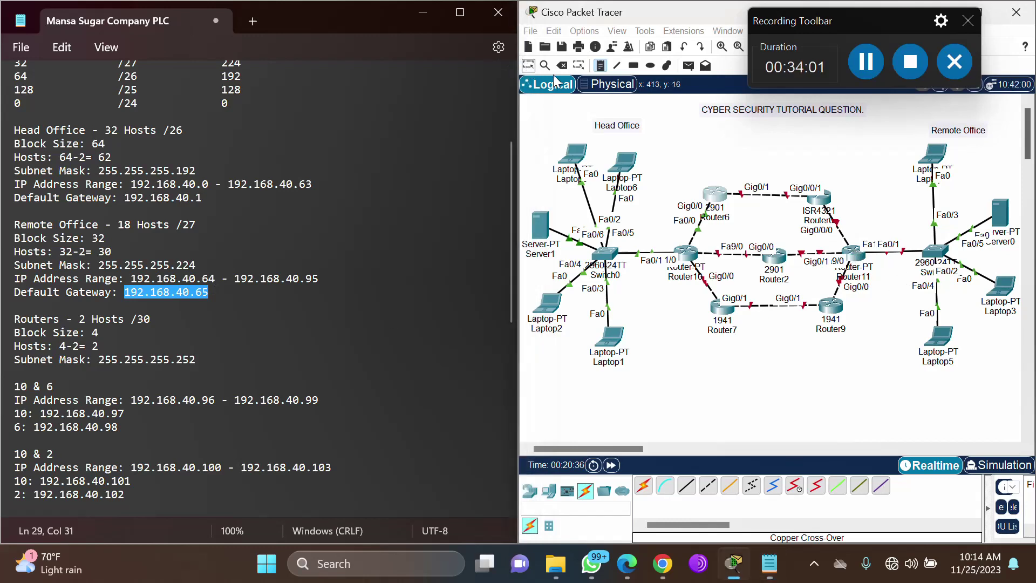
left_click(854, 258)
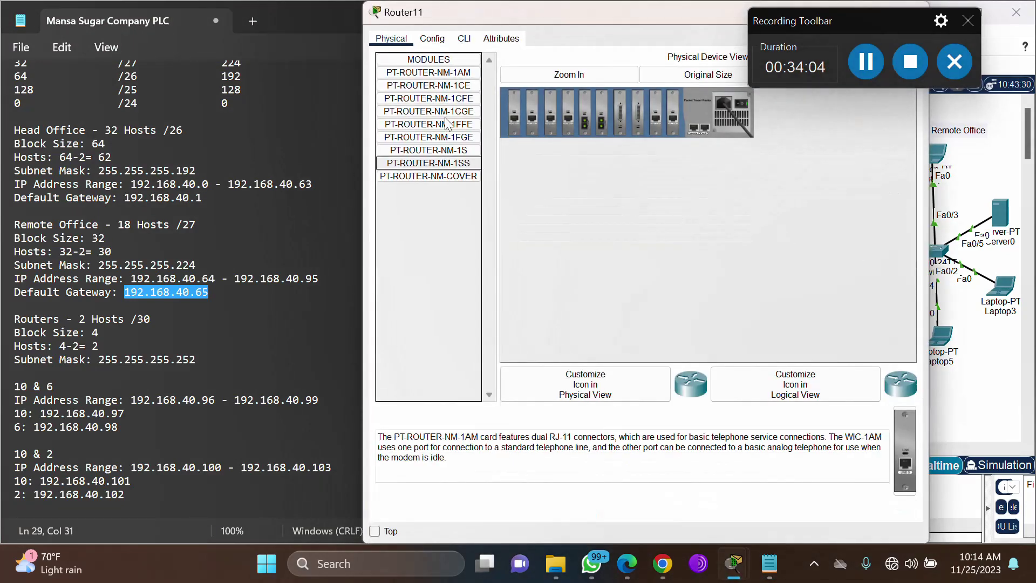
left_click(432, 44)
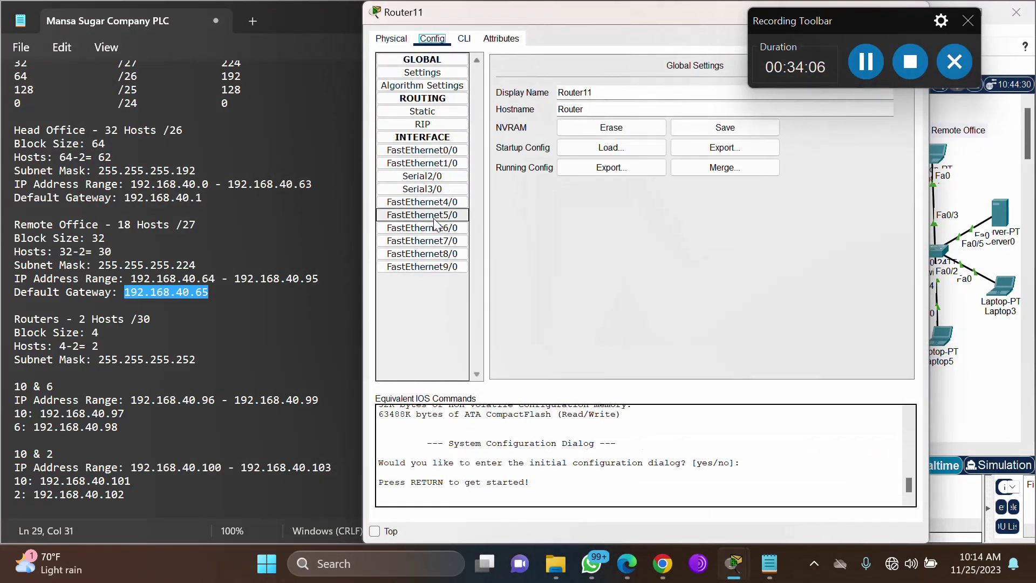
left_click(446, 163)
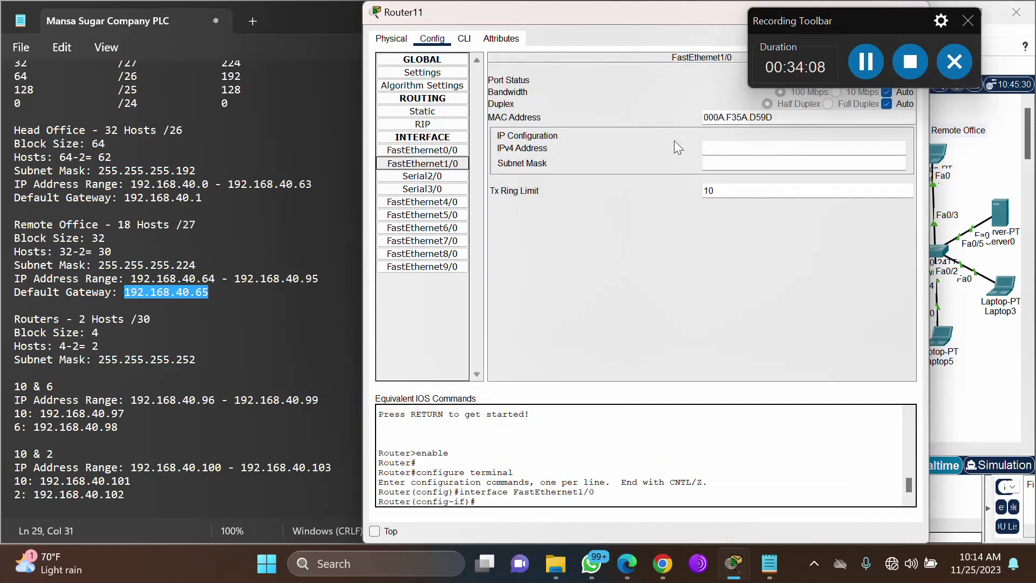
left_click(724, 146)
key("ctrl+v")
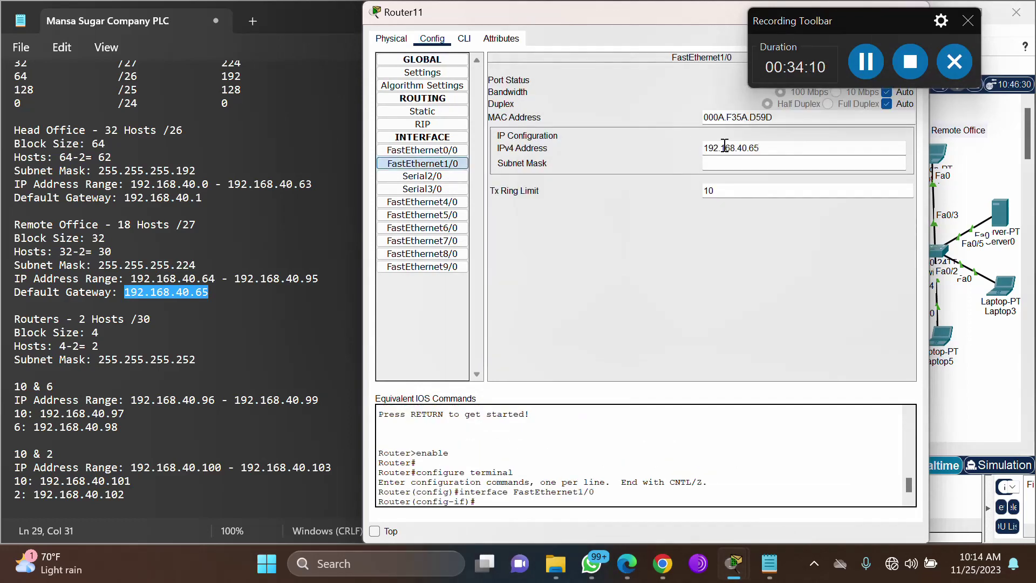
key("Tab")
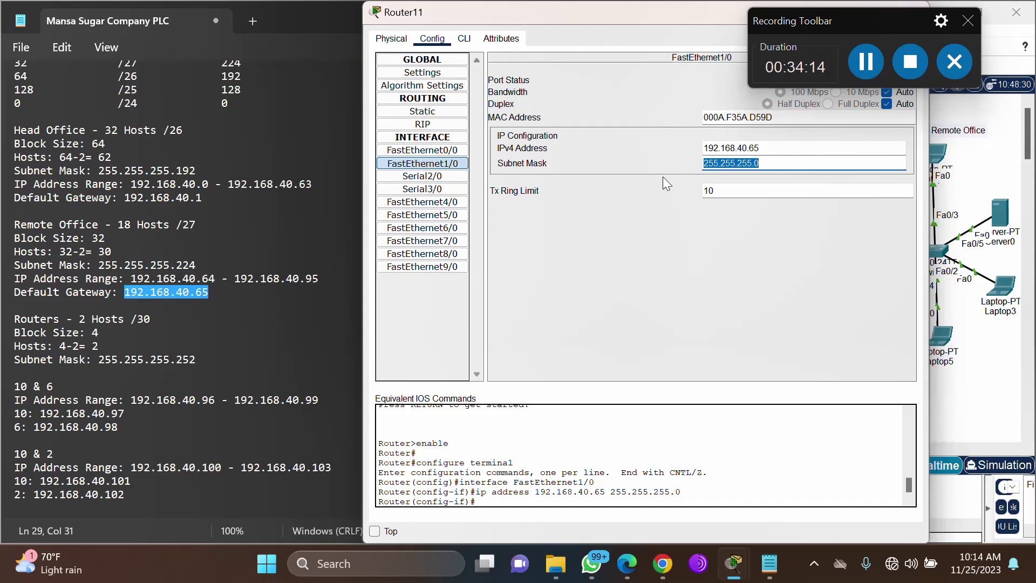
Set FastEthernet1/0's mask to 255.255.255.224, turn the port on, and close Router11.
left_click(767, 160)
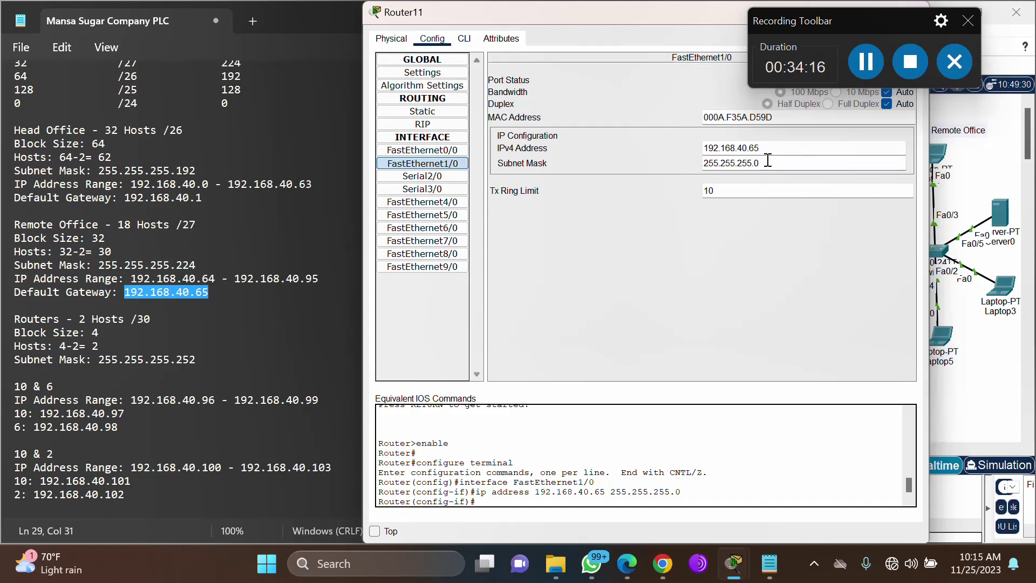
type("224")
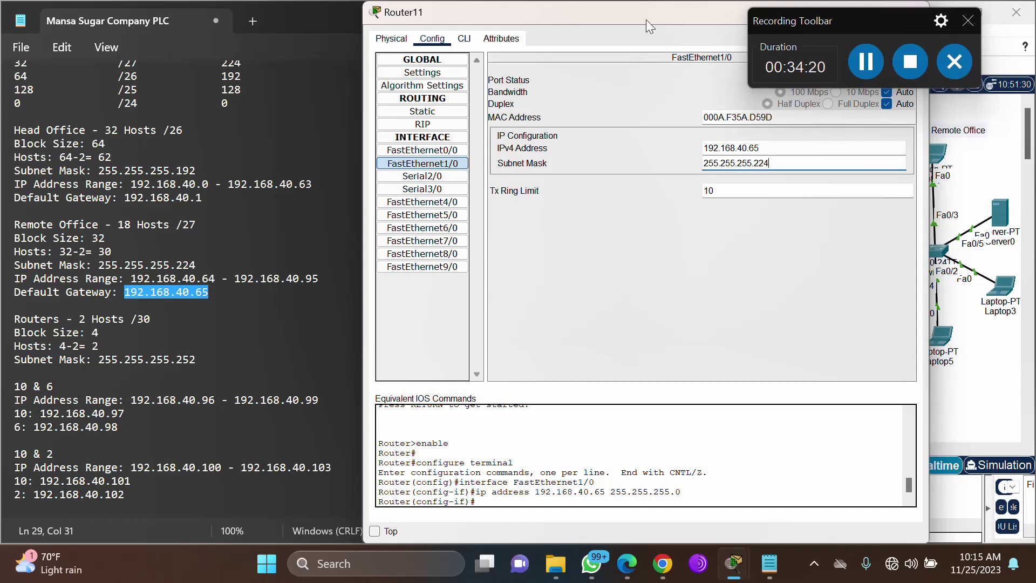
left_click_drag(646, 20, 551, 76)
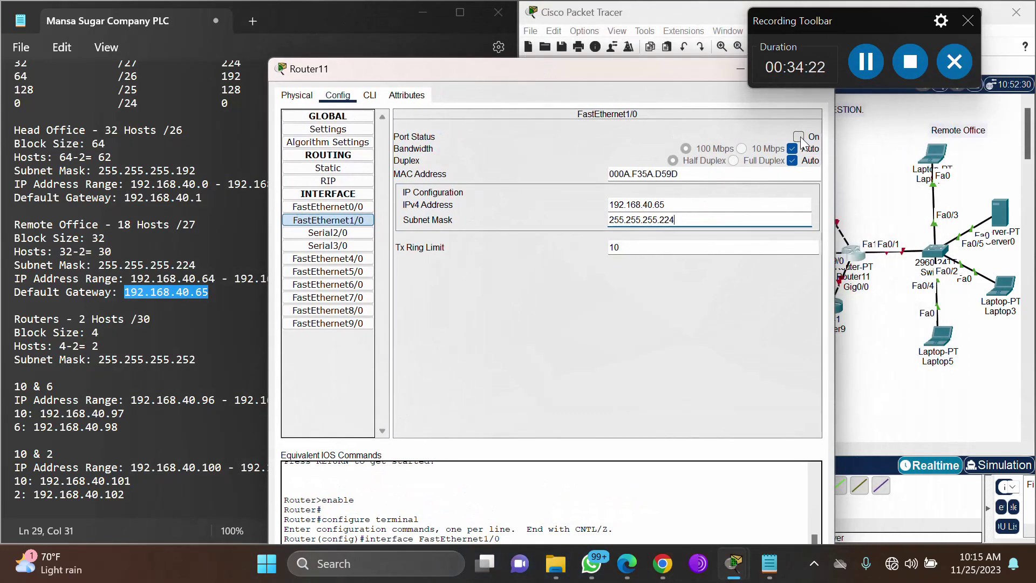
left_click(799, 137)
left_click_drag(637, 74, 476, 103)
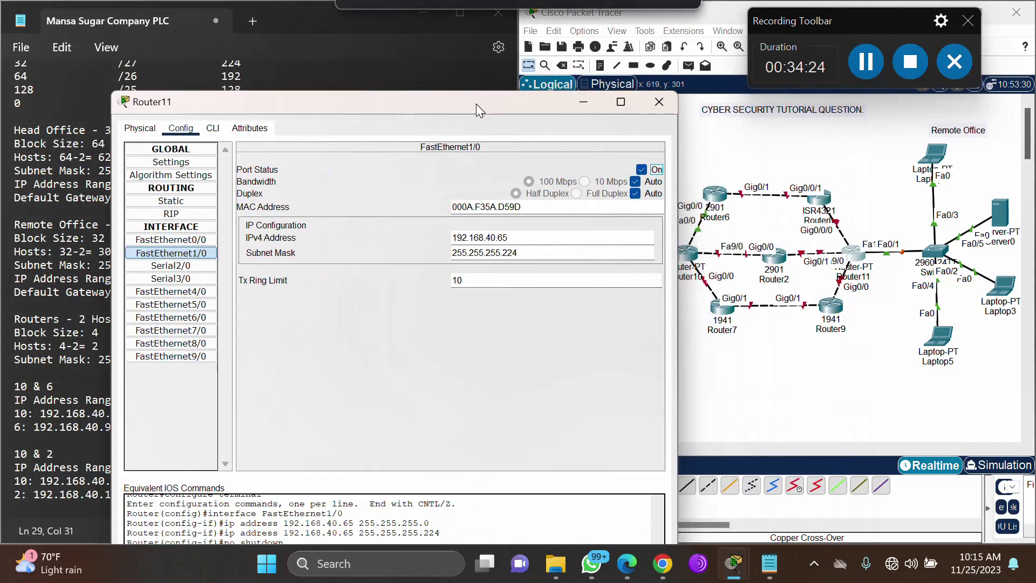
left_click(659, 105)
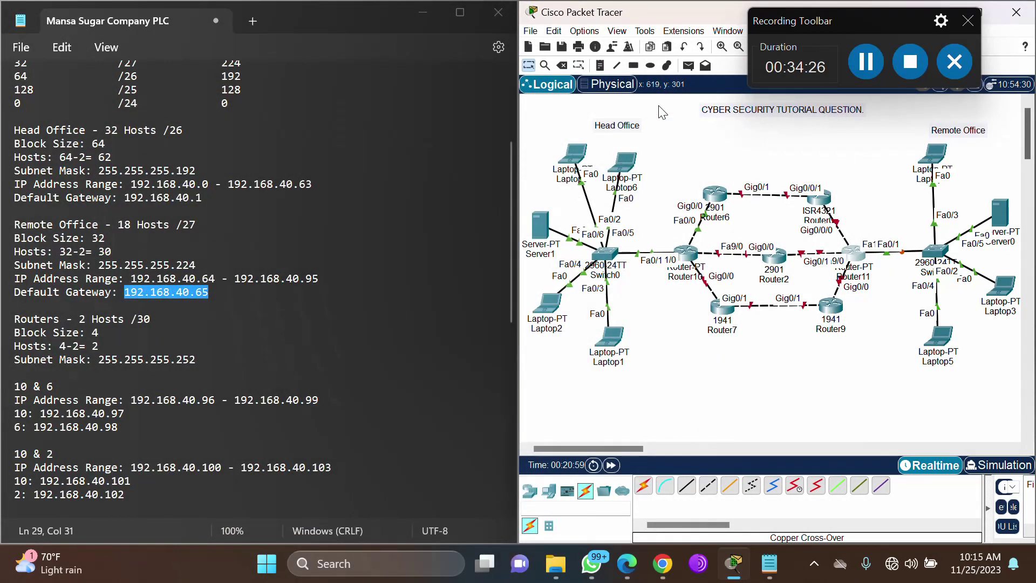
Nudge the Head Office label up-left and select gateway 192.168.40.1 in the notes.
left_click(865, 63)
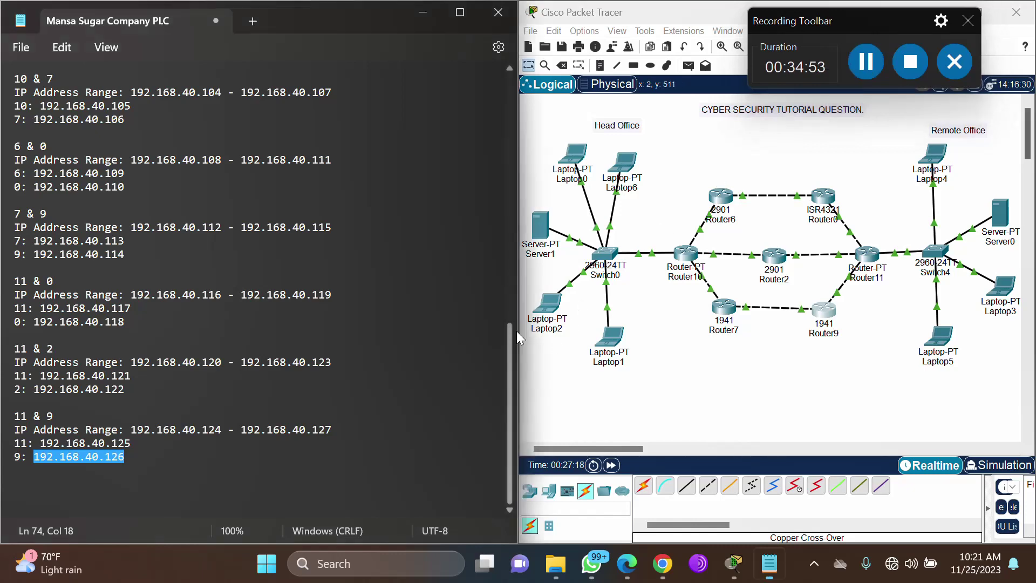
left_click_drag(516, 331, 499, 93)
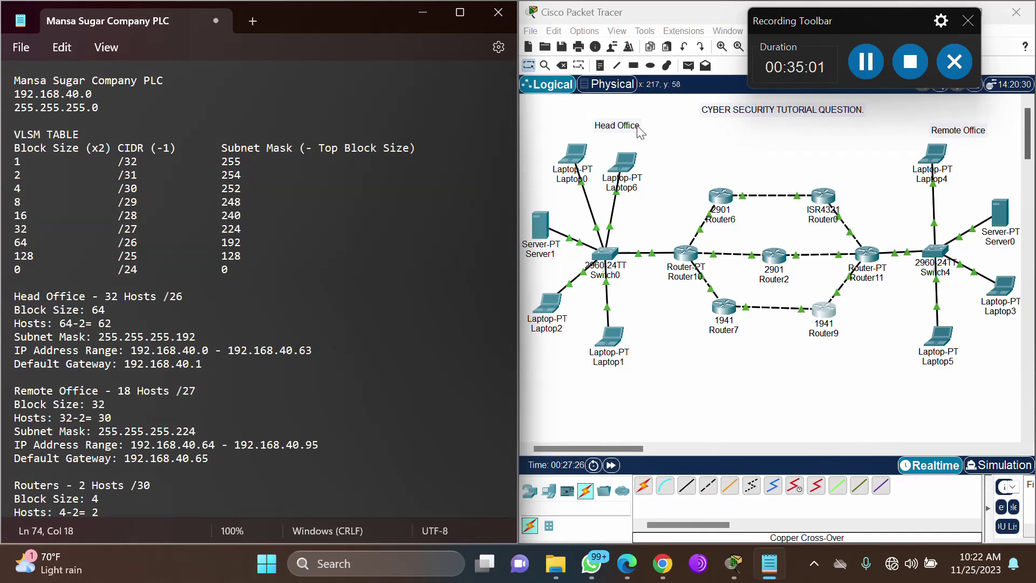
left_click_drag(636, 131, 619, 126)
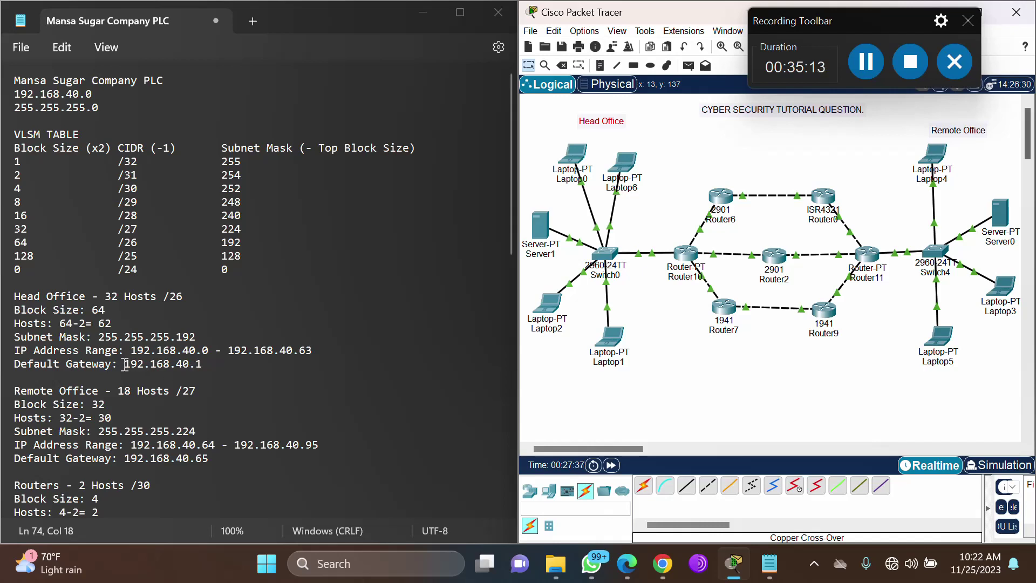
left_click(200, 361)
double_click(201, 362)
key("ctrl+c")
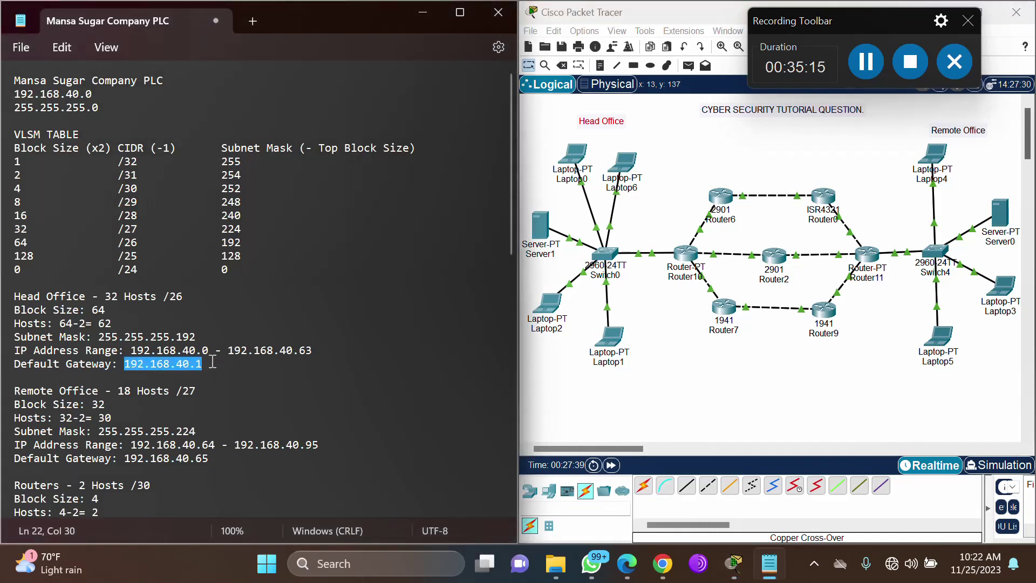
Enter static address 192.168.40.2 in Laptop0's IP Configuration.
left_click(578, 158)
left_click(577, 156)
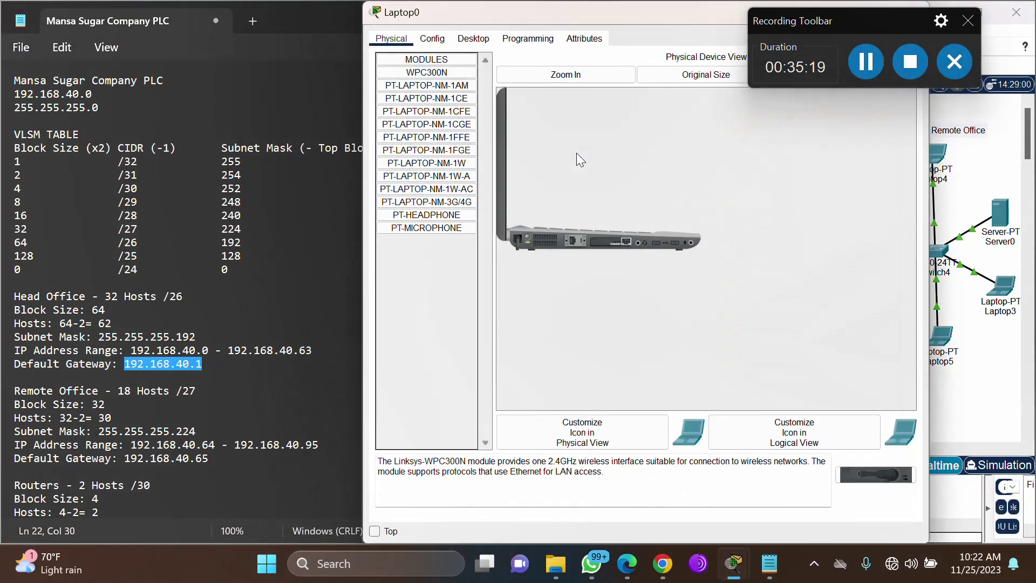
left_click(474, 40)
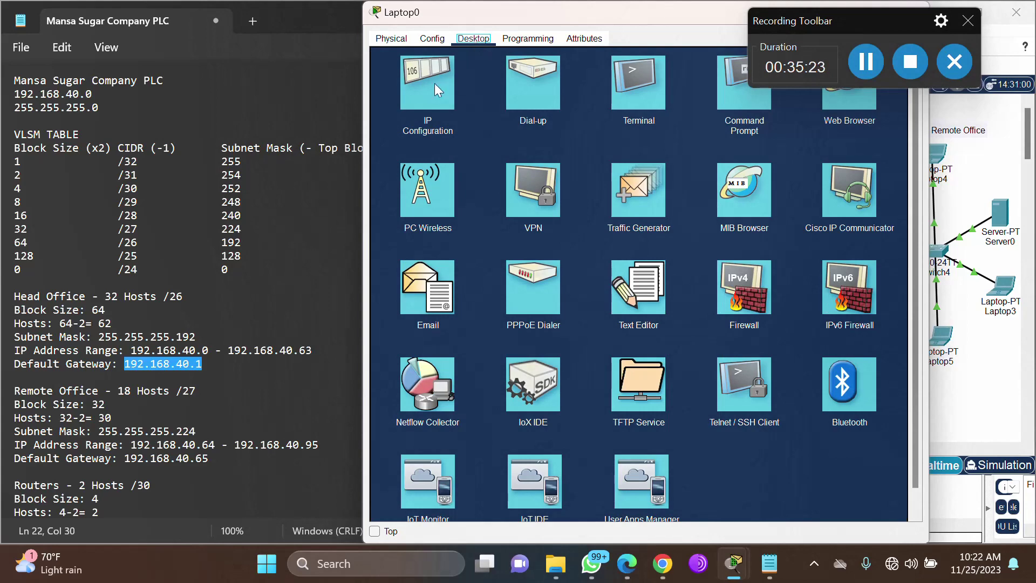
left_click(432, 85)
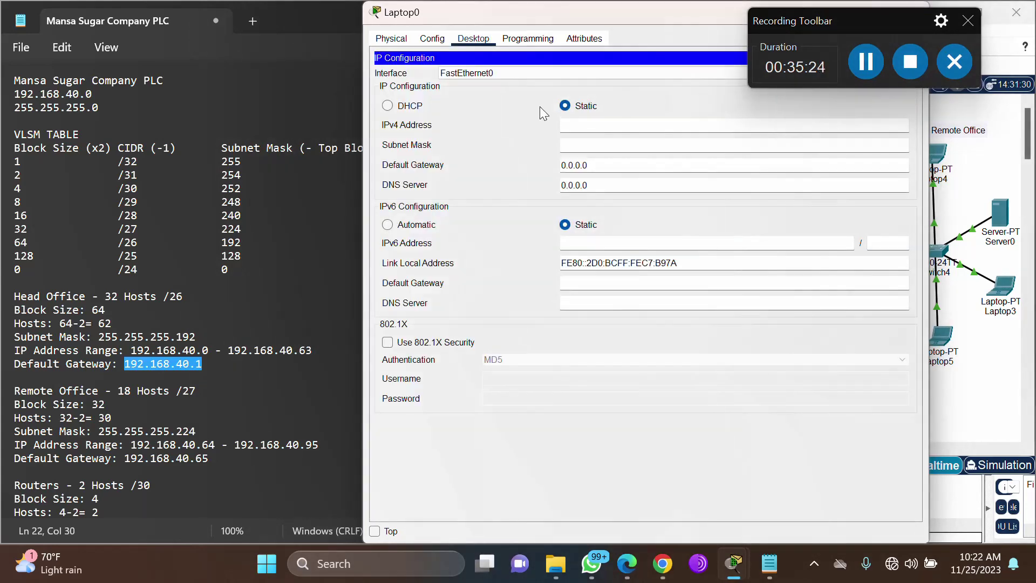
left_click(594, 126)
key("ctrl+v")
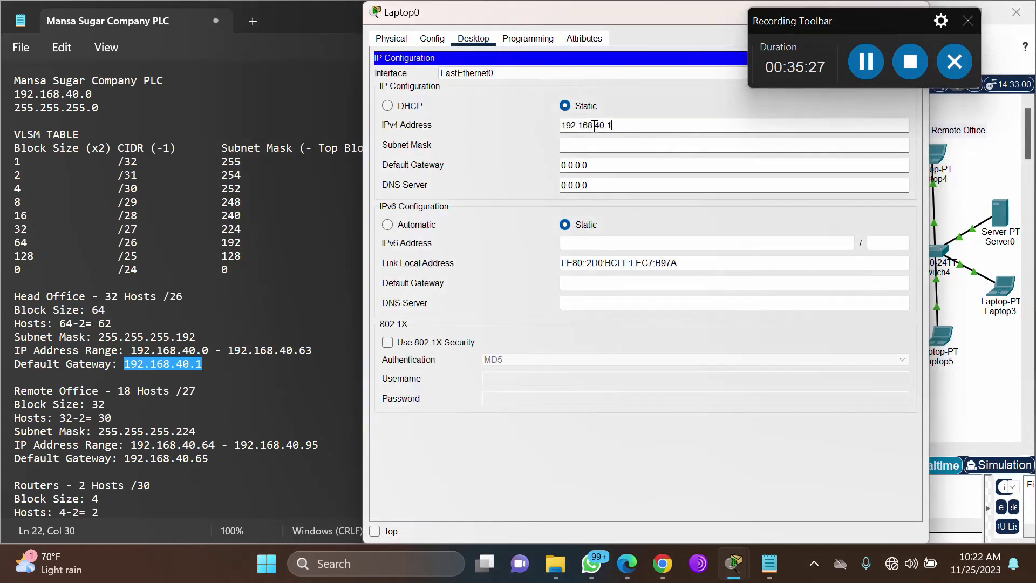
key("BackSpace")
key("Tab")
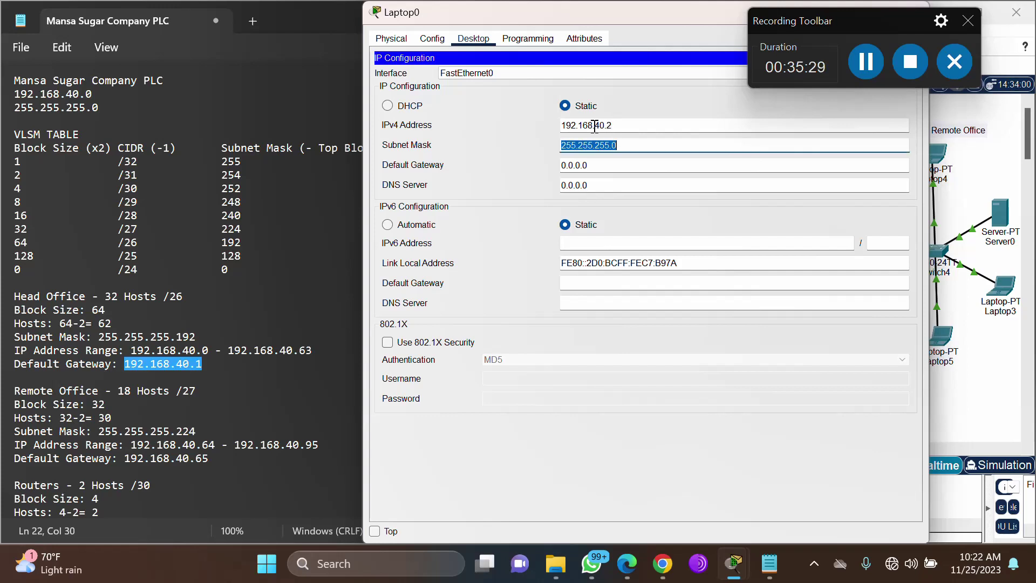
Give Laptop0 mask 255.255.255.192 and default gateway 192.168.40.1, then close it.
left_click(626, 144)
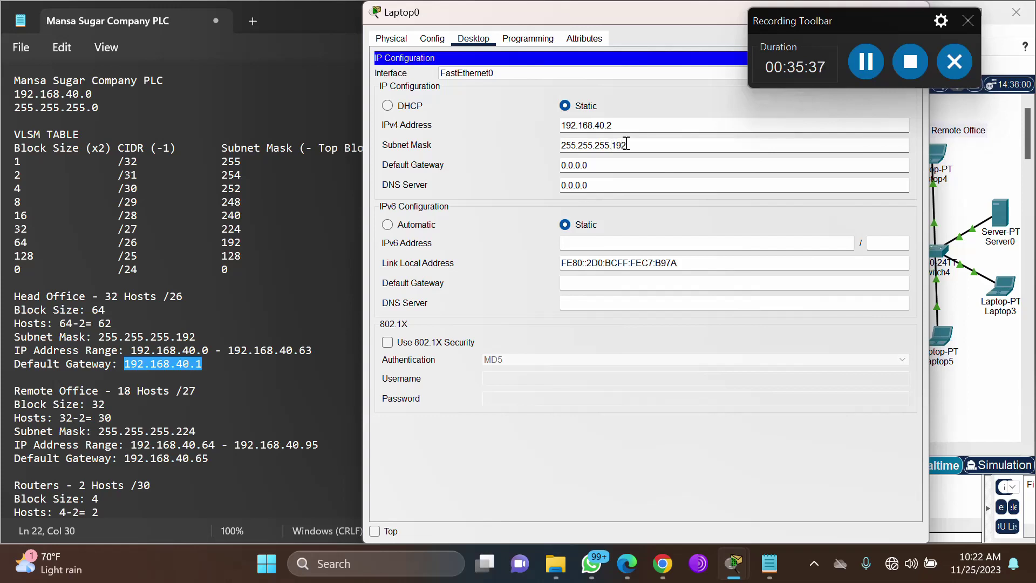
key("Tab")
key("ctrl+v")
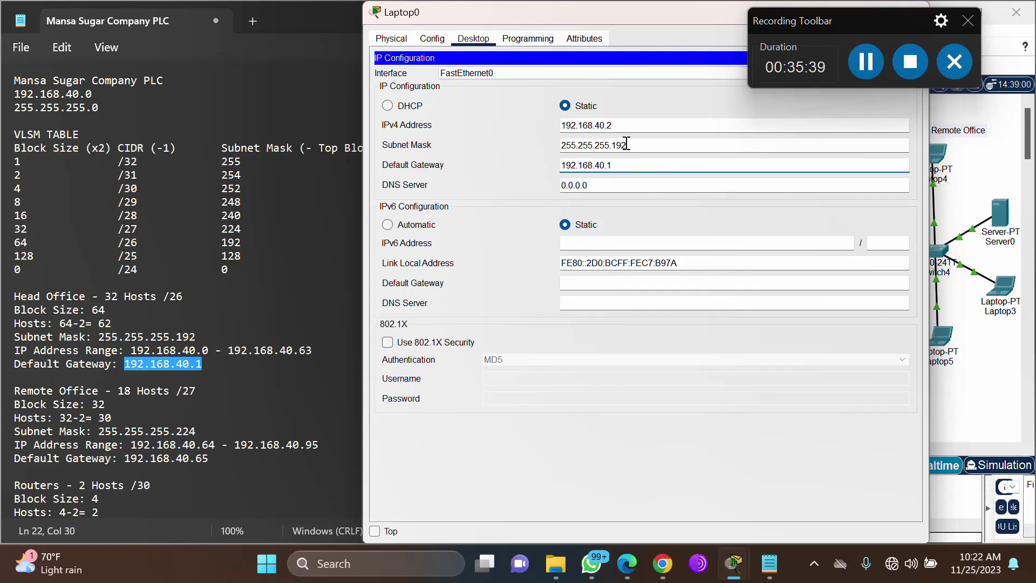
left_click(649, 110)
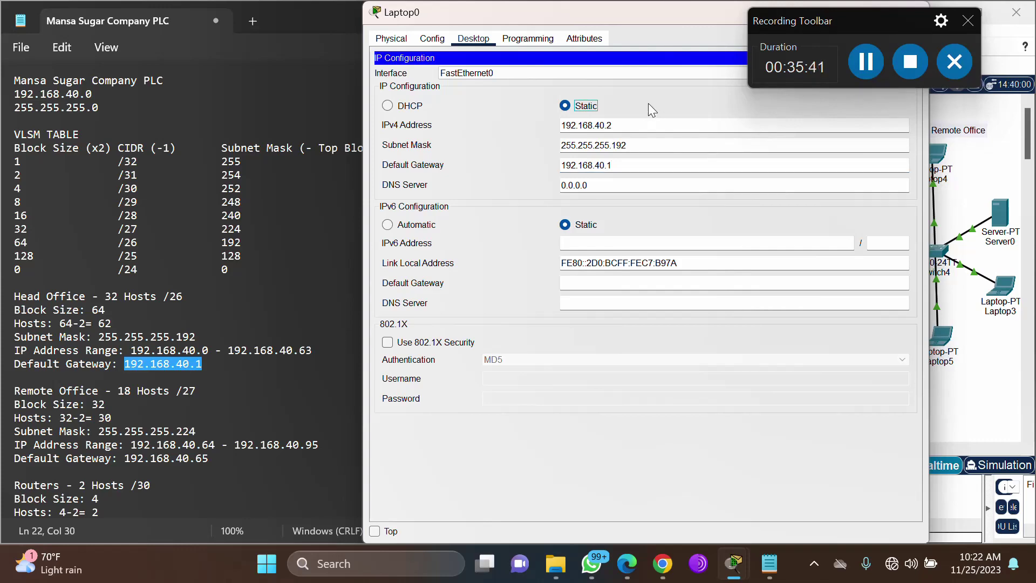
left_click_drag(649, 9, 390, 90)
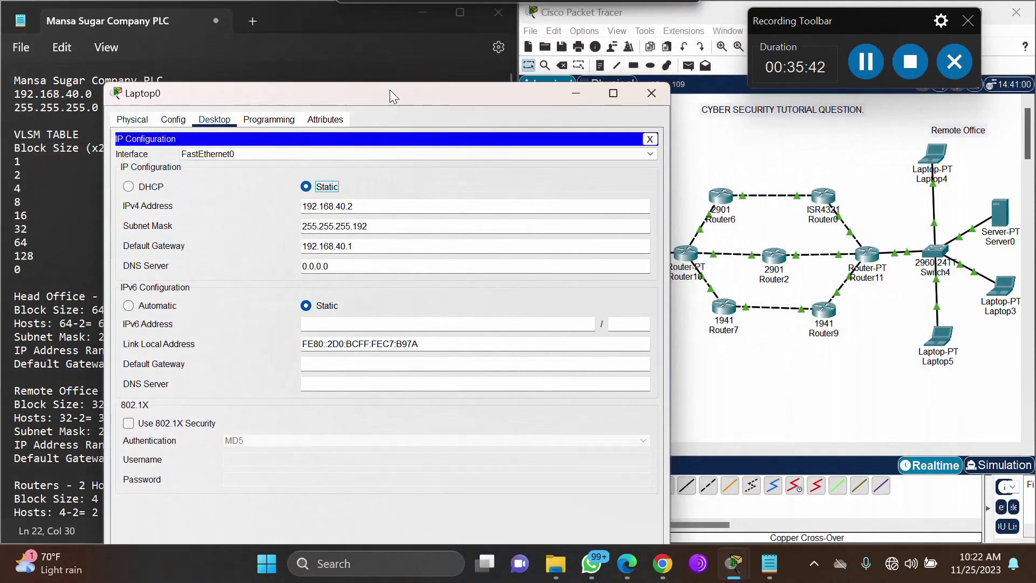
left_click(647, 94)
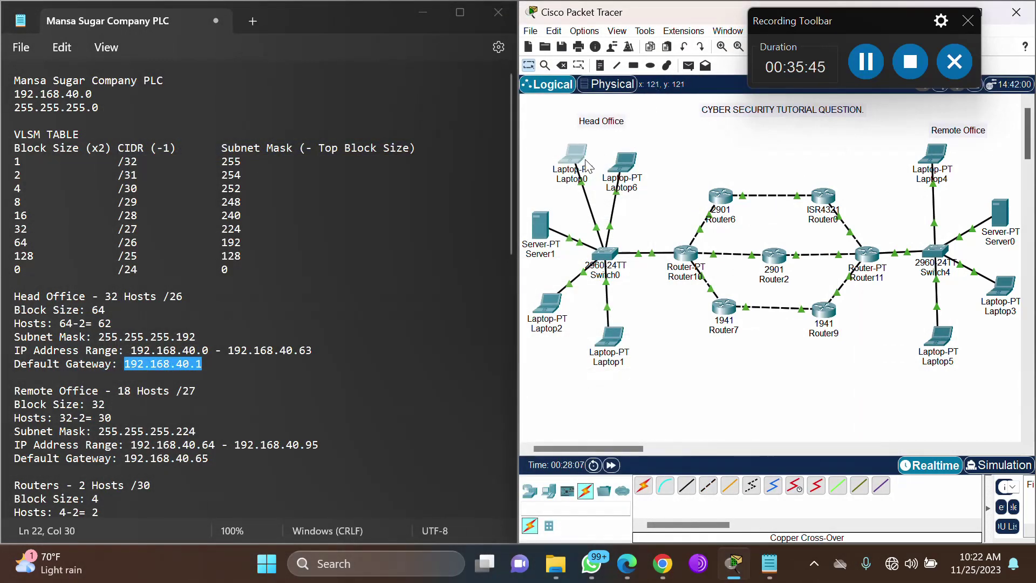
Enter static address 192.168.40.3 in Laptop6's IP Configuration.
left_click(624, 162)
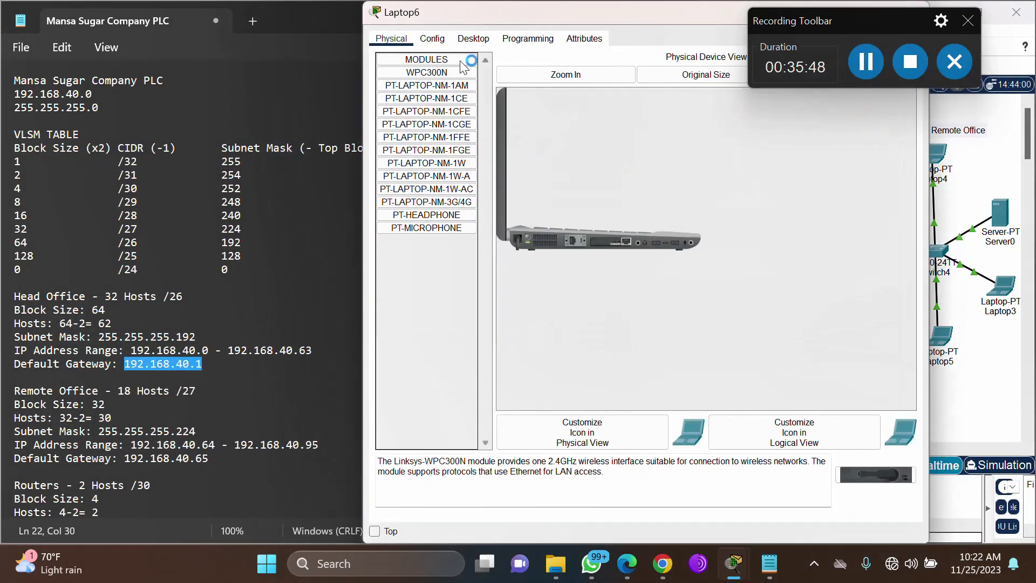
left_click(475, 40)
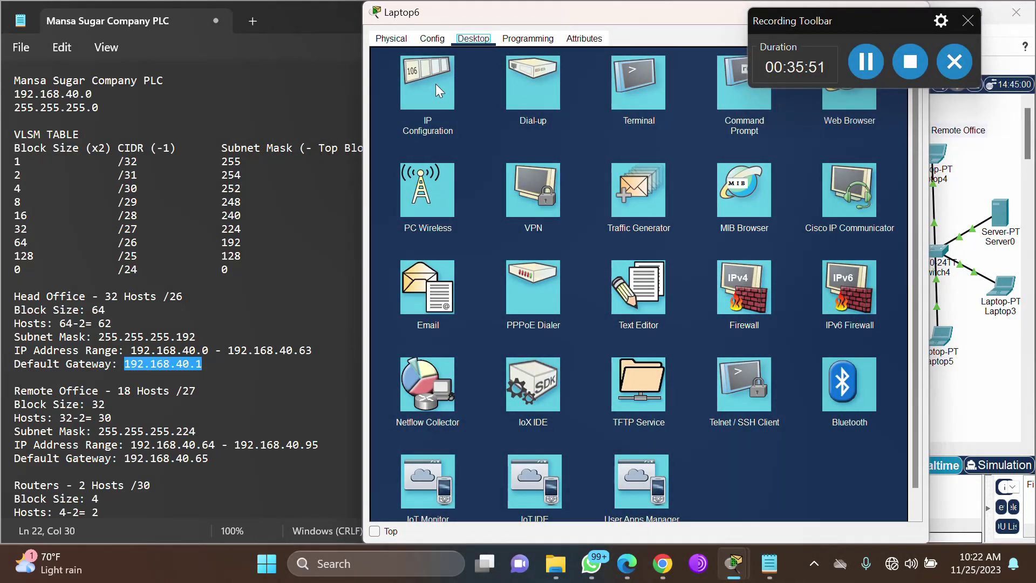
left_click(436, 83)
left_click(577, 123)
key("ctrl+v")
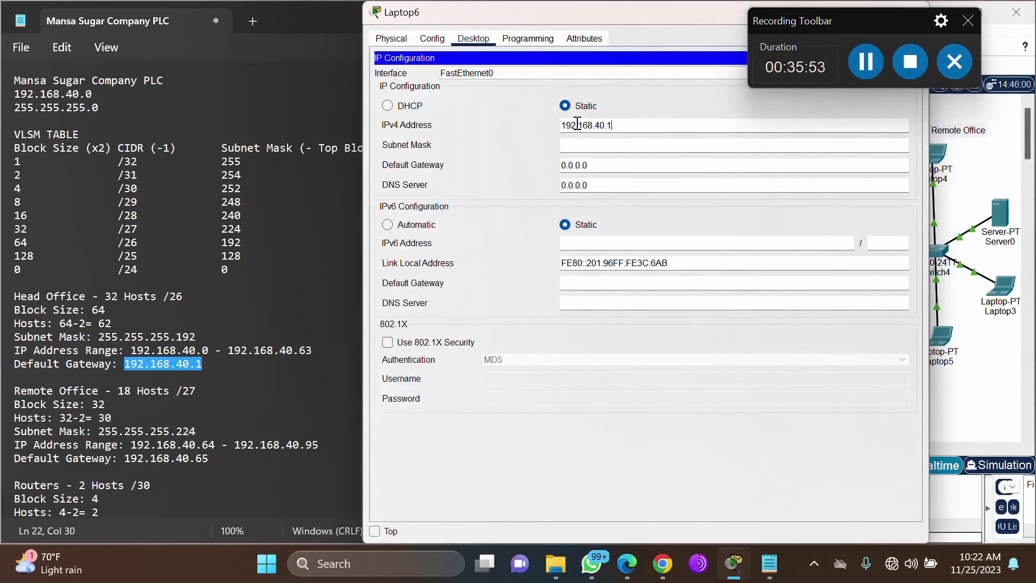
key("BackSpace")
type("3")
key("Tab")
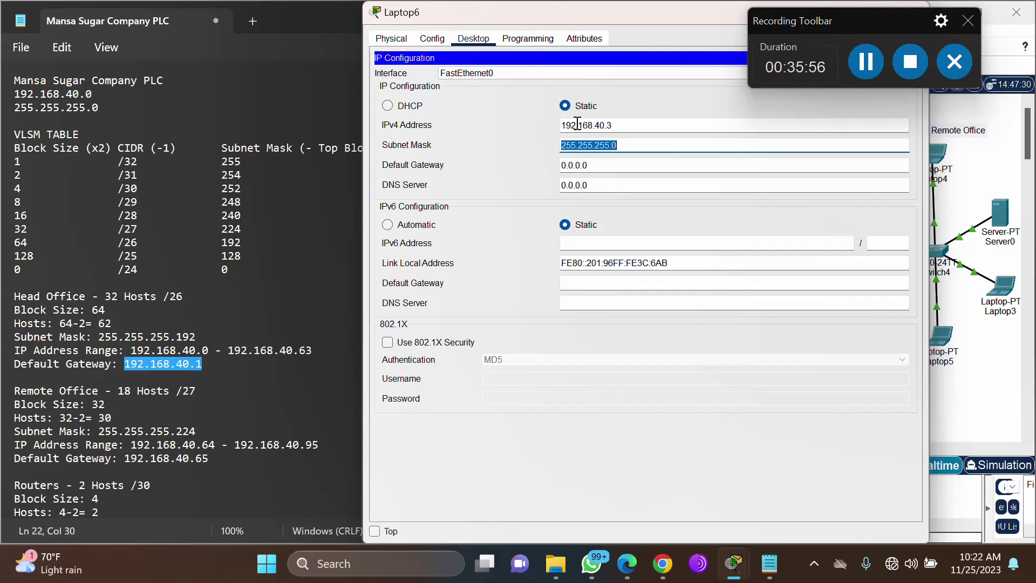
Give Laptop6 mask 255.255.255.192 and default gateway 192.168.40.1, then close it.
left_click(635, 147)
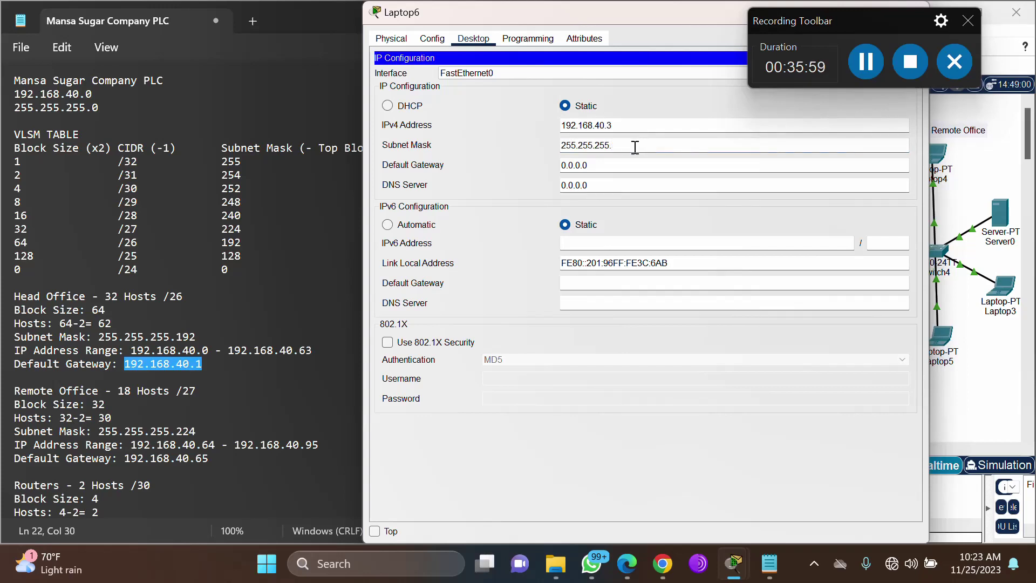
key("Tab")
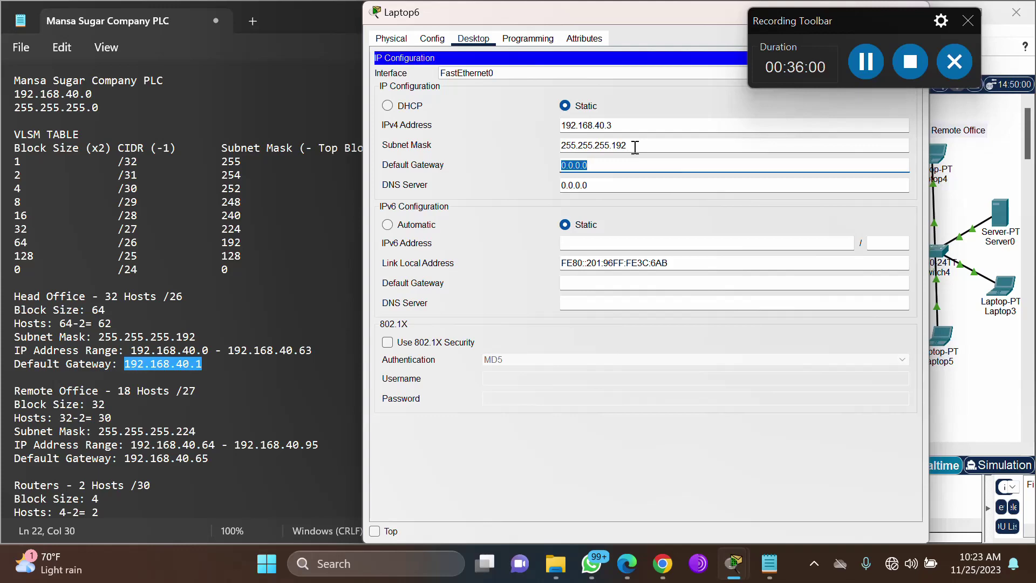
key("ctrl+v")
left_click(638, 102)
left_click_drag(657, 7, 376, 102)
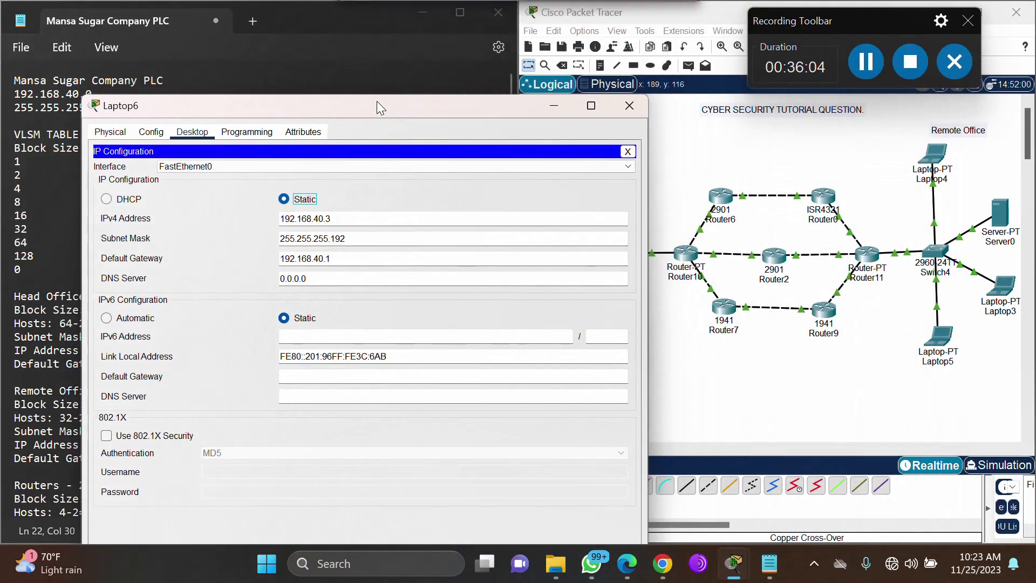
left_click(625, 104)
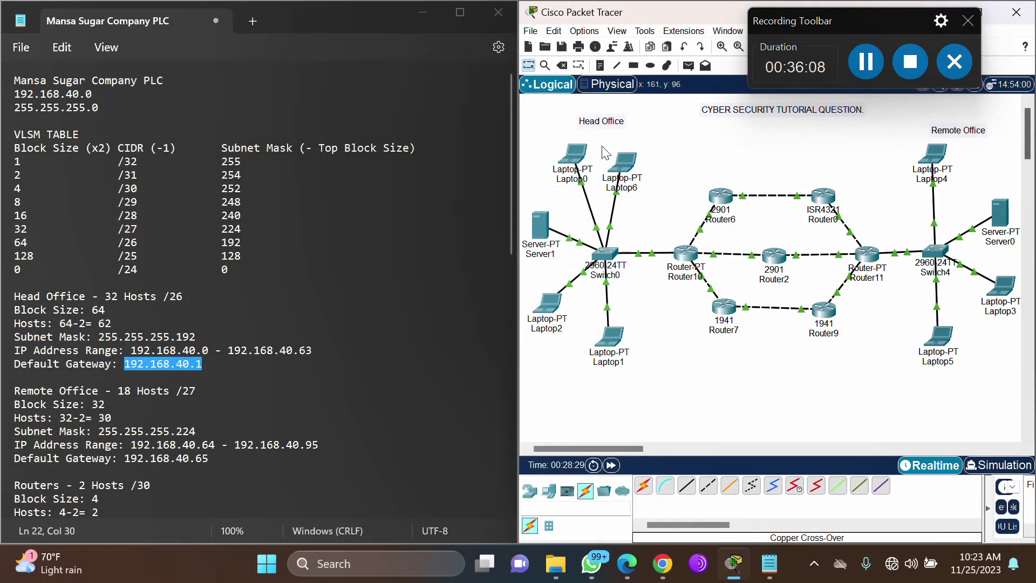
Ping 192.168.40.3 from Laptop0's Command Prompt, receiving 4 of 4 replies.
mouse_move(575, 156)
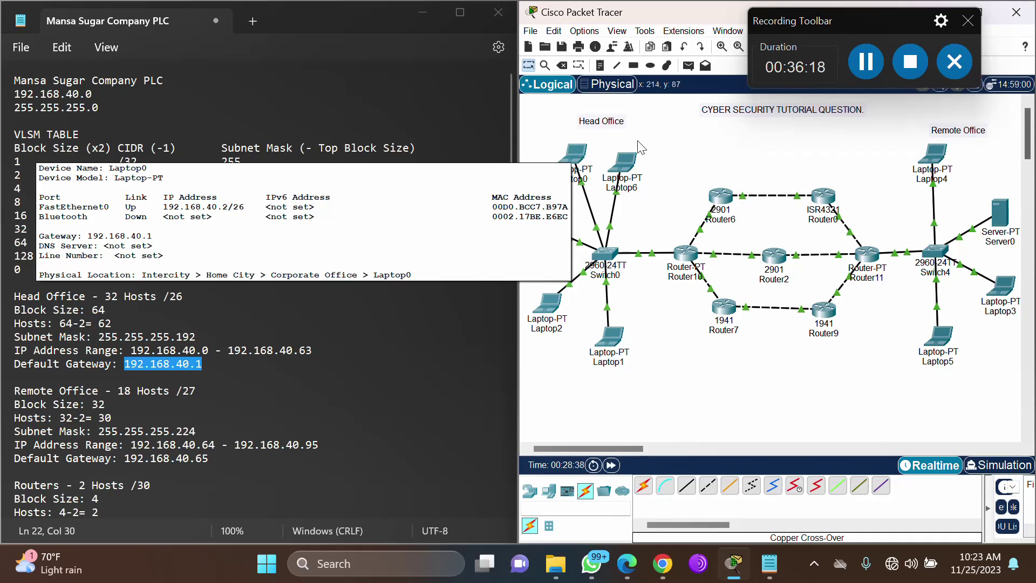
left_click(573, 155)
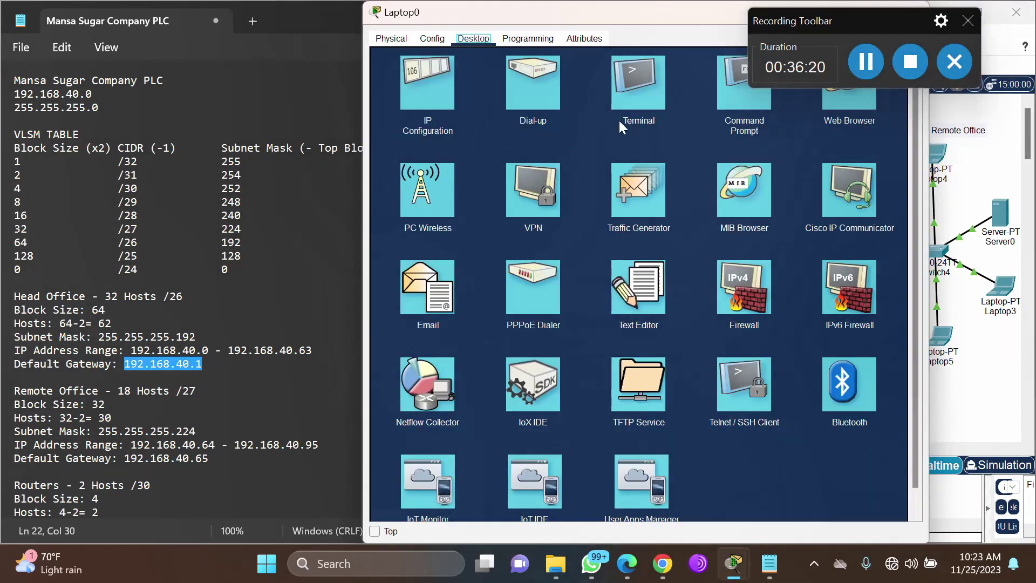
left_click_drag(620, 9, 321, 86)
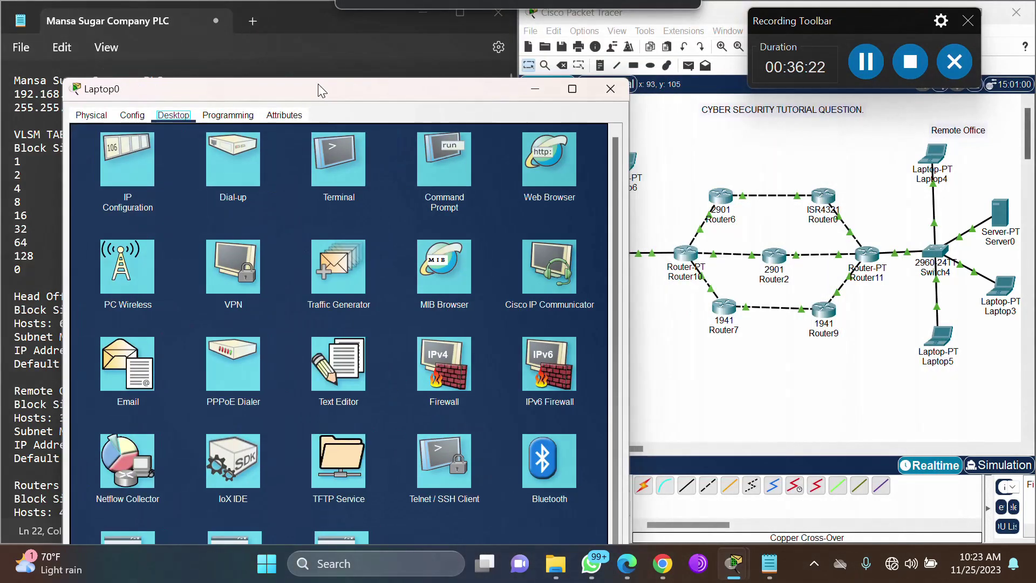
left_click(435, 160)
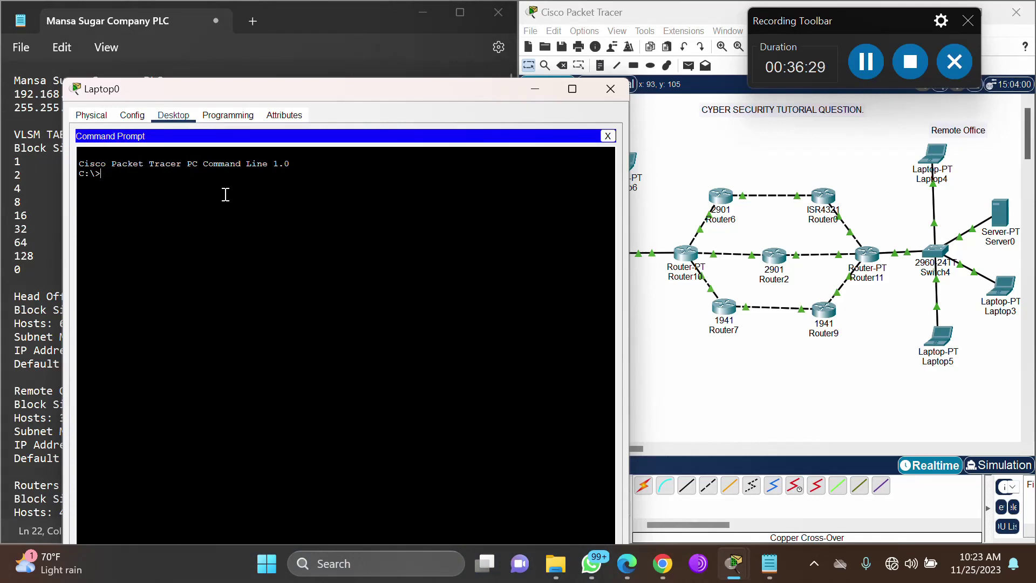
type("ping 192.168.40.3")
key("Return")
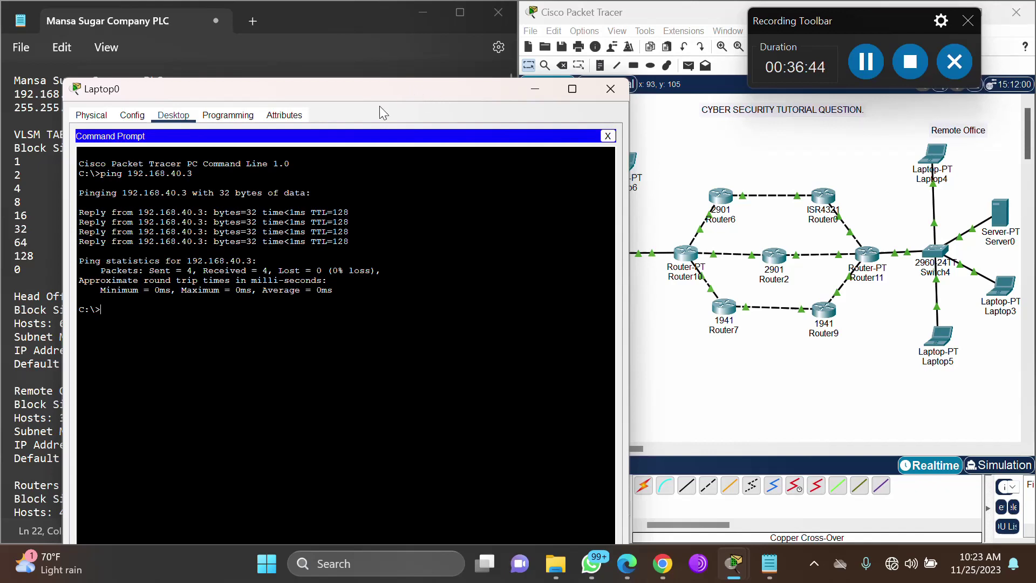
Close Laptop0 and select the Remote Office gateway 192.168.40.65 in the notes.
left_click_drag(335, 88, 288, 92)
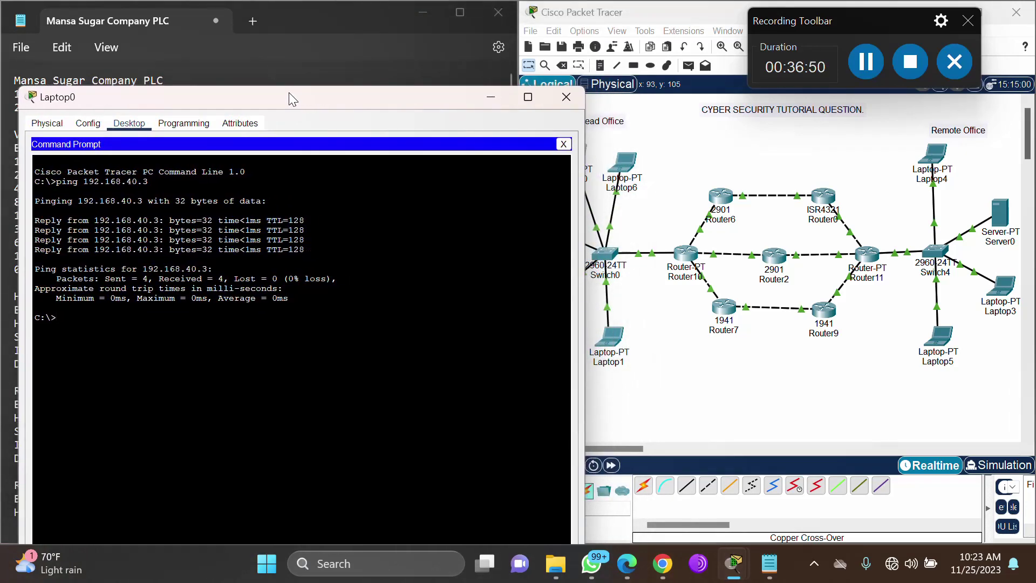
left_click(564, 97)
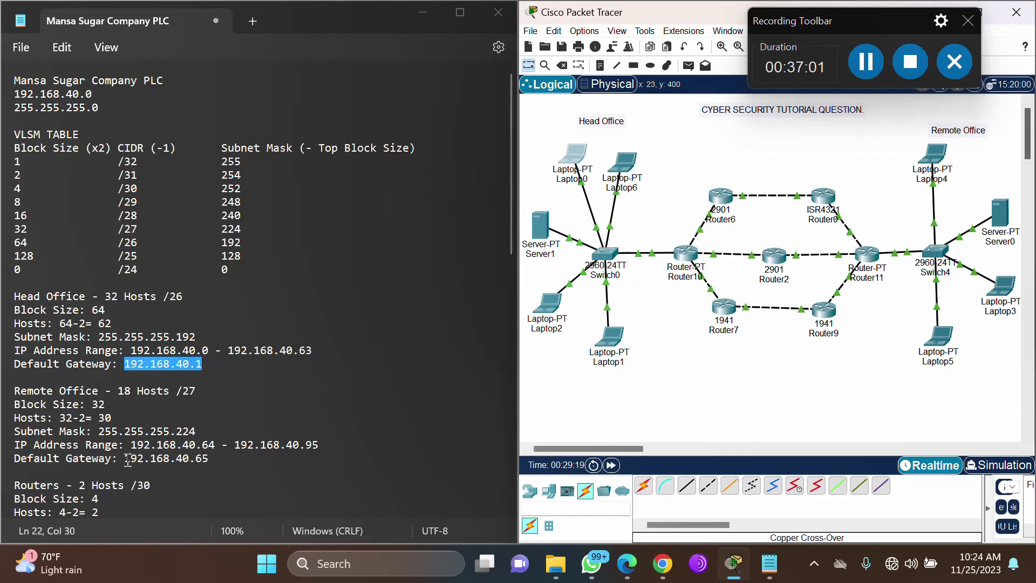
left_click_drag(125, 458, 214, 458)
key("ctrl+c")
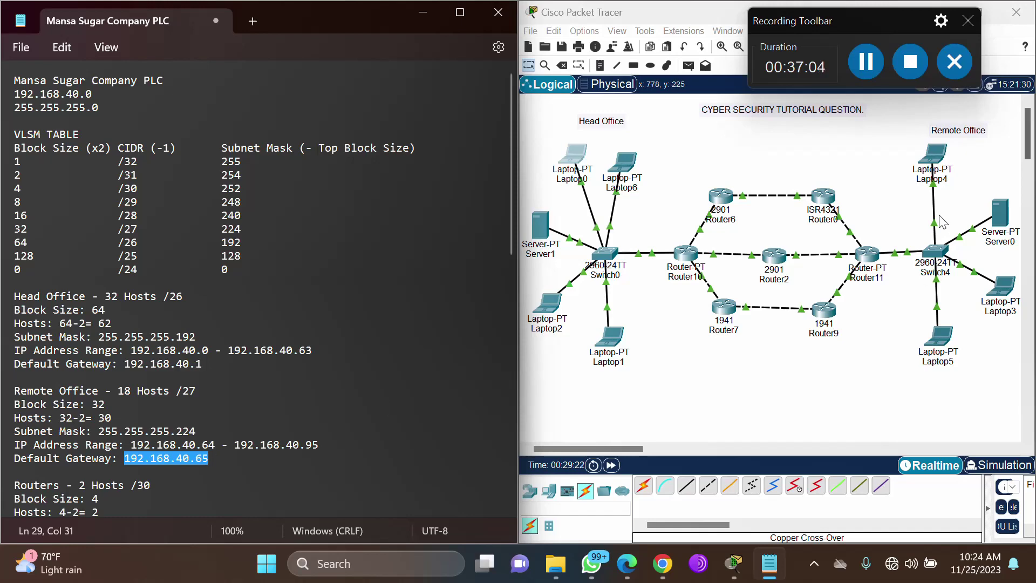
Enter static address 192.168.40.66 in Laptop4's IP Configuration.
left_click(935, 159)
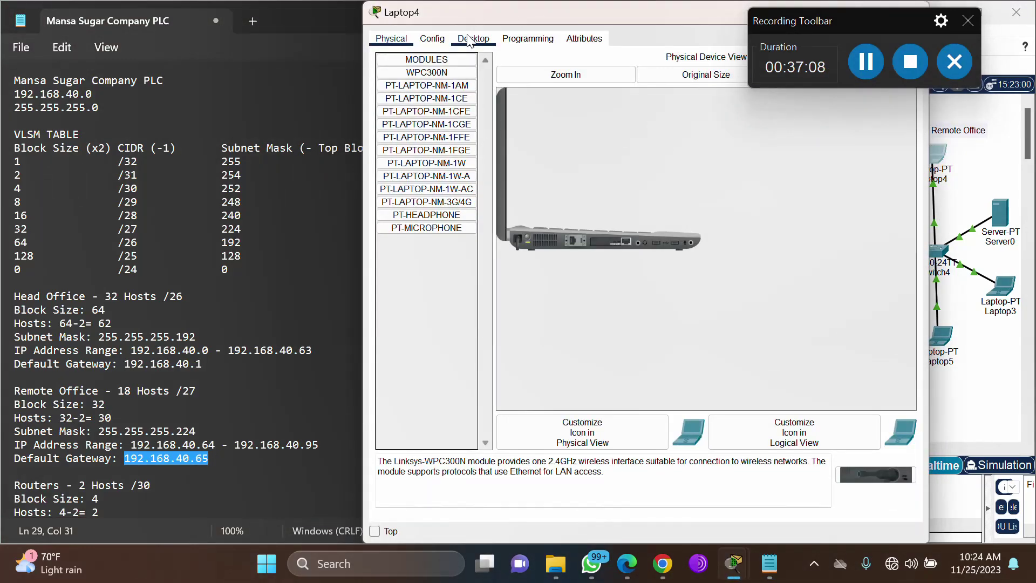
left_click(469, 40)
left_click(433, 91)
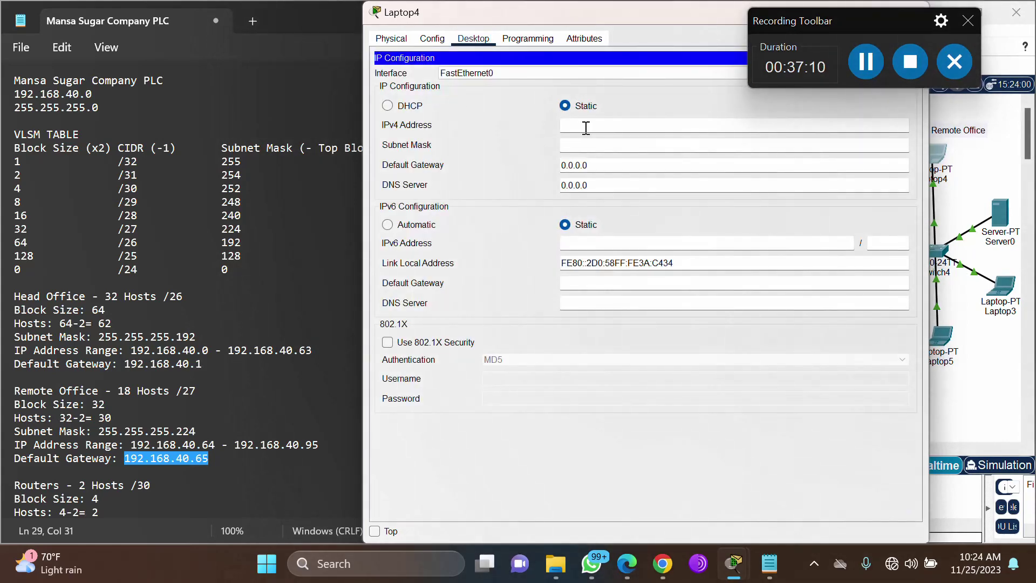
type("192.168.40.66")
key("Tab")
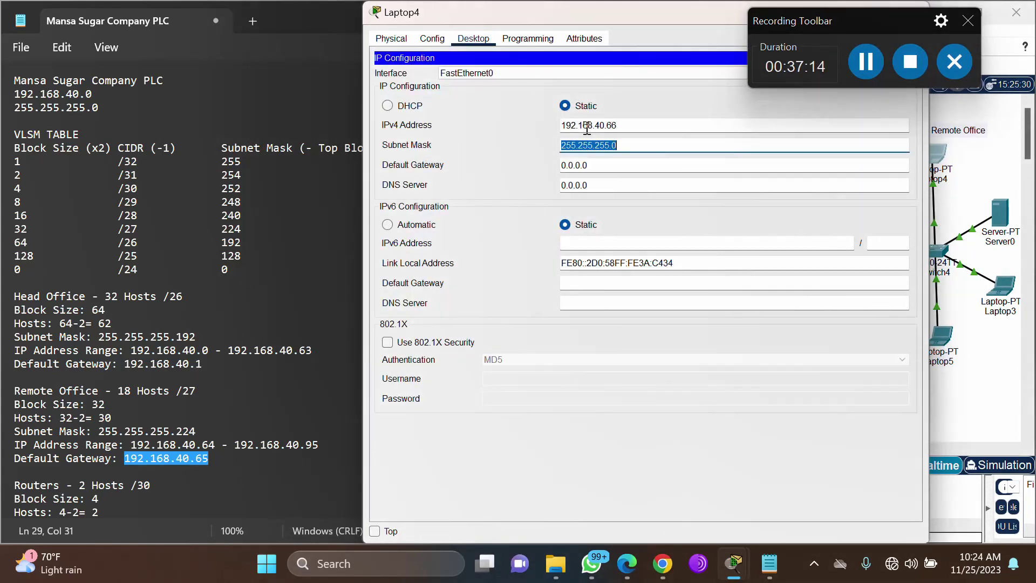
Give Laptop4 mask 255.255.255.224 and default gateway 192.168.40.65, then close it.
left_click(624, 148)
type("224")
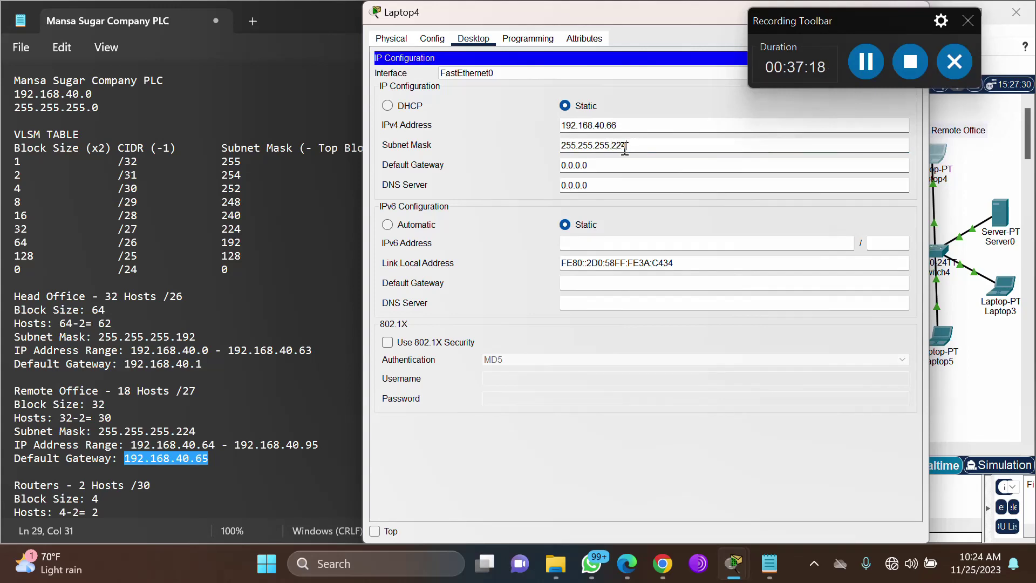
key("Tab")
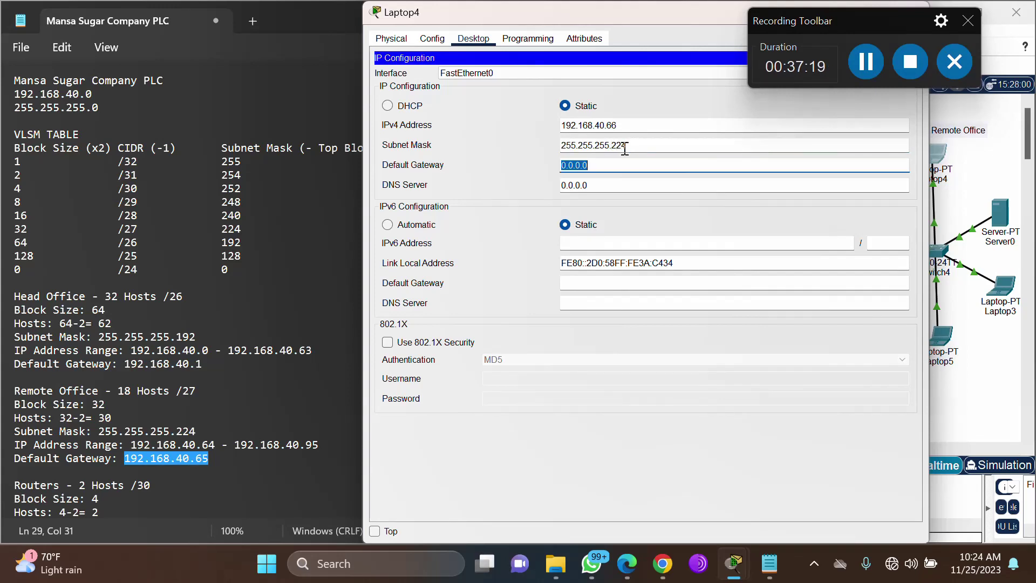
key("ctrl+v")
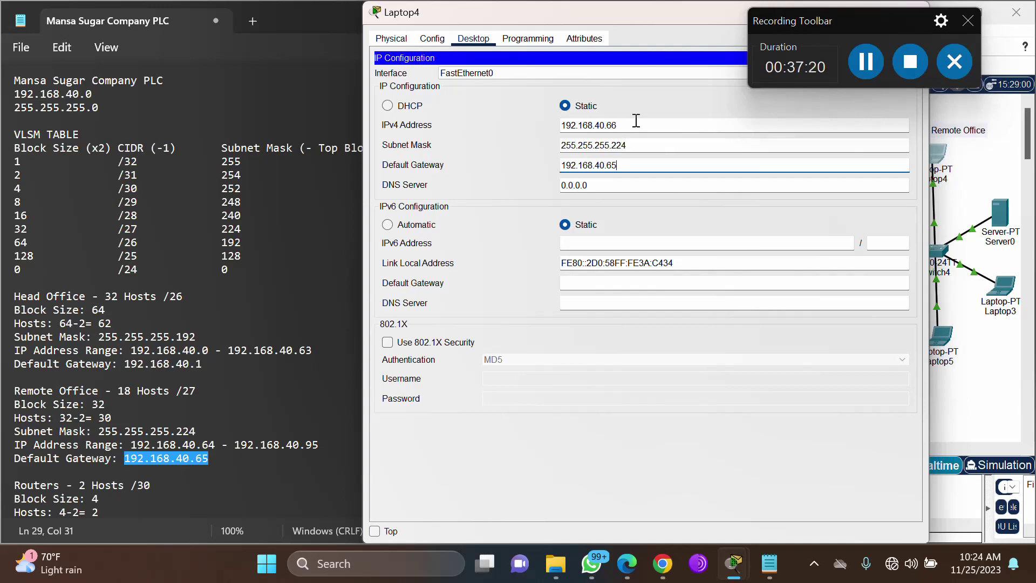
left_click(631, 100)
left_click_drag(640, 6, 400, 85)
left_click(670, 91)
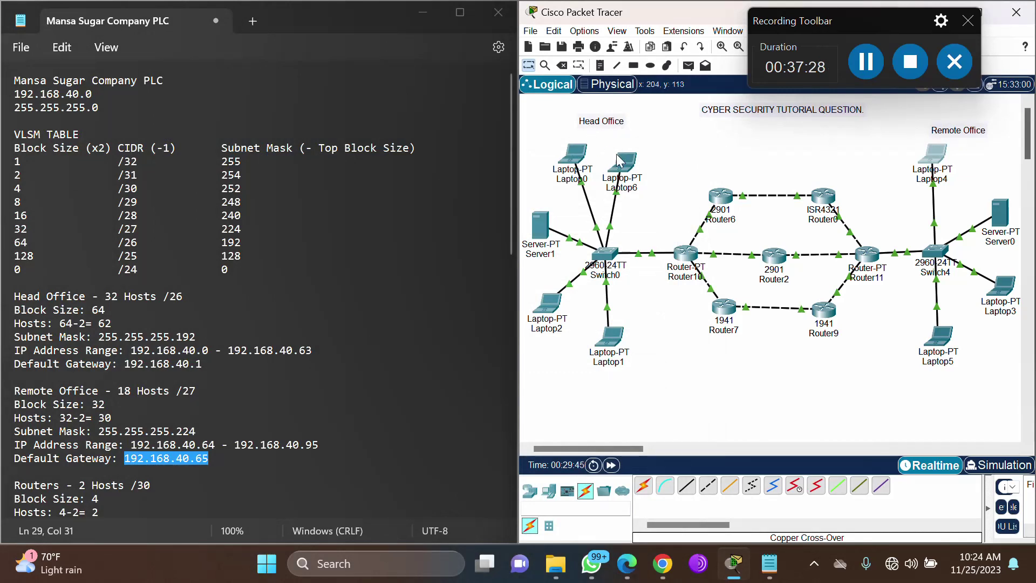
Ping 192.168.40.66 from Laptop0's Command Prompt; replies report destination host unreachable.
left_click(575, 154)
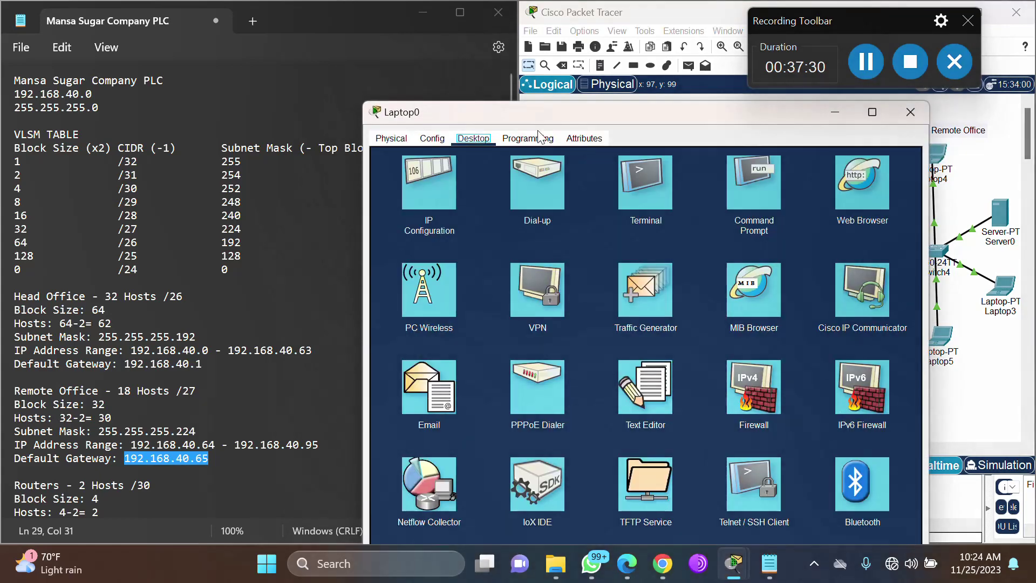
left_click_drag(552, 112, 382, 124)
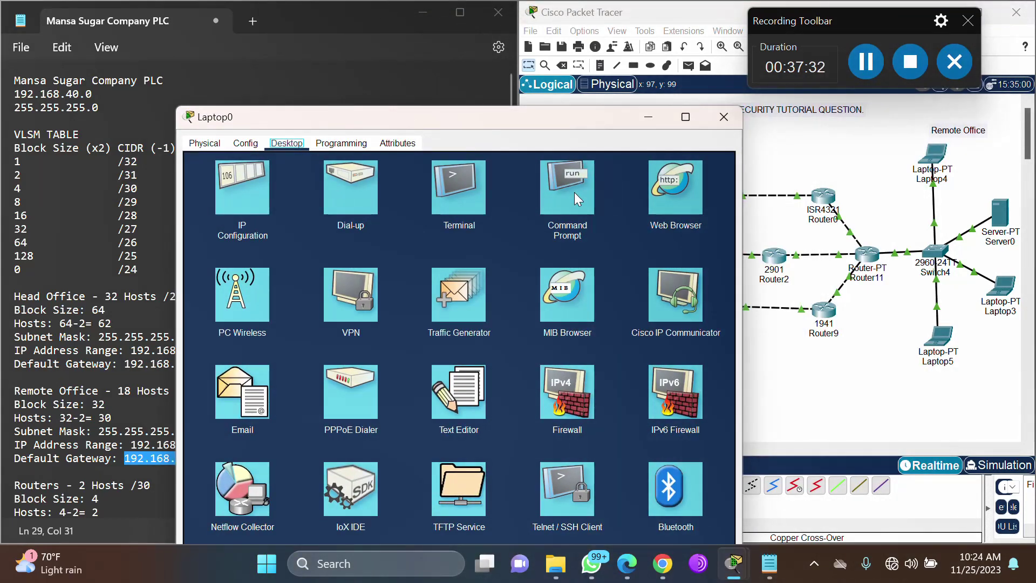
left_click(574, 192)
type("ping 192.168.40.66")
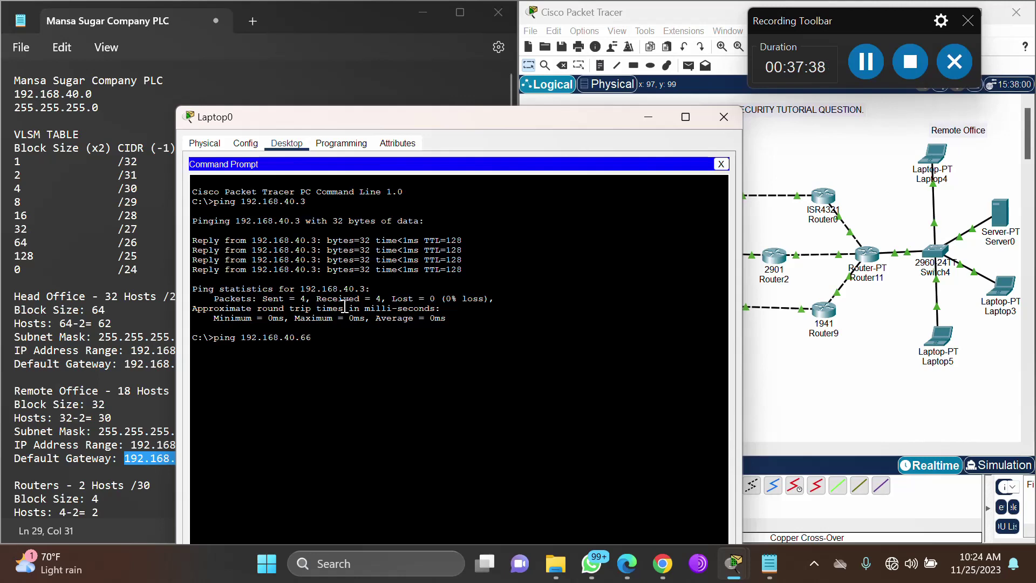
key("Return")
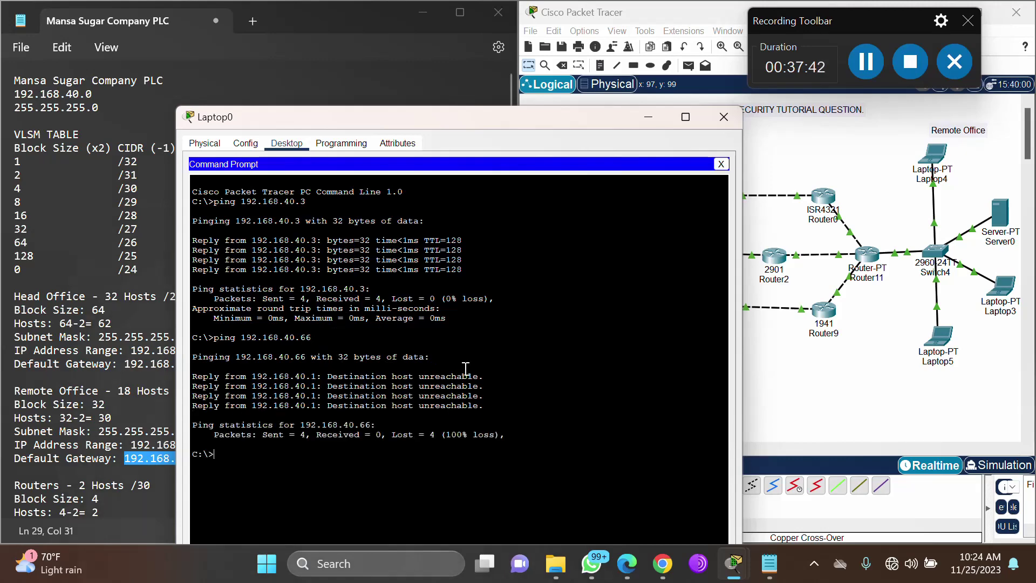
left_click(723, 117)
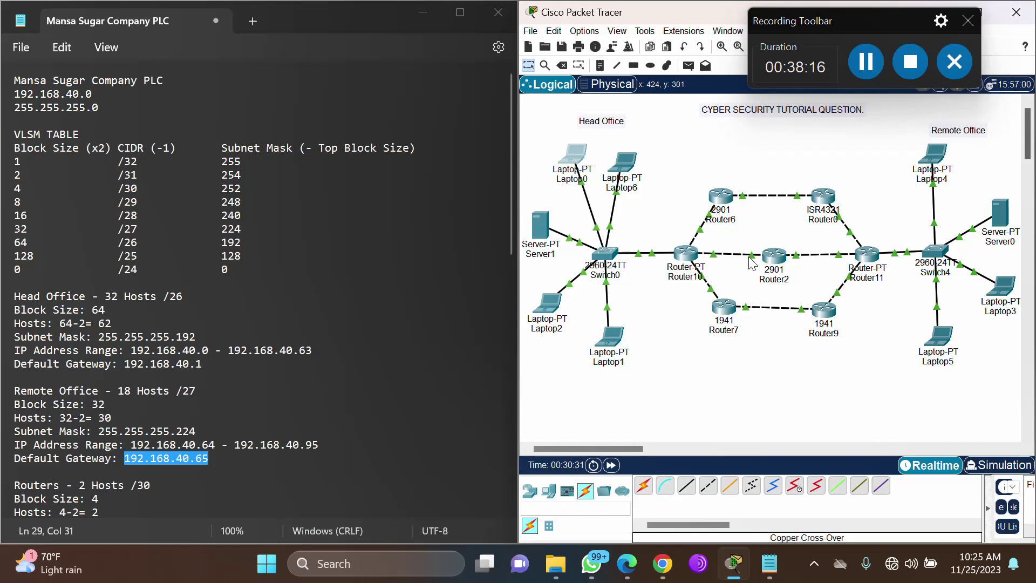
Highlight requirement B in the assignment PDF about using OSPF routing for the internetwork.
key("alt+Tab")
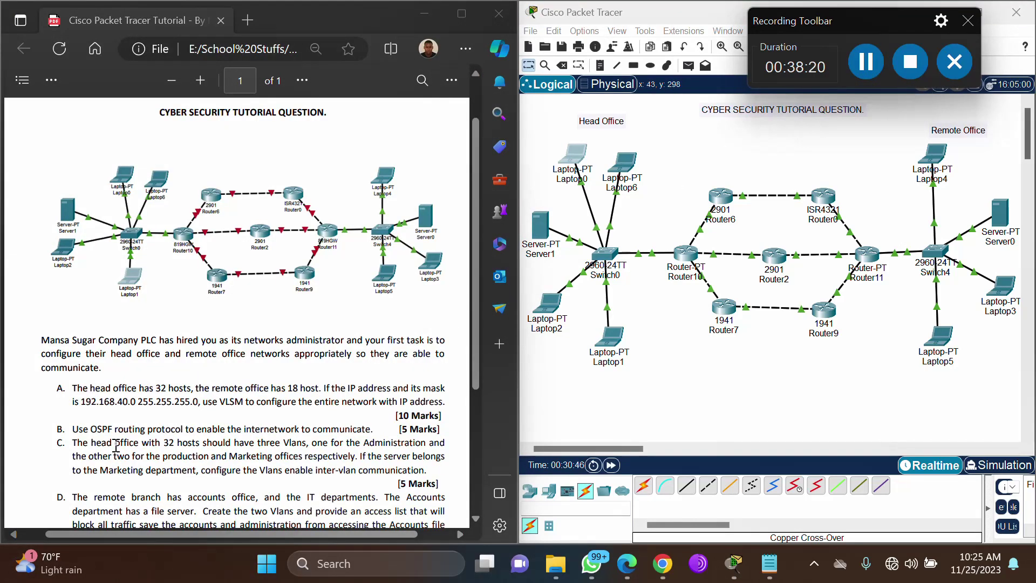
left_click_drag(70, 428, 379, 426)
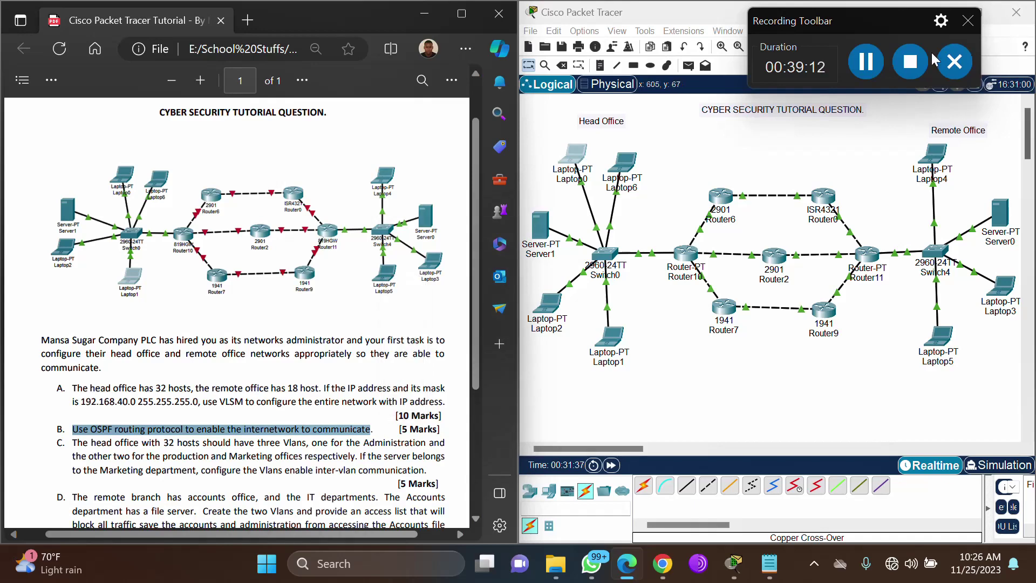
left_click(866, 62)
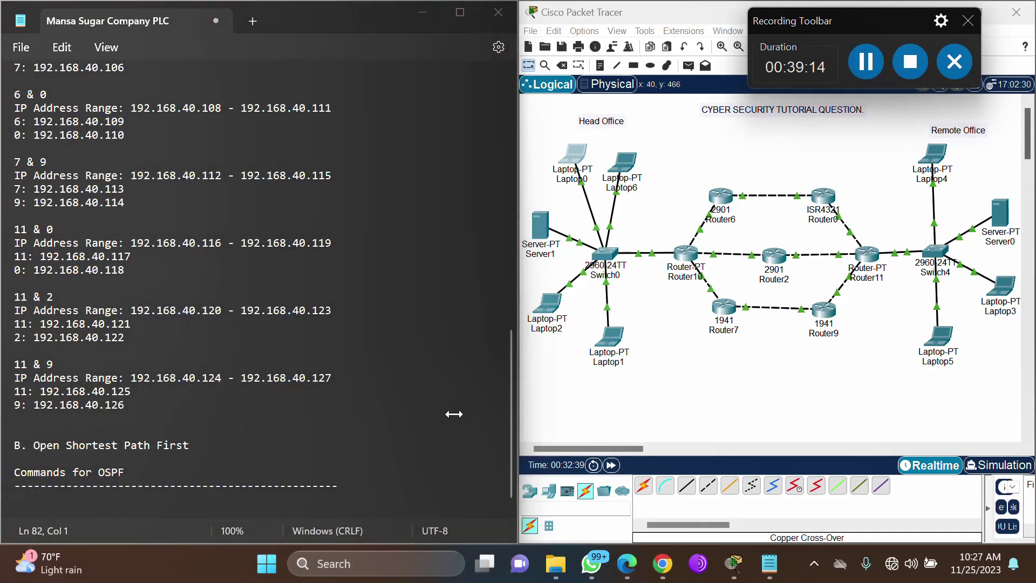
Type a 'Routers' subheading and a '10' entry, each followed by a dashed rule.
left_click(69, 501)
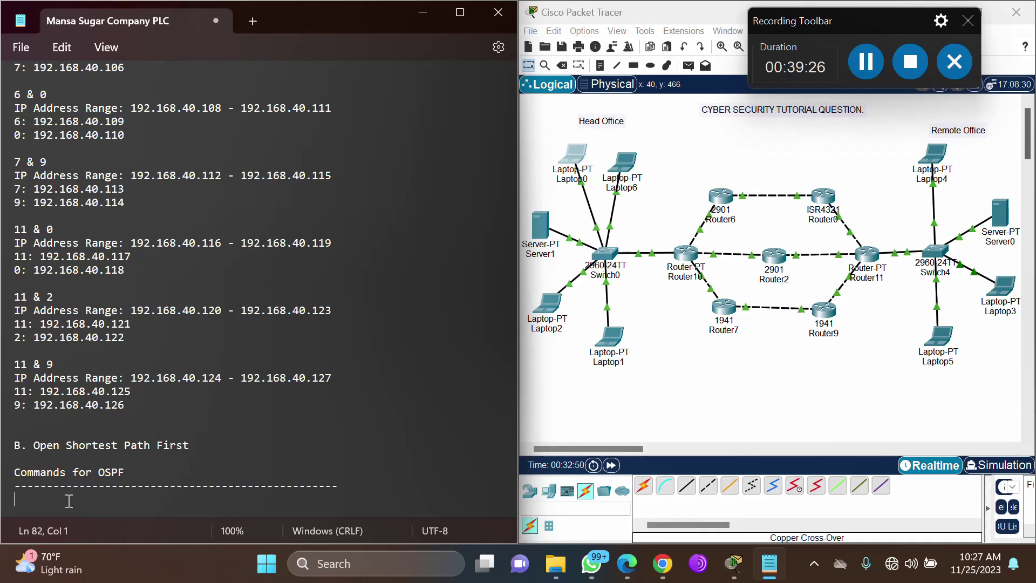
type("Routers")
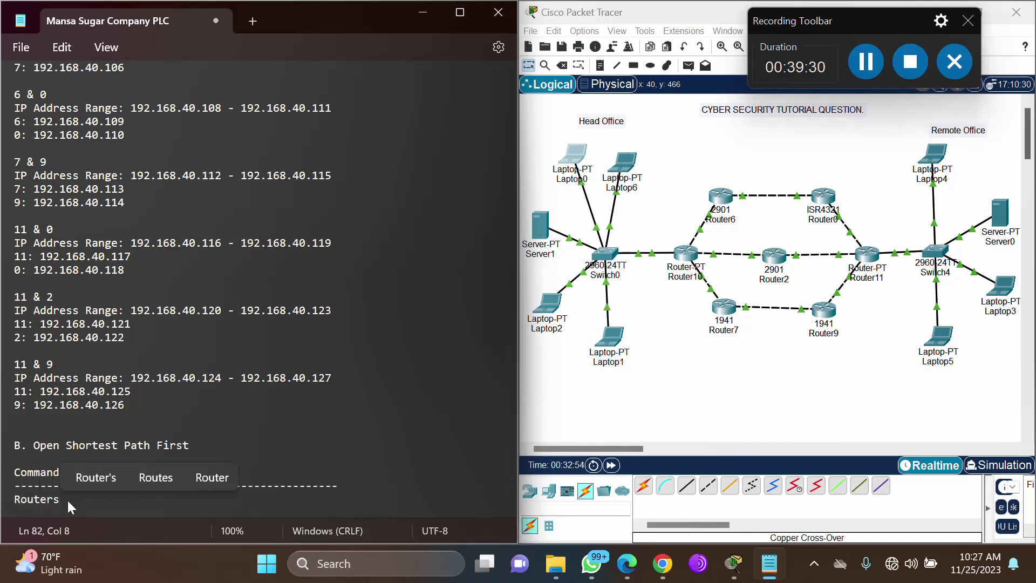
key("Return")
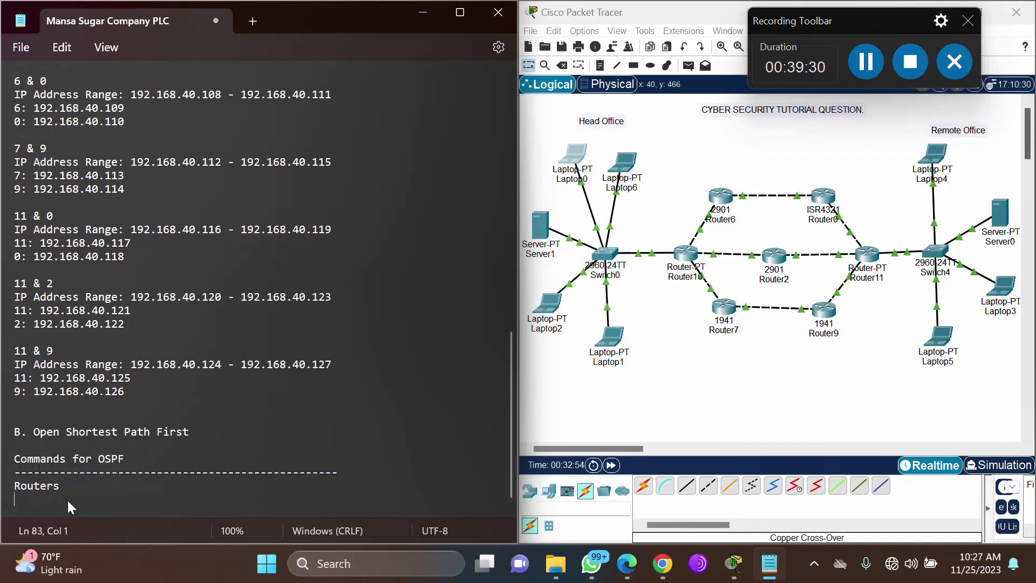
type("--------------------------------------------------")
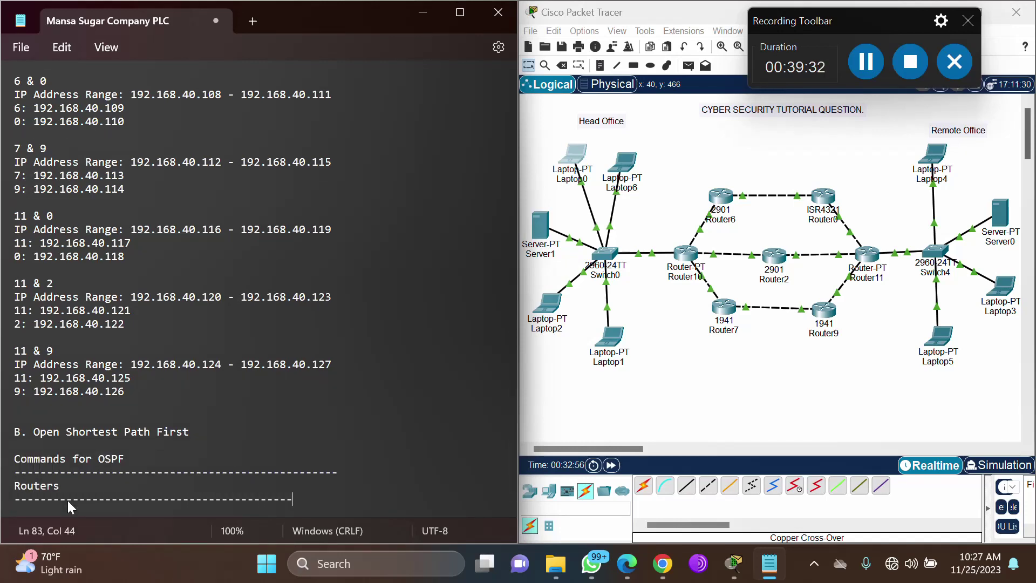
key("Return")
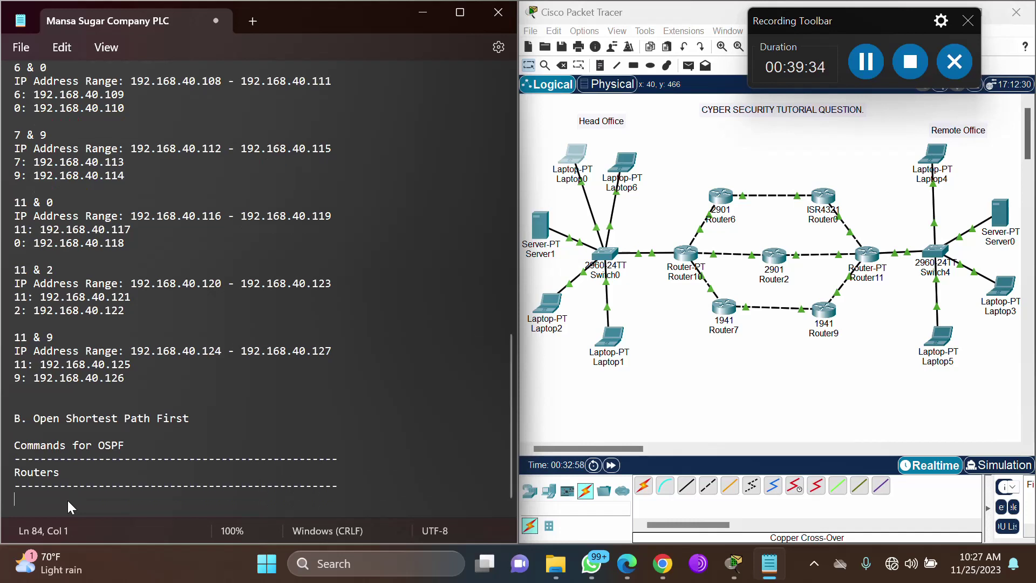
type("10")
key("Return")
type("-------------------------------------------------")
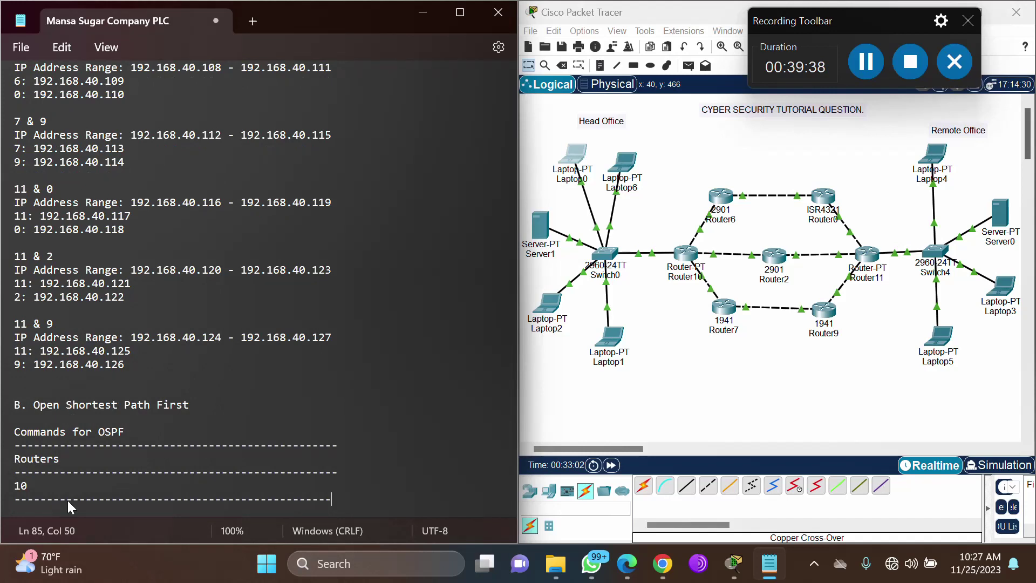
key("Return")
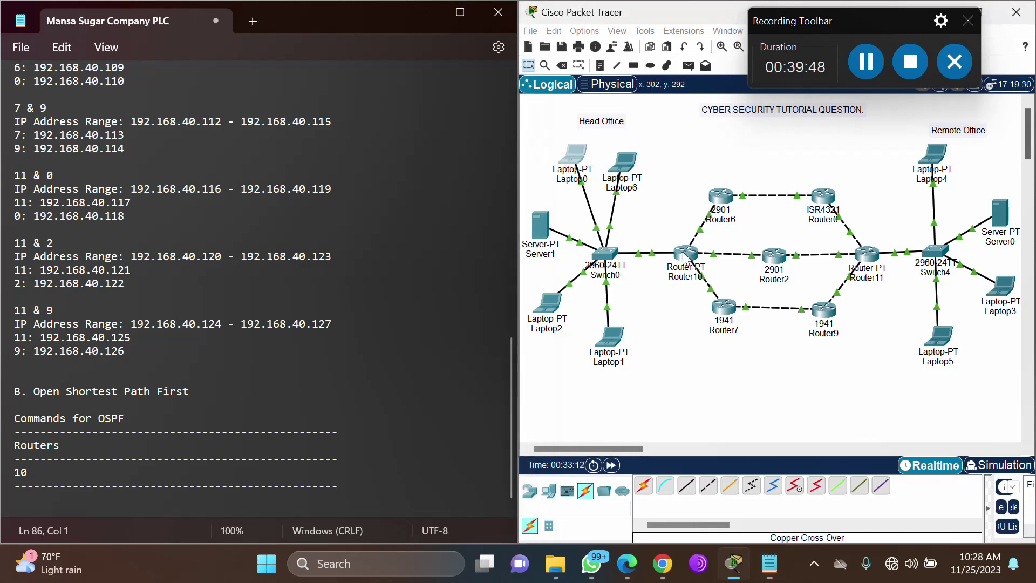
left_click(683, 251)
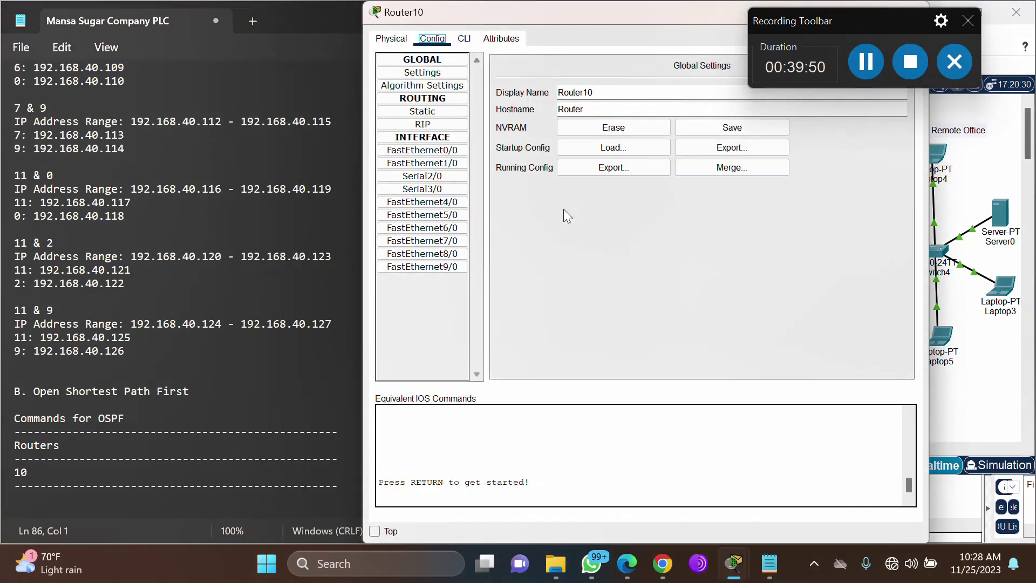
left_click(465, 40)
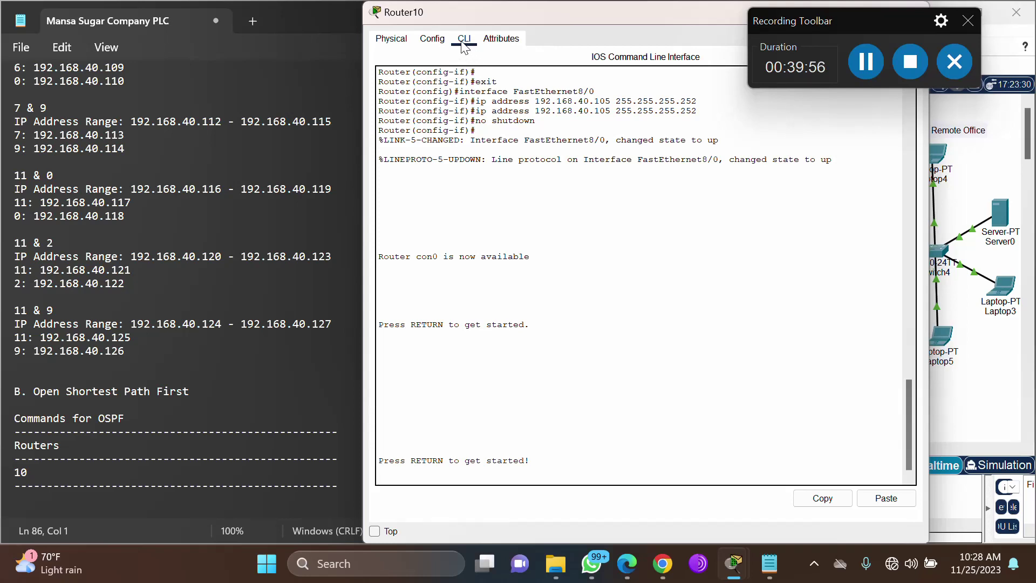
left_click_drag(507, 11, 320, 87)
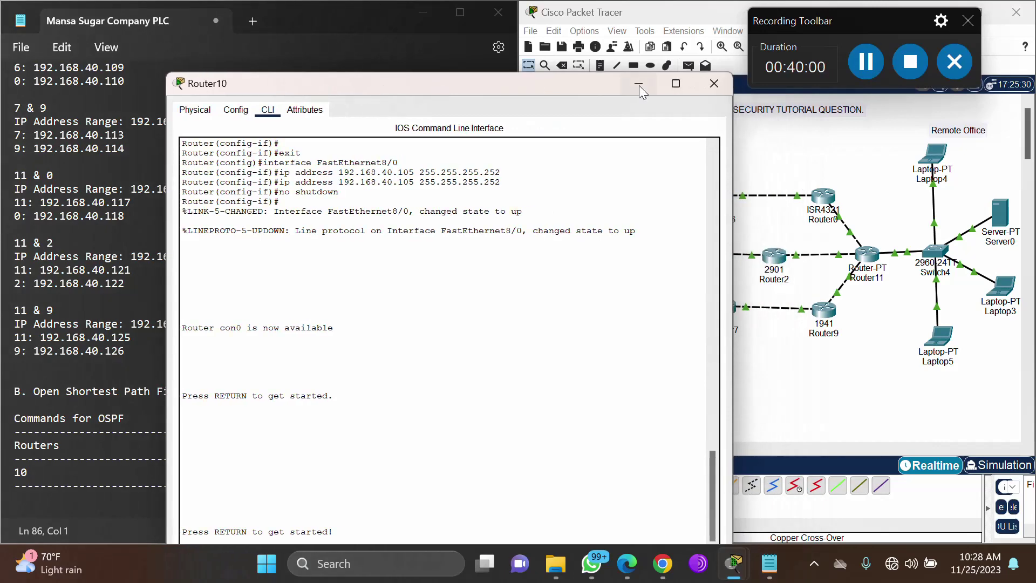
left_click(704, 88)
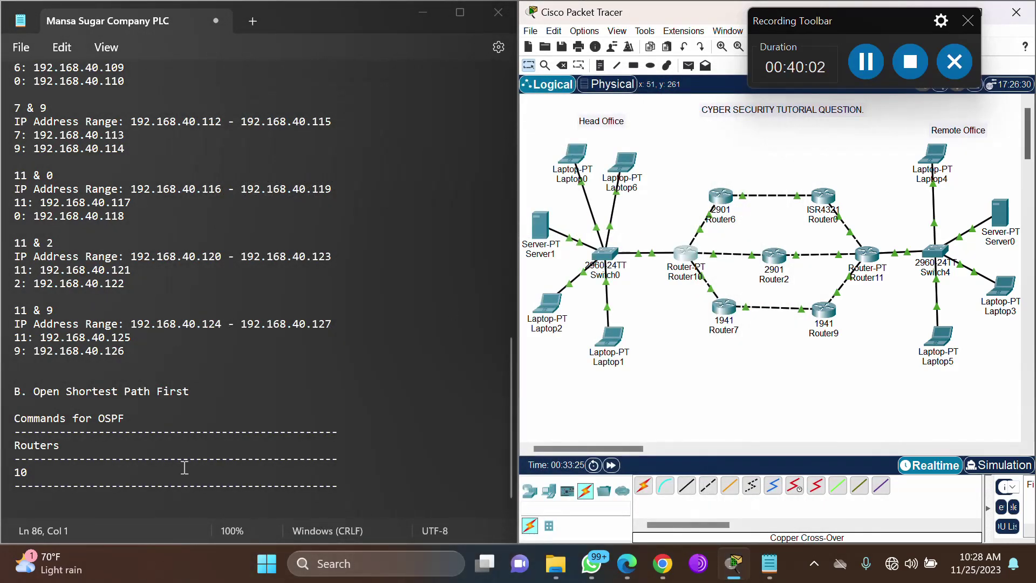
Write en, conf t and router ospf 1 under the router 10 heading.
left_click(101, 503)
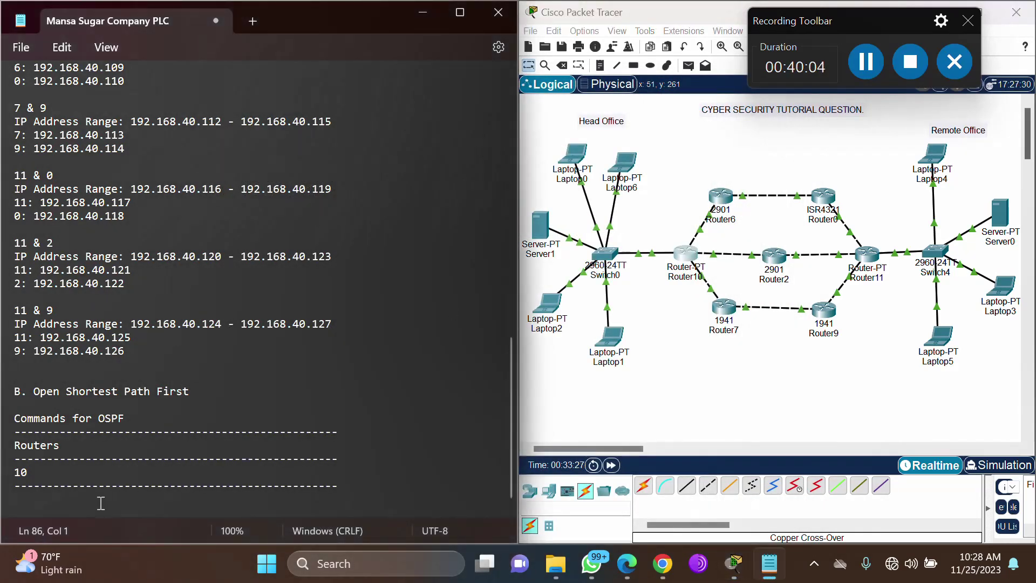
type("en")
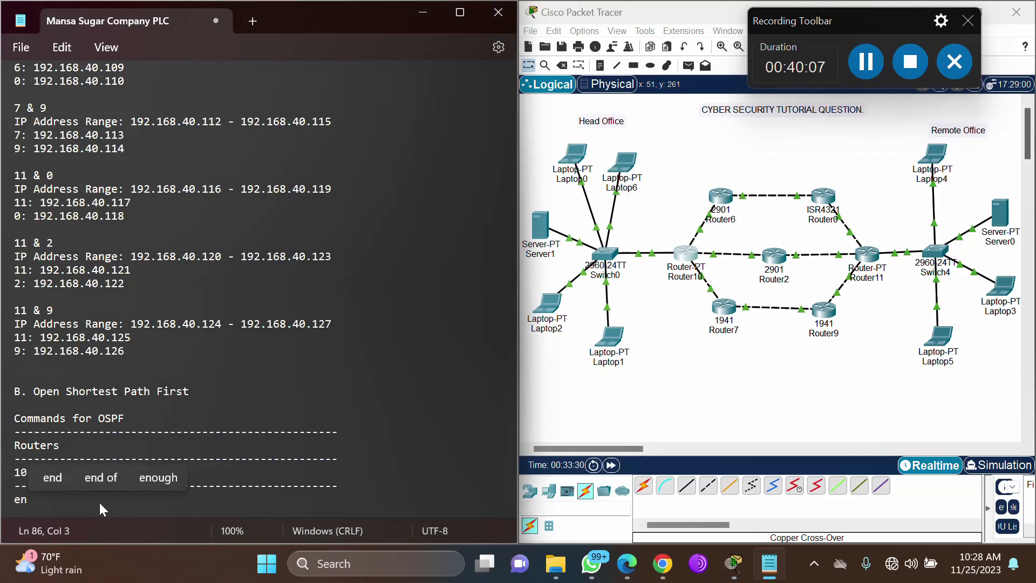
key("Return")
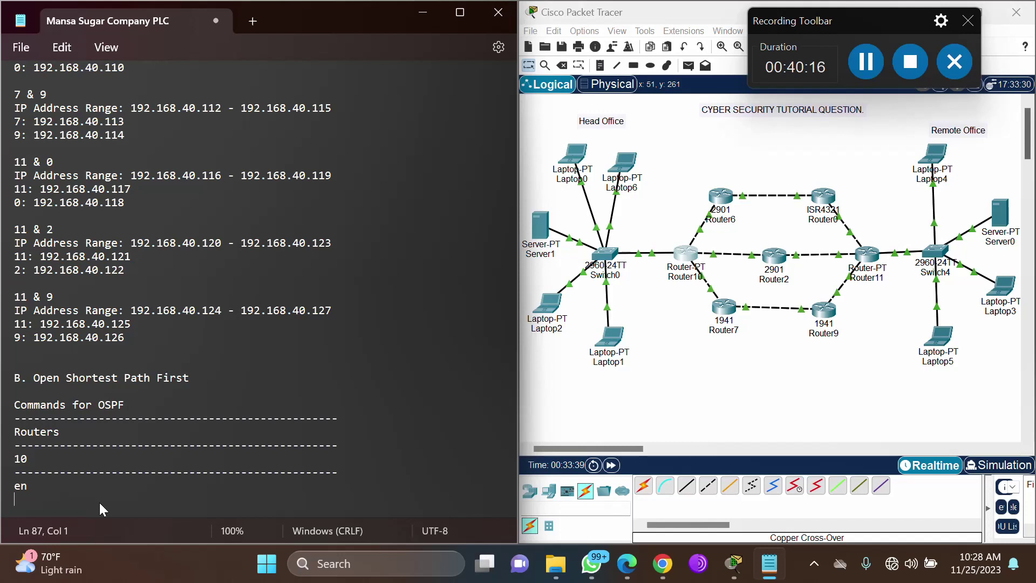
type("conf t")
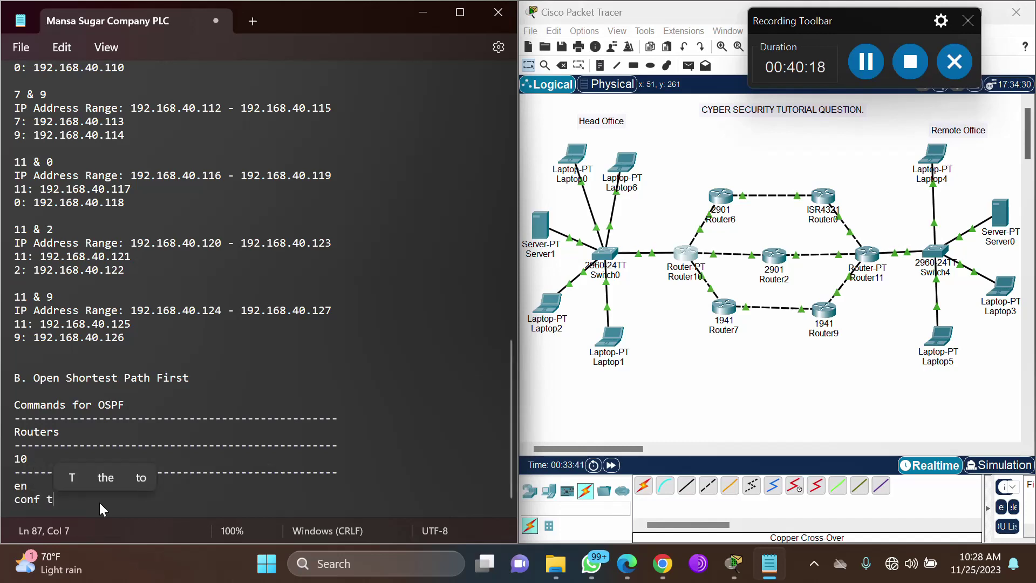
key("Return")
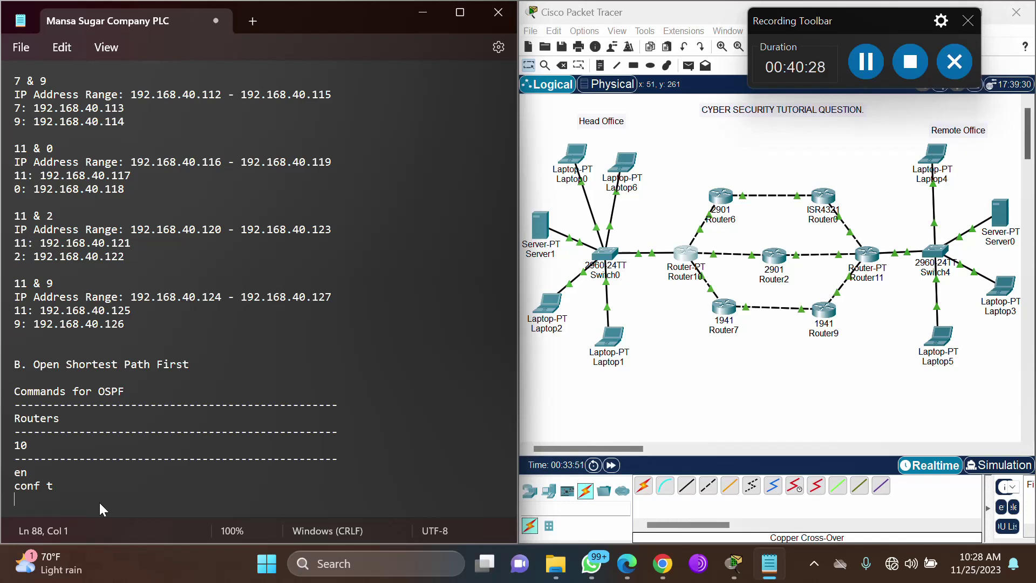
type("router ")
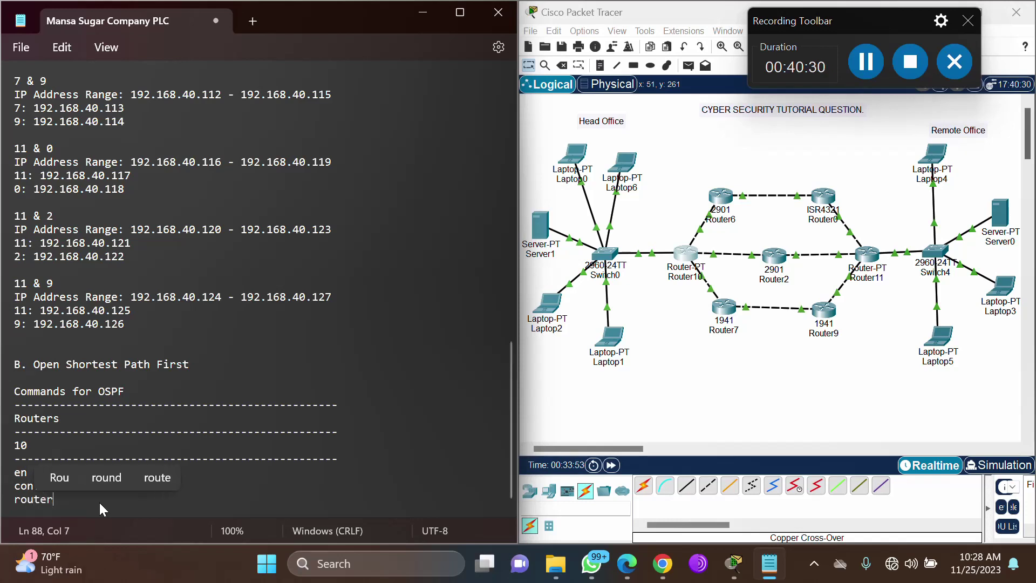
type("ospf ")
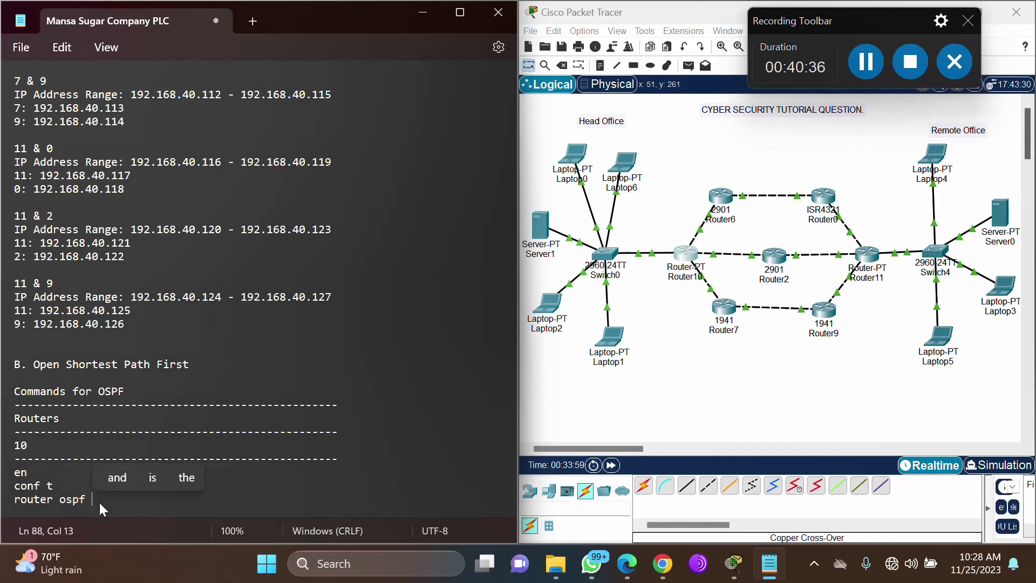
type("1")
key("Return")
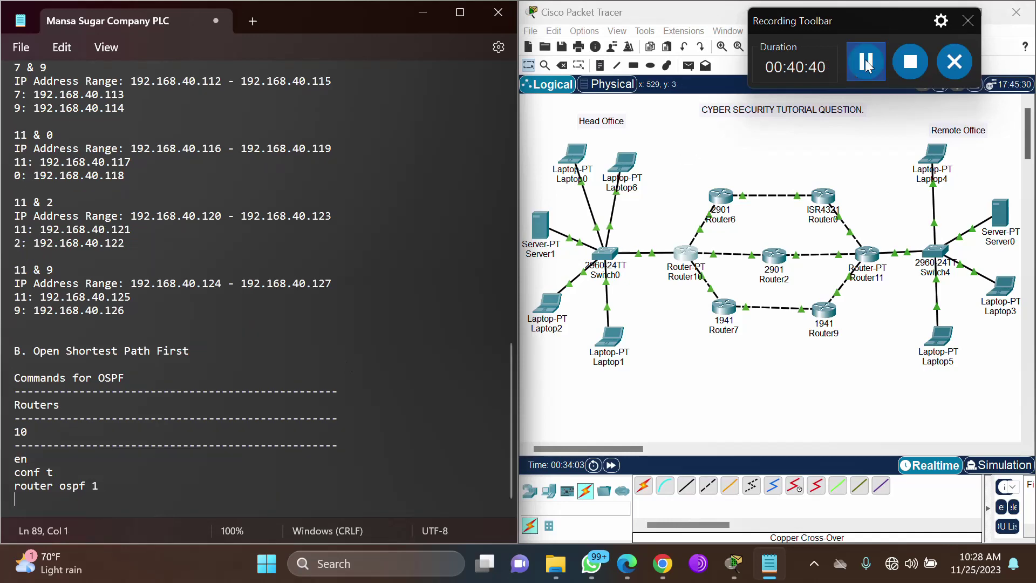
left_click(542, 321)
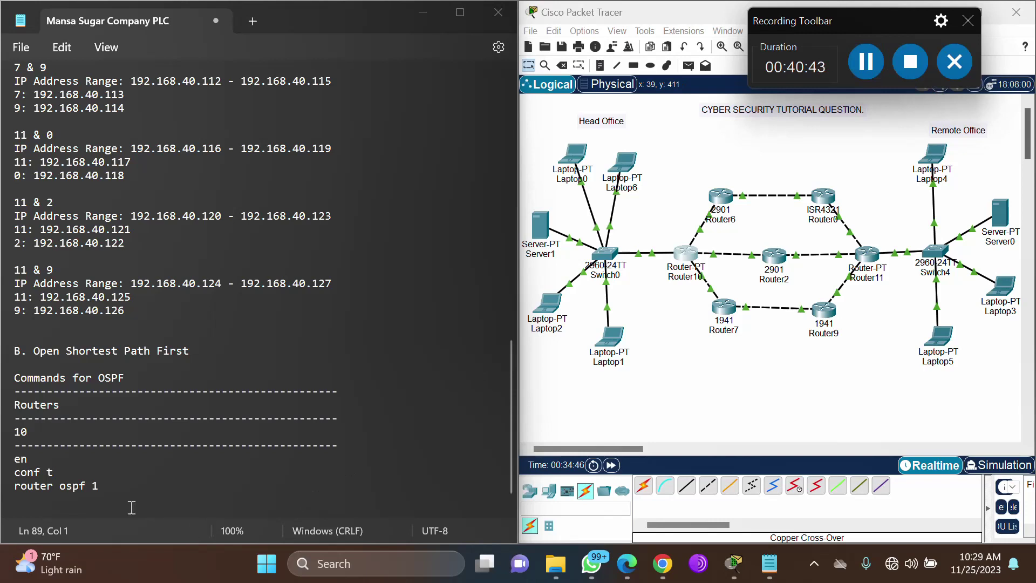
left_click(101, 502)
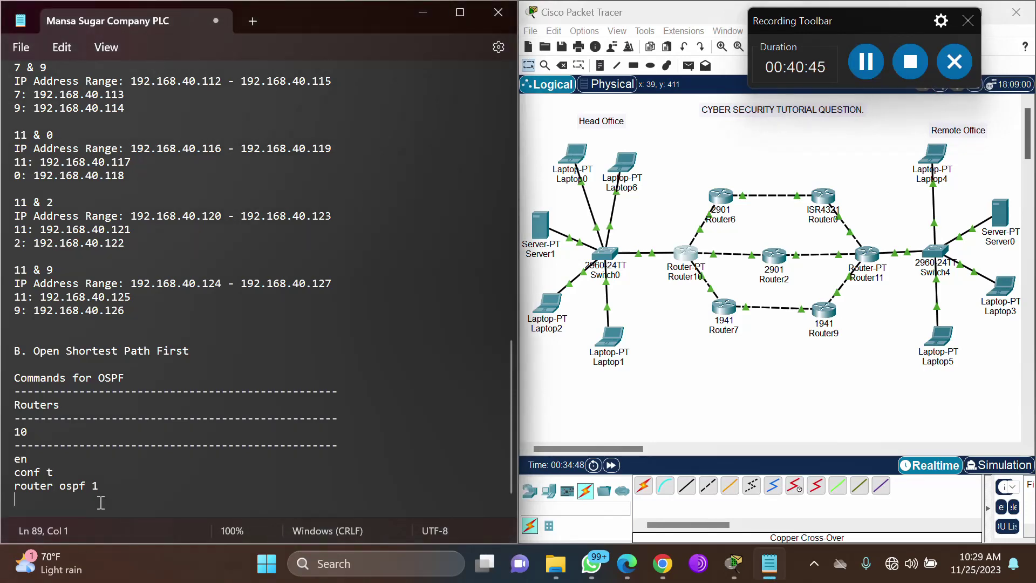
Begin the network statement with Head Office address 192.168.40.0 and wildcard 0.0.0.
type("net")
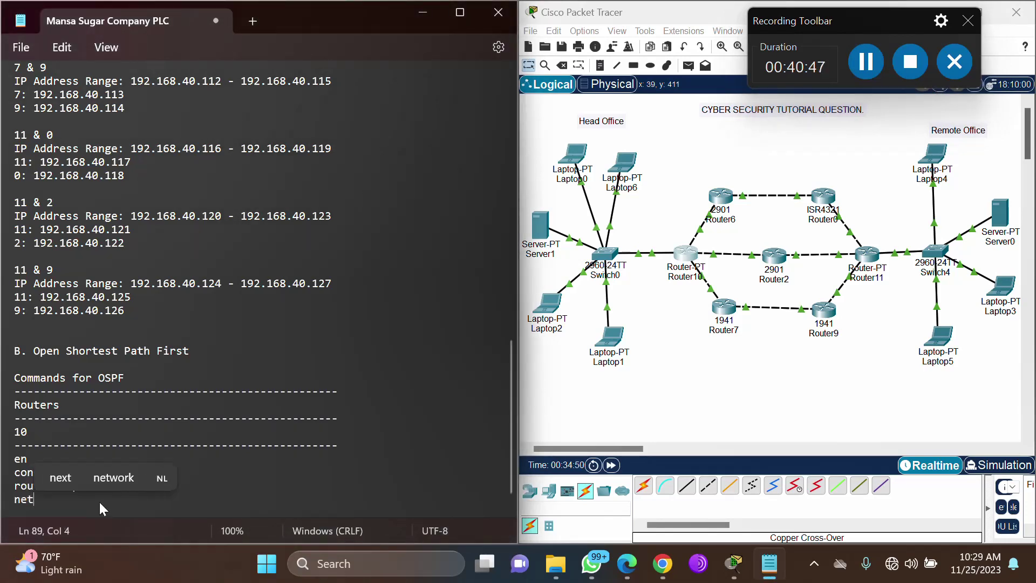
type("work")
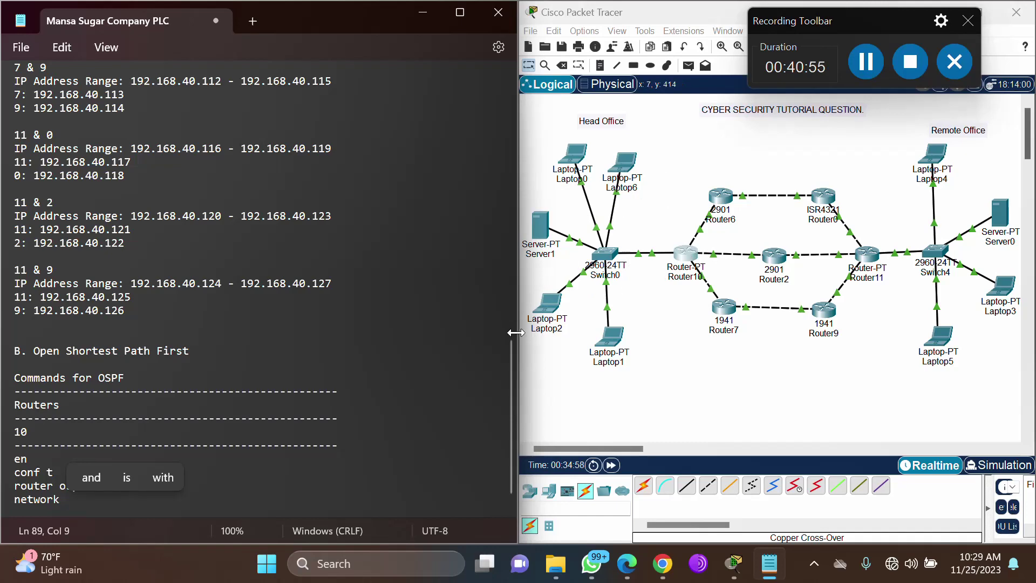
left_click_drag(511, 357, 512, 60)
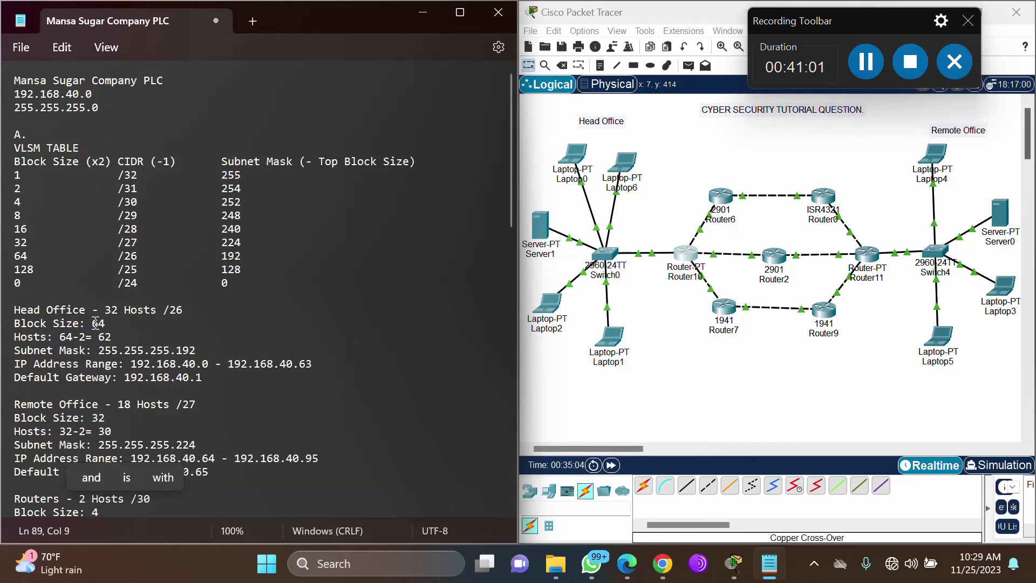
left_click_drag(132, 364, 209, 361)
key("ctrl+c")
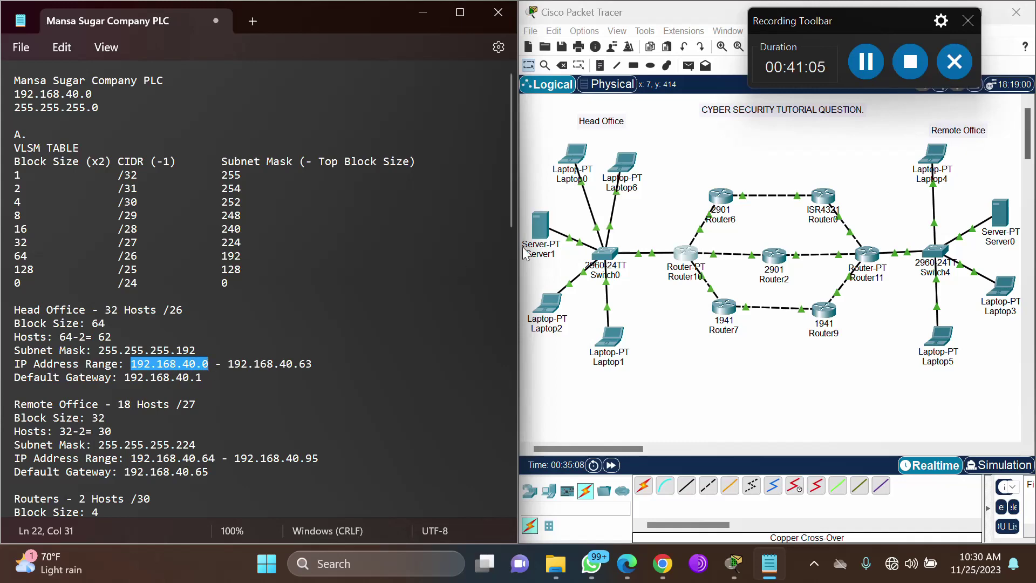
left_click_drag(509, 206, 504, 492)
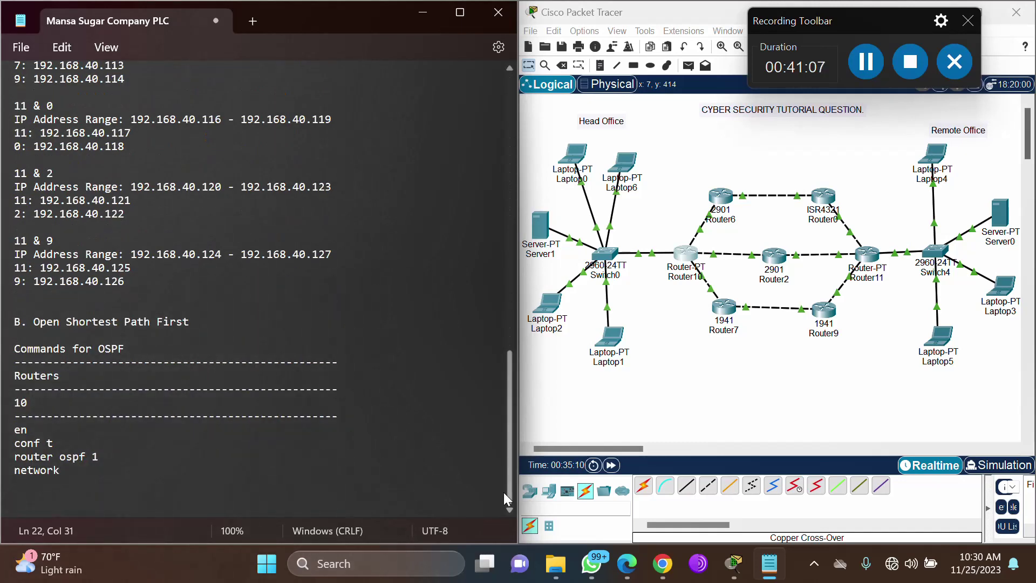
left_click(100, 474)
key("ctrl+v")
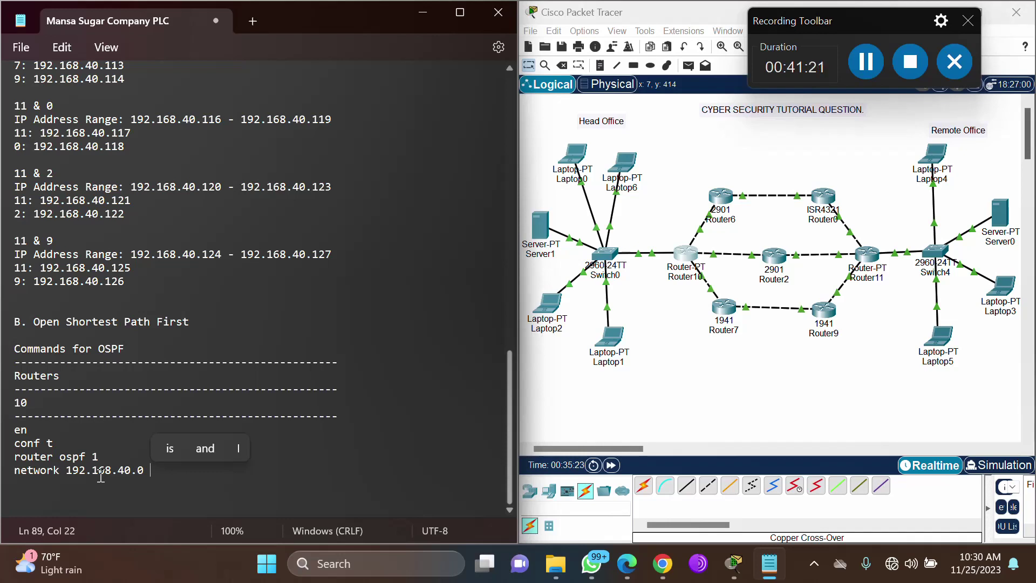
type("0")
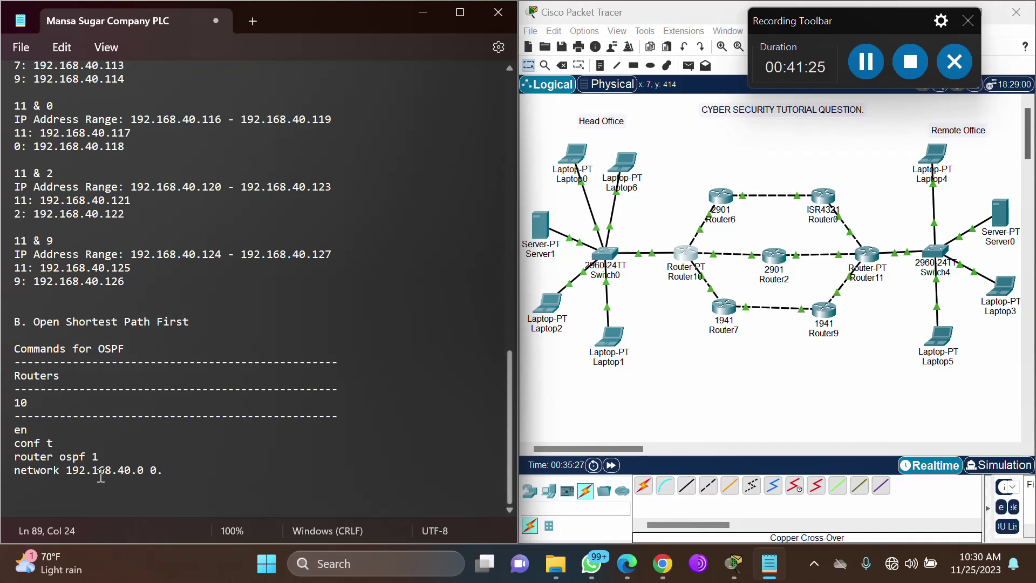
type(".0.0.")
left_click_drag(66, 472, 133, 473)
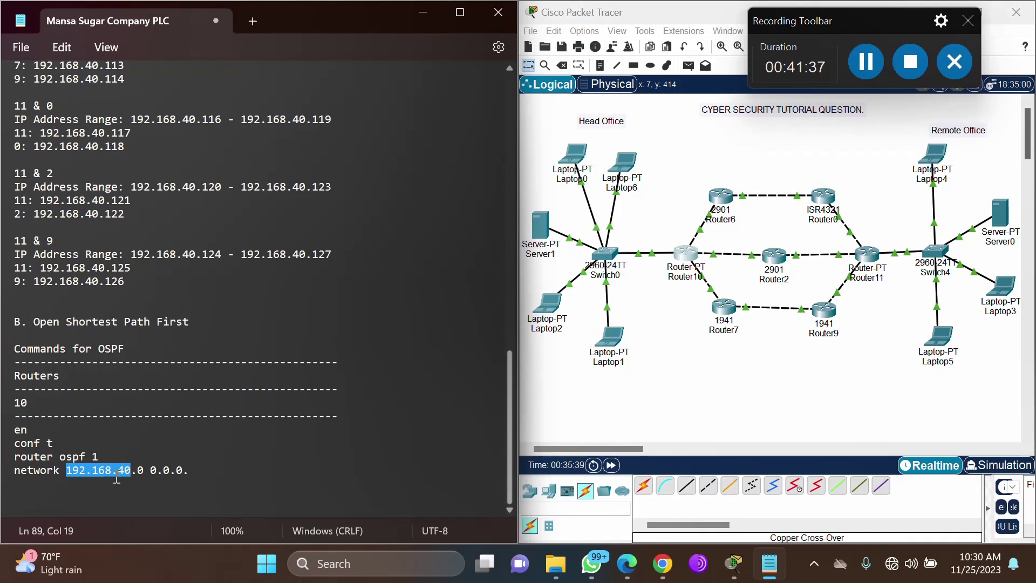
mouse_move(152, 471)
left_mouse_down()
mouse_move(191, 471)
mouse_move(145, 465)
left_mouse_up()
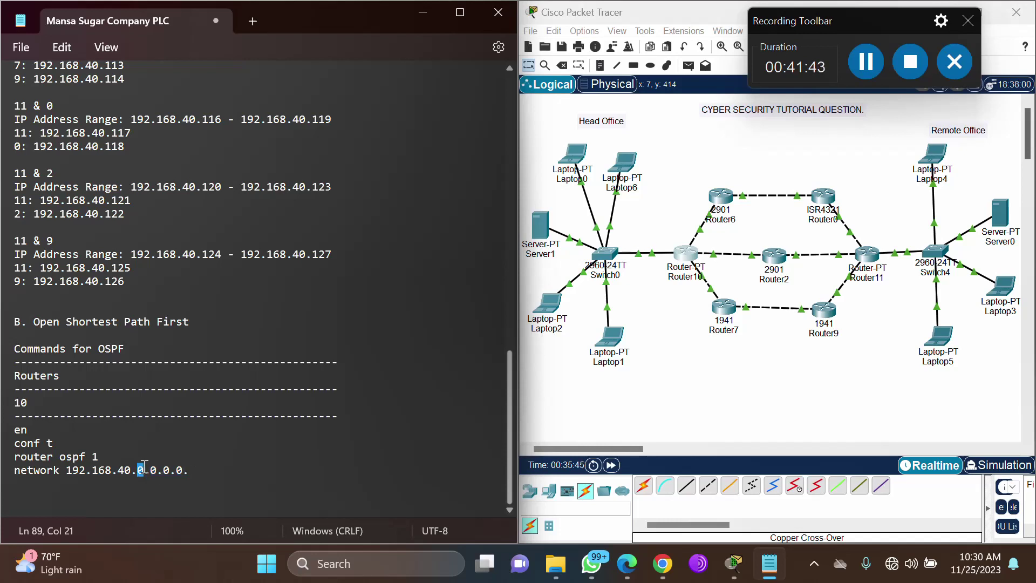
left_click(195, 476)
Complete the wildcard as 0.0.0.63 area 0 and start another network line.
left_click_drag(508, 419, 509, 103)
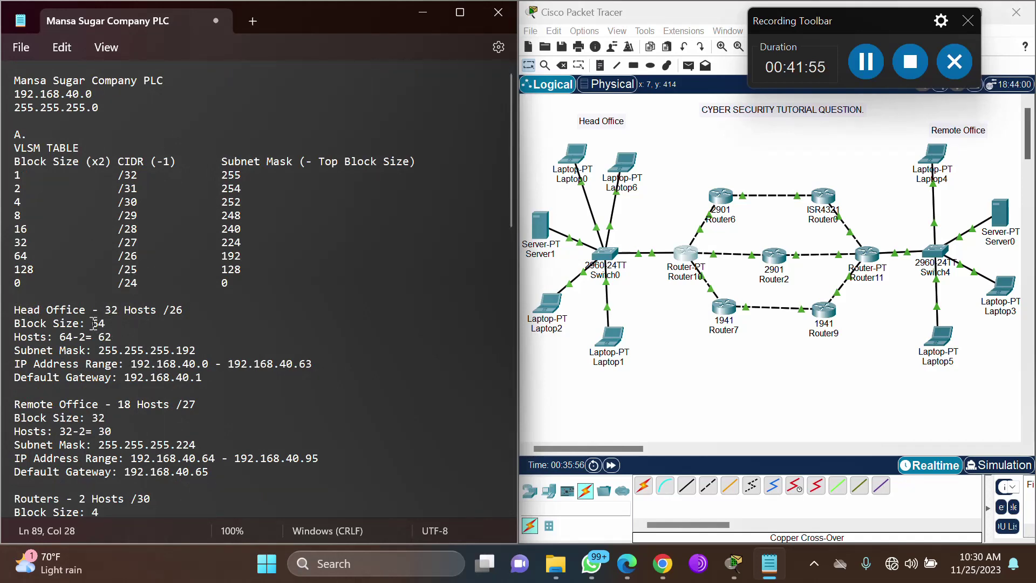
left_click_drag(91, 323, 123, 322)
left_click_drag(510, 160, 518, 460)
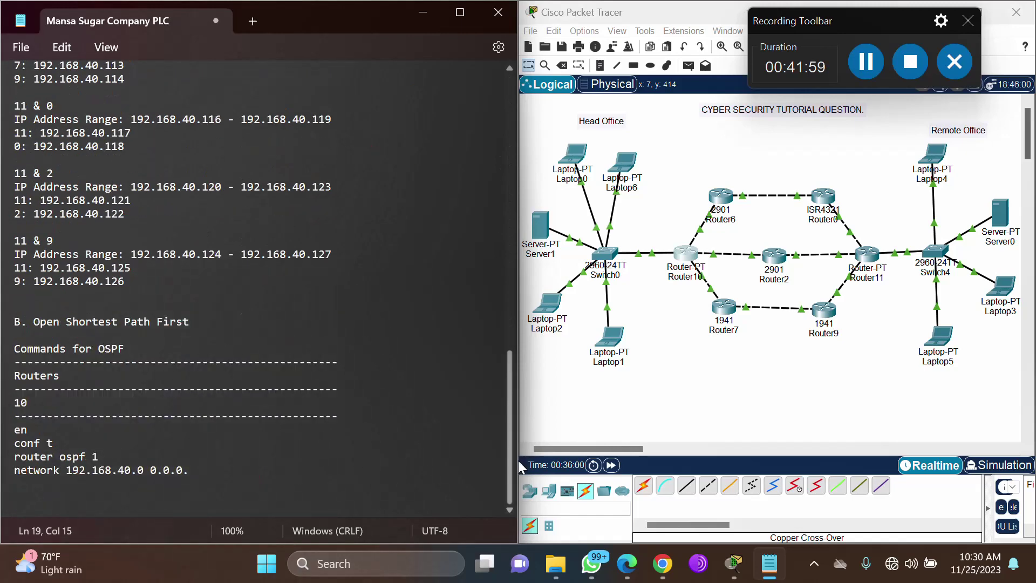
left_click(200, 472)
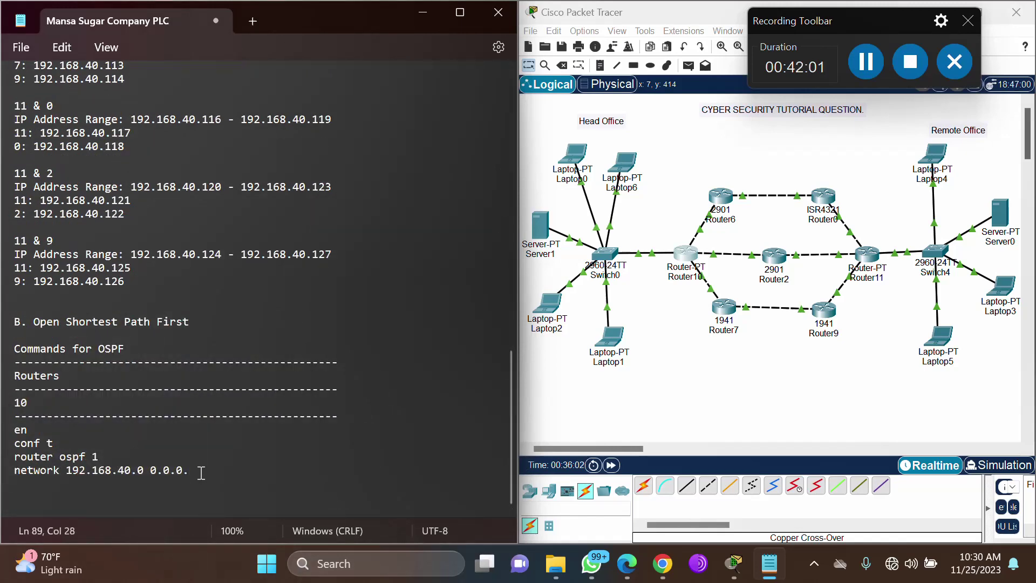
type("63 ")
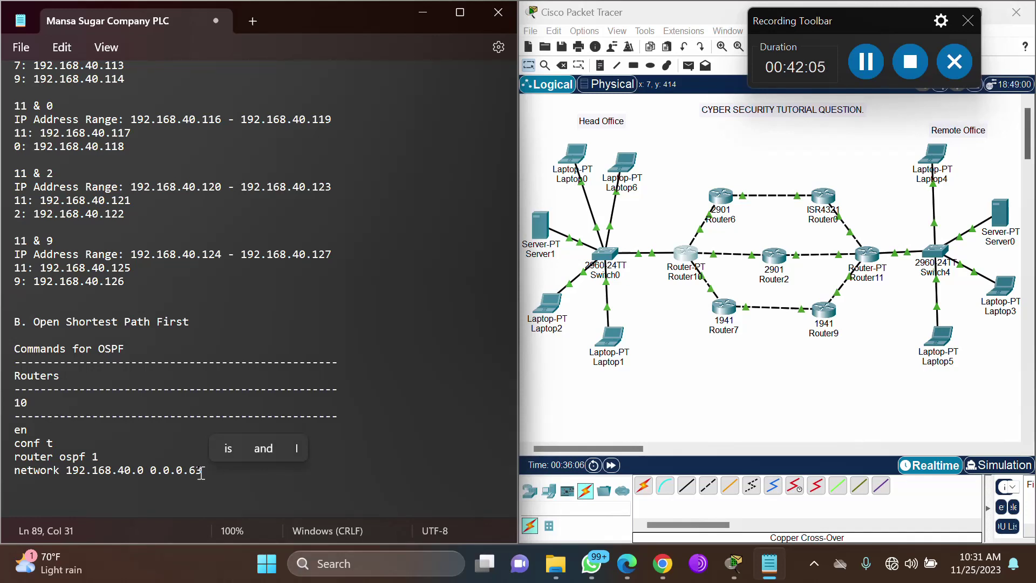
type("area ")
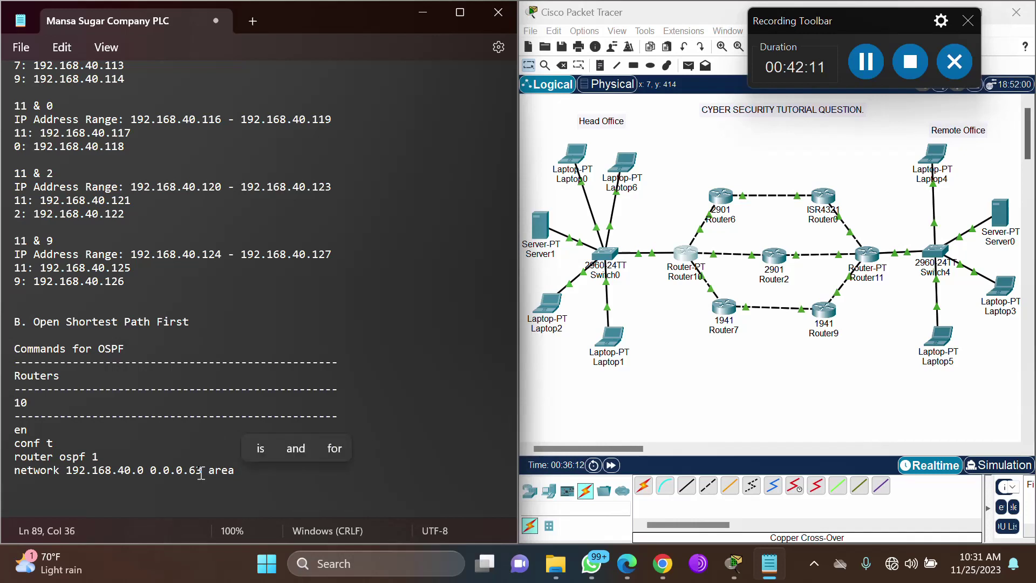
type("0")
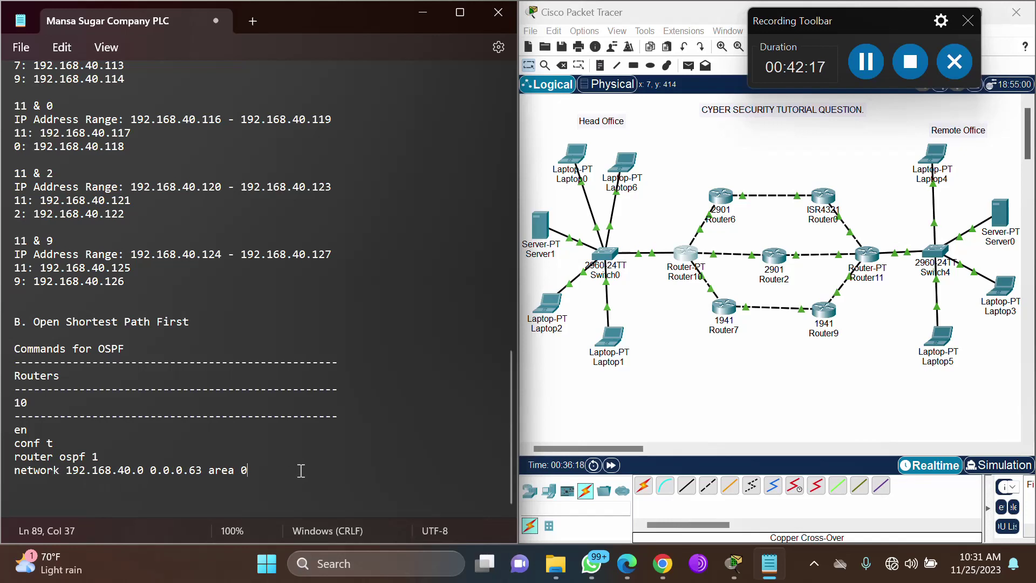
key("Return")
type("networ")
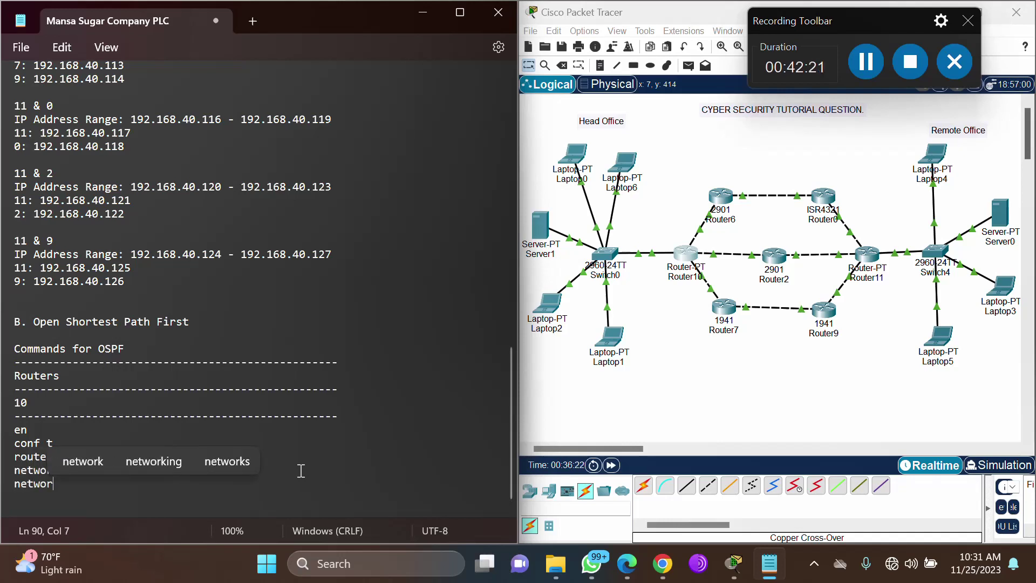
type("k")
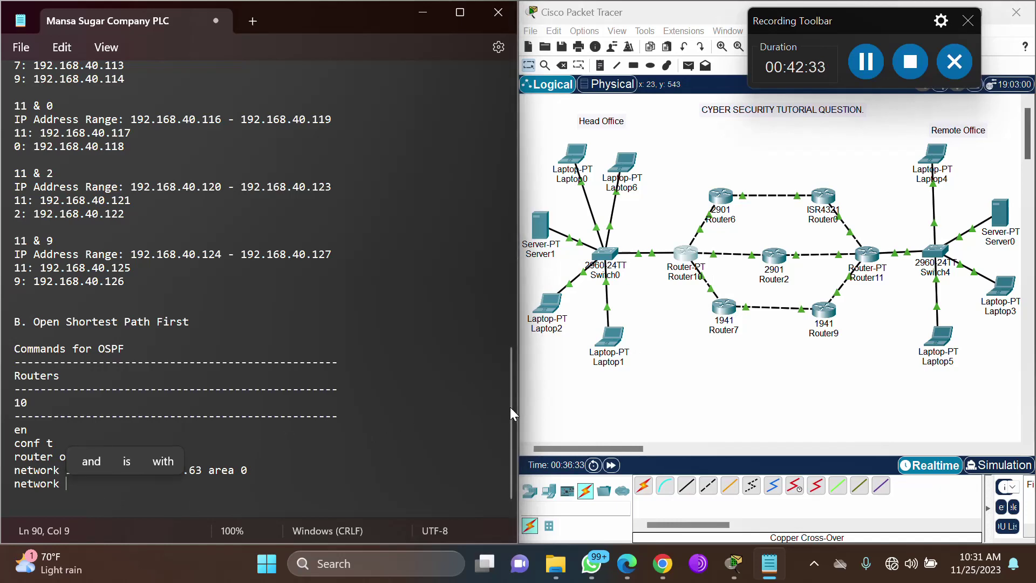
Check the start addresses of the 10–6, 10–2 and 10–7 links, then delete the leftover incomplete network line.
left_click_drag(509, 407, 516, 264)
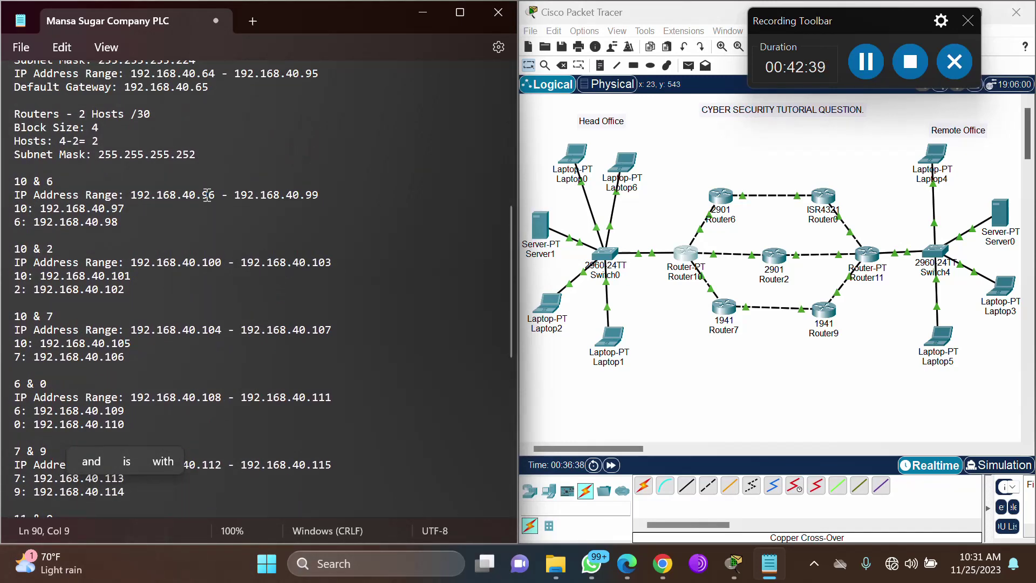
left_click_drag(132, 195, 223, 194)
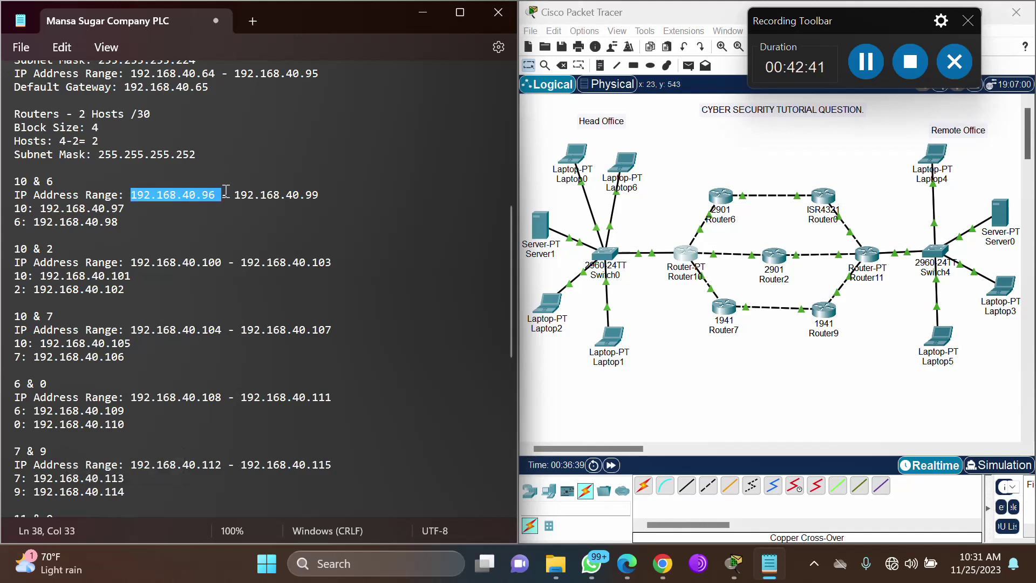
left_click_drag(131, 262, 221, 253)
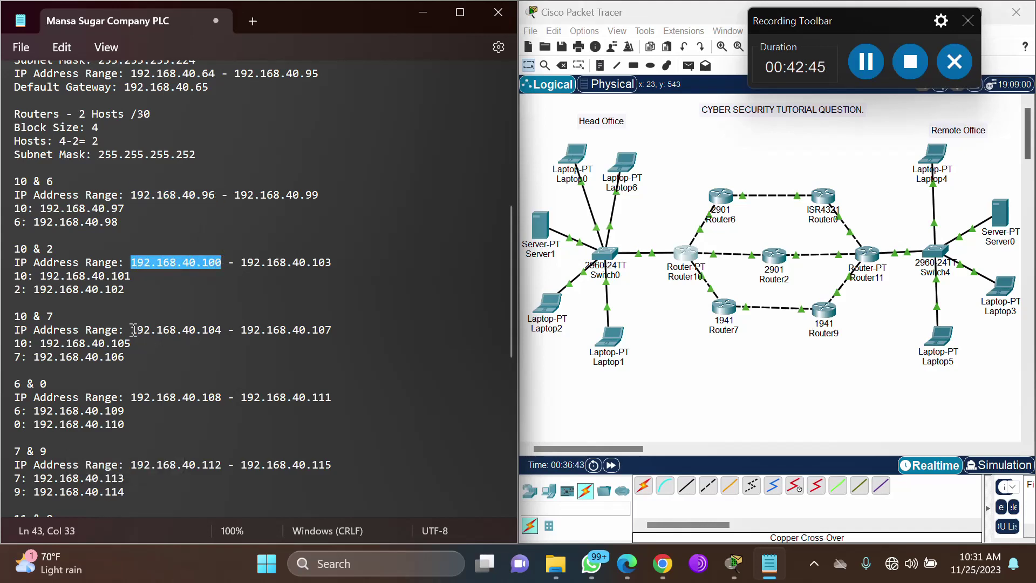
left_click_drag(131, 330, 222, 325)
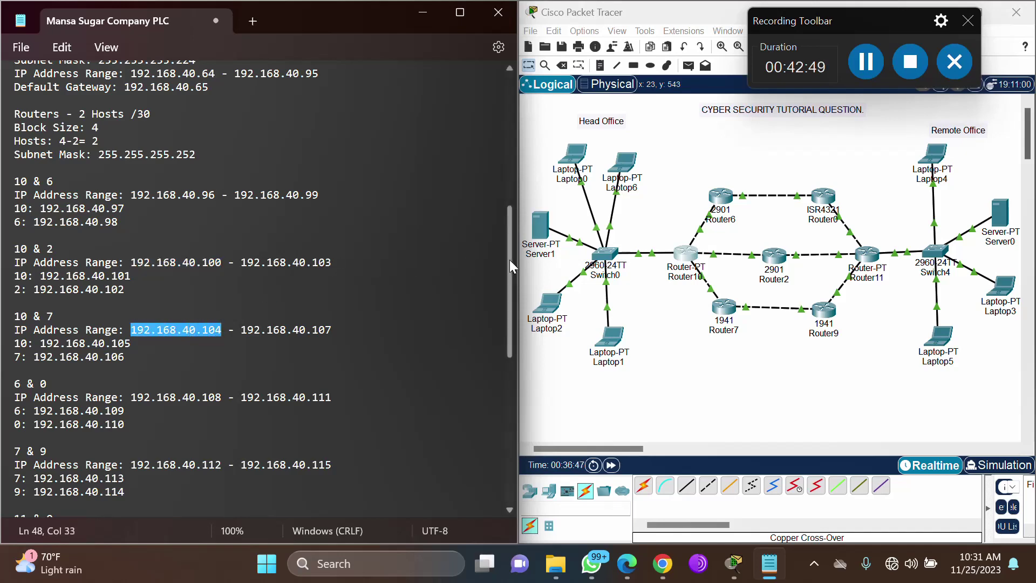
left_click_drag(510, 260, 510, 456)
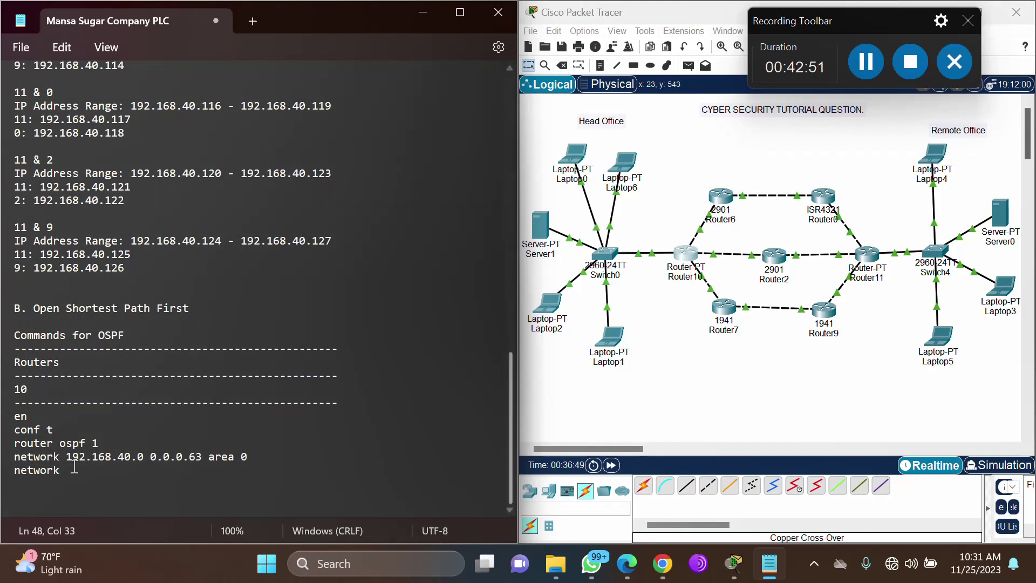
triple_click(54, 473)
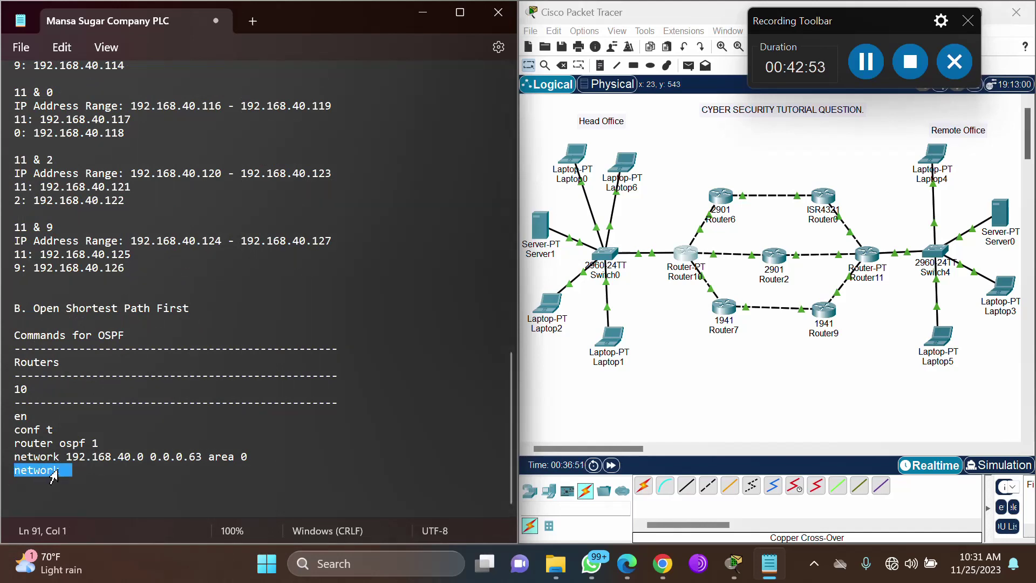
key("BackSpace")
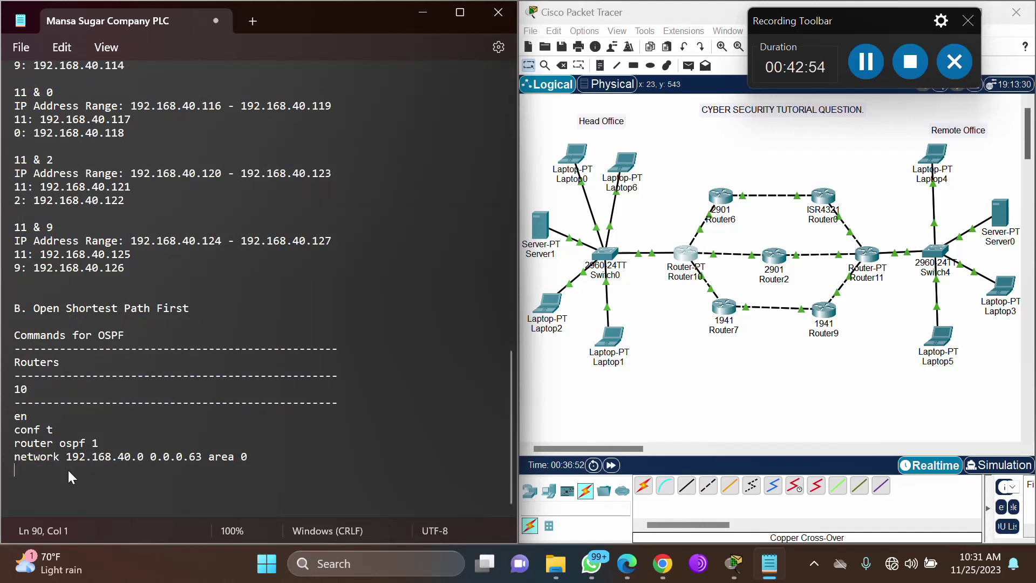
Duplicate the 192.168.40.0 network statement onto three new lines below it.
triple_click(18, 457)
key("ctrl+c")
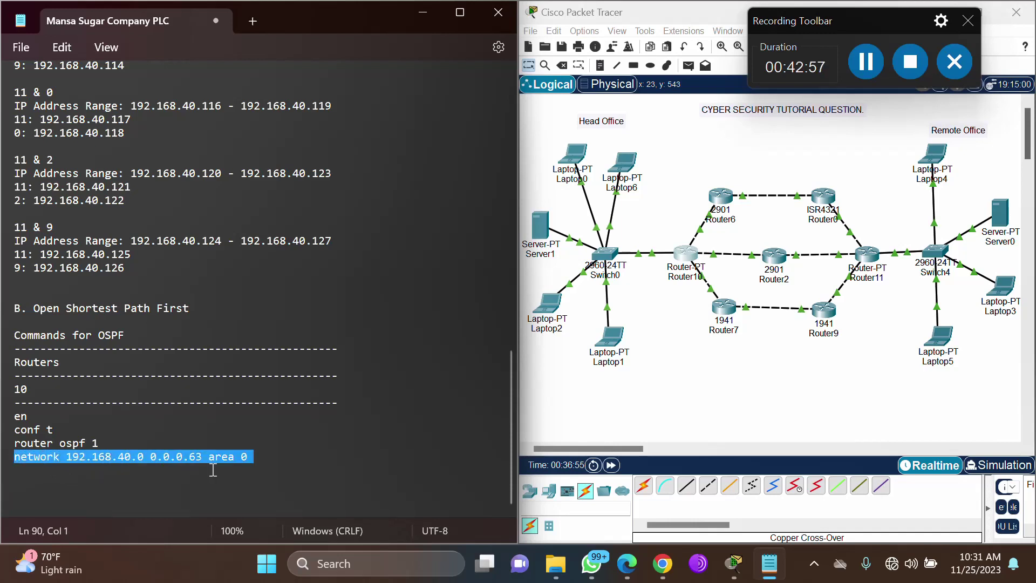
left_click(264, 458)
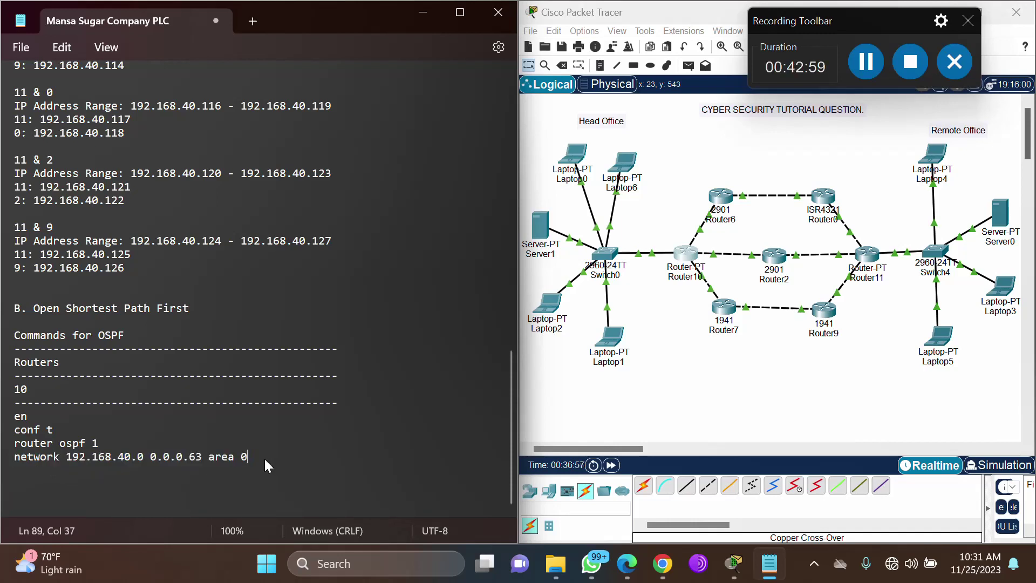
key("Return")
key("ctrl+v")
key("Return")
key("ctrl+v")
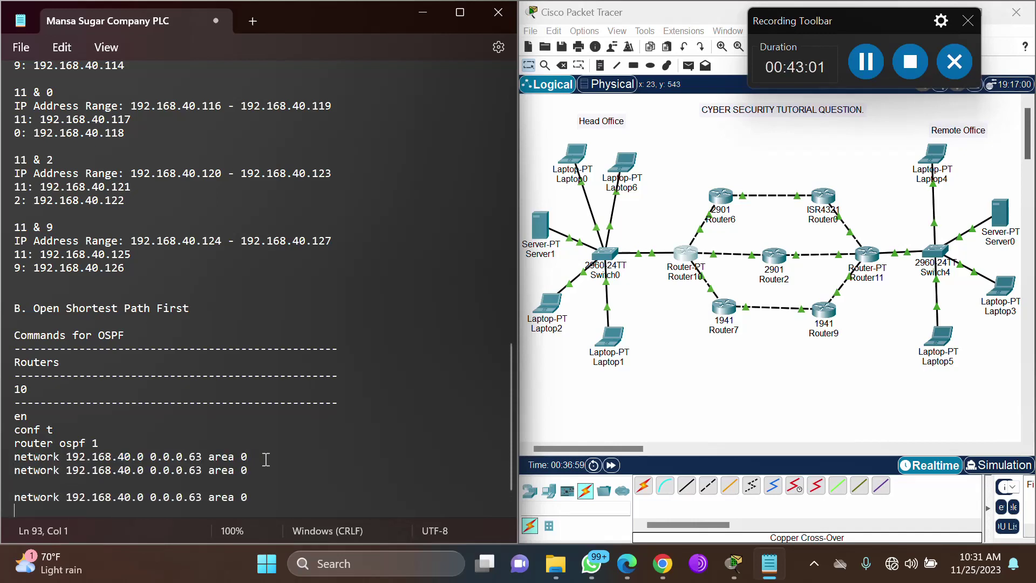
left_click(145, 487)
key("ctrl+v")
key("Return")
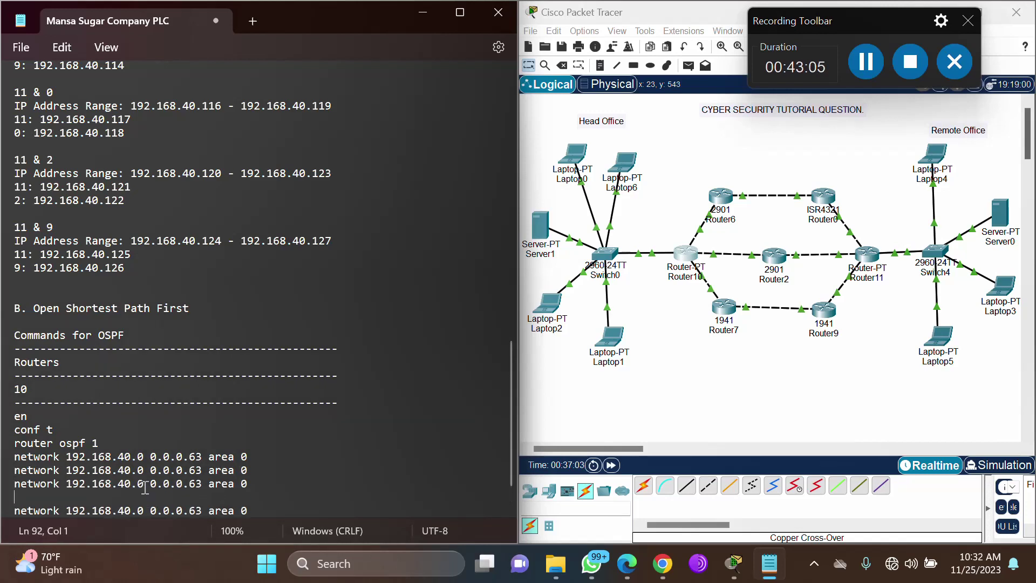
key("BackSpace")
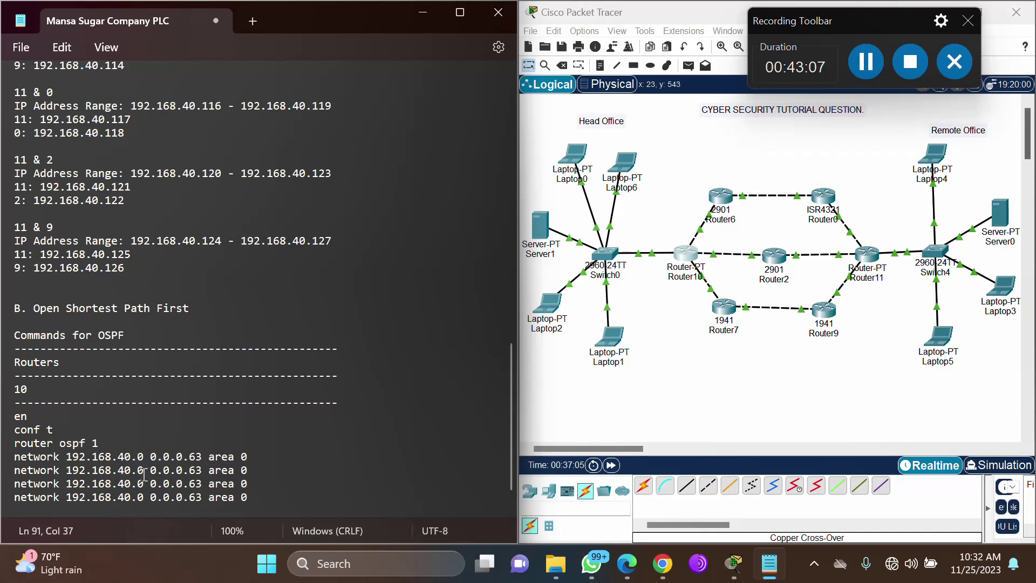
Change the copied addresses to 192.168.40.96, 192.168.40.100 and 192.168.40.104.
left_click(145, 471)
key("BackSpace")
type("96")
left_click(138, 483)
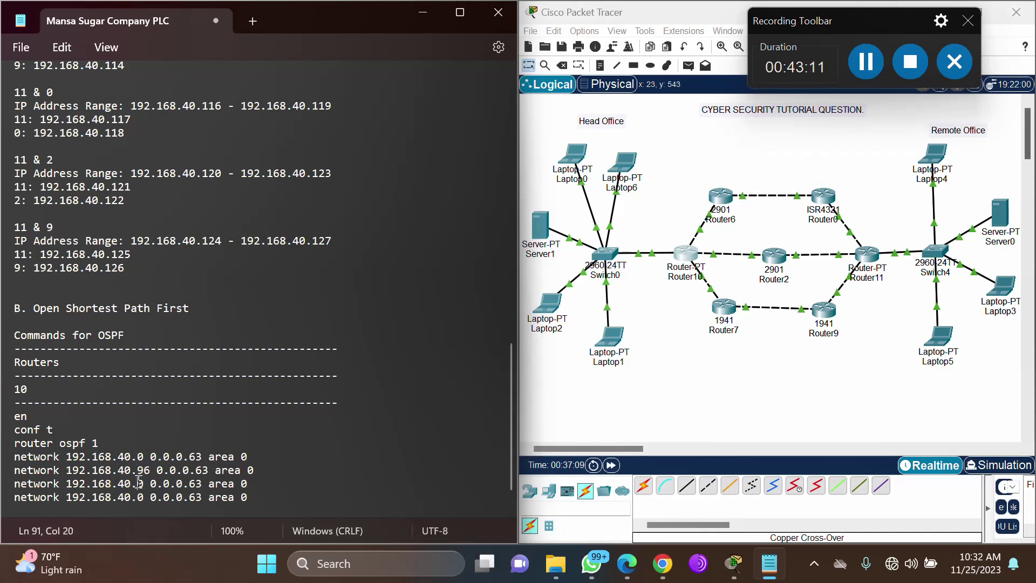
type("10")
left_click(140, 495)
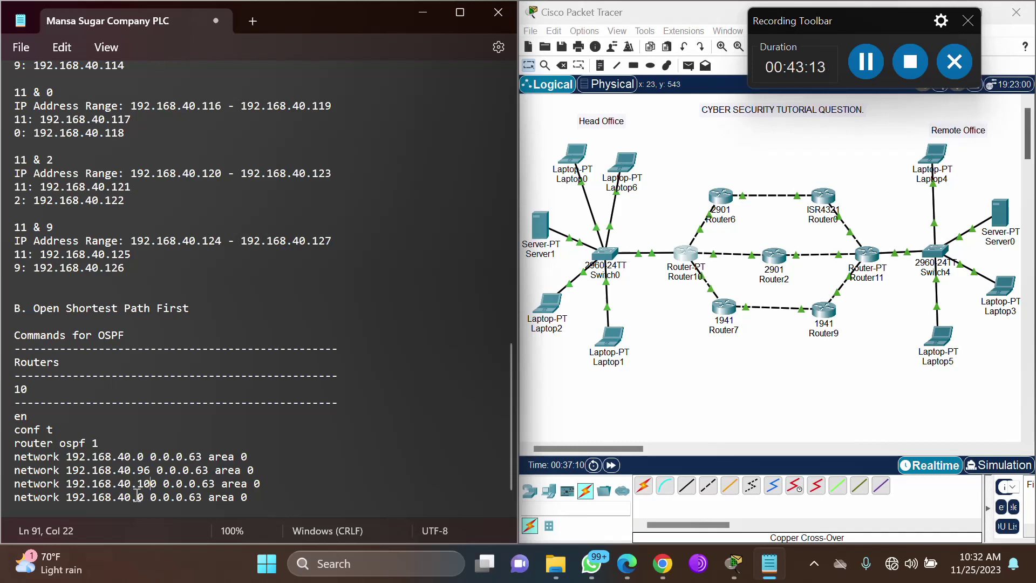
type("1")
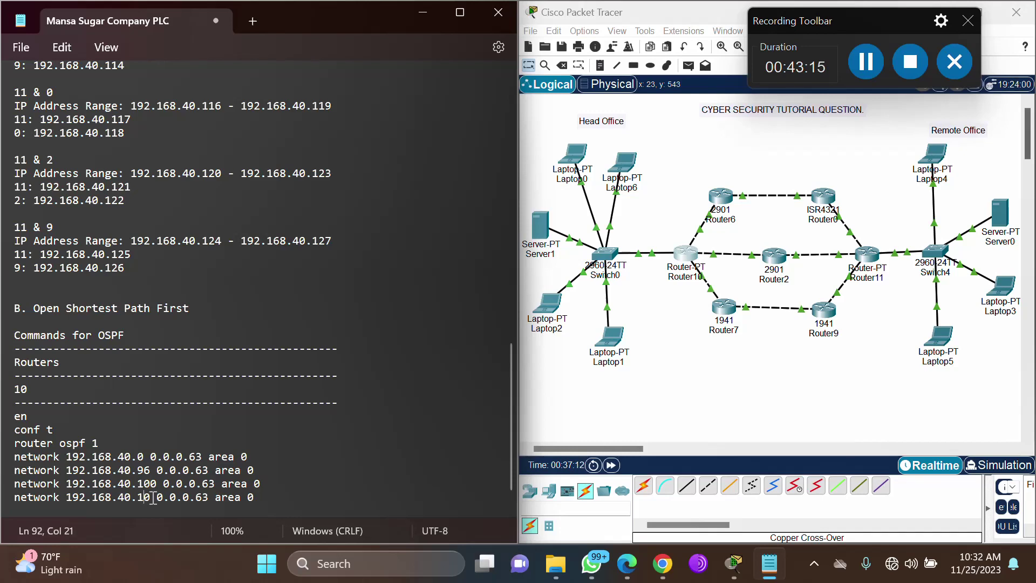
key("Right")
type("4")
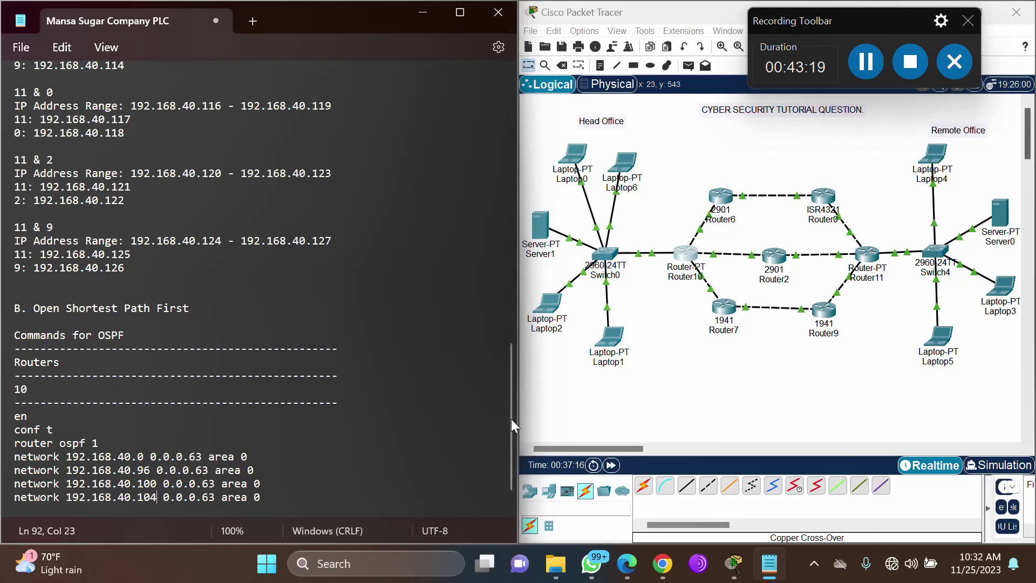
Make the .96, .100 and .104 lines use wildcard 0.0.0.3, then add a dashed divider underneath.
left_click_drag(509, 417, 540, 221)
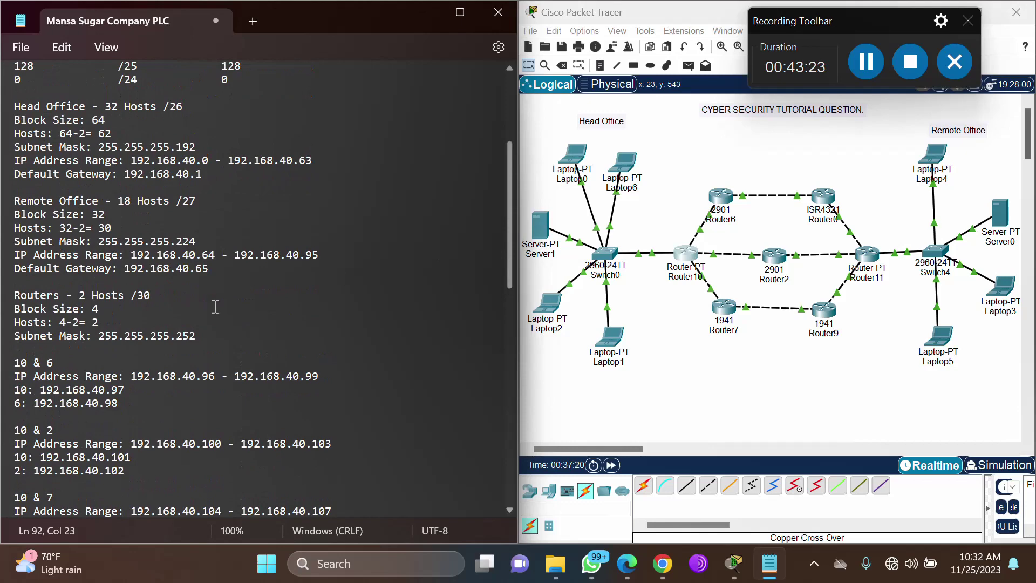
double_click(95, 308)
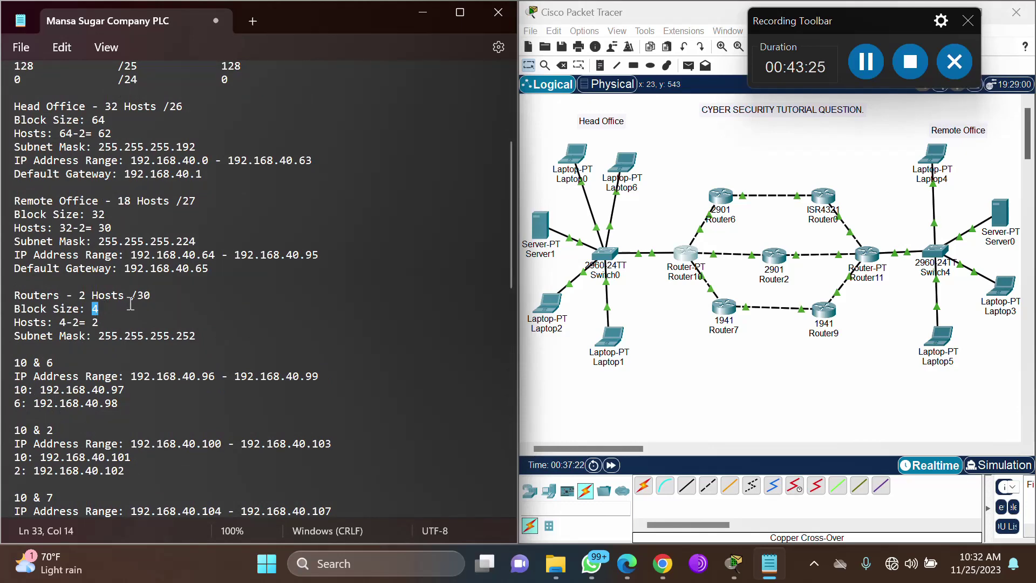
left_click_drag(510, 214, 531, 470)
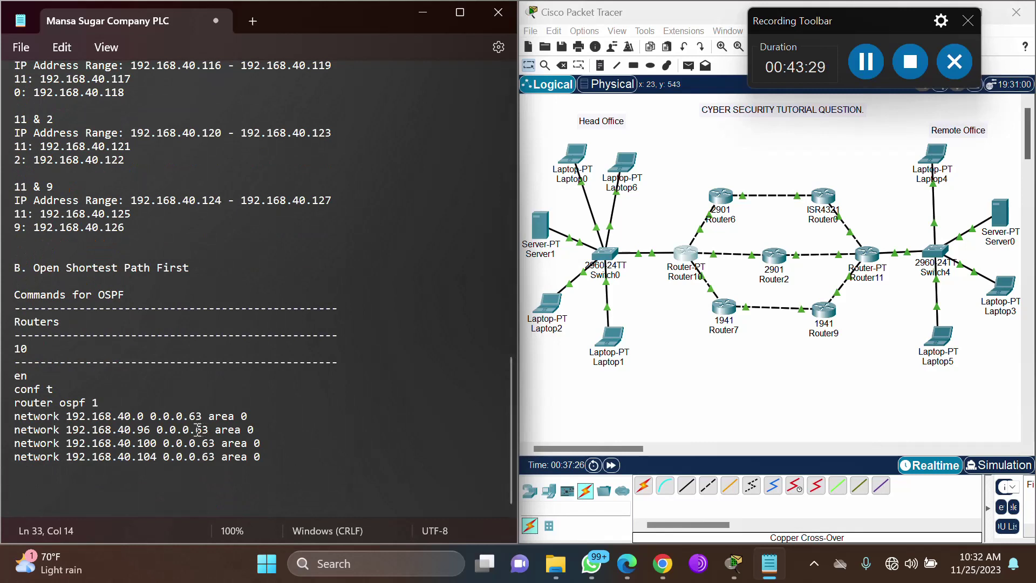
left_click_drag(196, 429, 202, 430)
key("BackSpace")
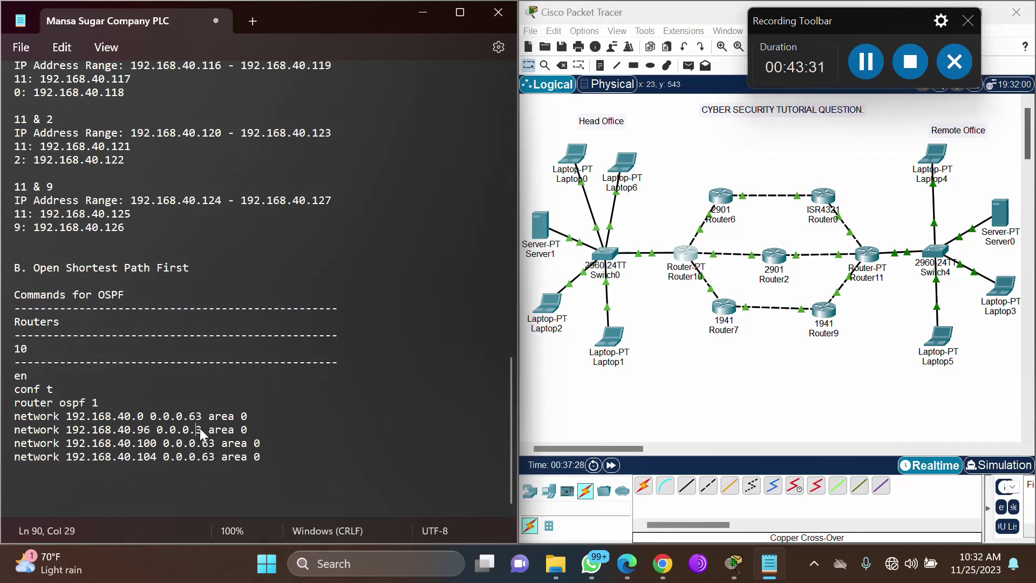
left_click_drag(202, 443, 210, 457)
key("BackSpace")
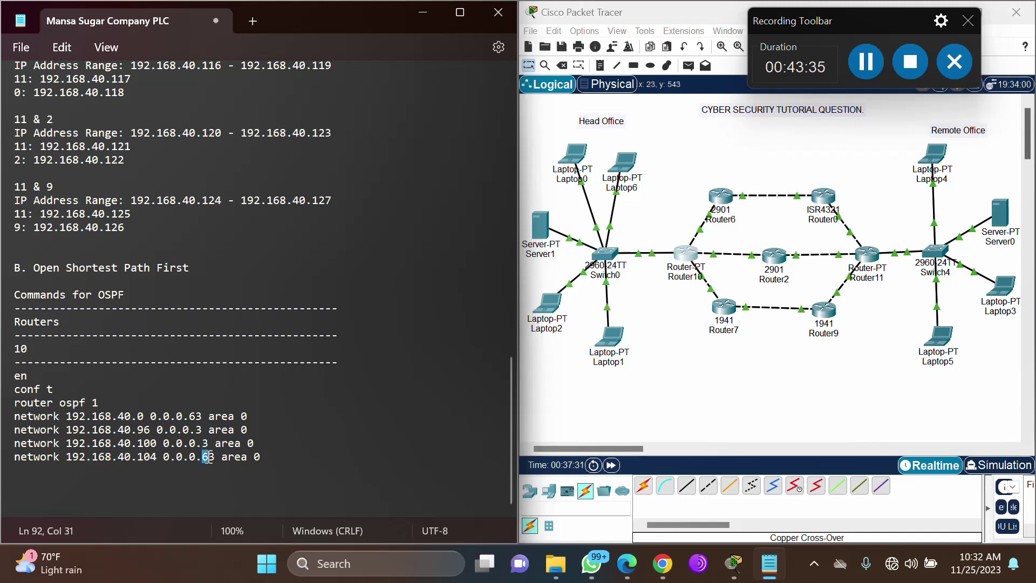
key("BackSpace")
type("-")
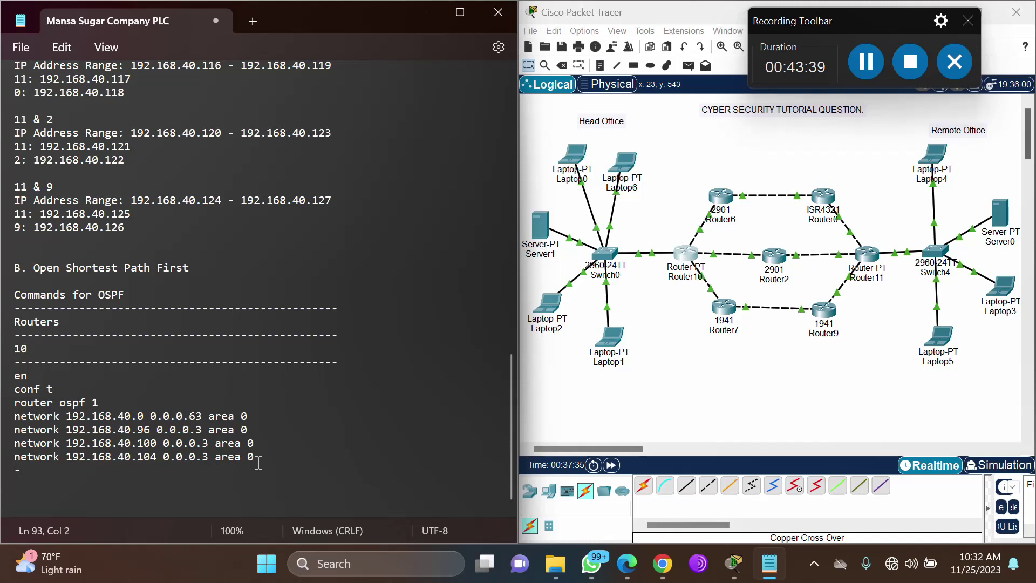
type("-------------------------------------------------")
Paste router 10's OSPF command block into Router10's CLI, run it, and close the window.
left_click_drag(11, 376, 265, 455)
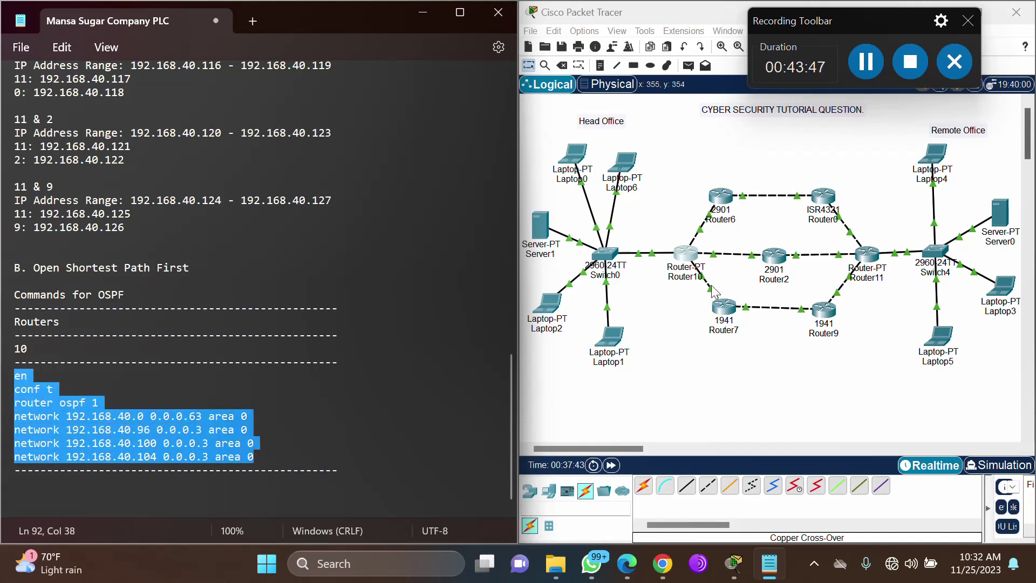
left_click(688, 257)
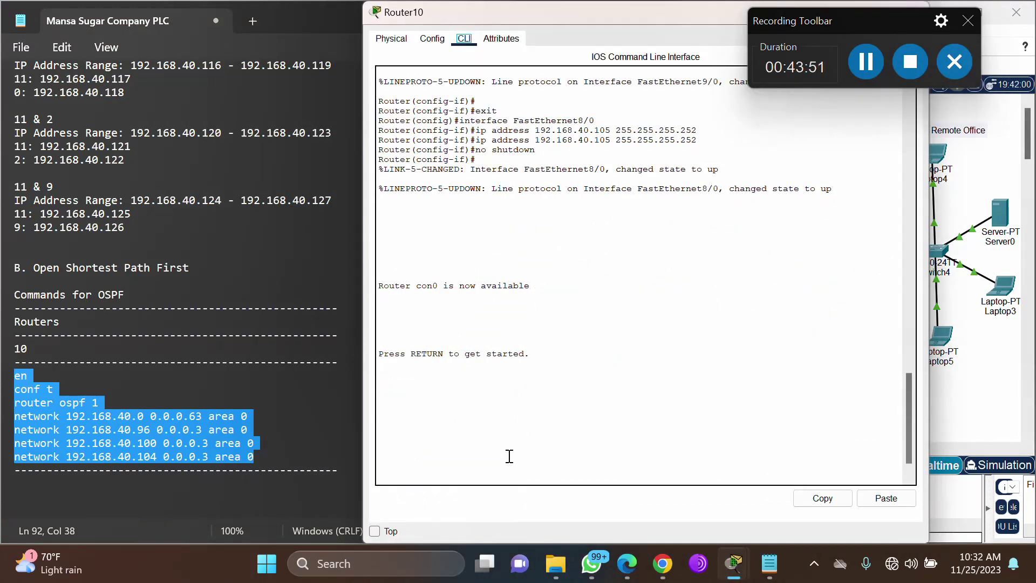
left_click(509, 456)
key("Return")
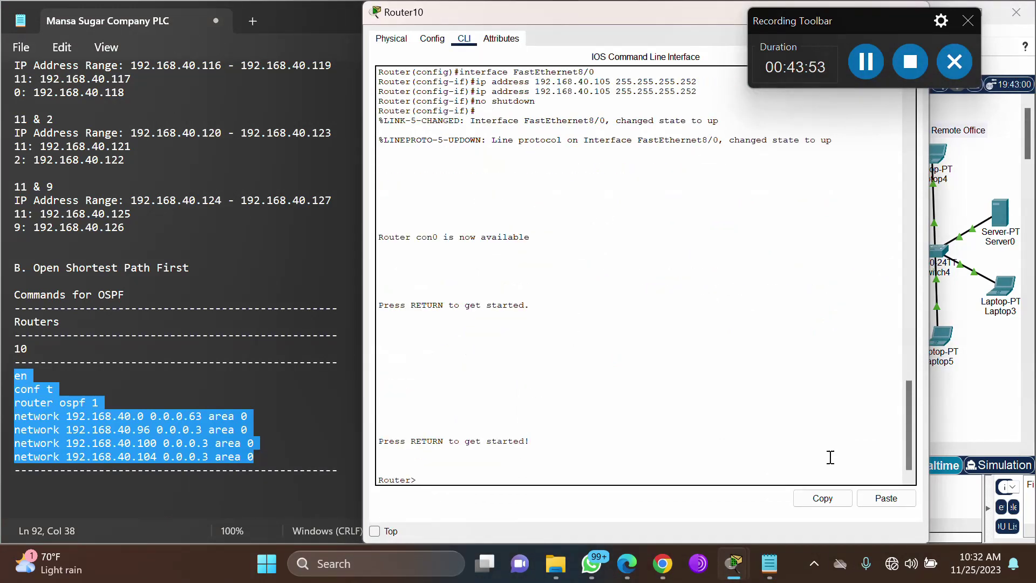
left_click(878, 503)
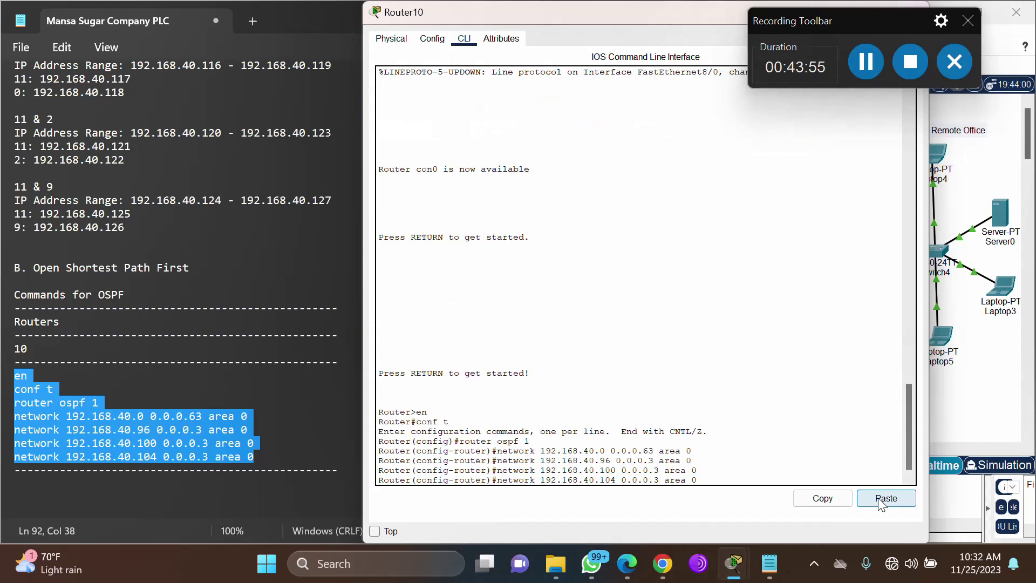
key("Return")
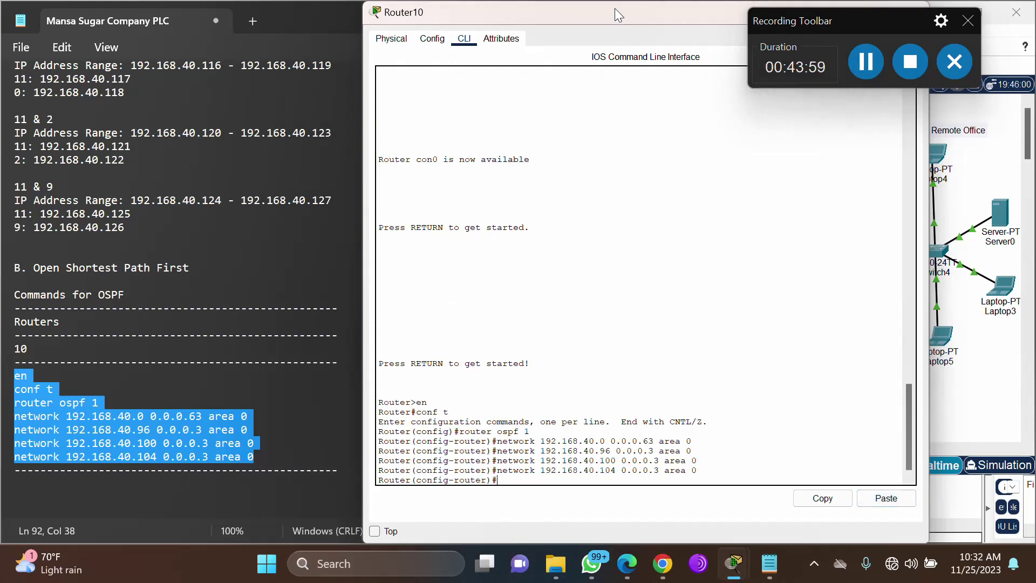
left_click_drag(614, 8, 346, 94)
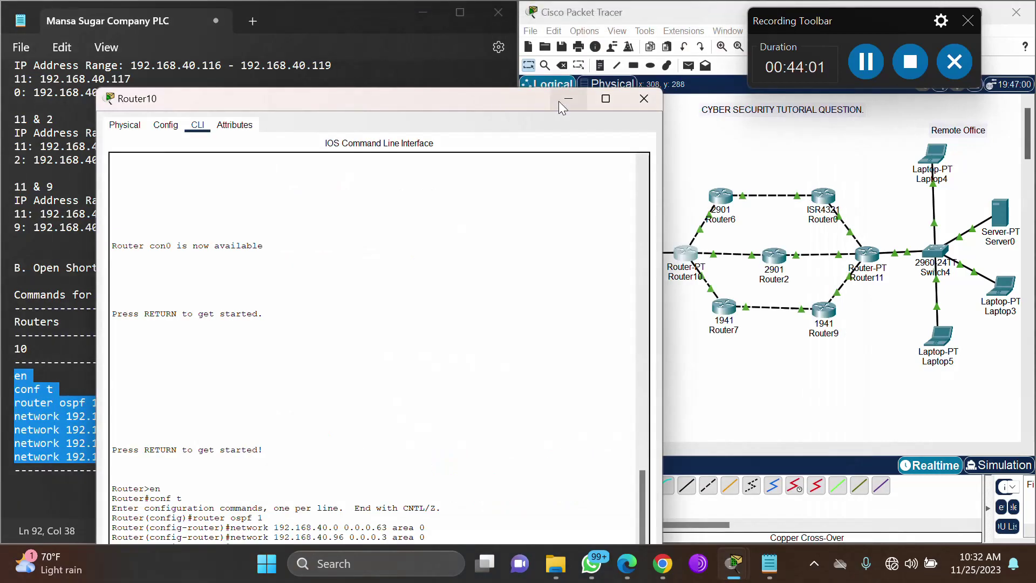
left_click(646, 99)
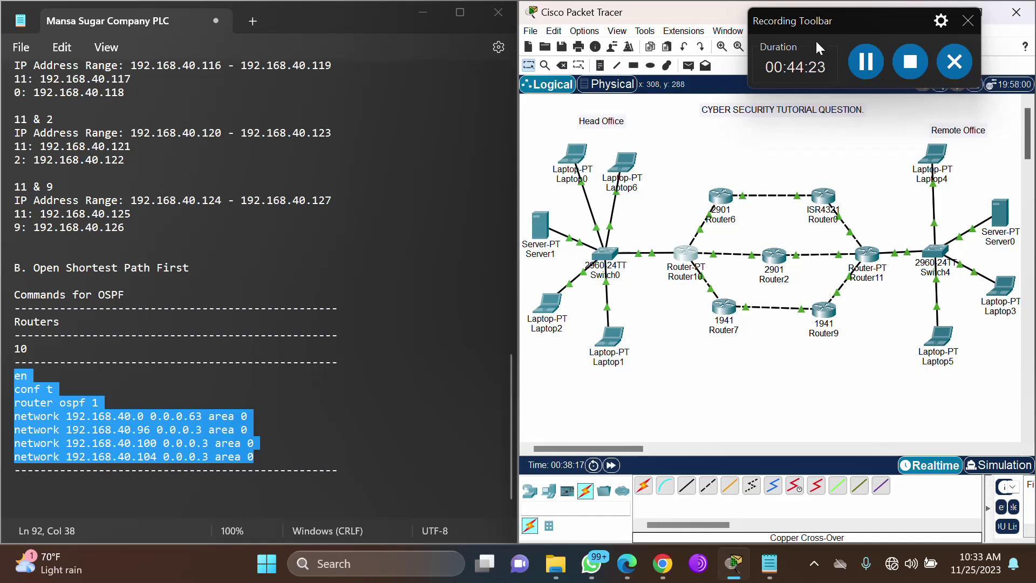
left_click(856, 63)
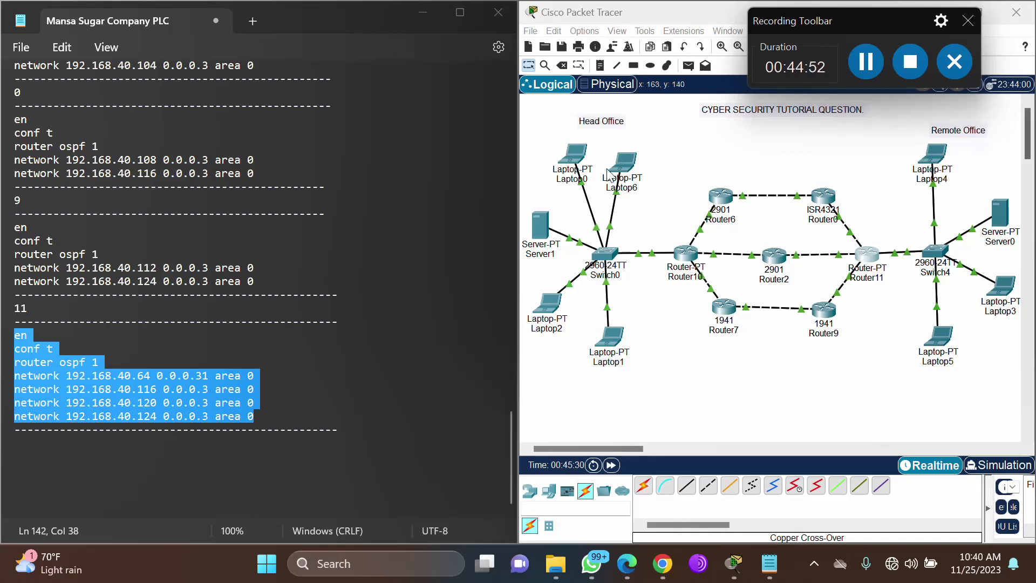
Rerun ping 192.168.40.66 from Laptop0's command prompt until it gets 4 of 4 replies.
left_click(574, 153)
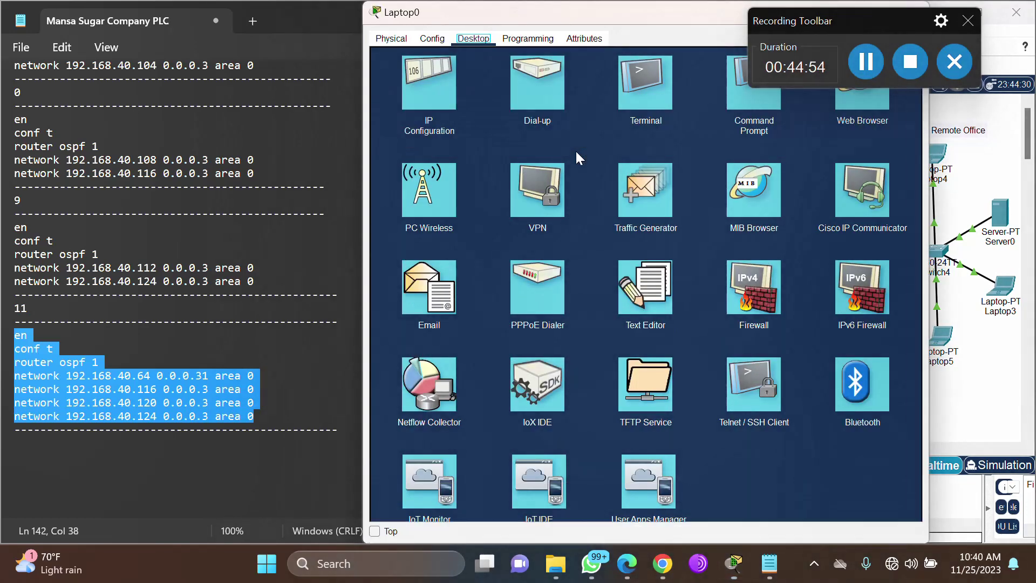
left_click_drag(627, 8, 310, 69)
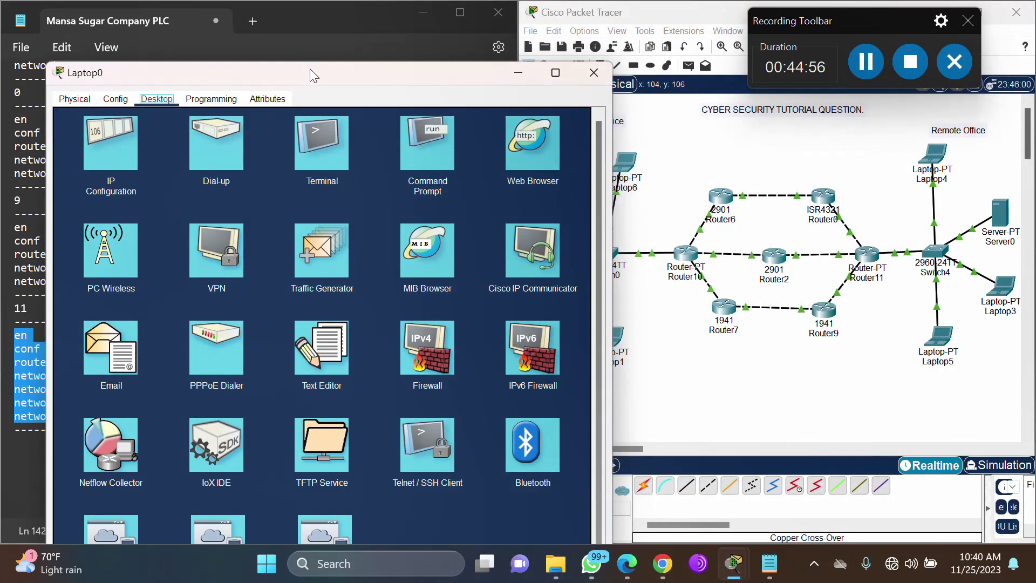
left_click(414, 142)
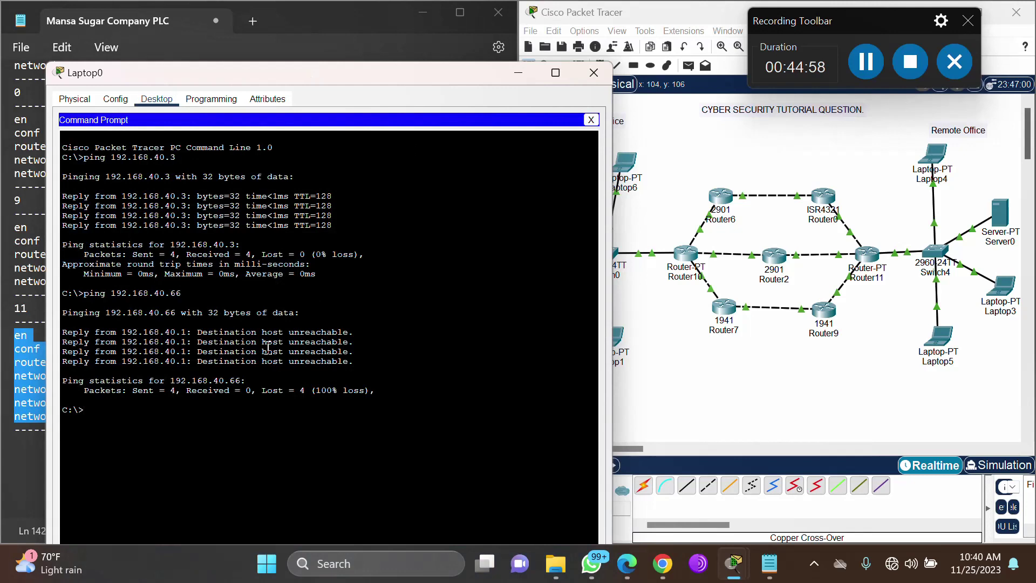
key("Up")
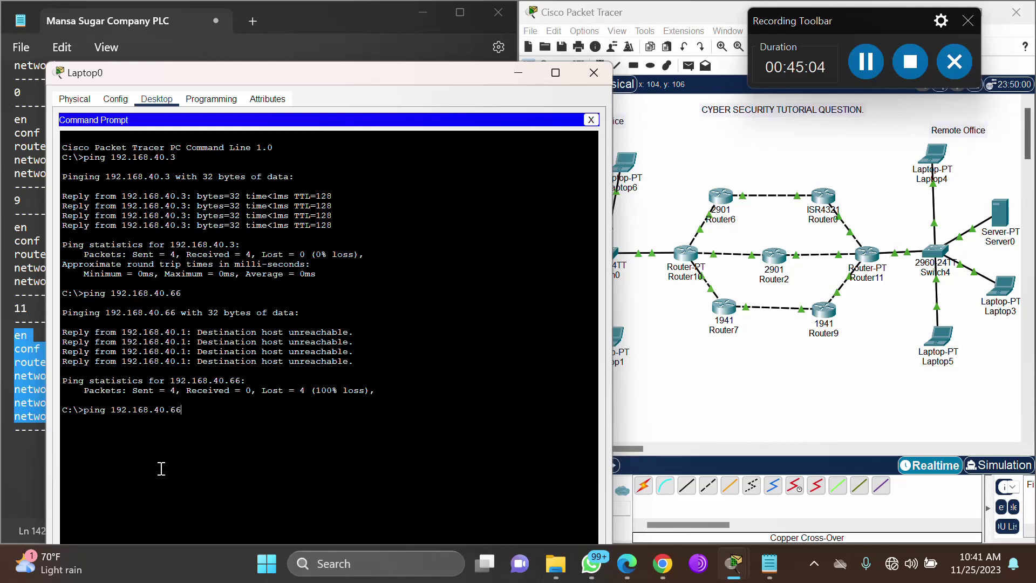
key("Return")
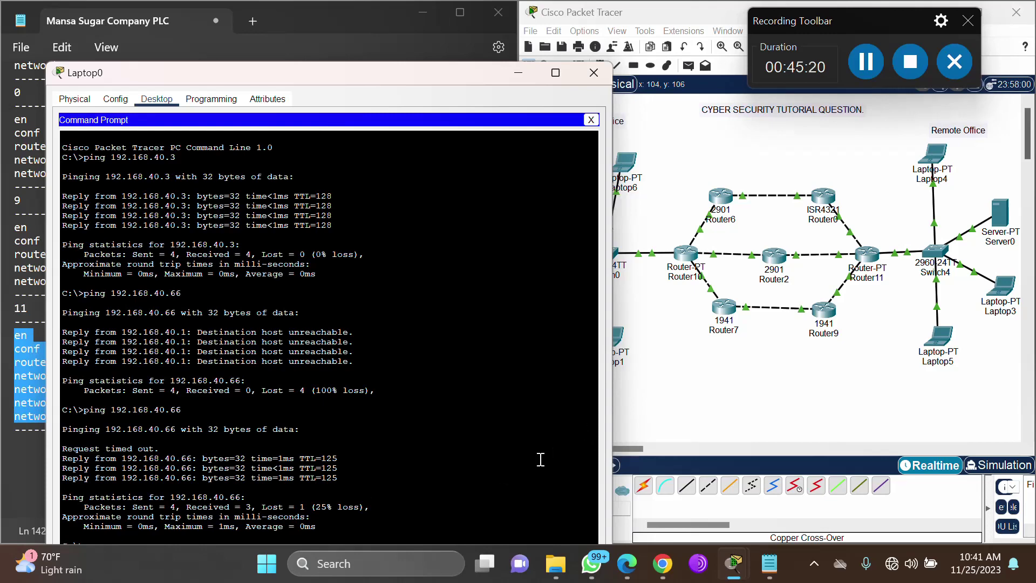
left_click_drag(417, 73, 423, 22)
key("Up")
key("Return")
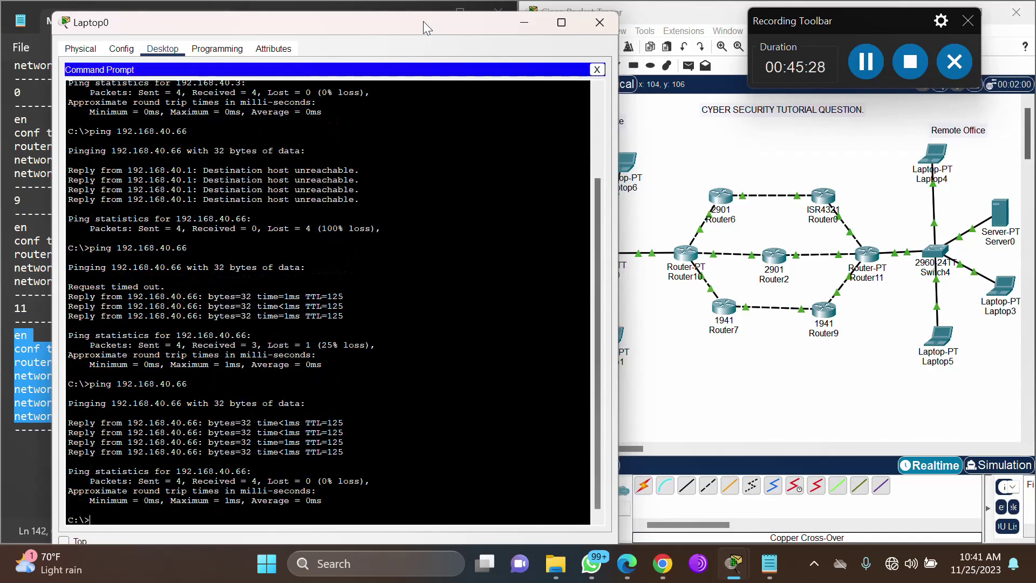
left_click(599, 23)
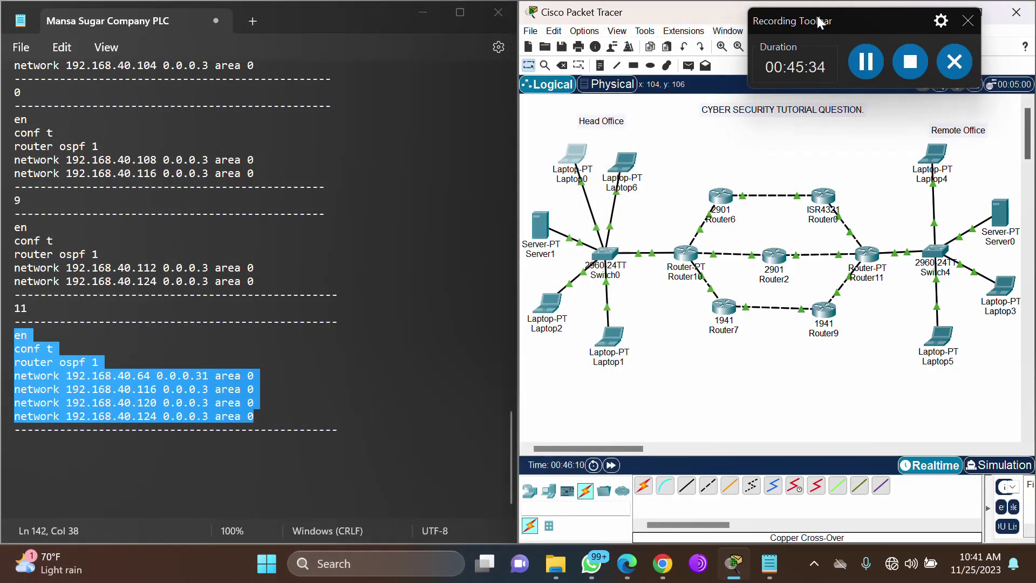
Add a simple PDU from Laptop0 to Laptop4 and switch to simulation mode.
left_click_drag(856, 14, 420, 376)
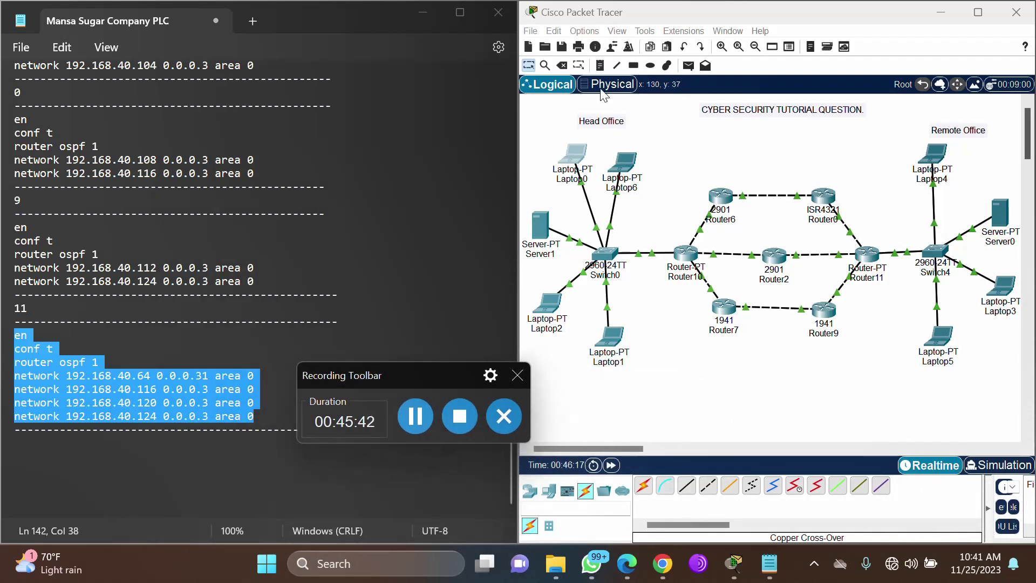
left_click(687, 66)
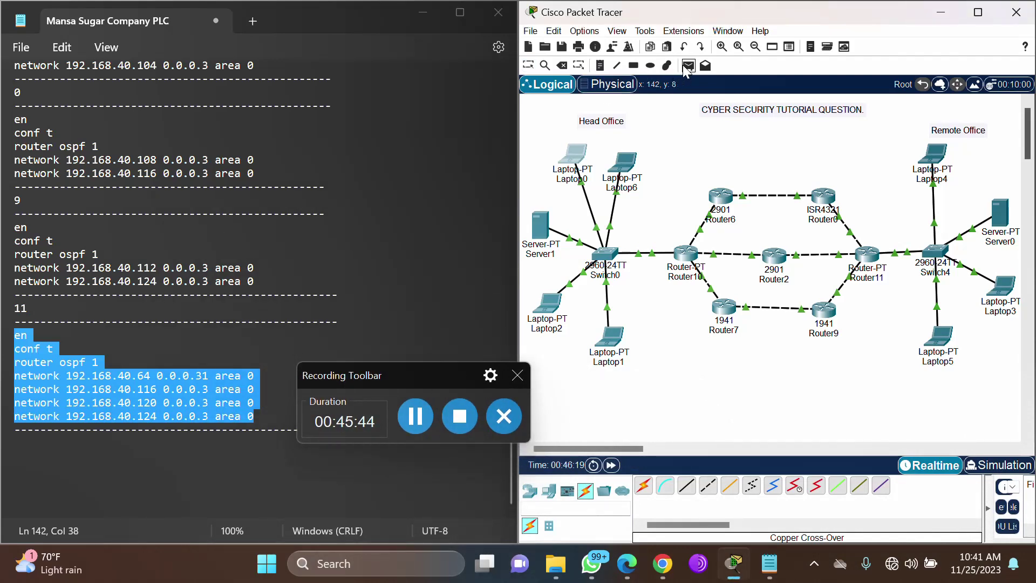
left_click(573, 155)
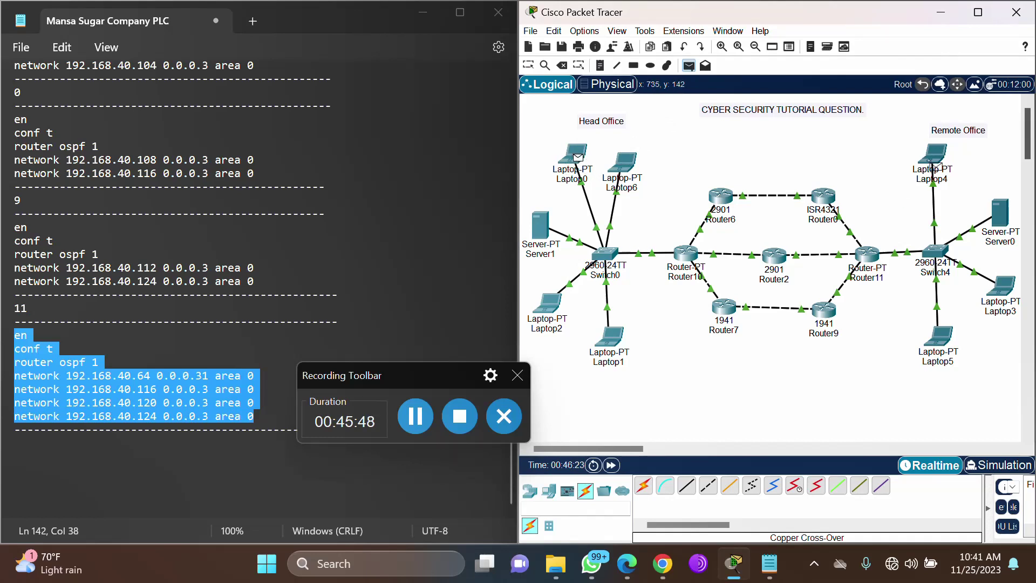
left_click(932, 156)
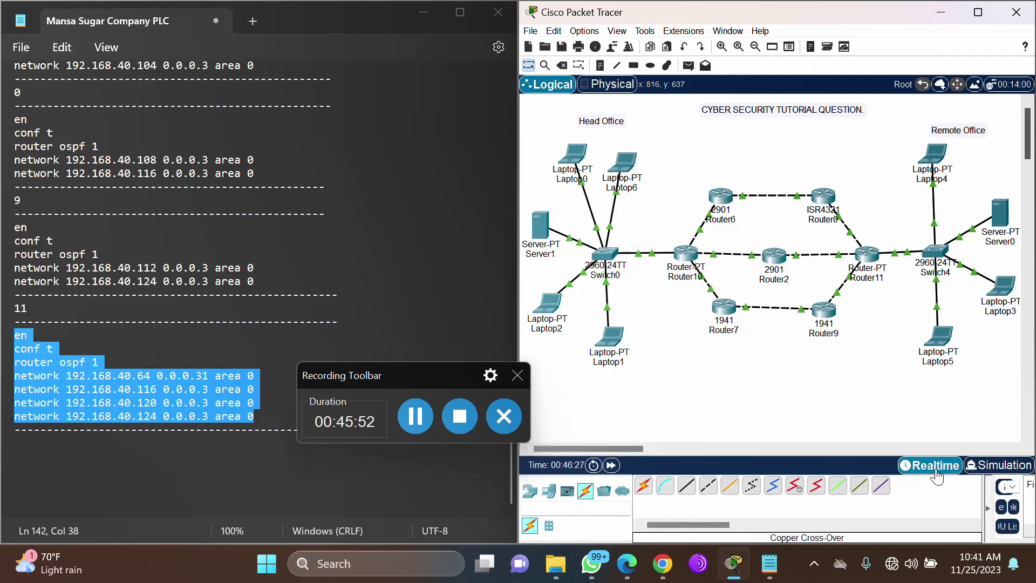
left_click(995, 473)
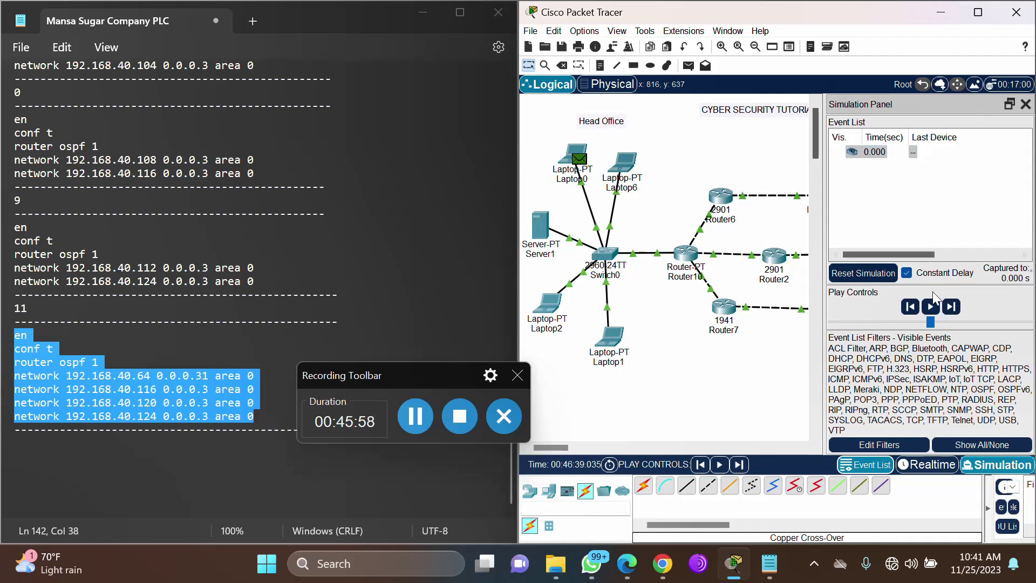
left_click(1025, 105)
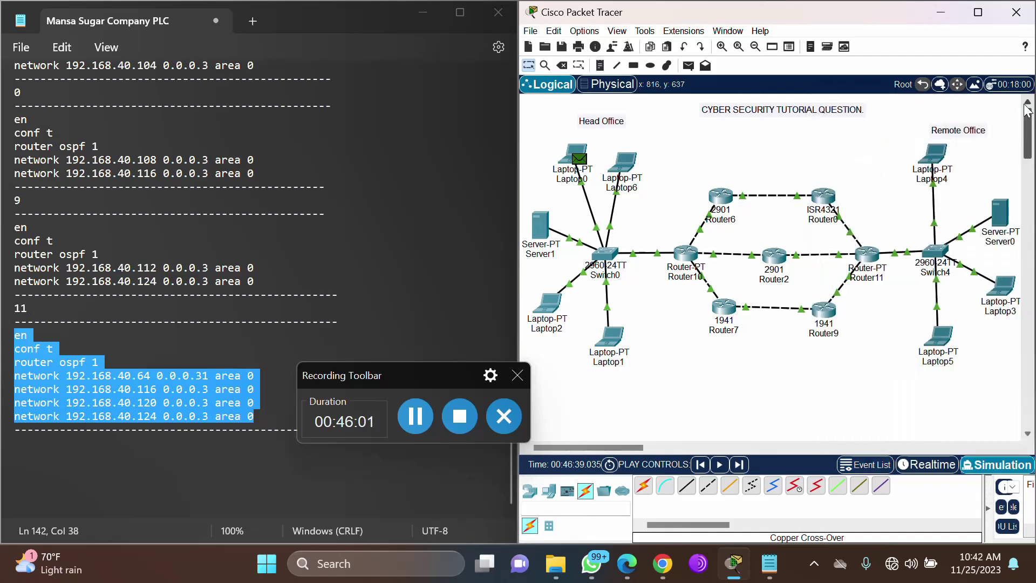
Play the Laptop0 packet simulation, then return to Realtime mode.
left_click(721, 465)
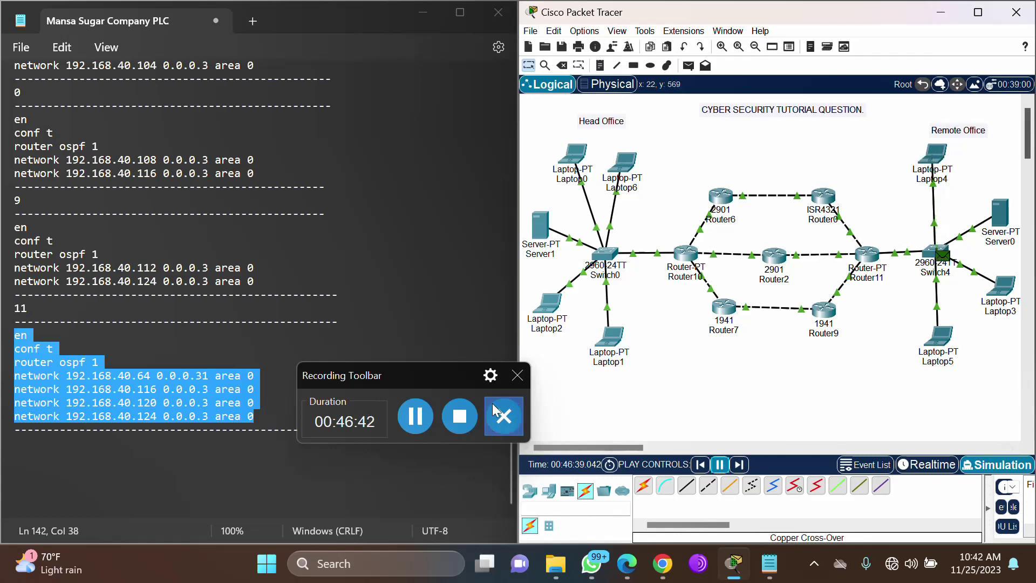
left_click(430, 422)
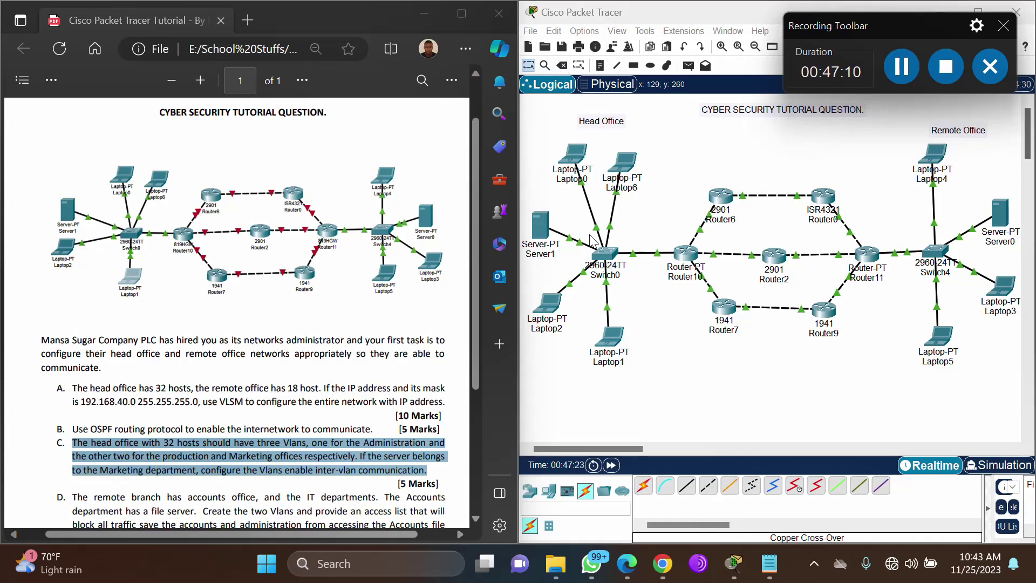
Switch to the Edge PDF to read task C's three head office VLANs.
left_click(908, 68)
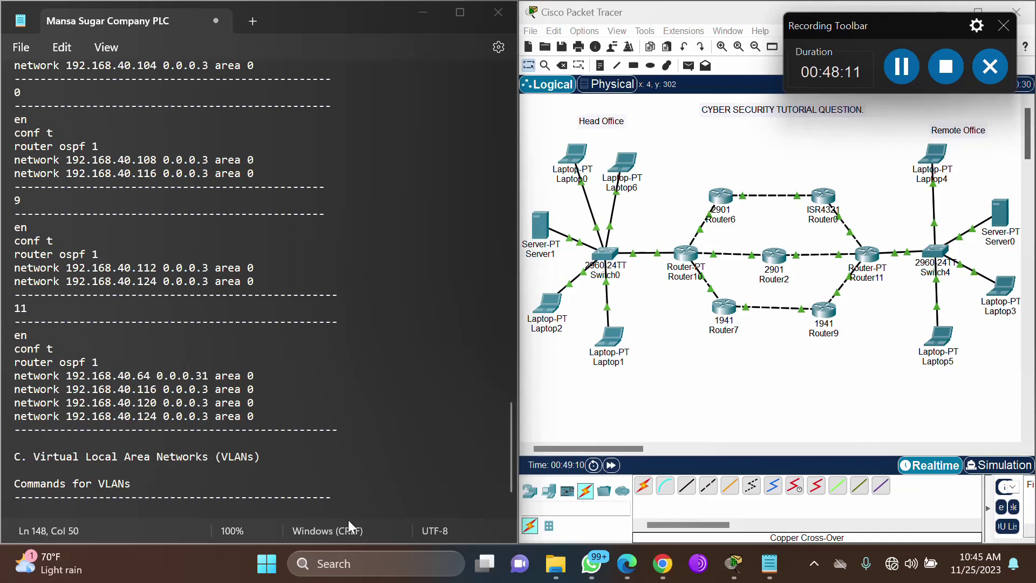
Type en and conf t on new lines under the VLAN heading.
left_click(347, 501)
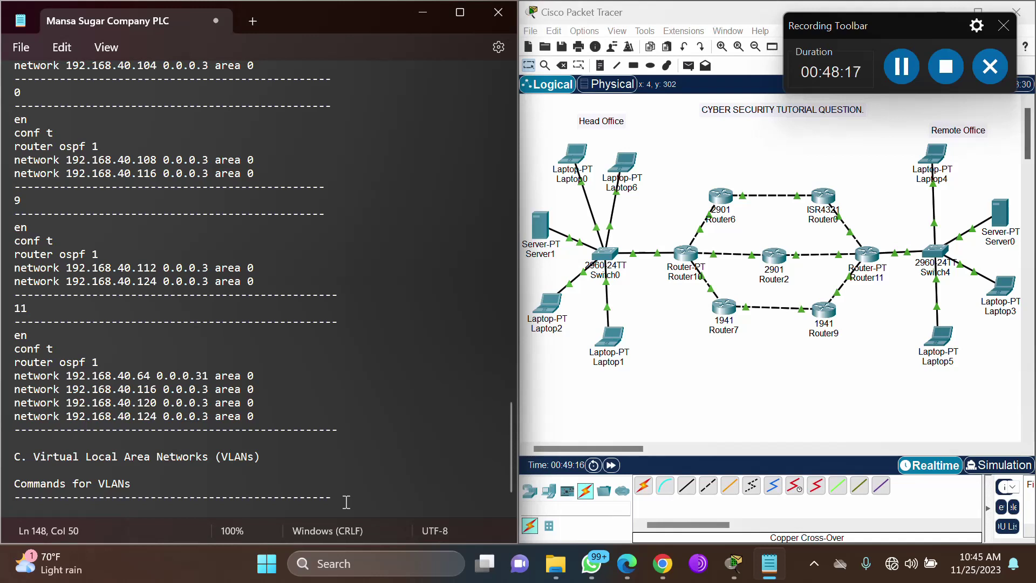
key("Return")
type("en")
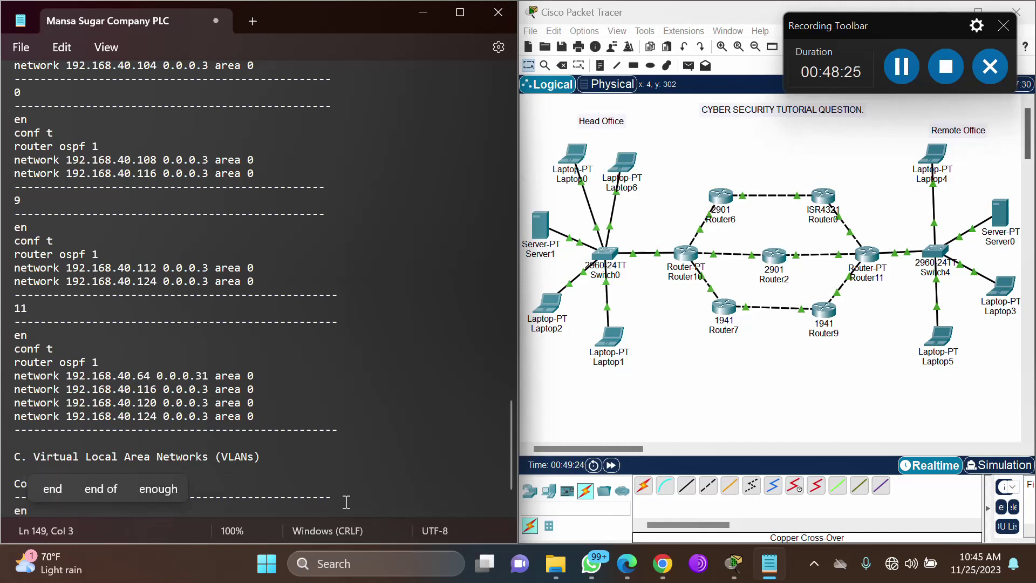
key("Return")
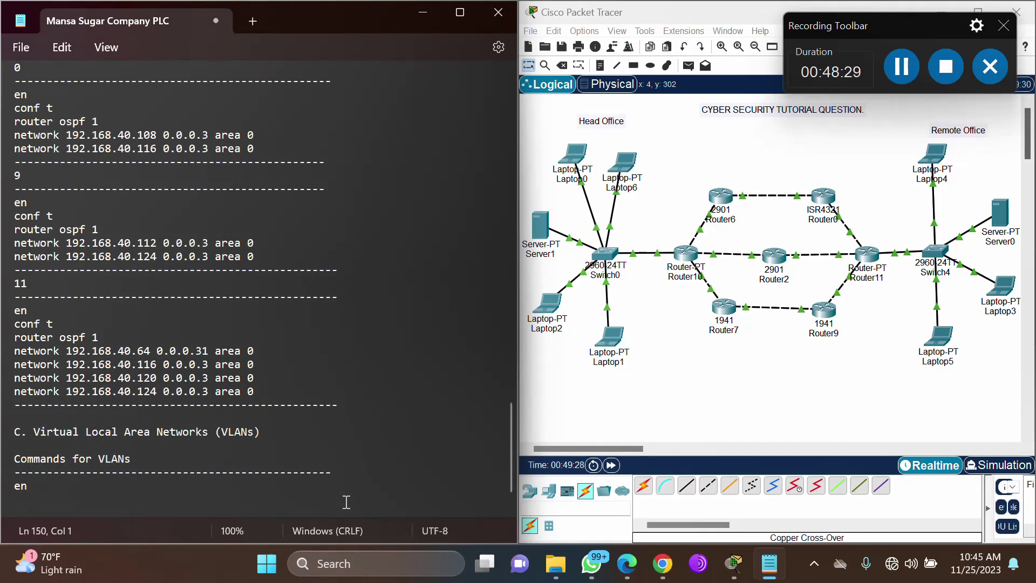
type("con")
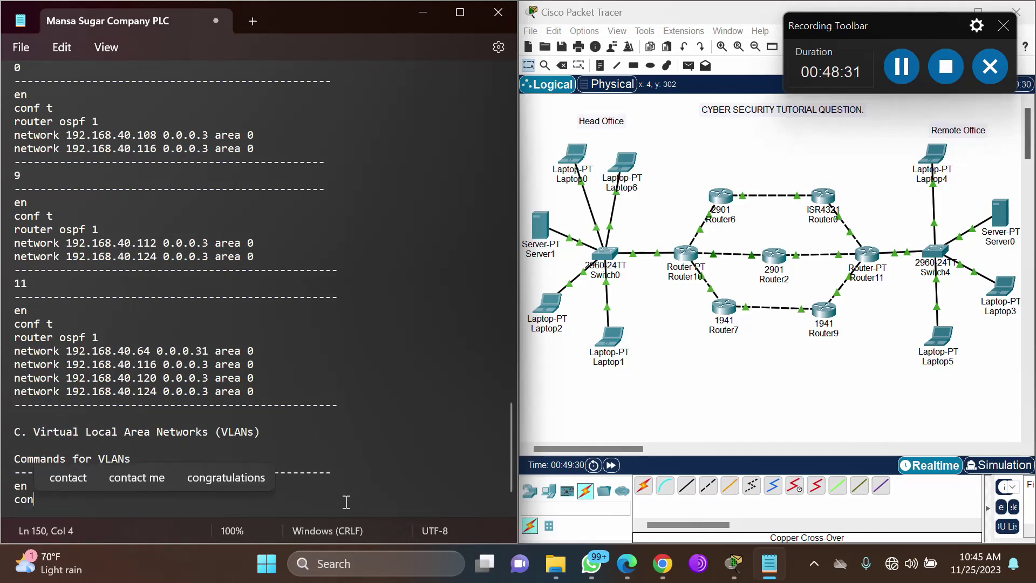
type("f t")
key("Return")
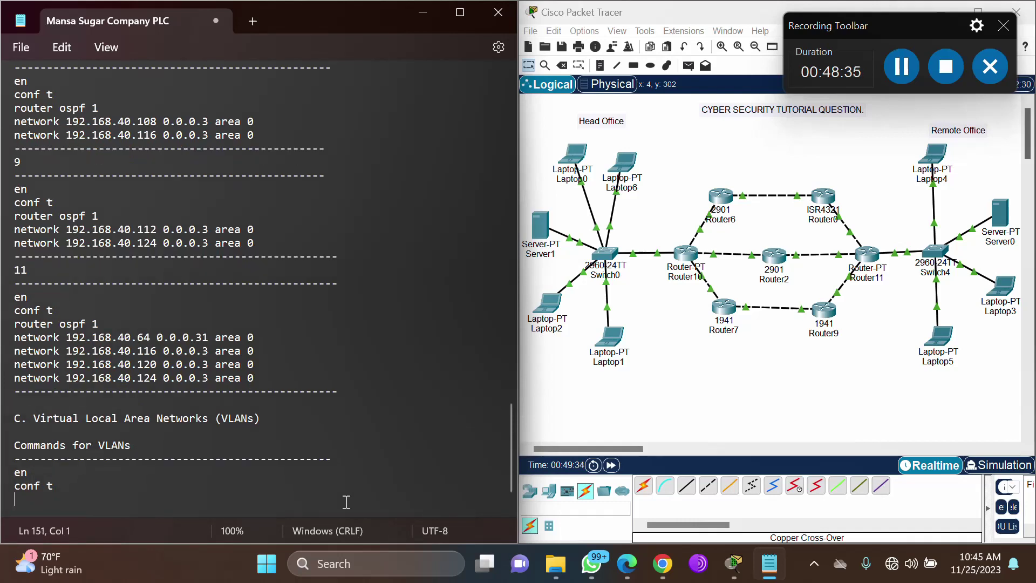
After checking Switch0 in the topology, add vlan 2 and start its line 'name adm'.
type("vlan")
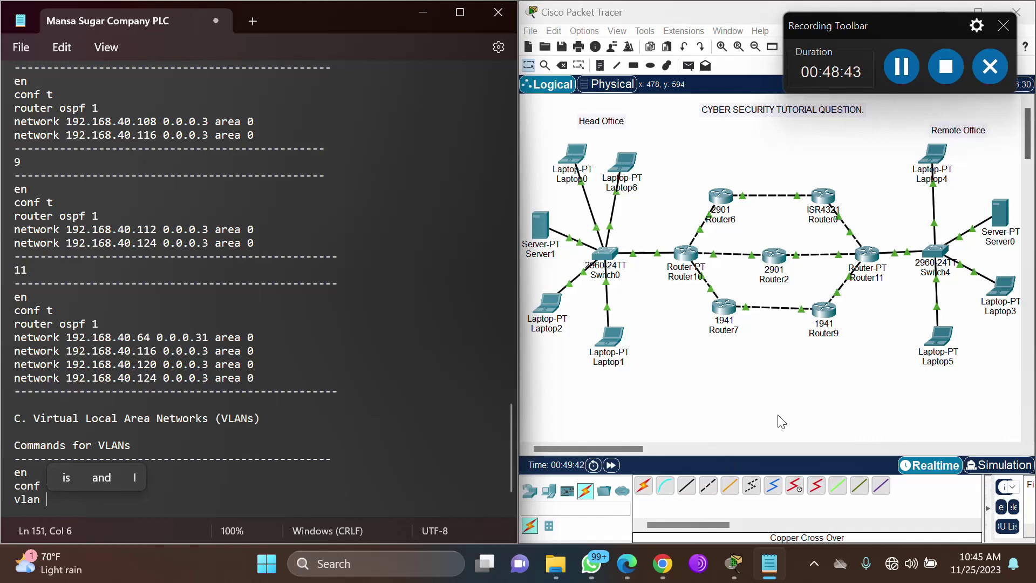
left_click(583, 323)
mouse_move(610, 258)
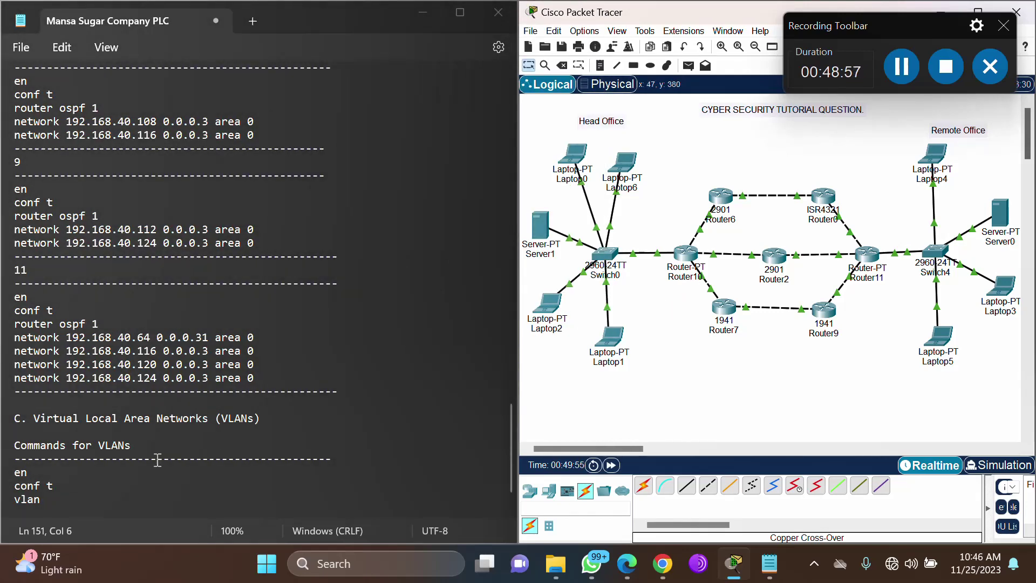
left_click(62, 504)
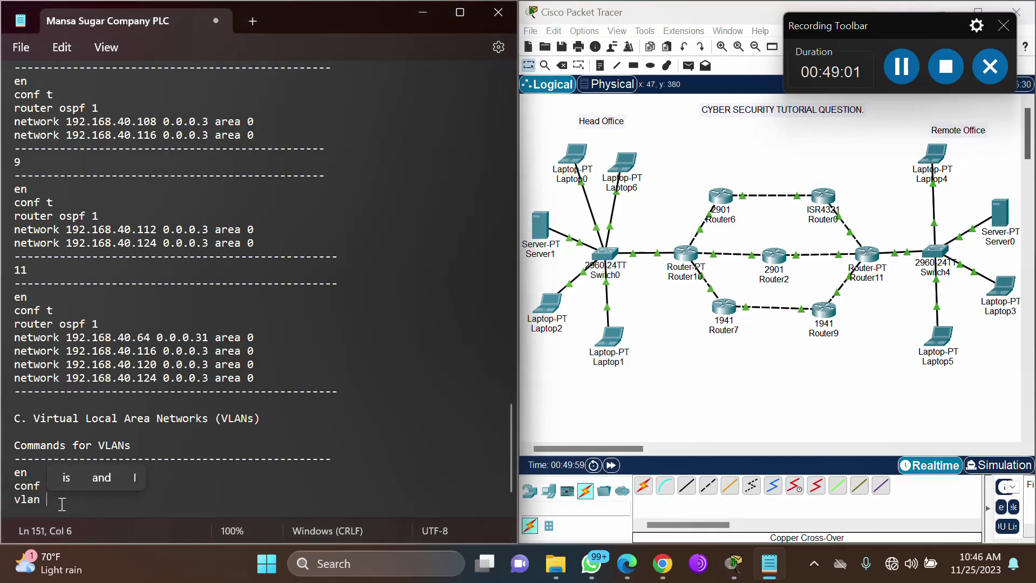
type("2")
key("Return")
type("n")
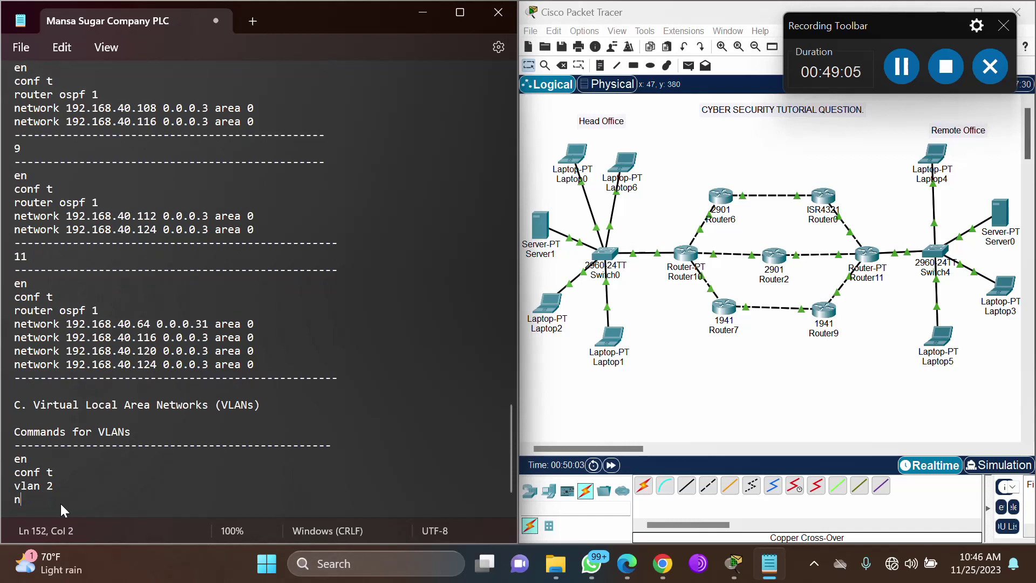
type("ame ")
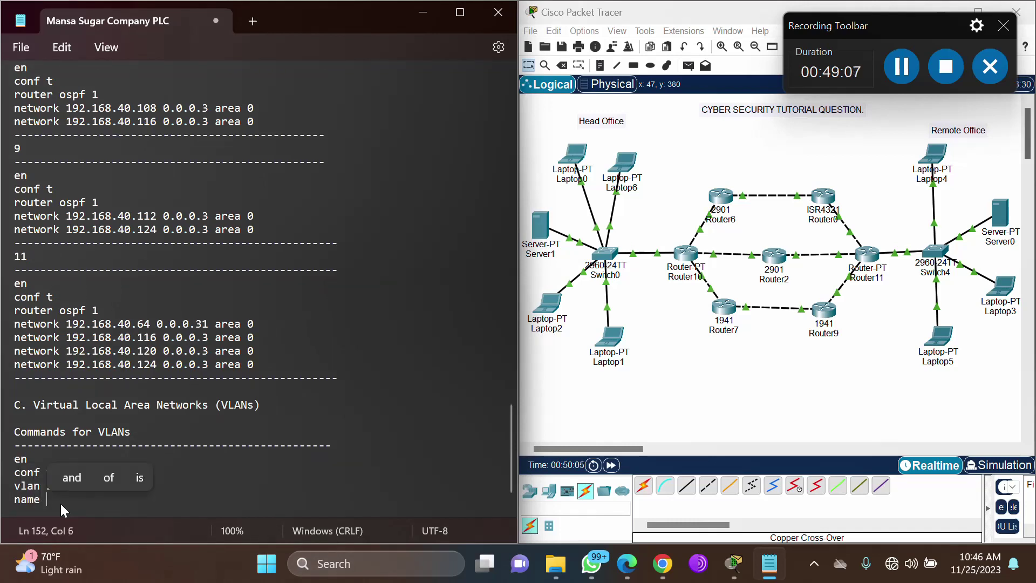
type("adm")
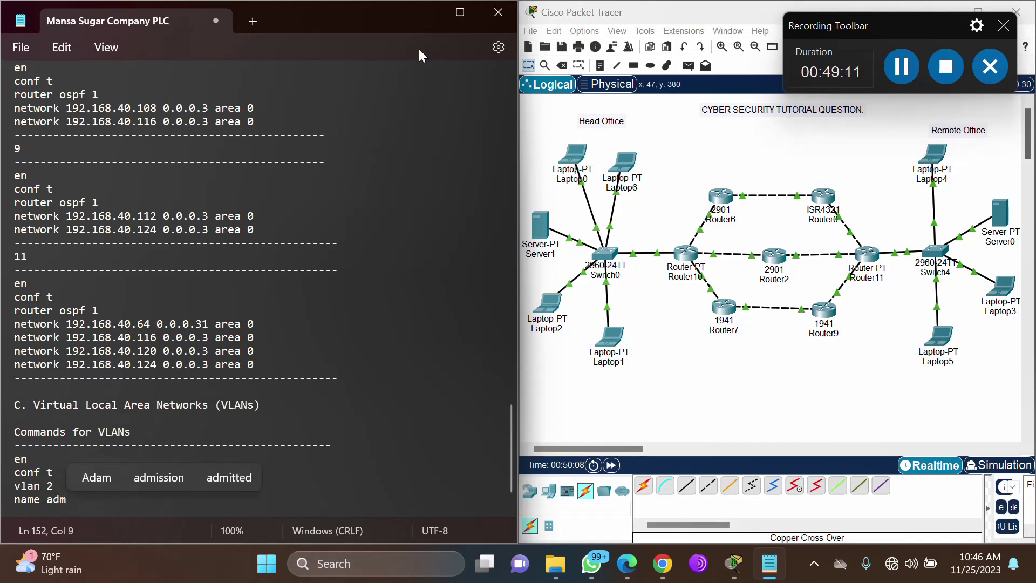
Snap Notepad to the right half and the assignment PDF to the left half.
mouse_move(464, 15)
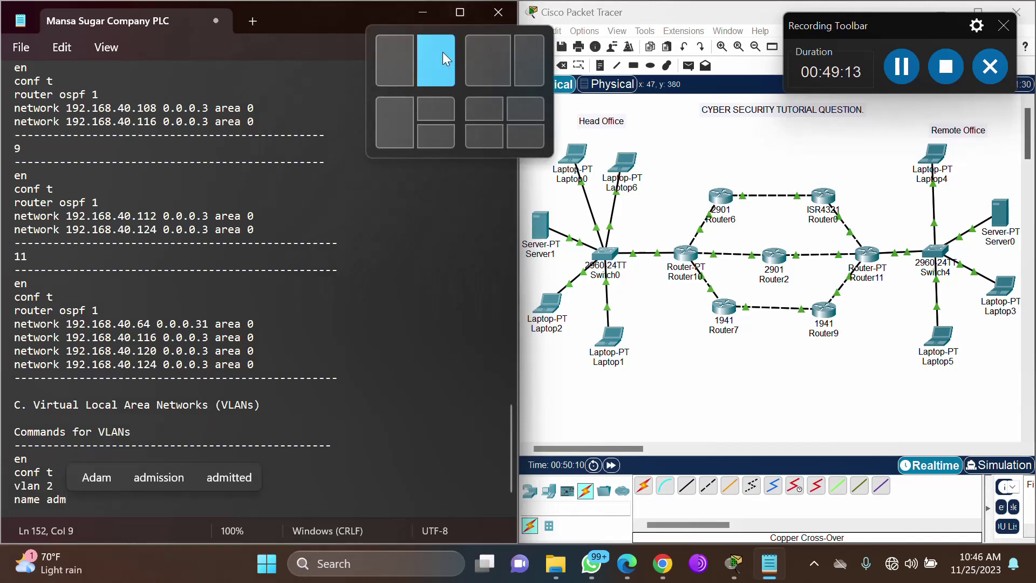
left_click(443, 52)
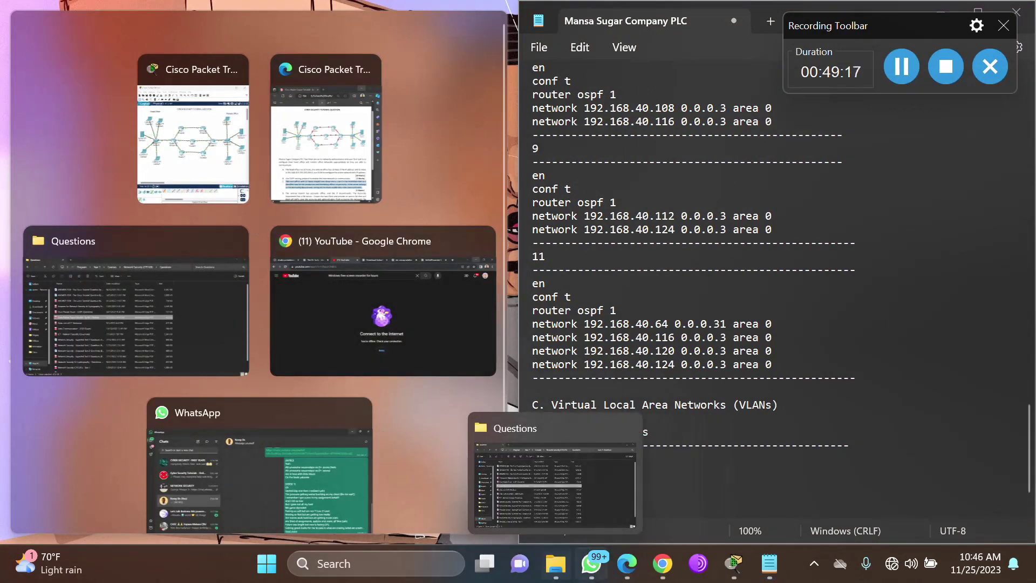
mouse_move(625, 549)
left_click(620, 498)
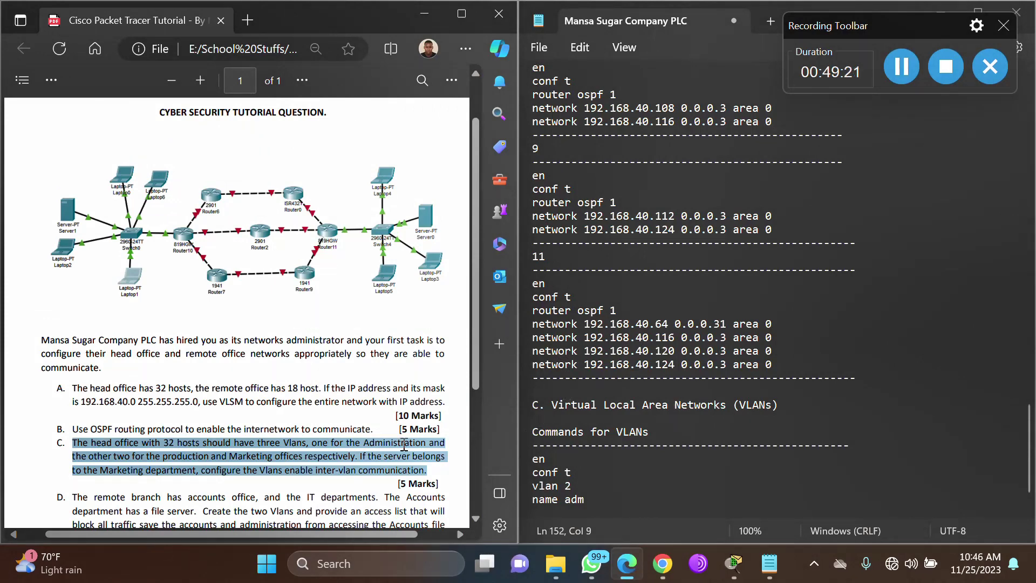
mouse_move(667, 550)
left_click(640, 507)
Complete VLAN 2's name line as 'name administration'.
key("Return")
key("Return")
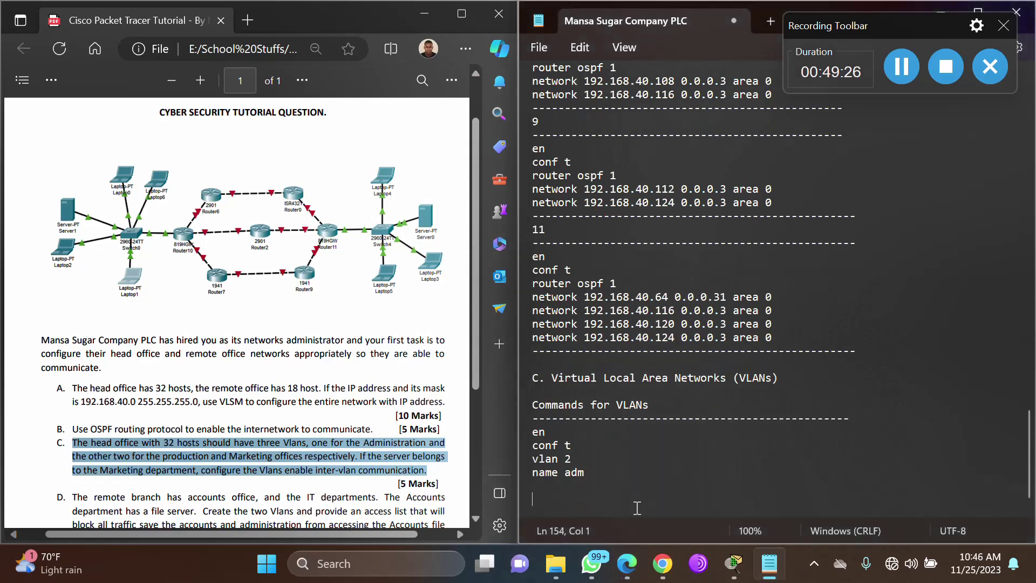
left_click(608, 472)
type("in")
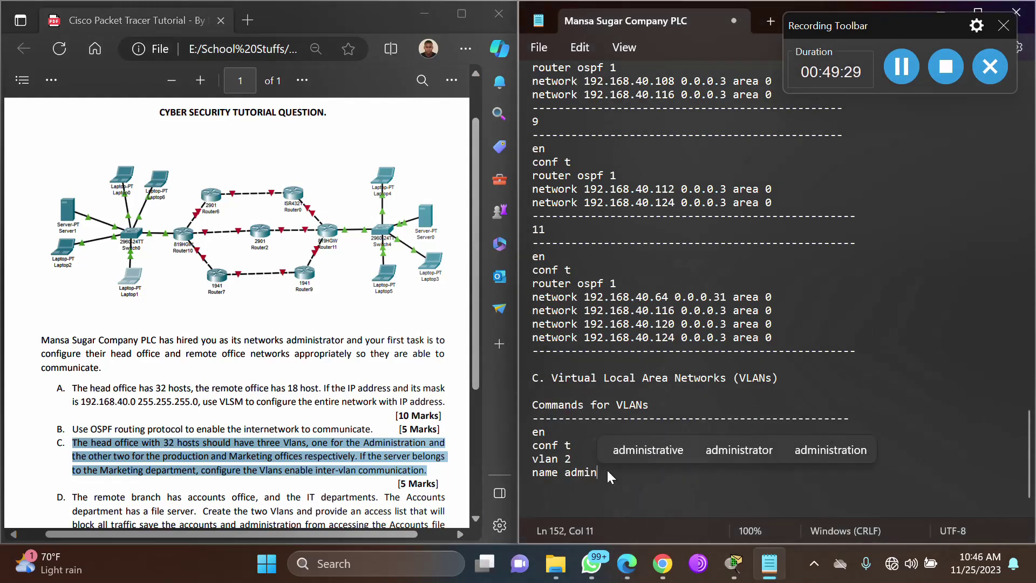
left_click(832, 452)
key("Return")
Add vlan 3 named production and vlan 4 named marketing.
type("vl")
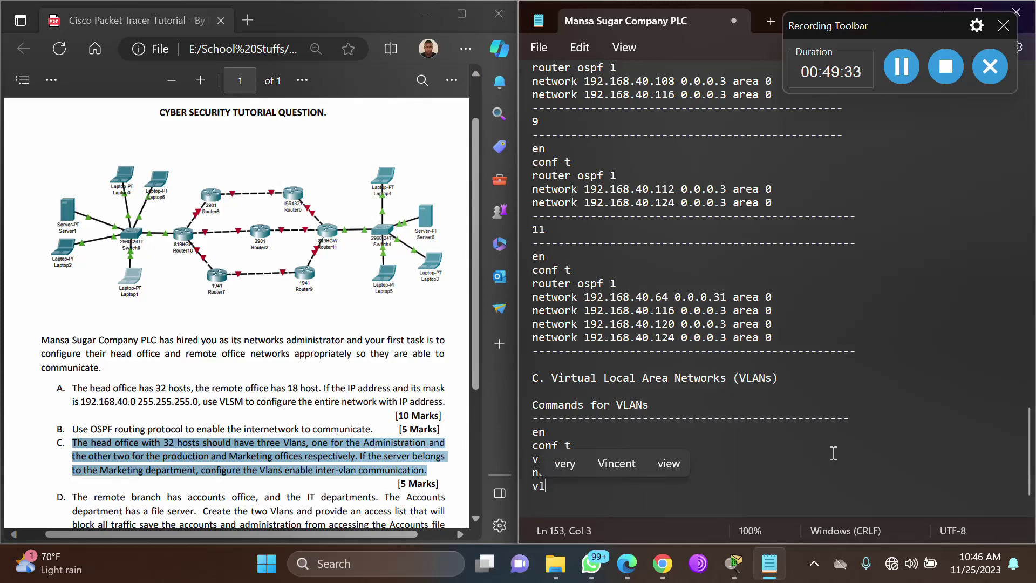
type("an 3")
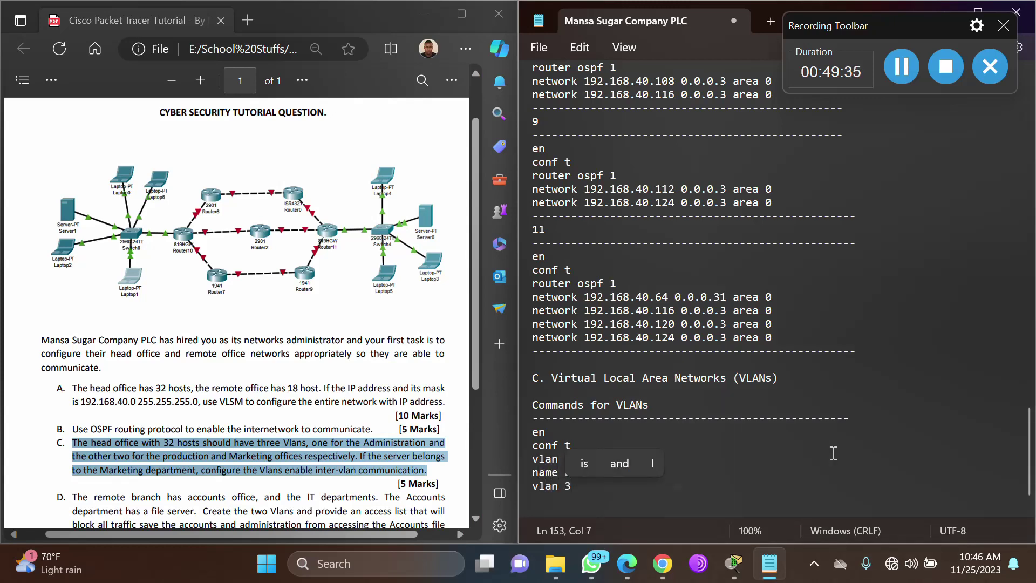
key("Return")
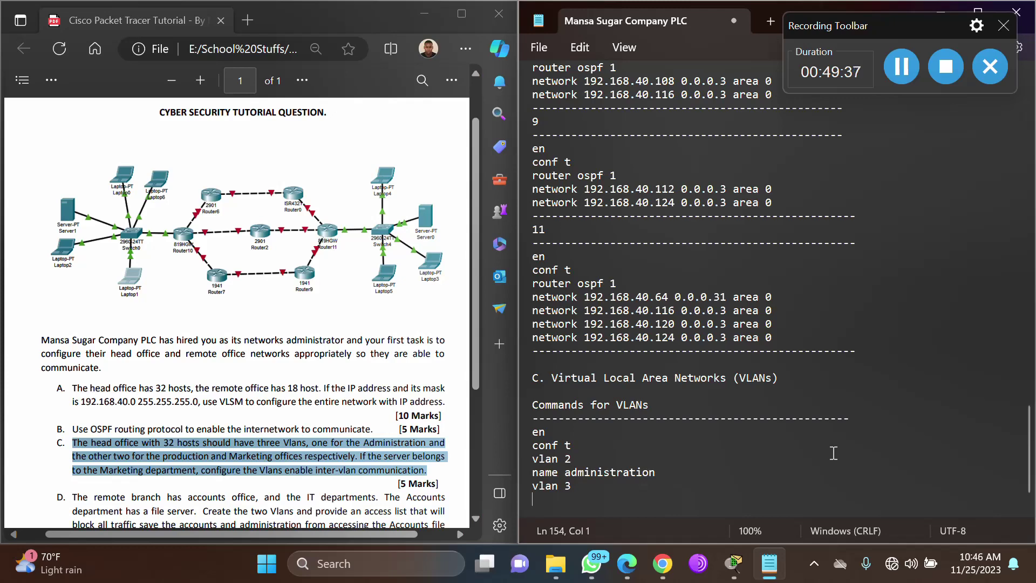
type("name ")
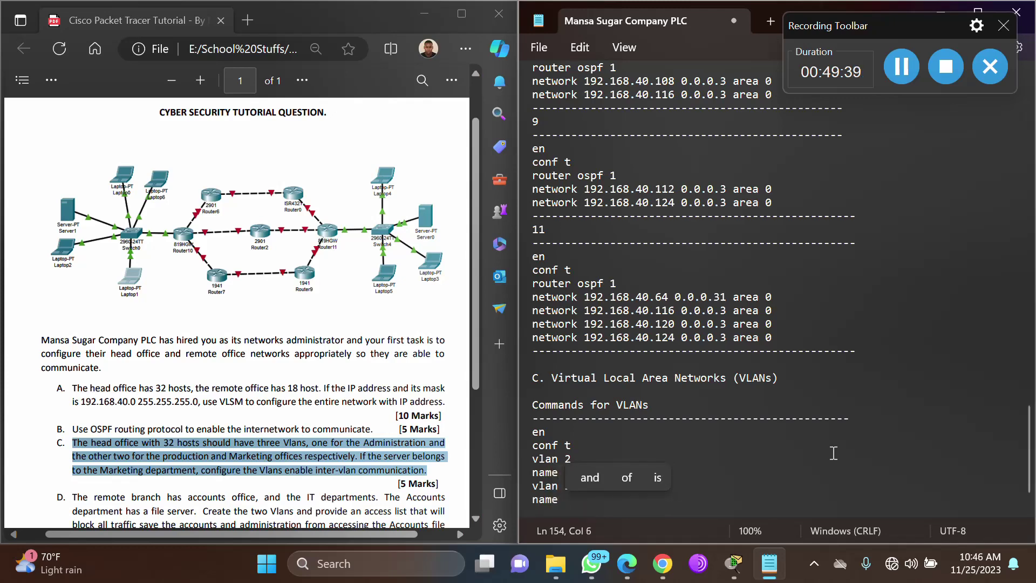
type("pro")
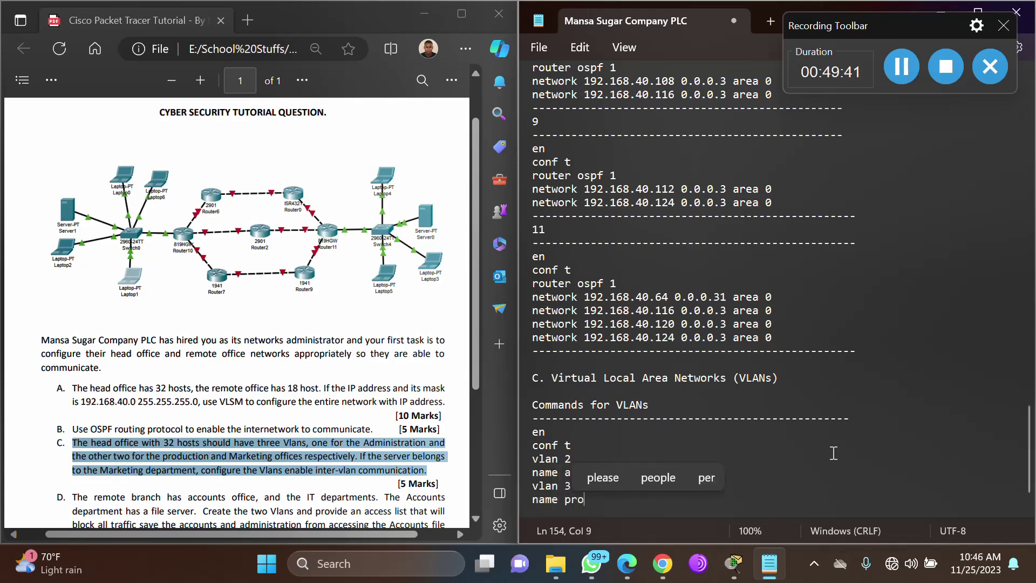
type("duction")
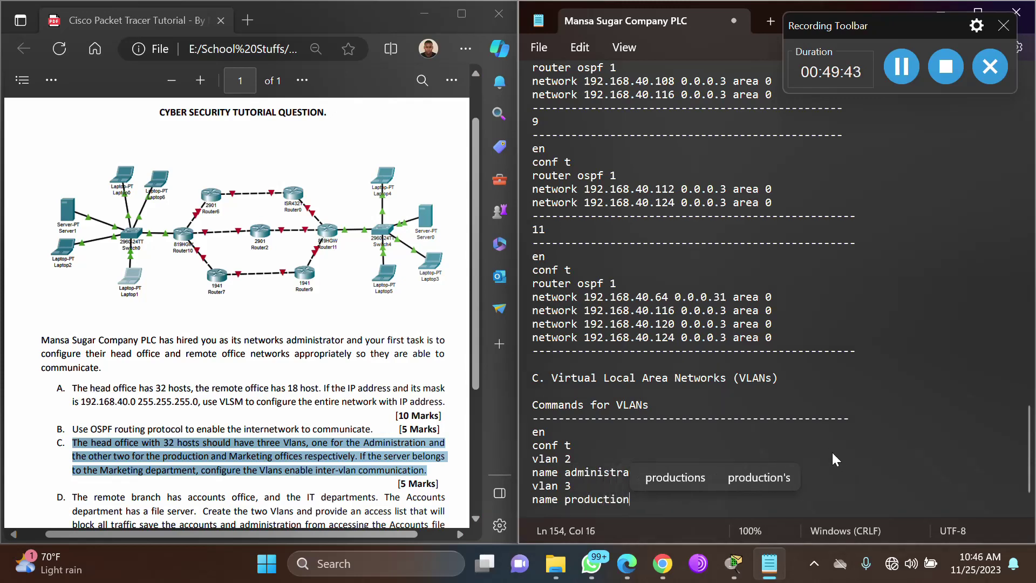
key("Return")
type("vla")
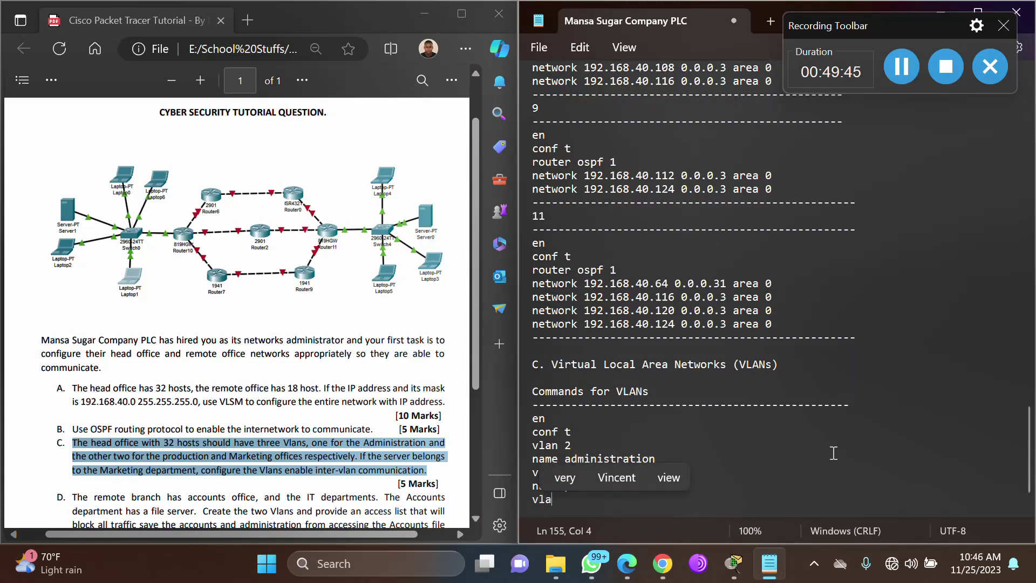
type("n 4")
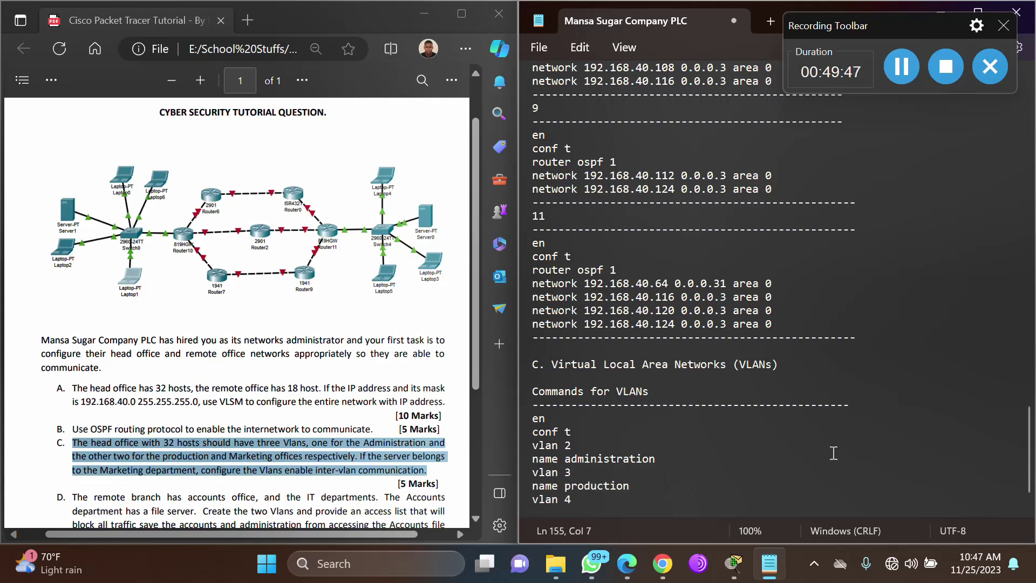
key("Return")
type("name")
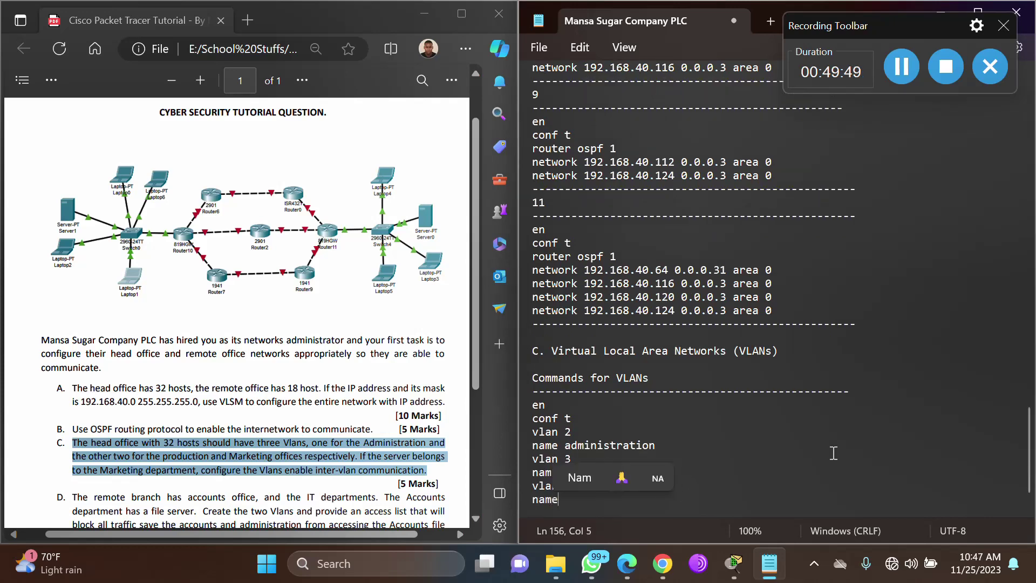
type(" marketing")
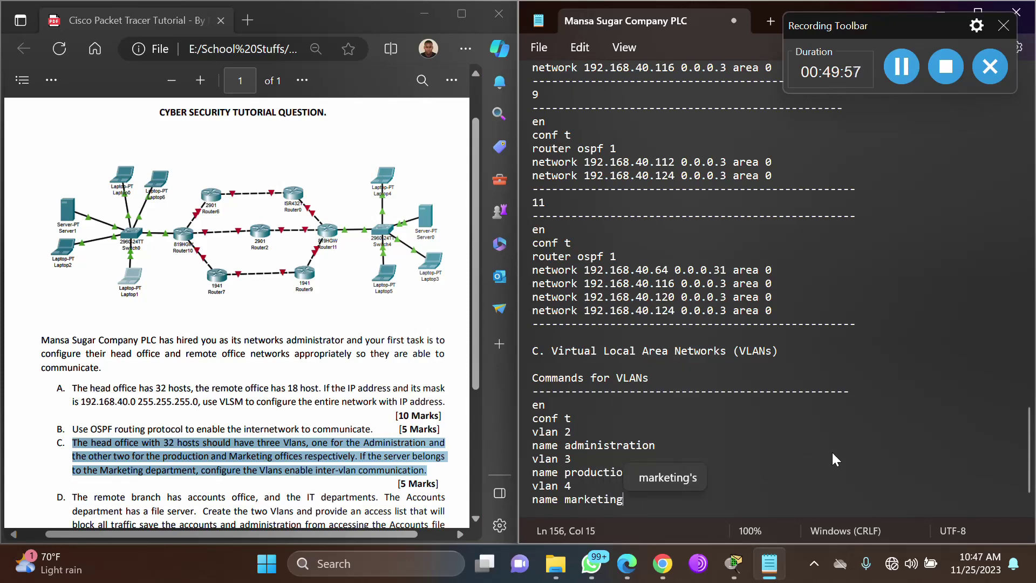
key("Return")
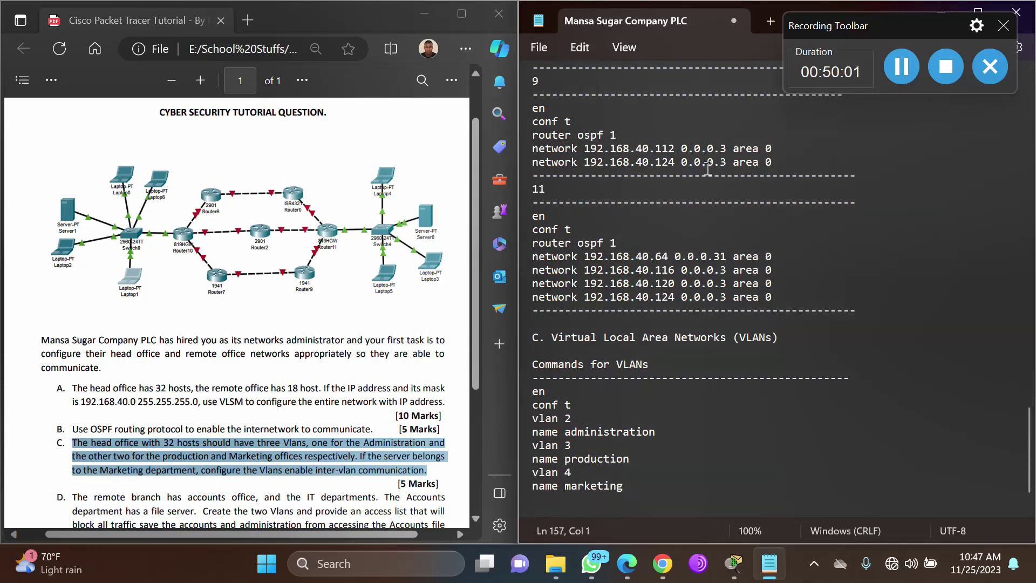
Snap Notepad to the left half beside Packet Tracer and select the word administration.
left_click_drag(881, 60, 898, 147)
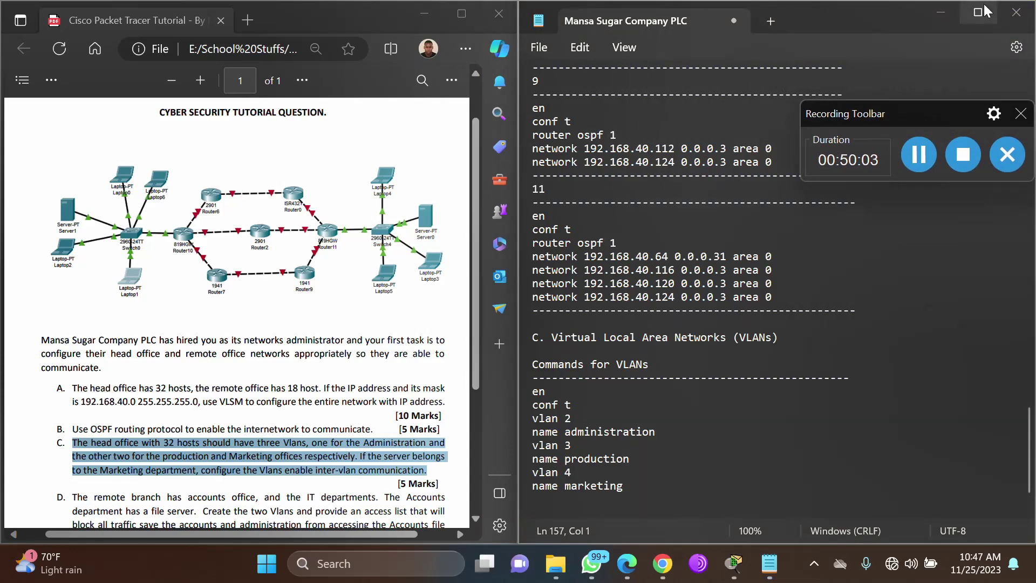
mouse_move(982, 7)
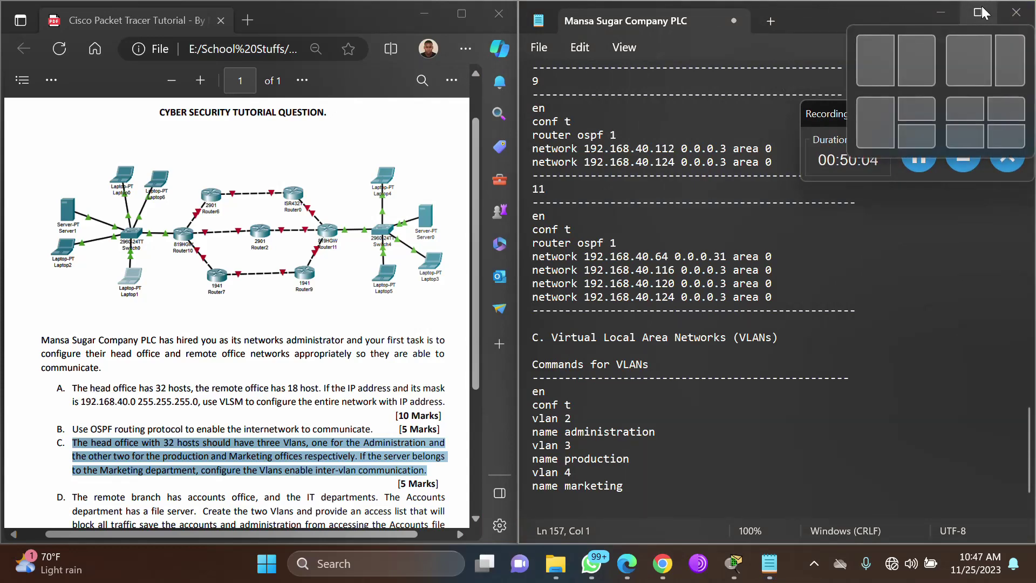
left_click(877, 49)
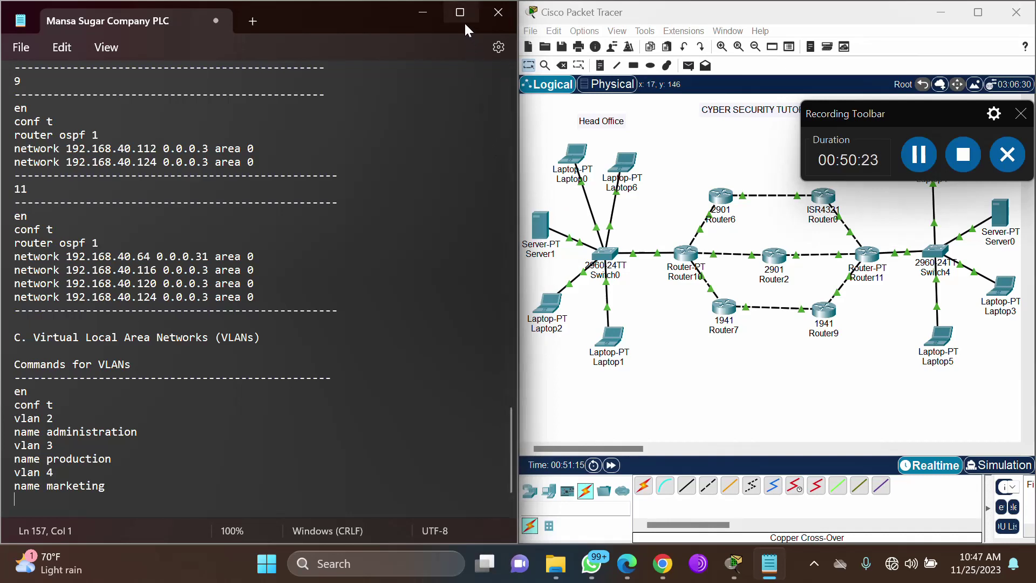
mouse_move(461, 16)
left_click(429, 51)
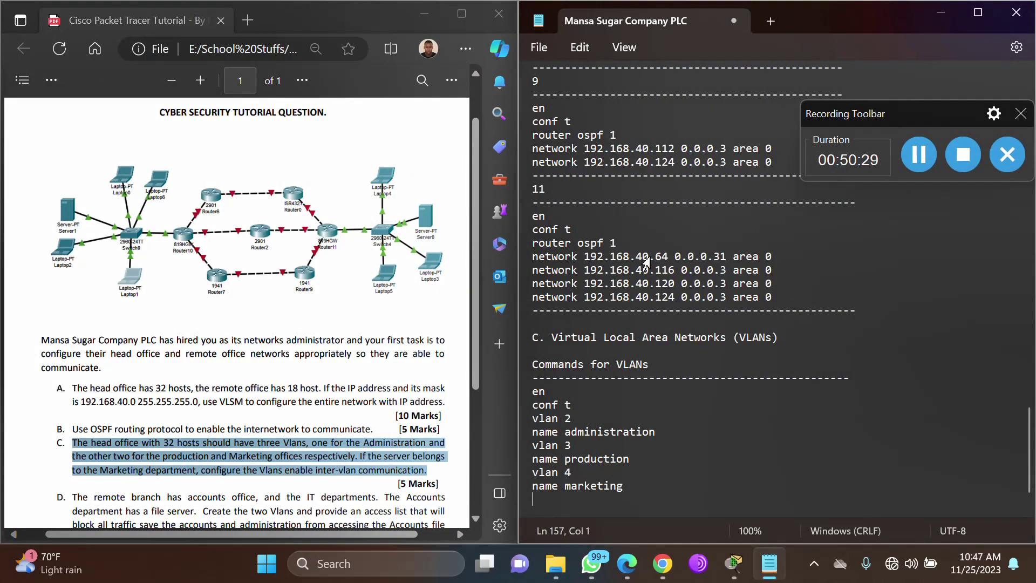
mouse_move(969, 13)
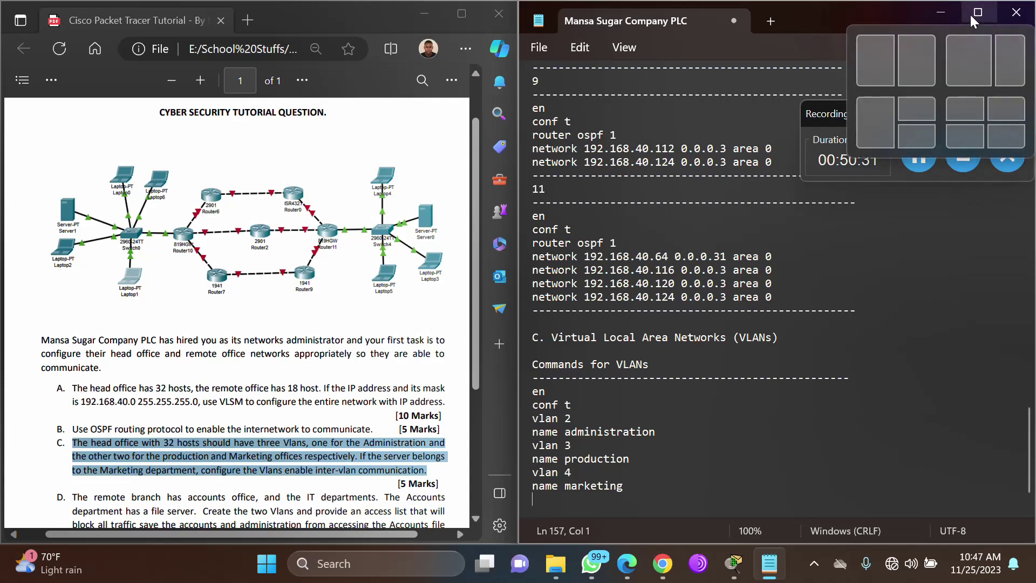
left_click(886, 47)
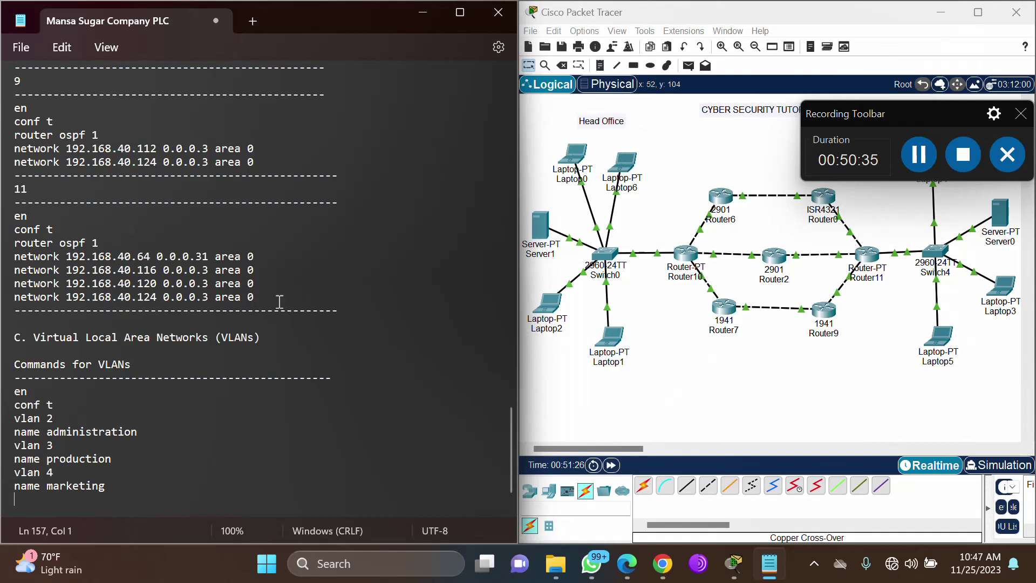
left_click_drag(47, 432, 157, 432)
key("ctrl+c")
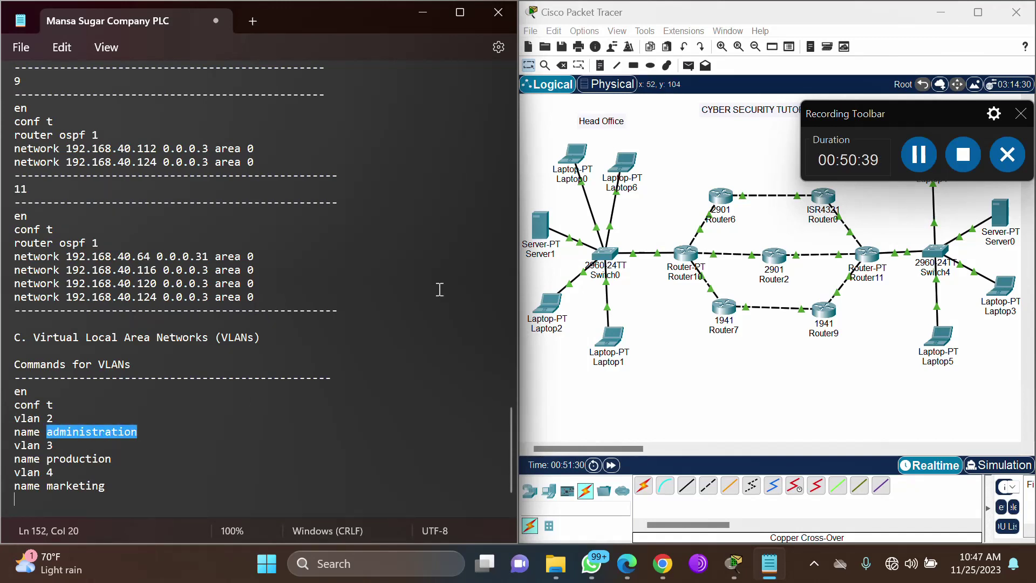
left_click(601, 66)
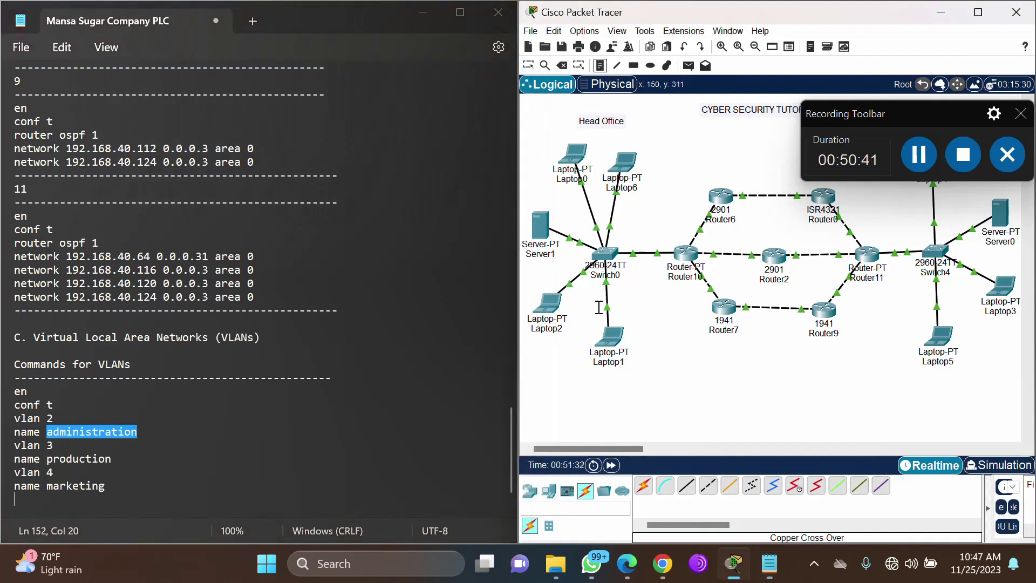
left_click(603, 380)
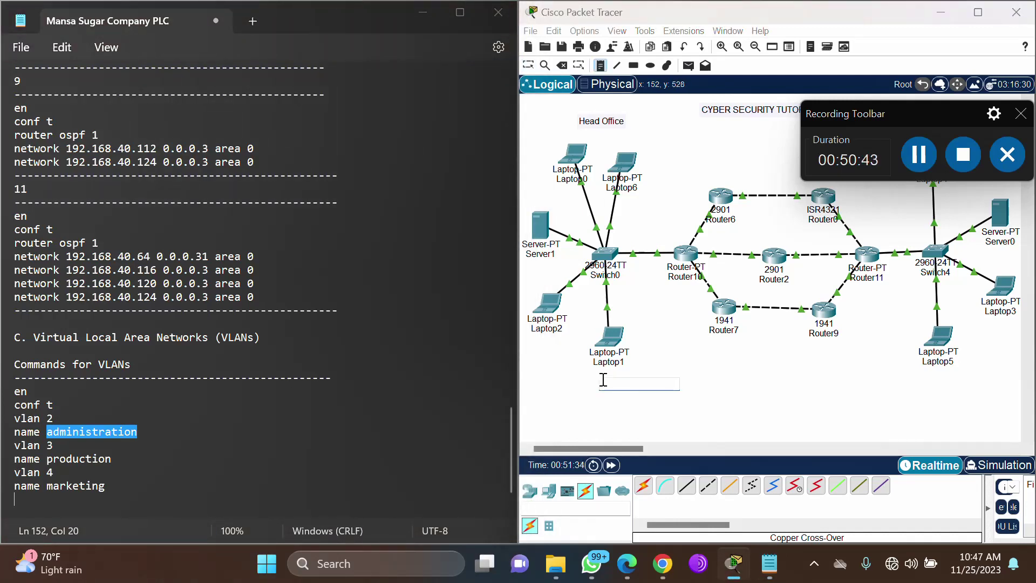
key("ctrl+v")
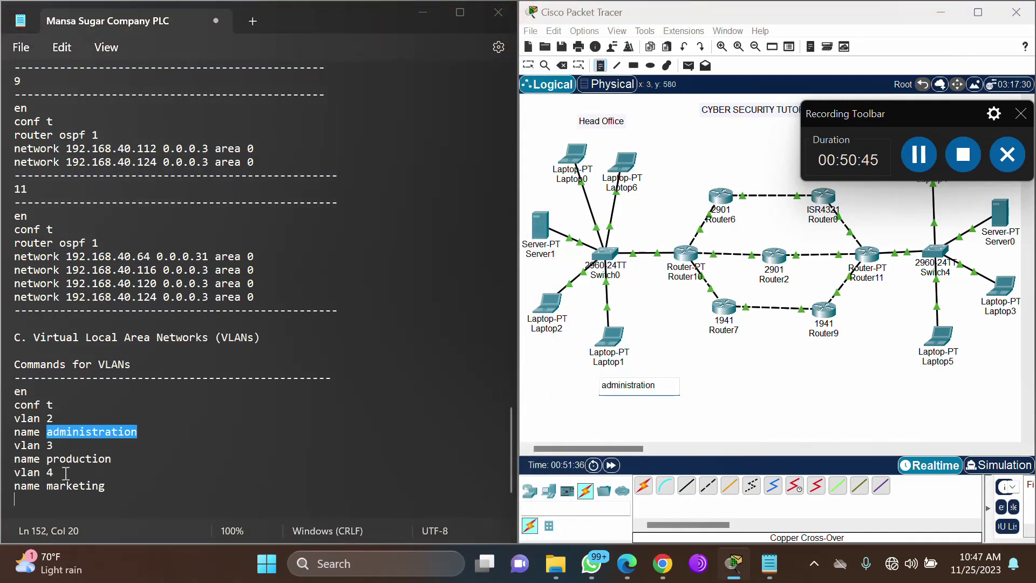
left_click_drag(48, 459, 131, 459)
key("ctrl+c")
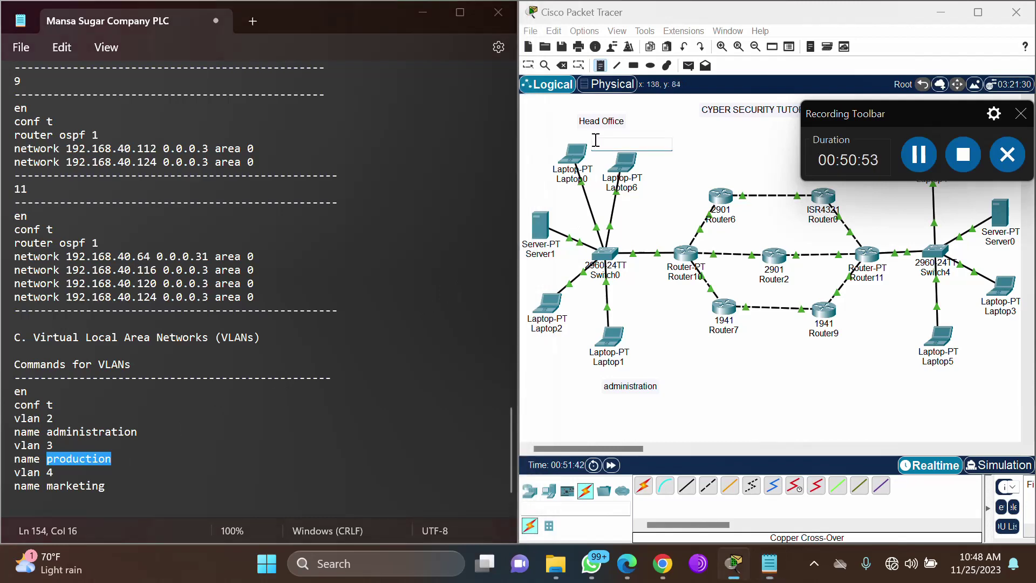
left_click(596, 140)
key("ctrl+v")
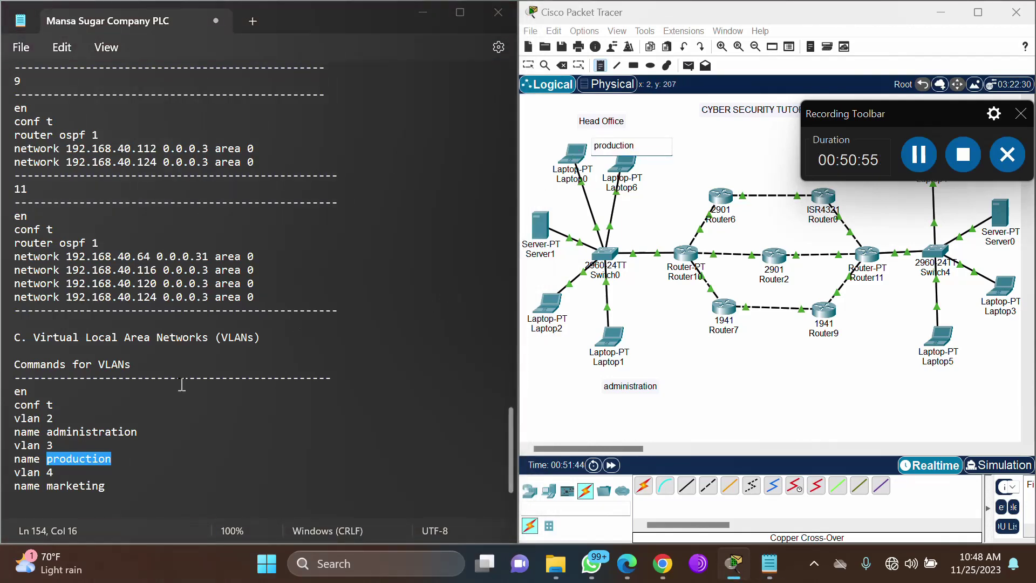
left_click_drag(49, 486, 131, 485)
key("ctrl+c")
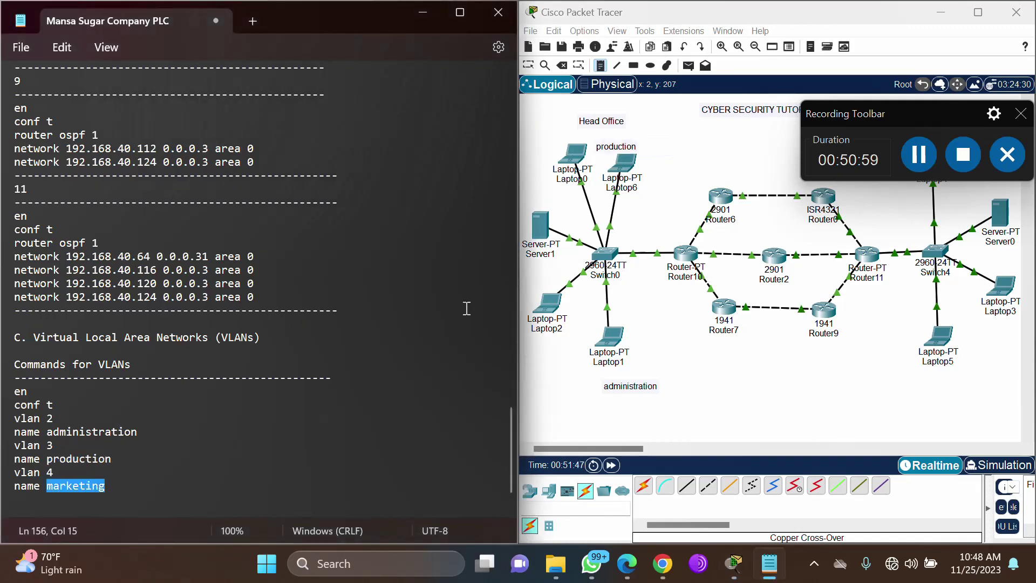
left_click(531, 275)
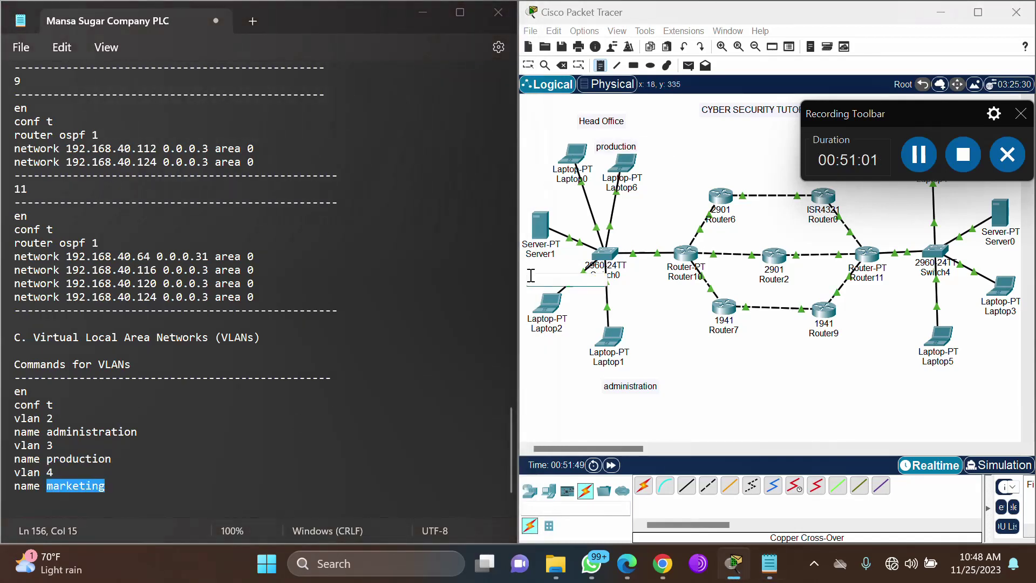
key("ctrl+v")
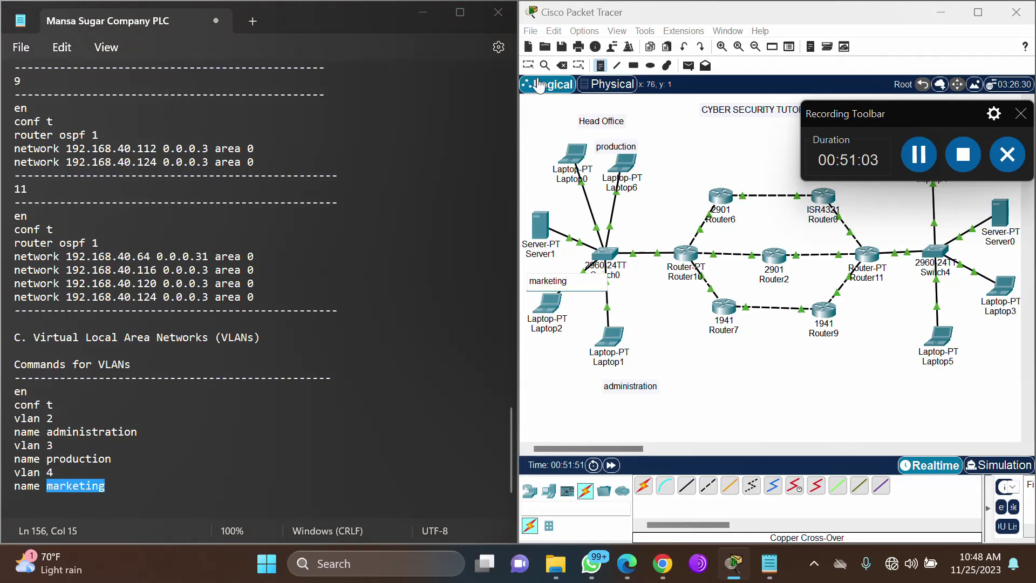
left_click(528, 65)
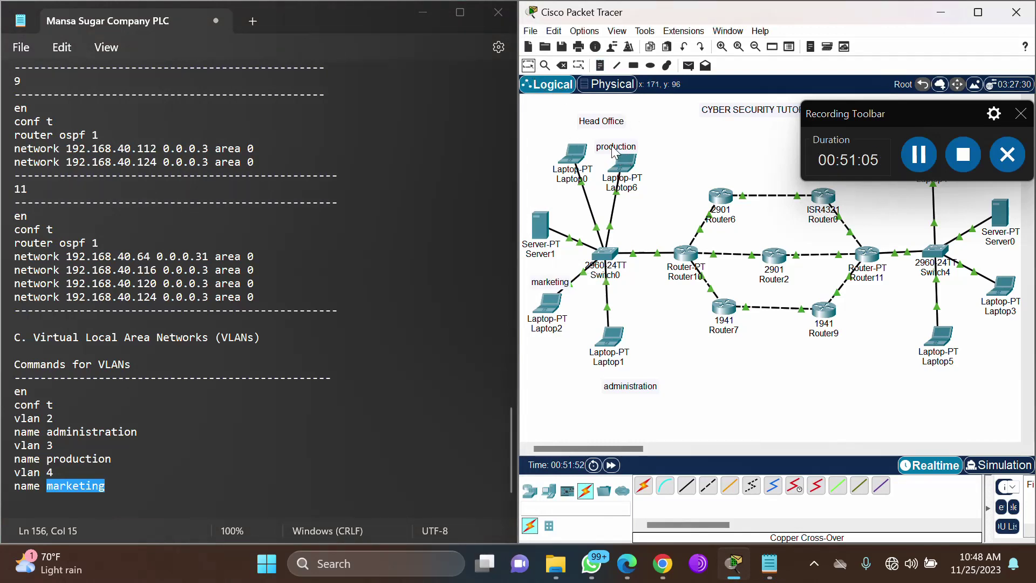
left_click_drag(614, 151, 598, 158)
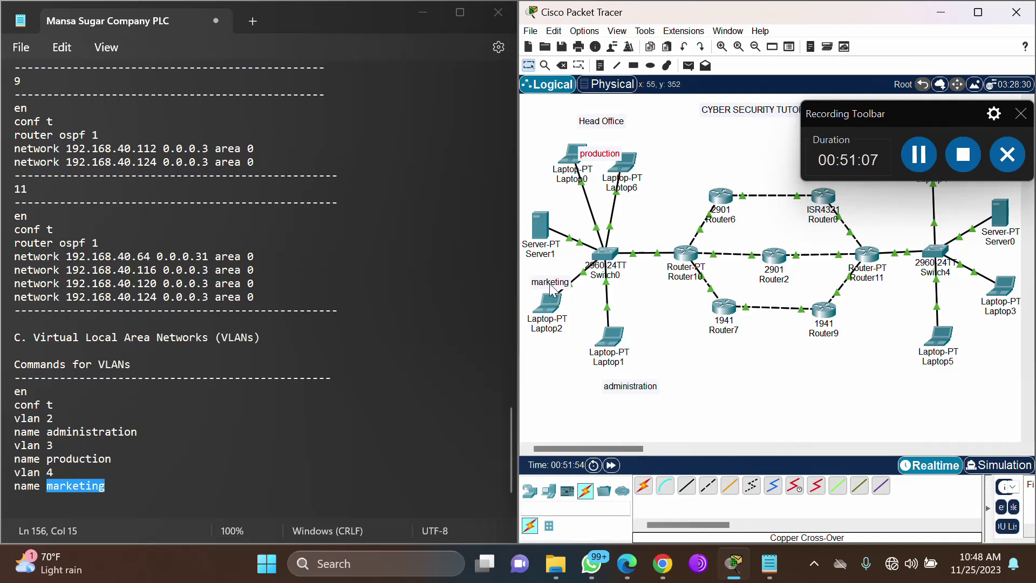
left_click_drag(550, 286, 541, 278)
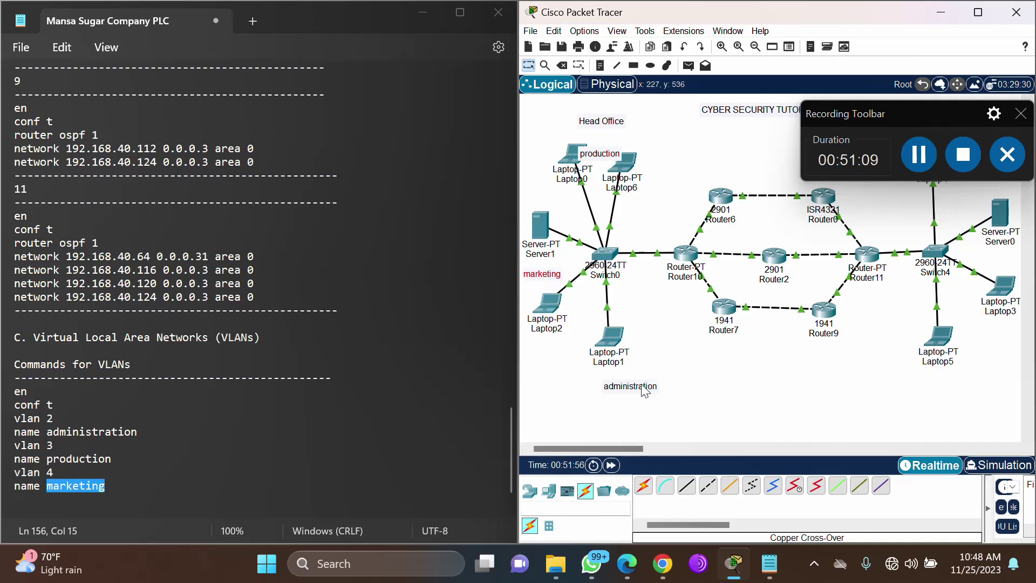
left_click_drag(635, 391, 615, 383)
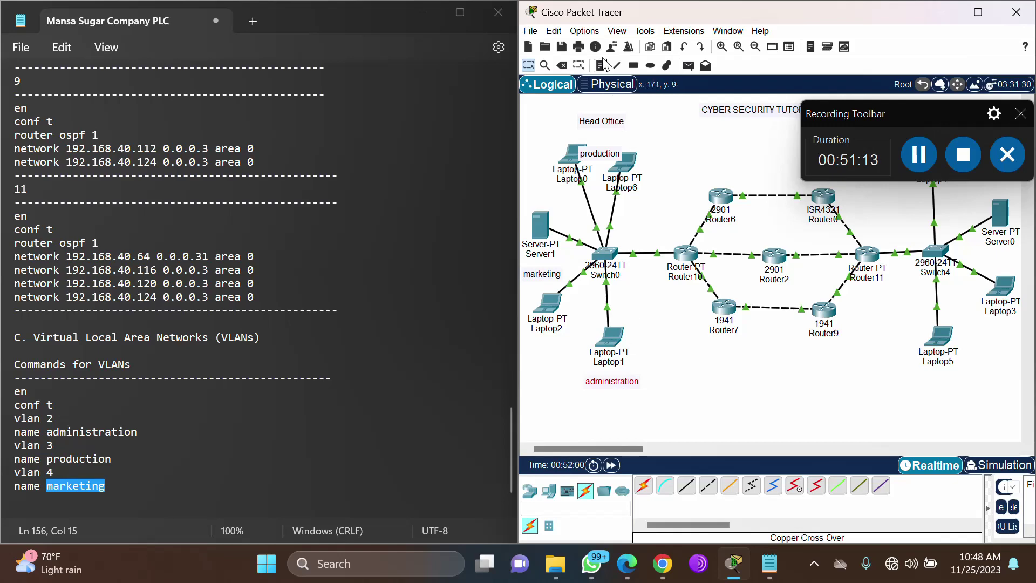
Enable Always Show Port Labels in Logical Workspace in Preferences, then close the dialog.
left_click(584, 31)
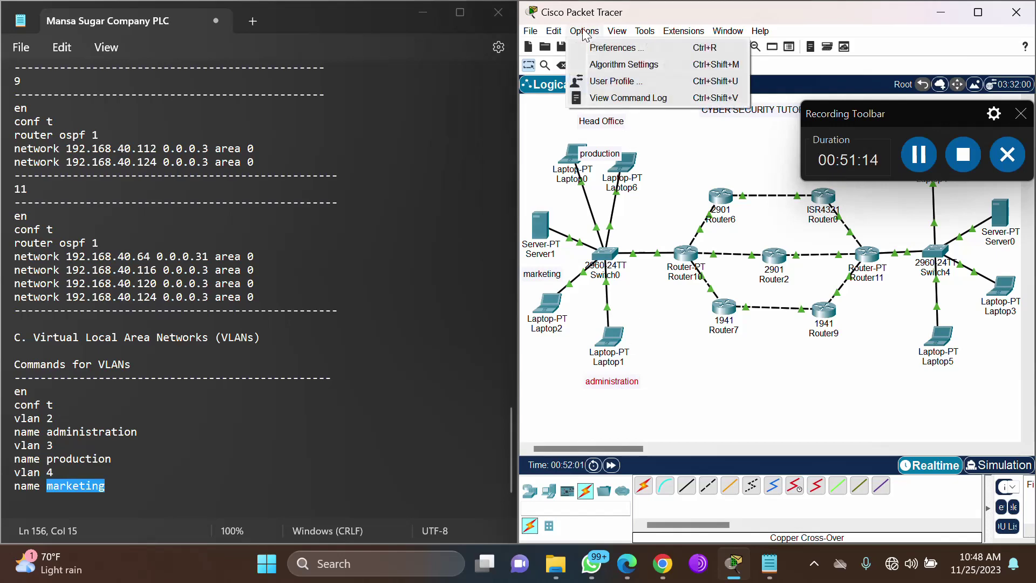
left_click(611, 48)
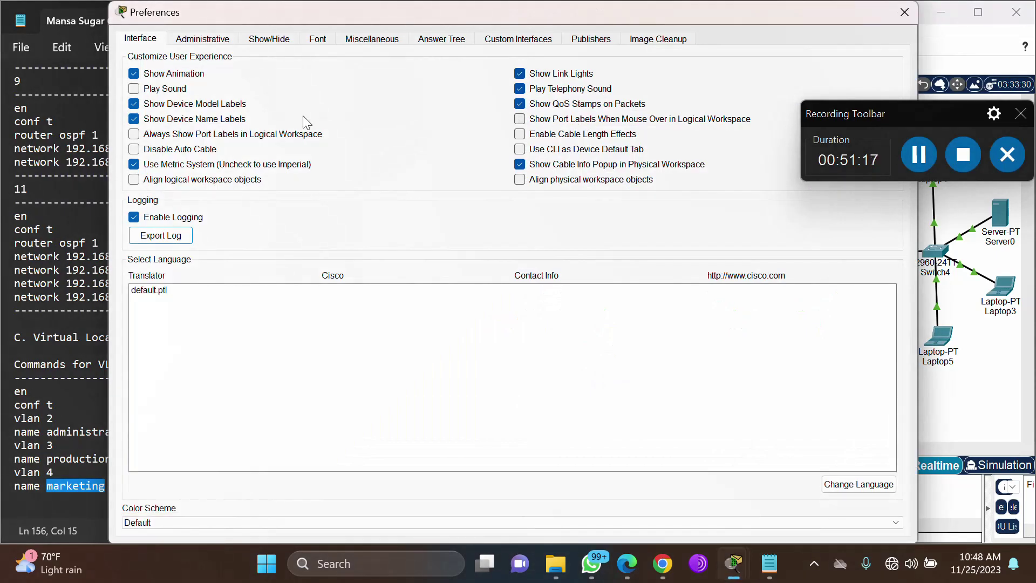
left_click(135, 134)
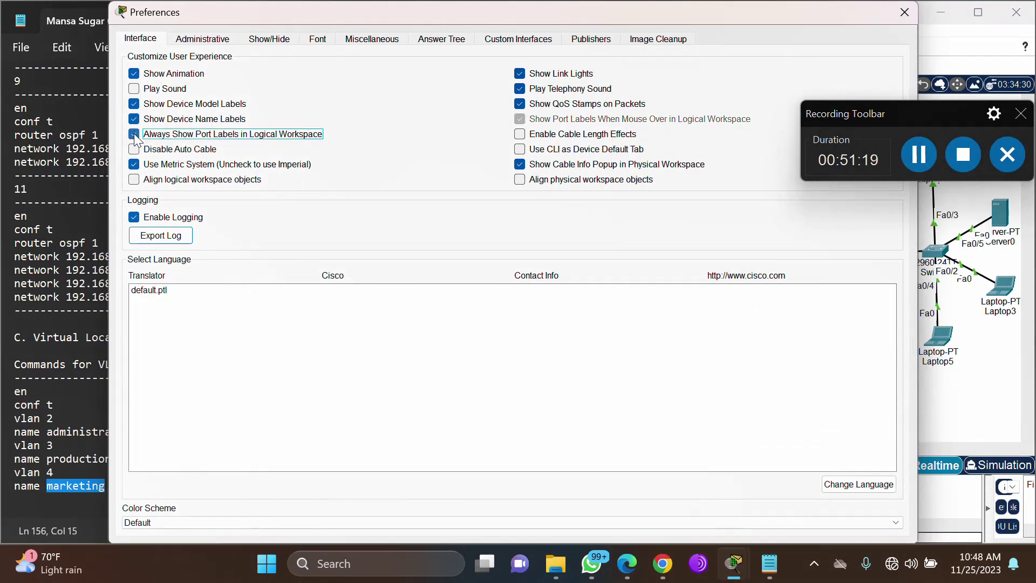
left_click(906, 12)
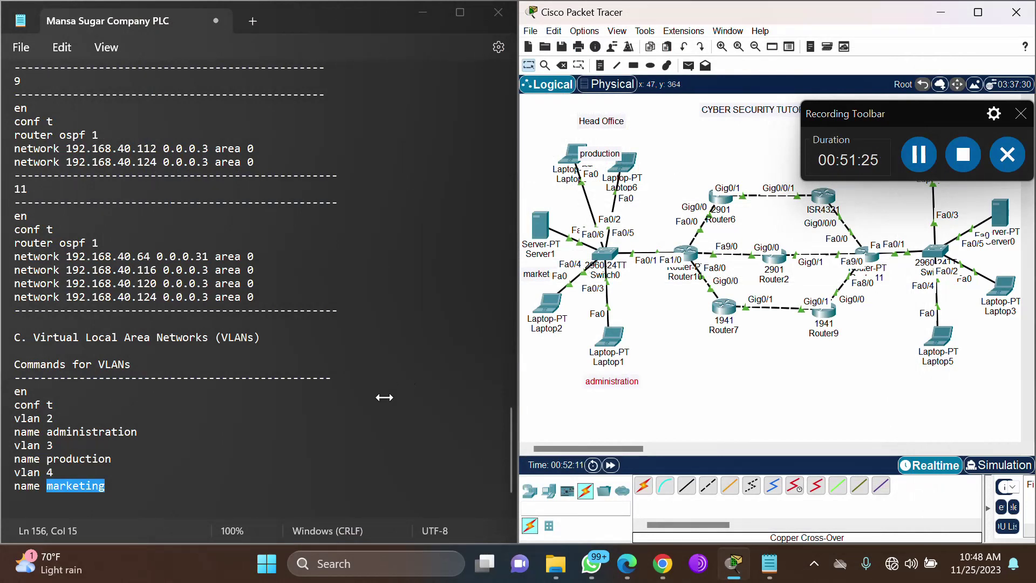
Write the int Fa0/3 commands with switchport mode access and switchport access vlan 2.
left_click(115, 494)
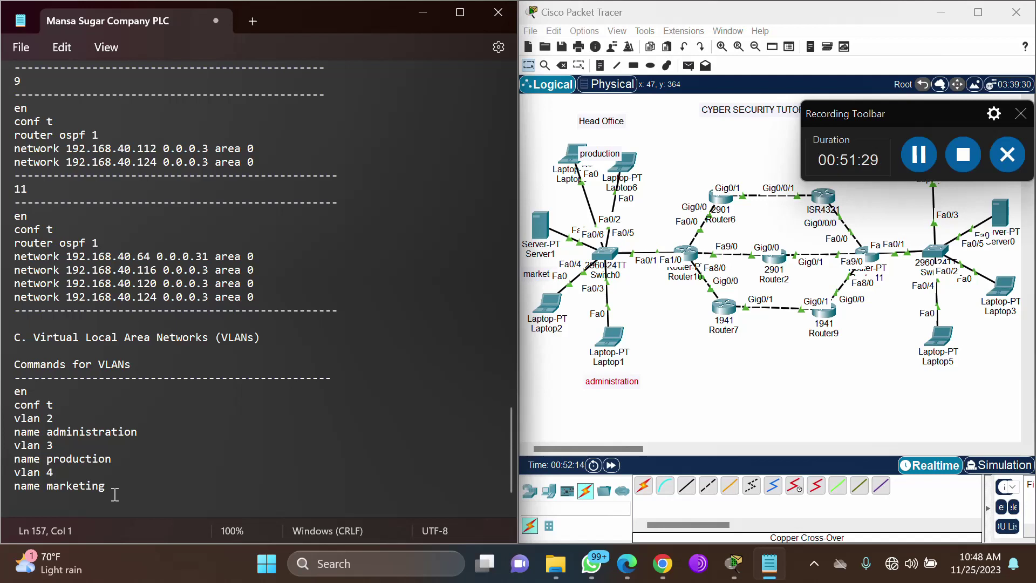
type("int")
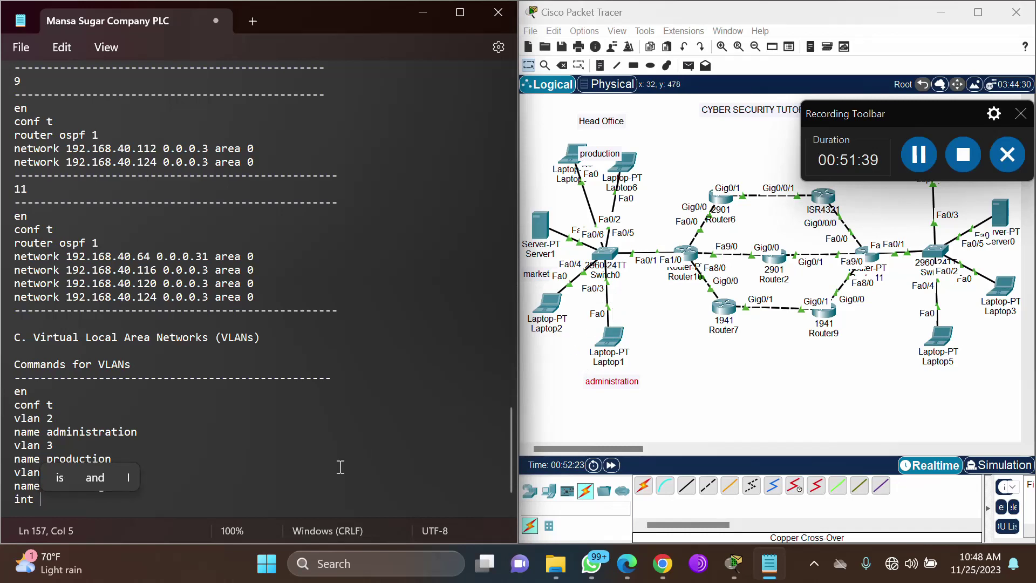
type("Fa")
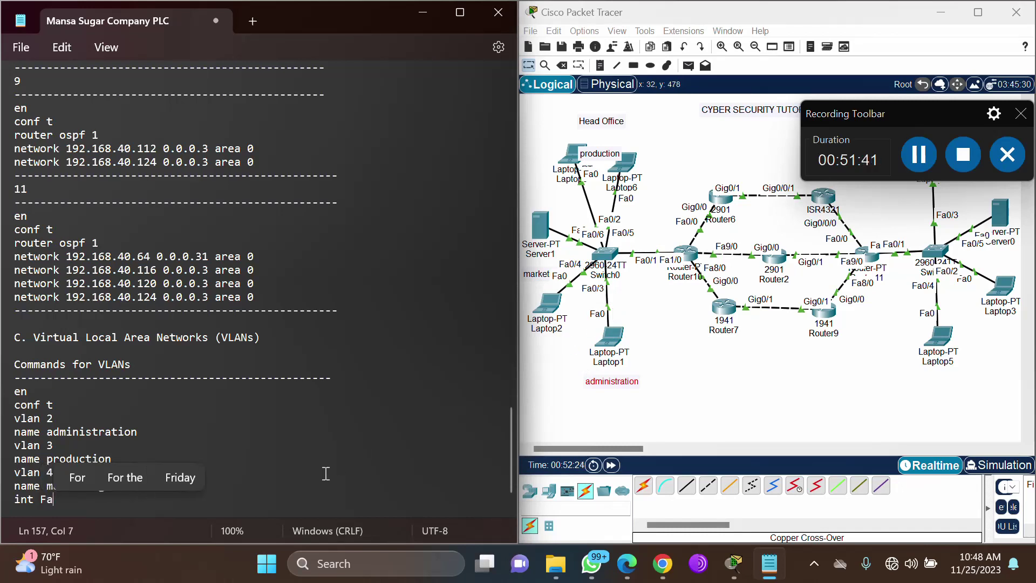
type("0/")
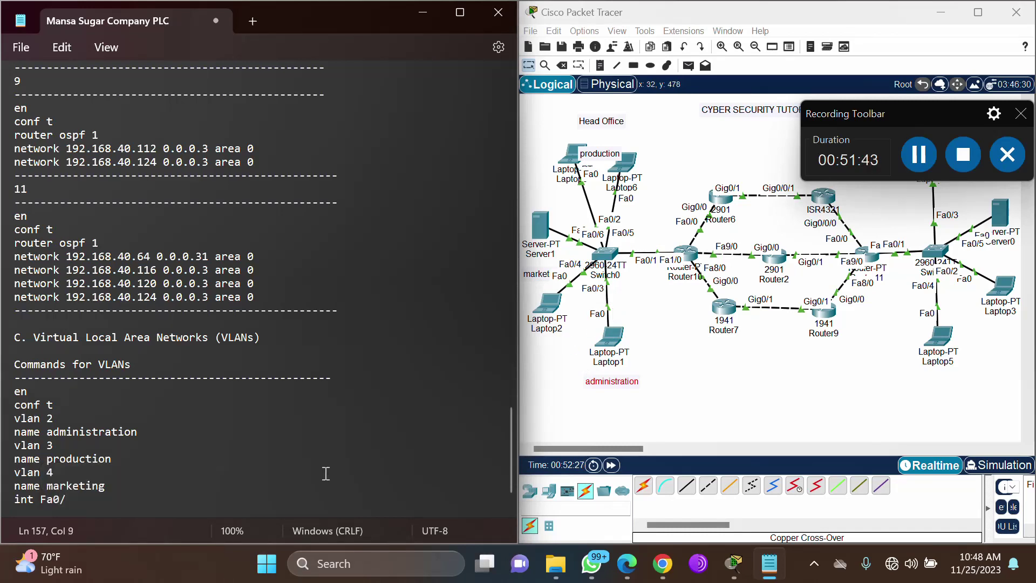
type("3")
key("Return")
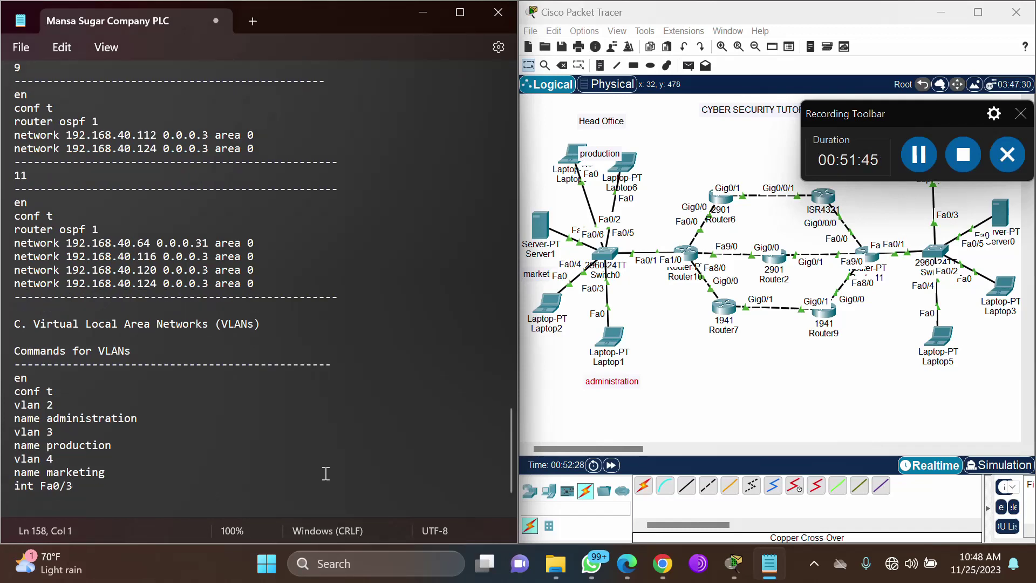
type("swi")
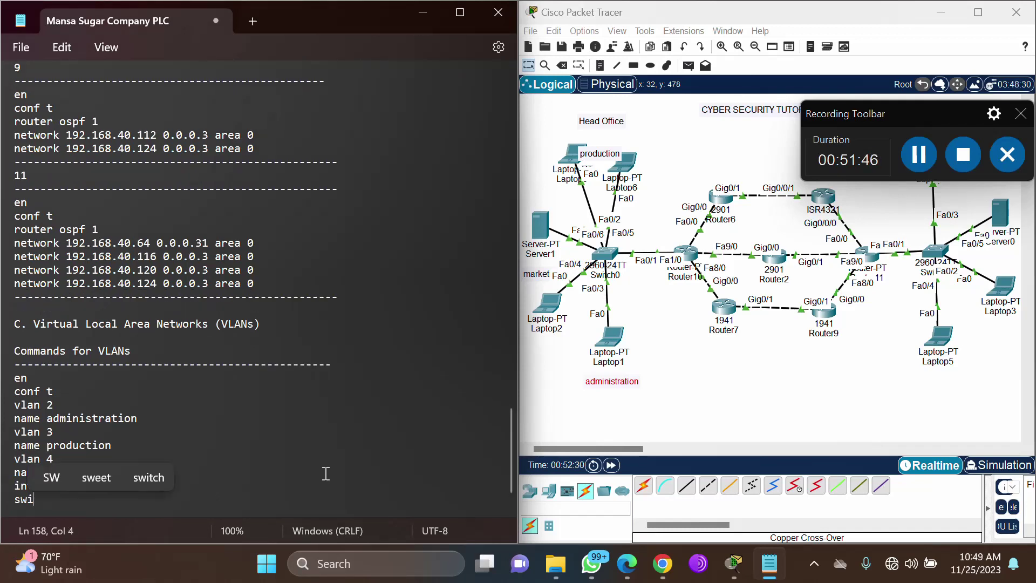
type("tchport")
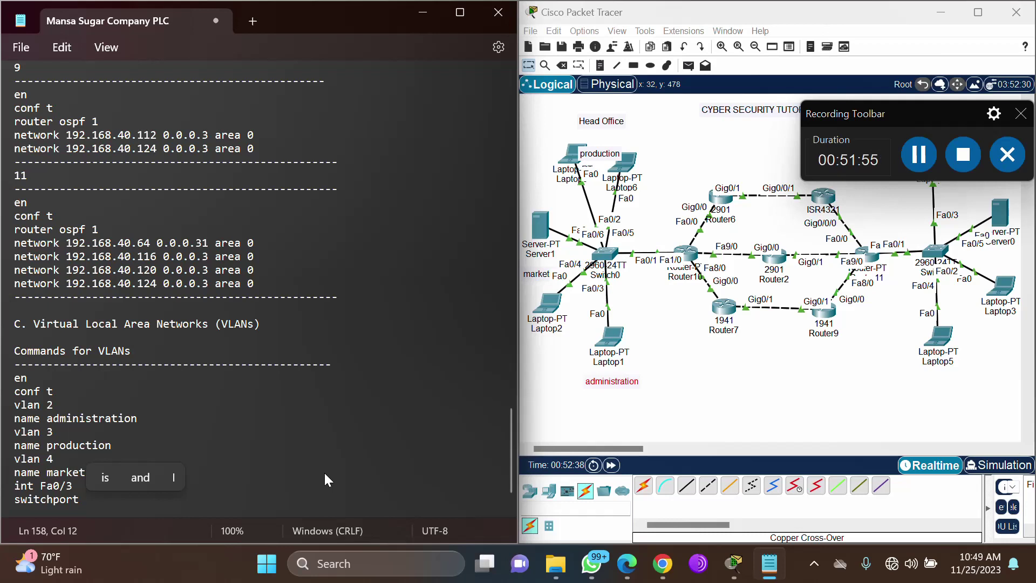
type("mode access")
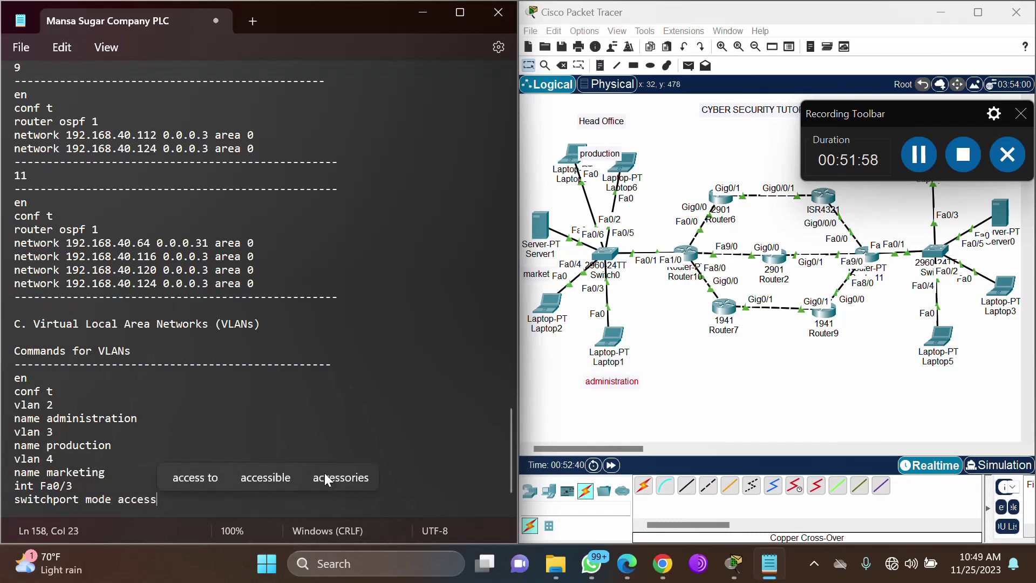
key("Return")
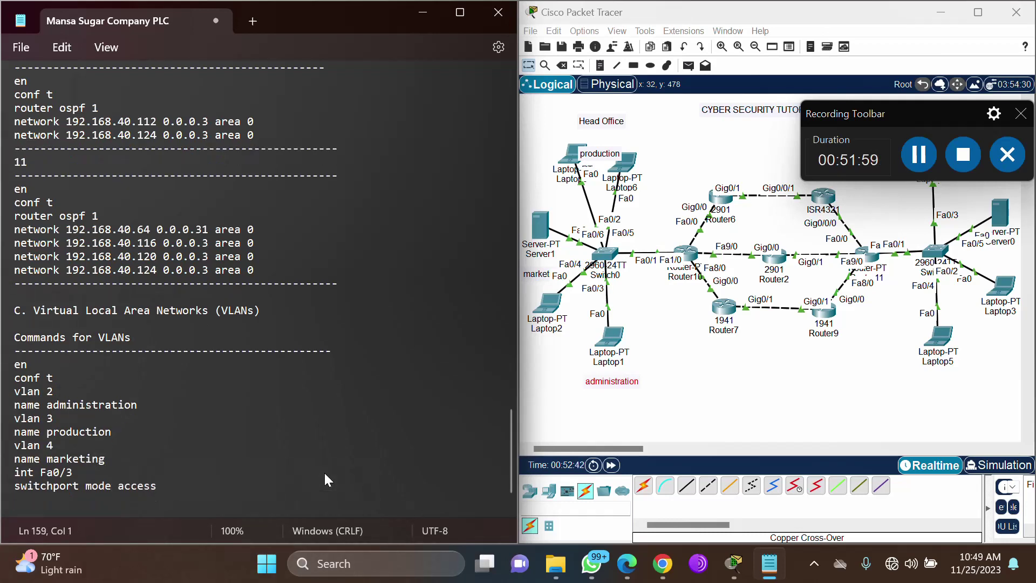
type("switch")
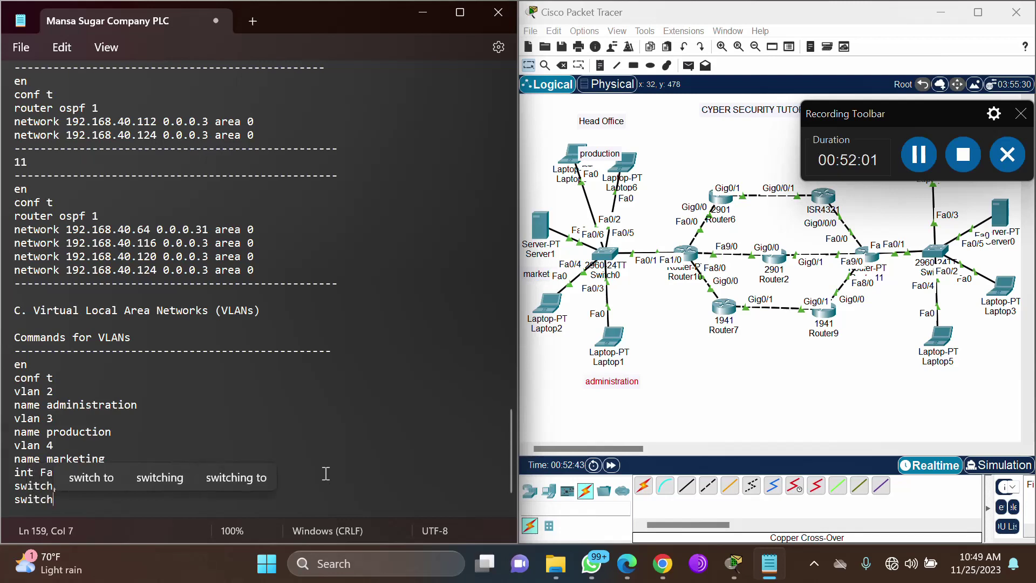
type("port ")
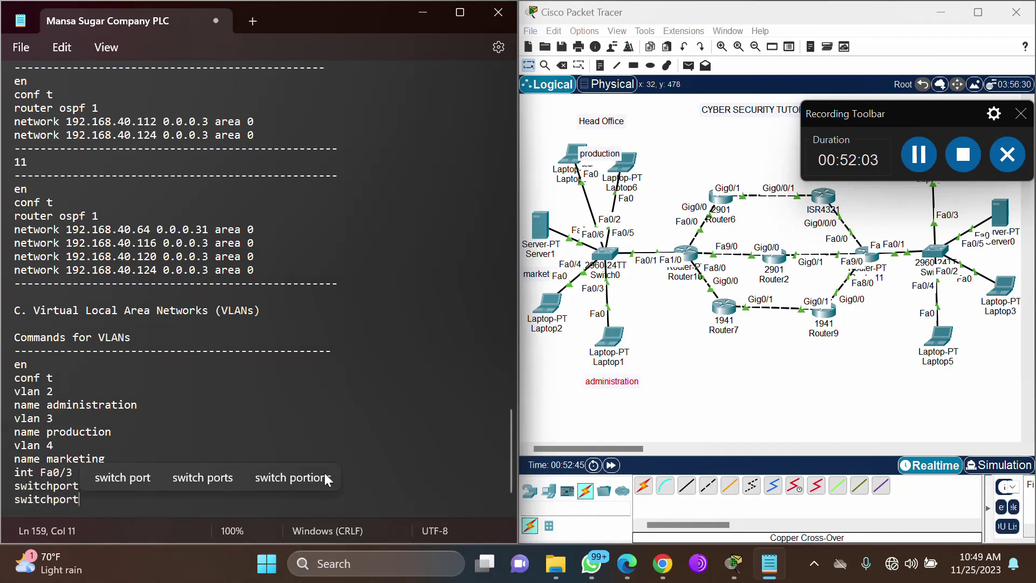
type("access")
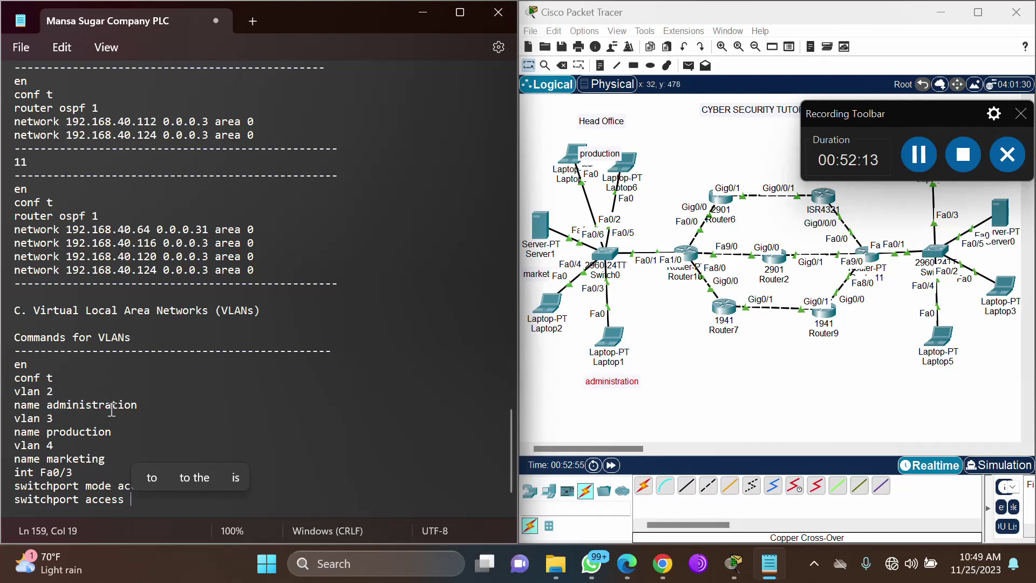
type("vlan 2")
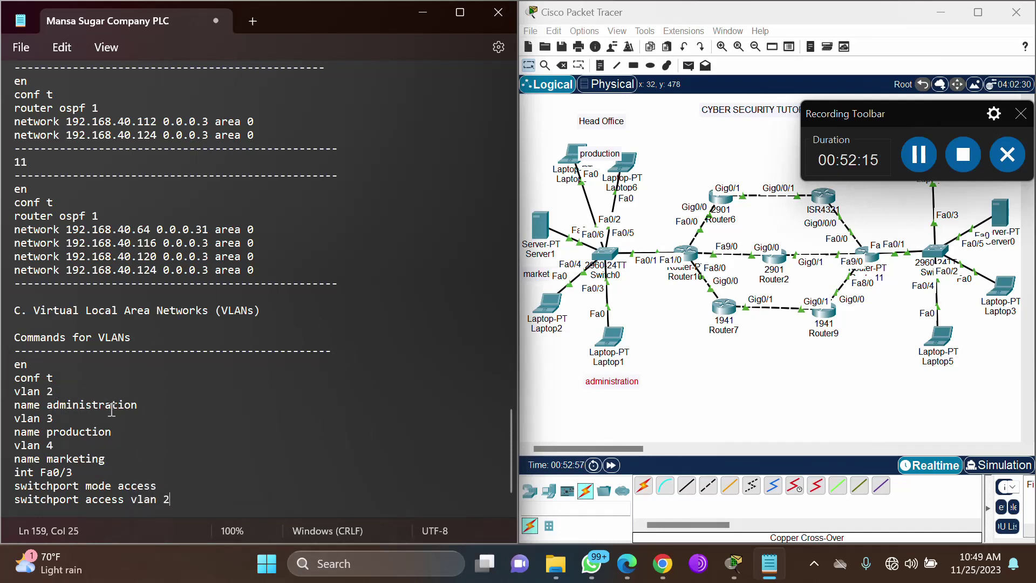
key("Return")
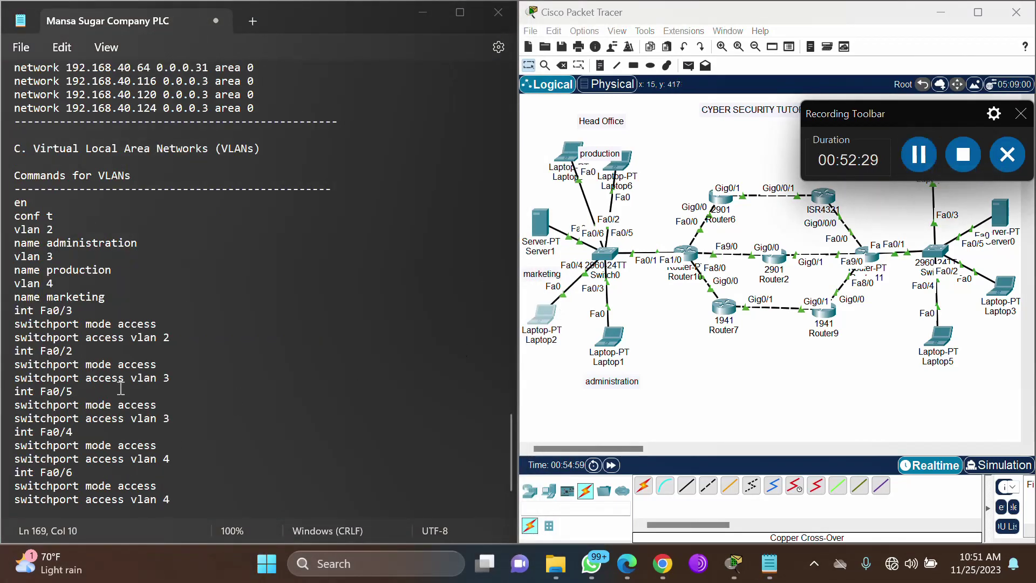
Add an int Fa0/1 block with switchport mode trunk, followed by a dashed separator line.
left_click(181, 500)
key("Return")
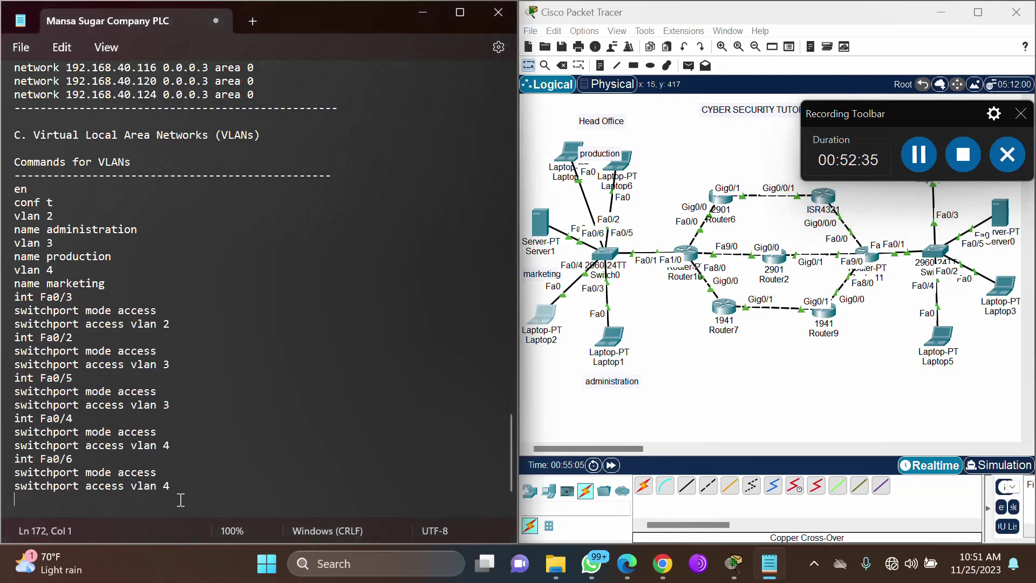
type("int Fa0/3 switchport mode access switchport access vlan 2")
key("BackSpace")
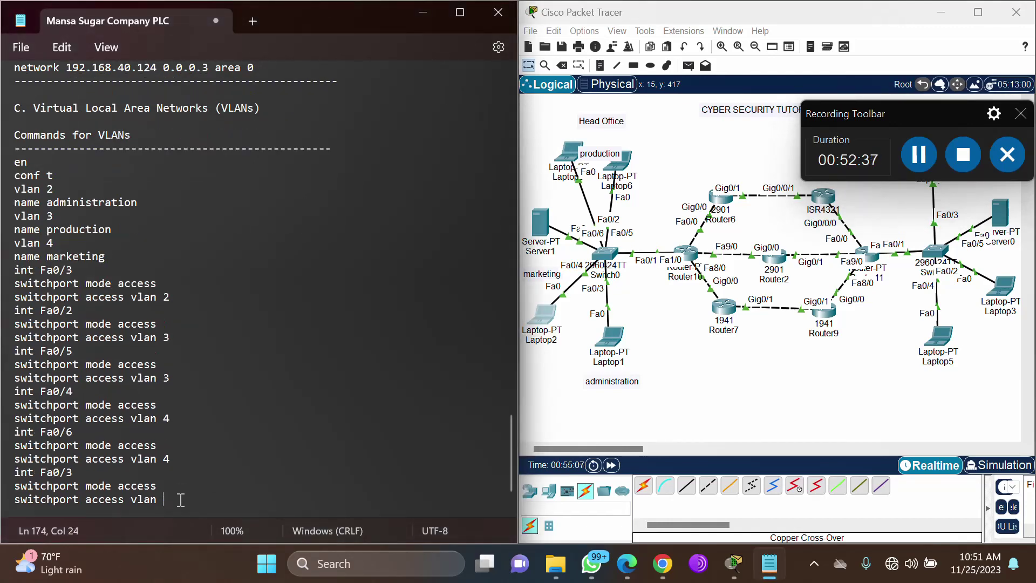
key("BackSpace")
key("BackSpace")
key("BackSpace")
key("BackSpace")
key("BackSpace")
key("BackSpace")
key("BackSpace")
key("BackSpace")
key("BackSpace")
key("BackSpace")
key("BackSpace")
key("BackSpace")
key("BackSpace")
key("BackSpace")
key("BackSpace")
key("BackSpace")
key("BackSpace")
key("BackSpace")
key("BackSpace")
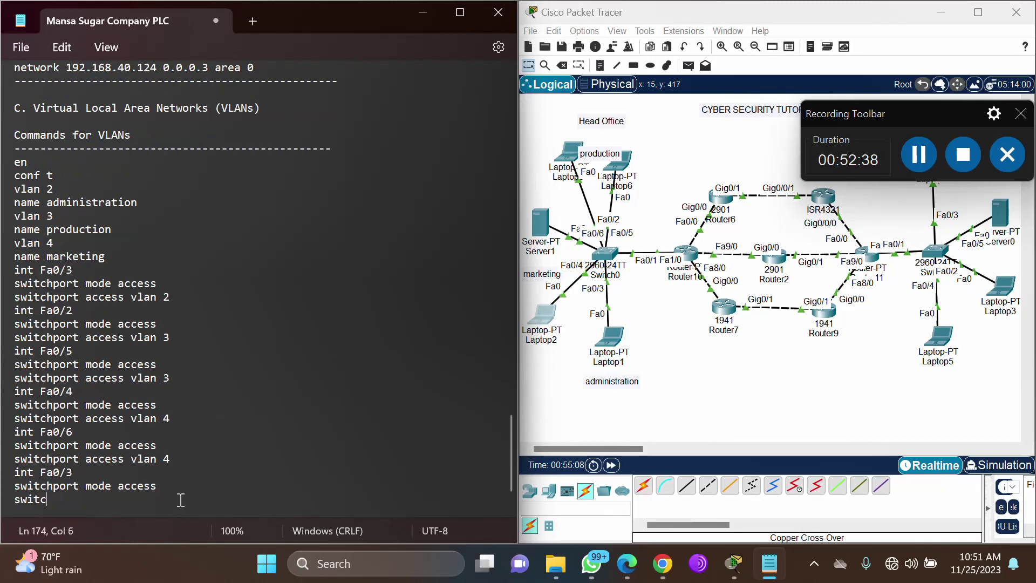
key("BackSpace")
key("BackSpace")
key("BackSpace")
key("BackSpace")
key("BackSpace")
type("1")
left_click(158, 482)
key("BackSpace")
key("BackSpace")
key("BackSpace")
key("BackSpace")
key("BackSpace")
key("BackSpace")
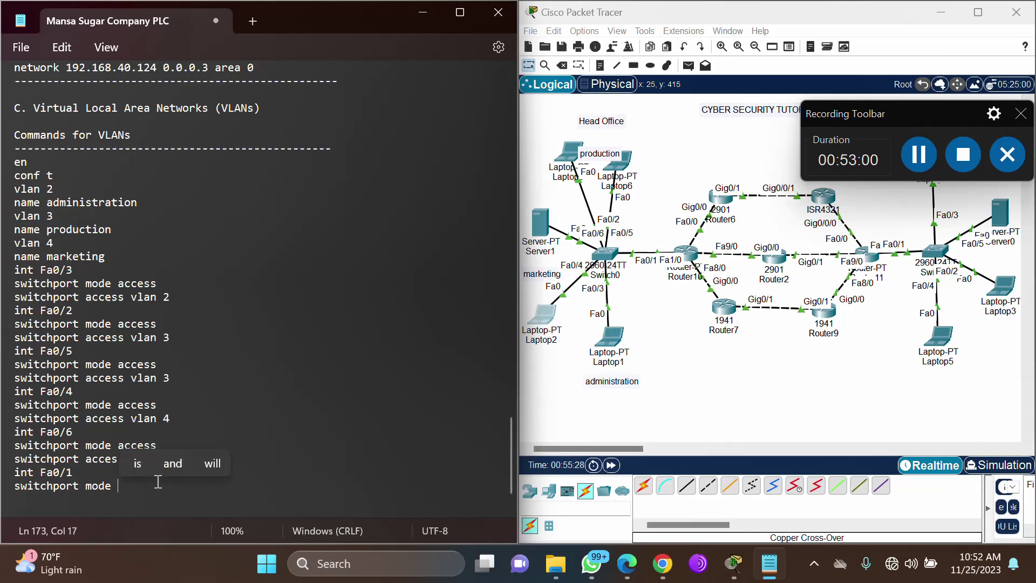
type("trunk")
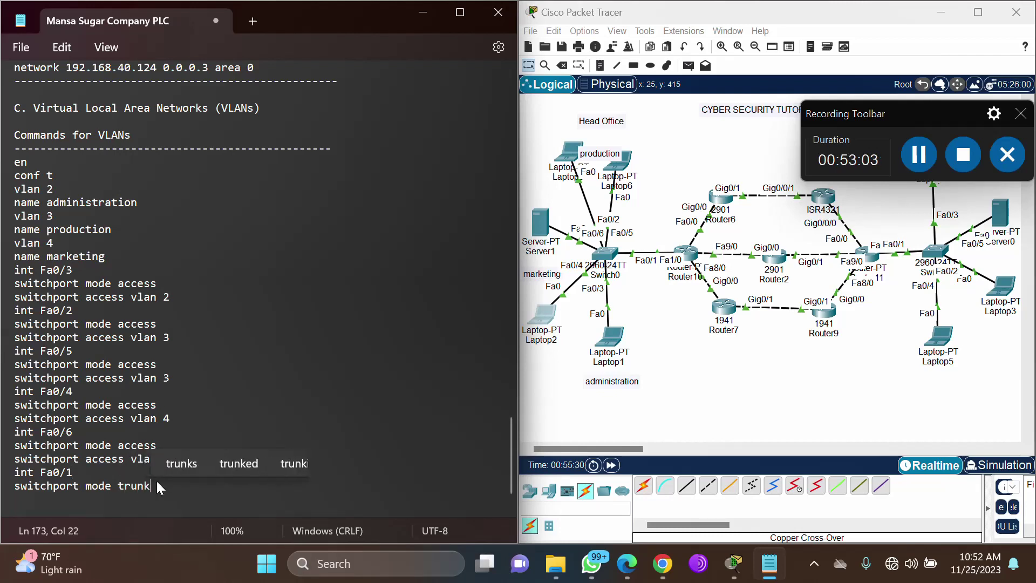
key("Return")
type("---")
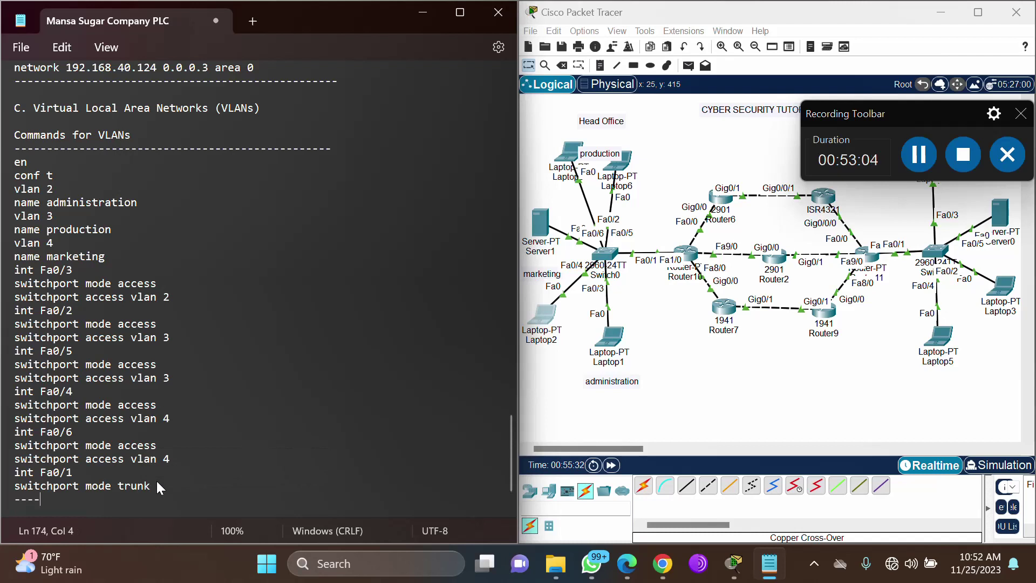
type("------------------------------------------")
Copy the VLAN command block from Notepad and paste it into Switch0's CLI to run it.
left_click_drag(15, 161, 207, 489)
key("ctrl+c")
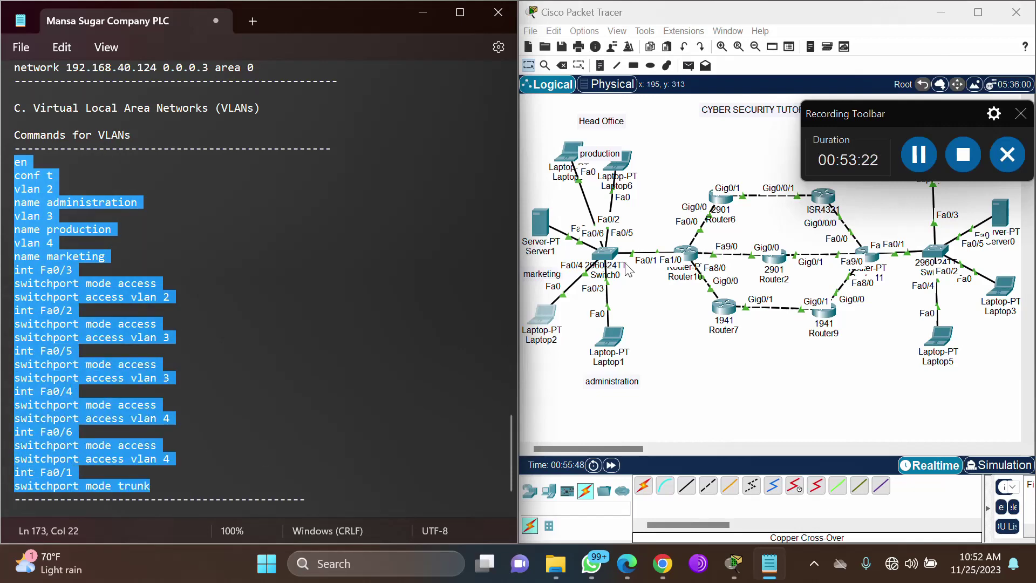
left_click(612, 263)
left_click(612, 262)
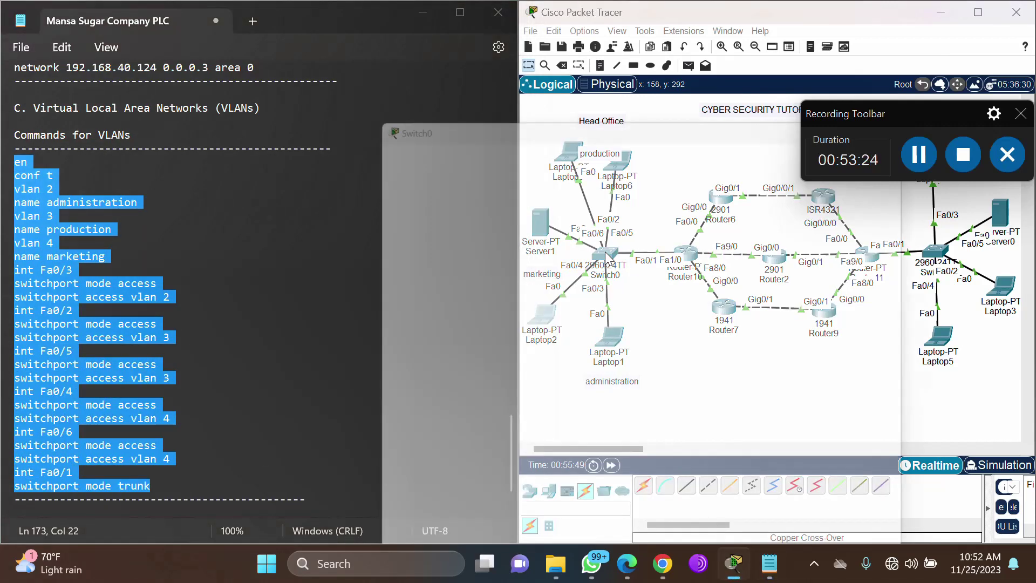
left_click(469, 46)
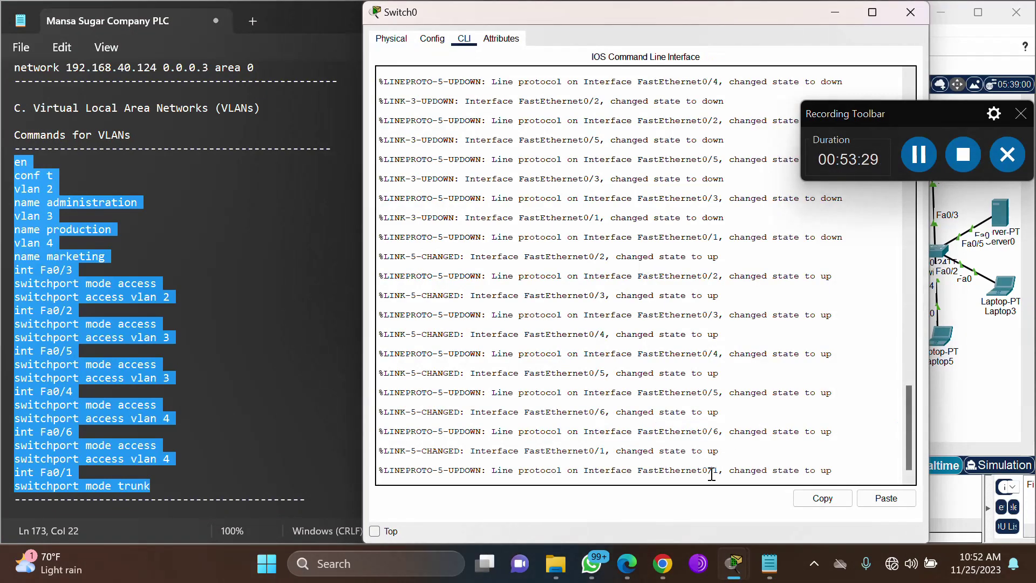
key("Return")
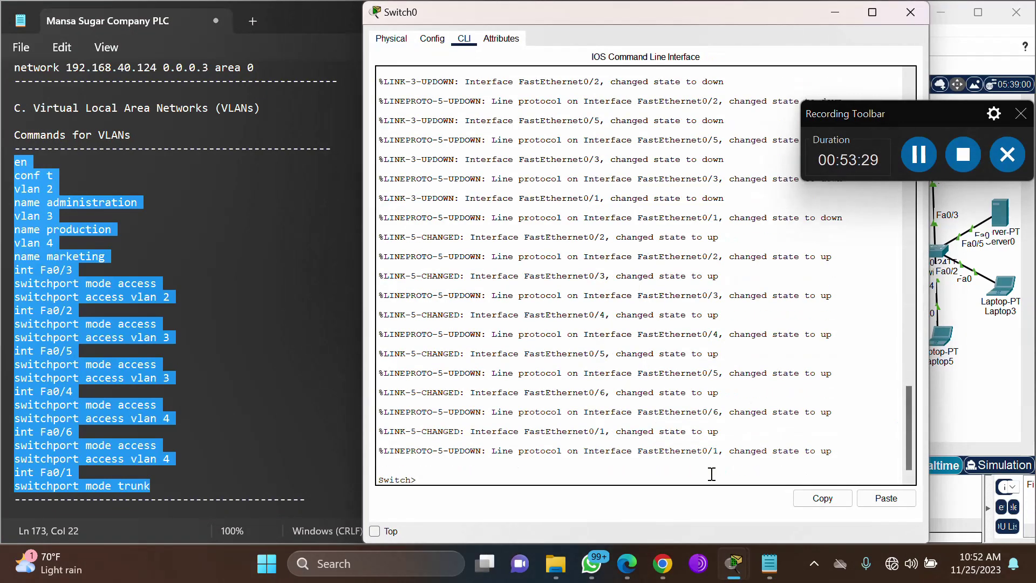
left_click(897, 501)
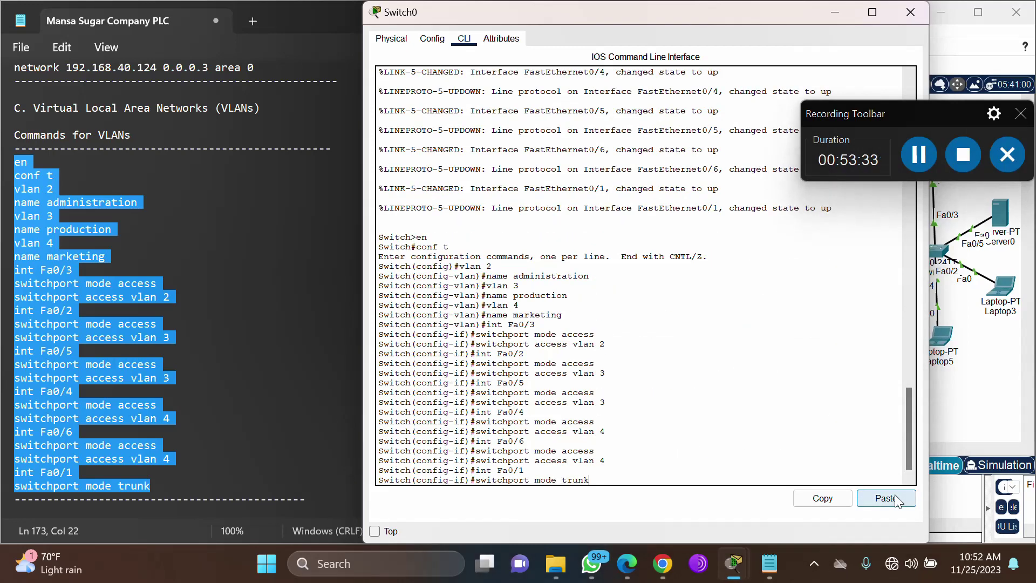
key("Return")
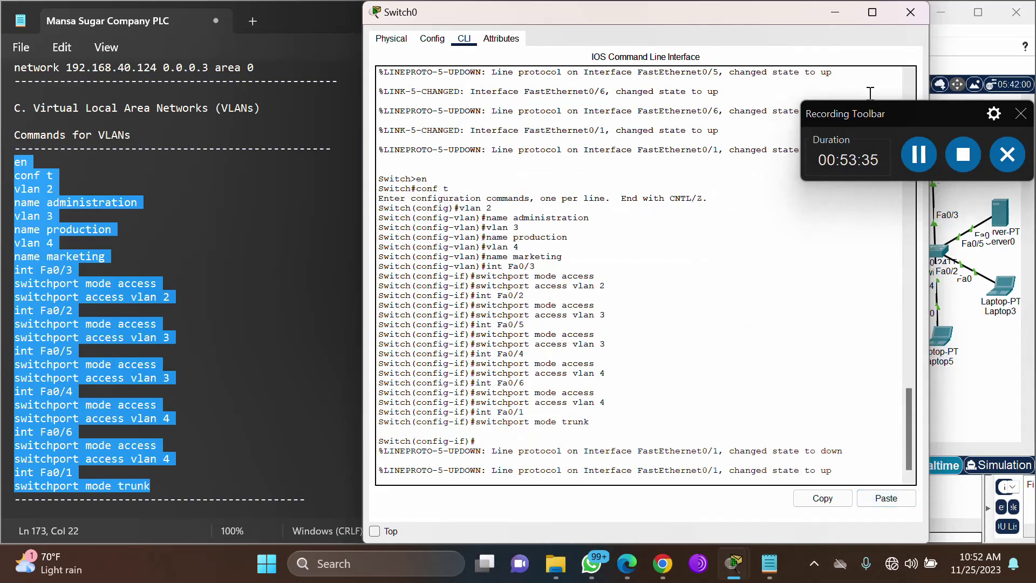
left_click(910, 13)
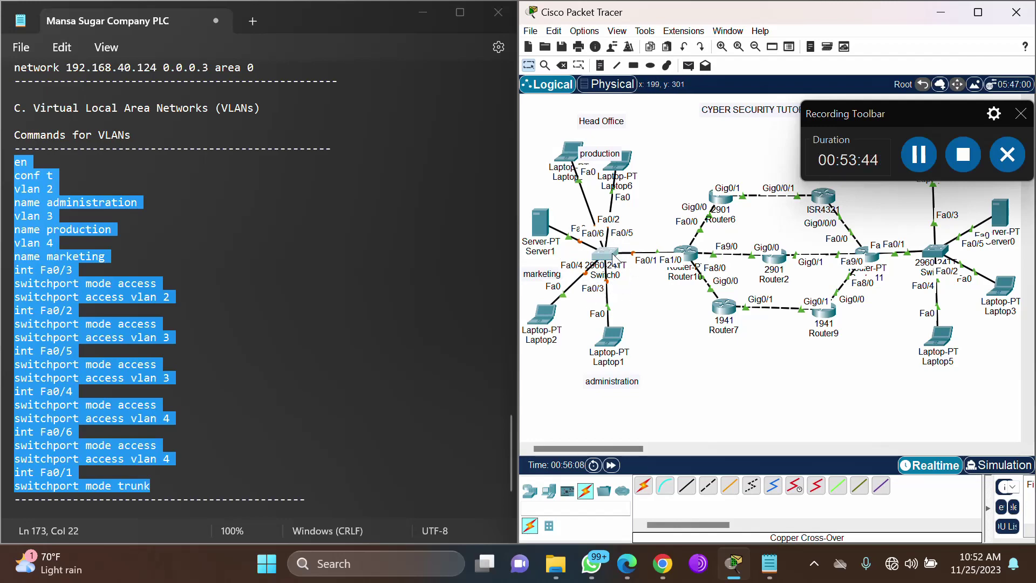
mouse_move(610, 260)
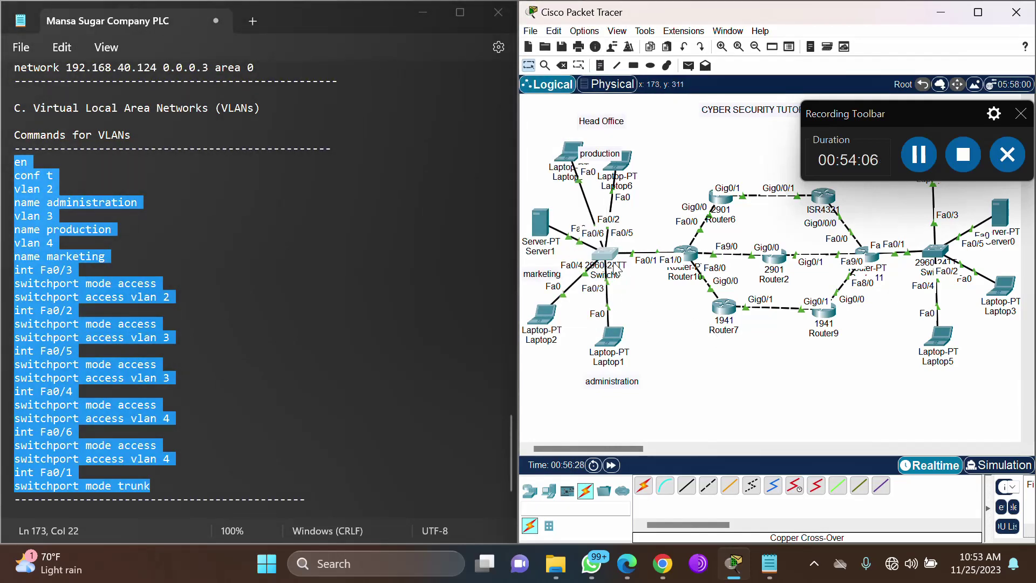
Run ping 192.168.40.3 twice from Laptop0's command prompt, confirming 0% loss.
left_click(568, 155)
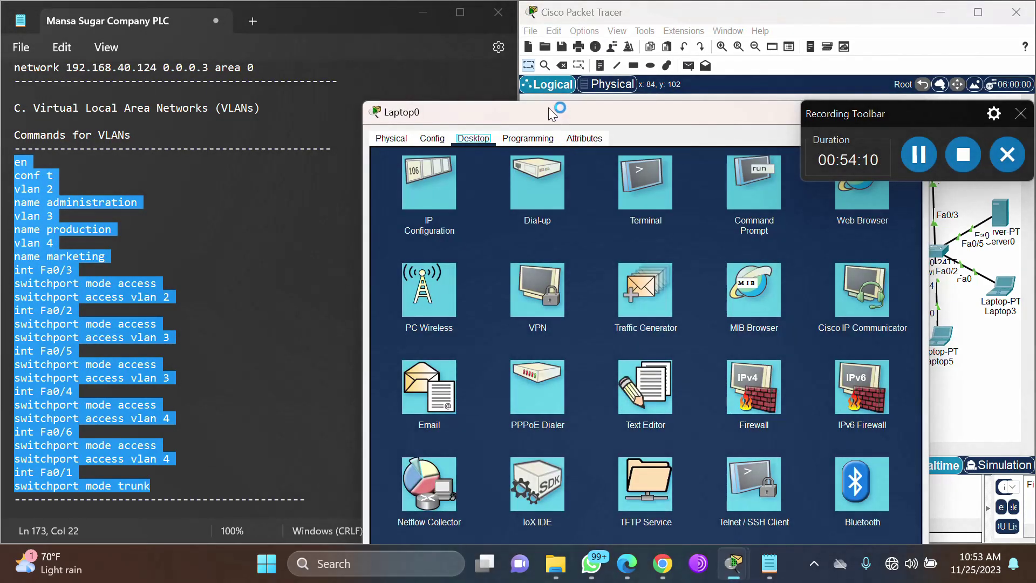
left_click_drag(549, 108, 189, 168)
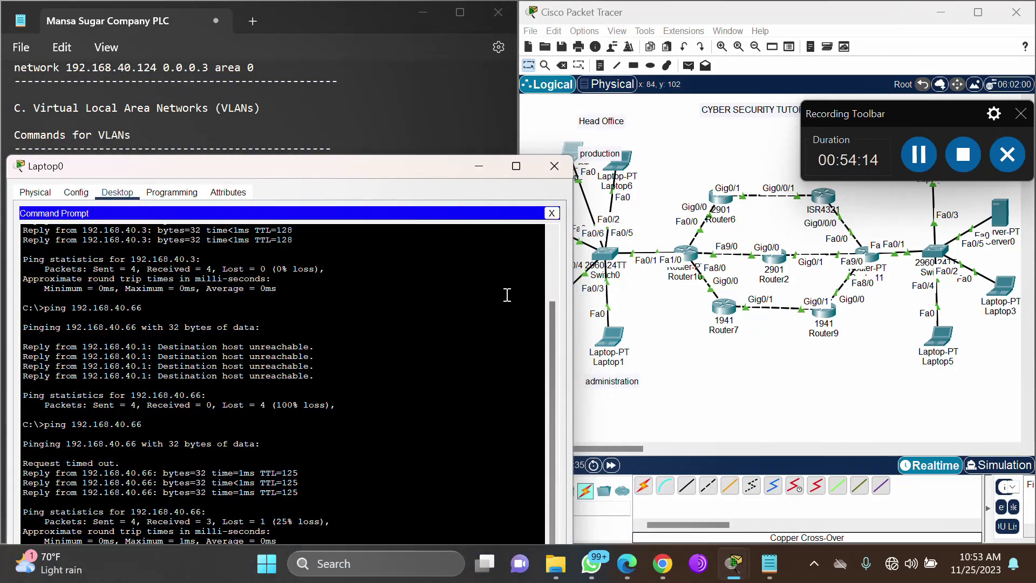
left_click_drag(404, 160, 402, 18)
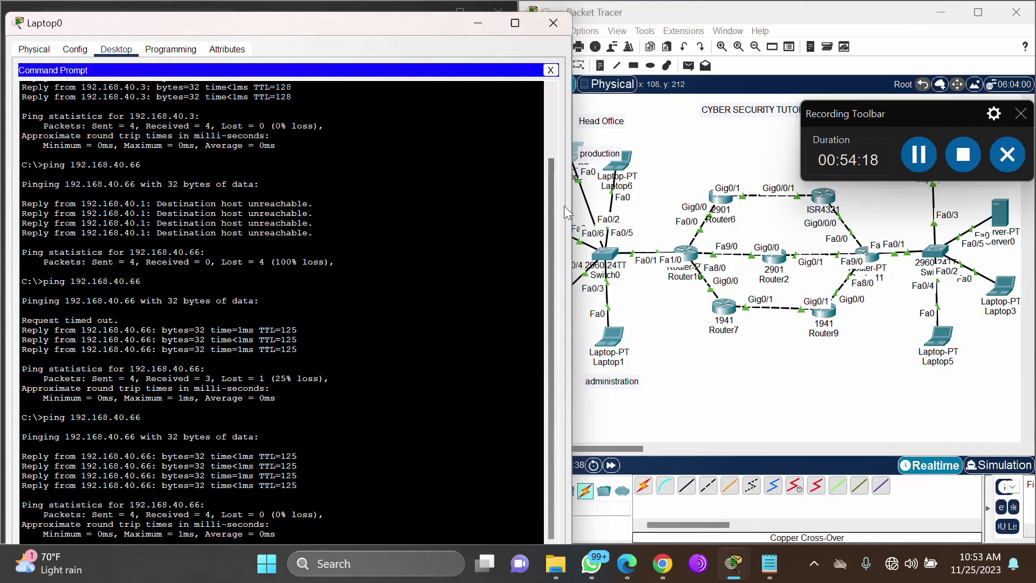
scroll(549, 200, "down", 1)
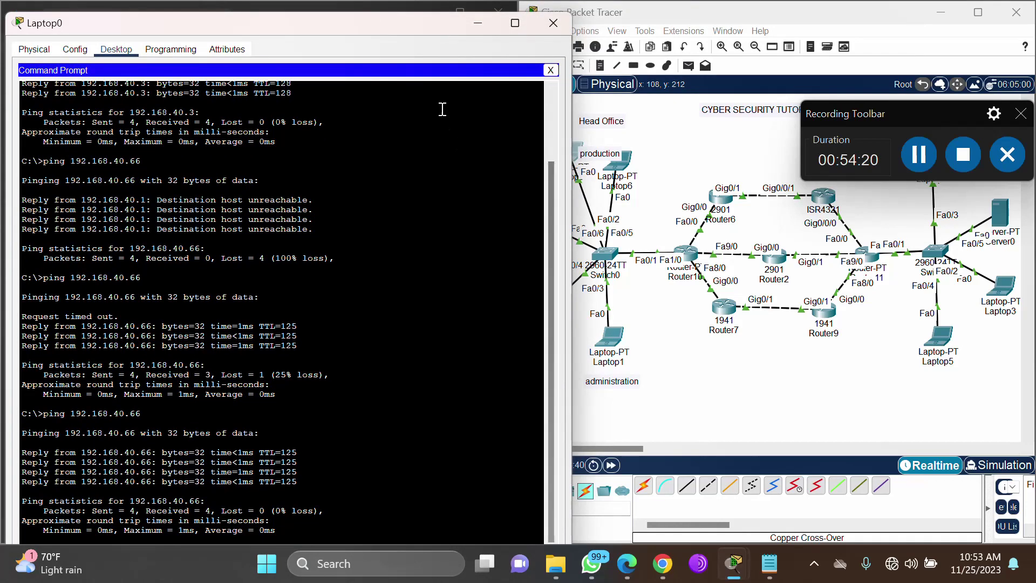
left_click_drag(402, 30, 400, 7)
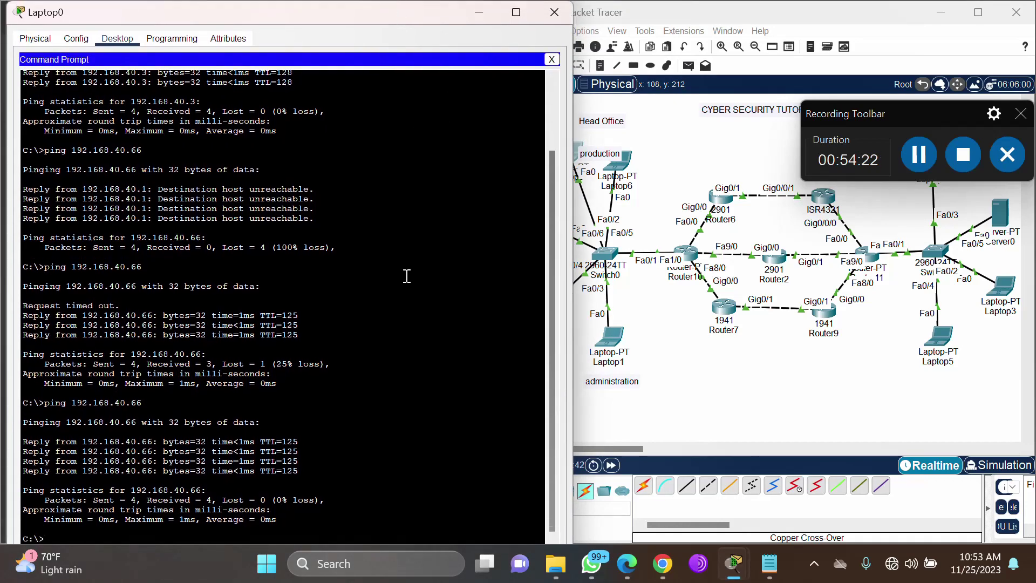
key("Up")
key("Return")
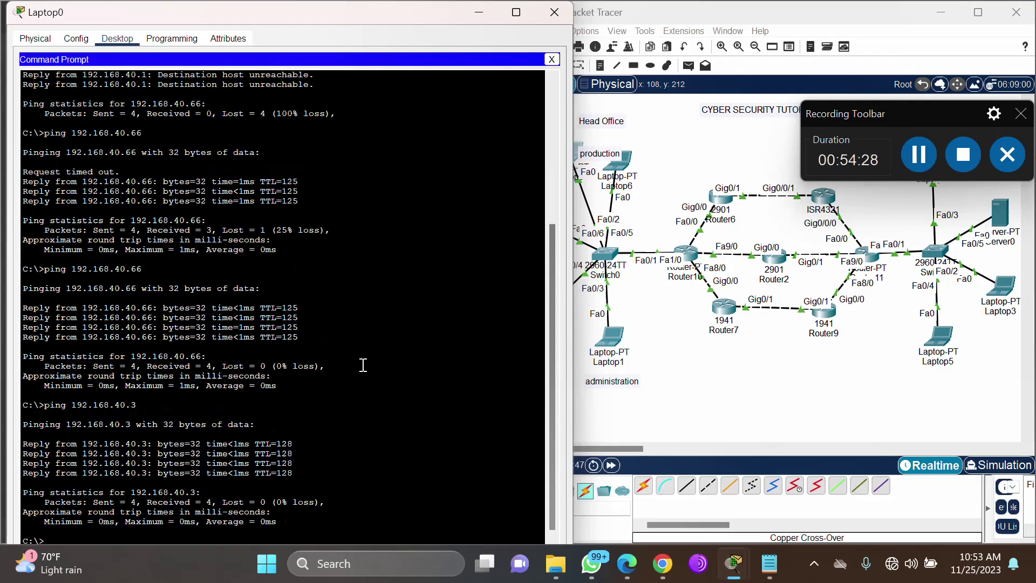
key("Up")
key("Return")
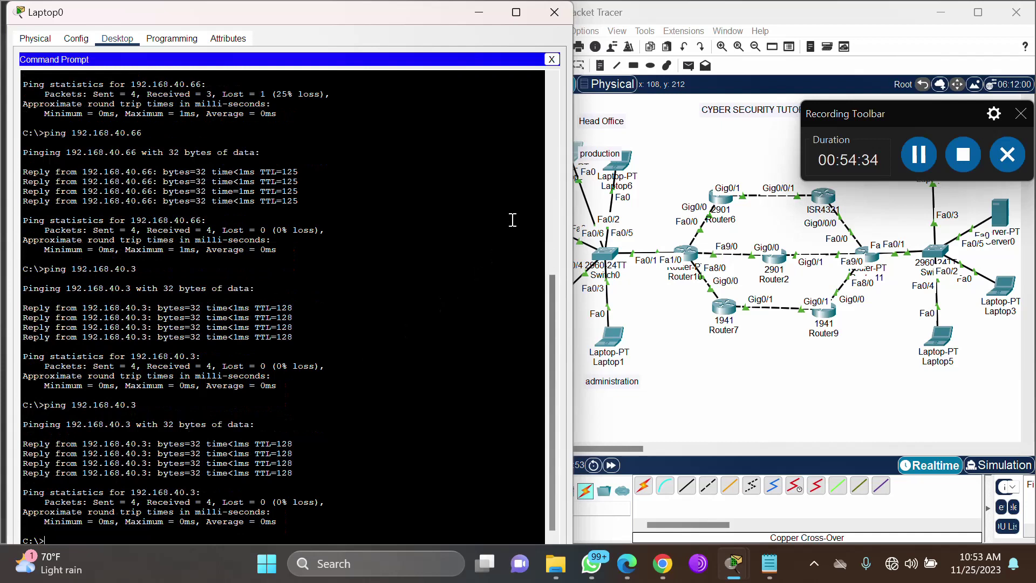
left_click(561, 13)
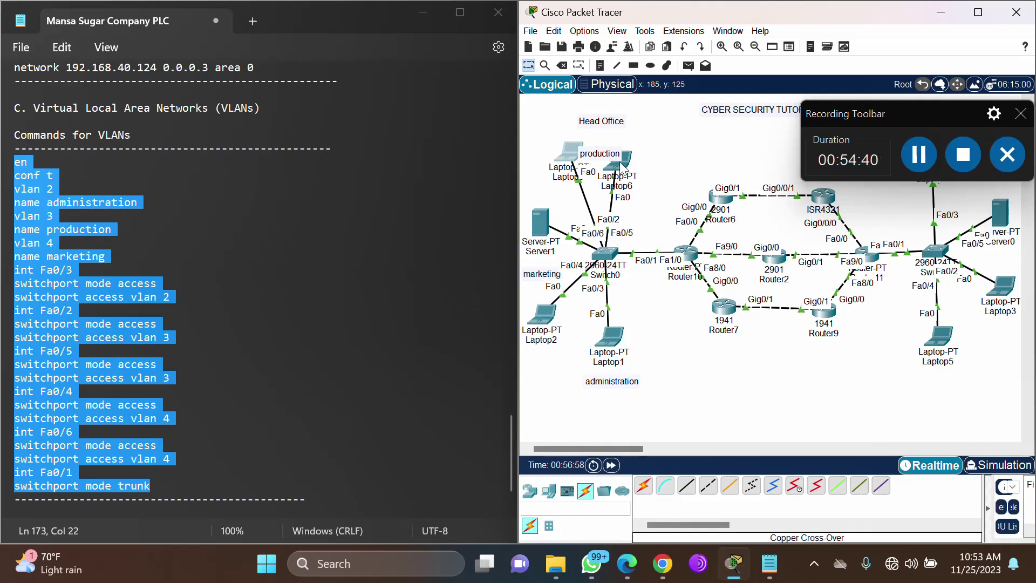
Open Laptop1's IP Configuration and set its IPv4 address to 192.168.40.4.
mouse_move(623, 164)
mouse_move(587, 150)
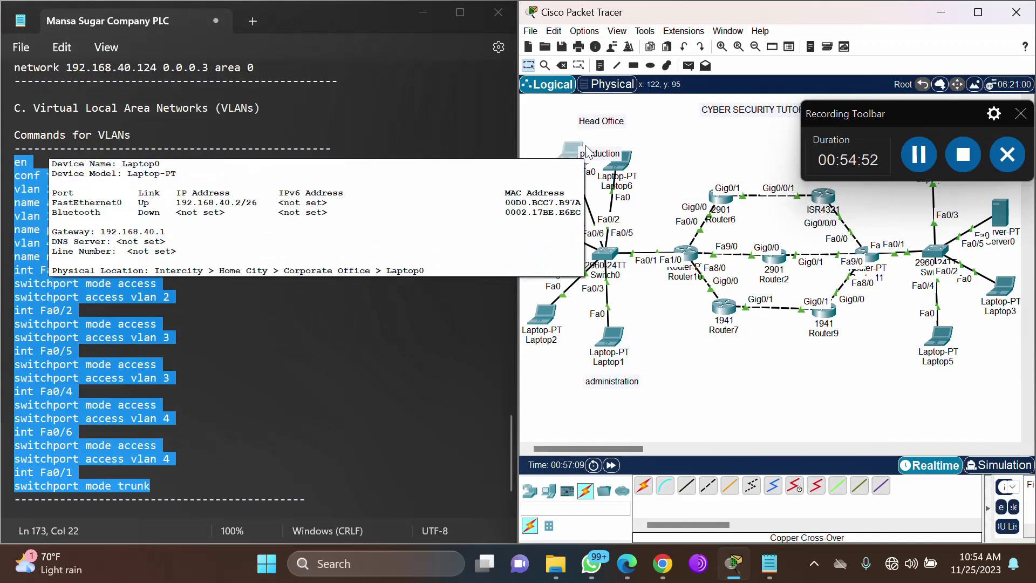
left_click(610, 339)
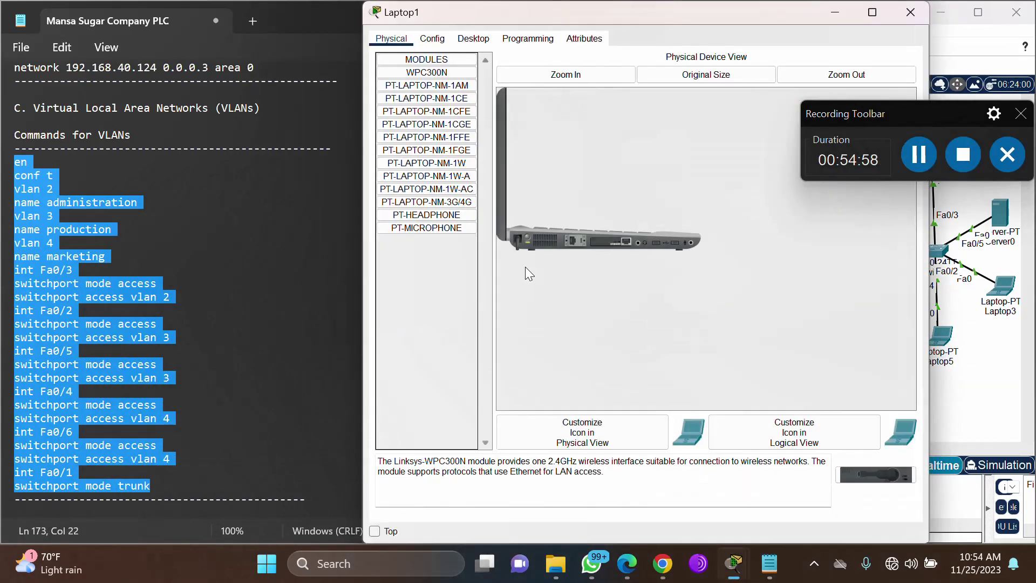
left_click(465, 38)
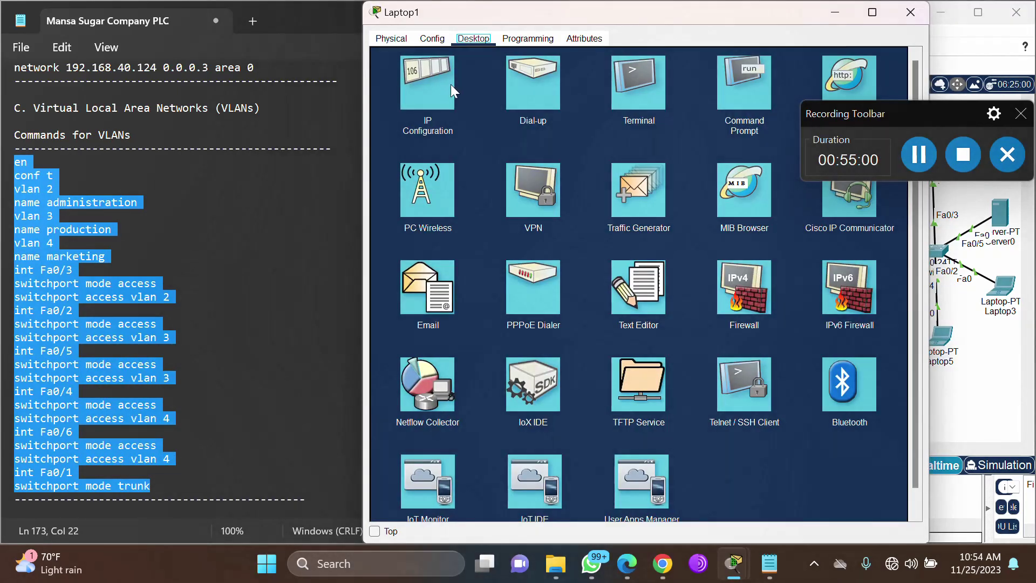
left_click(426, 87)
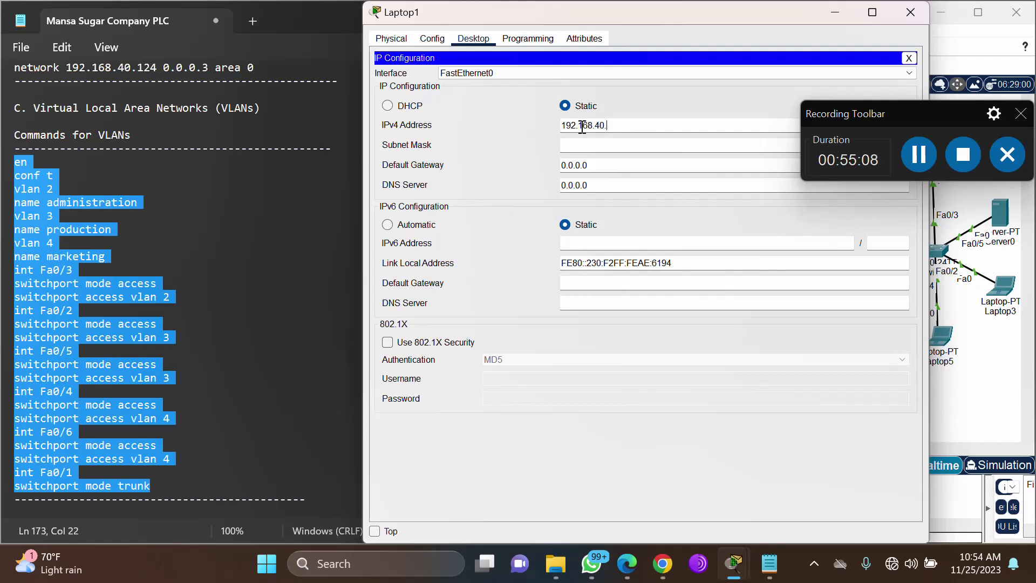
double_click(582, 128)
key("ctrl+c")
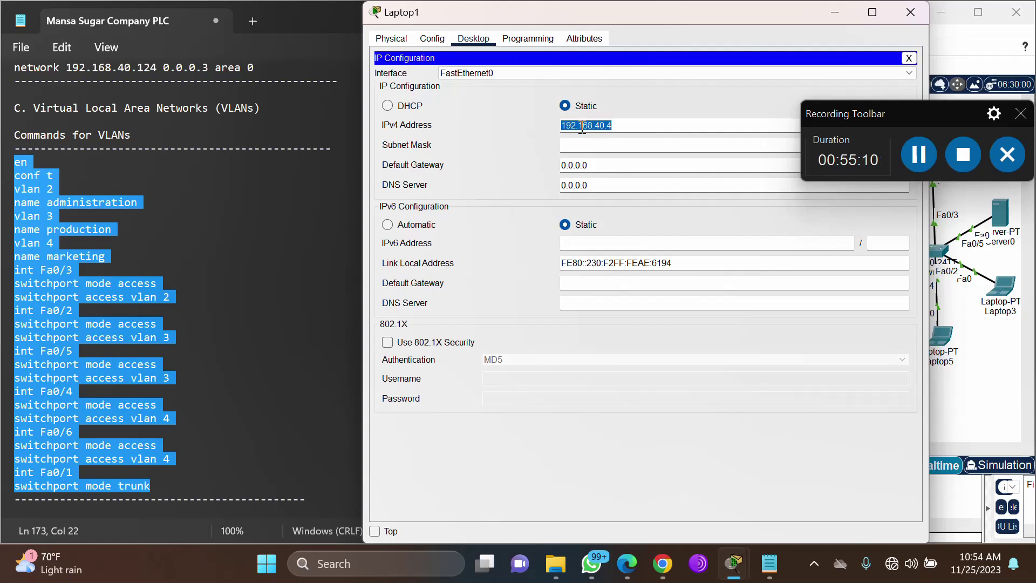
key("Tab")
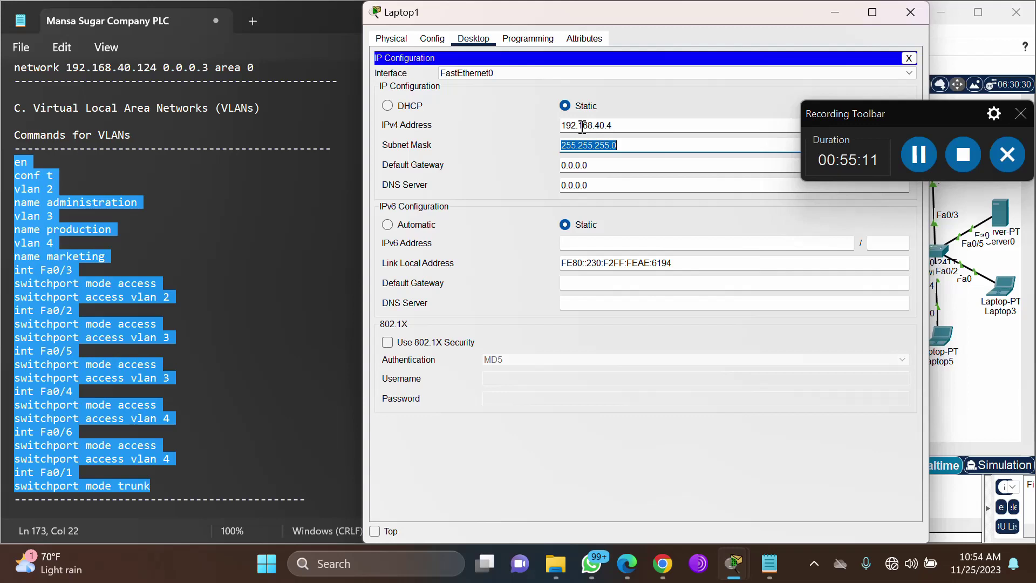
Set Laptop1's subnet mask to 255.255.255.192 and default gateway to 192.168.40.1.
left_click(632, 145)
key("BackSpace")
type("19")
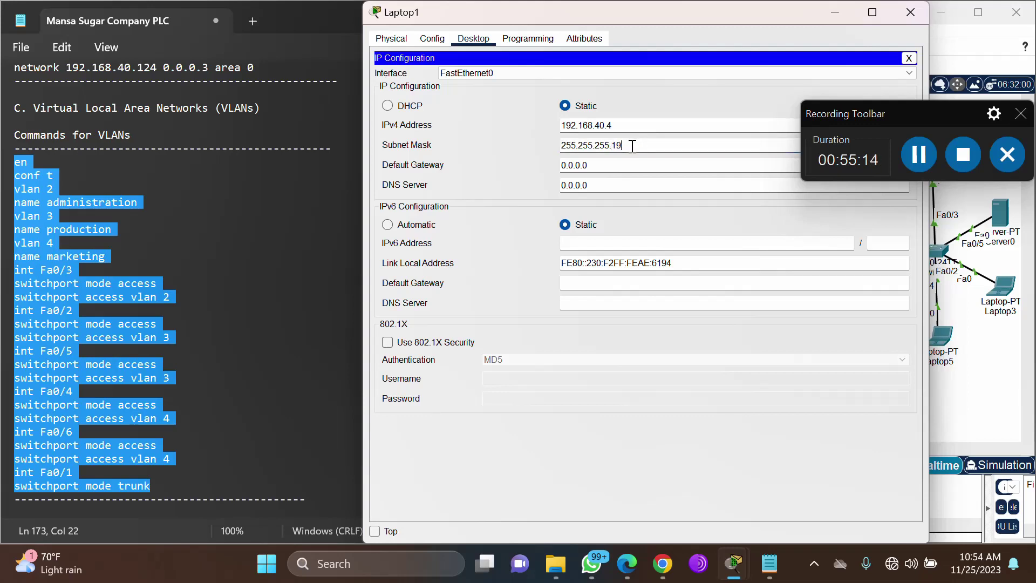
type("2")
key("Tab")
key("ctrl+v")
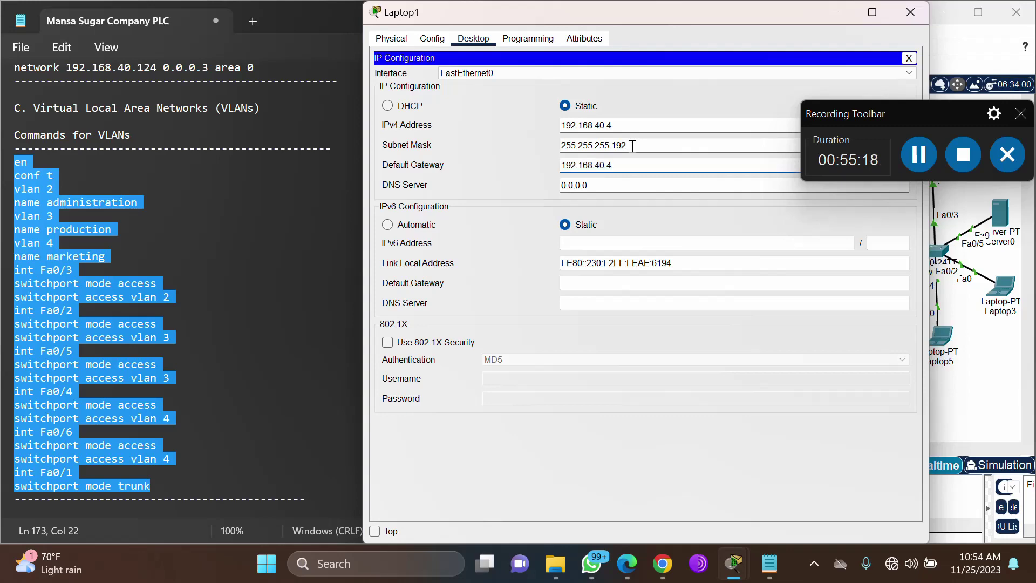
key("BackSpace")
type("1")
left_click(636, 113)
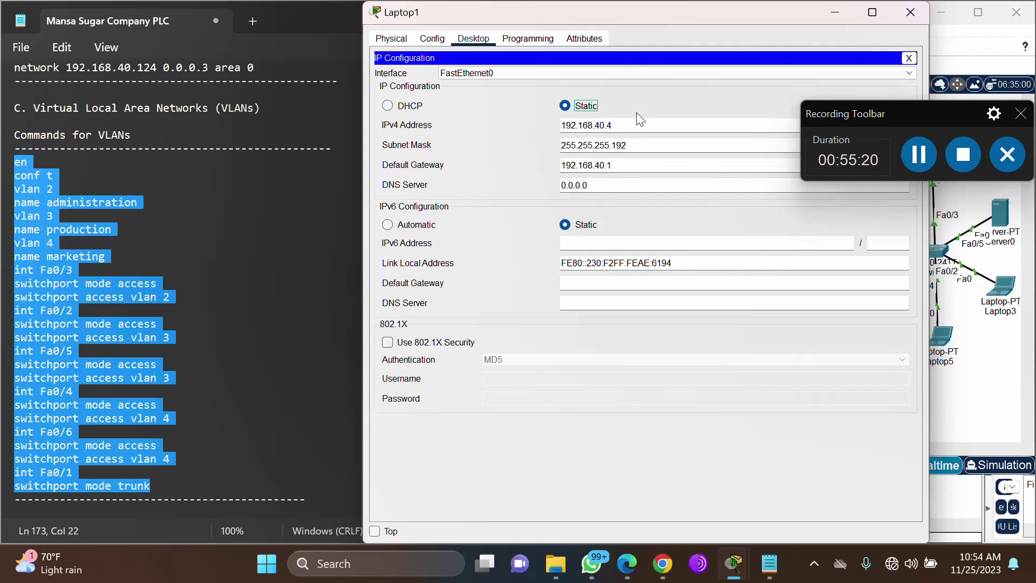
left_click(911, 9)
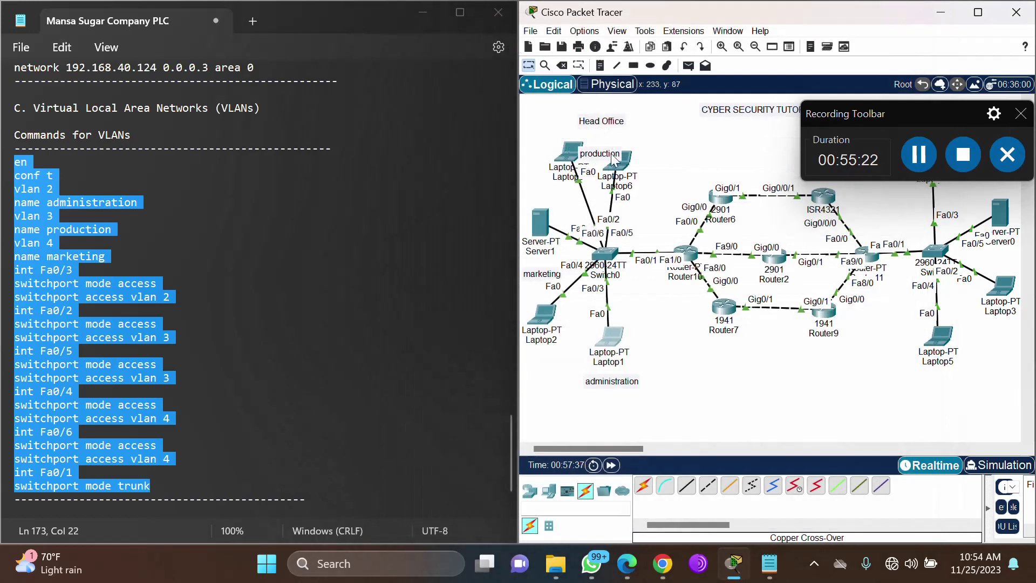
In Laptop0's command prompt, edit the last ping command to ping 192.168.40.4 and run it.
left_click(567, 155)
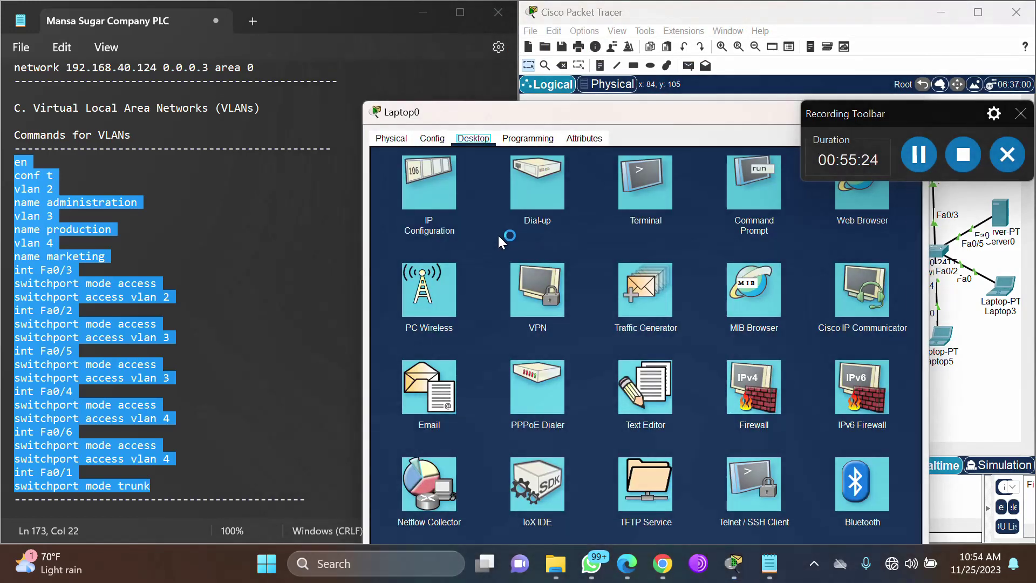
left_click_drag(560, 121, 463, 7)
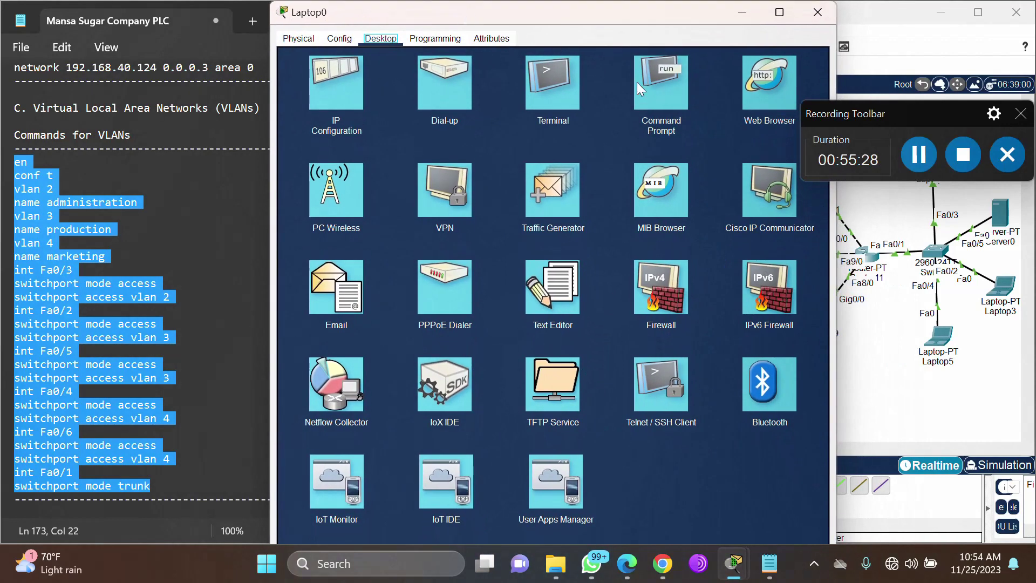
left_click(644, 85)
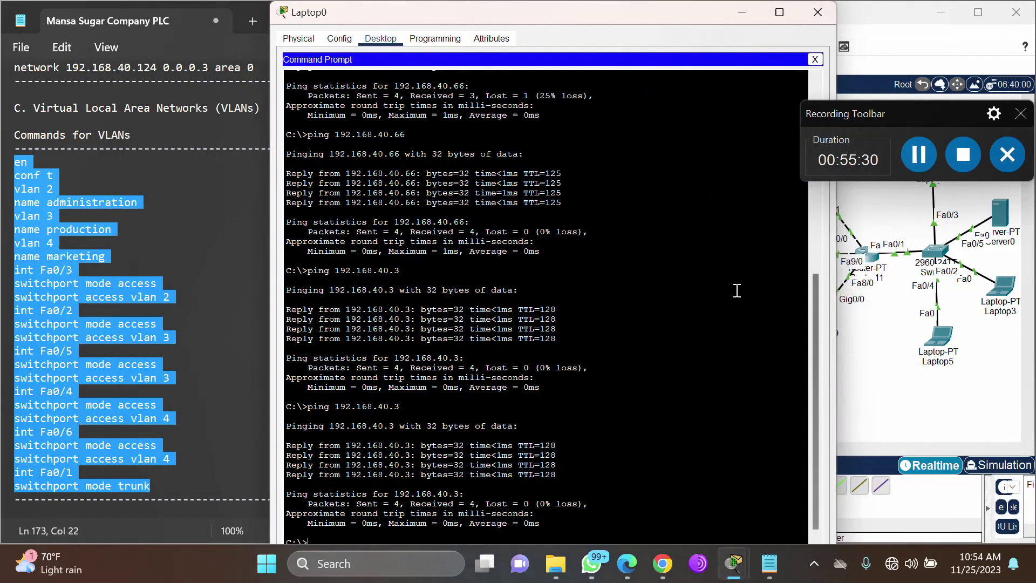
scroll(817, 349, "down", 1)
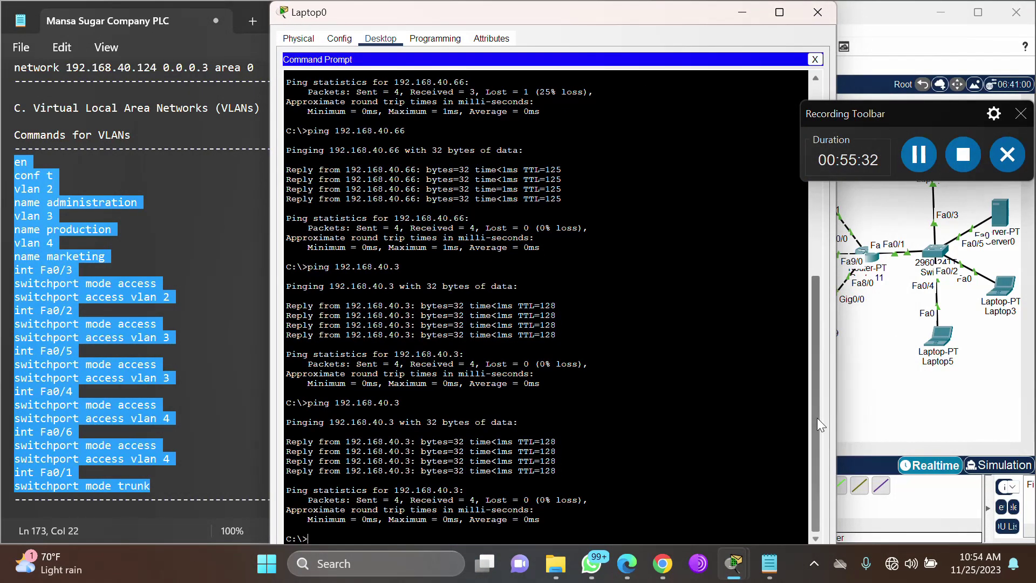
key("Up")
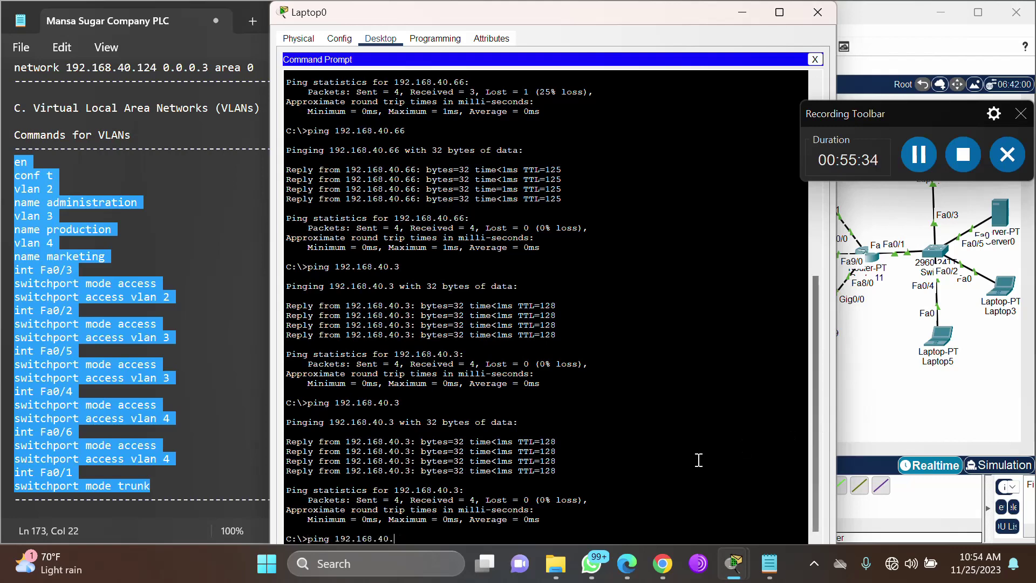
type("4")
key("Return")
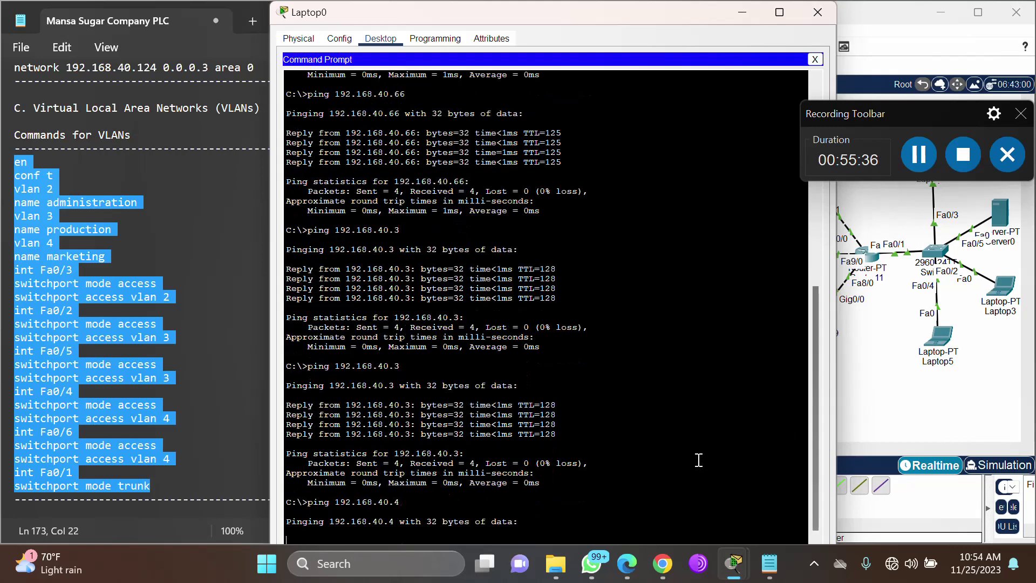
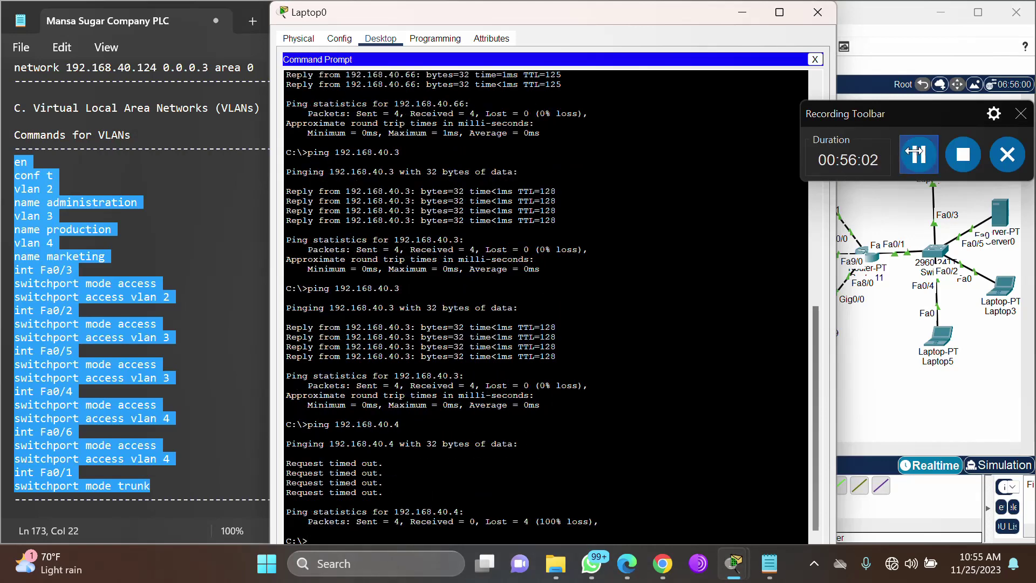
Highlight requirement C's paragraph in the tutorial PDF about the head office's three VLANs.
left_click(919, 154)
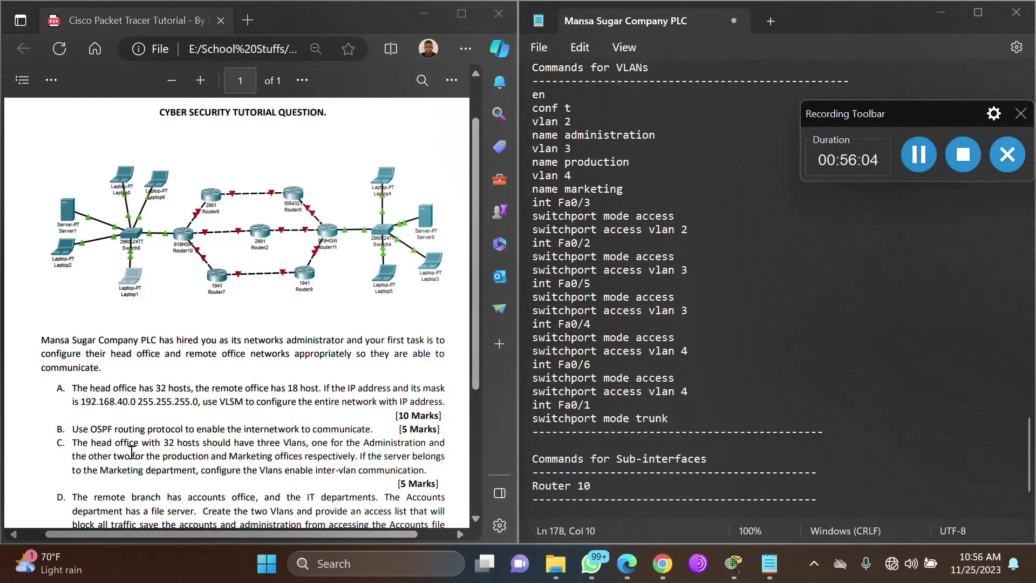
left_click_drag(72, 443, 430, 469)
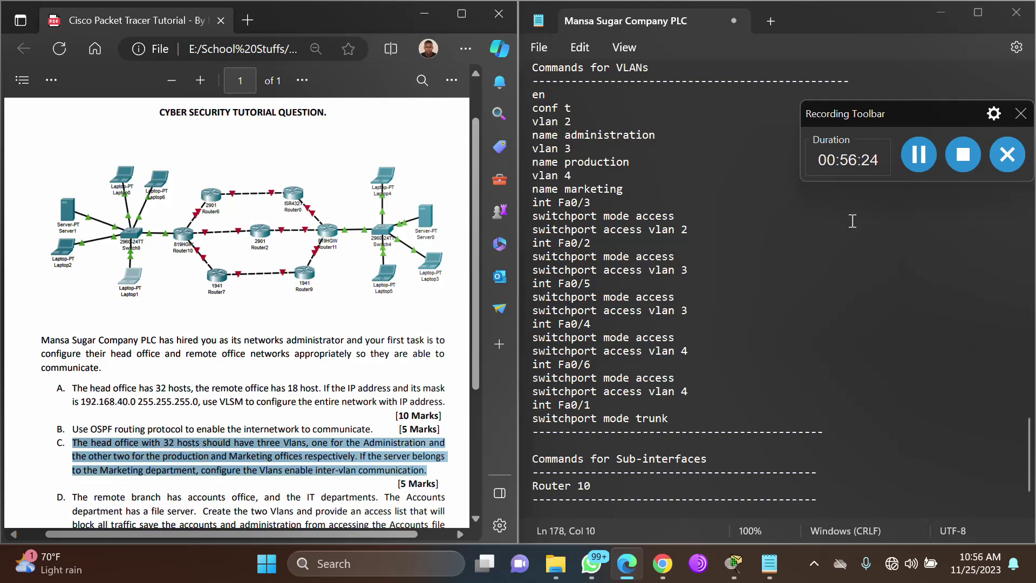
left_click(905, 159)
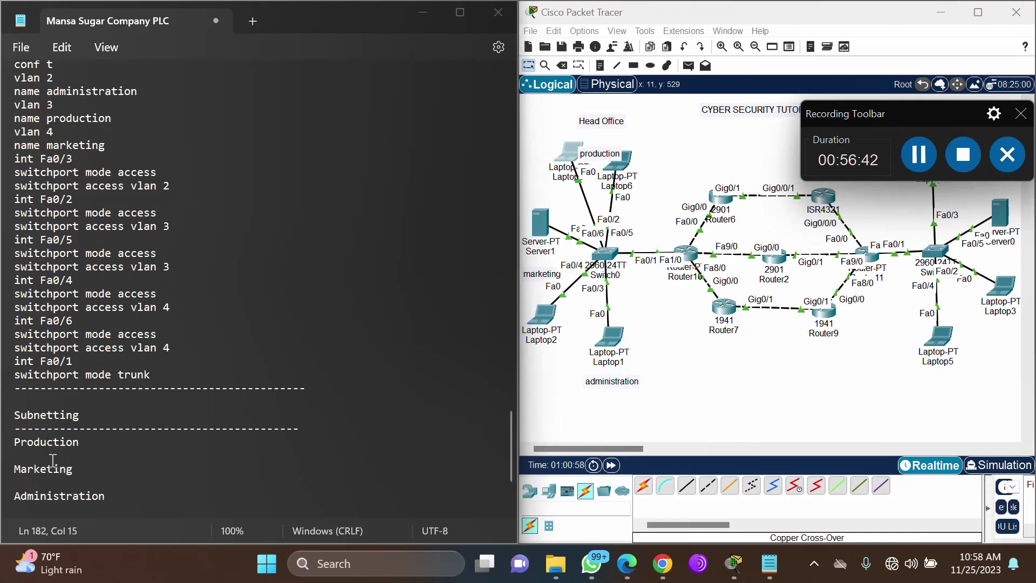
Bring the notes forward and highlight the Head Office subnet detail lines.
left_click(510, 426)
left_click_drag(509, 425, 504, 69)
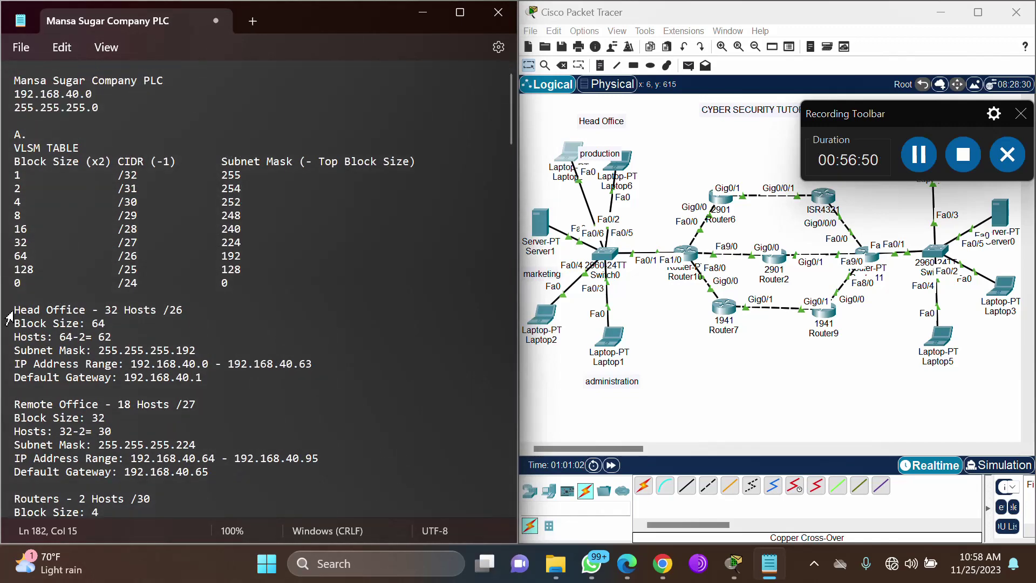
left_click_drag(14, 309, 227, 386)
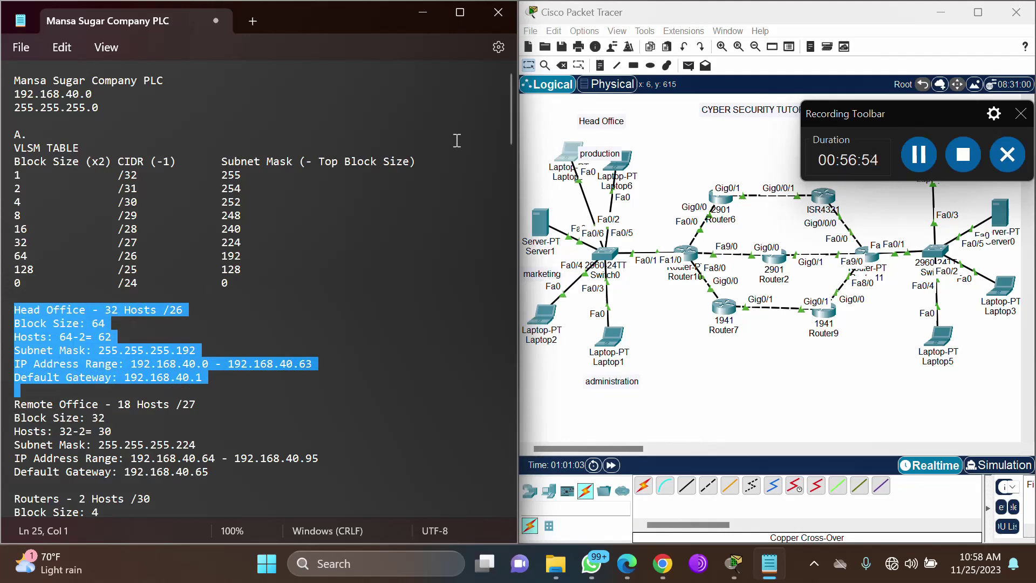
left_click_drag(509, 112, 541, 491)
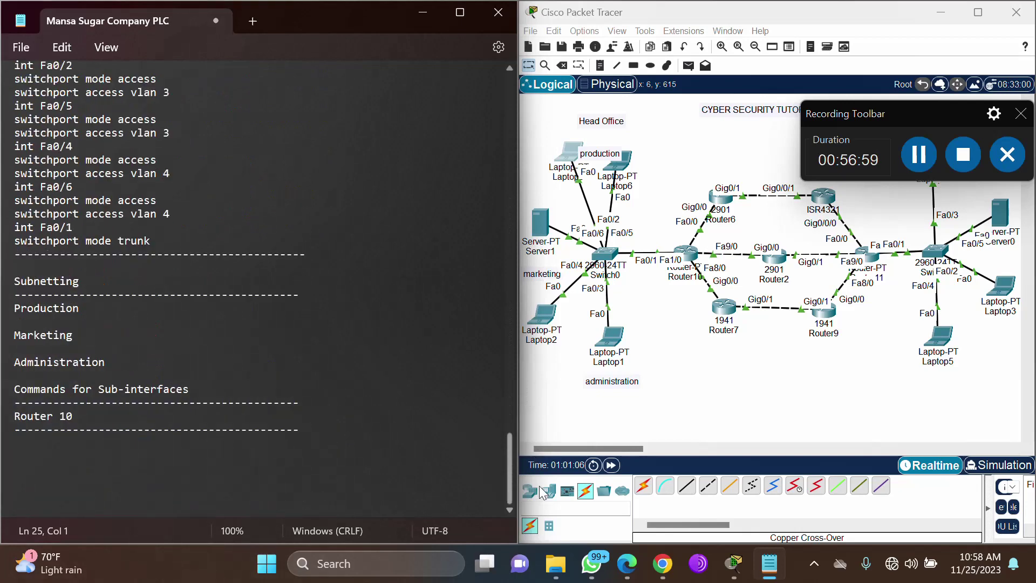
Append '- 12 Hosts' to Production and '- 10 Hosts' to Marketing and Administration.
left_click(99, 313)
type("-")
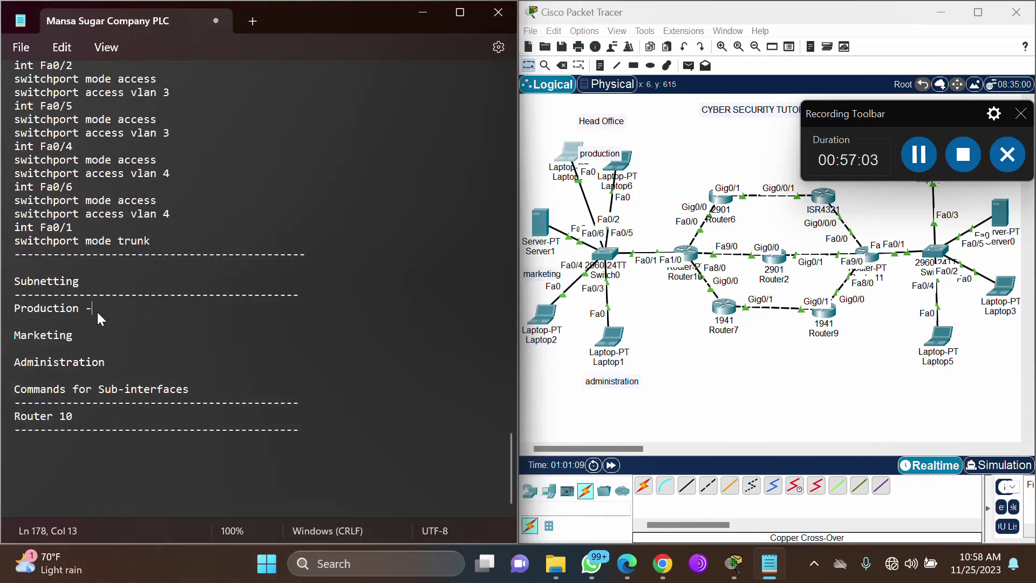
type(" 12 Hosts")
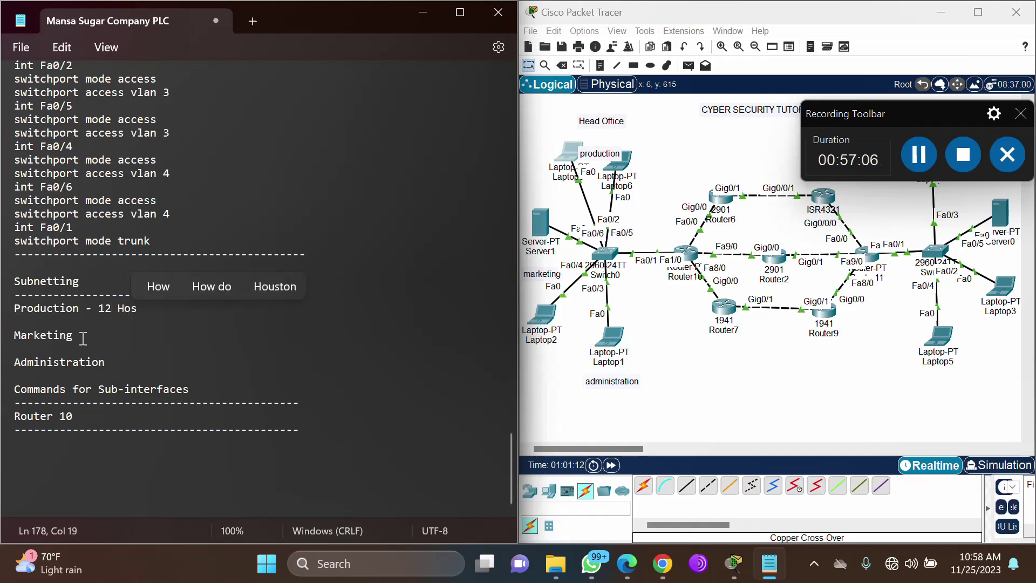
left_click(76, 339)
type("- ")
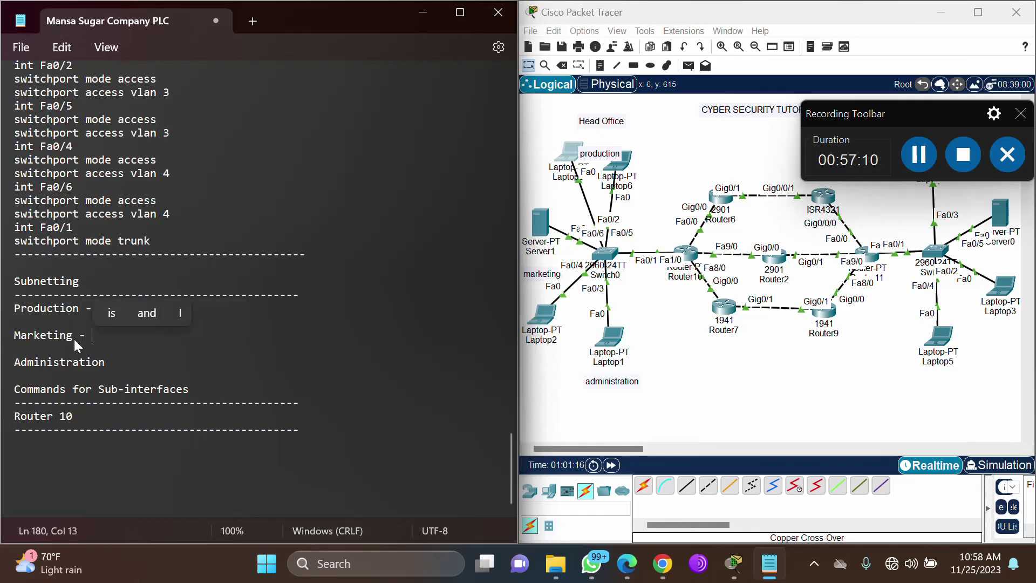
type("10 Hosts")
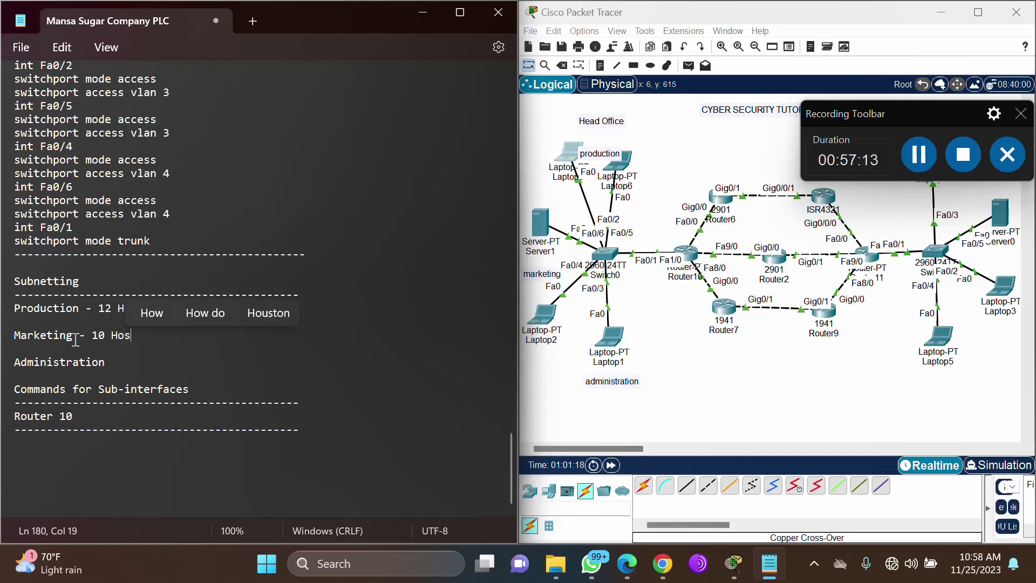
left_click(113, 364)
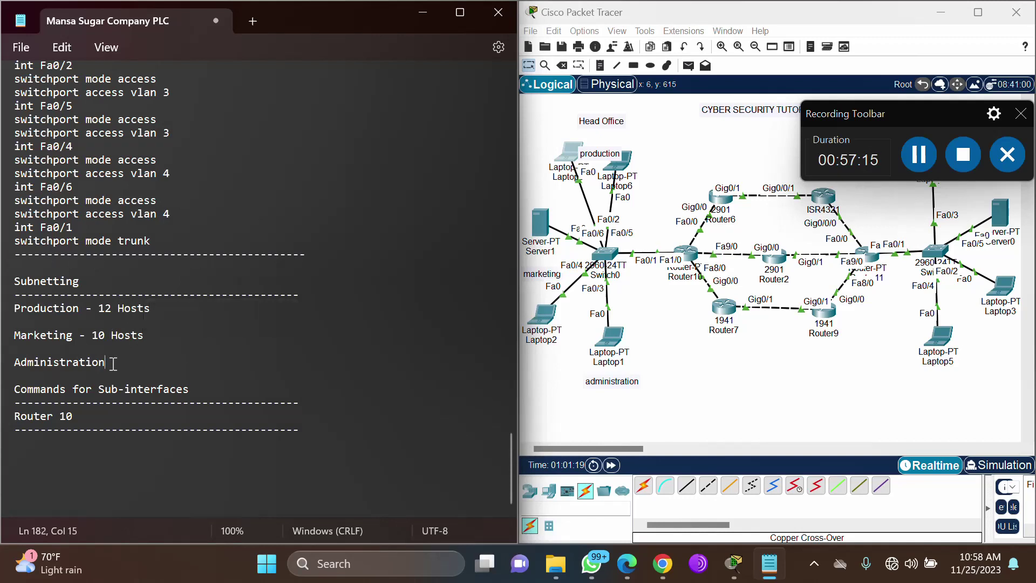
type("- ")
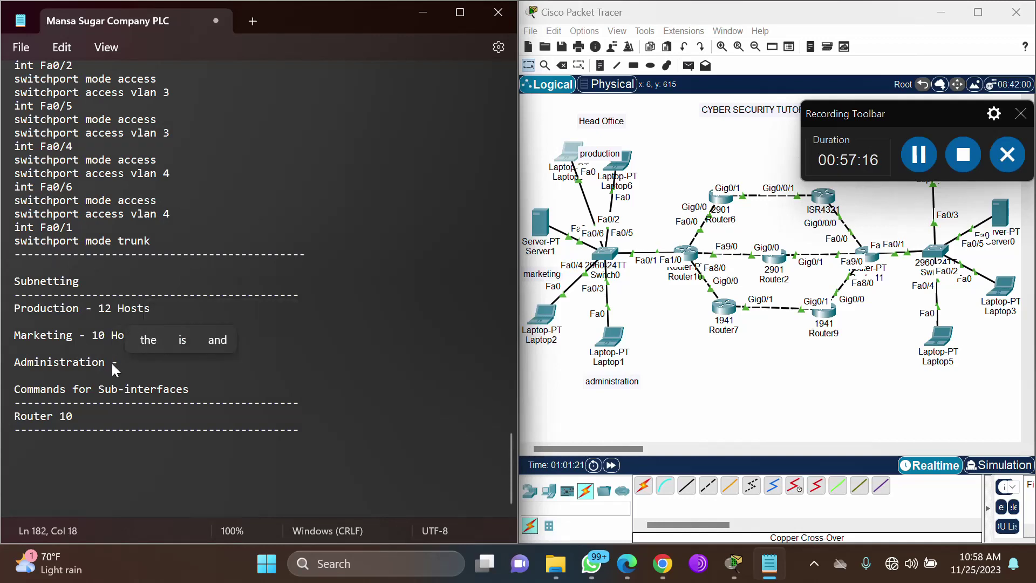
type("10 Ho")
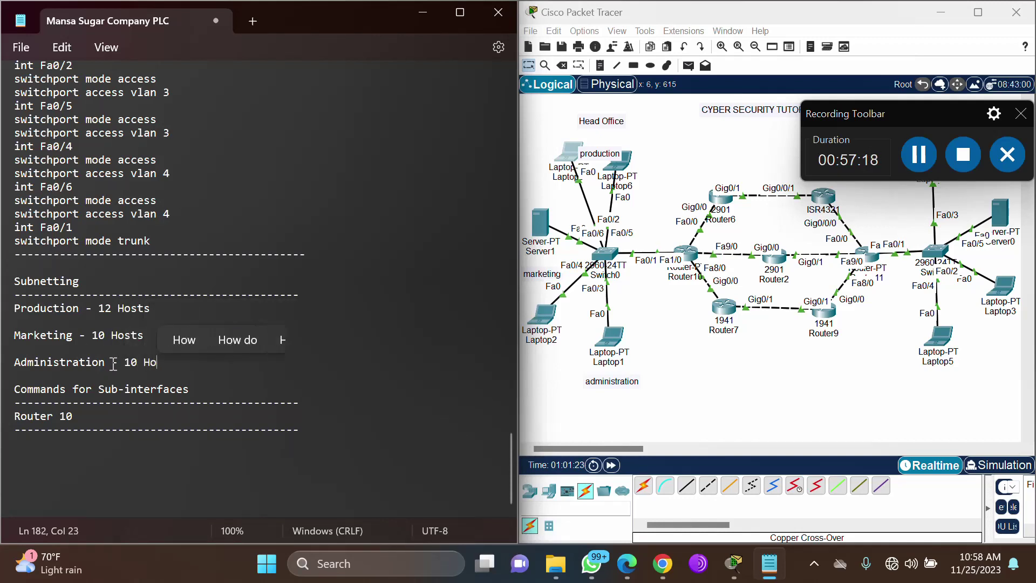
type("sts")
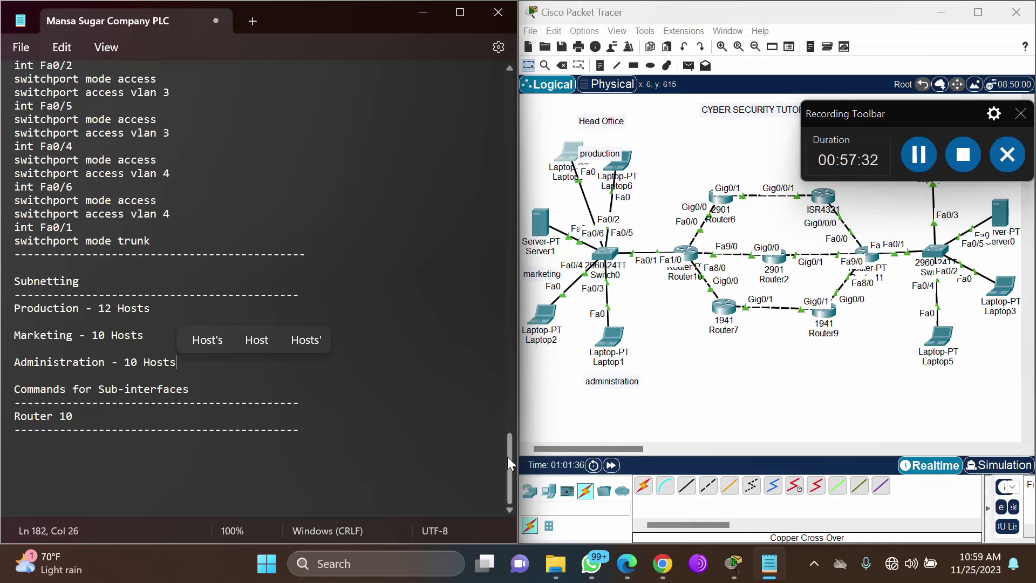
Copy the Head Office block size, hosts, mask, range and gateway lines below 'Production - 12 Hosts'.
left_click_drag(507, 456, 520, 83)
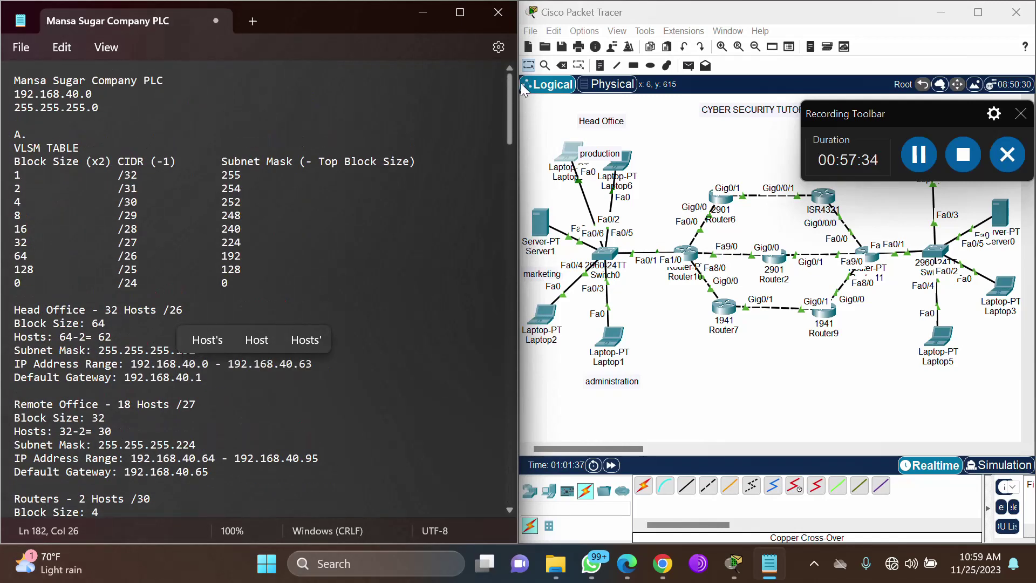
left_click(242, 306)
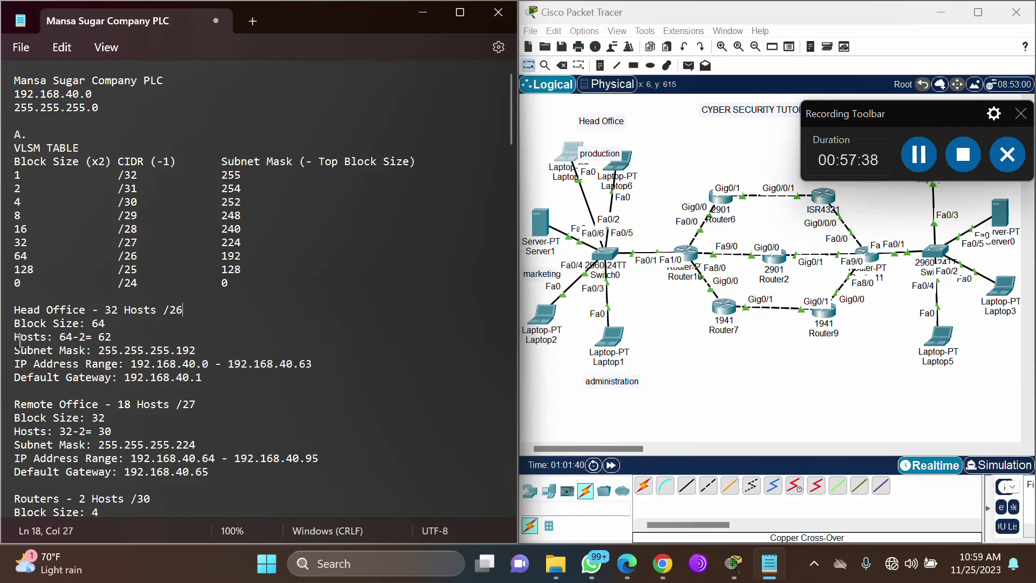
left_click_drag(16, 323, 228, 379)
key("ctrl+c")
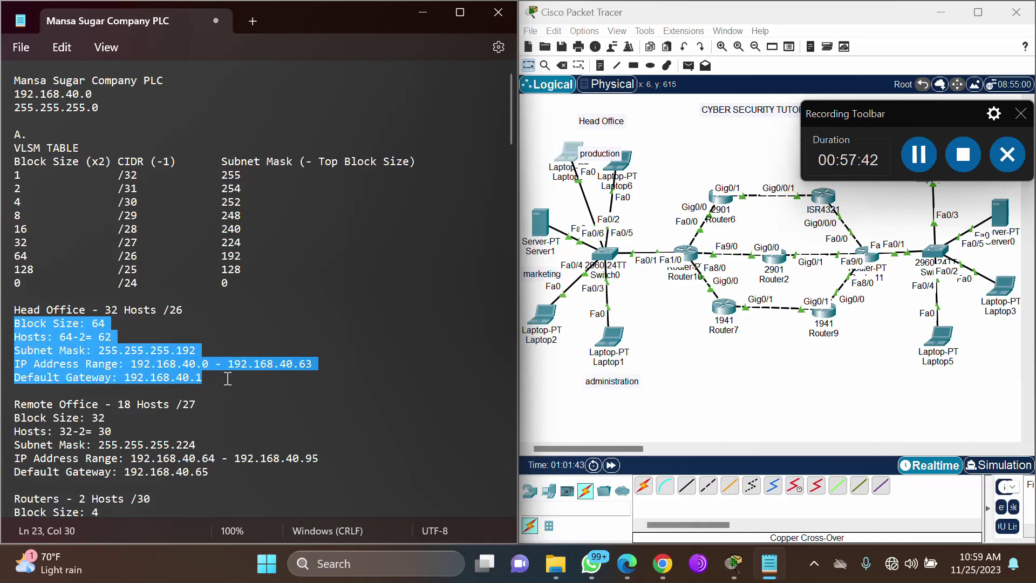
left_click_drag(510, 121, 548, 504)
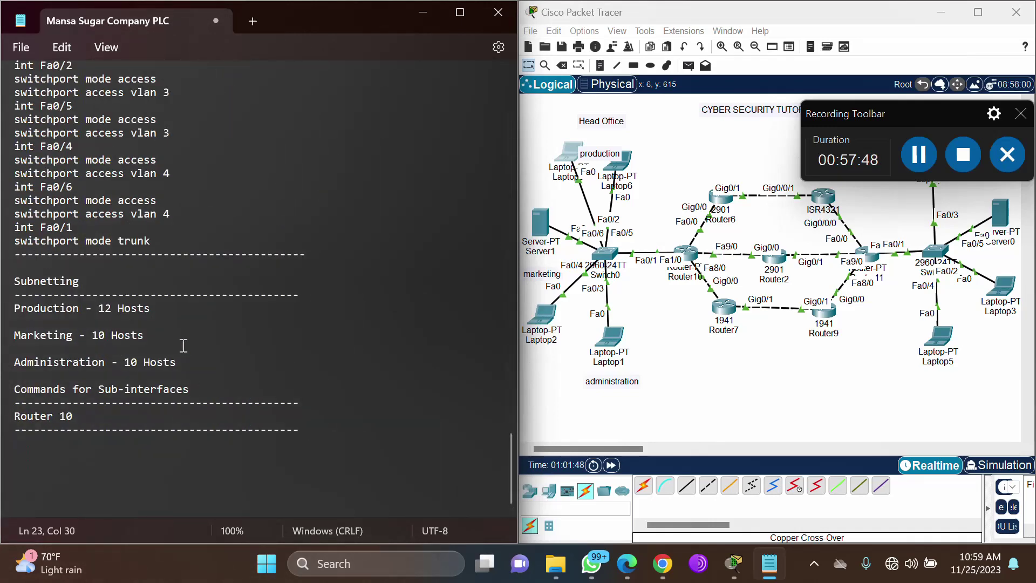
left_click(155, 305)
key("Return")
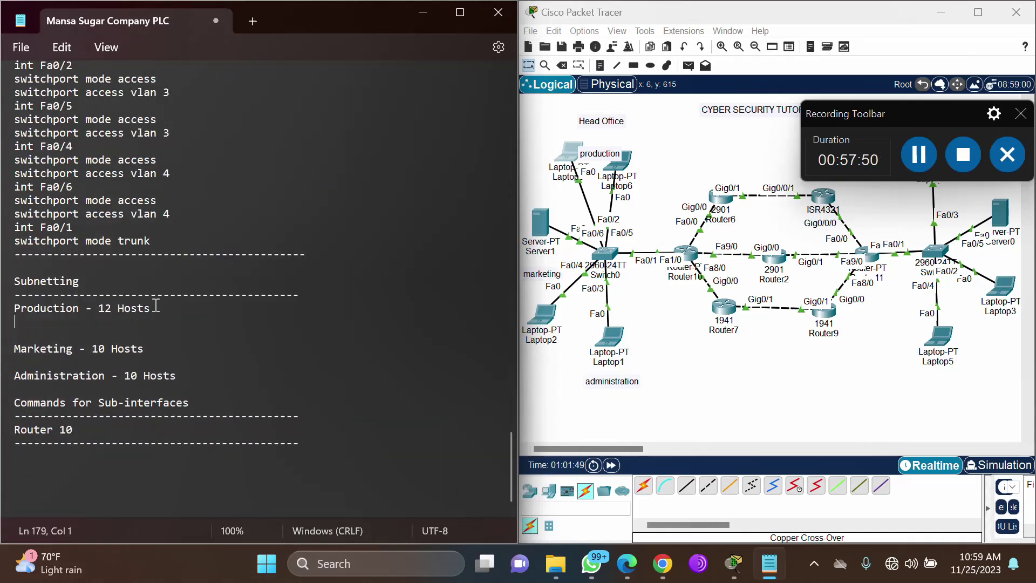
key("ctrl+v")
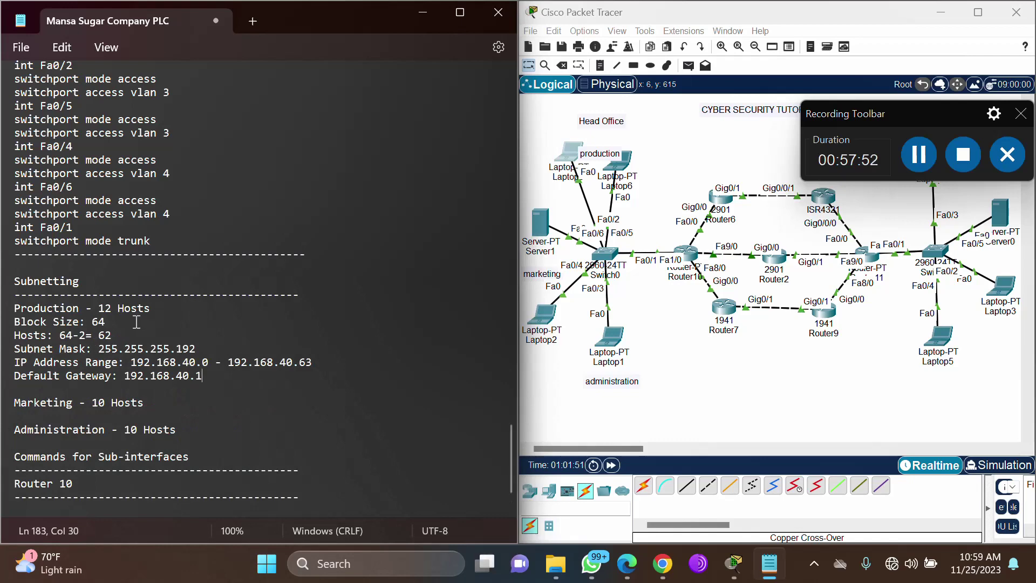
Change the Production block size from 64 to 16 and the mask to 255.255.255.240.
left_click_drag(510, 445, 533, 66)
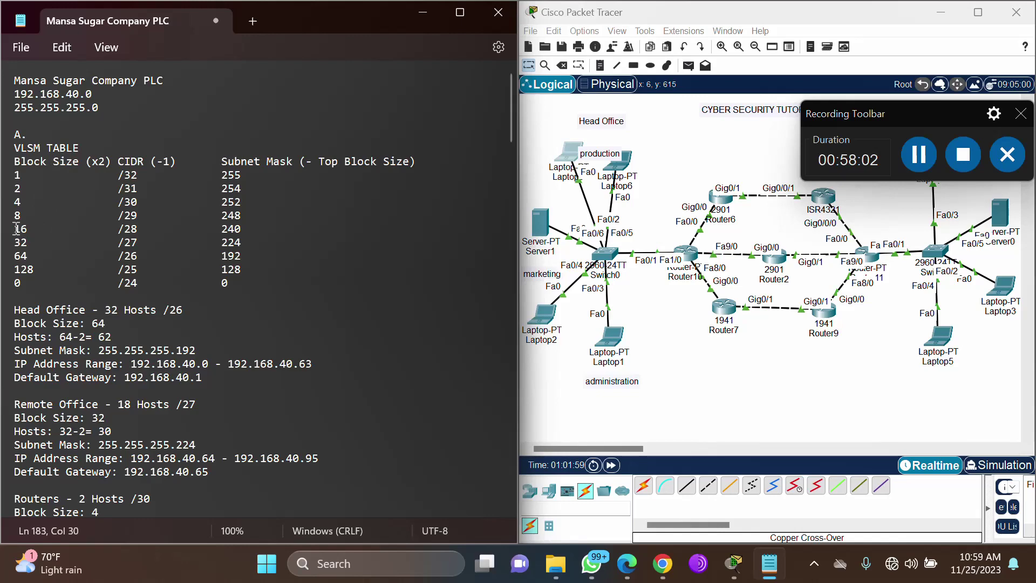
left_click_drag(16, 228, 243, 230)
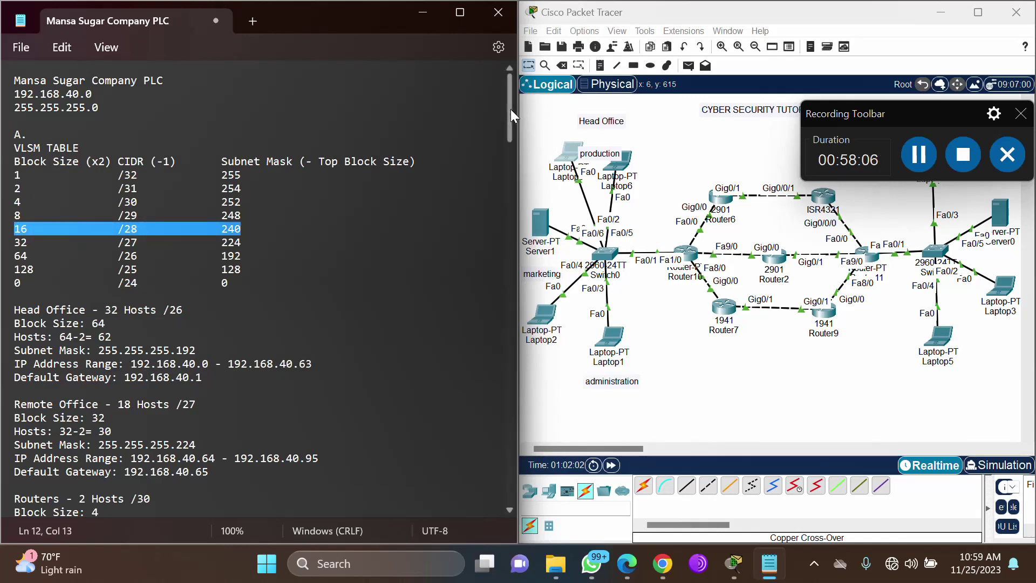
left_click_drag(510, 109, 565, 481)
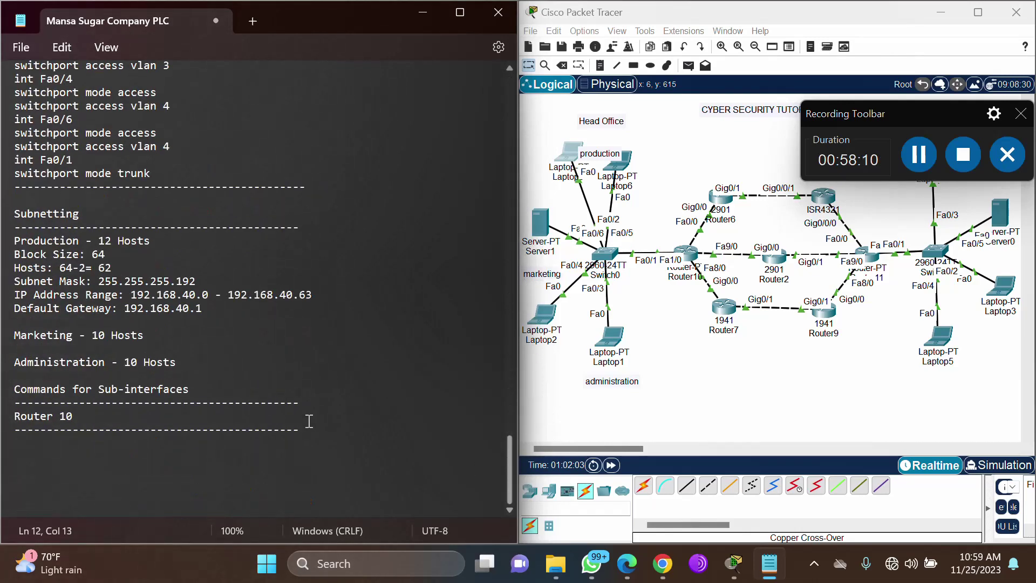
left_click(110, 255)
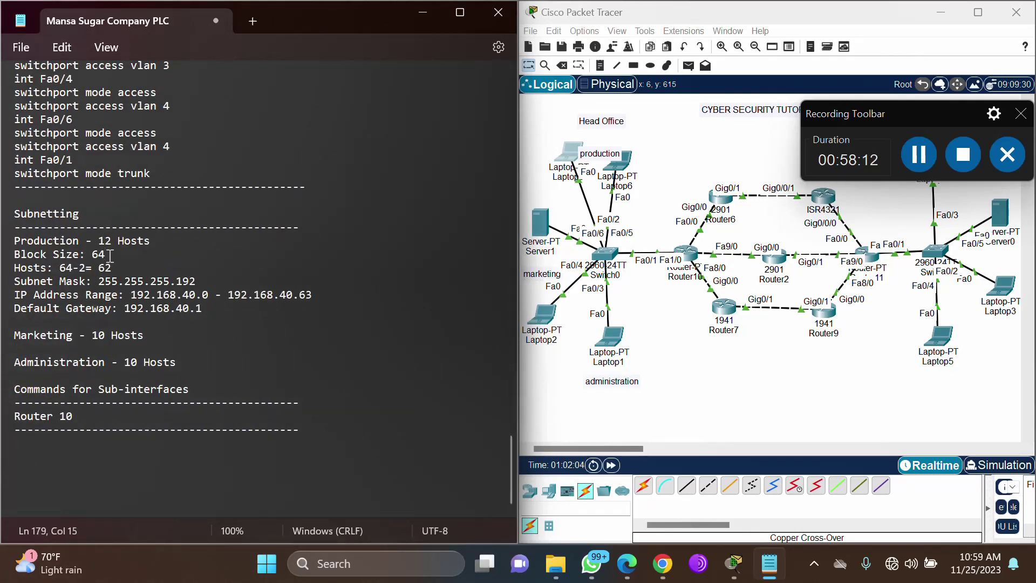
key("BackSpace")
key("BackSpace")
type("16")
left_click_drag(177, 281, 223, 282)
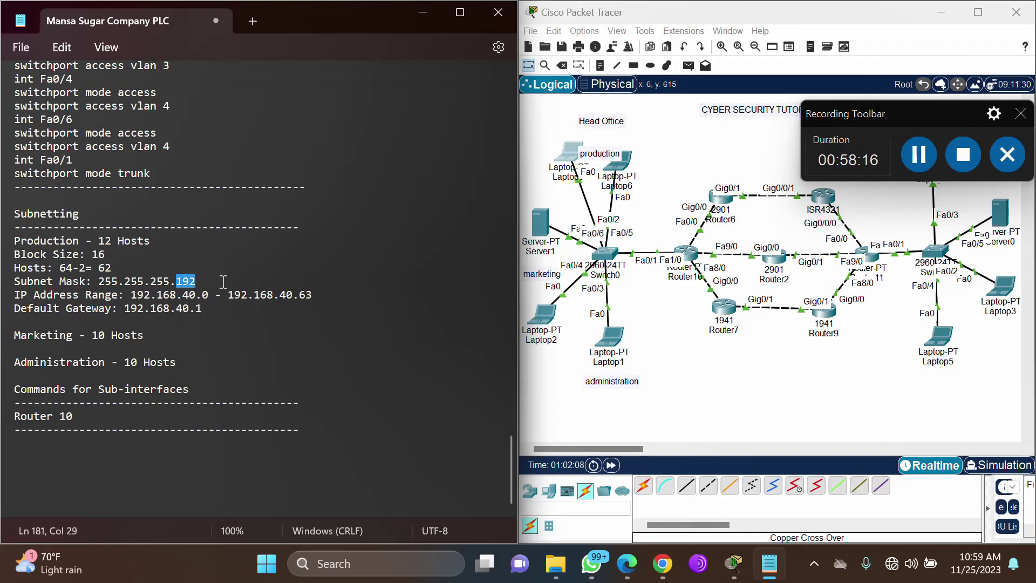
type("240")
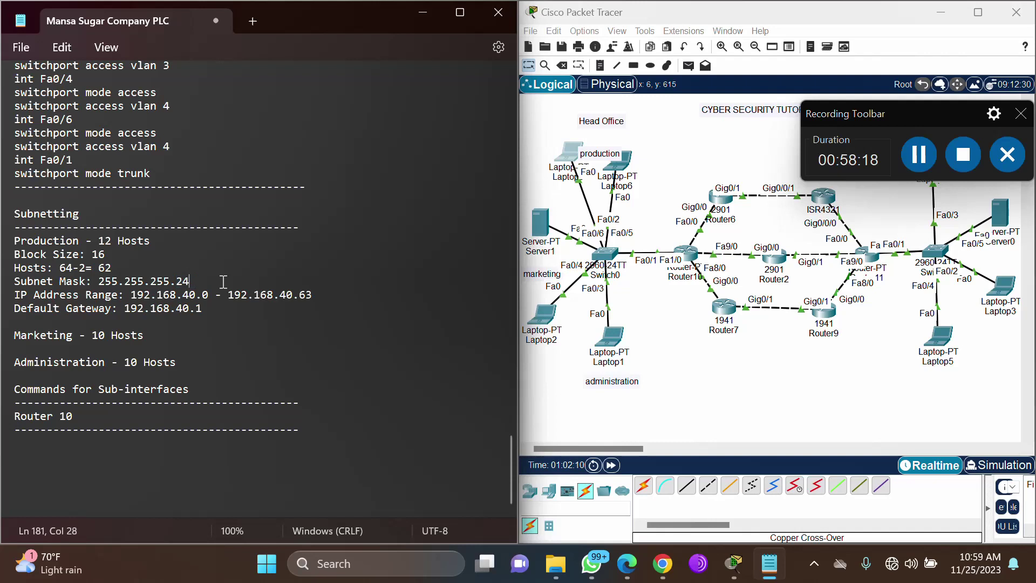
Change Production's hosts from 64 to 16 (14 usable) and end the range at .15.
left_click(62, 268)
left_click_drag(62, 268, 76, 268)
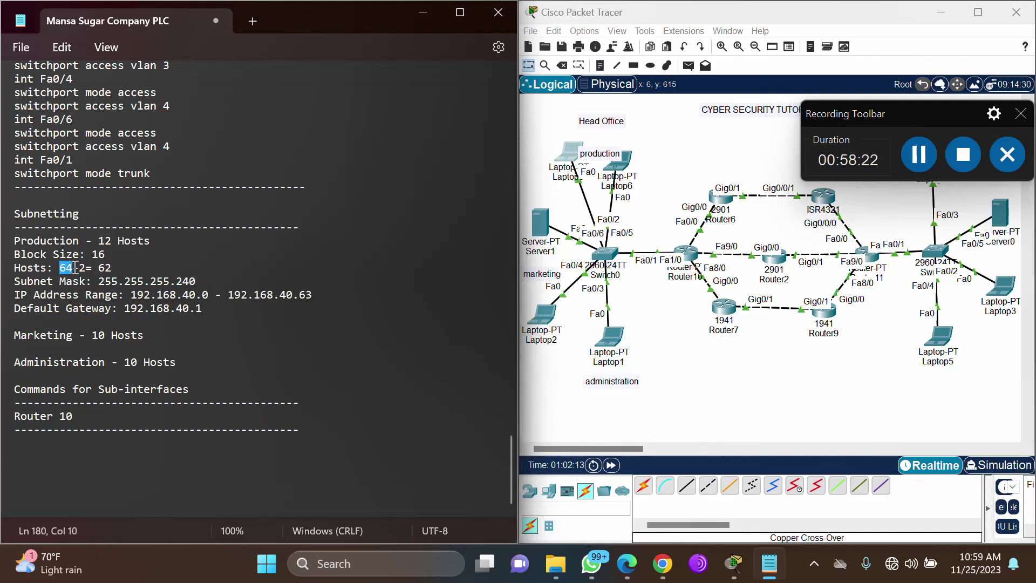
type("16")
left_click_drag(97, 257, 143, 266)
type("14")
left_click_drag(298, 295, 313, 295)
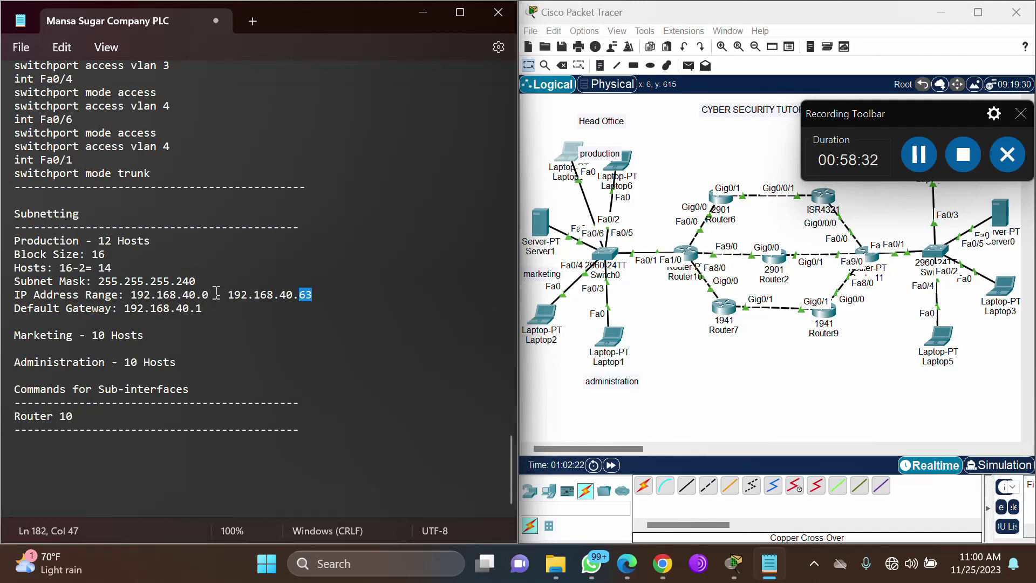
type("15")
Complete the heading as 'Production - 12 Hosts /28' from the VLSM table's 16-block row.
left_click(153, 243)
type("/")
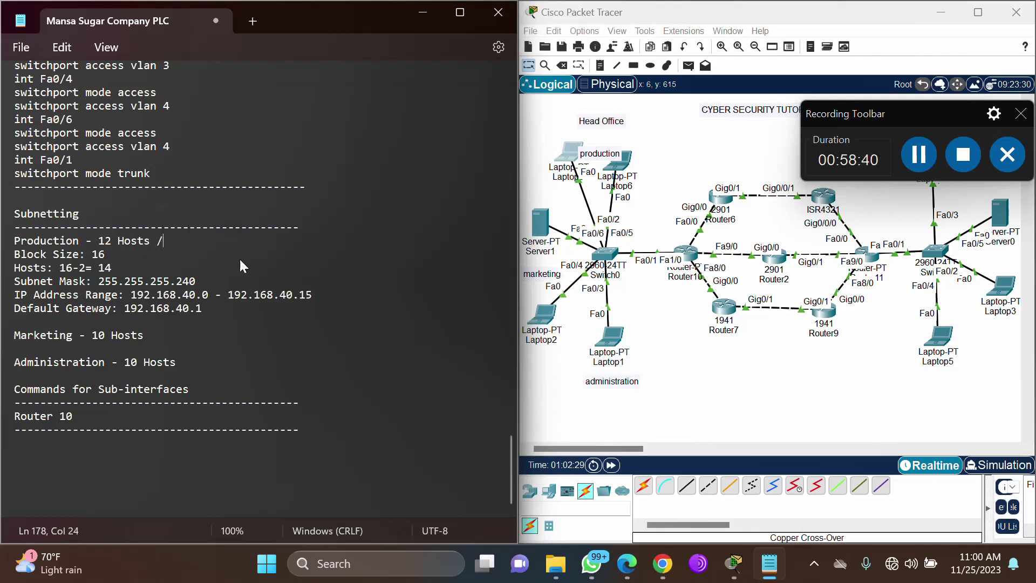
left_click_drag(509, 438, 510, 48)
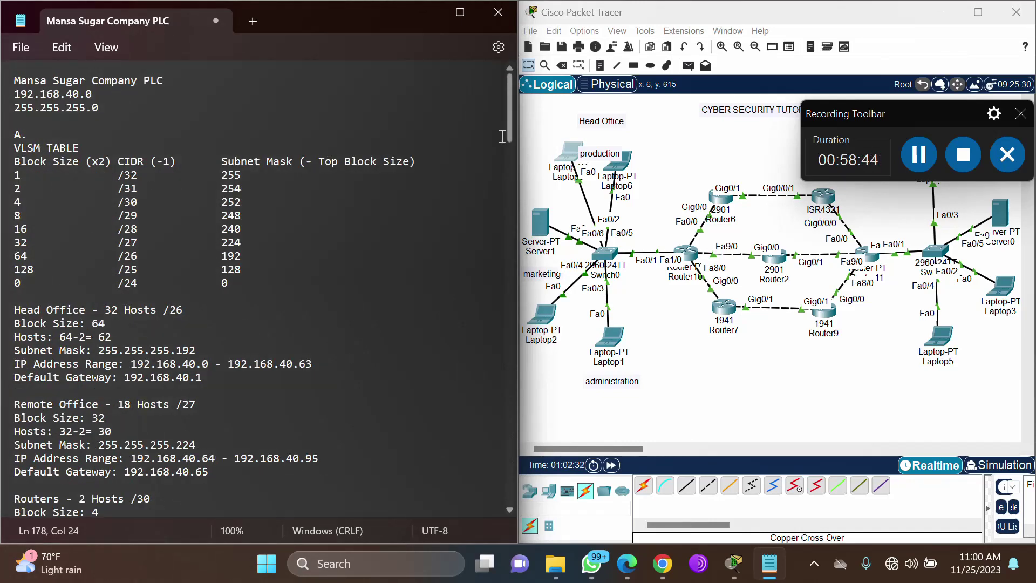
triple_click(17, 232)
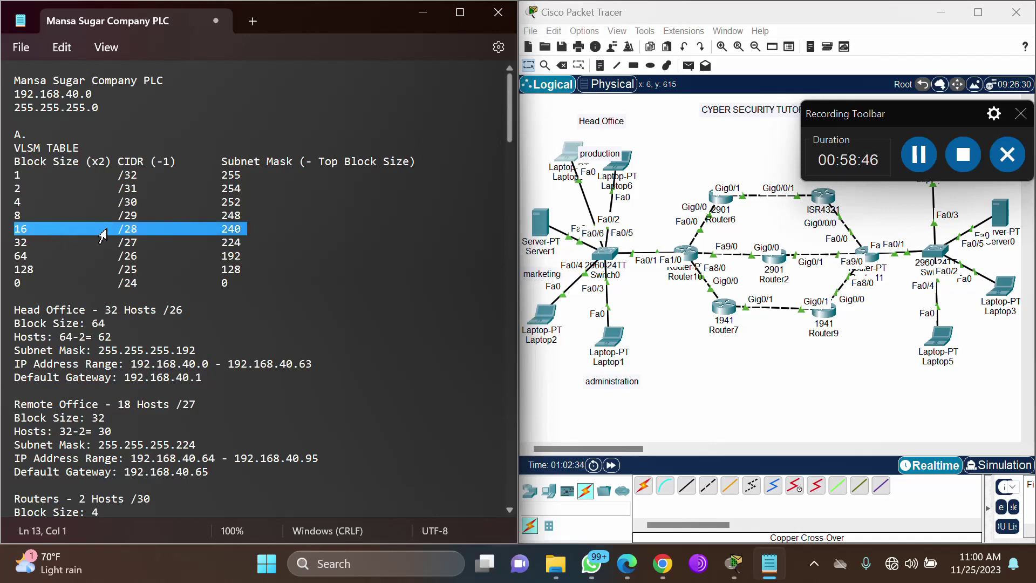
left_click_drag(507, 113, 501, 446)
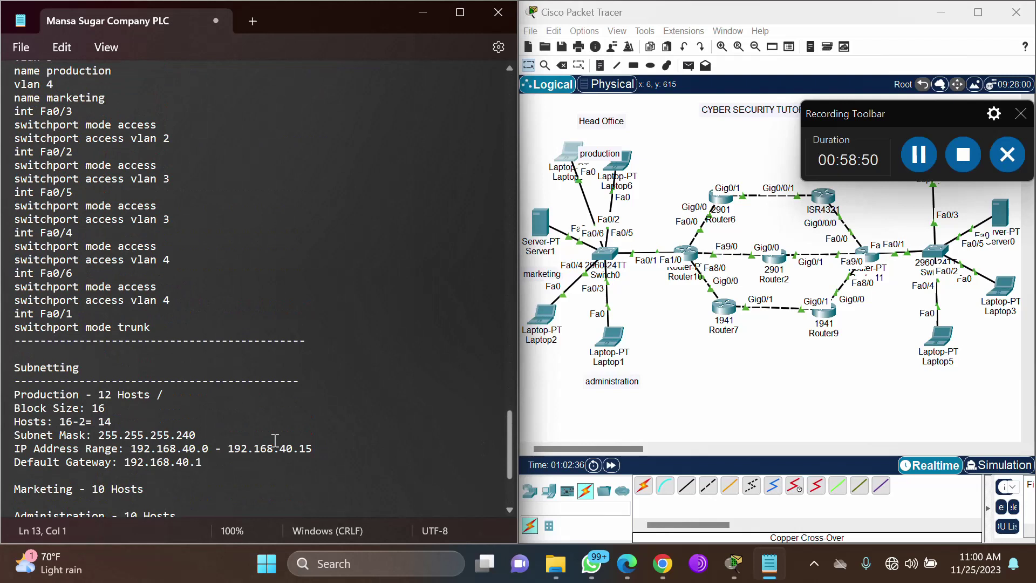
left_click(177, 397)
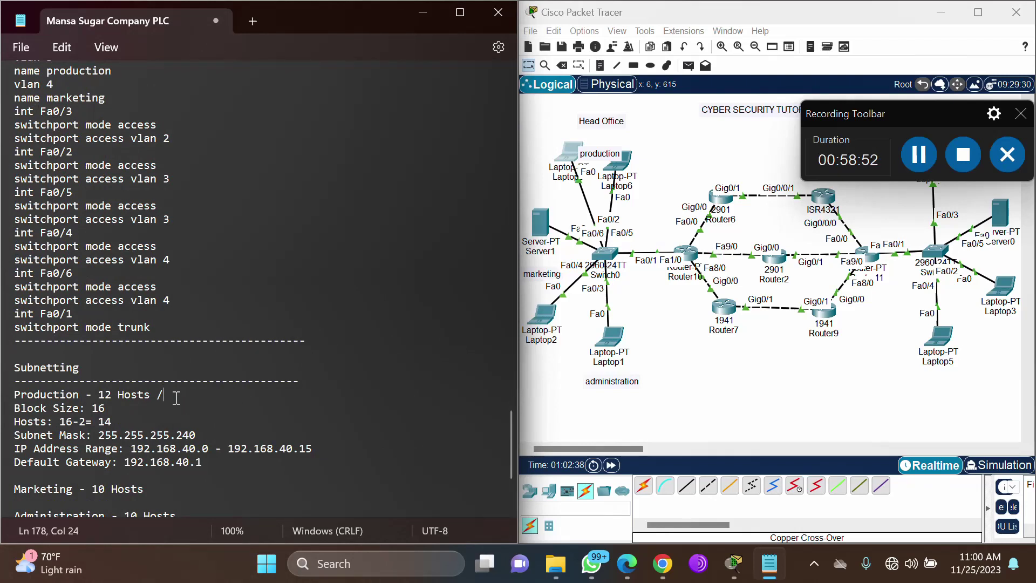
type("28")
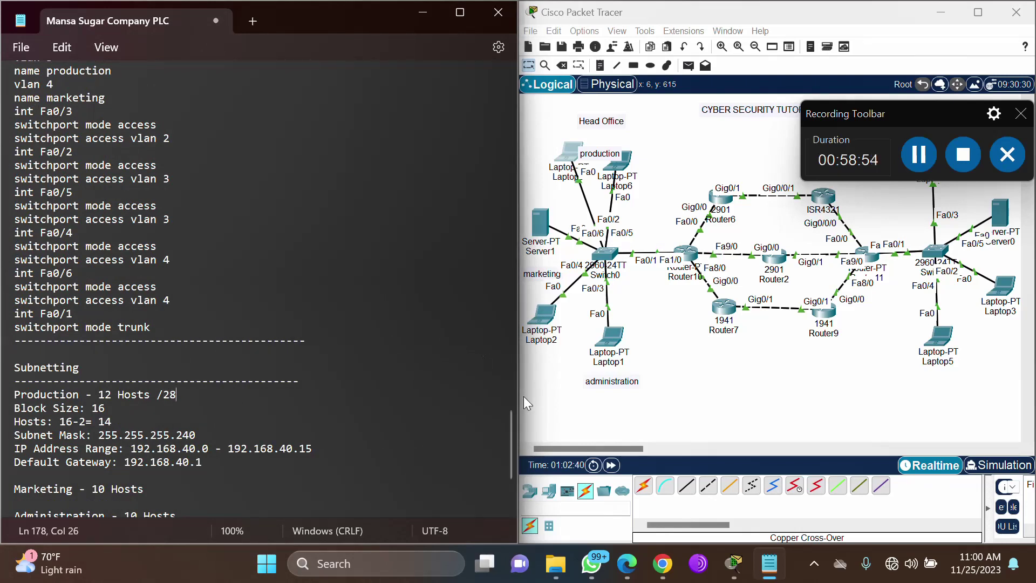
left_click_drag(510, 416, 510, 442)
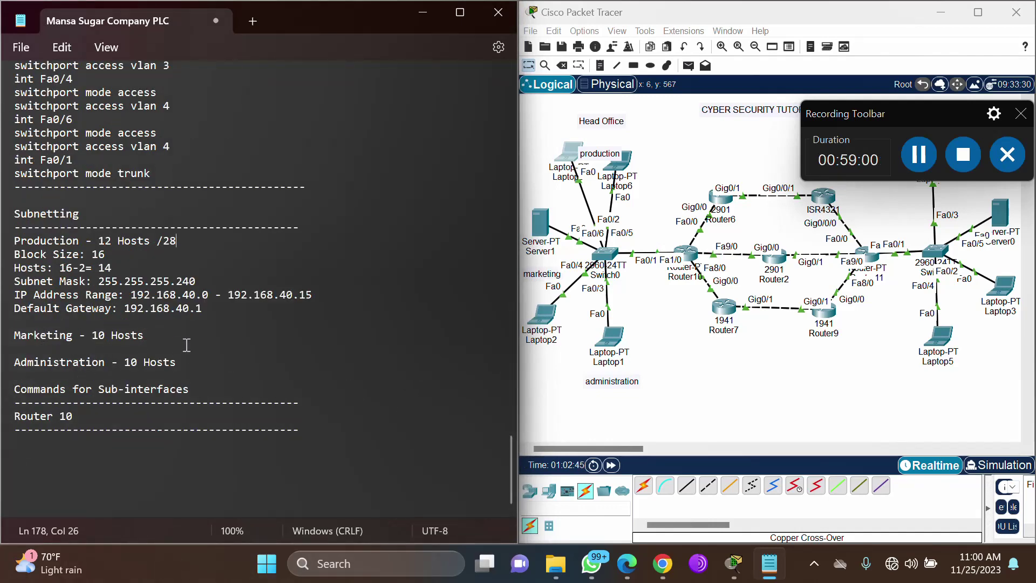
Pause the recording while the Marketing and Administration /28 details are filled in.
left_click(918, 156)
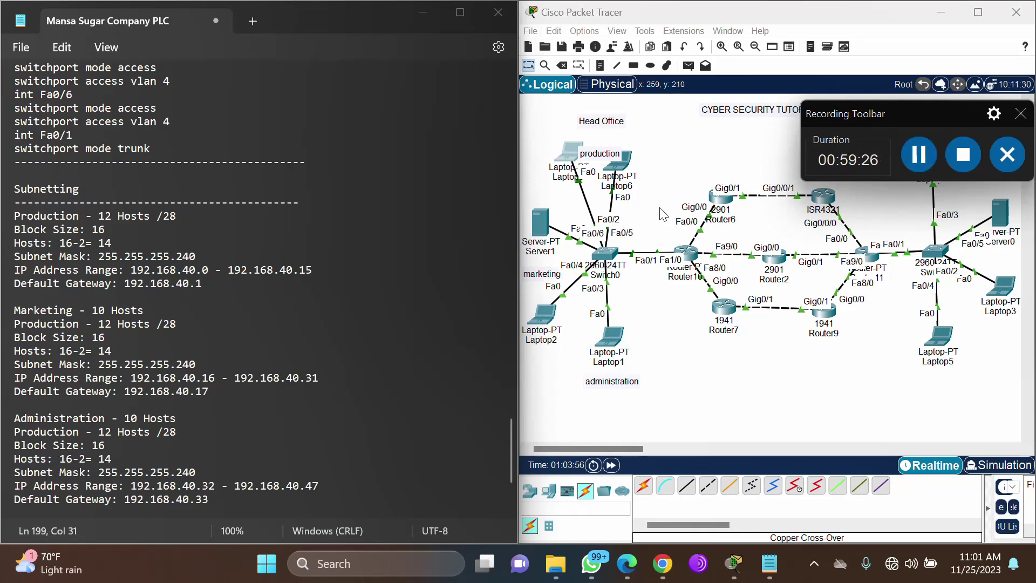
Add a Devices: heading under Production with a Laptop0: line holding the gateway address.
left_click(215, 286)
key("Return")
type("Dev")
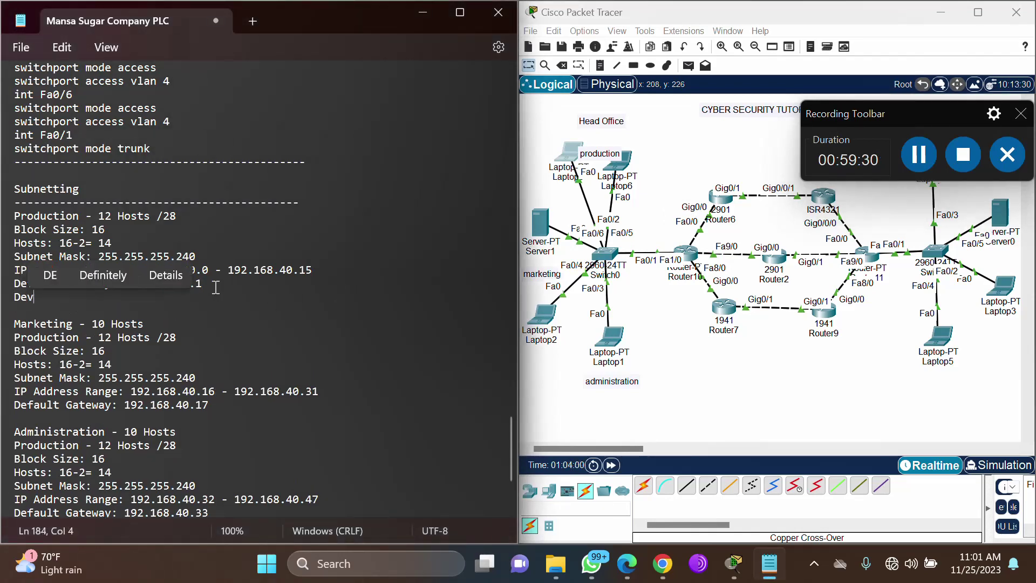
type("ices:")
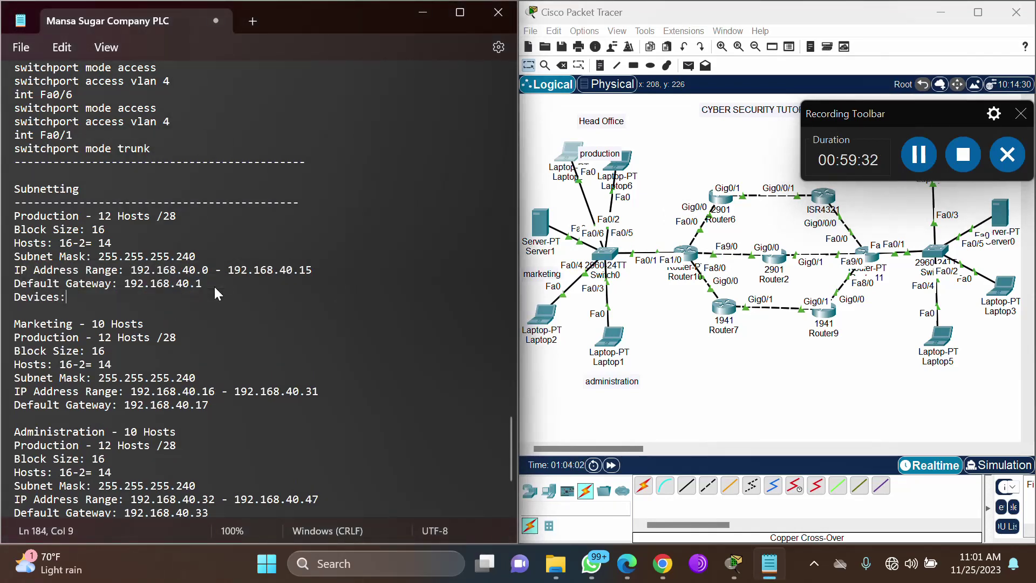
key("Return")
type("Lapto")
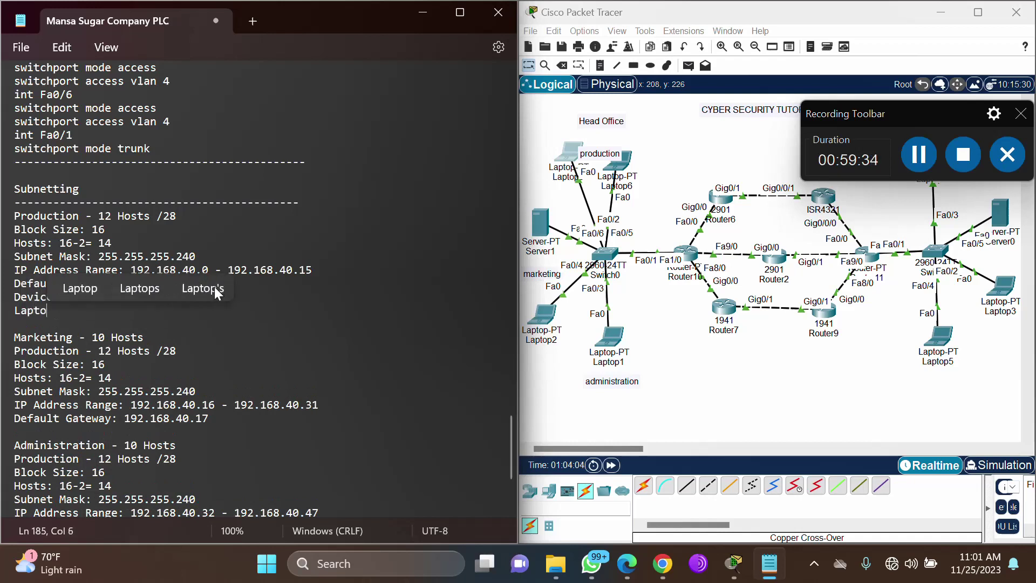
type("p0:")
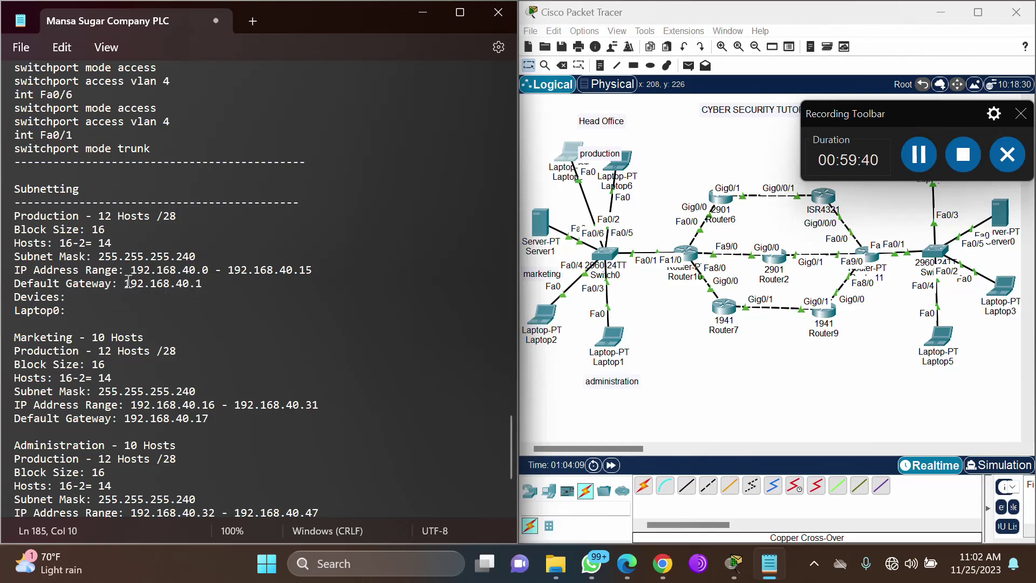
left_click_drag(126, 282, 223, 282)
key("ctrl+c")
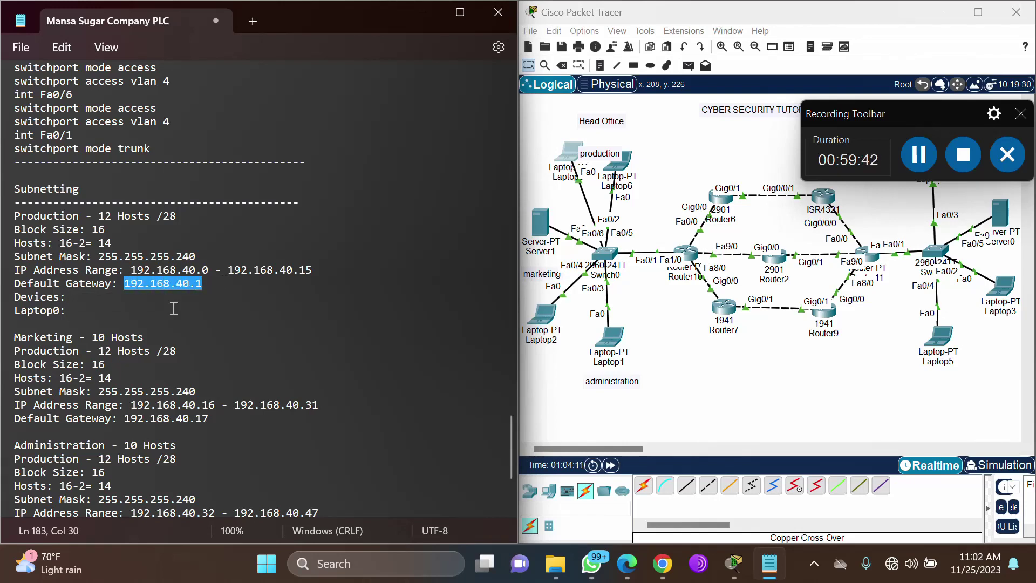
left_click(94, 320)
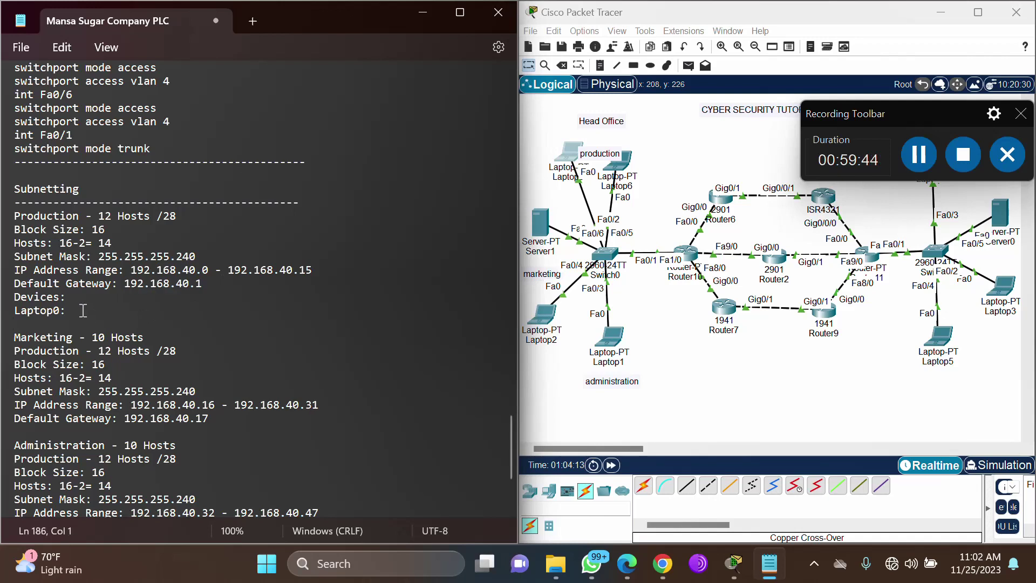
key("ctrl+v")
Duplicate the Laptop0 entry onto a new line below it.
key("Return")
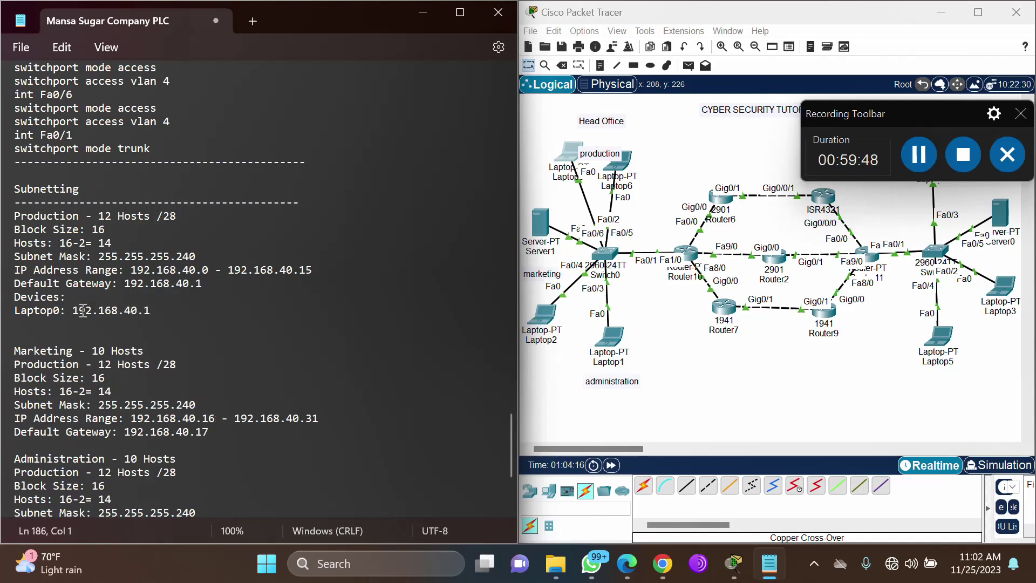
type("la")
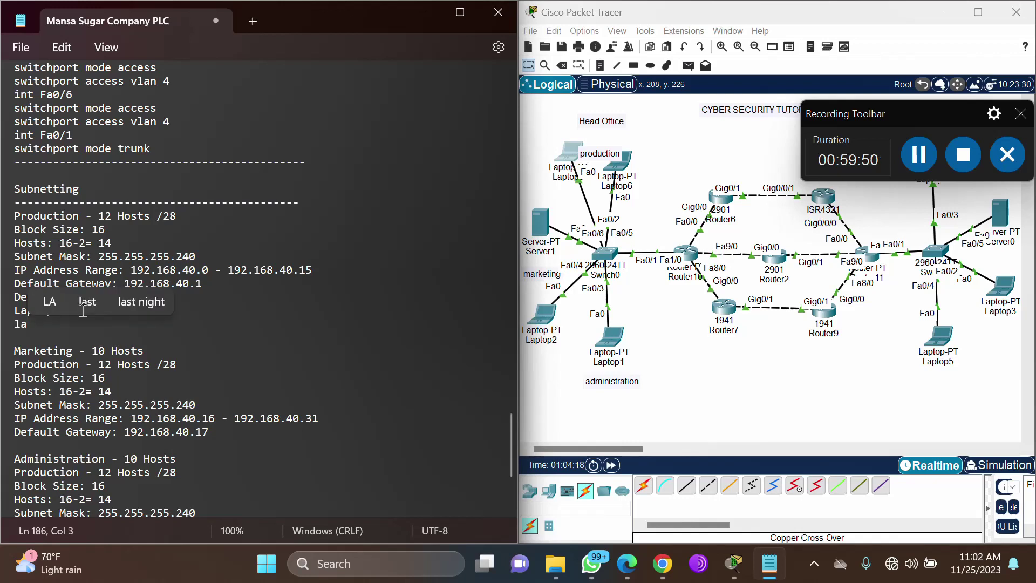
key("BackSpace")
key("BackSpace")
triple_click(48, 312)
key("ctrl+c")
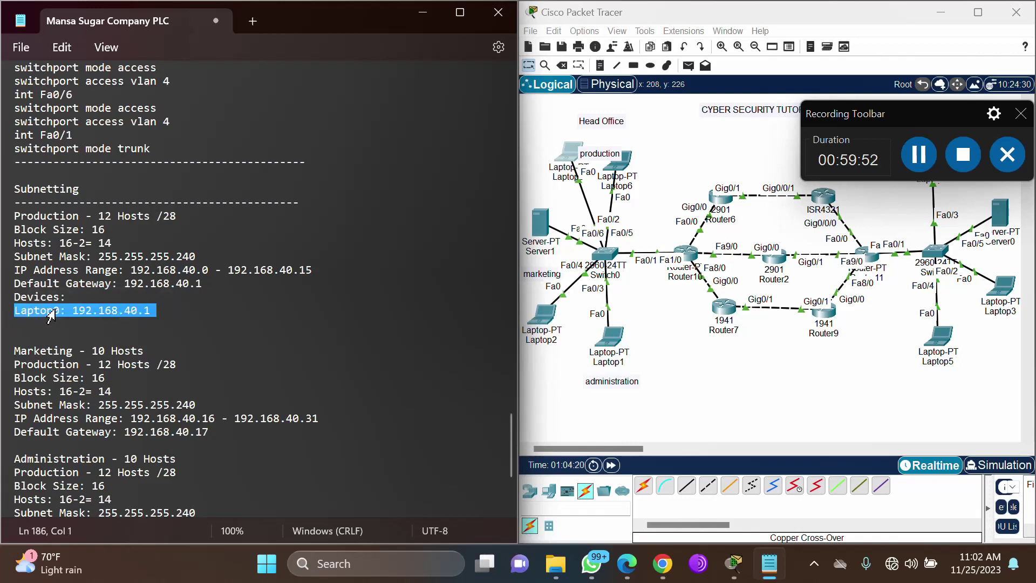
left_click(169, 313)
key("Return")
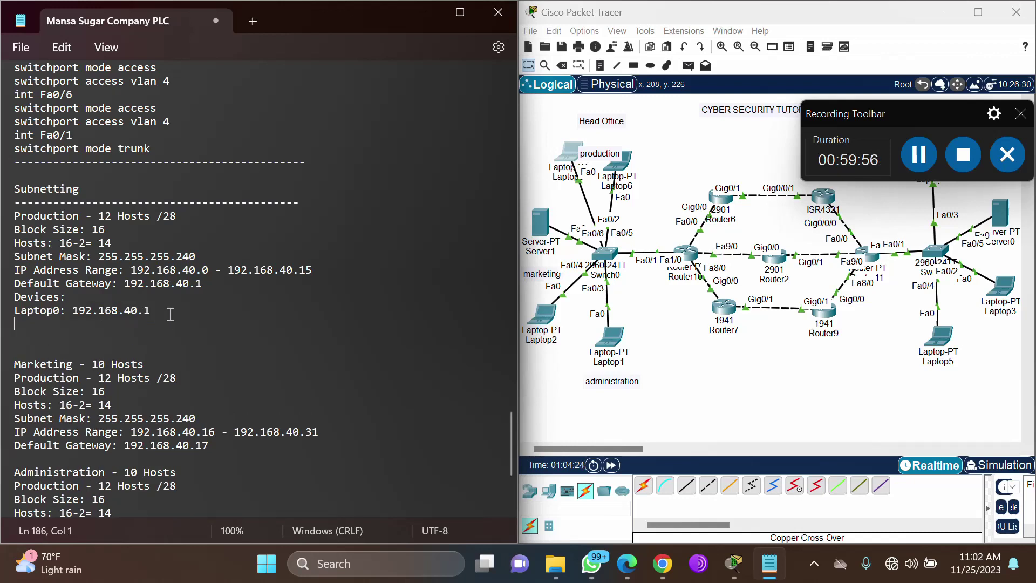
key("ctrl+v")
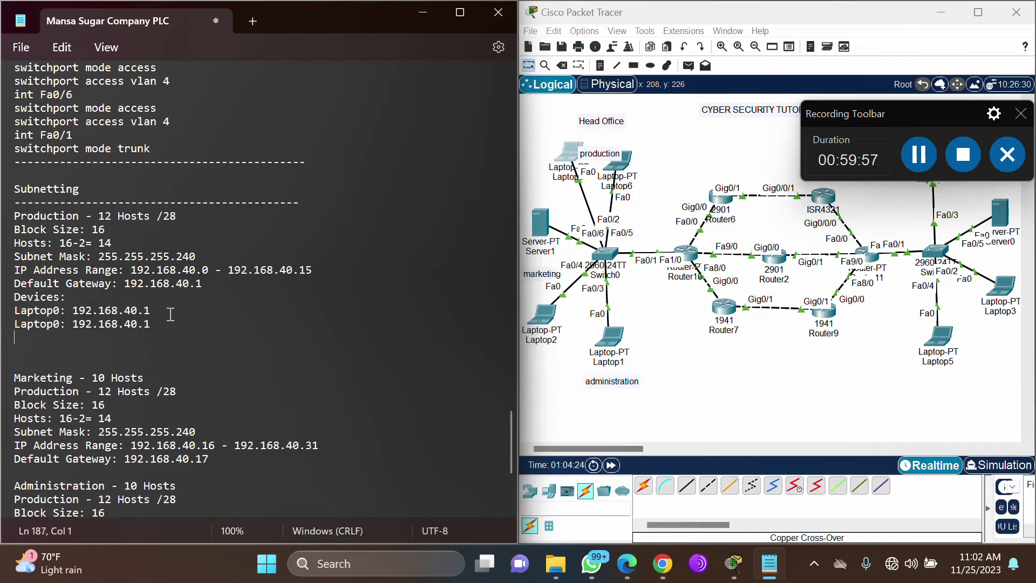
Set the entries to Laptop0 192.168.40.2 and Laptop6 192.168.40.3, then copy Laptop0's address.
left_click(61, 323)
key("BackSpace")
type("6")
key("BackSpace")
type("2")
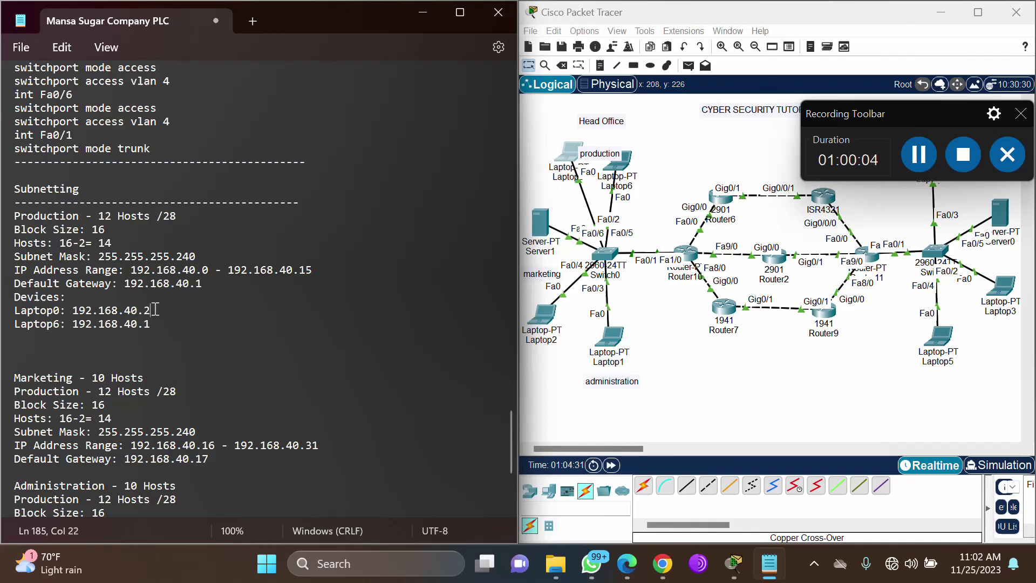
left_click(155, 324)
key("BackSpace")
type("3")
left_click(86, 360)
key("BackSpace")
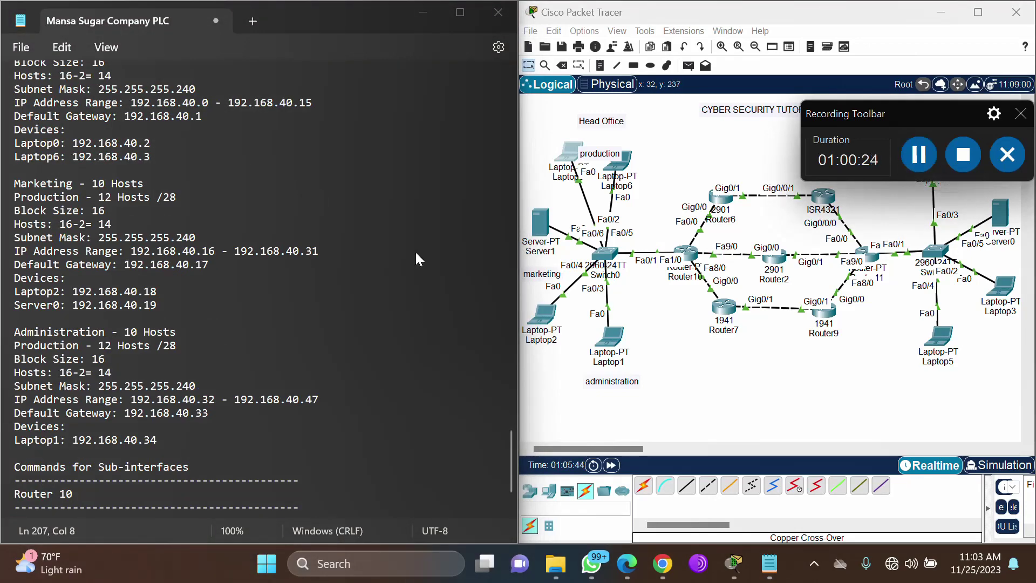
left_click(76, 143)
left_click(162, 142, "shift")
key("ctrl+c")
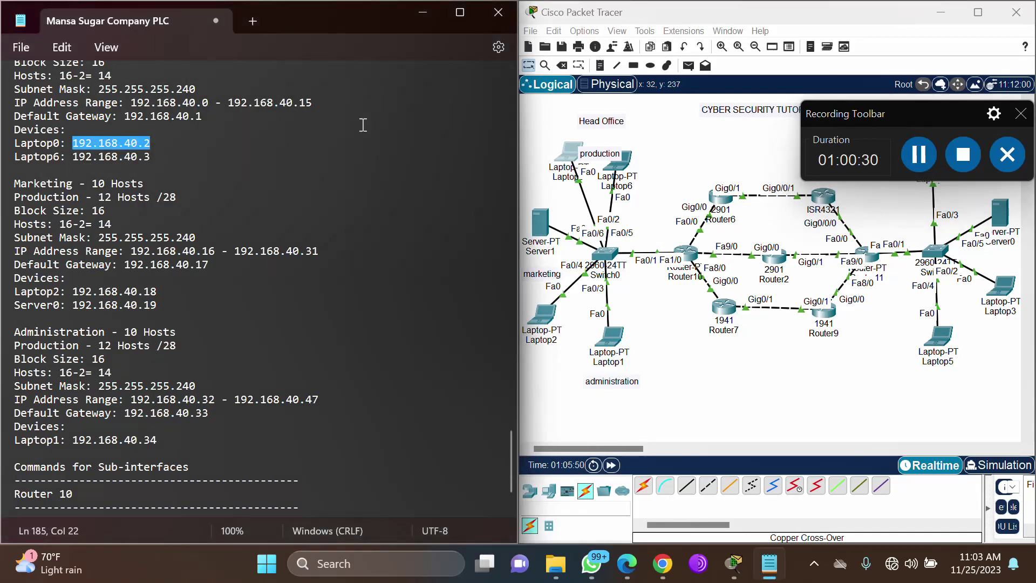
Open Laptop0's IP Configuration and try editing the subnet mask, dismissing the invalid-subnet error.
left_click(567, 156)
left_click(568, 156)
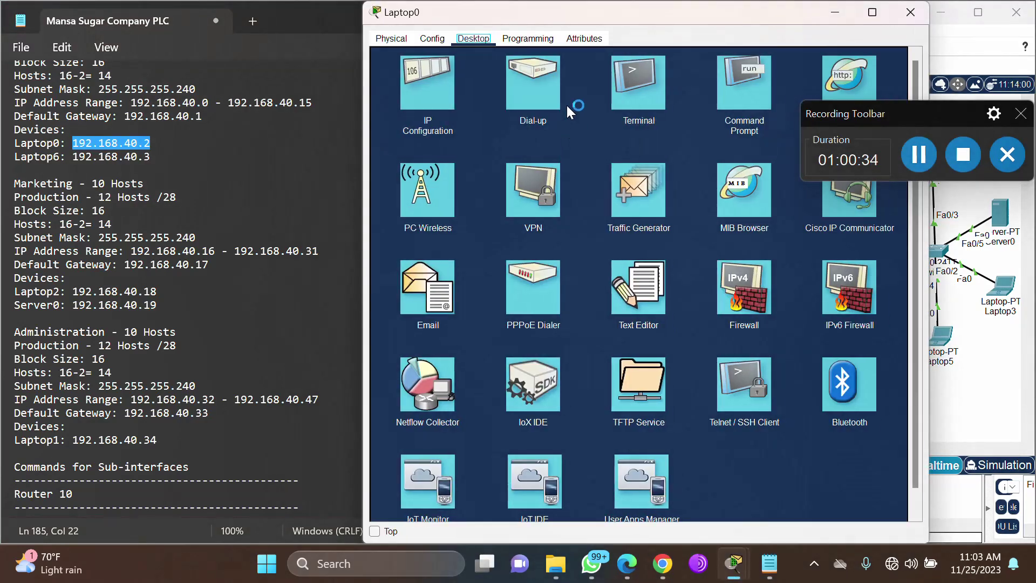
left_click(435, 86)
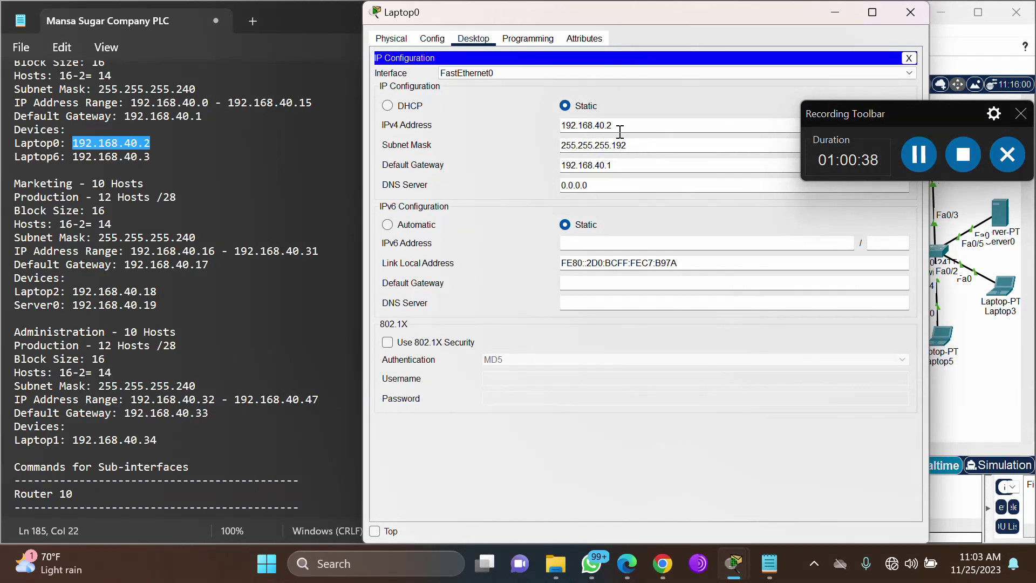
left_click(633, 146)
key("BackSpace")
type("40")
key("BackSpace")
key("BackSpace")
key("BackSpace")
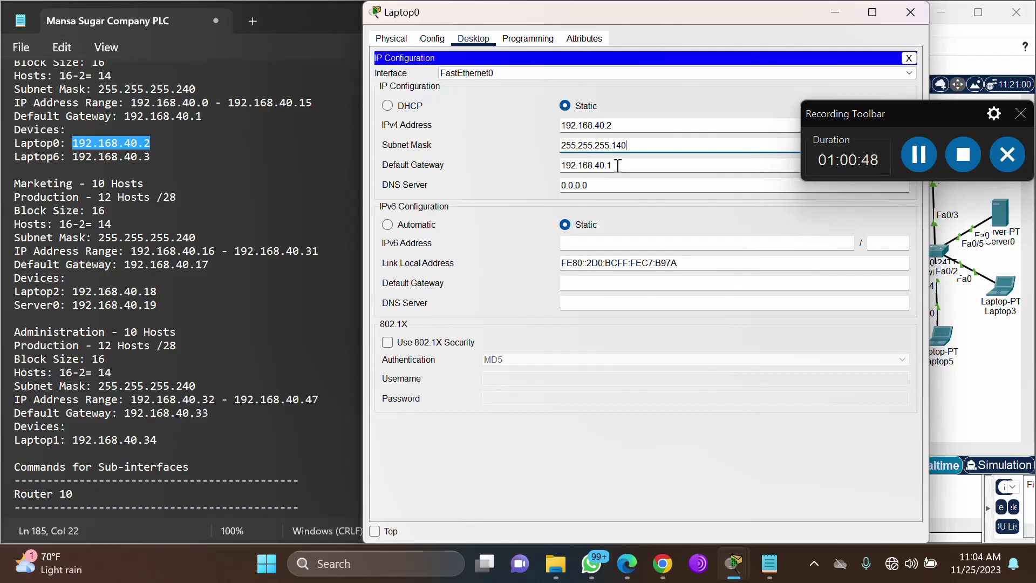
left_click(618, 165)
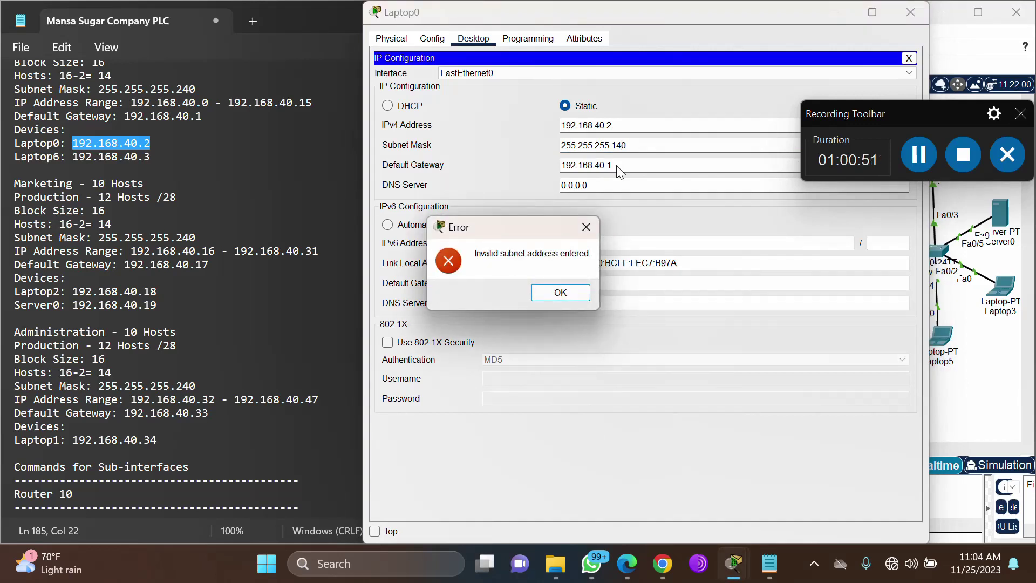
left_click(561, 291)
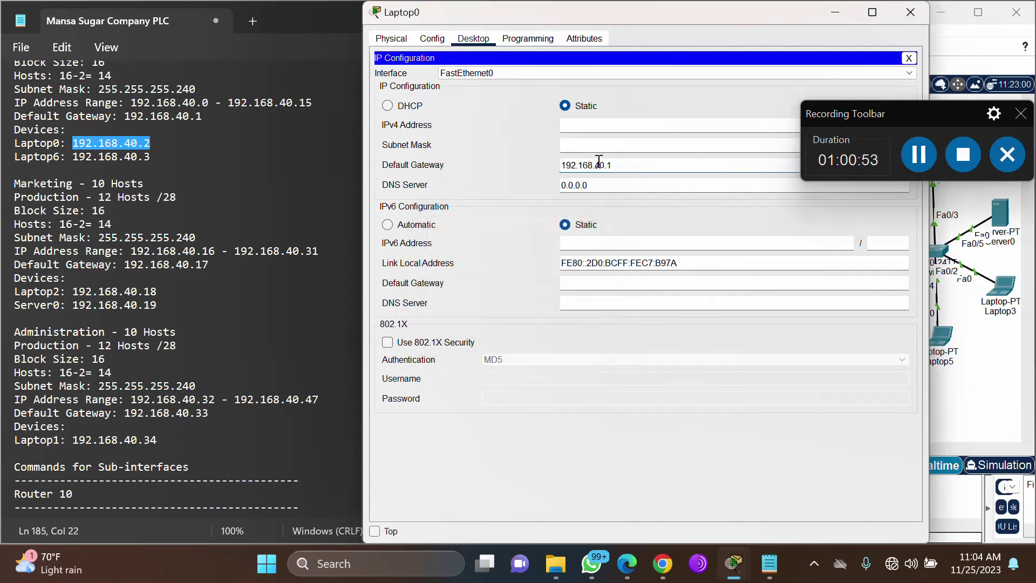
Set Laptop0's IPv4 address to 192.168.40.2 with mask 255.255.255.240 and close the window.
left_click(599, 128)
key("ctrl+v")
key("Tab")
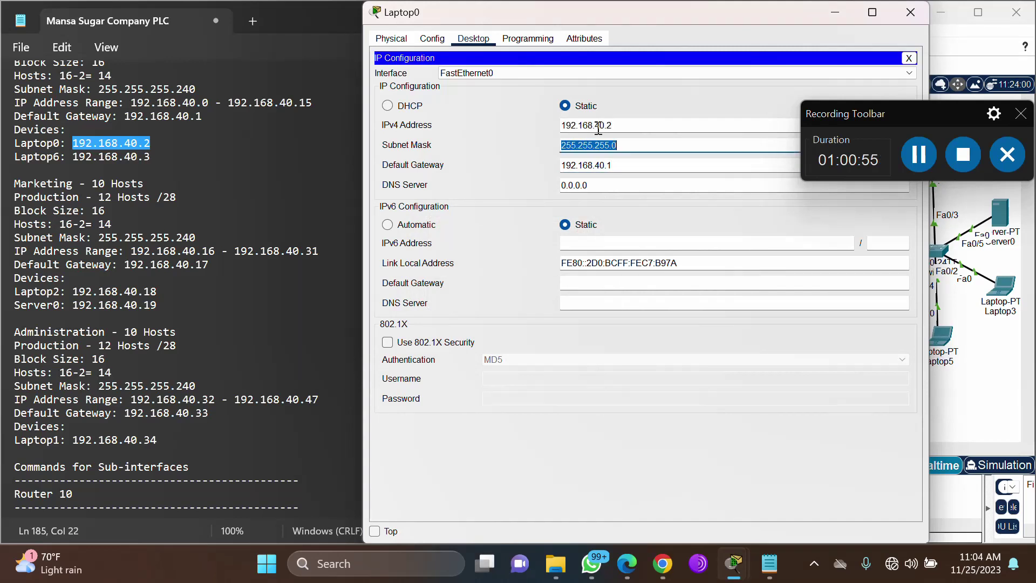
left_click(624, 148)
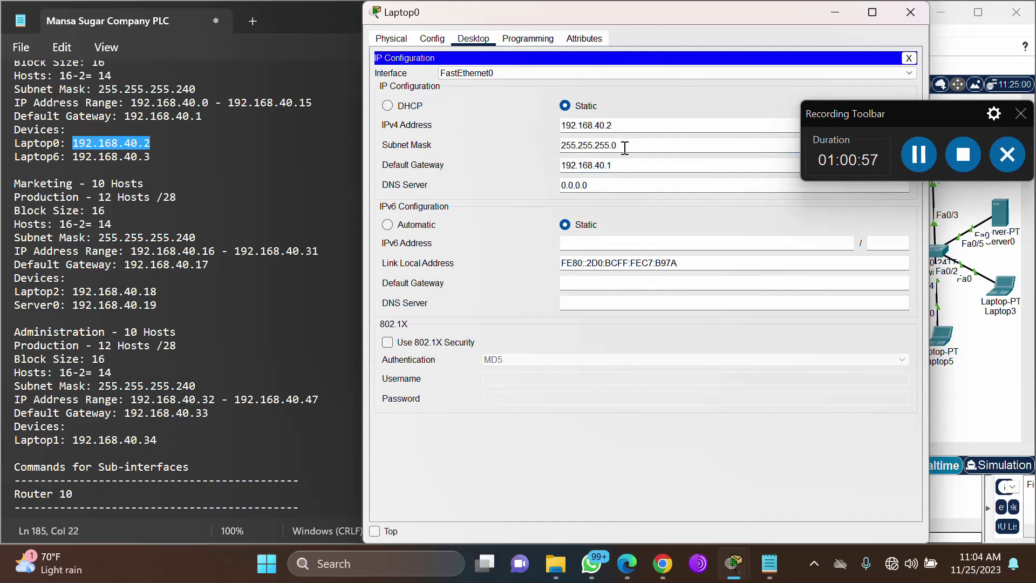
type("24")
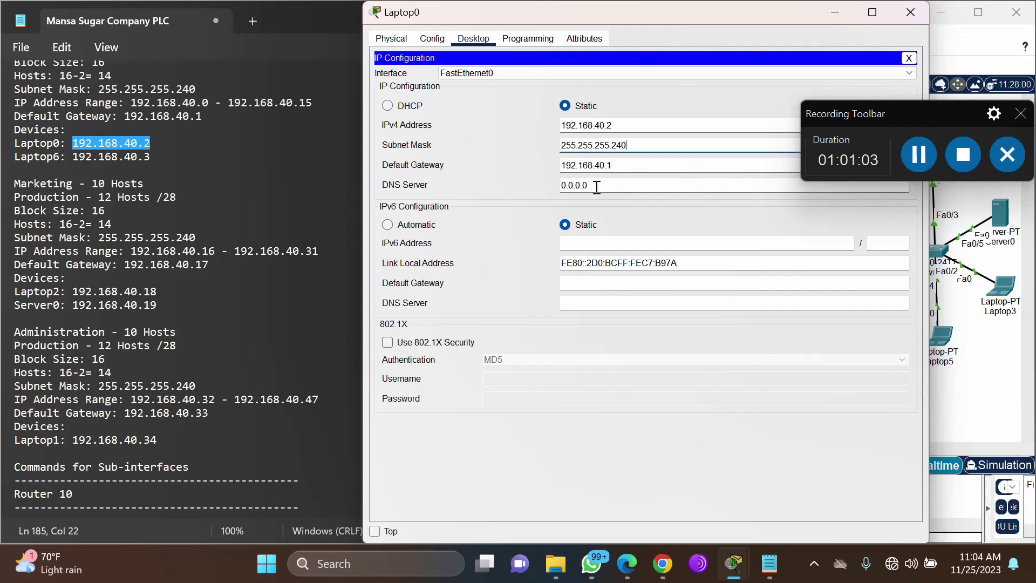
left_click(729, 100)
left_click(909, 15)
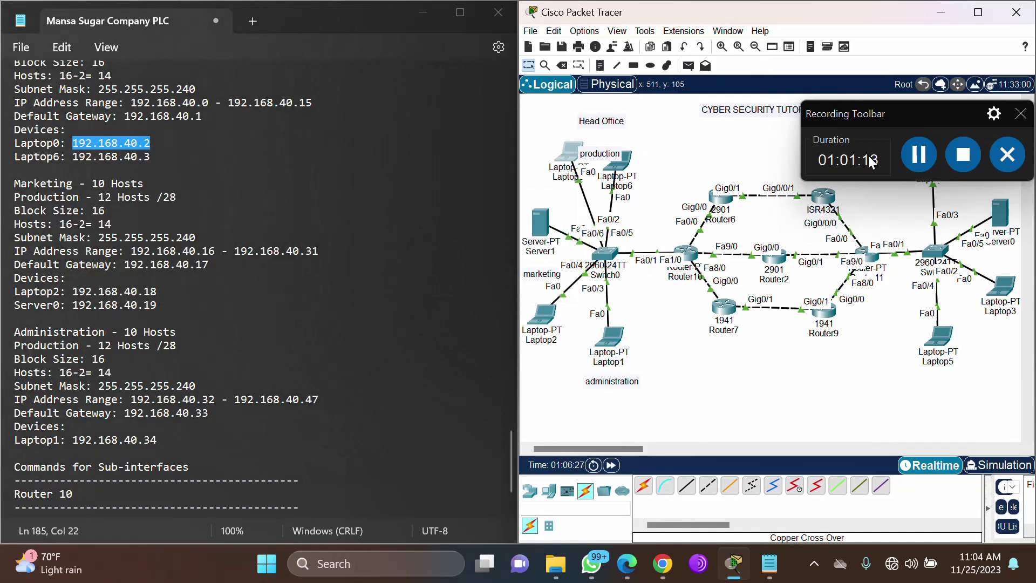
left_click(919, 154)
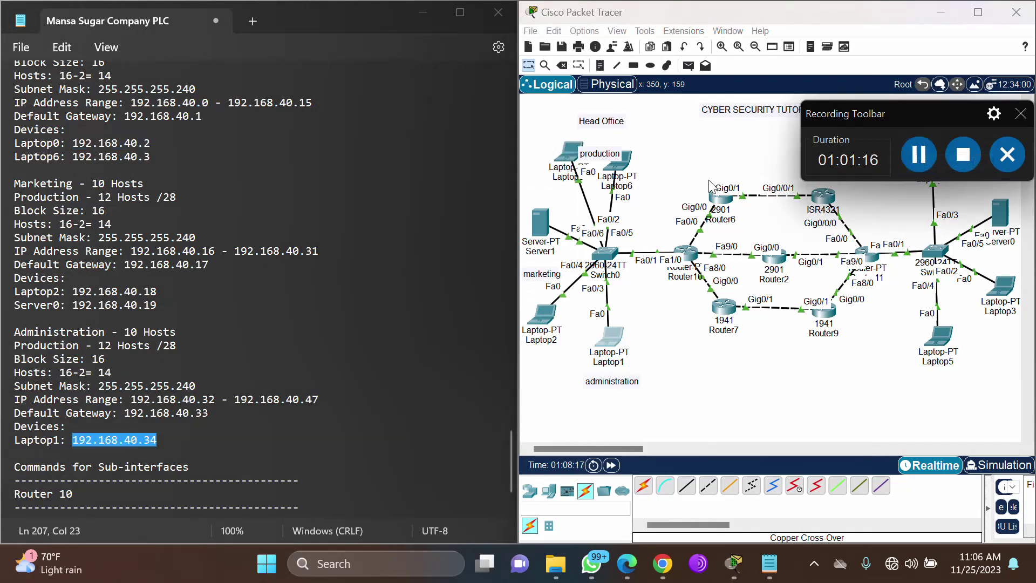
left_click(313, 227)
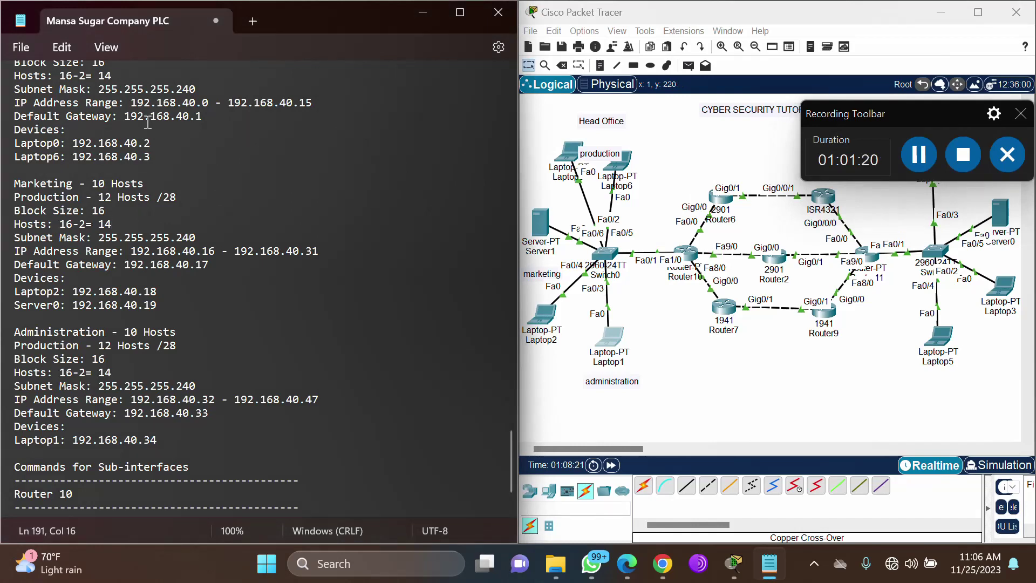
left_click_drag(124, 116, 219, 114)
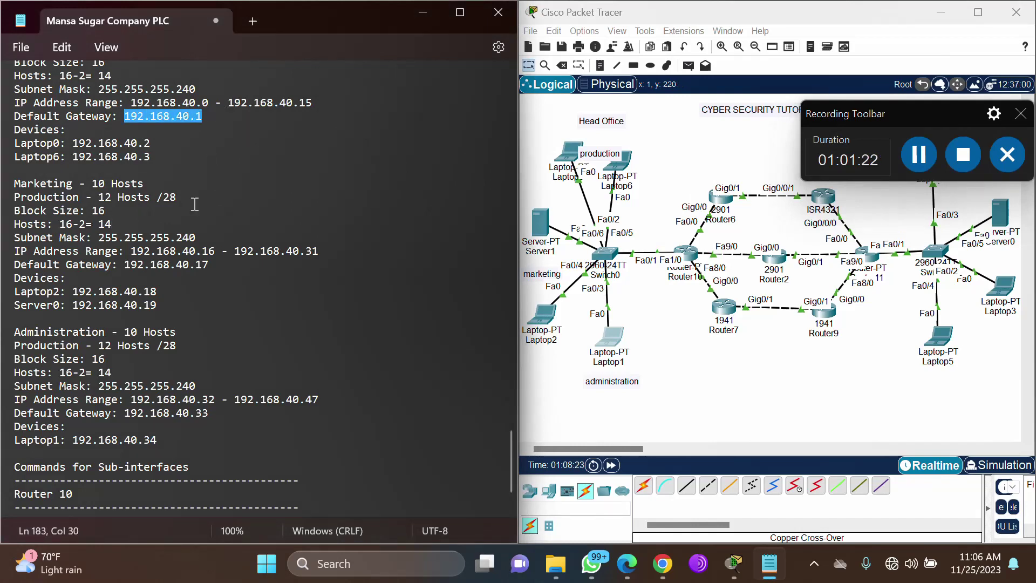
left_click_drag(124, 264, 223, 263)
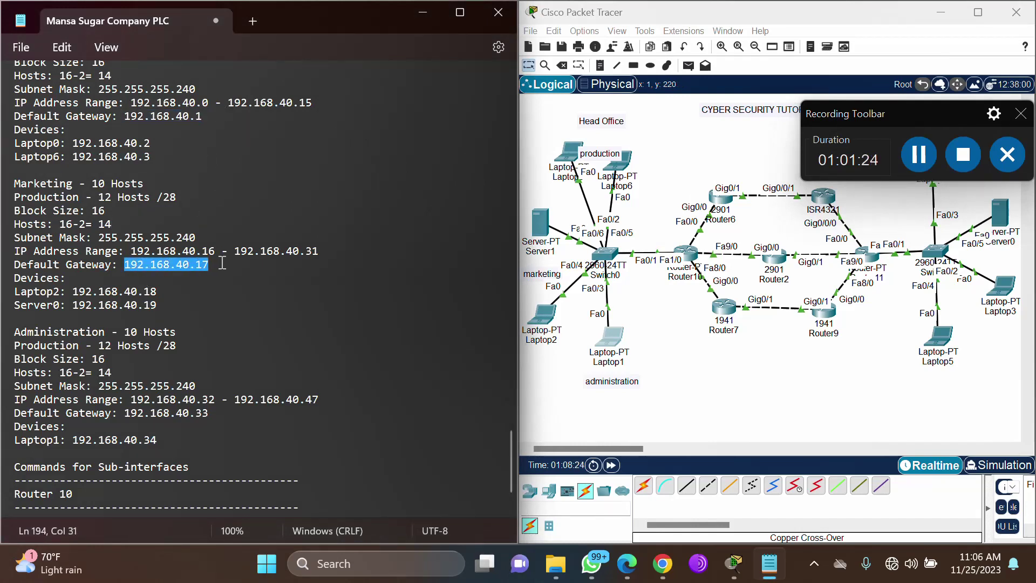
left_click_drag(124, 413, 220, 413)
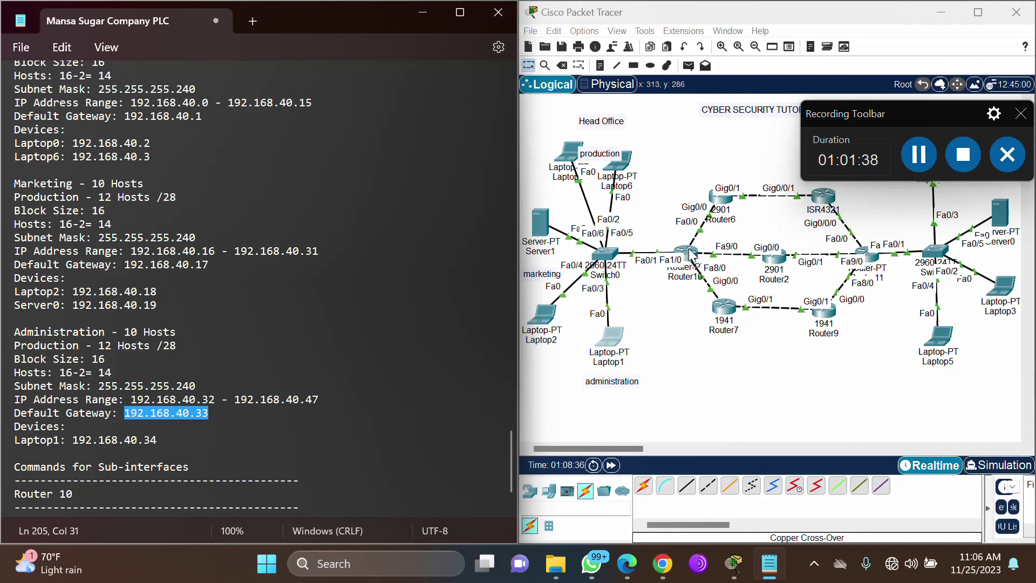
left_click(690, 252)
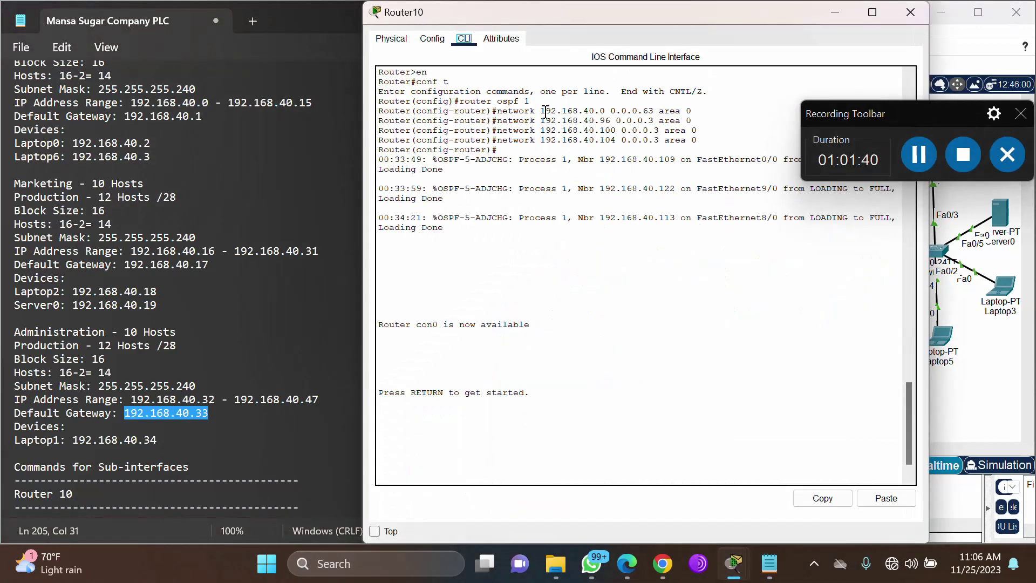
Clear the 192.168.40.1 IPv4 address from Router10's FastEthernet1/0 and close its window.
left_click(432, 38)
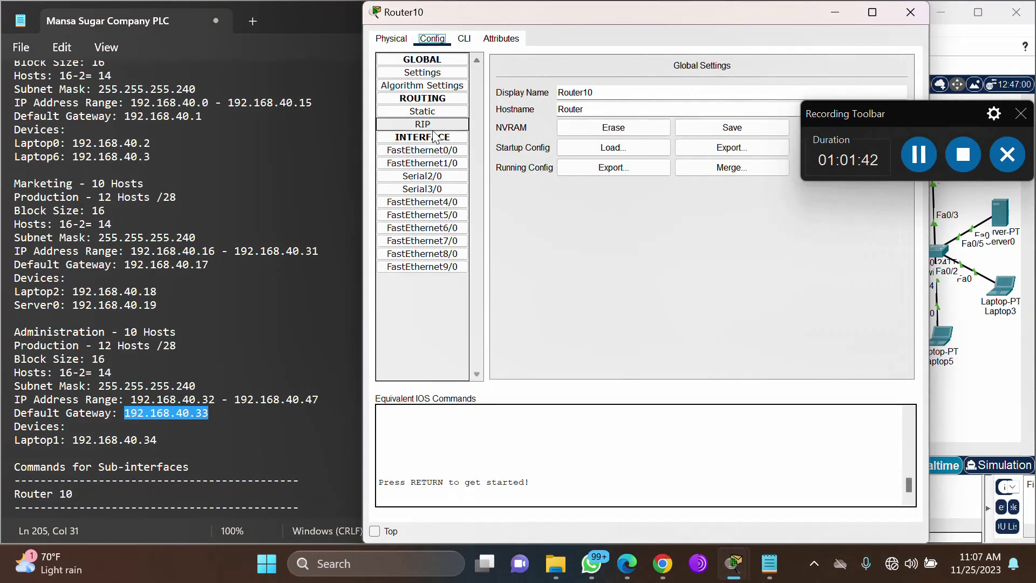
left_click(430, 163)
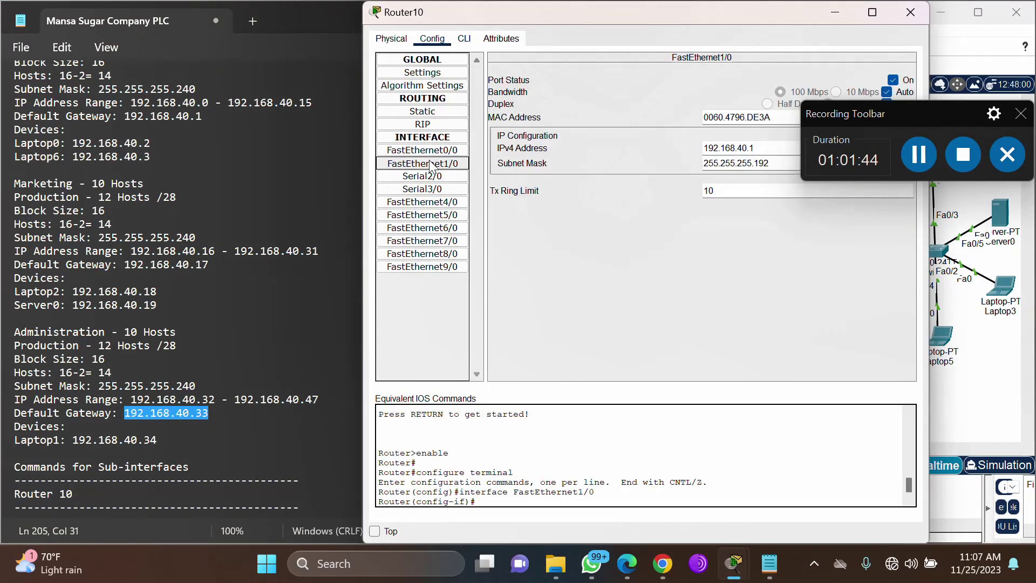
left_click_drag(655, 12, 479, 48)
left_click_drag(532, 187, 613, 181)
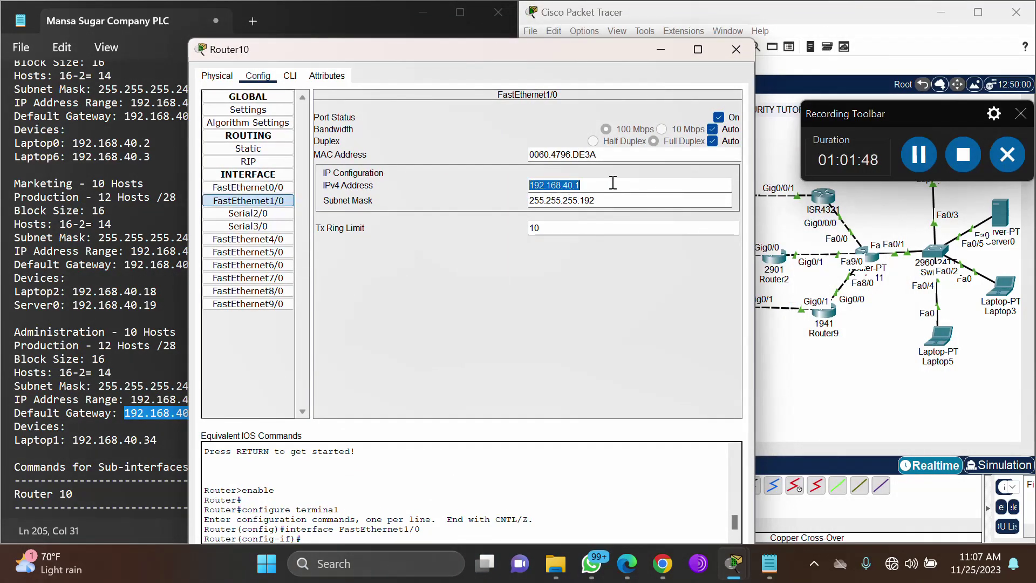
key("BackSpace")
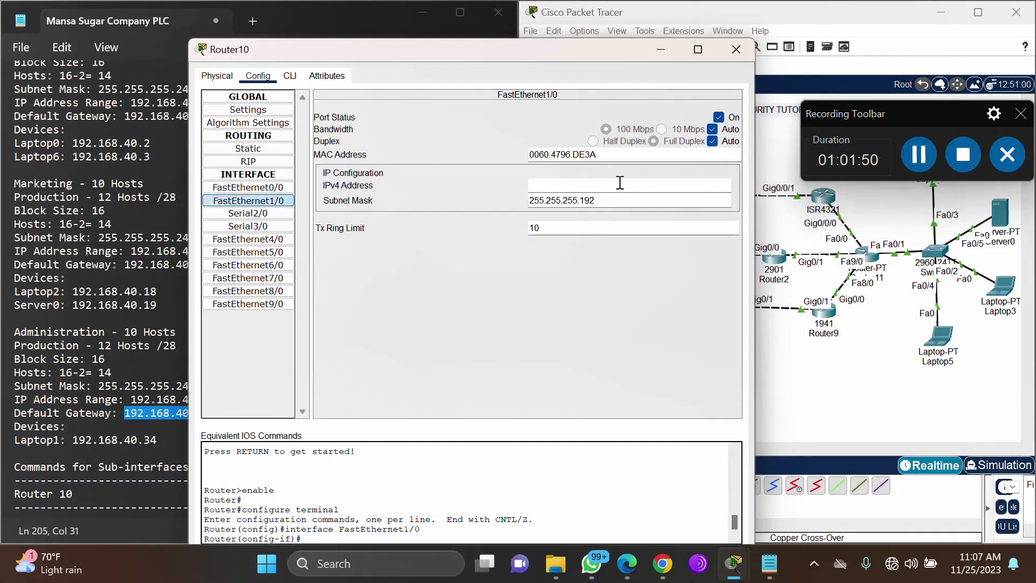
left_click(491, 260)
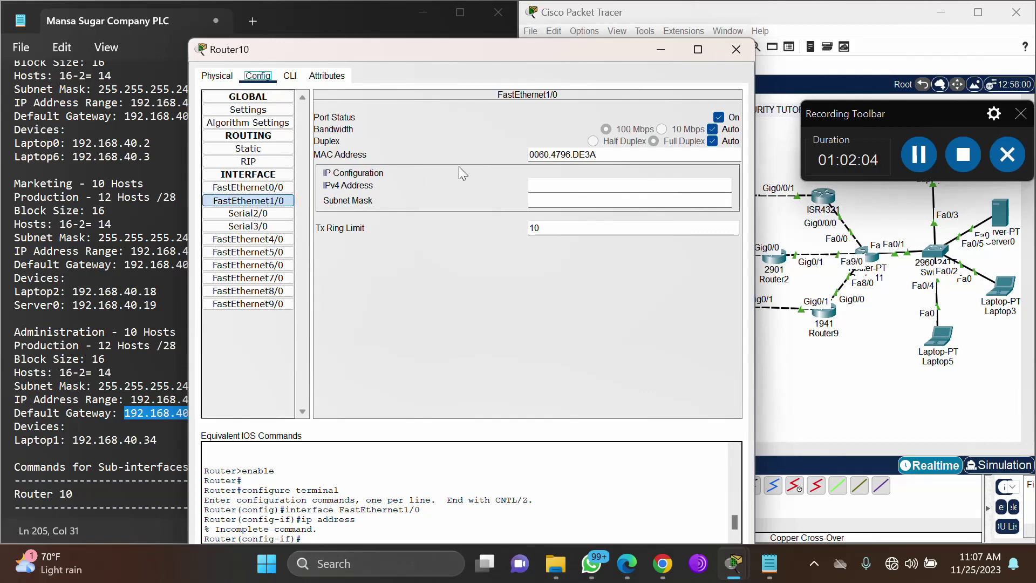
left_click(737, 54)
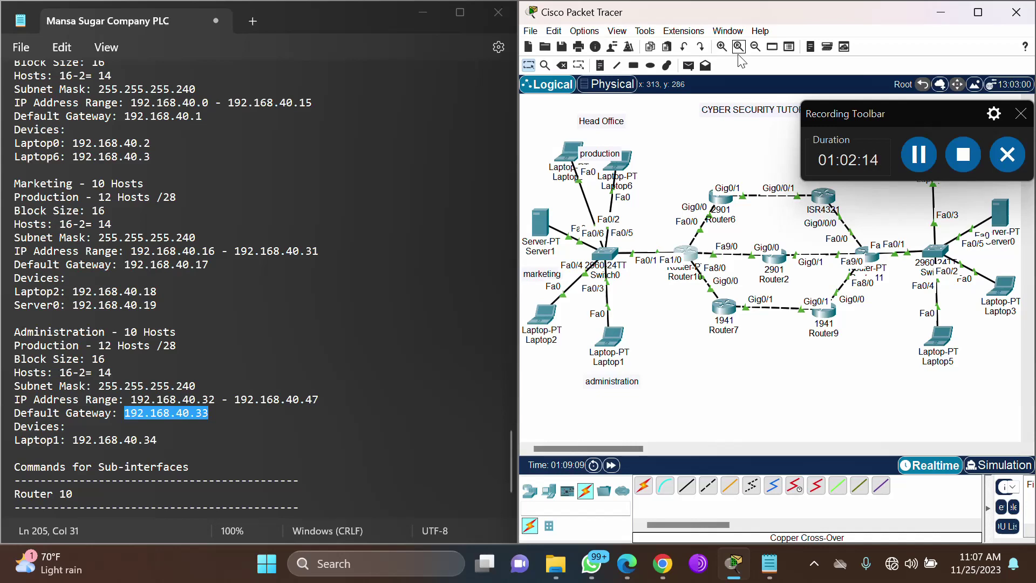
Ping 192.168.40.34 from Laptop0's command prompt, getting 100% loss, then close the window.
left_click(568, 156)
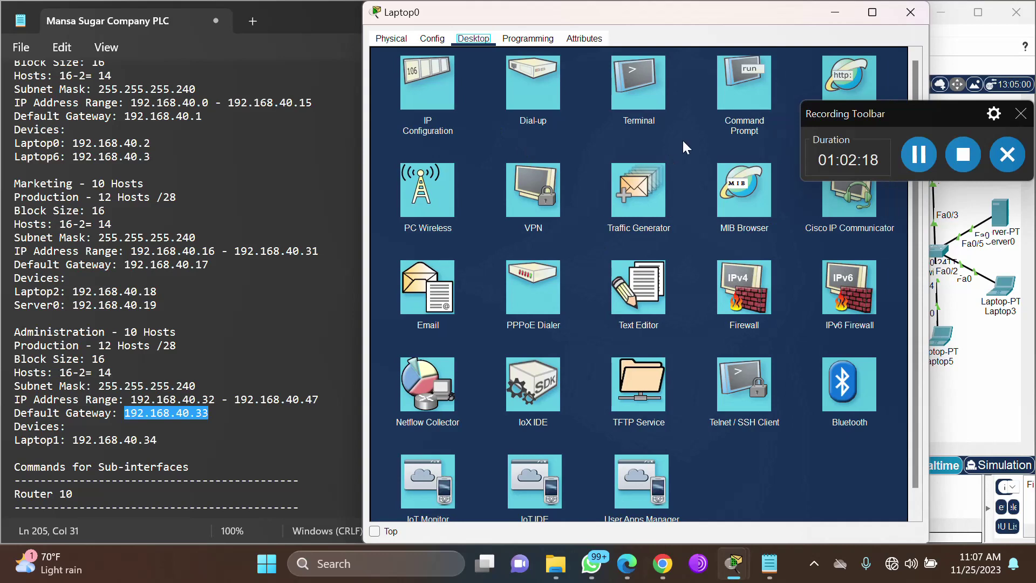
left_click(721, 93)
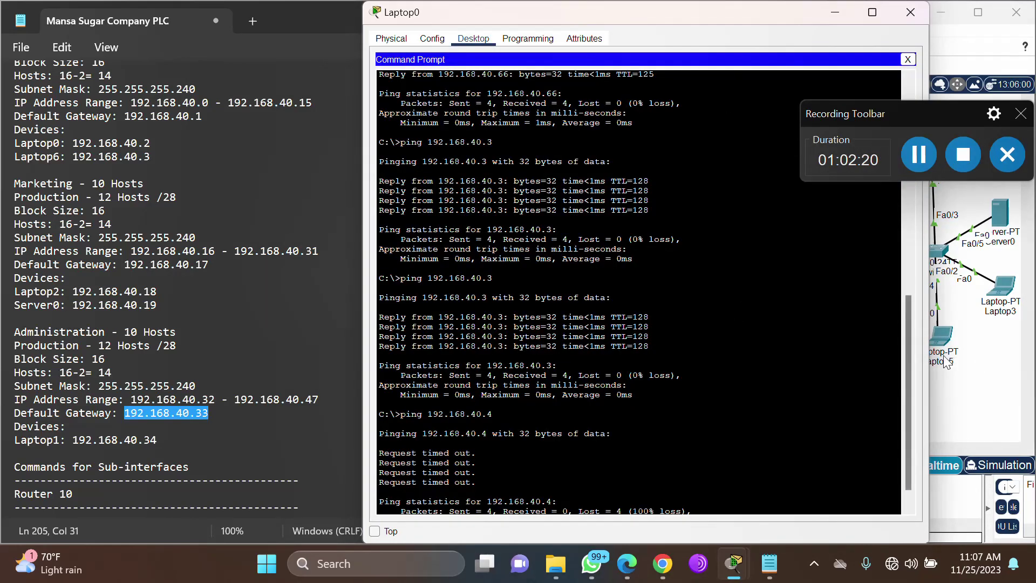
left_click_drag(911, 348, 916, 419)
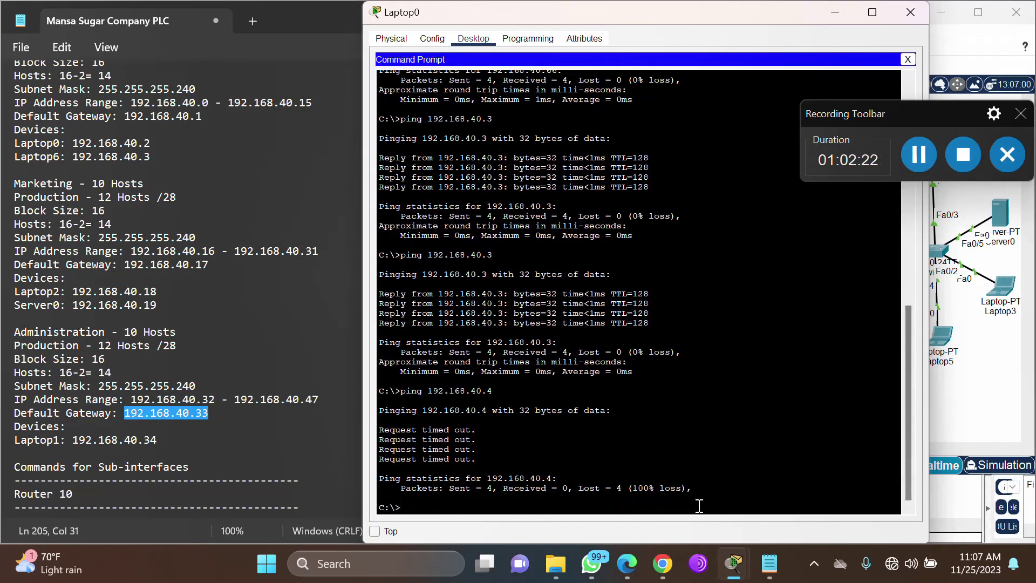
key("Up")
key("BackSpace")
type("34")
key("Return")
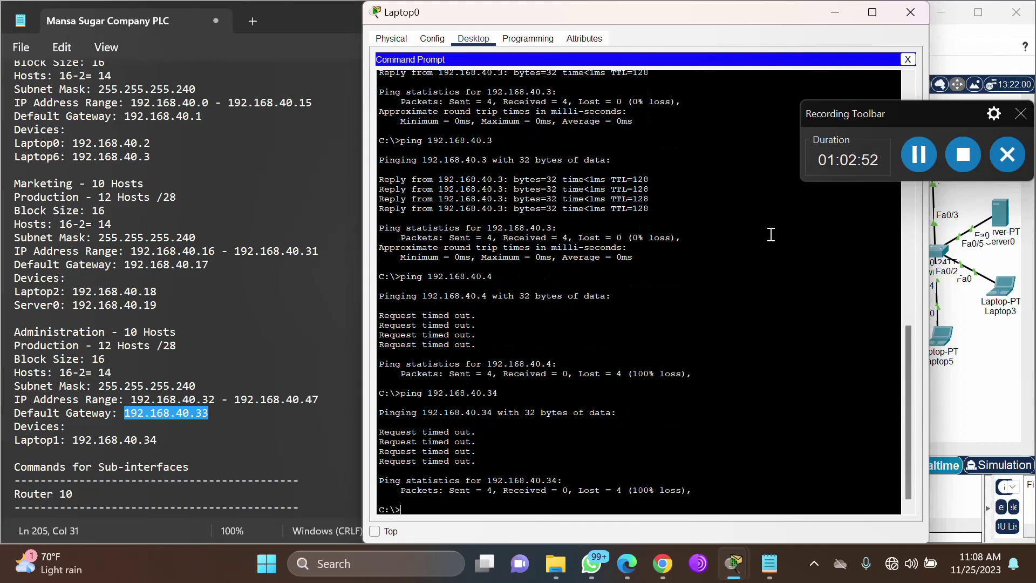
left_click(910, 12)
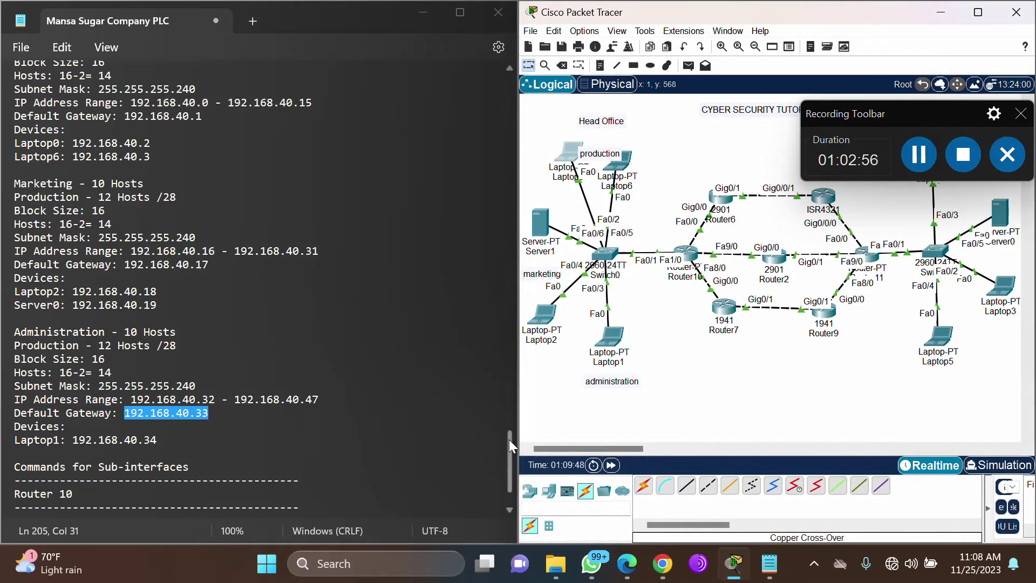
Start the Router 10 command list with en, conf t and int Fa1/0.
scroll(507, 477, "down", 2)
left_click(508, 477)
left_click(183, 447)
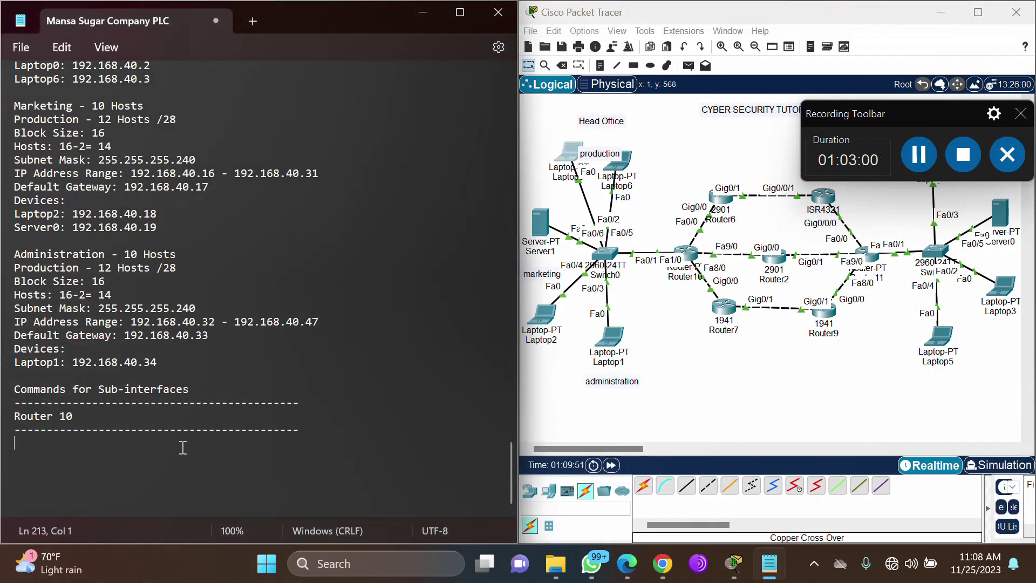
type("en")
key("Return")
type("conf t")
key("Return")
type("int")
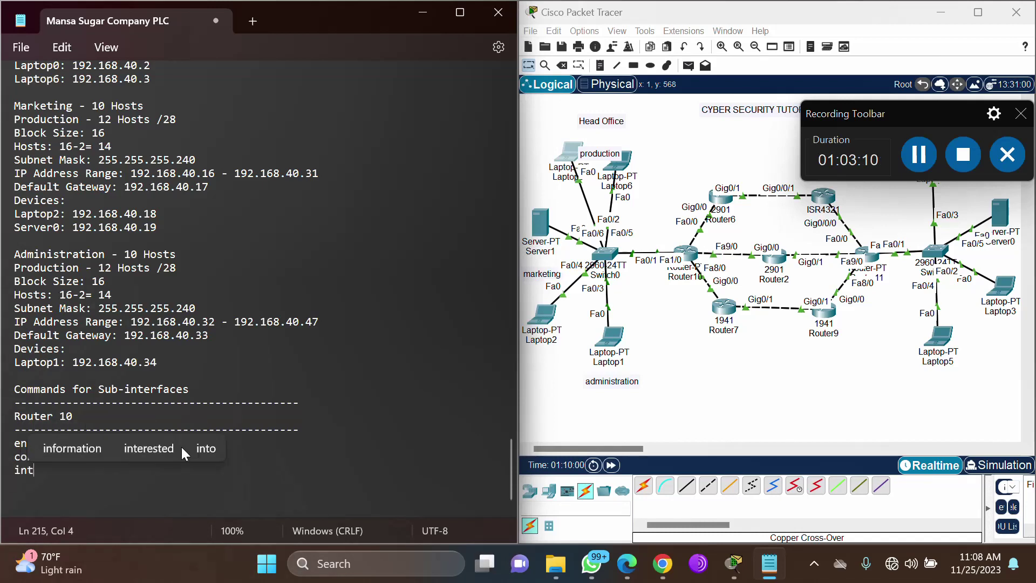
type(" Fa")
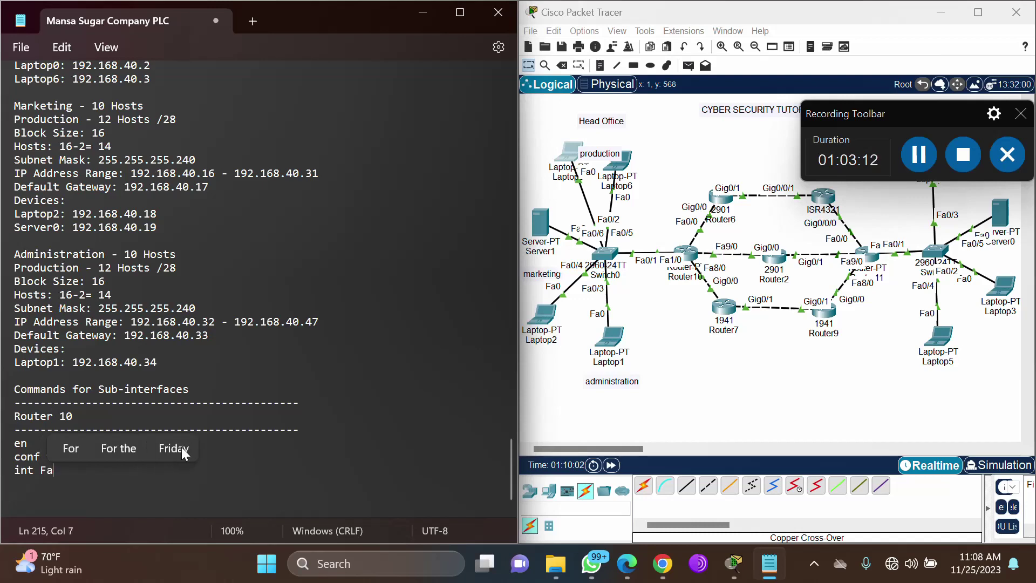
type("1/")
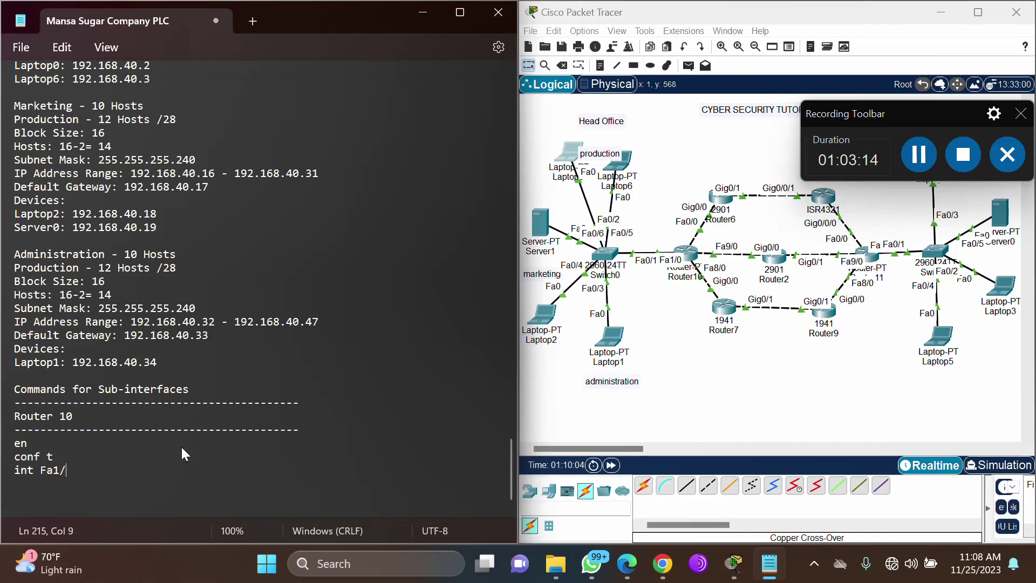
type("0.")
Complete int Fa1/0.2, then add encapsulation dot1Q 2 and an ip address line.
left_click_drag(511, 452, 513, 368)
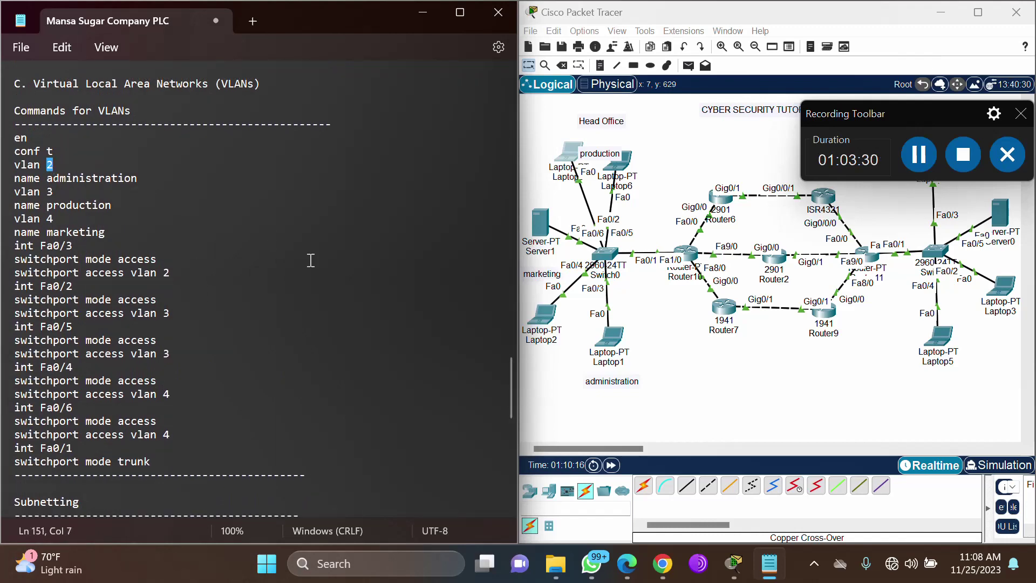
left_click_drag(510, 386, 517, 512)
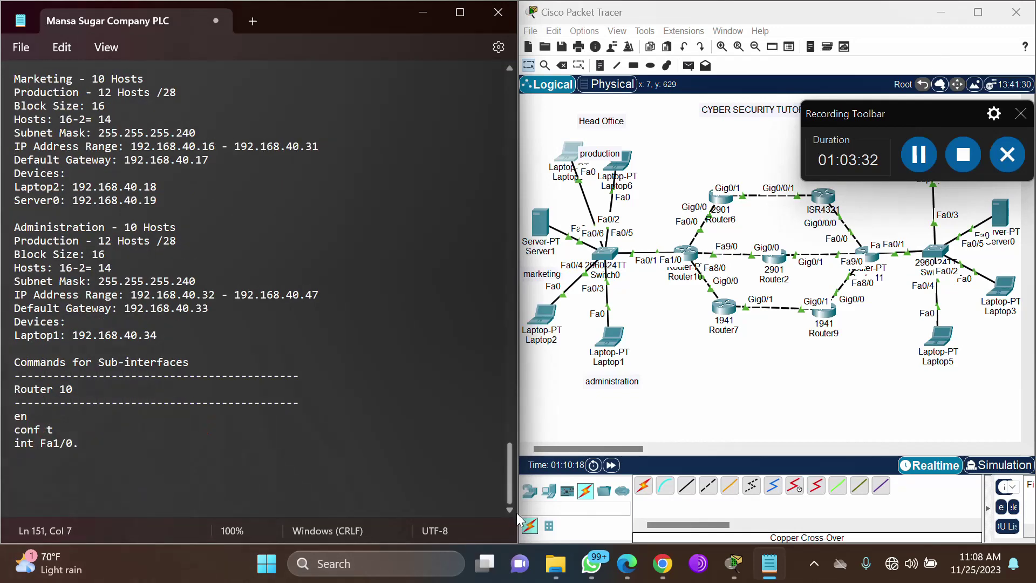
left_click(92, 448)
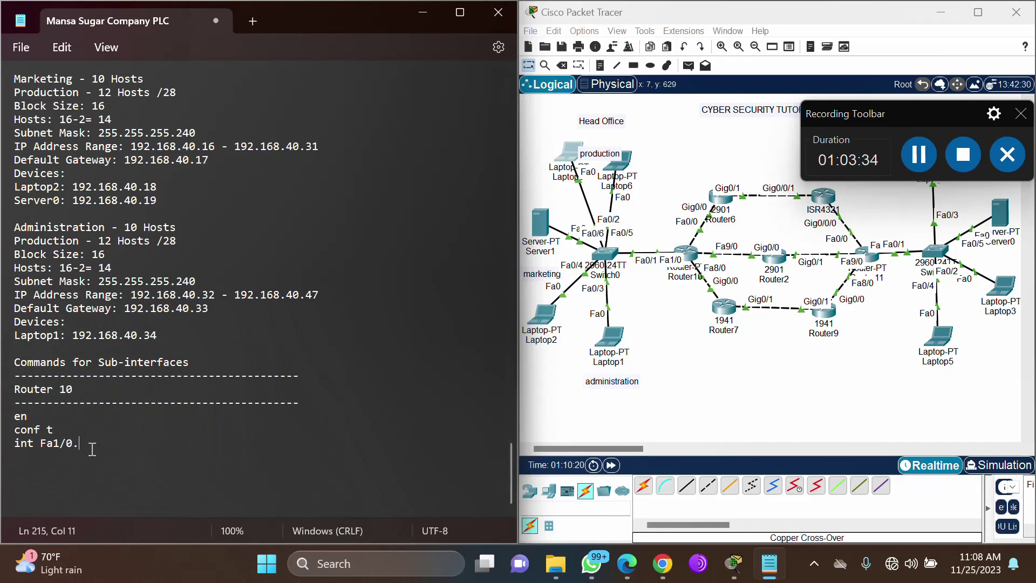
type("2")
key("Return")
type("encap")
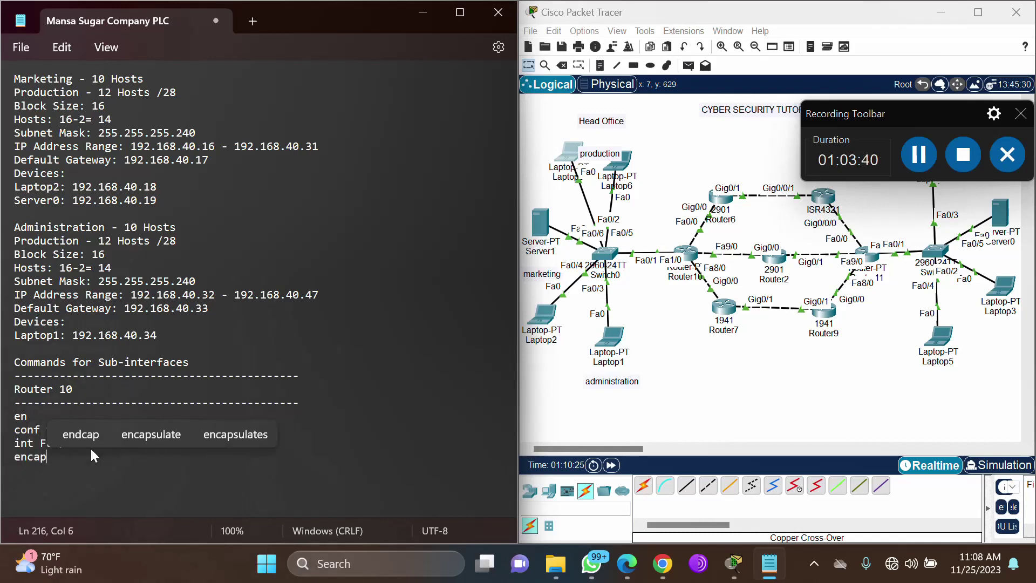
type("sulat")
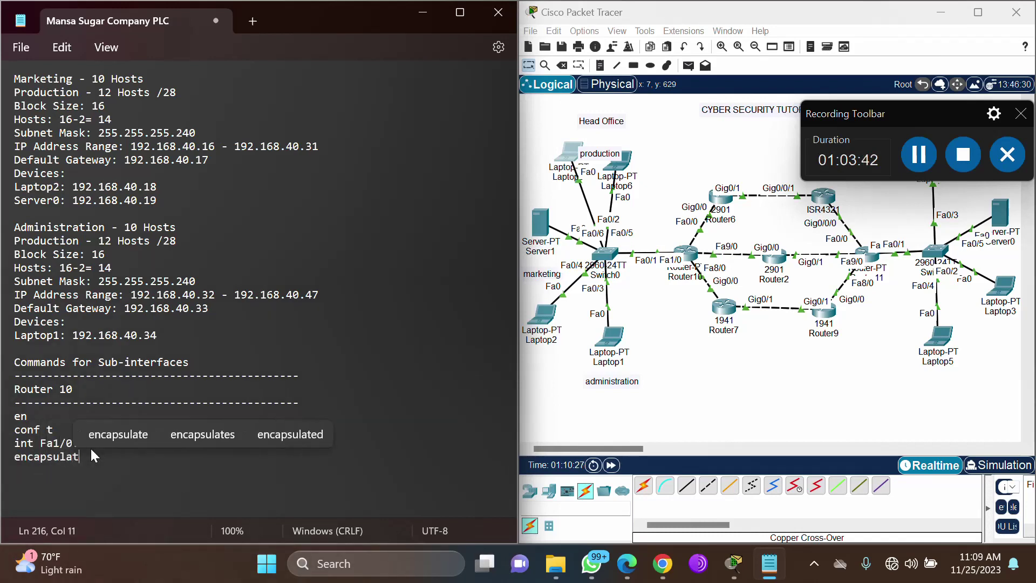
type("ion ")
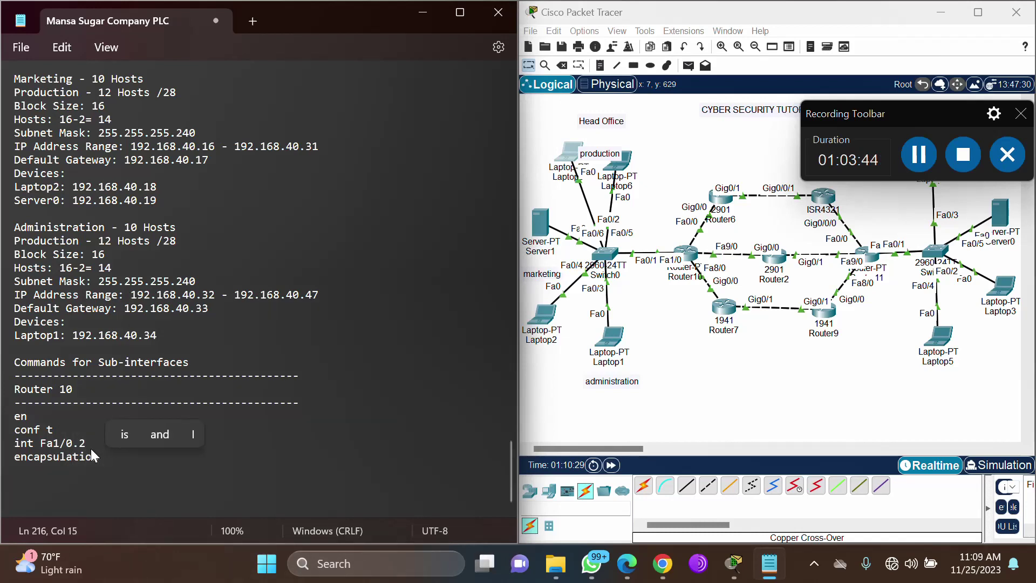
type("dot1Q")
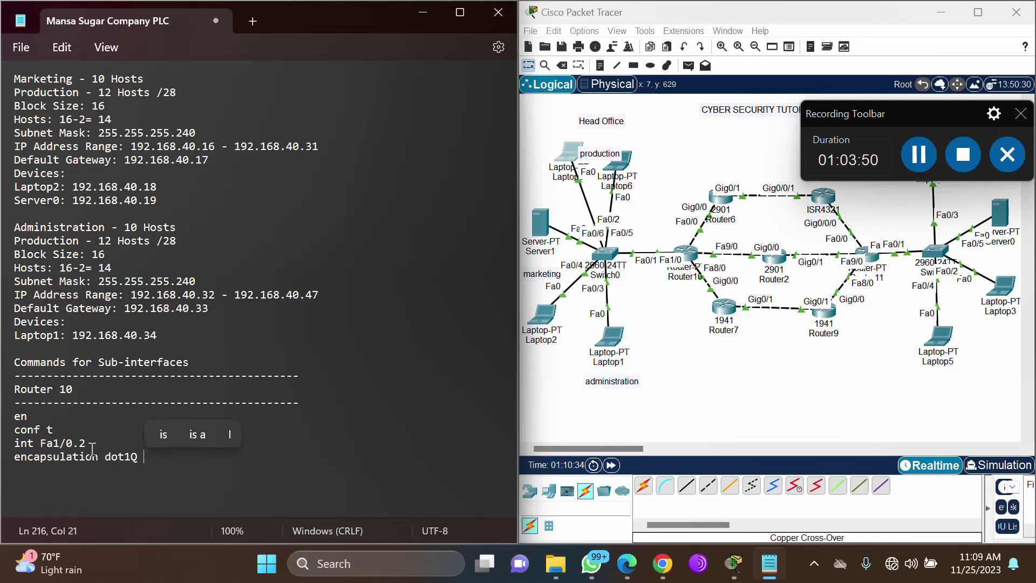
type(" 2")
key("Return")
type("ip address")
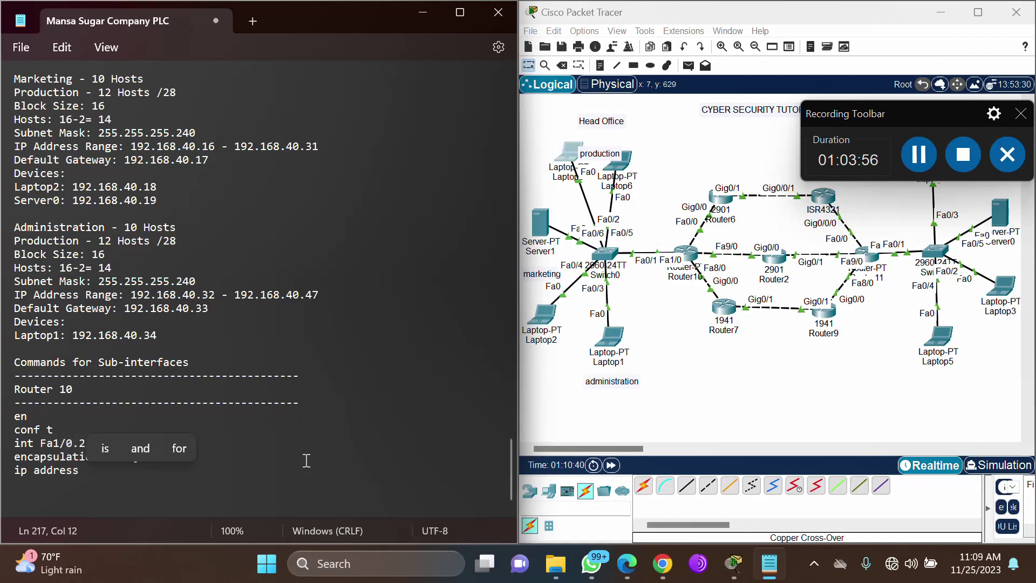
Paste 192.168.40.33 and mask 255.255.255.240 after ip address.
mouse_move(510, 463)
left_mouse_down()
mouse_move(515, 343)
mouse_move(528, 455)
left_mouse_up()
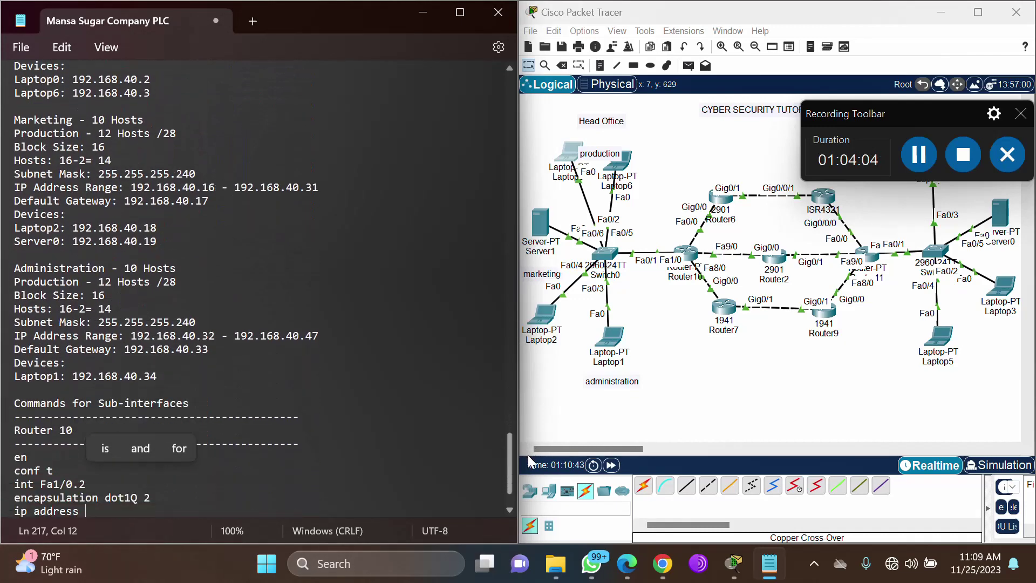
left_click_drag(125, 350, 216, 349)
key("ctrl+c")
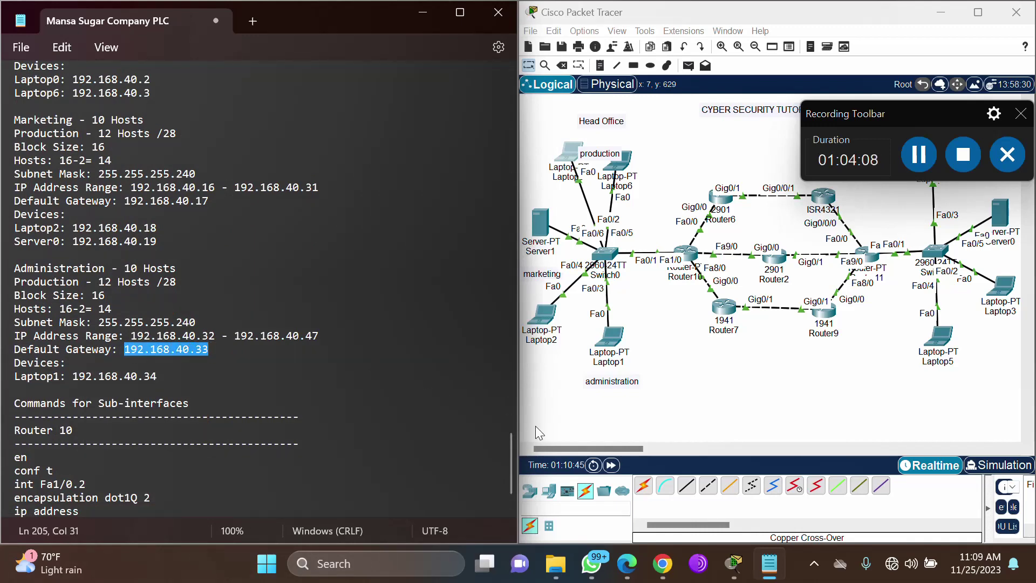
left_click_drag(510, 438, 510, 484)
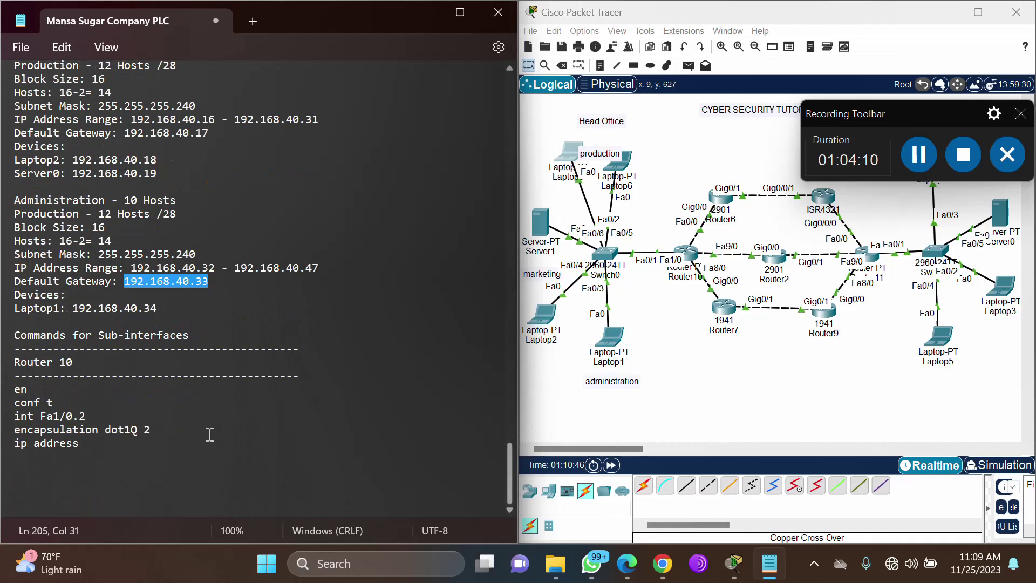
left_click(109, 448)
key("ctrl+v")
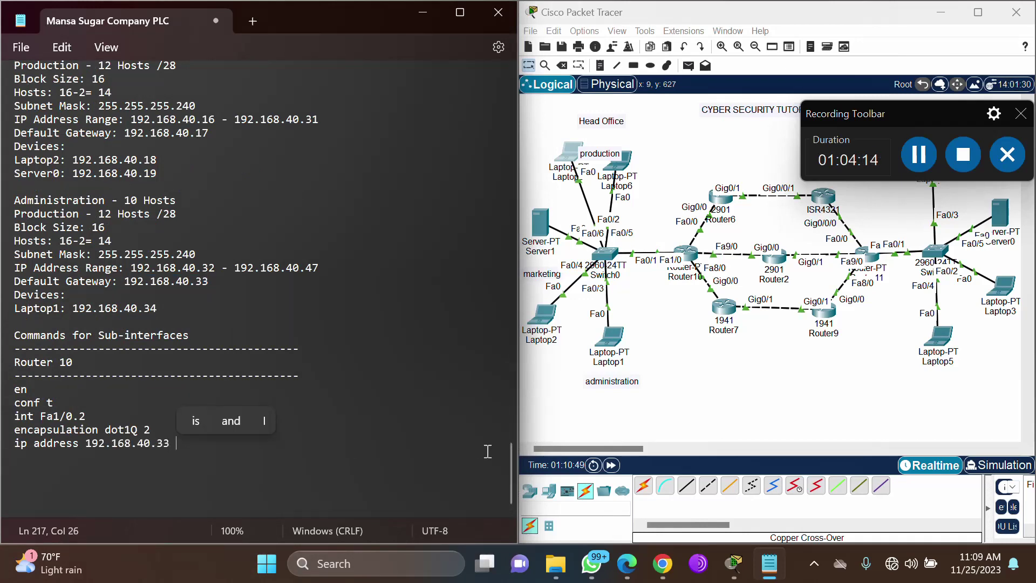
left_click_drag(510, 458, 529, 434)
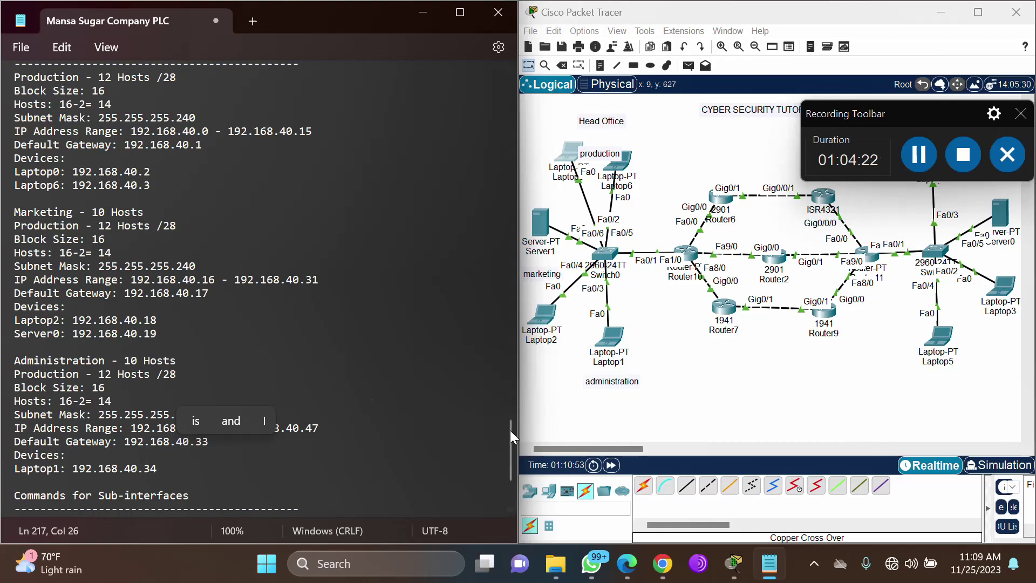
left_click_drag(510, 429, 509, 450)
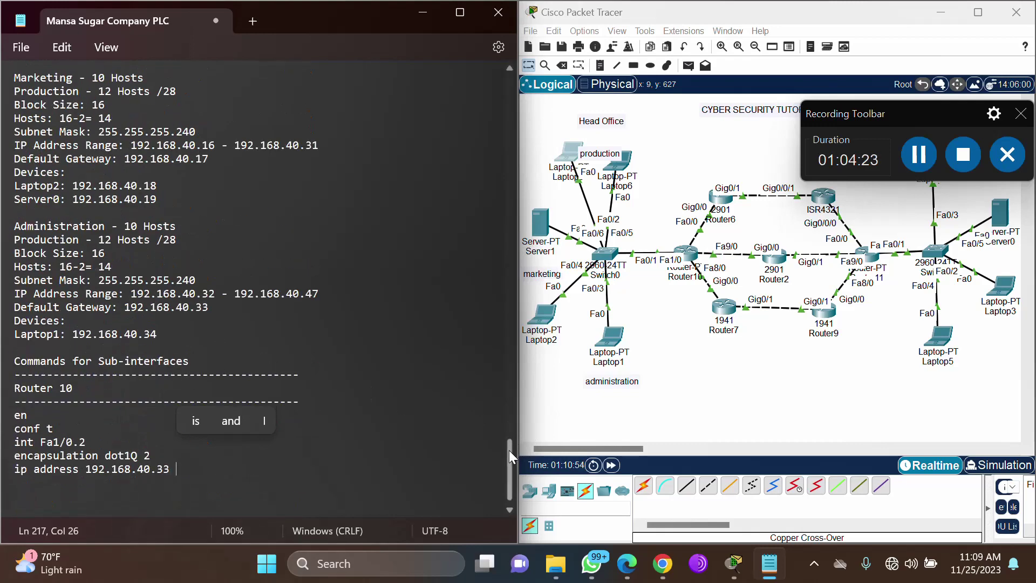
left_click(100, 279)
left_click(200, 279, "shift")
key("ctrl+c")
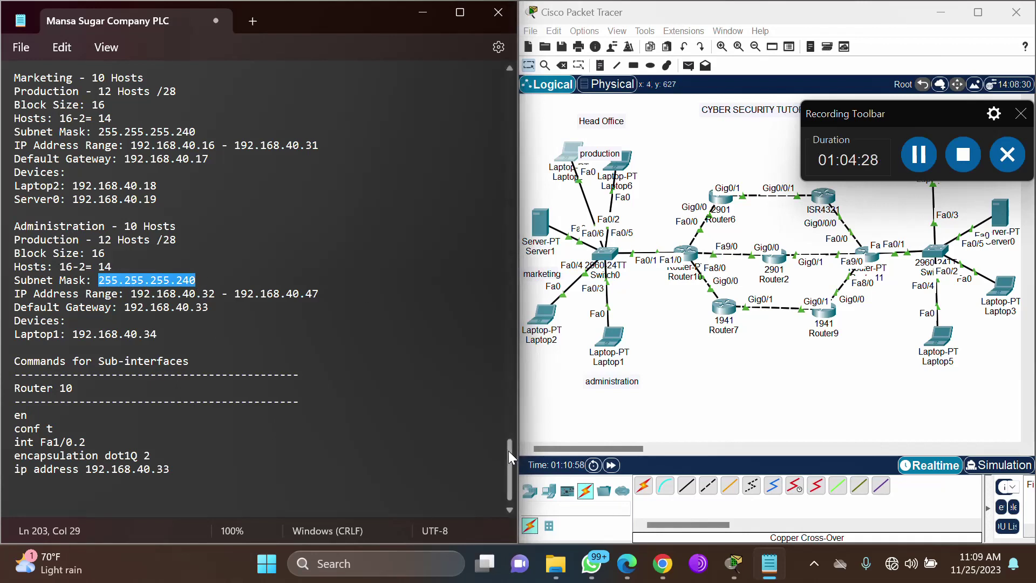
left_click_drag(508, 452, 509, 489)
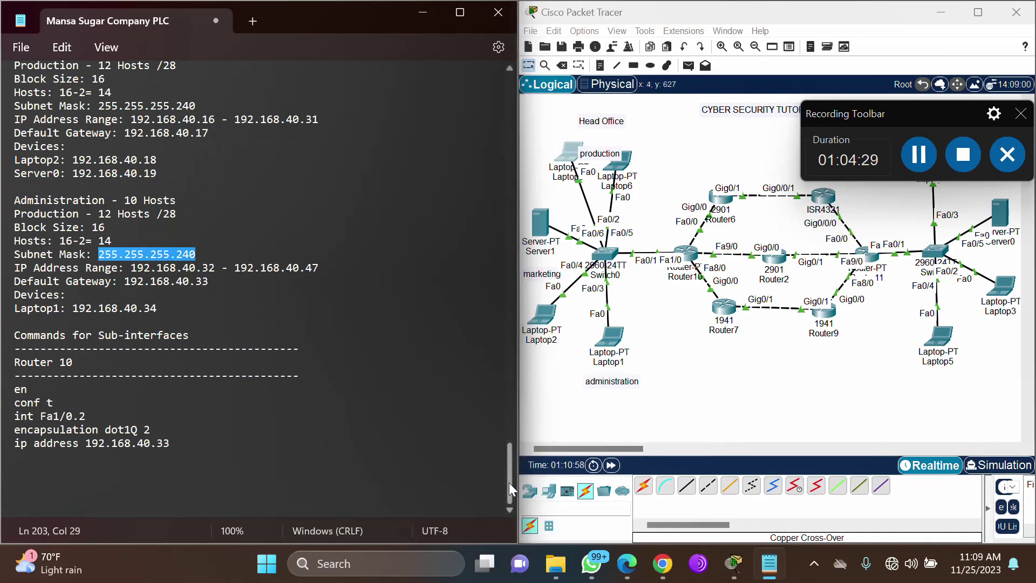
left_click(190, 444)
key("ctrl+v")
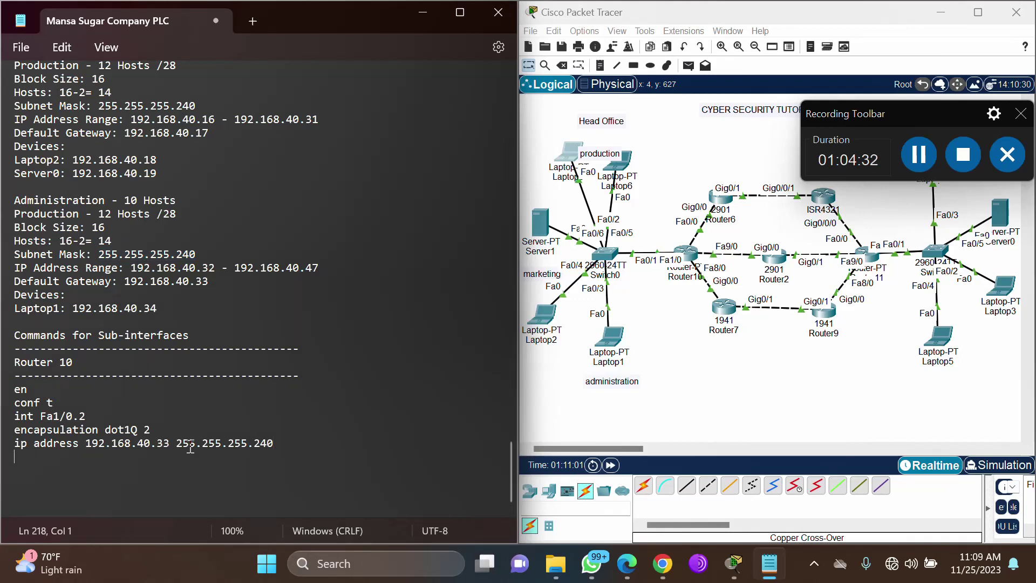
Finish the commands with end, wr and a dashed separator line.
type("end")
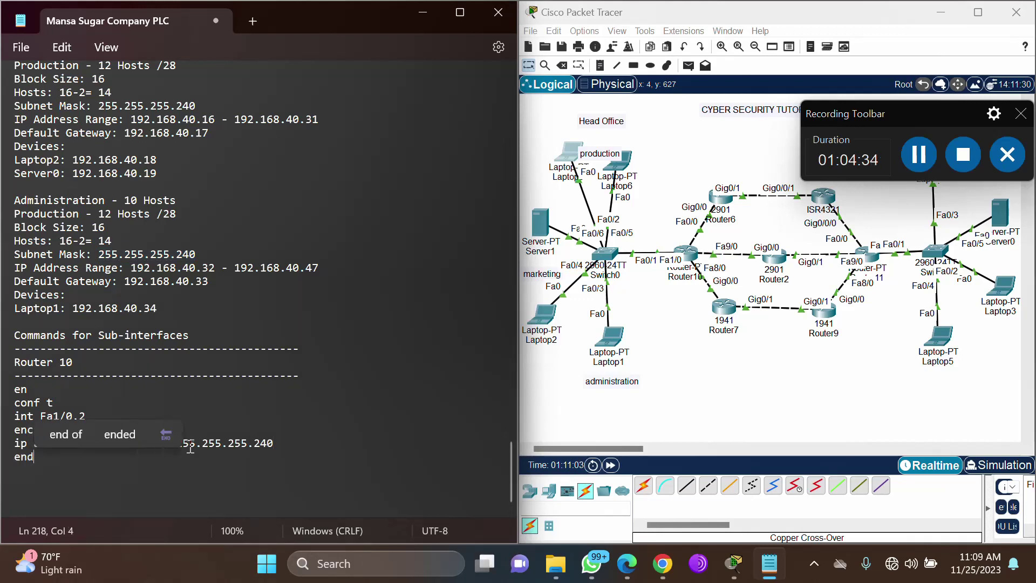
key("Return")
type("wr")
key("Return")
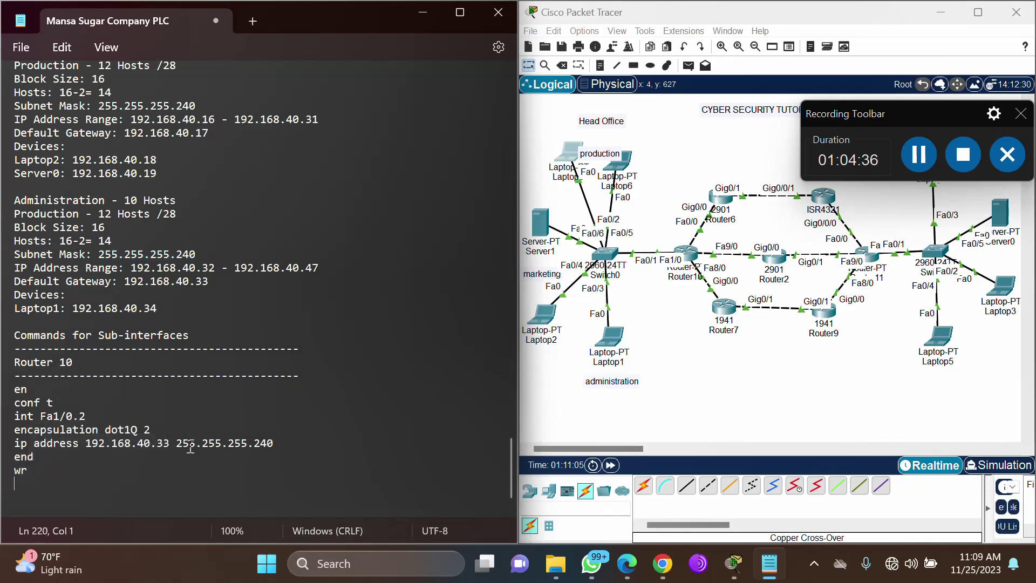
type("-------------------------------------------")
left_click(917, 155)
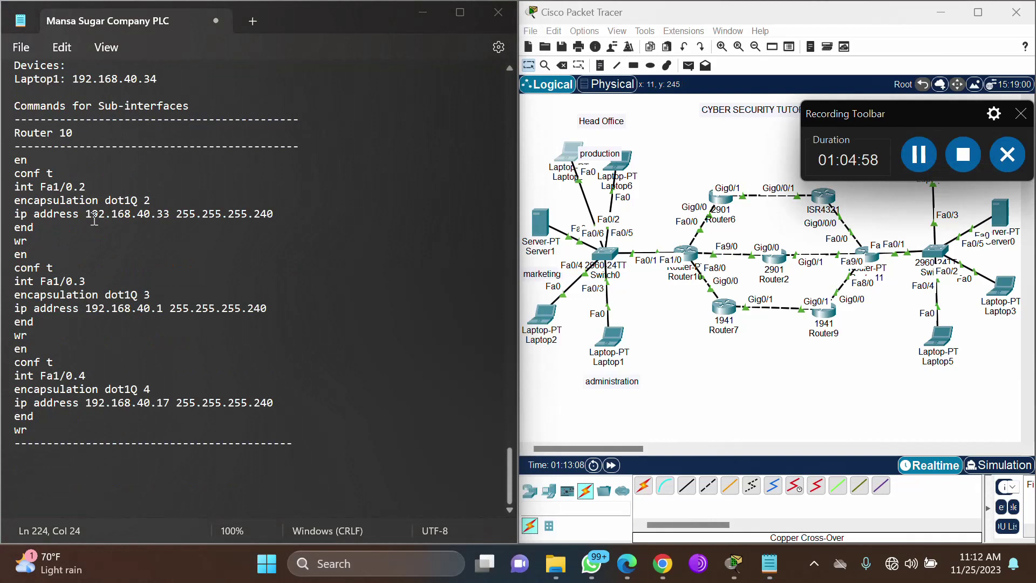
Paste the Fa1/0.2, Fa1/0.3 and Fa1/0.4 sub-interface commands into Router10's CLI from a fresh Router> prompt.
left_click_drag(15, 160, 315, 432)
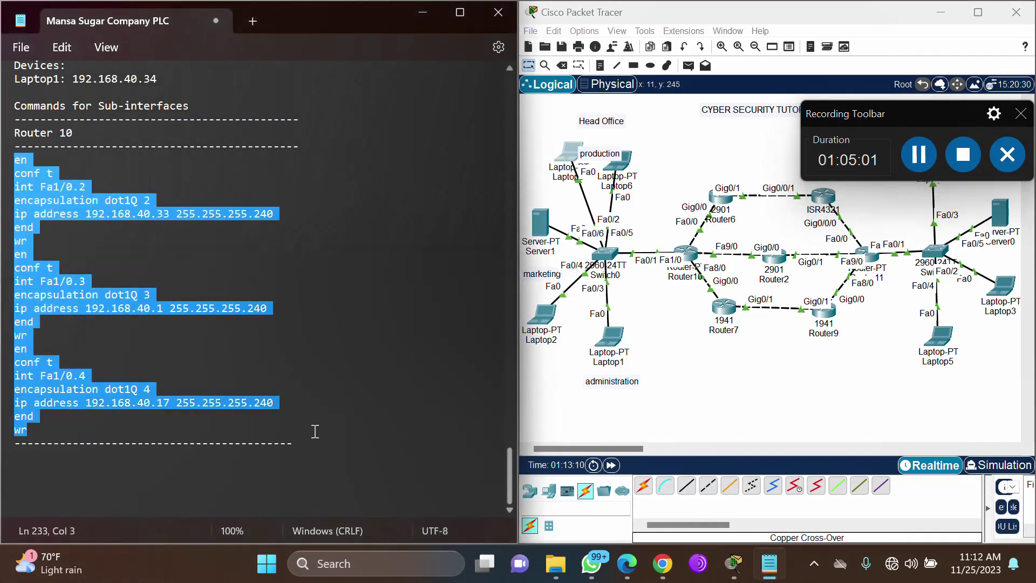
left_click(689, 252)
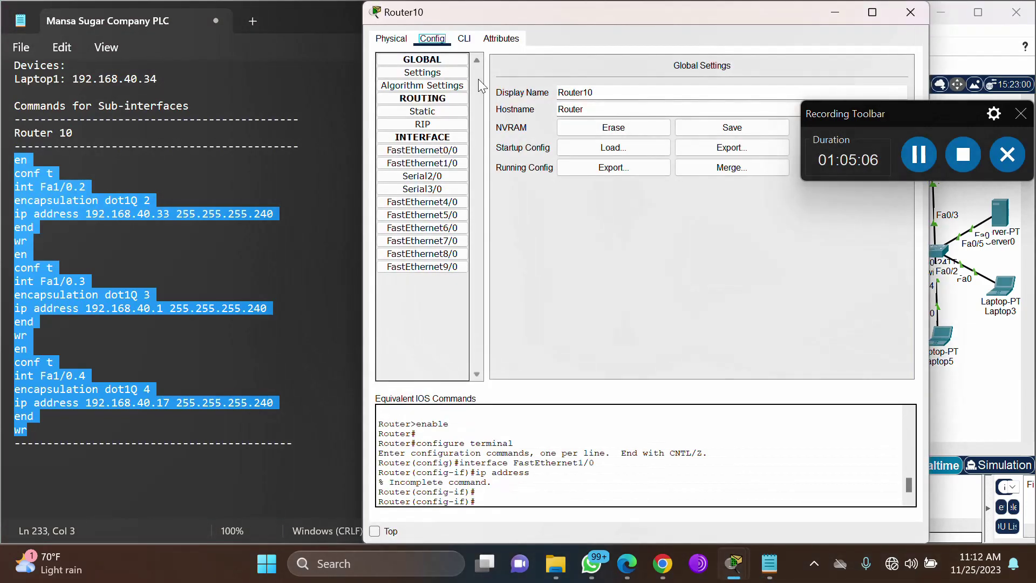
left_click(464, 39)
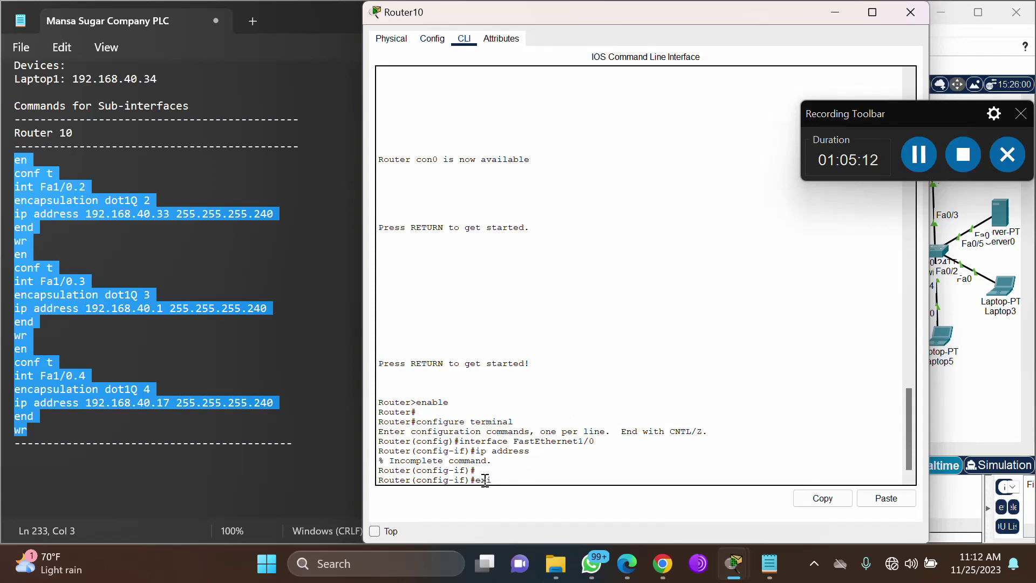
type("exit")
key("Return")
type("exit")
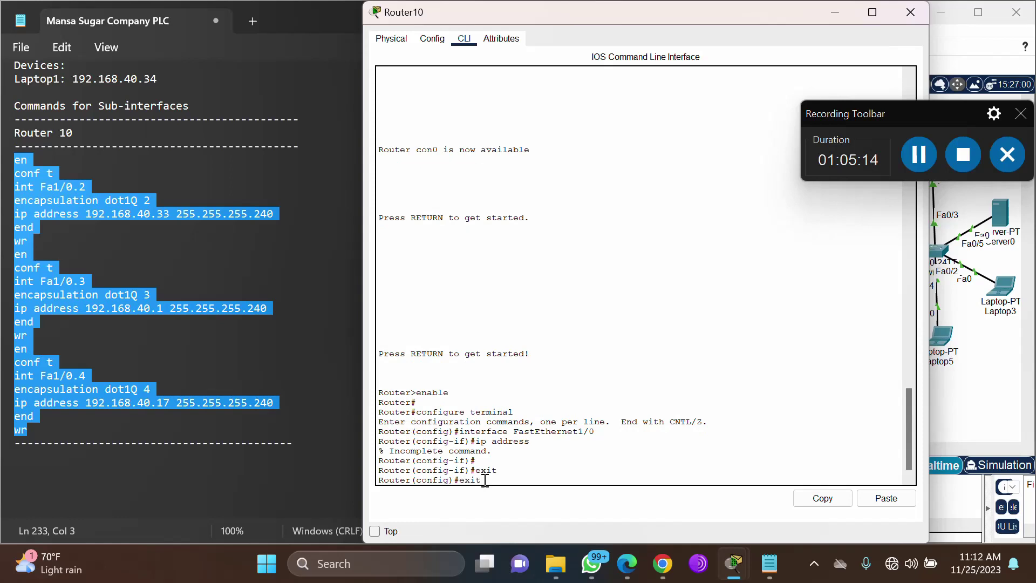
key("Return")
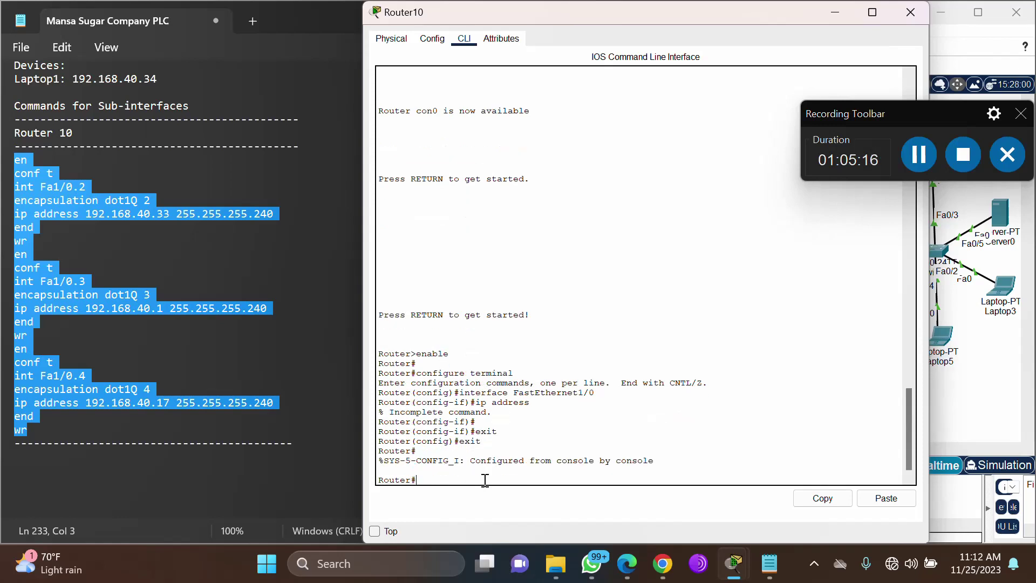
type("exit")
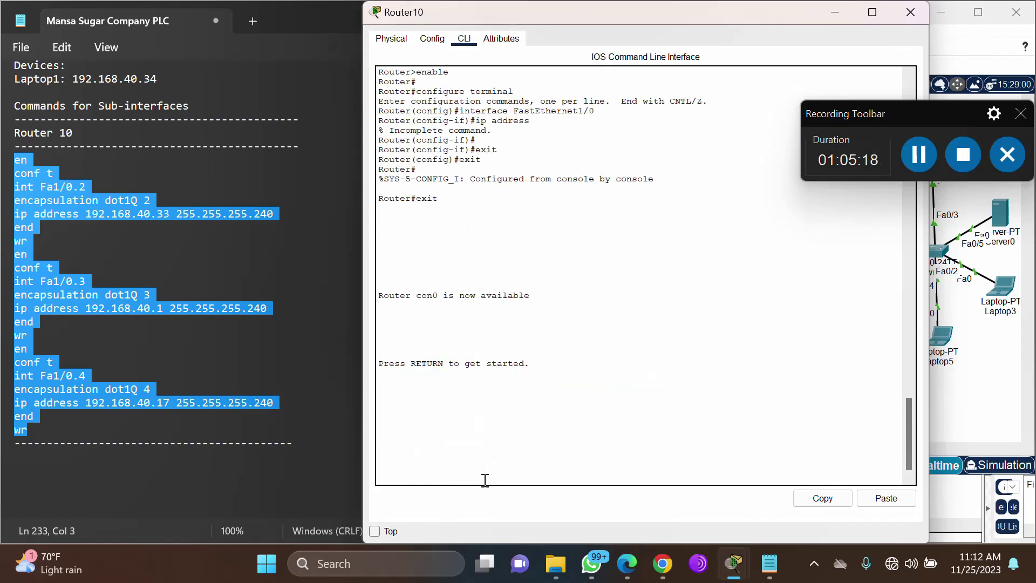
key("Return")
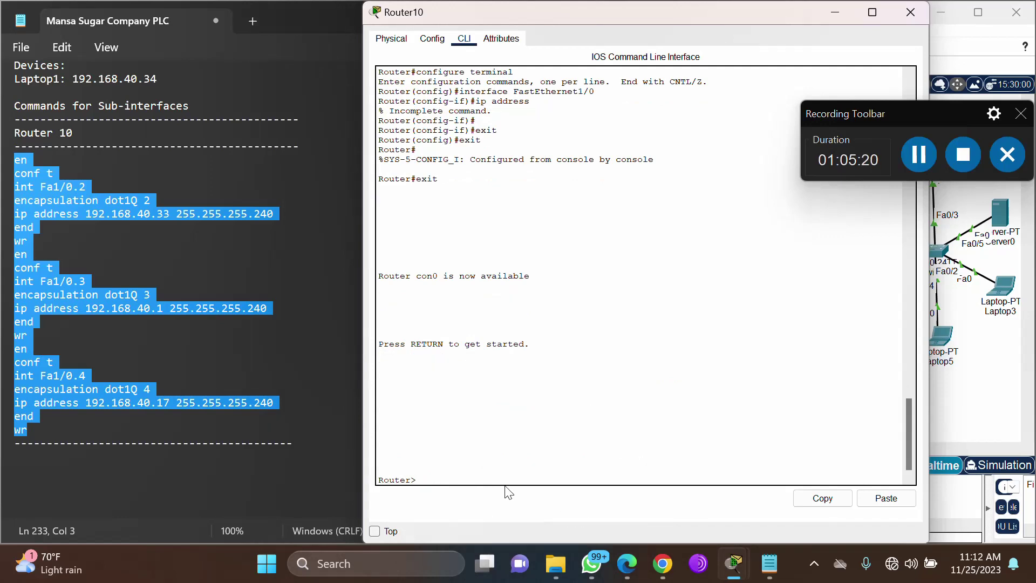
left_click(883, 501)
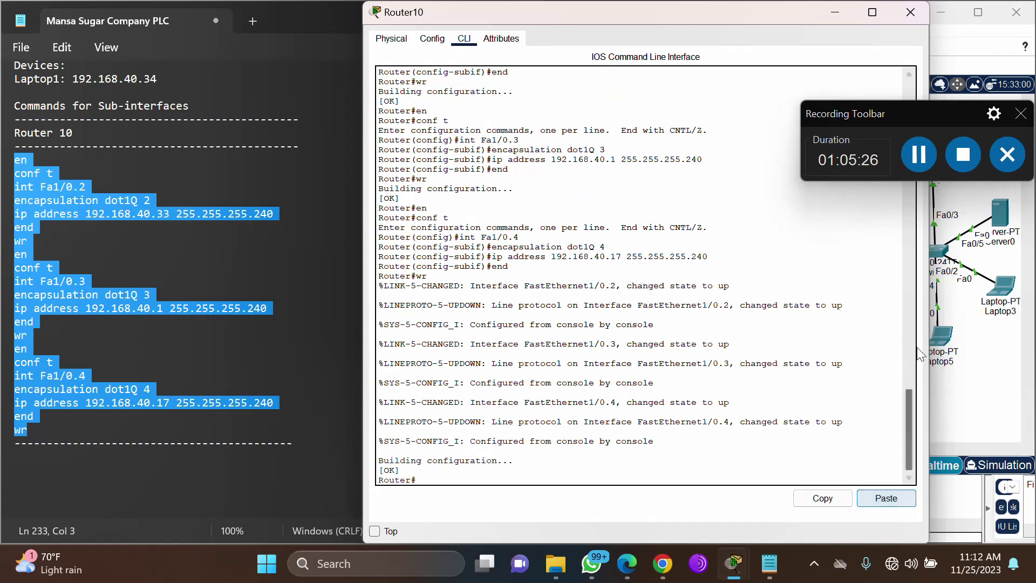
left_click(910, 13)
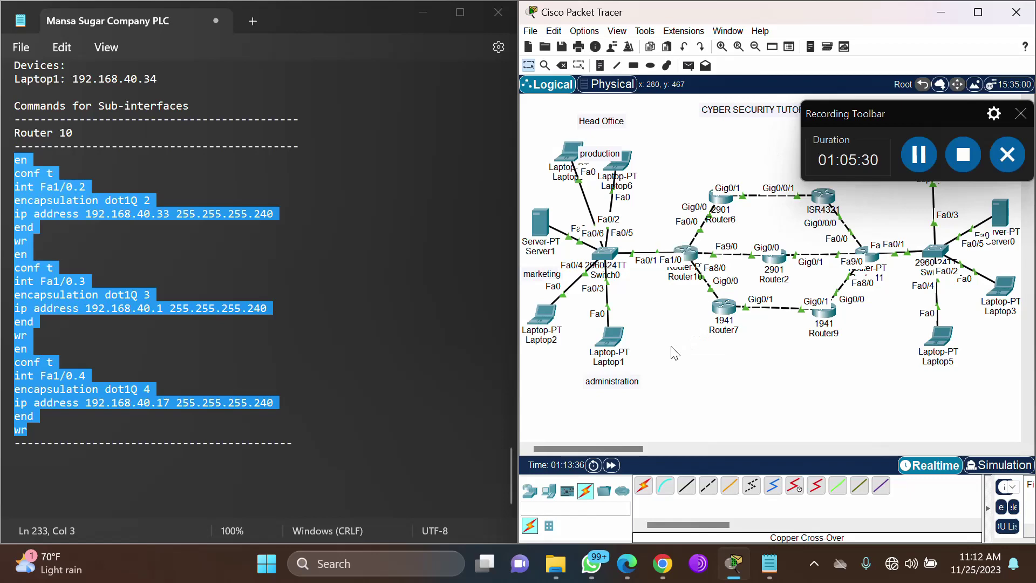
Rerun ping 192.168.40.34 from Laptop0's command prompt until all four replies come back.
mouse_move(687, 259)
left_click(565, 153)
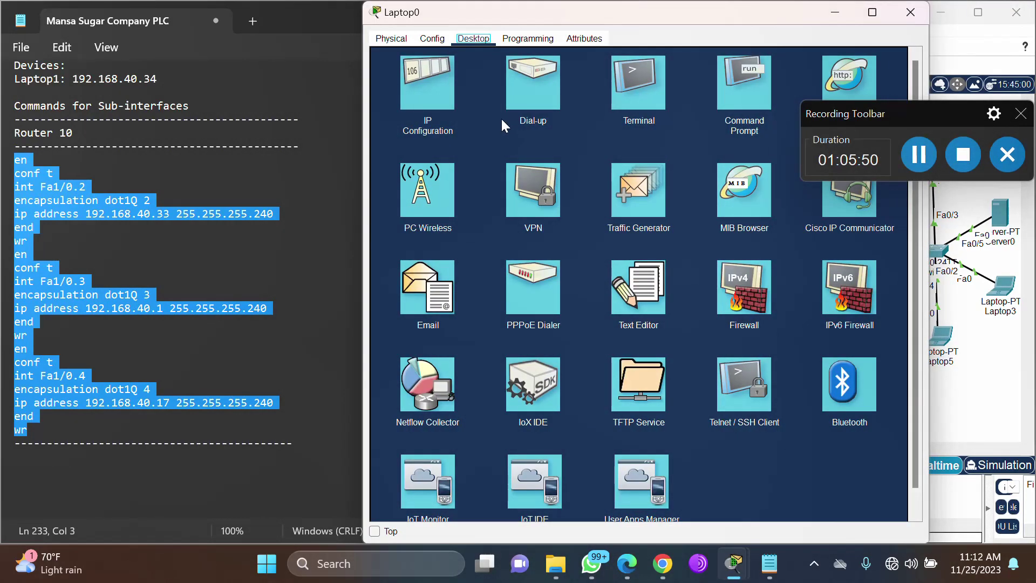
left_click(737, 81)
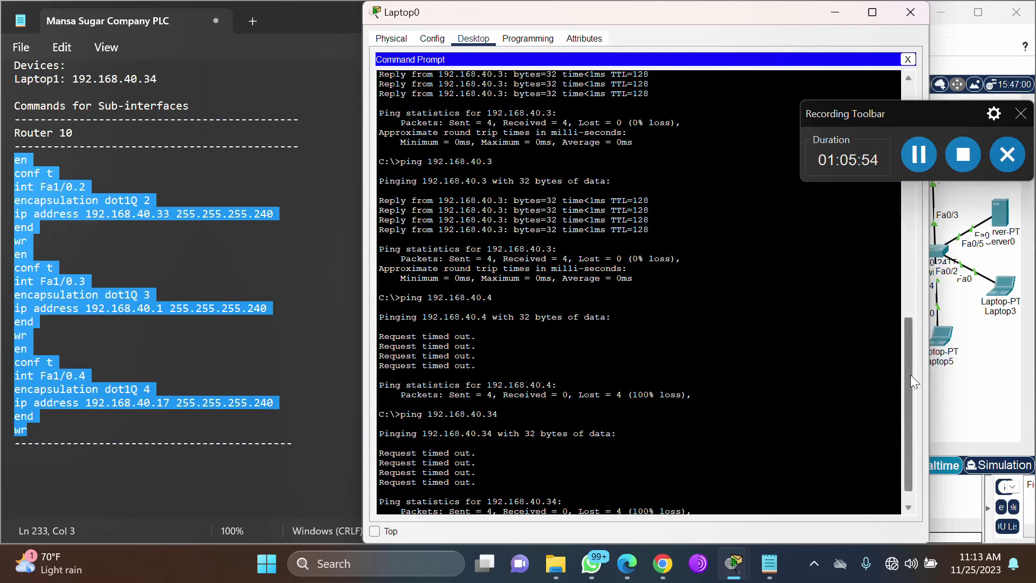
scroll(911, 375, "down", 1)
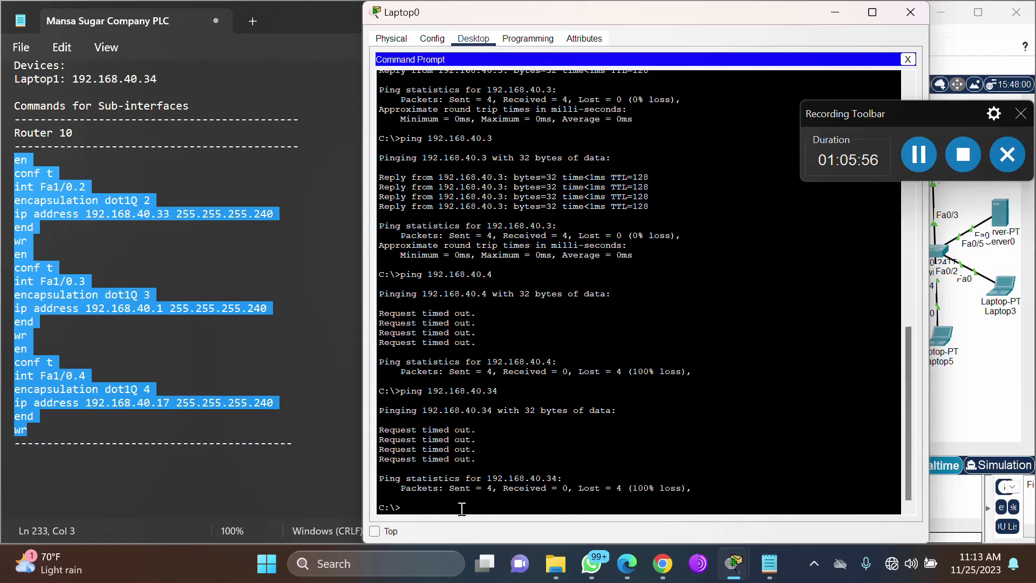
key("Up")
key("Return")
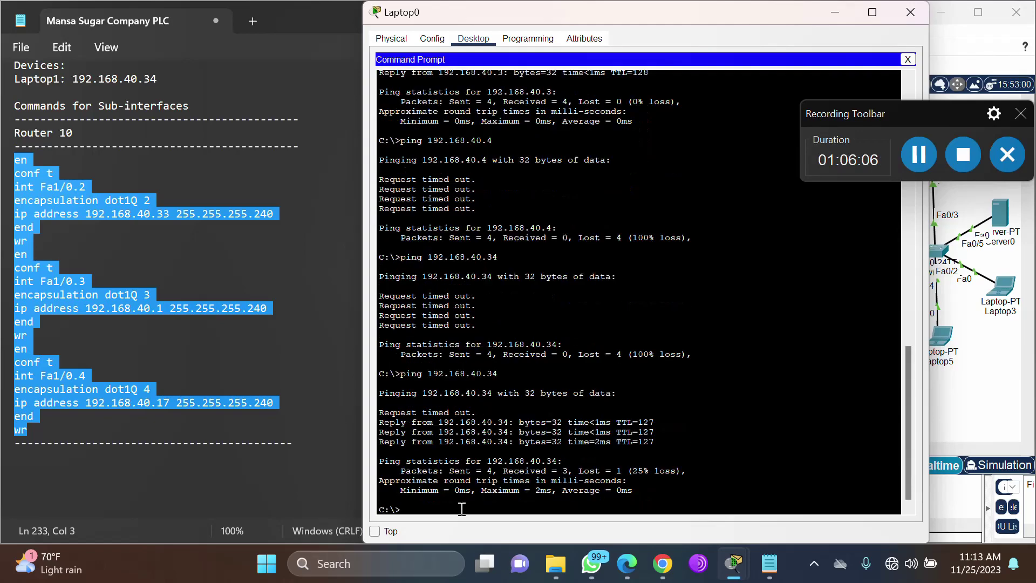
key("Up")
key("Return")
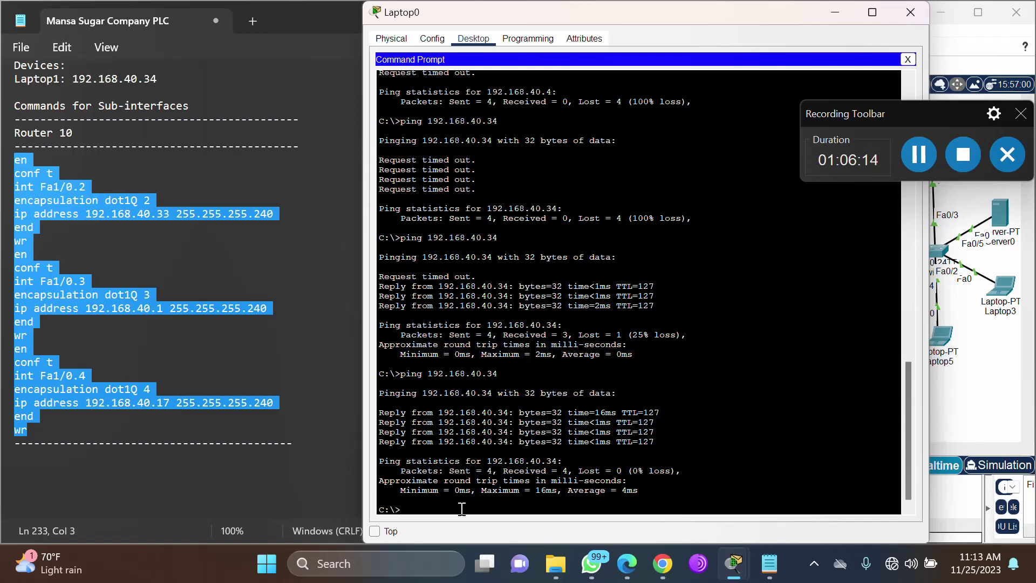
left_click(912, 11)
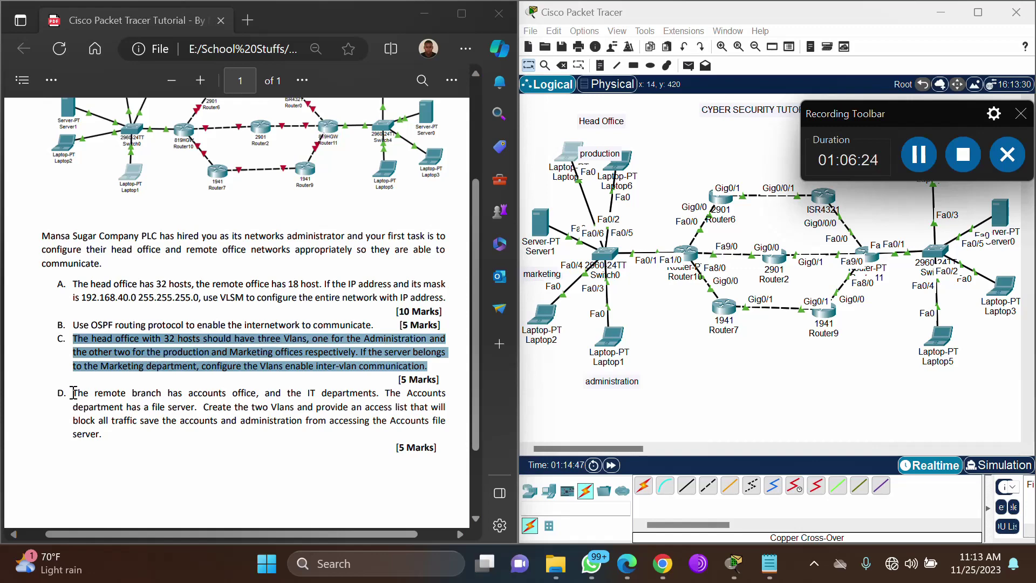
Highlight the whole task D paragraph about the remote branch's Accounts and IT VLANs in the PDF.
left_click_drag(73, 393, 138, 443)
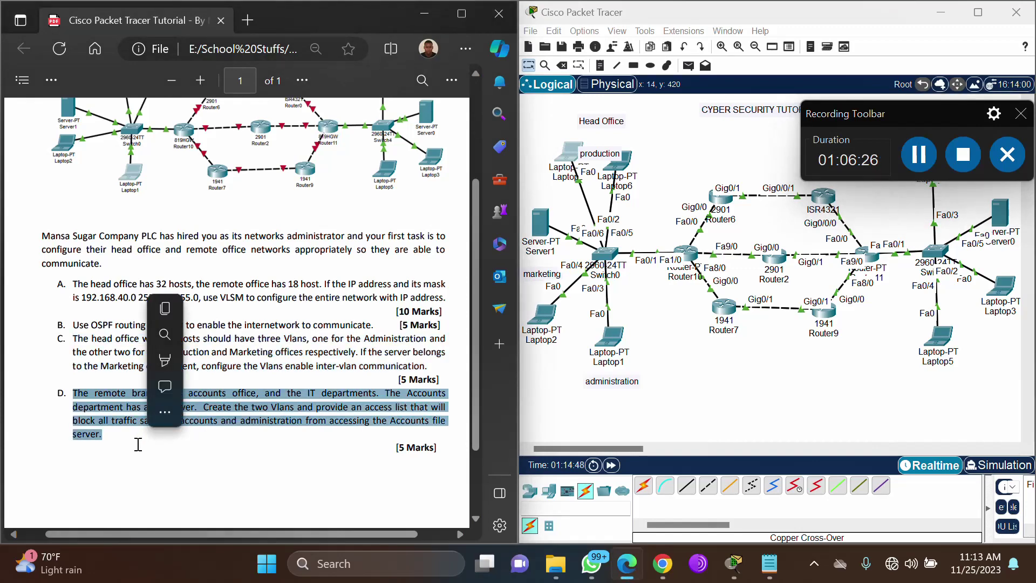
left_click(151, 484)
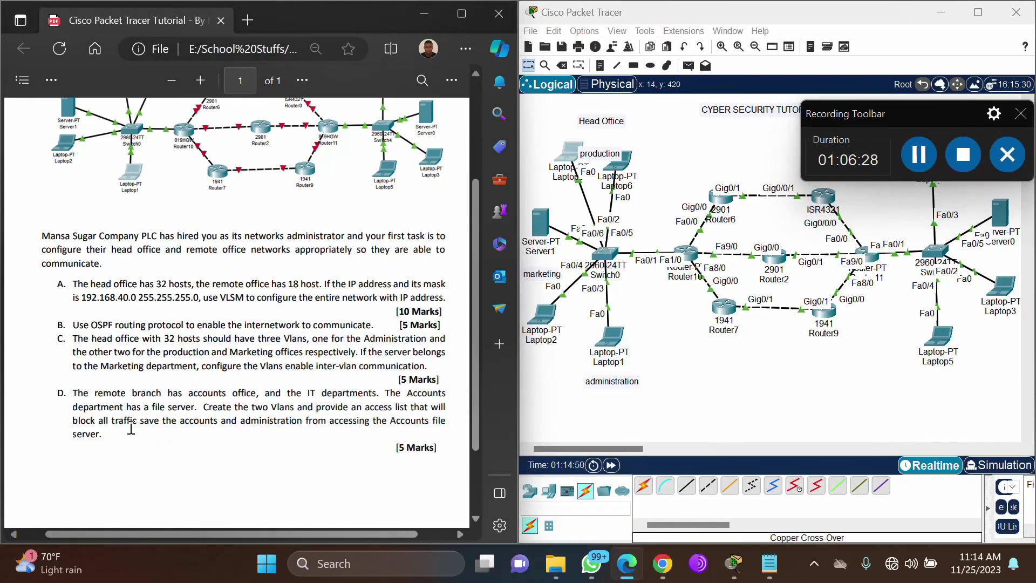
left_click_drag(74, 393, 128, 442)
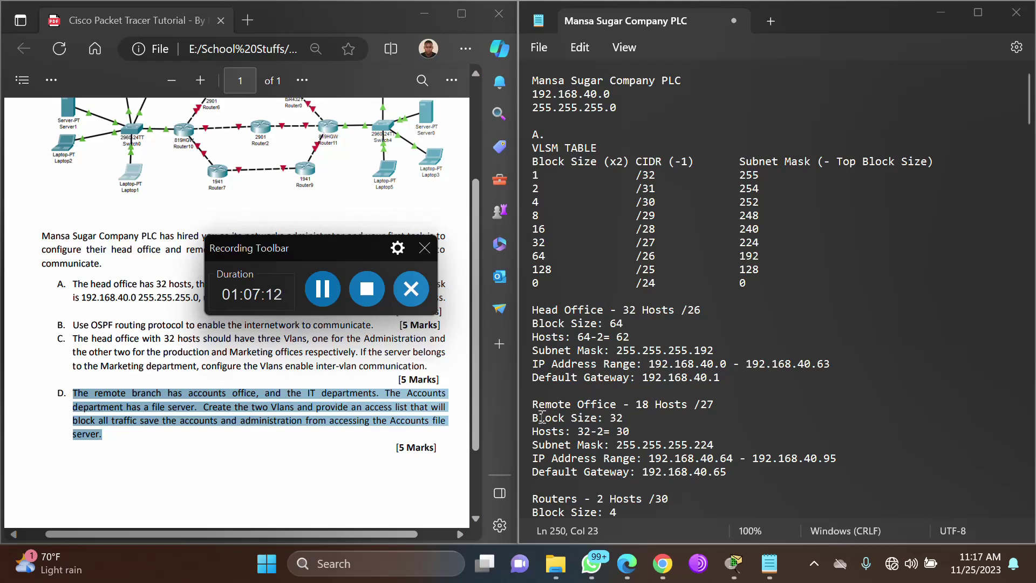
Select the 64 in the Remote Office address range in Notepad.
double_click(728, 458)
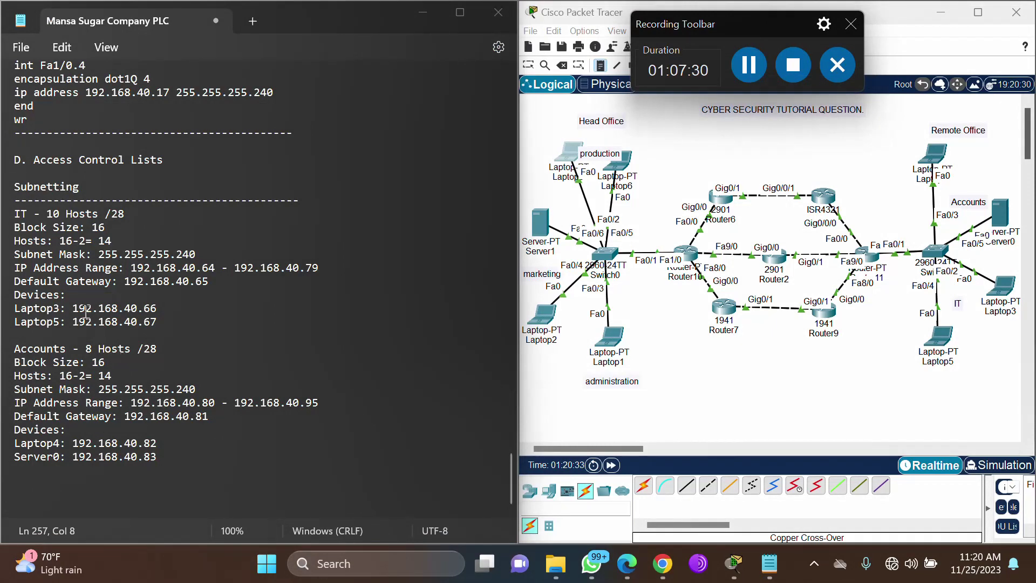
Copy Laptop3's address 192.168.40.66 from the IT devices list in the notes.
left_click_drag(73, 309, 14, 309)
mouse_move(176, 300)
left_mouse_down()
mouse_move(160, 323)
mouse_move(160, 305)
left_mouse_up()
left_click(194, 322)
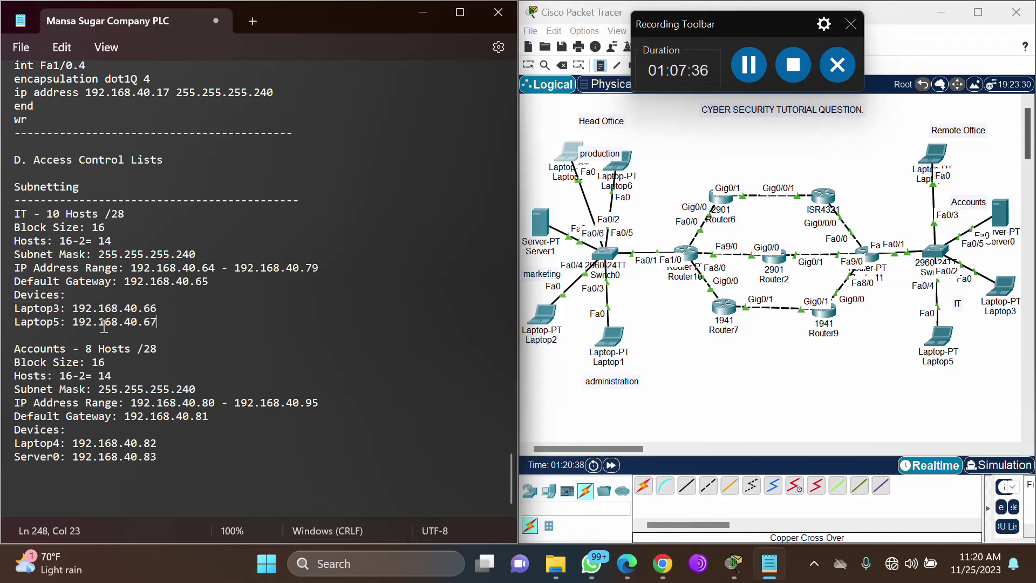
left_click_drag(73, 308, 159, 309)
key("ctrl+c")
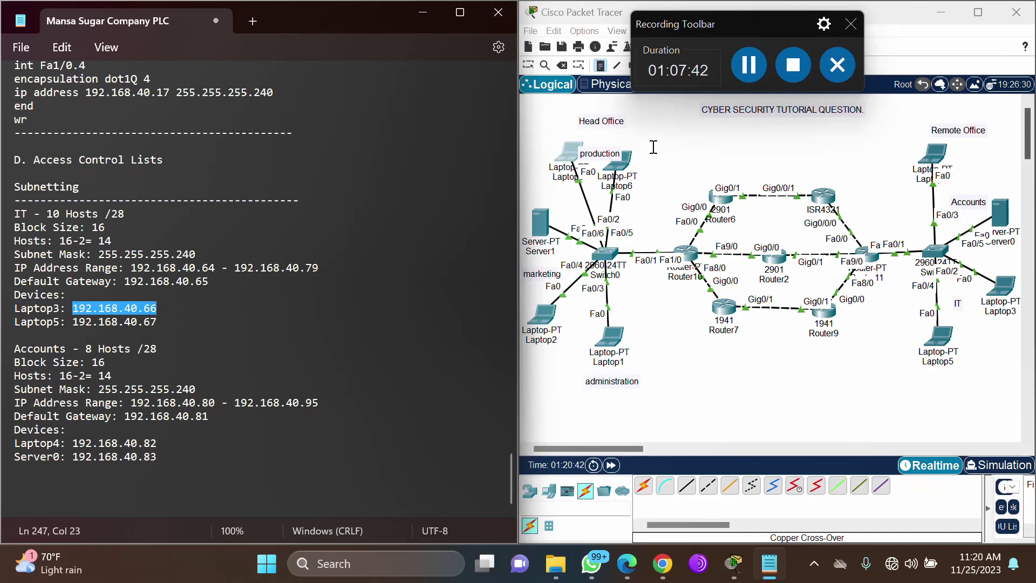
Try pasting 192.168.40.66 as Laptop3's IPv4 address; the field ends up empty.
left_click(537, 80)
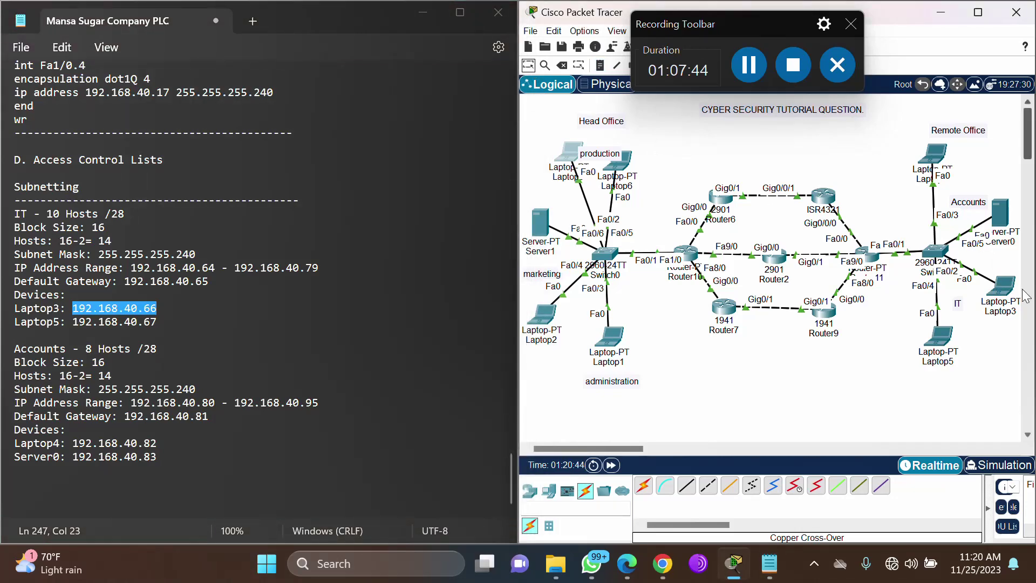
left_click(1001, 290)
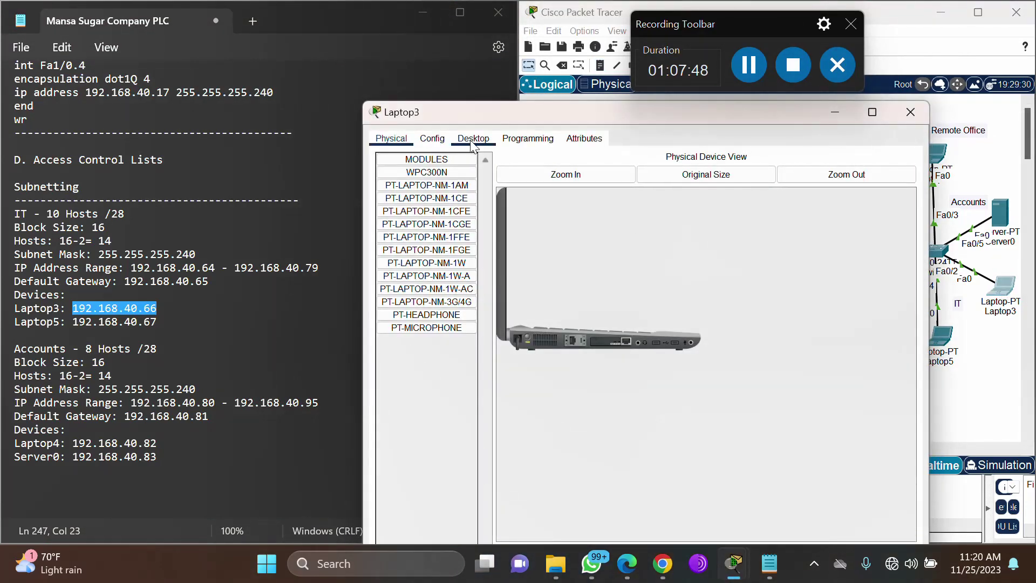
left_click(436, 142)
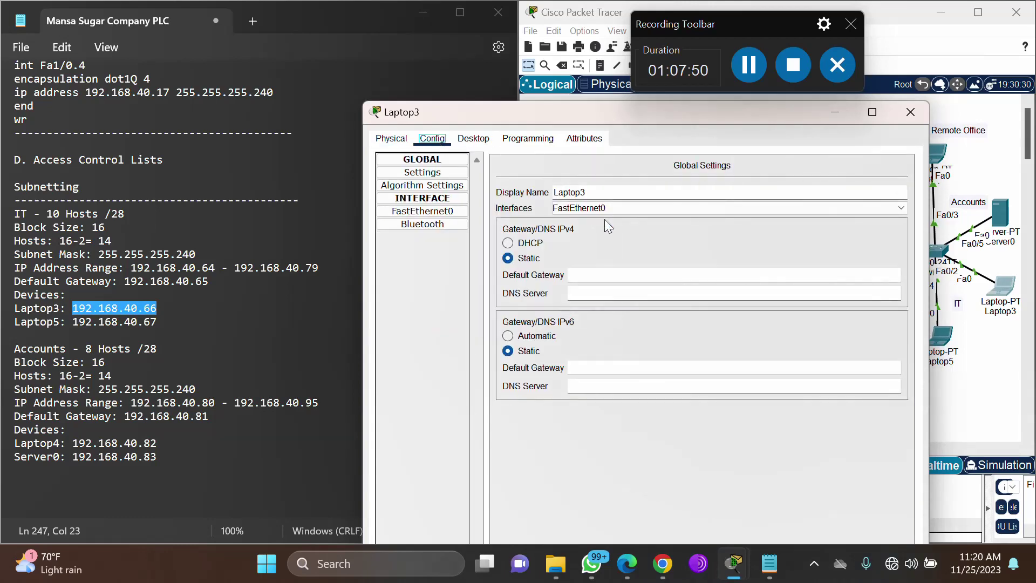
left_click(470, 139)
left_click(413, 174)
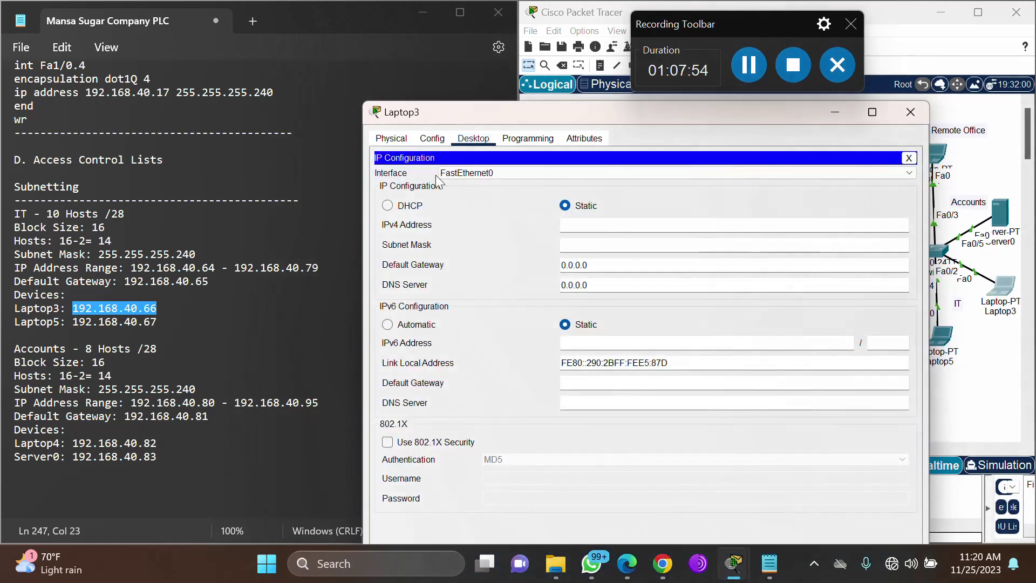
key("ctrl+v")
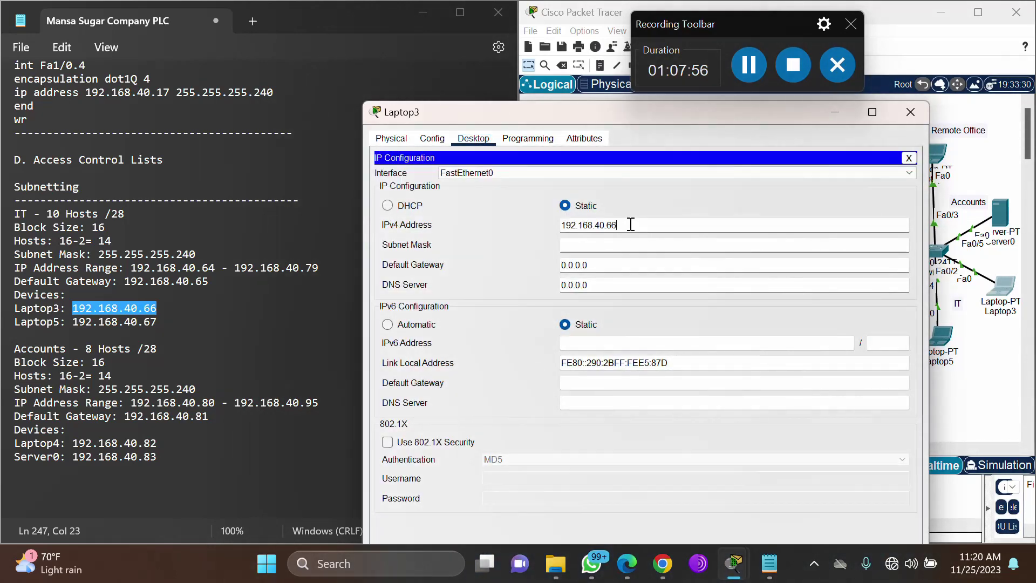
key("Tab")
left_click(630, 224)
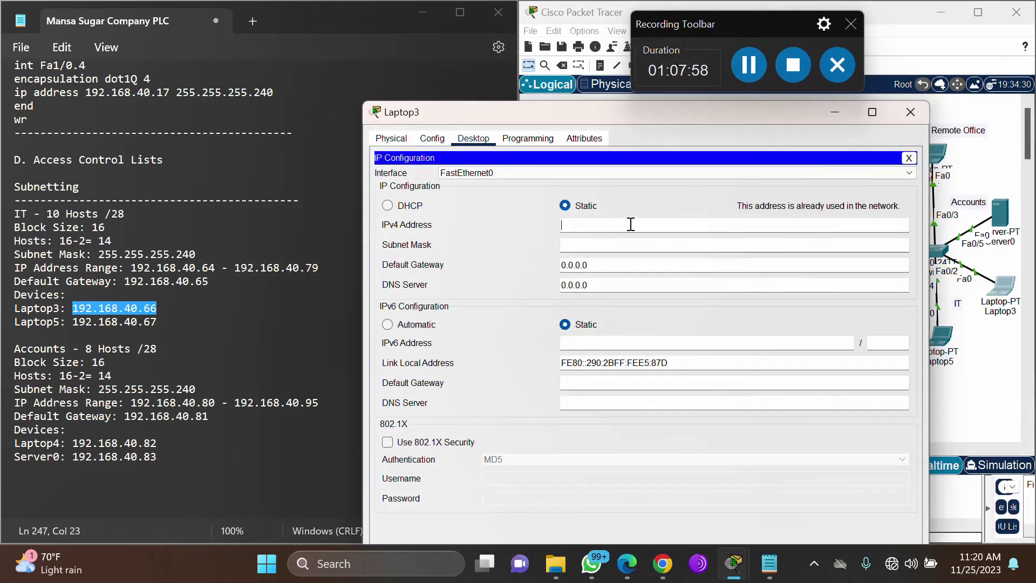
left_click(922, 112)
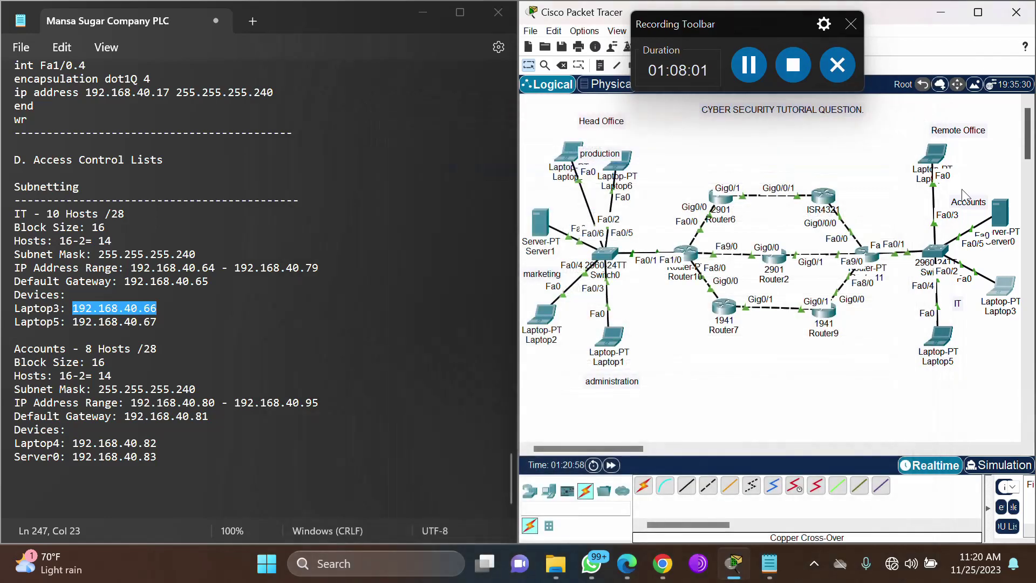
Check Laptop5, then erase Laptop4's conflicting IPv4 address.
left_click(939, 340)
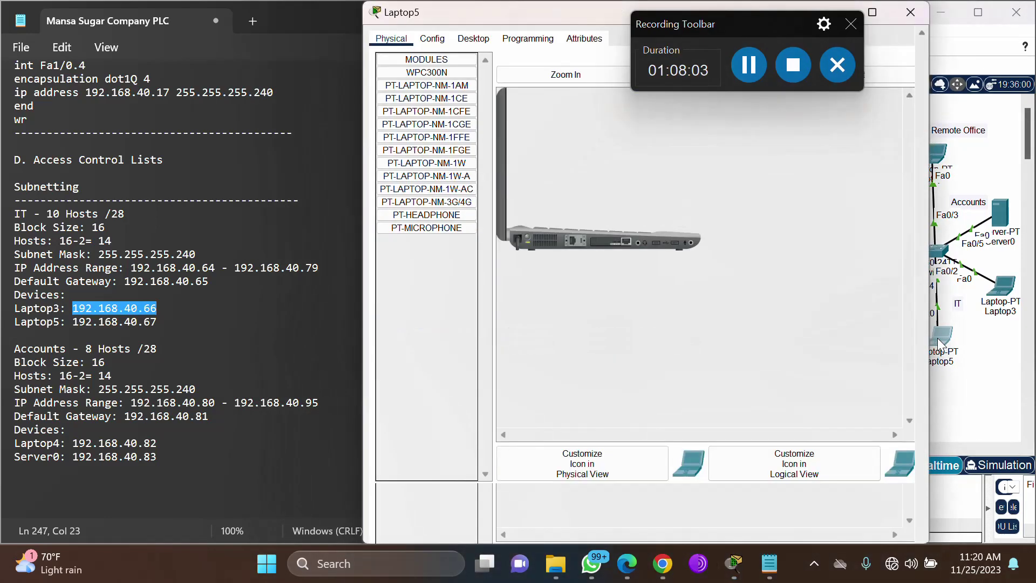
left_click(910, 10)
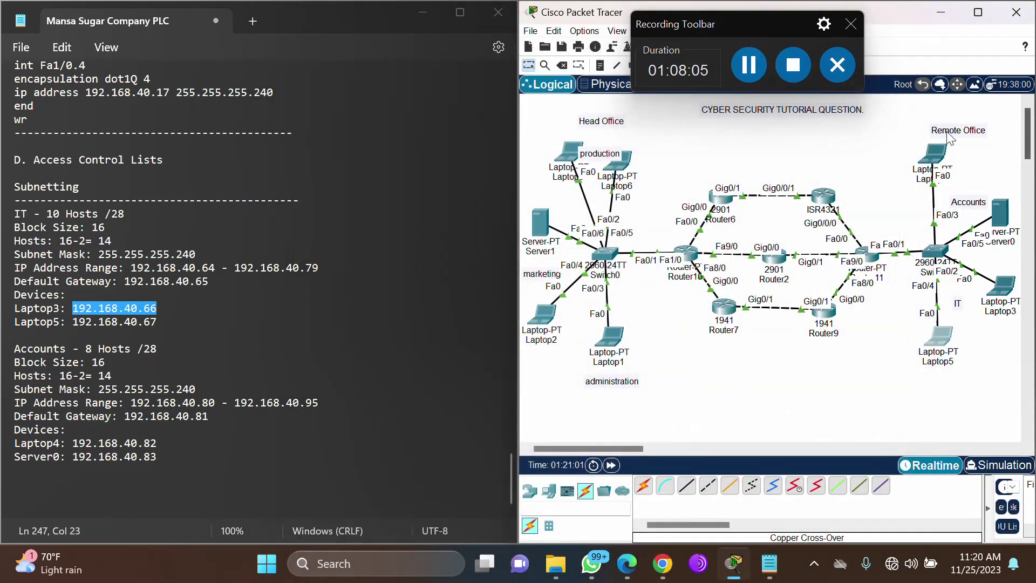
left_click(940, 159)
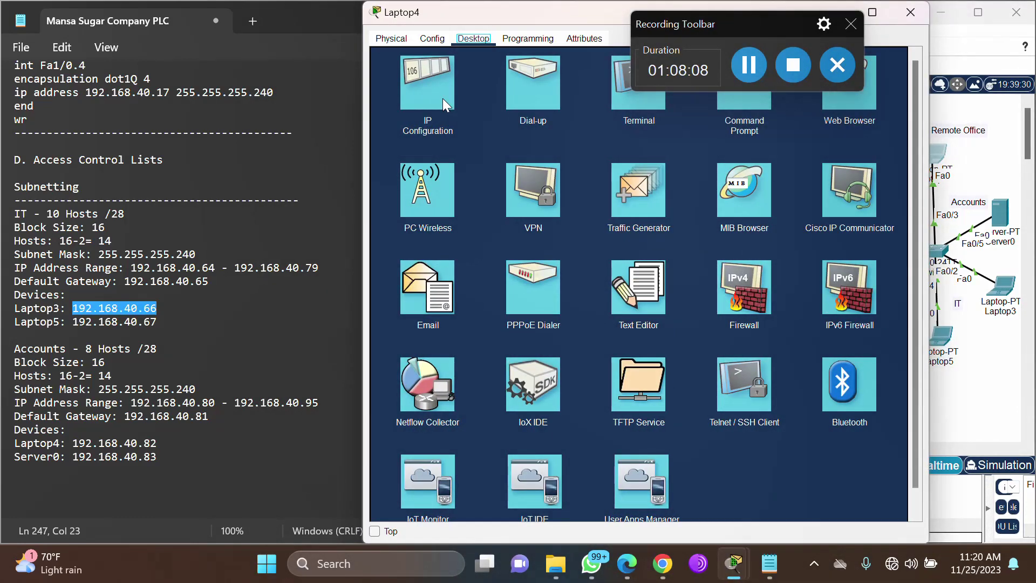
left_click(442, 99)
left_click(630, 125)
key("BackSpace")
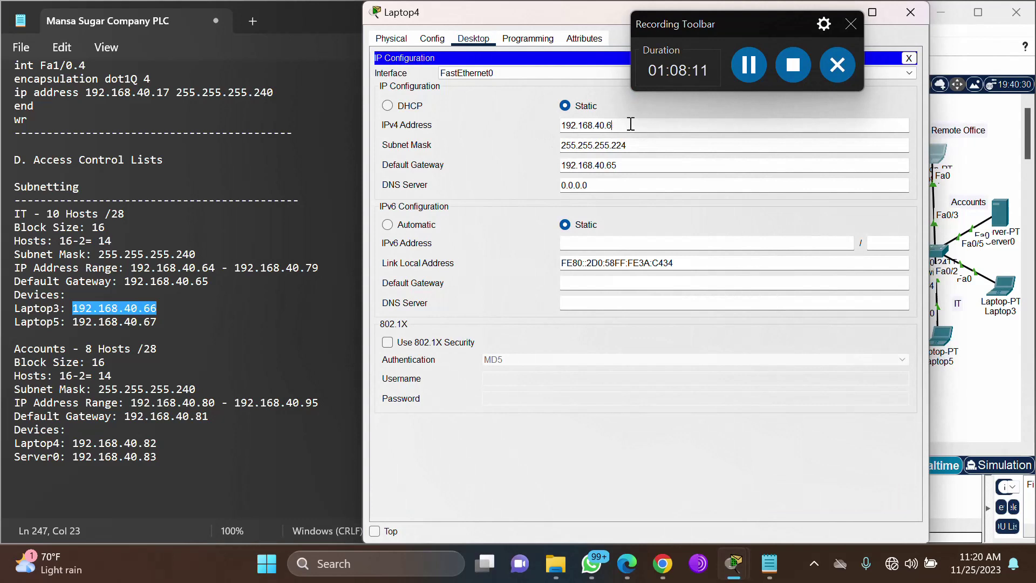
key("BackSpace")
key("BackSpace")
key("BackSpace")
key("BackSpace")
key("BackSpace")
key("BackSpace")
key("BackSpace")
key("BackSpace")
key("BackSpace")
key("BackSpace")
left_click(542, 126)
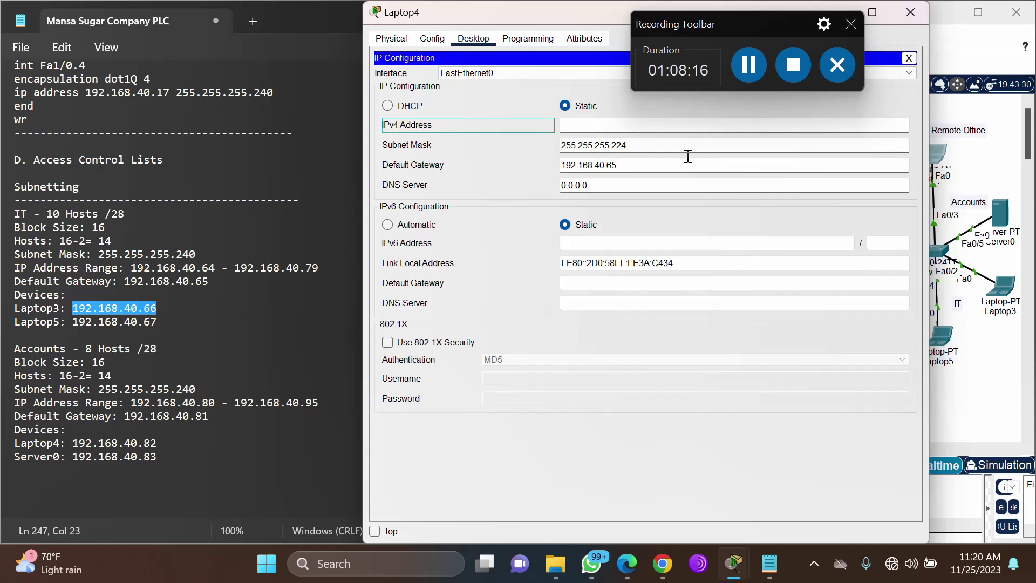
left_click(911, 12)
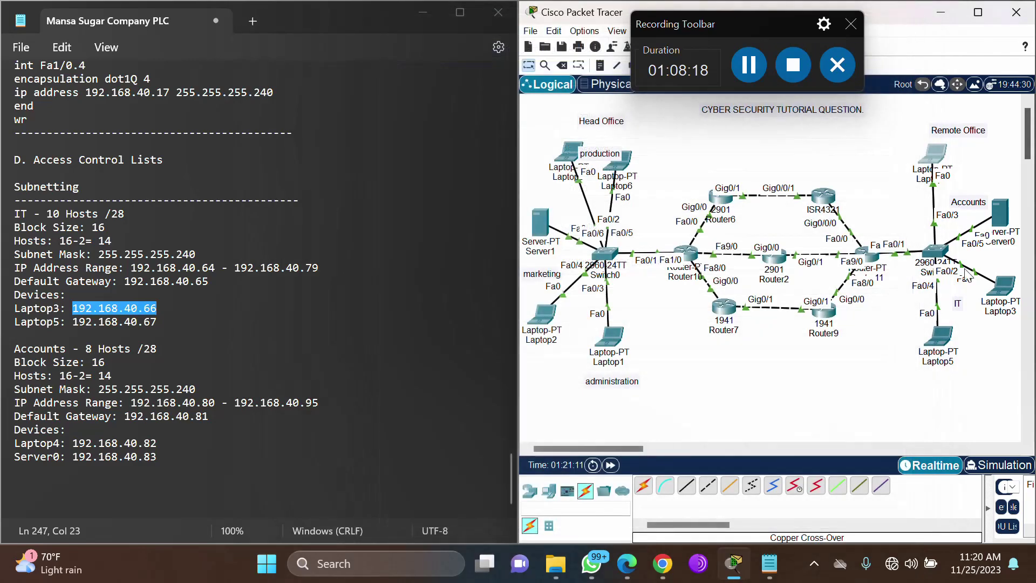
Set Laptop3 to 192.168.40.66, mask 255.255.255.240, gateway 192.168.40.65.
left_click(1002, 296)
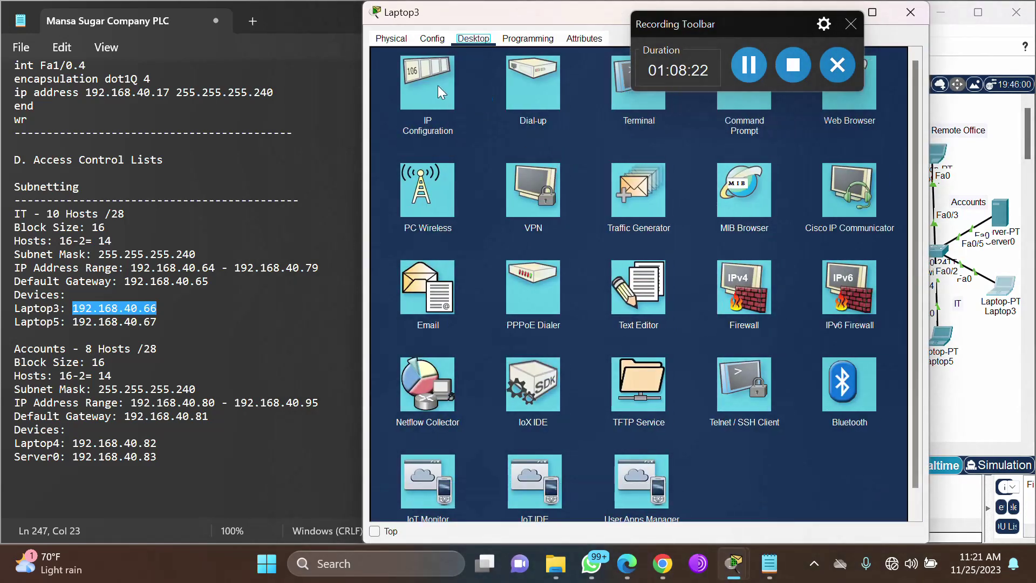
left_click(438, 85)
left_click(577, 125)
key("ctrl+v")
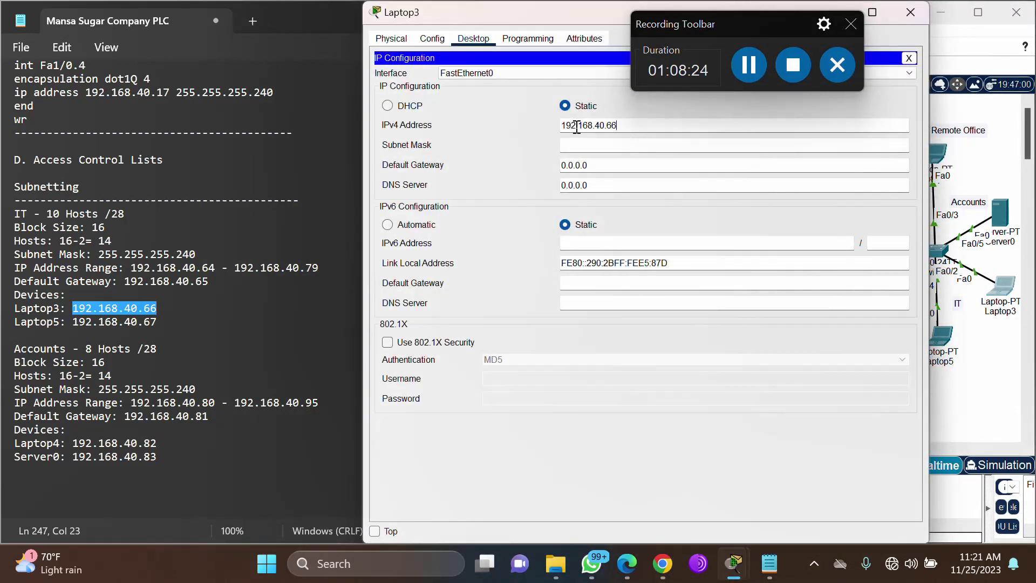
key("Tab")
left_click(629, 146)
key("BackSpace")
key("Tab")
key("ctrl+v")
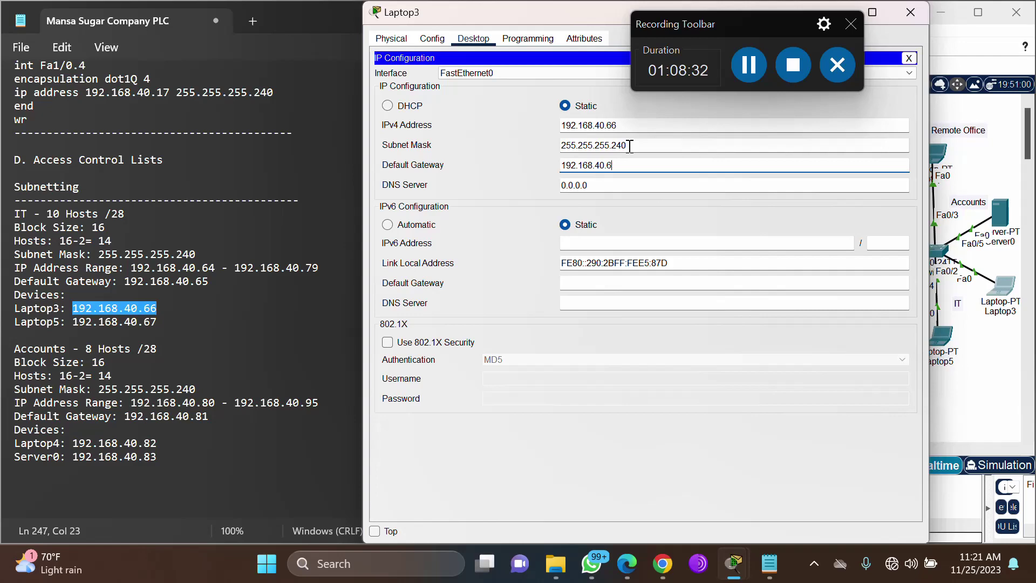
type("5")
left_click(530, 106)
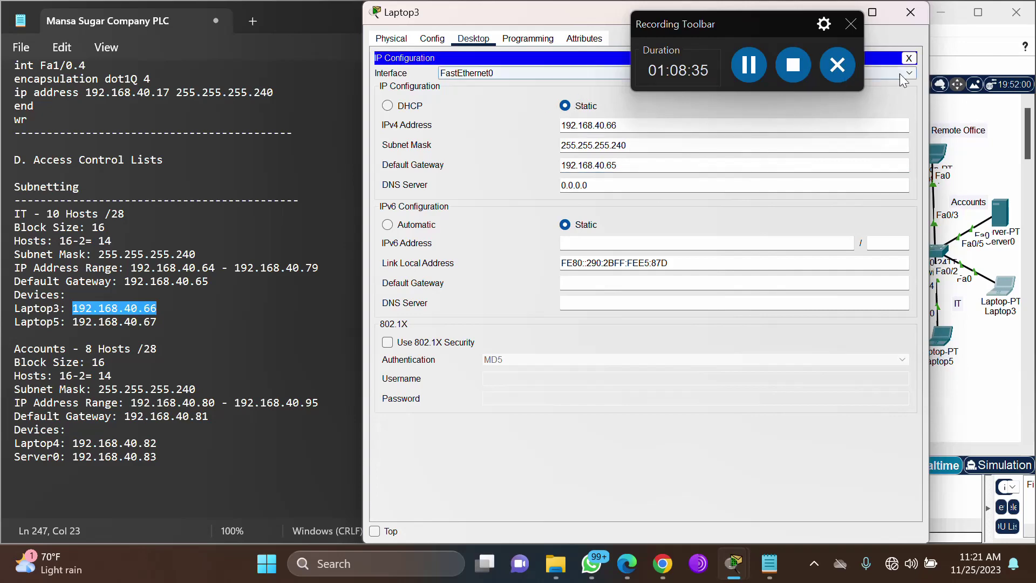
left_click(911, 12)
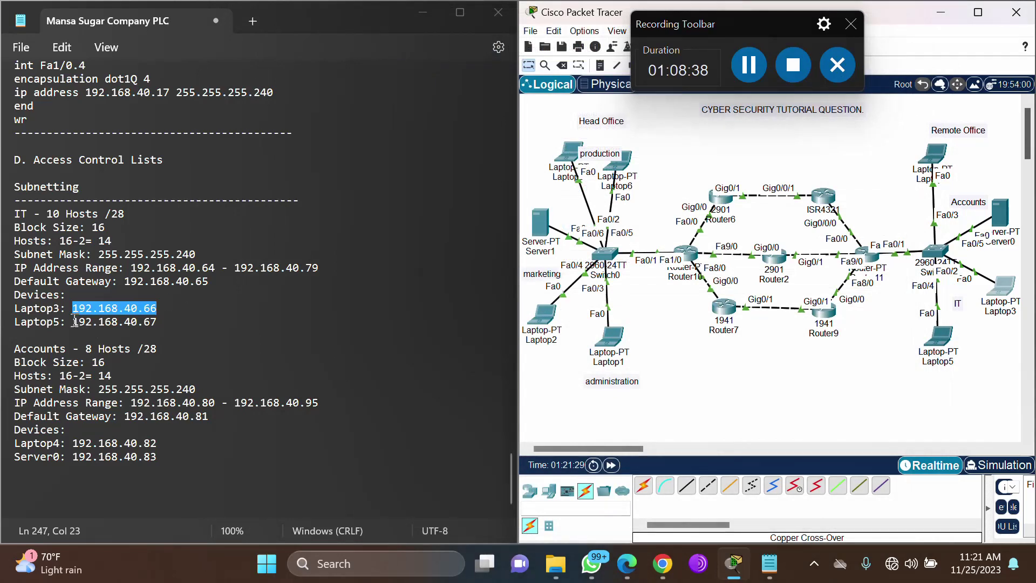
Configure Laptop5 with 192.168.40.67, mask 255.255.255.240 and gateway 192.168.40.65, copying the address from the notes.
left_click_drag(73, 321, 172, 320)
key("ctrl+c")
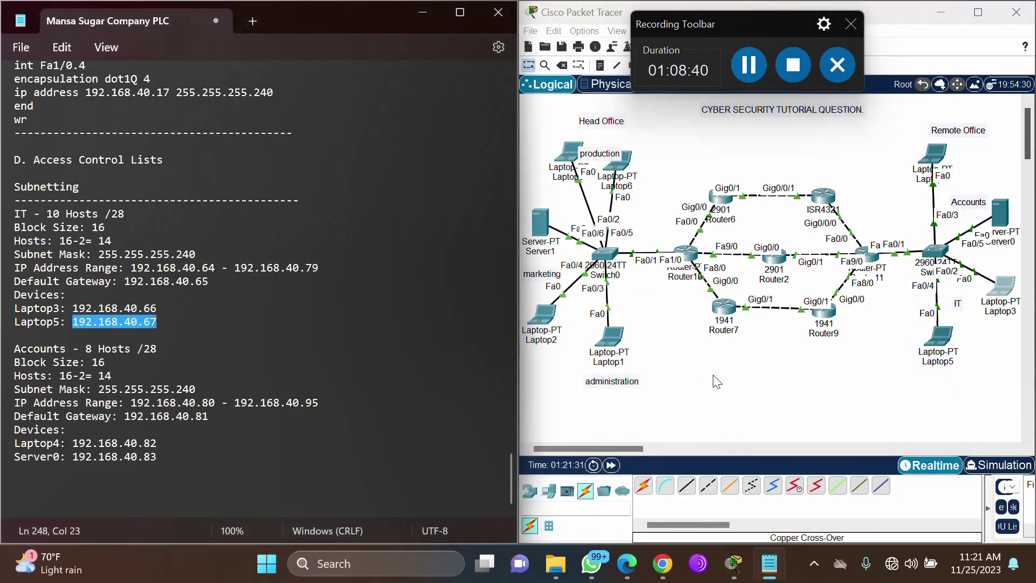
left_click(945, 333)
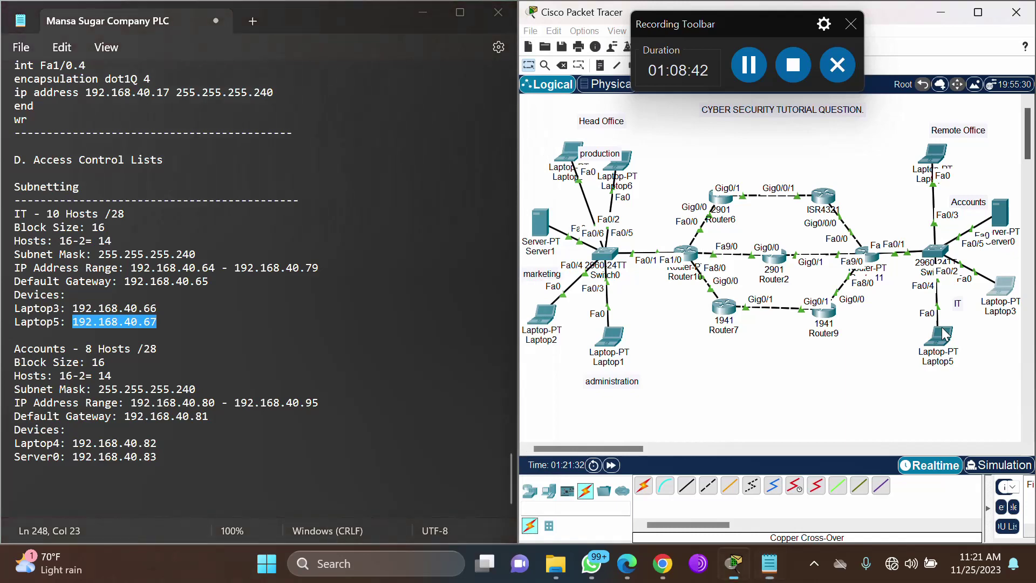
left_click(945, 334)
left_click(473, 138)
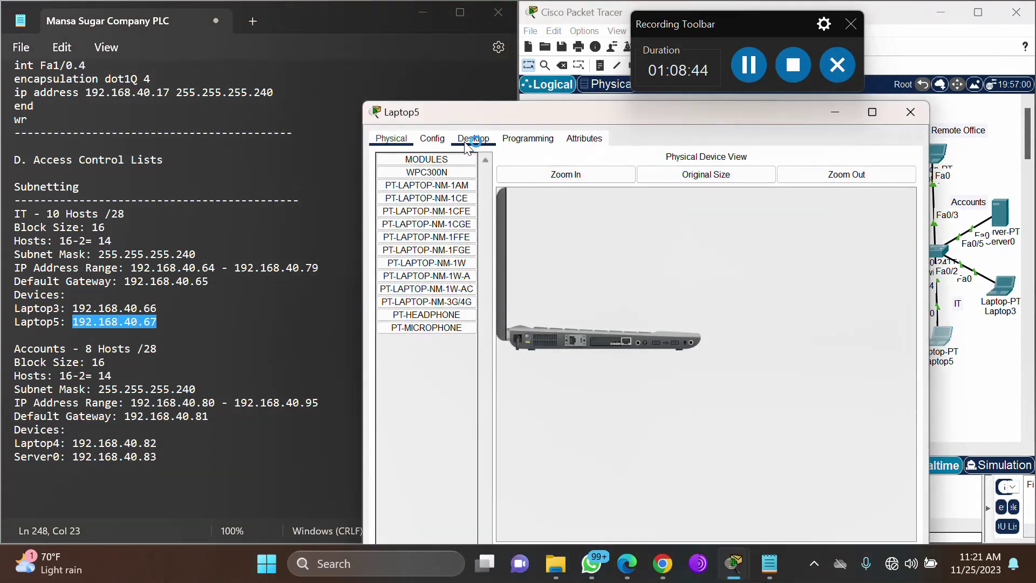
left_click(435, 175)
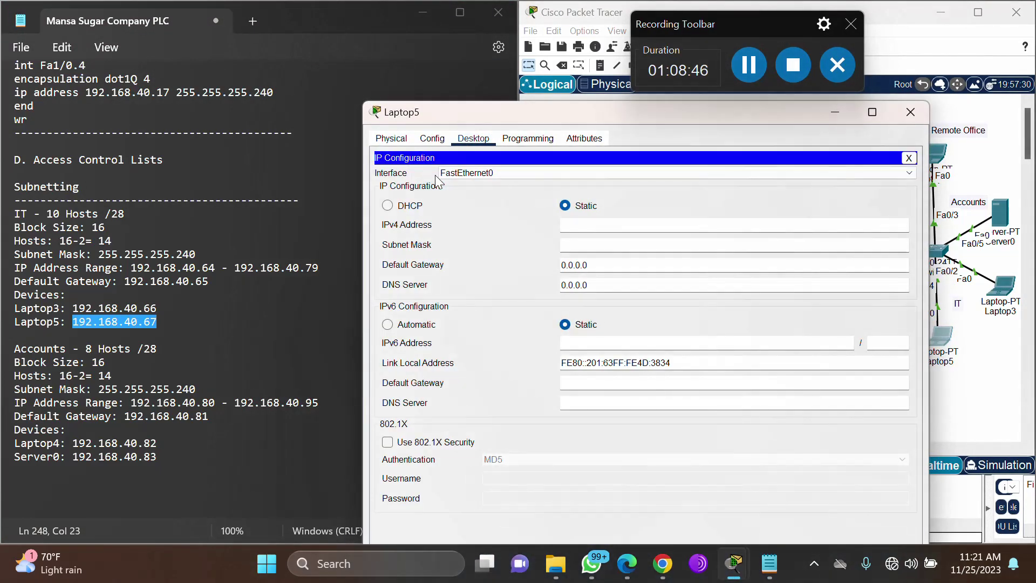
left_click(583, 227)
key("ctrl+v")
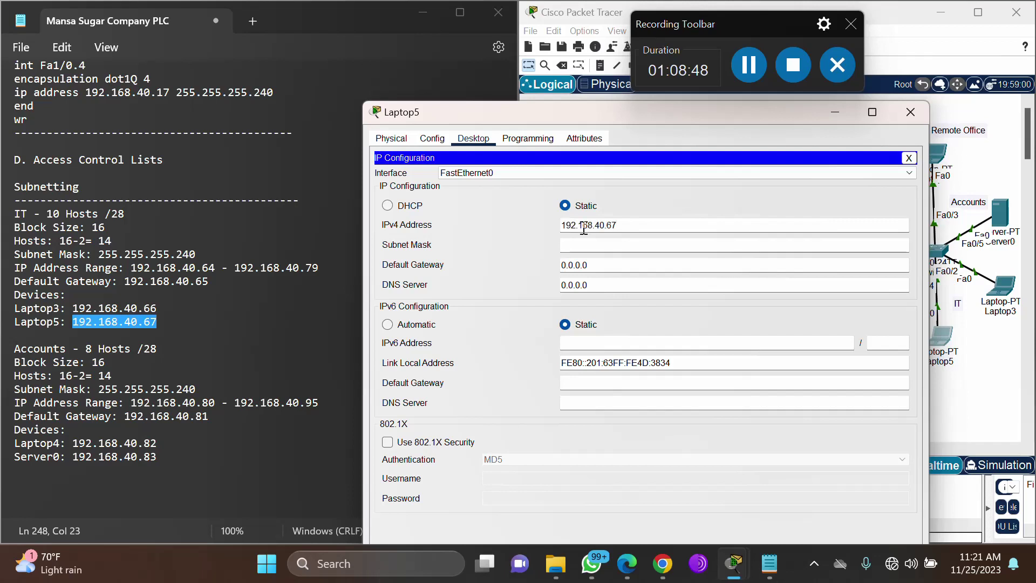
key("Tab")
left_click(625, 251)
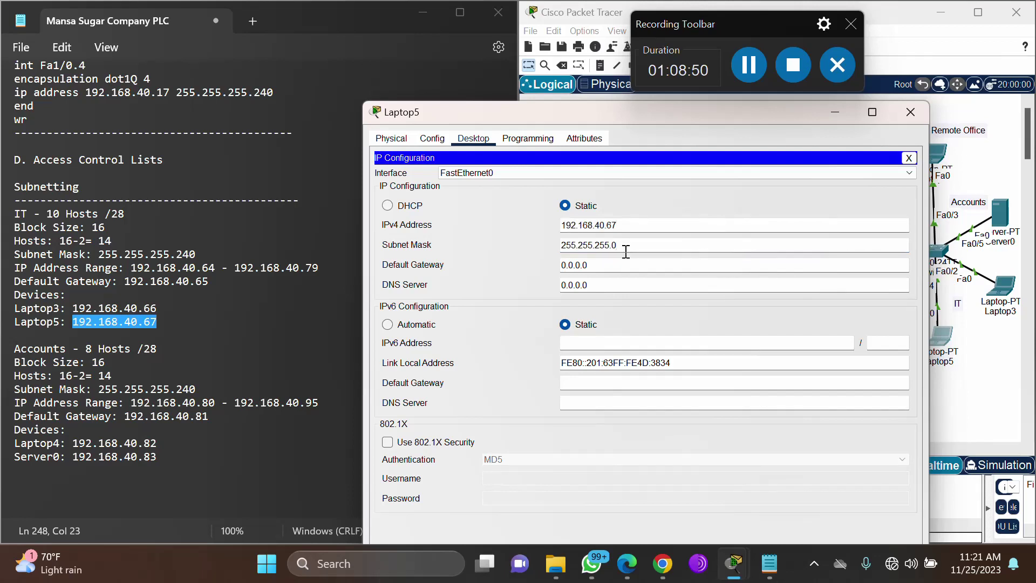
type("240")
key("Tab")
key("ctrl+v")
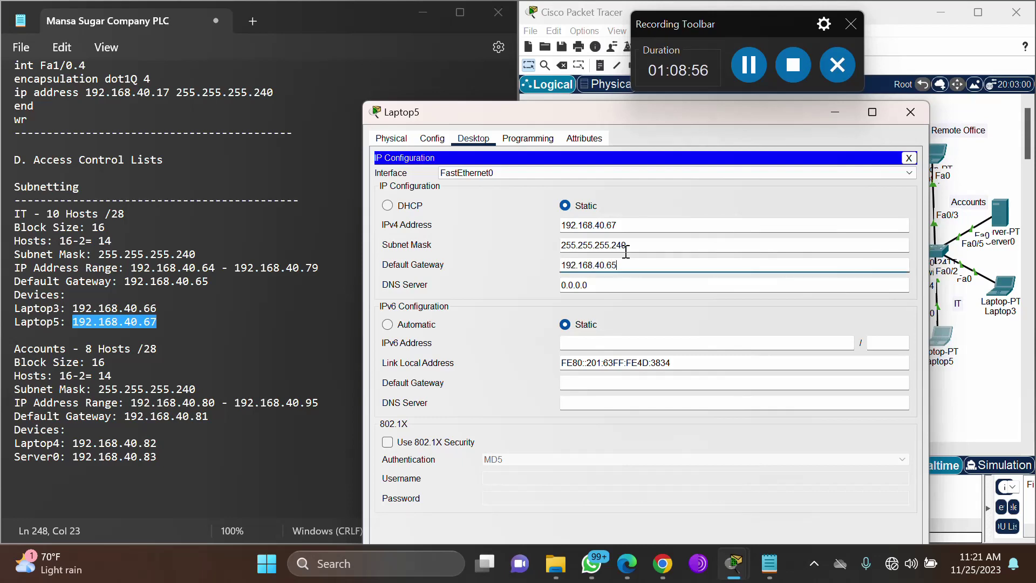
left_click(623, 206)
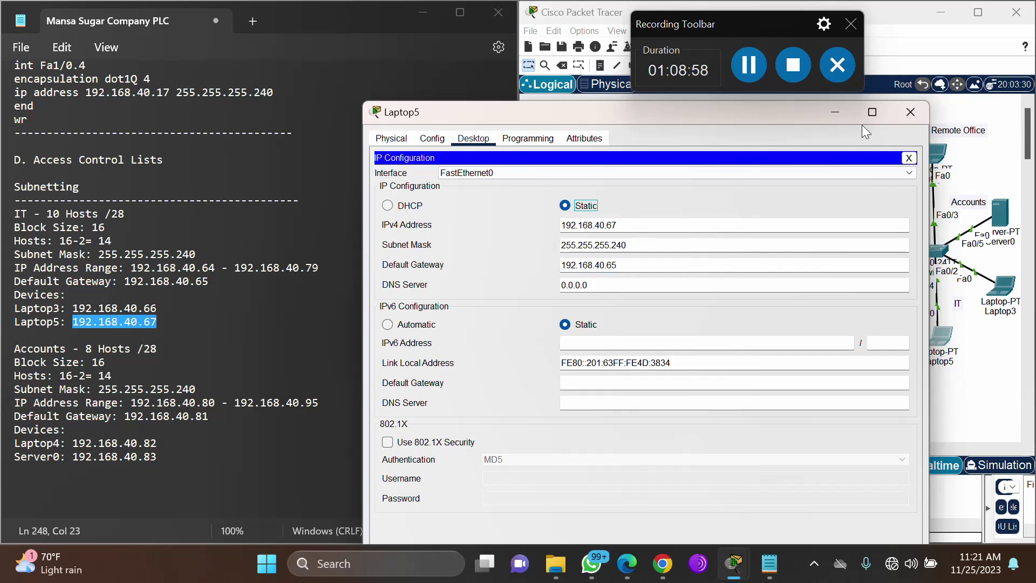
left_click(902, 115)
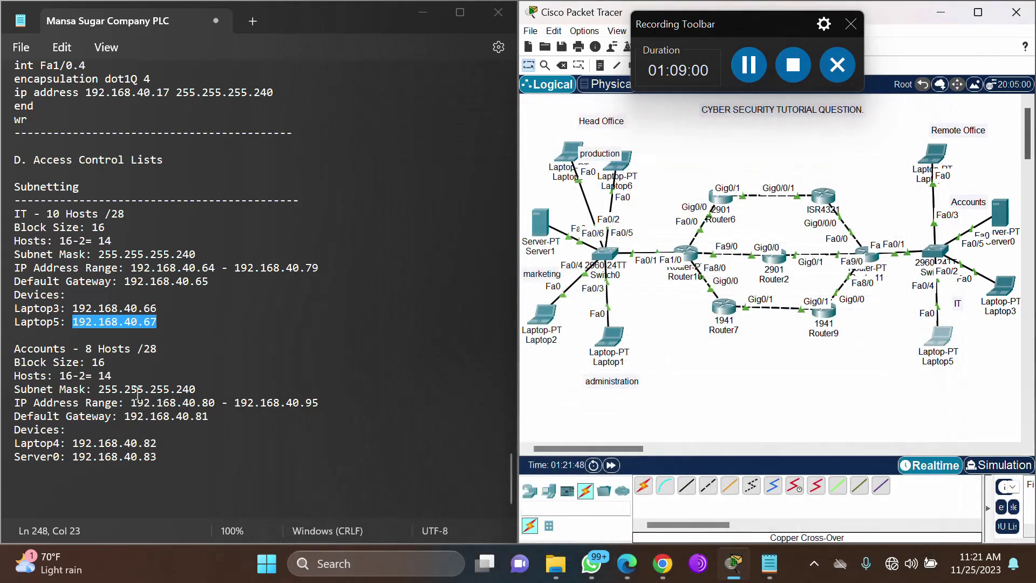
Configure Laptop4 with 192.168.40.82, mask 255.255.255.240 and gateway 192.168.40.81.
left_click_drag(74, 443, 161, 441)
key("ctrl+c")
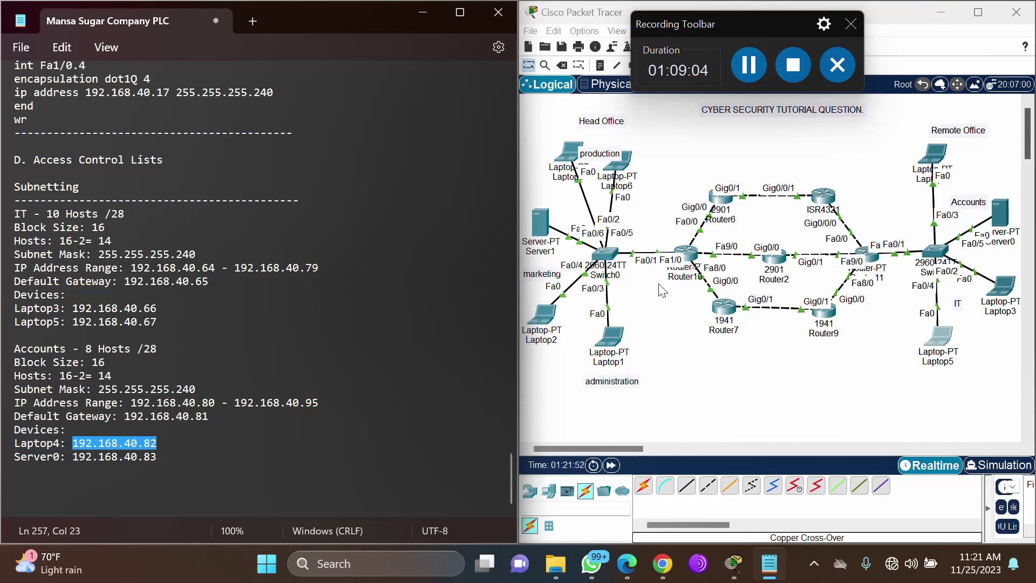
left_click(936, 153)
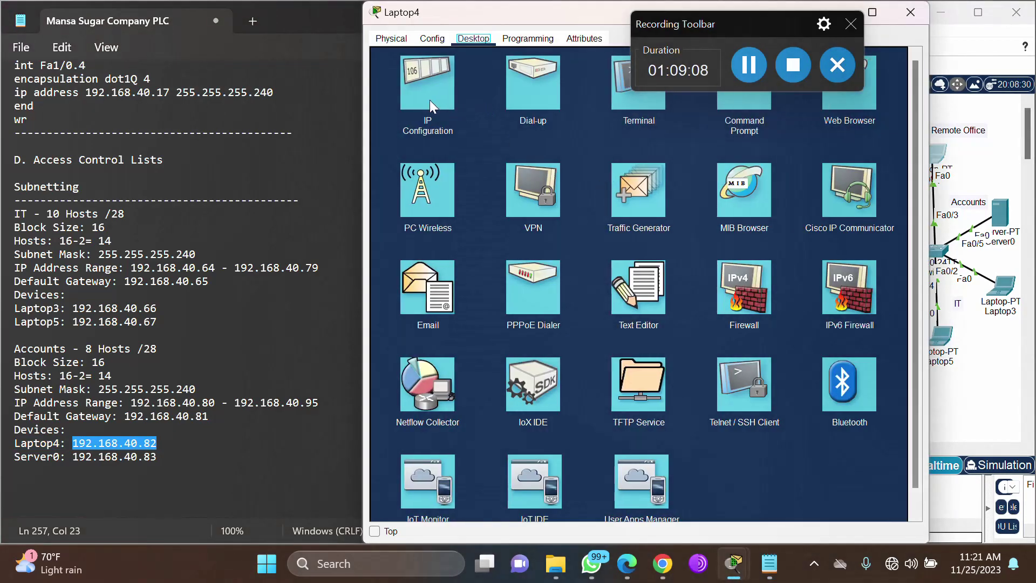
left_click(429, 100)
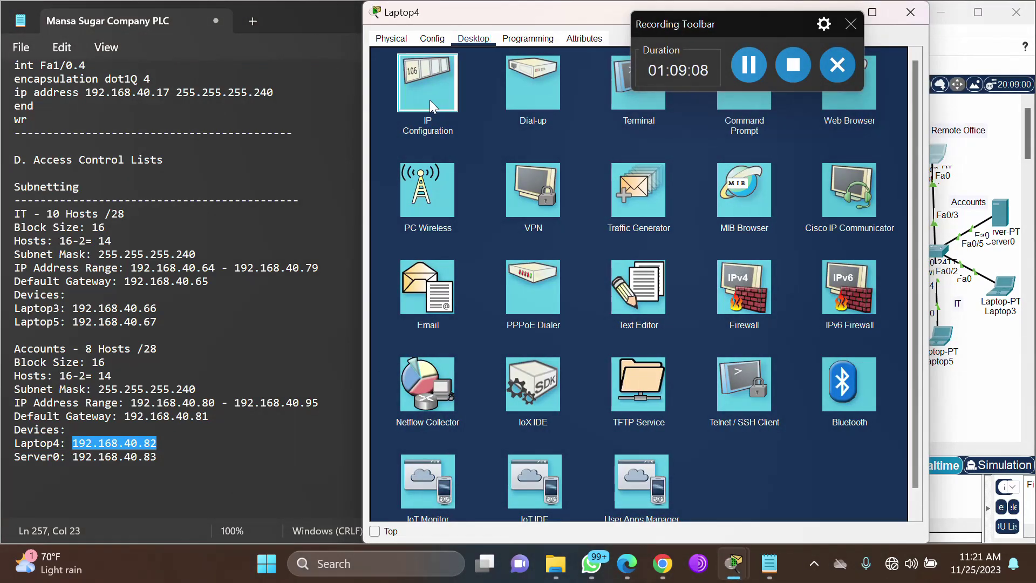
left_click(582, 125)
key("ctrl+v")
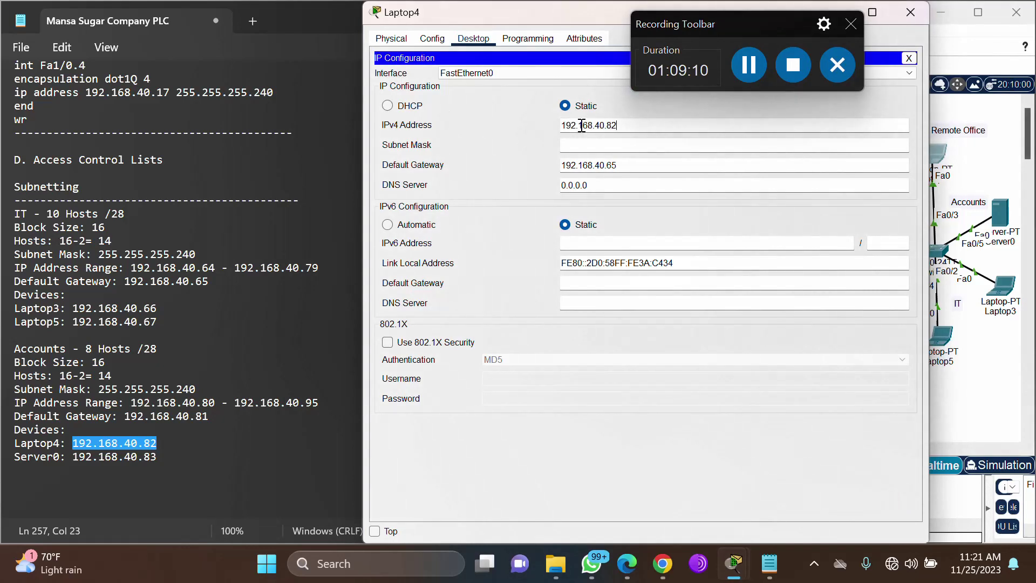
key("Tab")
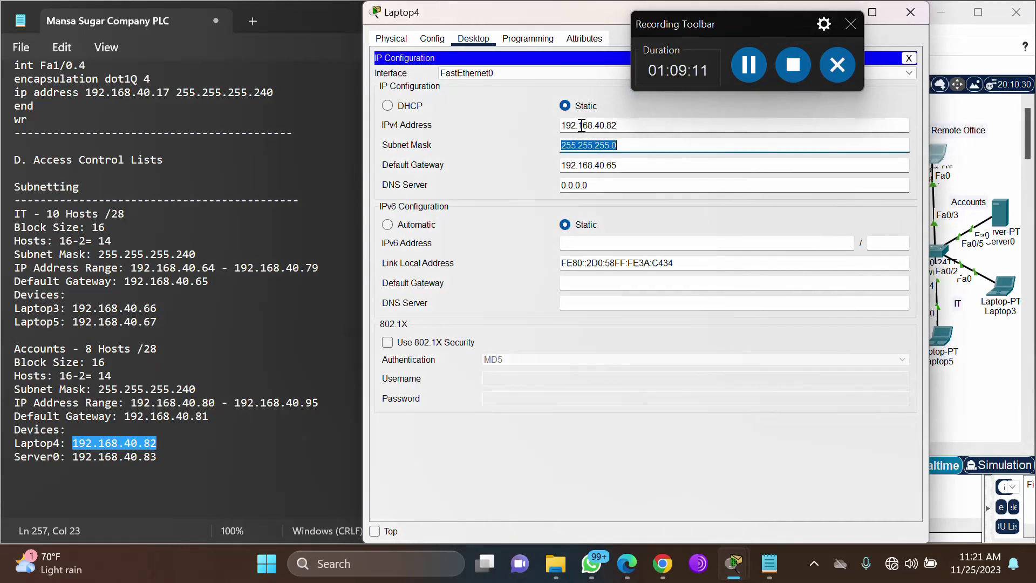
left_click(628, 146)
key("BackSpace")
type("24")
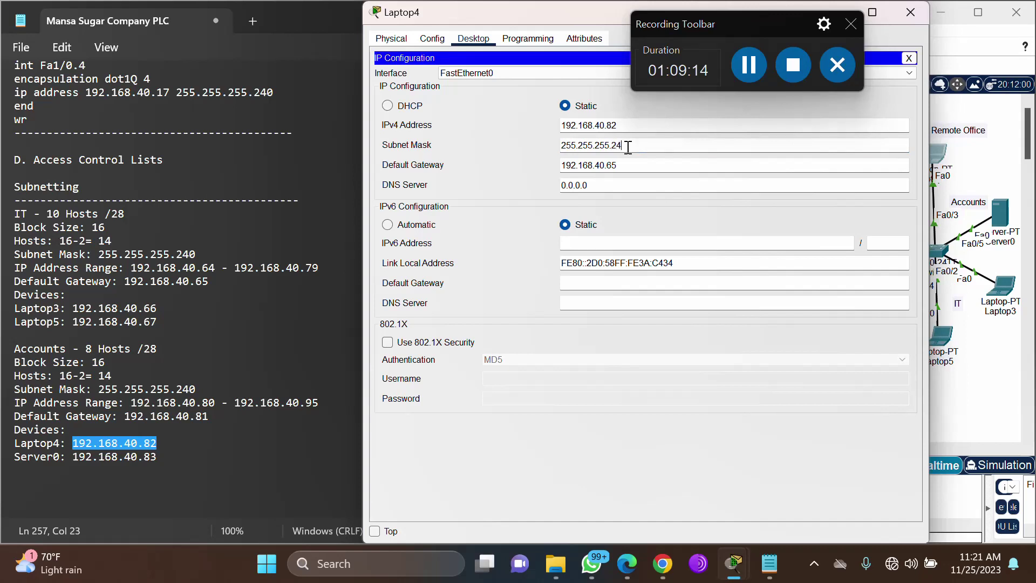
type("0")
left_click(623, 167)
key("BackSpace")
type("81")
left_click(911, 15)
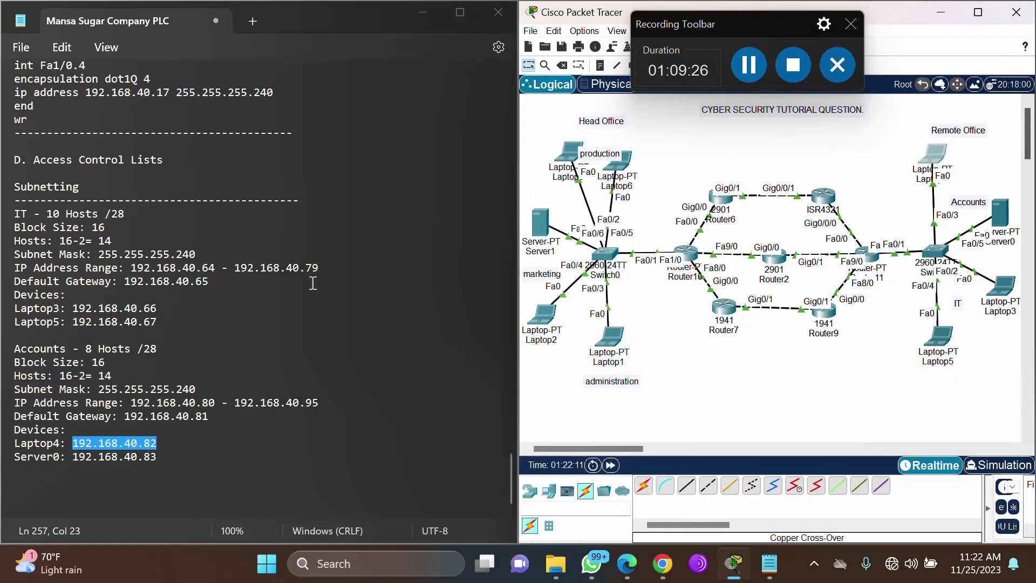
Configure Server0 with 192.168.40.83, mask 255.255.255.240 and gateway 192.168.40.81.
left_click_drag(73, 456, 157, 457)
key("ctrl+c")
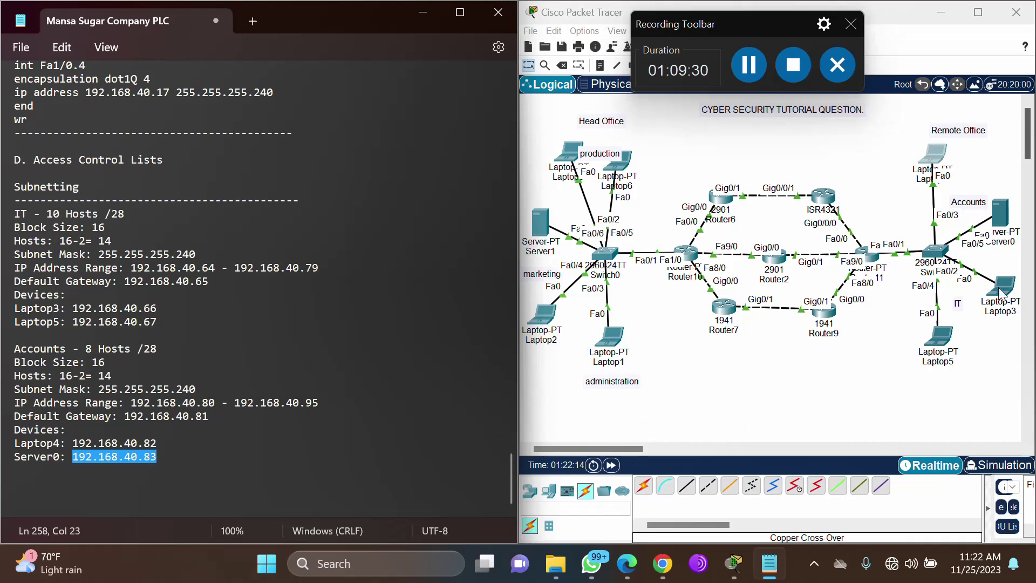
left_click(999, 222)
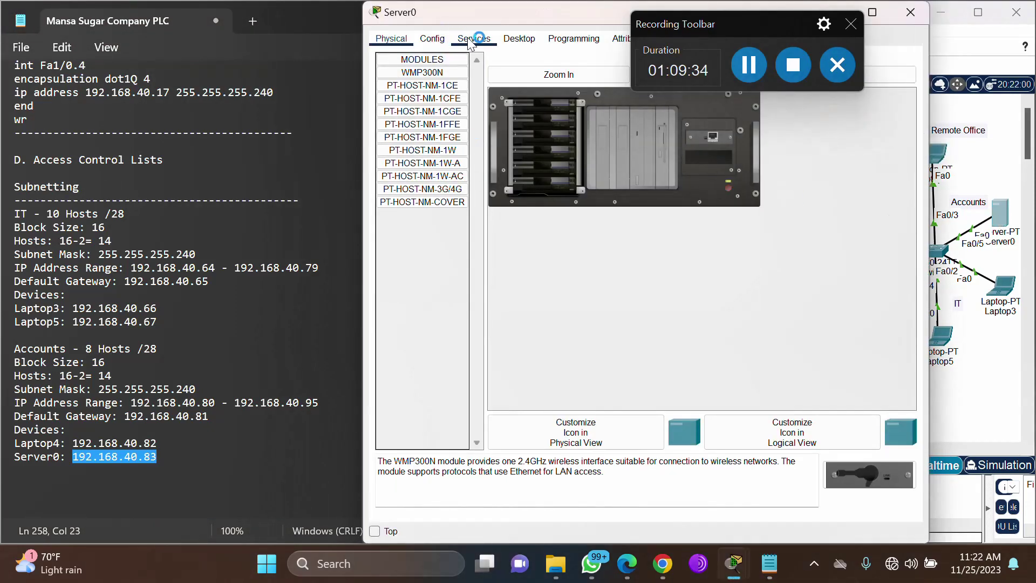
left_click(510, 38)
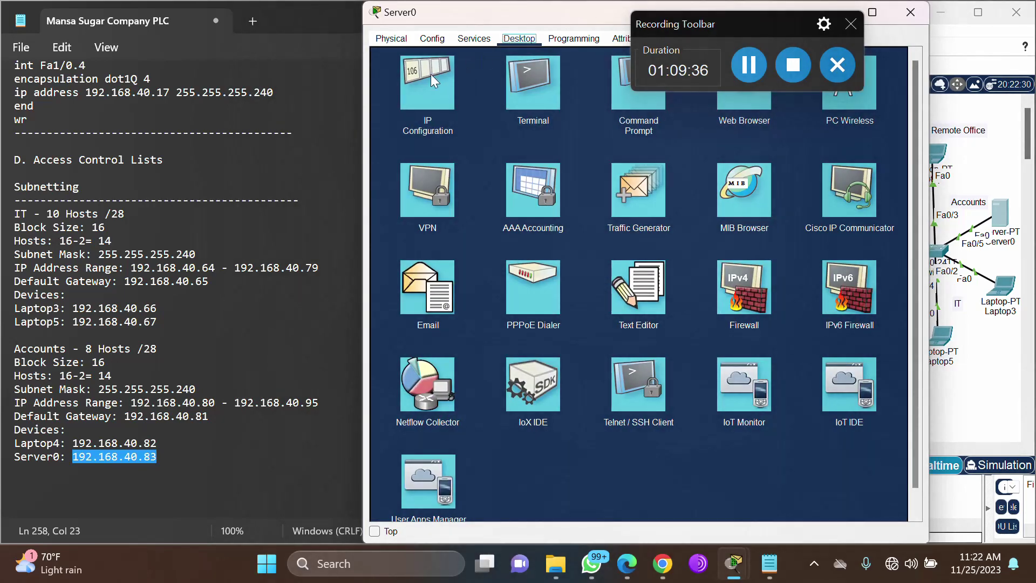
left_click(430, 74)
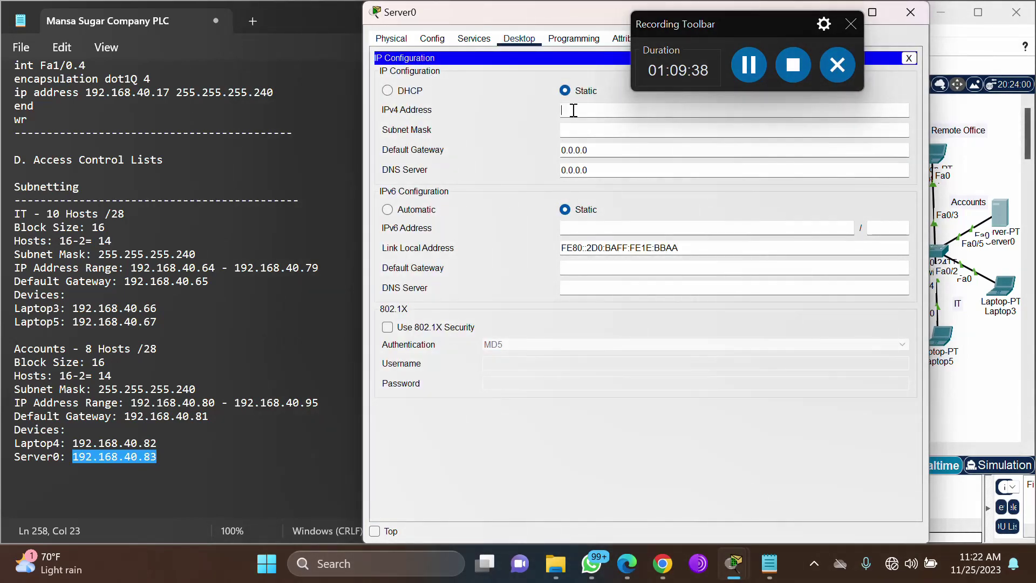
key("ctrl+v")
left_click(631, 130)
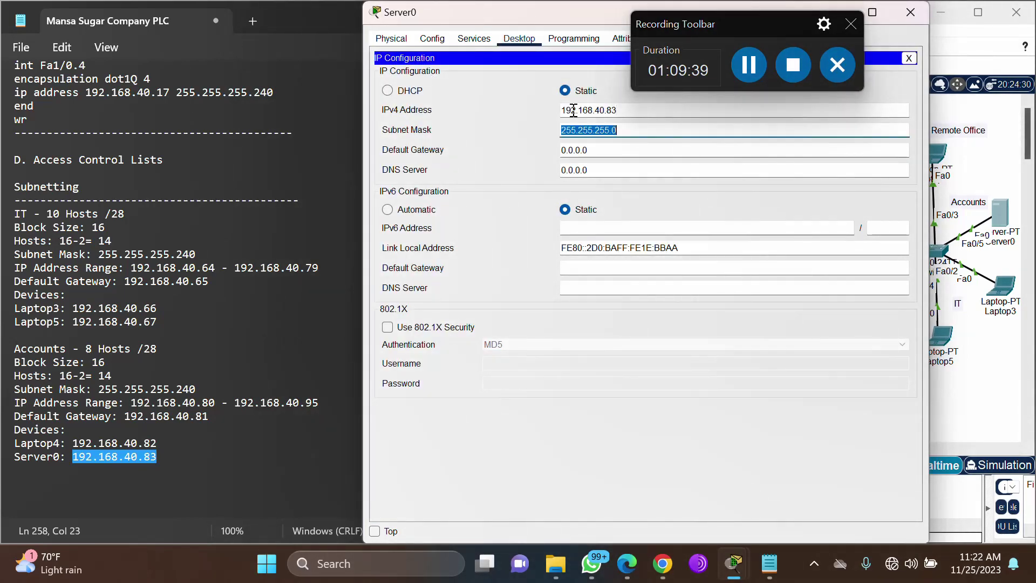
left_click(626, 129)
type("2")
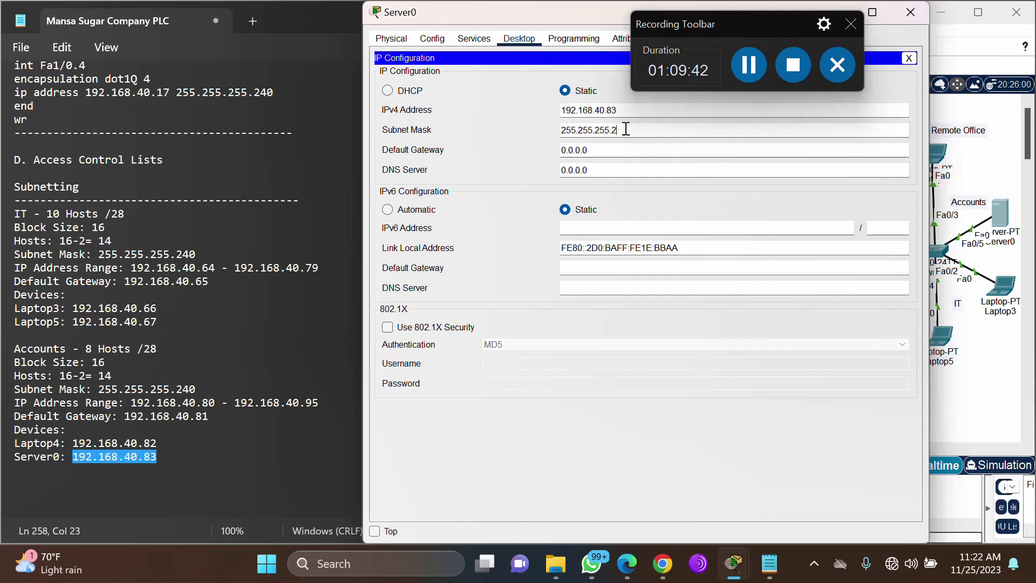
type("40")
key("Tab")
key("ctrl+v")
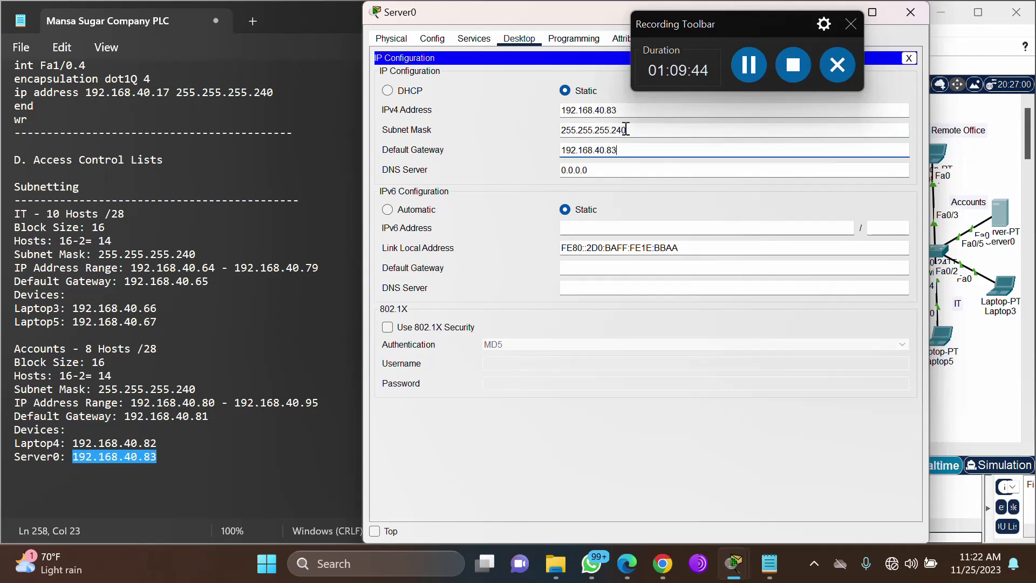
key("BackSpace")
key("BackSpace")
left_click(506, 135)
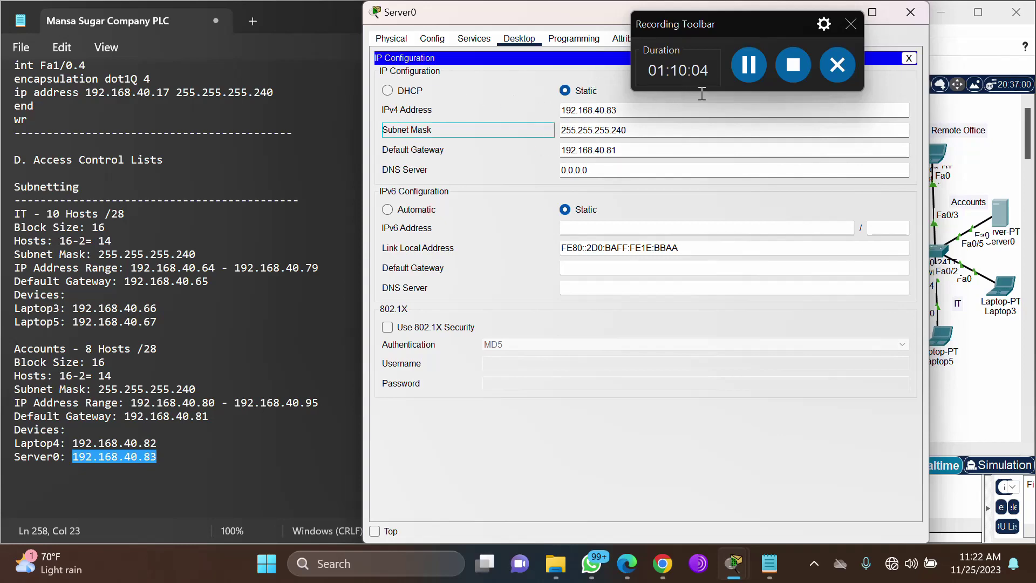
left_click(908, 13)
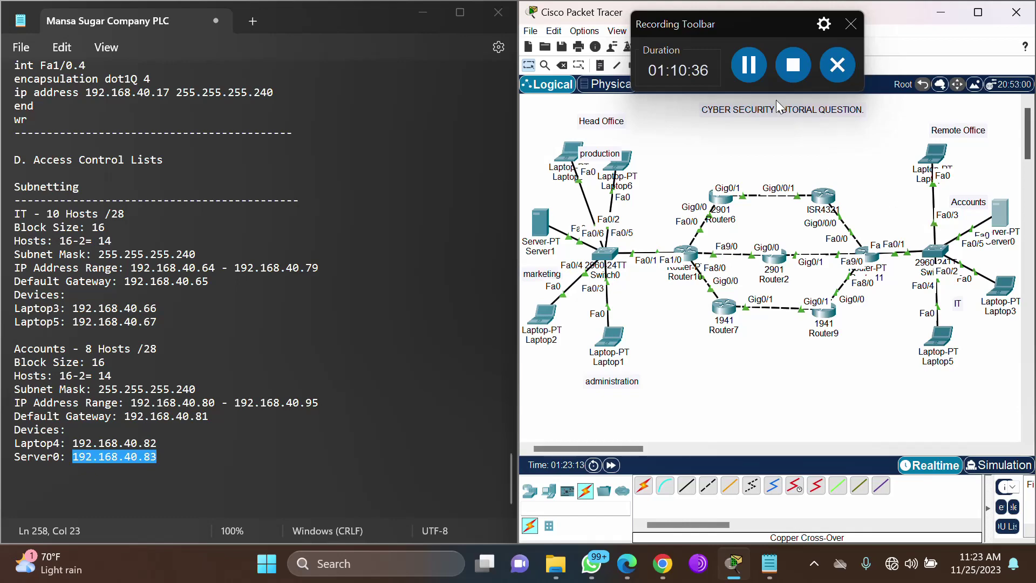
Select the VLAN command block in Notepad, from en through switchport mode trunk.
left_click(750, 66)
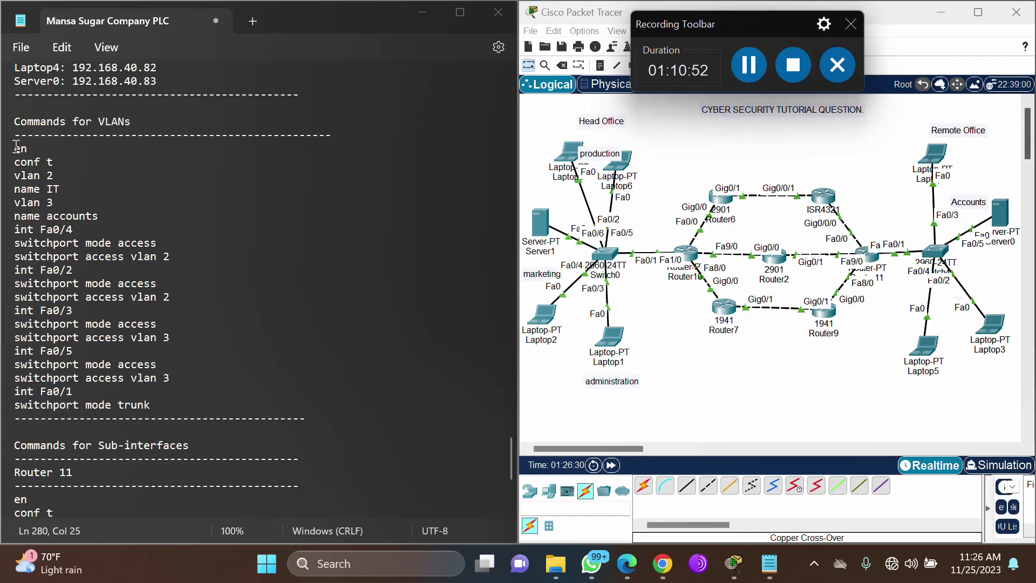
double_click(52, 189)
double_click(54, 216)
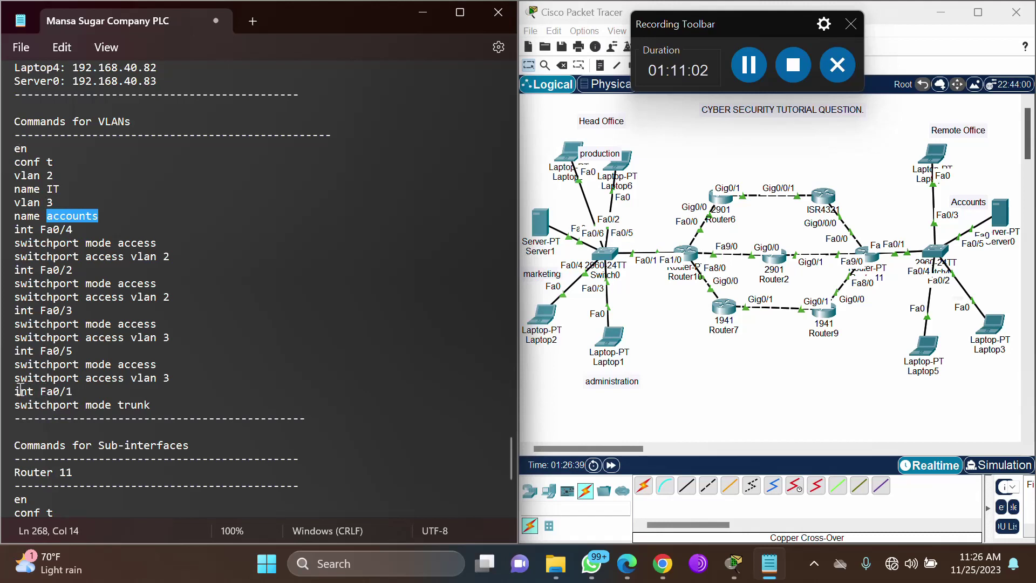
left_click_drag(16, 388, 157, 405)
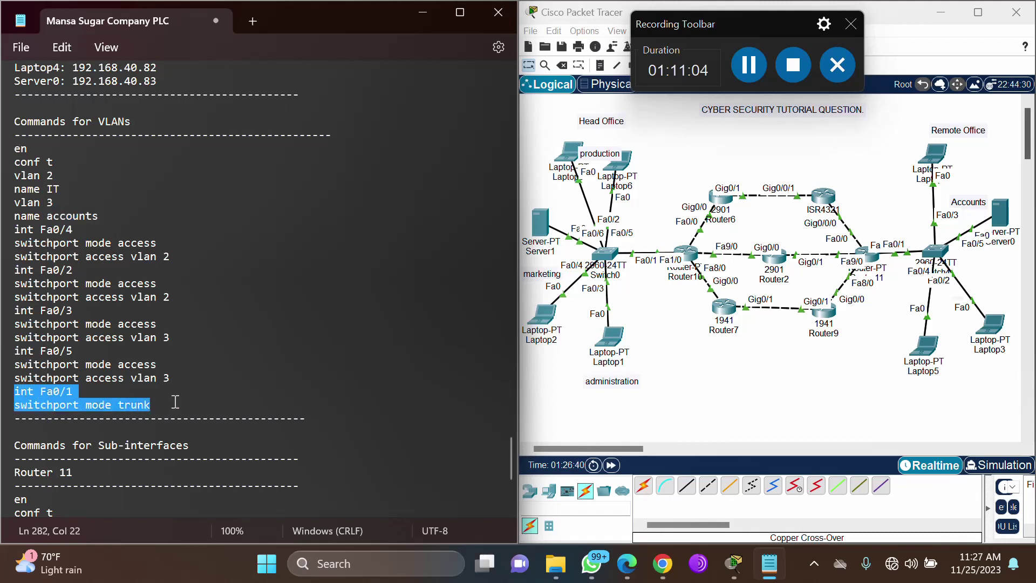
left_click(212, 359)
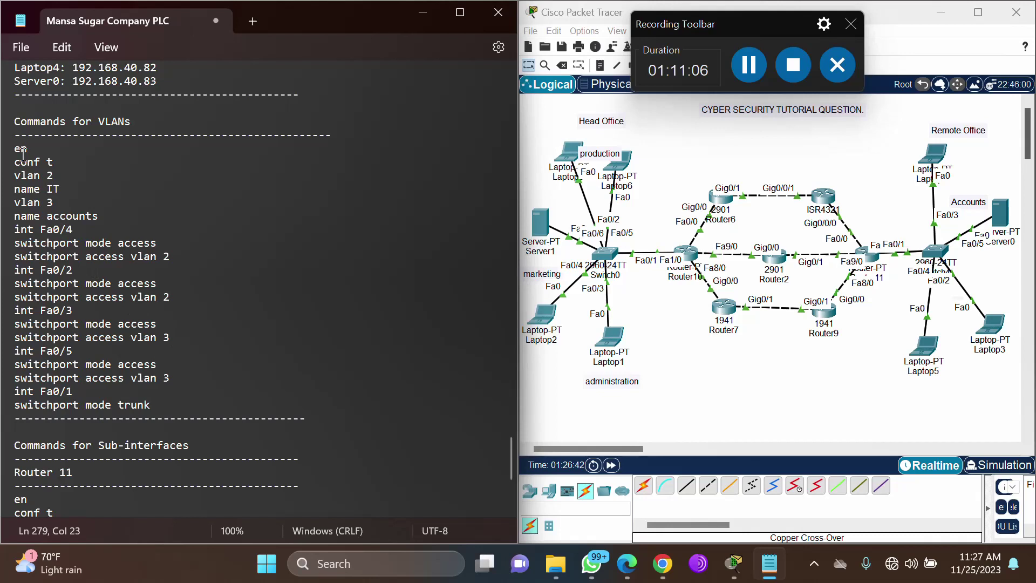
left_click_drag(16, 148, 187, 405)
key("ctrl+c")
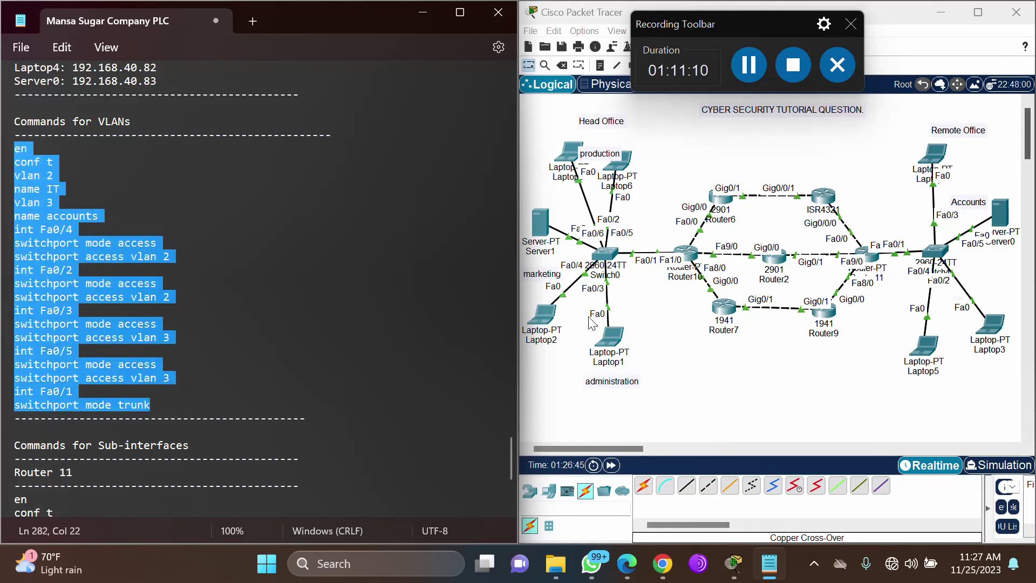
Paste the VLAN commands into Switch4: VLAN 2 IT, VLAN 3 accounts, access Fa0/2–Fa0/5, trunk Fa0/1.
left_click(934, 252)
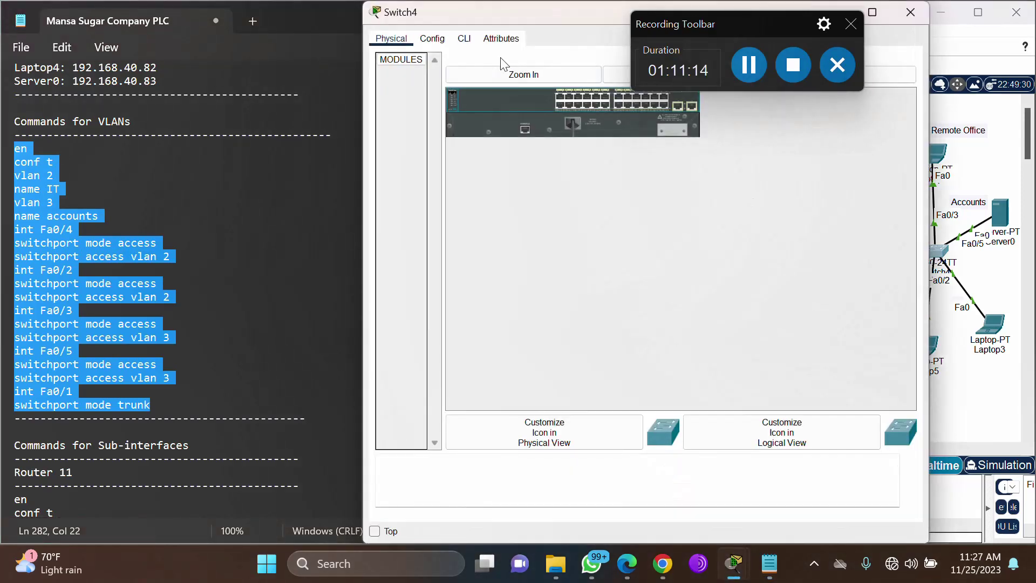
left_click(464, 38)
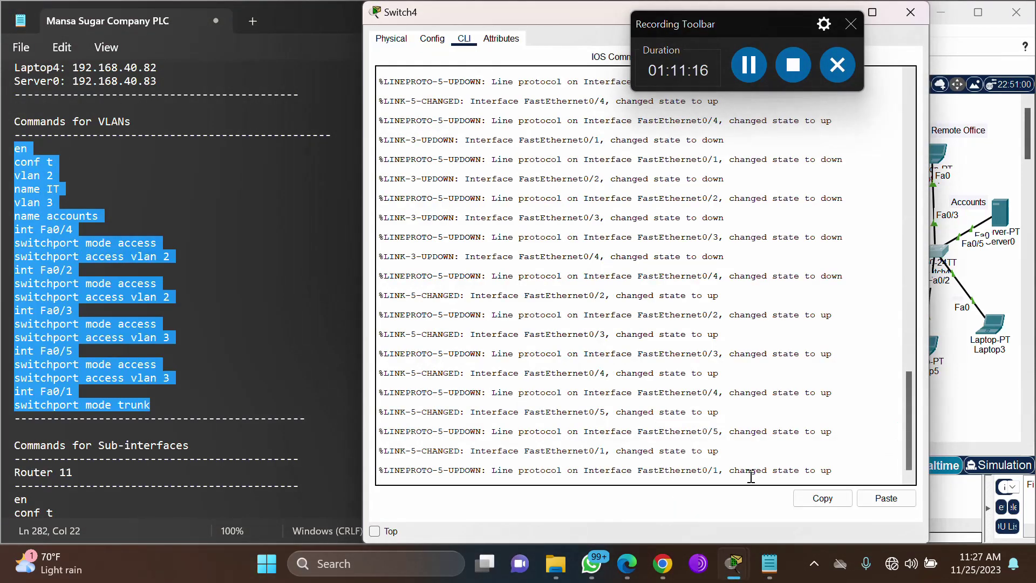
key("Return")
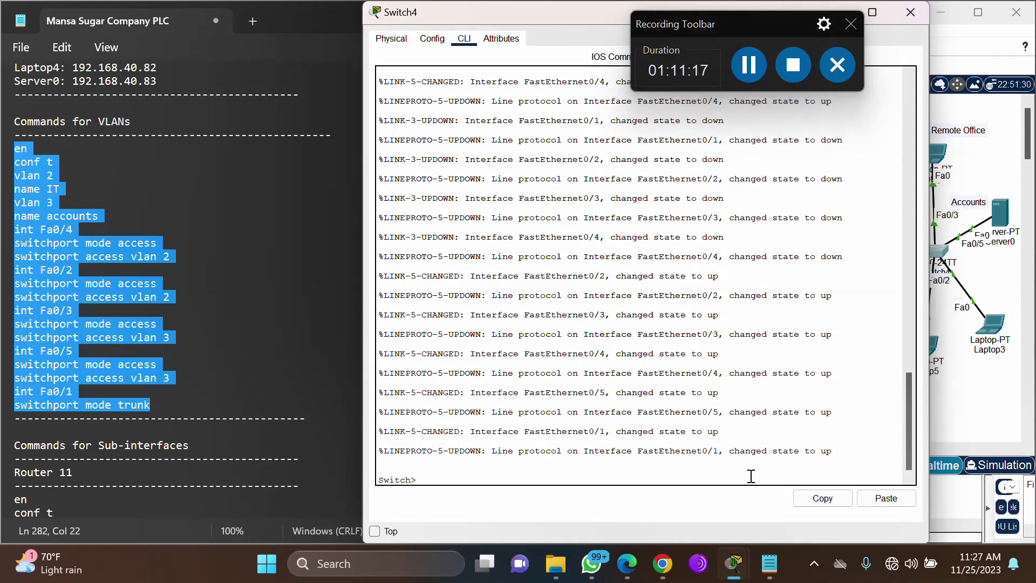
left_click(889, 498)
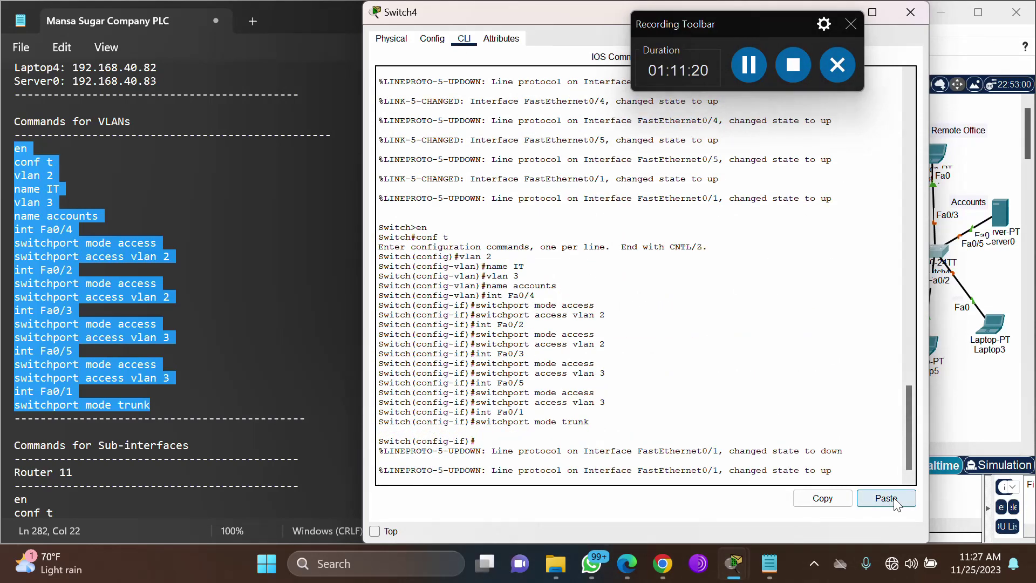
left_click(900, 13)
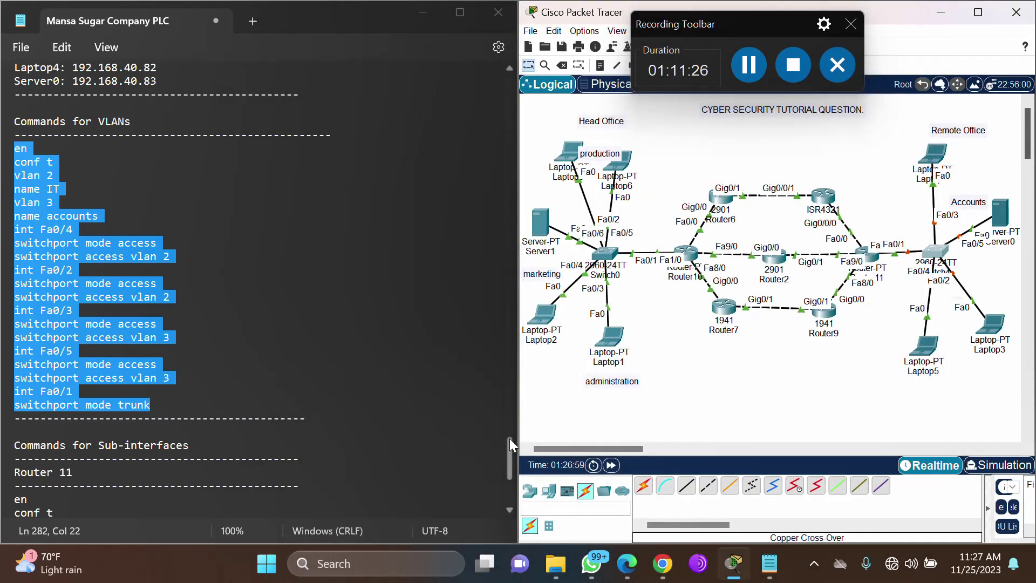
Open Laptop4's Command Prompt, with its window moved aside to uncover the topology.
left_click_drag(510, 438, 509, 455)
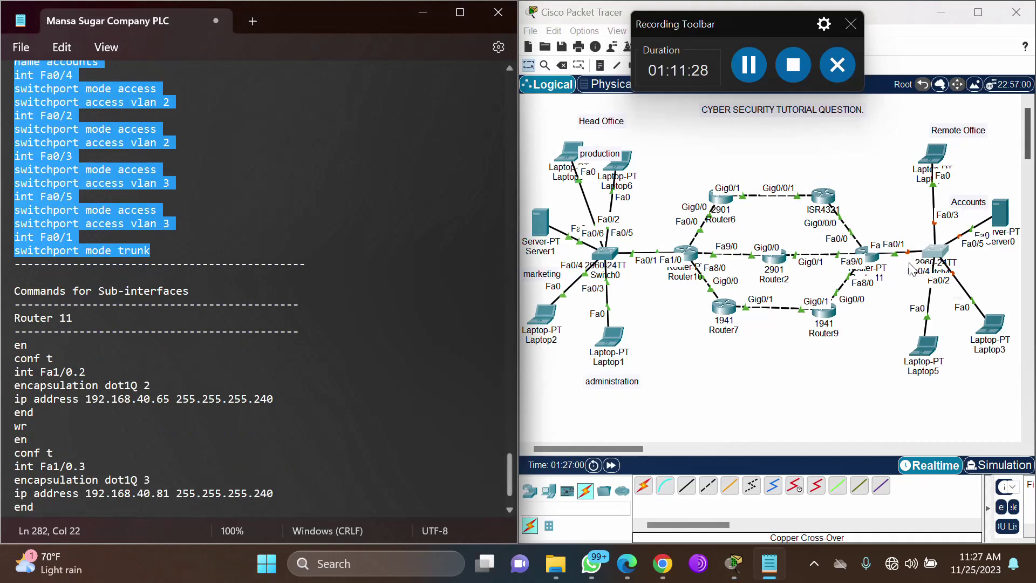
left_click(936, 157)
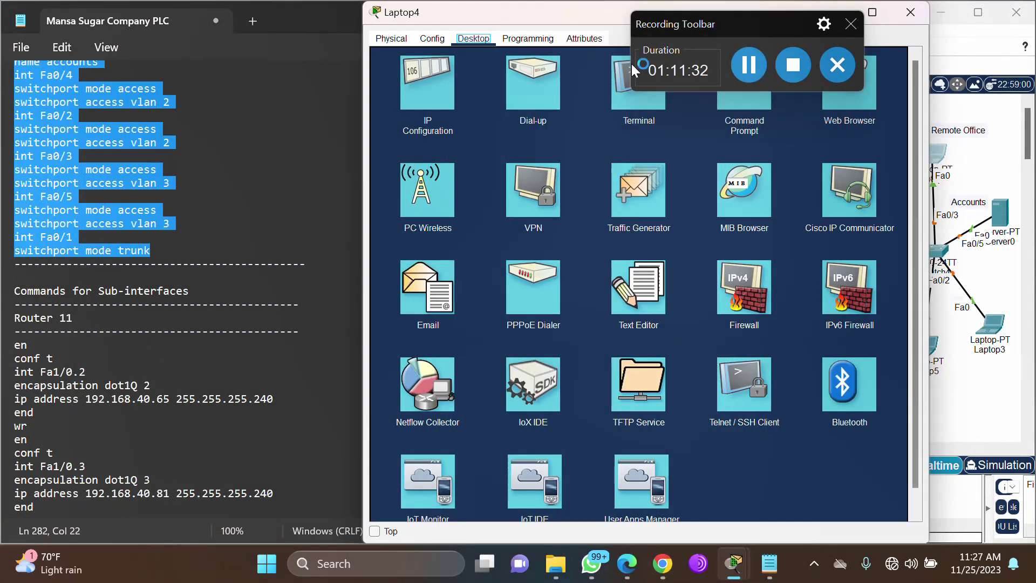
left_click_drag(553, 25, 306, 46)
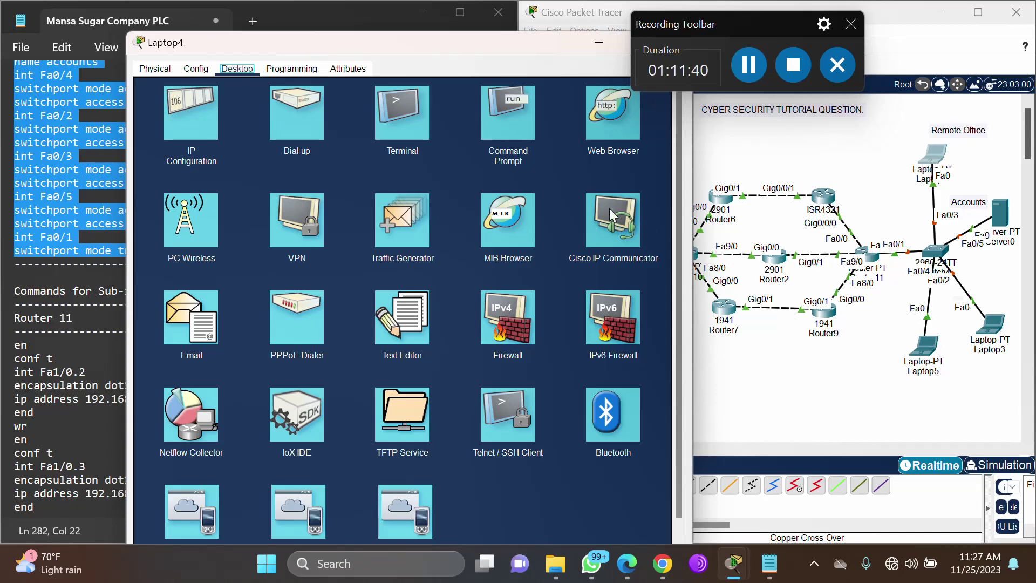
left_click(499, 135)
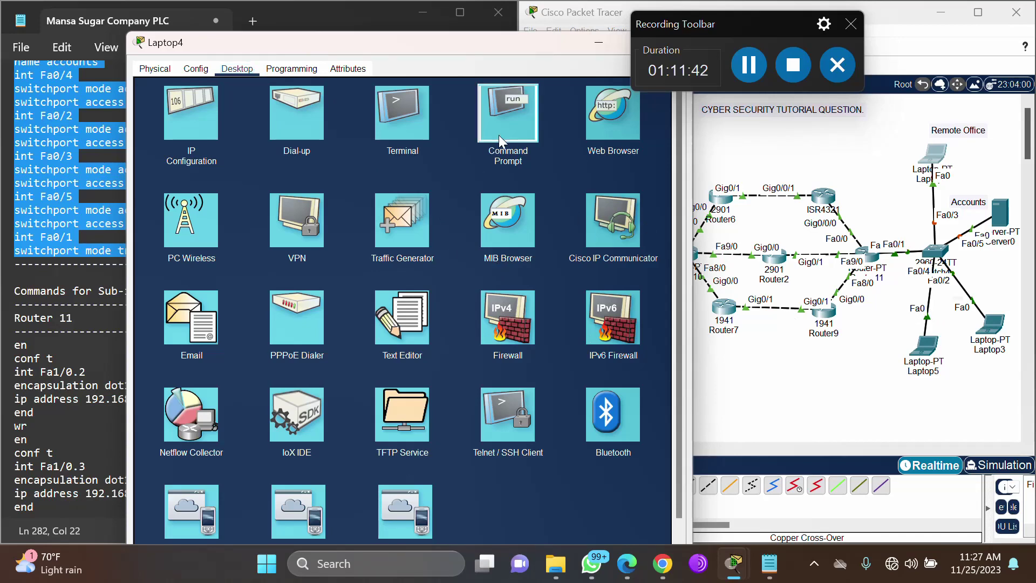
Ping 192.168.40.66 from Laptop4, see the request time out, then close Laptop4.
type("pin")
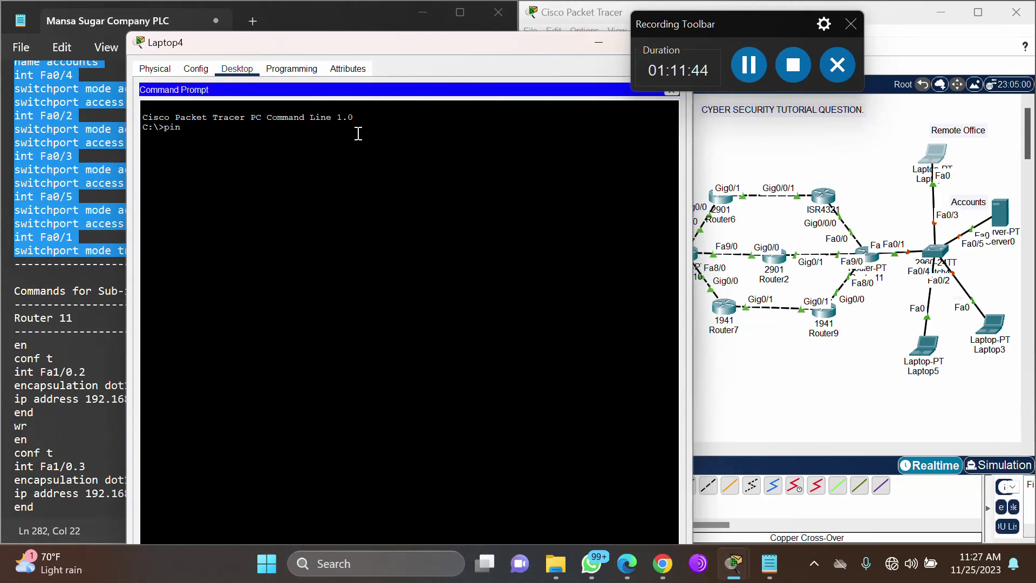
type("g")
left_click_drag(289, 40, 713, 49)
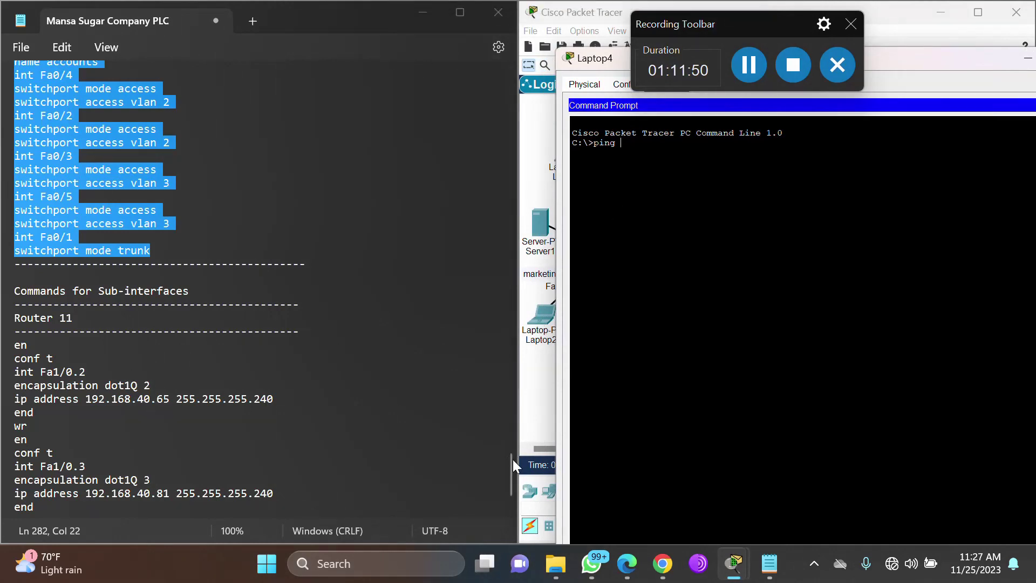
left_click_drag(513, 459, 516, 416)
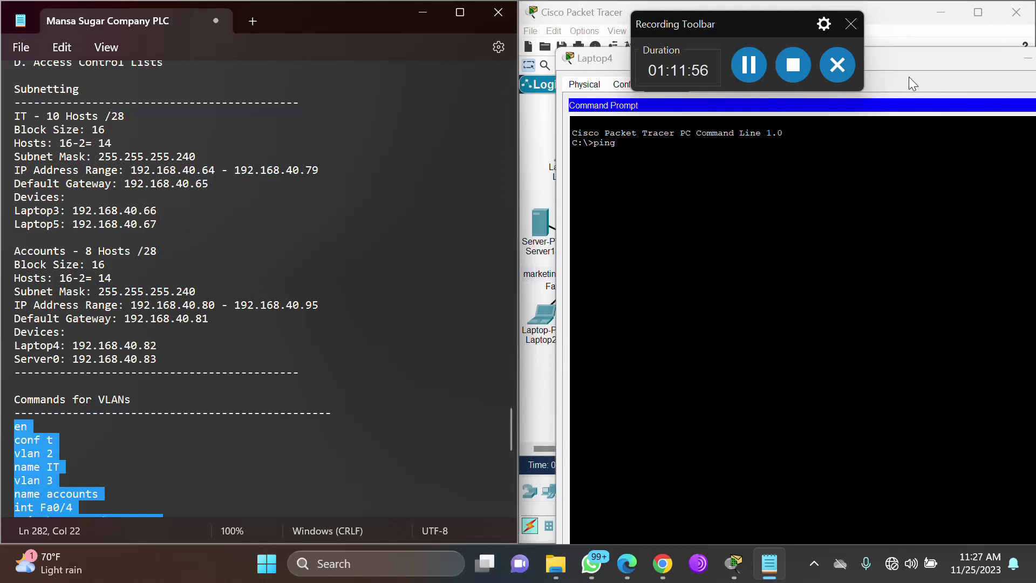
left_click_drag(924, 60, 428, 95)
type("192")
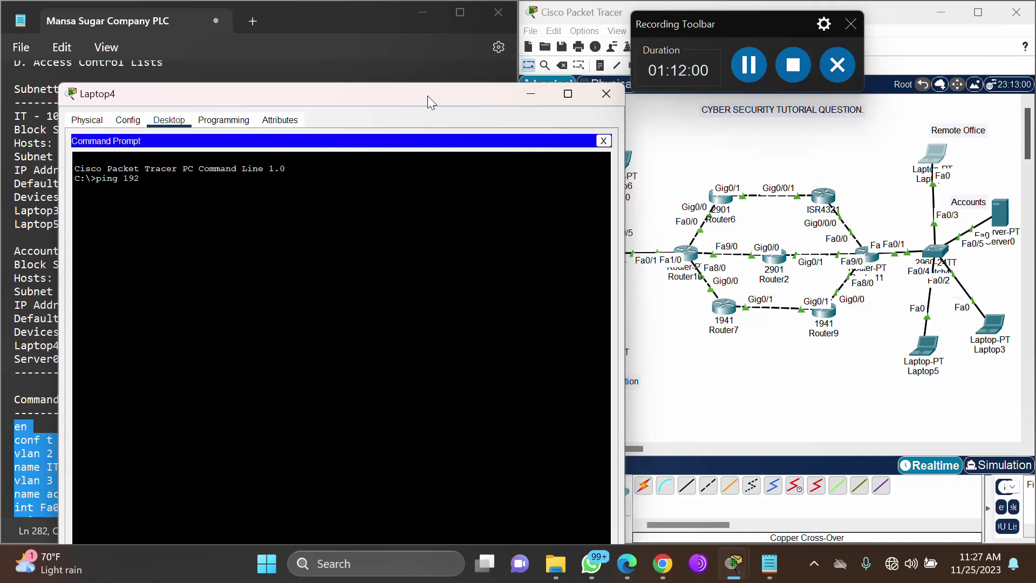
type(".168.40.66")
key("Return")
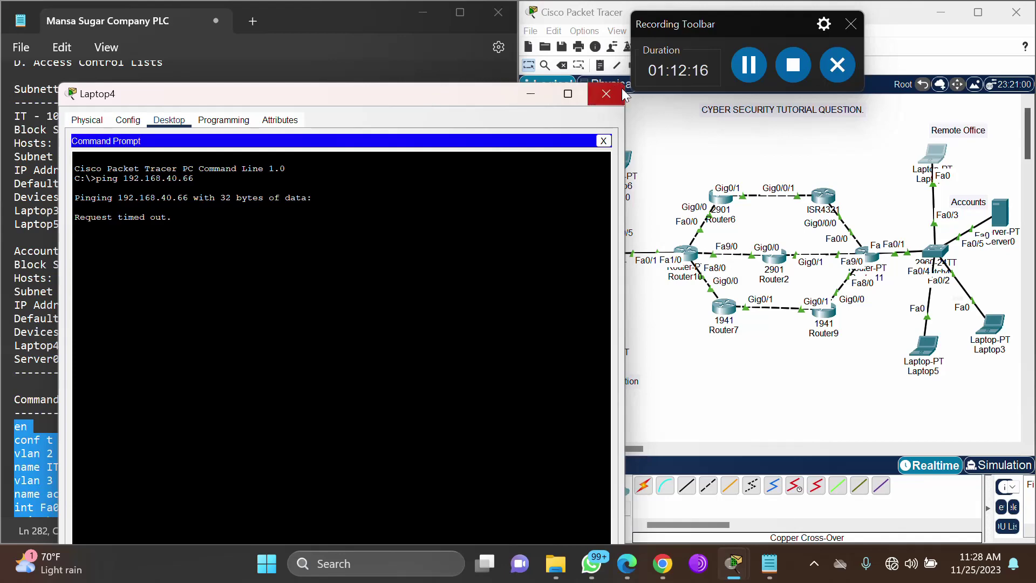
left_click(605, 94)
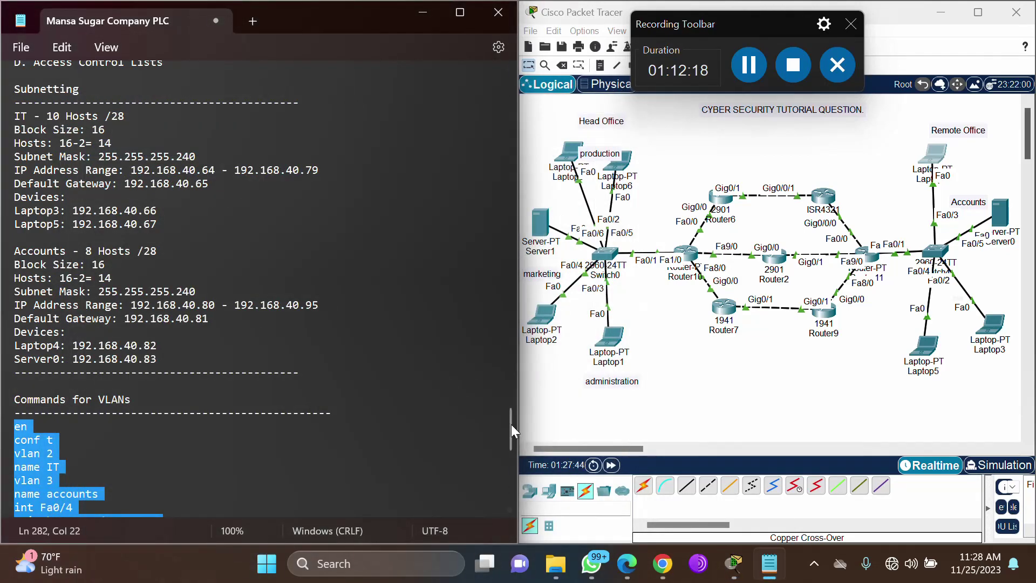
Paste the Router 11 notes commands creating Fa1/0.2 (192.168.40.65) and Fa1/0.3 (192.168.40.81) into Router11's CLI.
left_click_drag(510, 424, 510, 481)
left_click(396, 405)
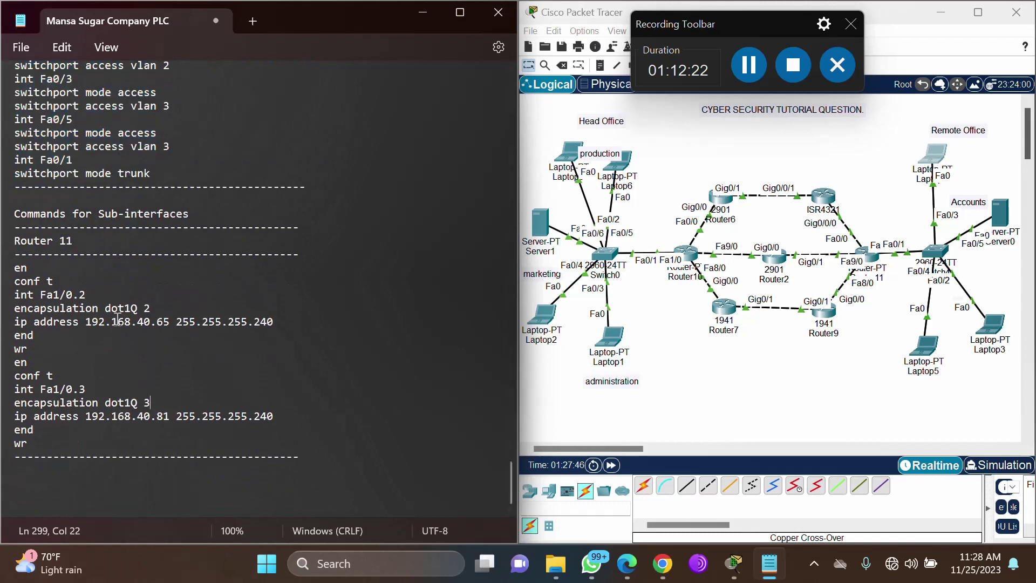
left_click_drag(15, 268, 279, 442)
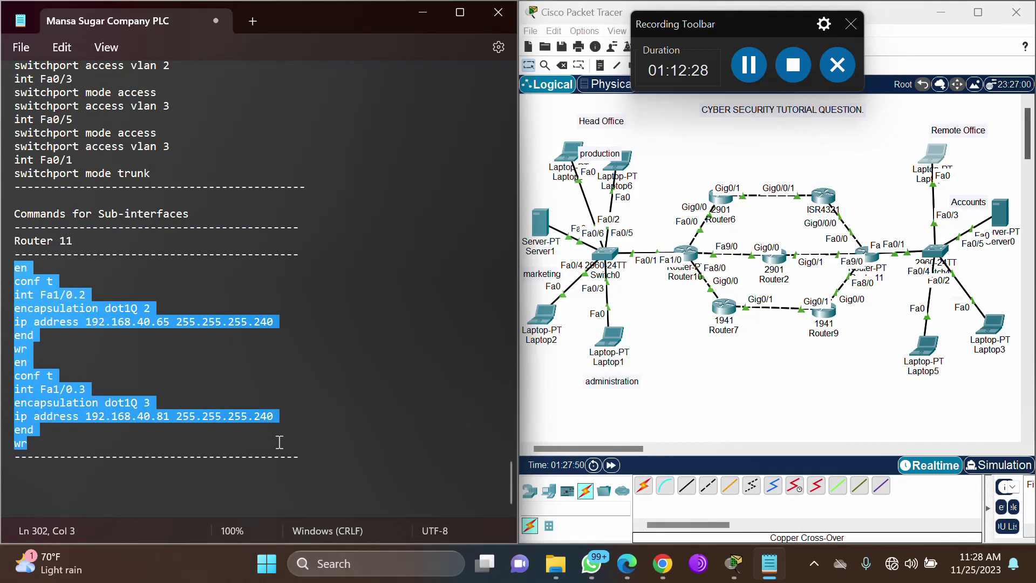
left_click(873, 259)
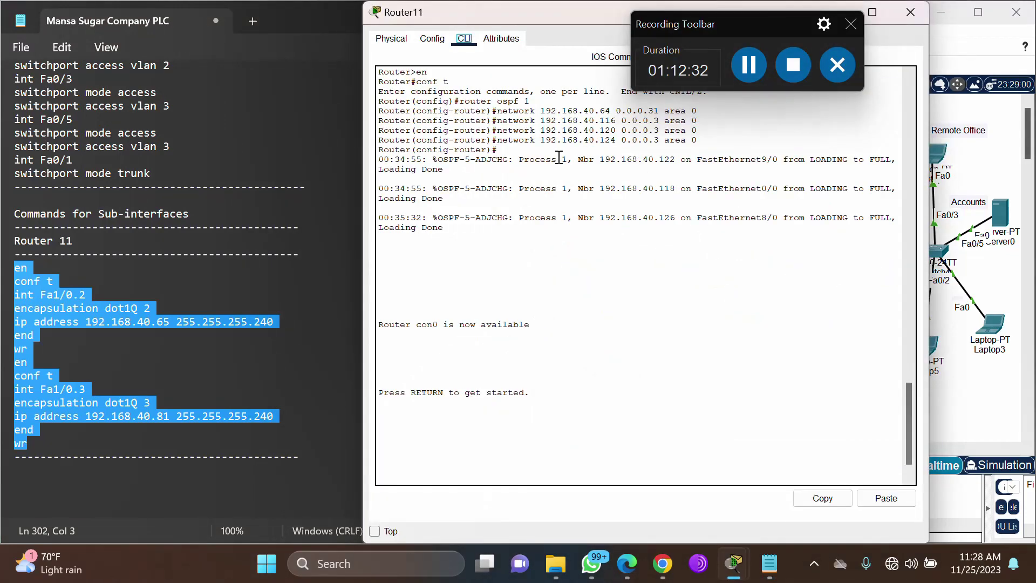
key("Return")
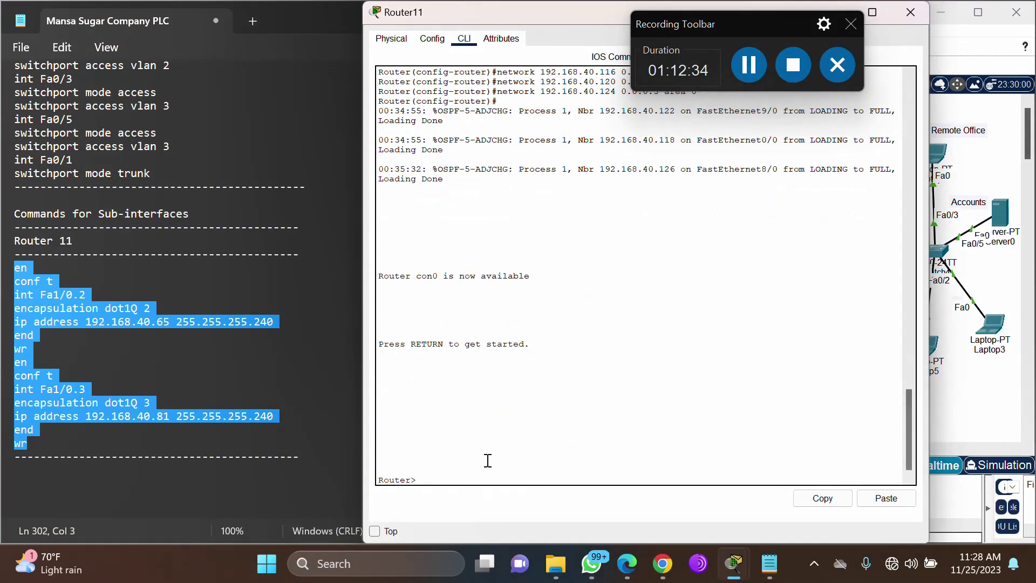
left_click(888, 498)
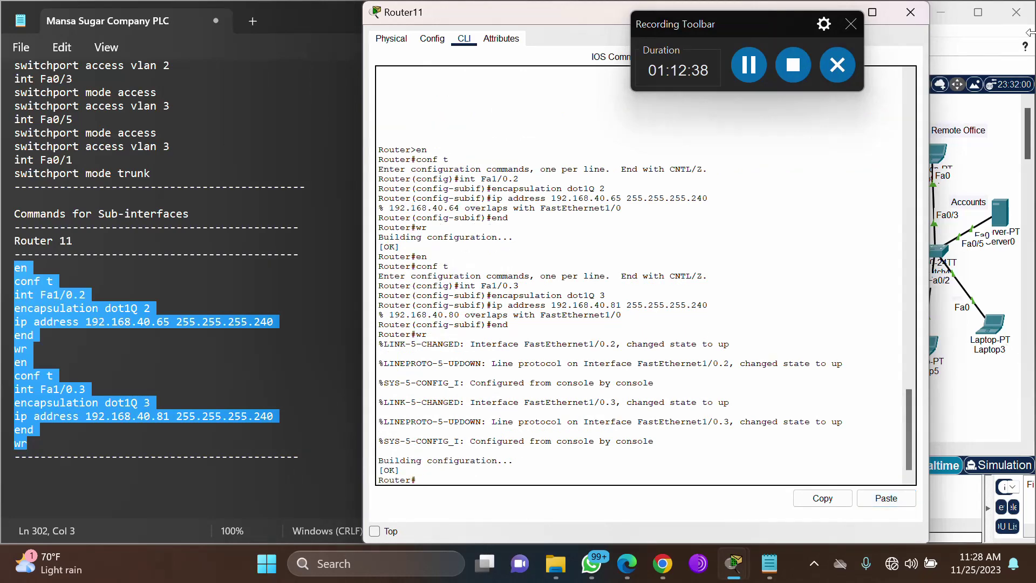
left_click(910, 12)
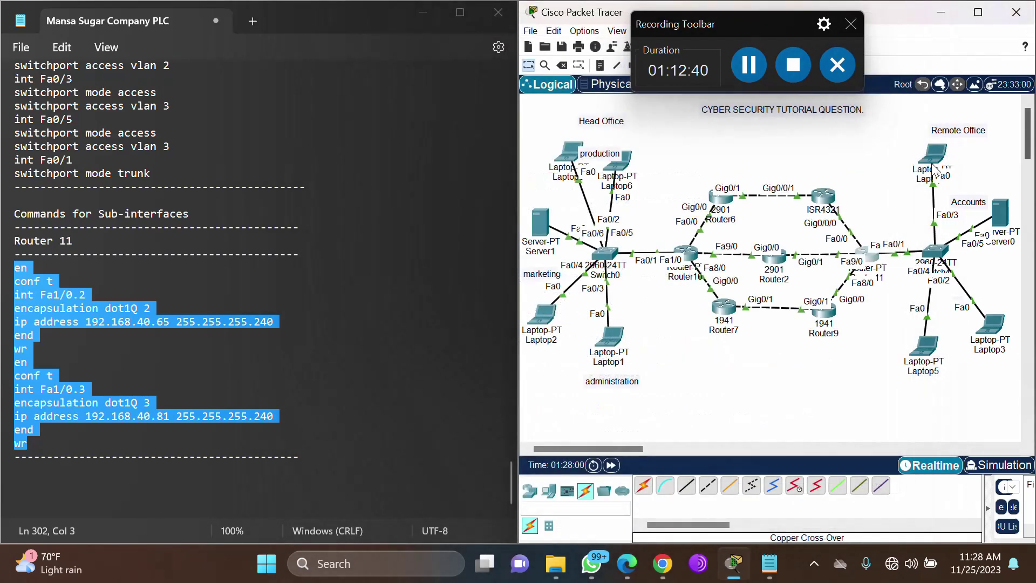
Reopen Laptop4's Command Prompt and rerun ping 192.168.40.66 twice.
left_click(933, 164)
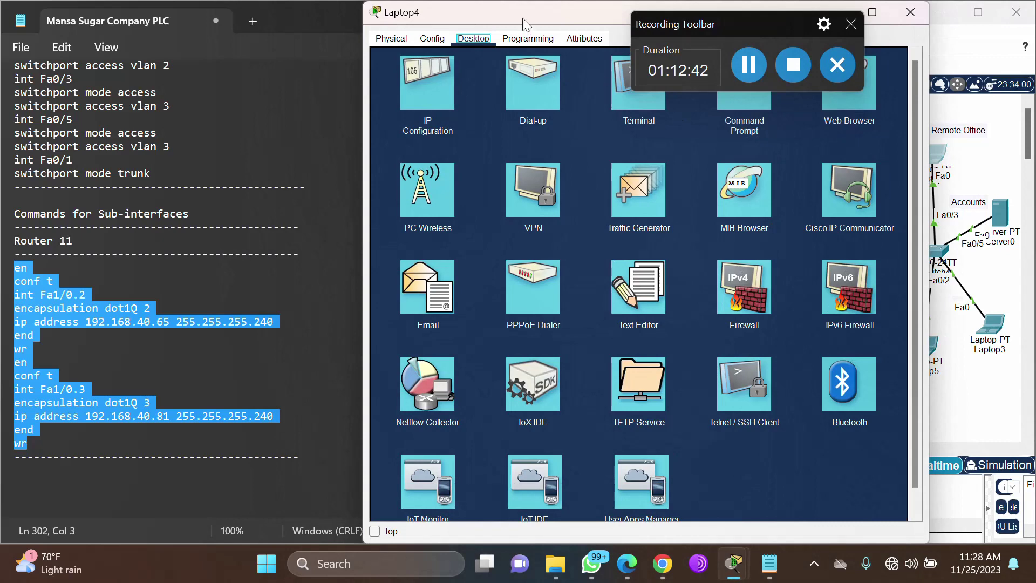
left_click_drag(586, 27, 249, 80)
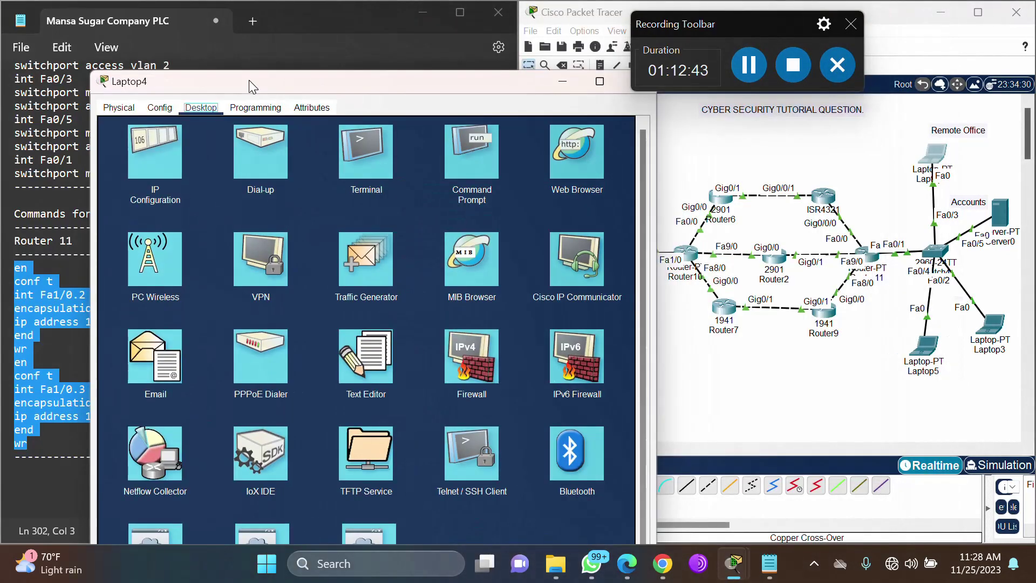
left_click(450, 152)
key("Up")
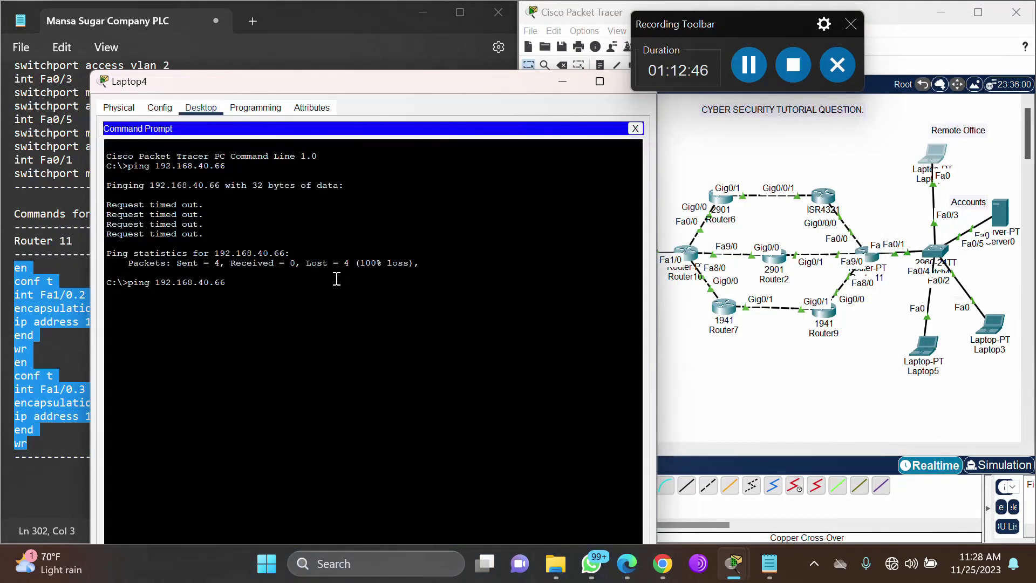
key("Return")
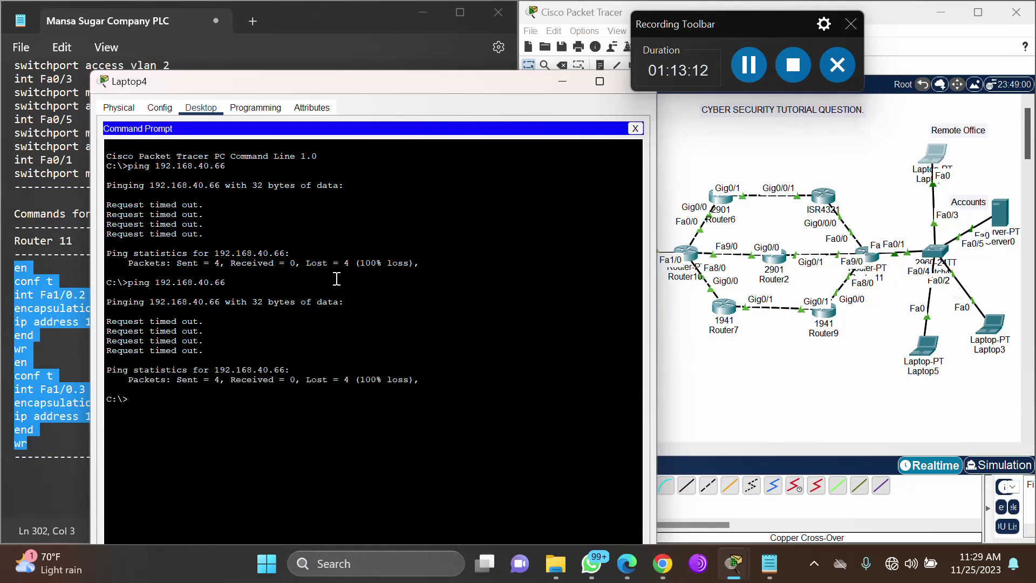
key("Up")
key("Return")
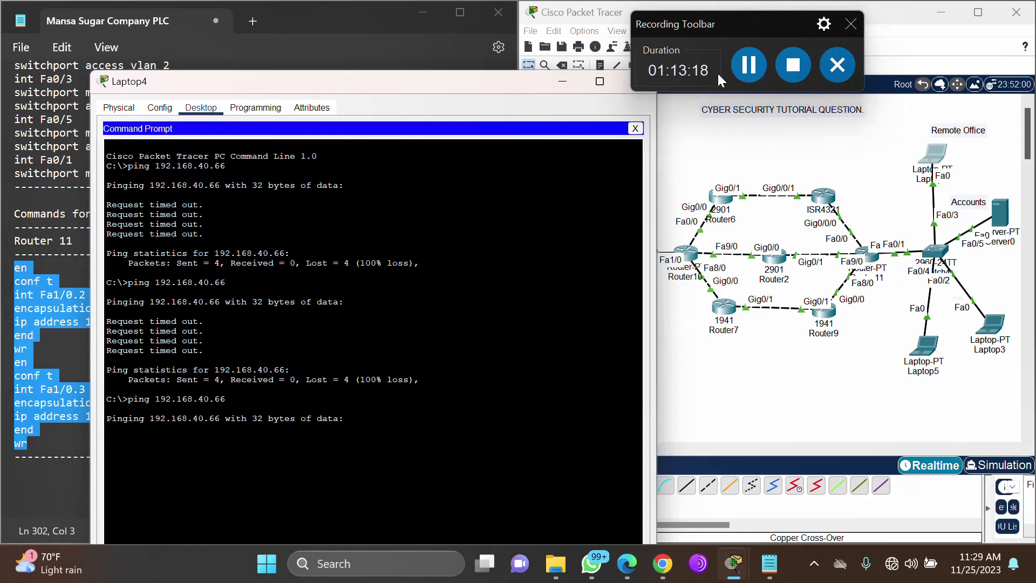
Rerun the ping to 192.168.40.66 once more, getting all four replies with 0% loss.
left_click(749, 65)
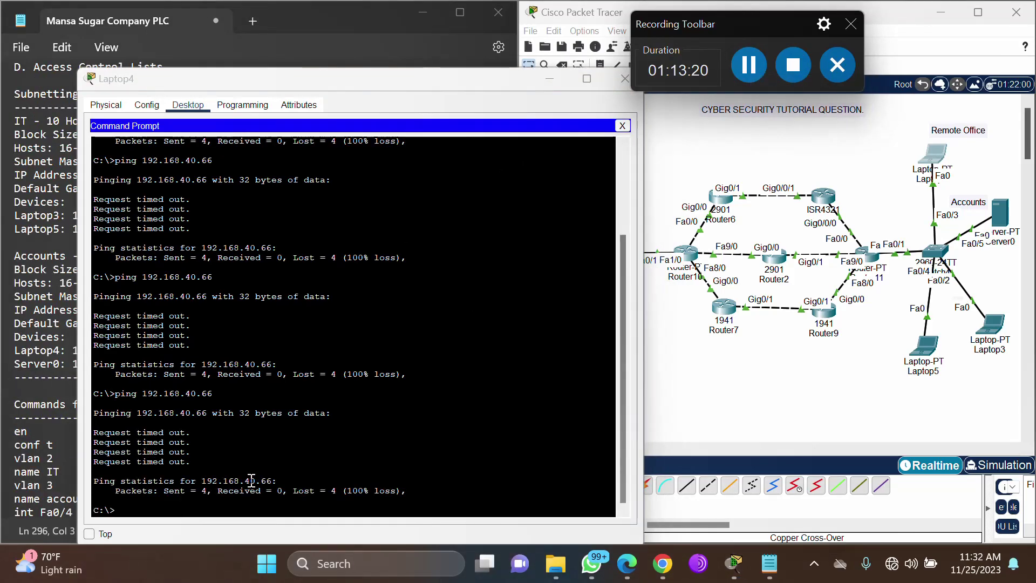
left_click(130, 510)
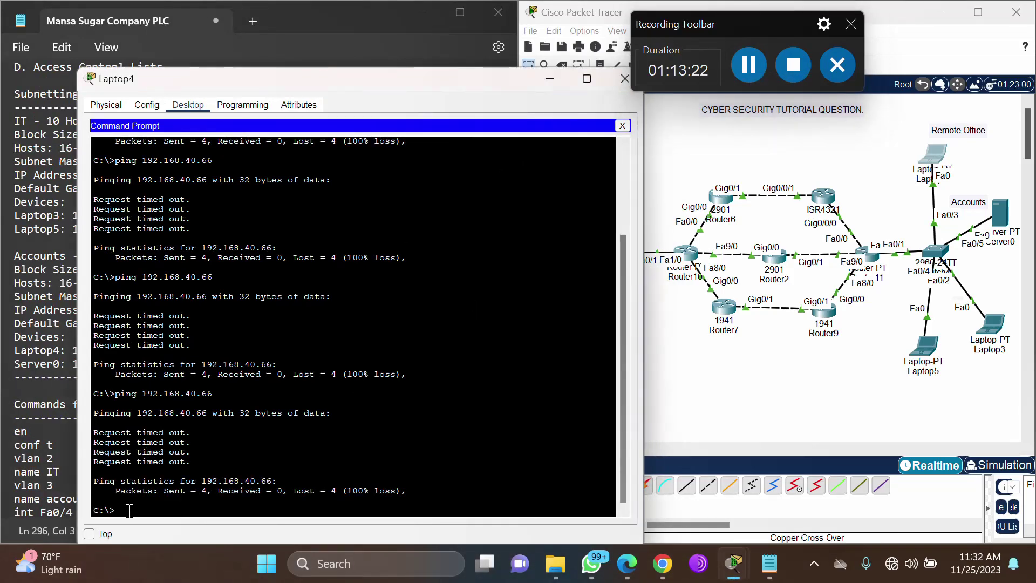
key("Up")
key("Return")
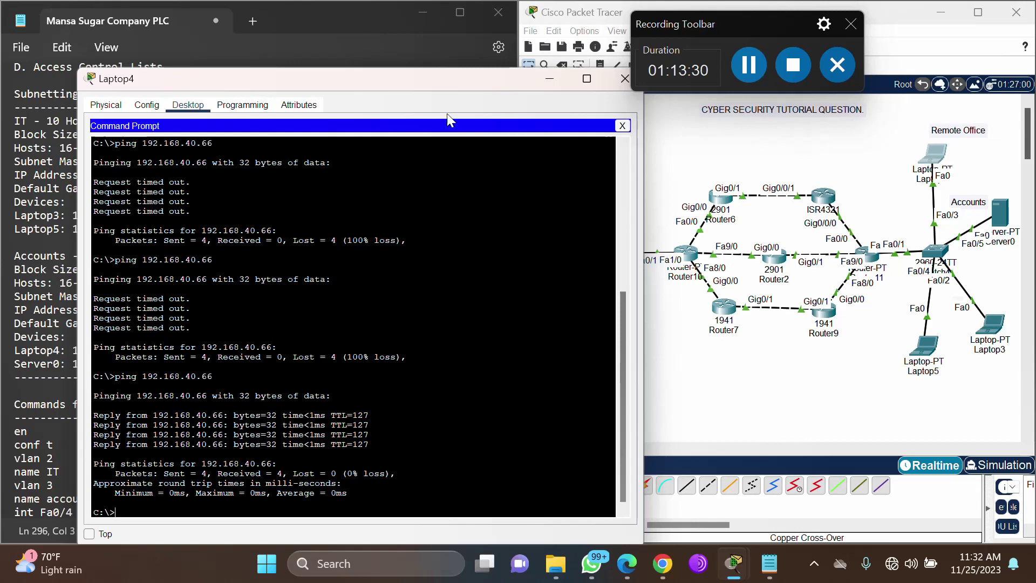
left_click_drag(442, 78, 358, 84)
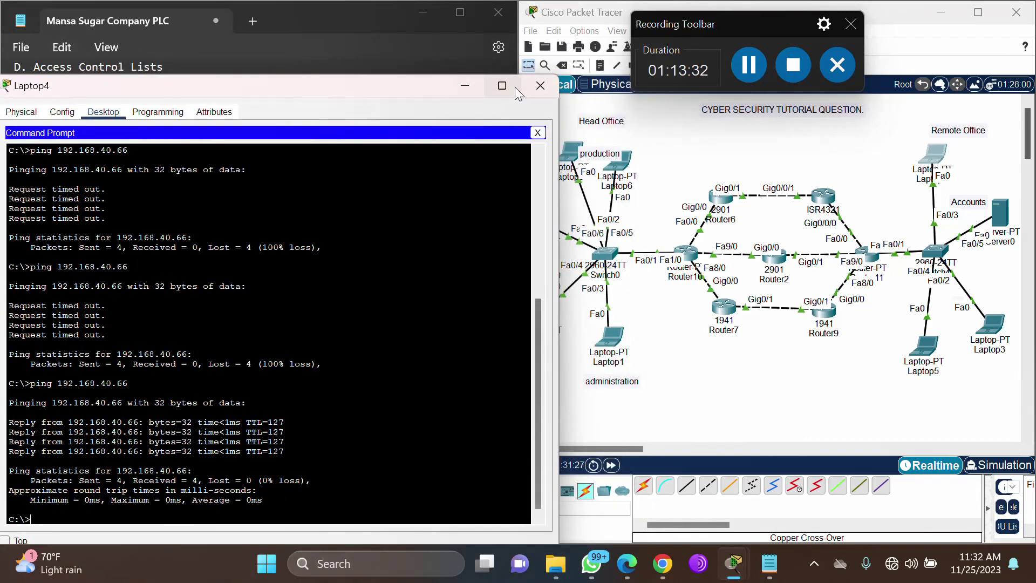
Close Laptop4's window and check Server0's IP address in the topology.
left_click(544, 86)
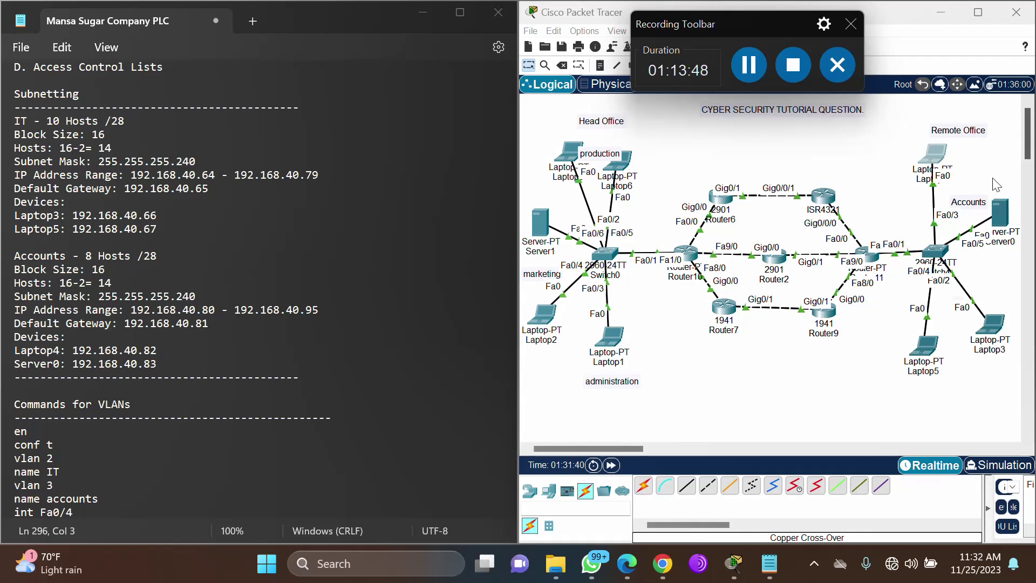
mouse_move(1005, 222)
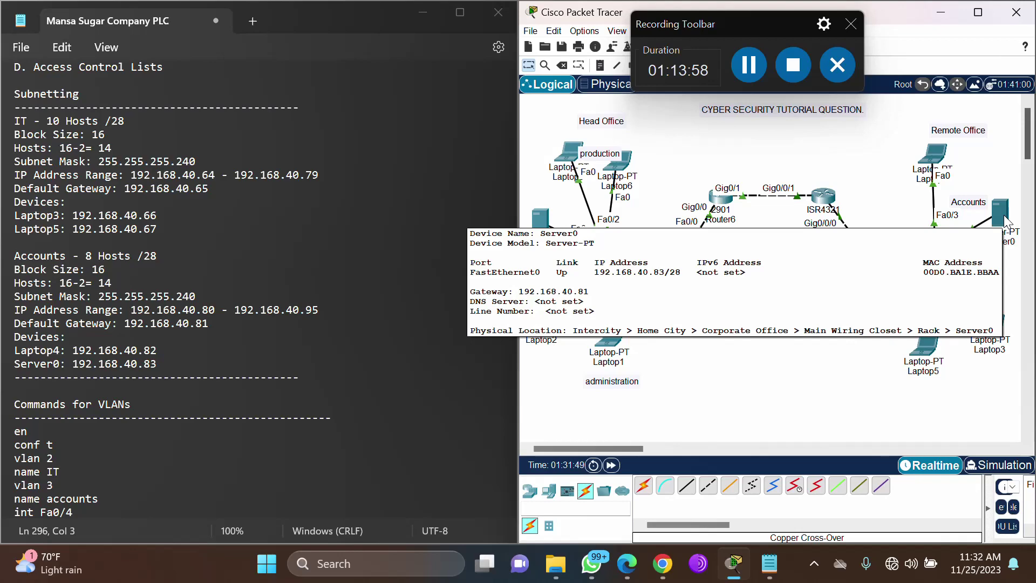
From Laptop1's Command Prompt, ping 192.168.40.83 twice, the second run getting four replies.
left_click(612, 337)
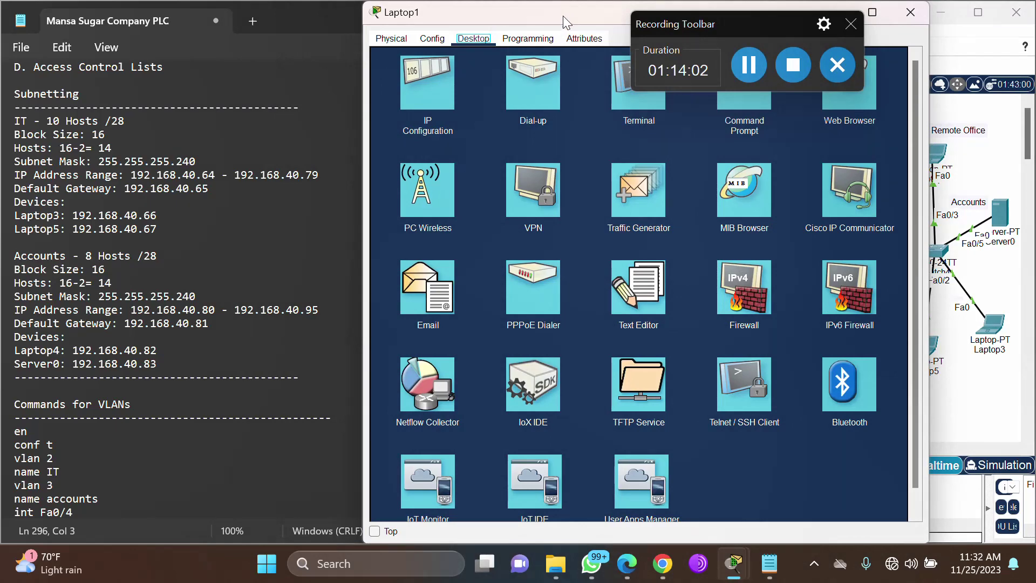
left_click_drag(562, 15, 309, 70)
left_click(505, 134)
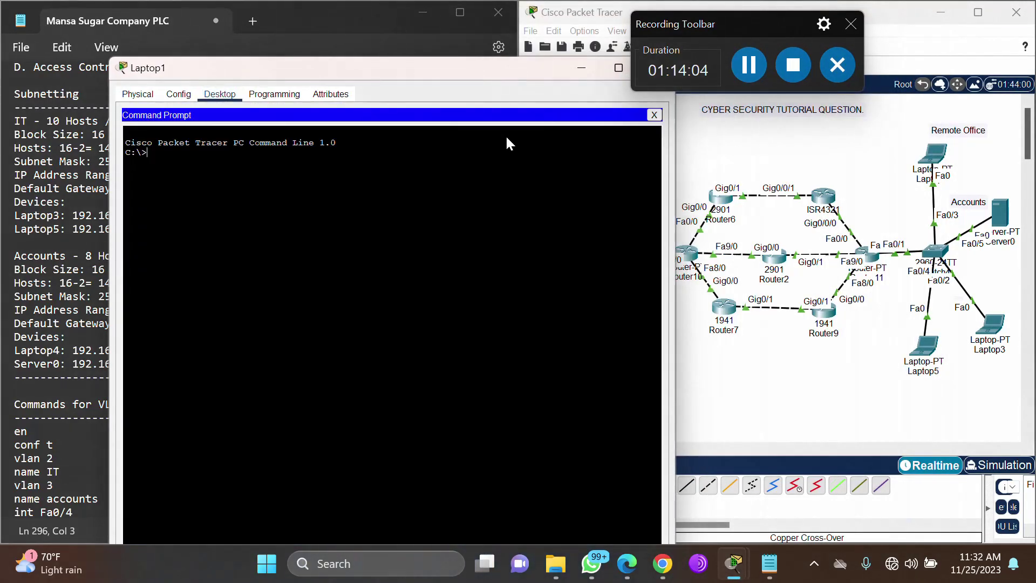
type("ping 192.168.40.83")
key("Return")
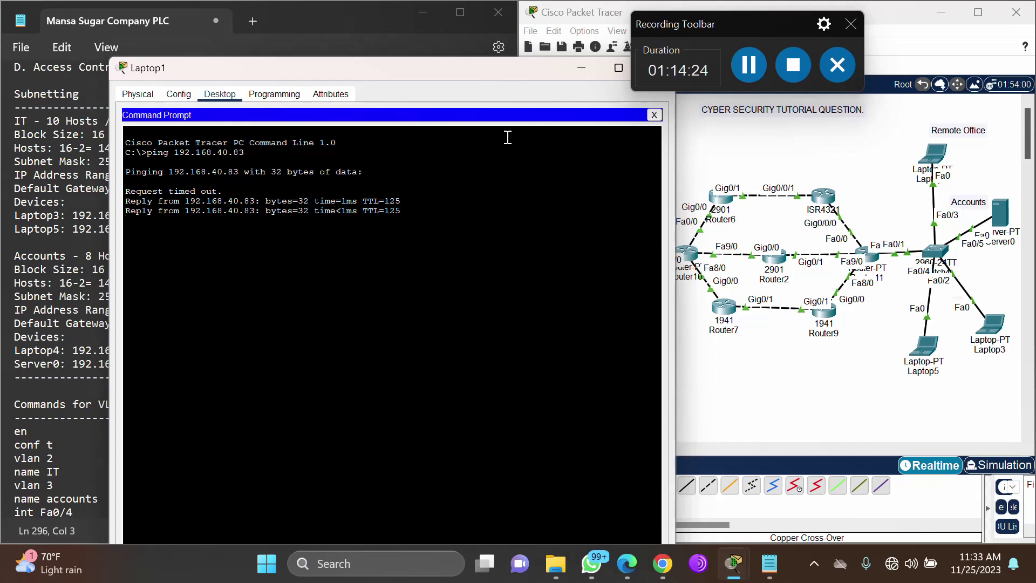
key("Up")
key("Return")
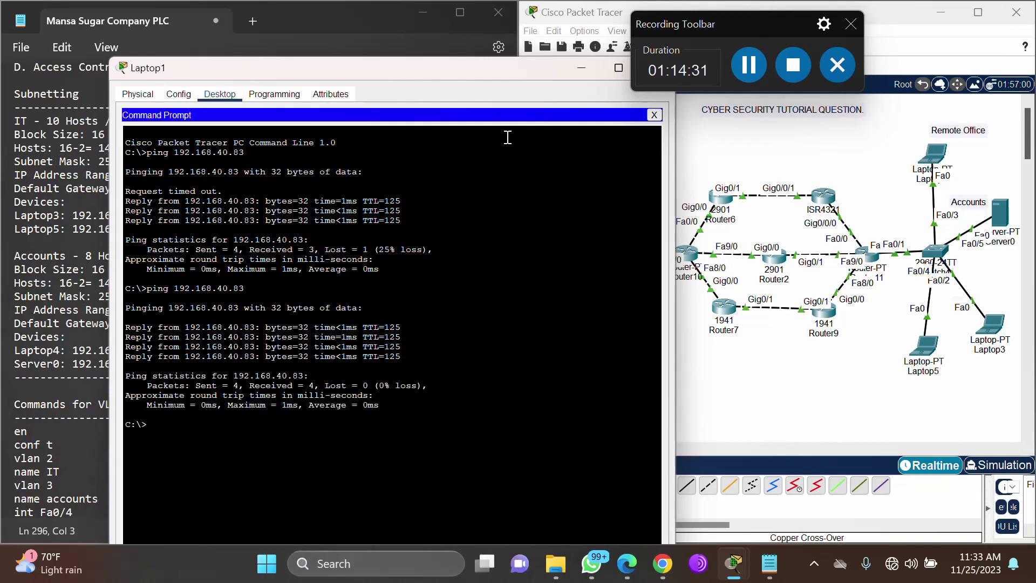
left_click_drag(464, 68, 403, 77)
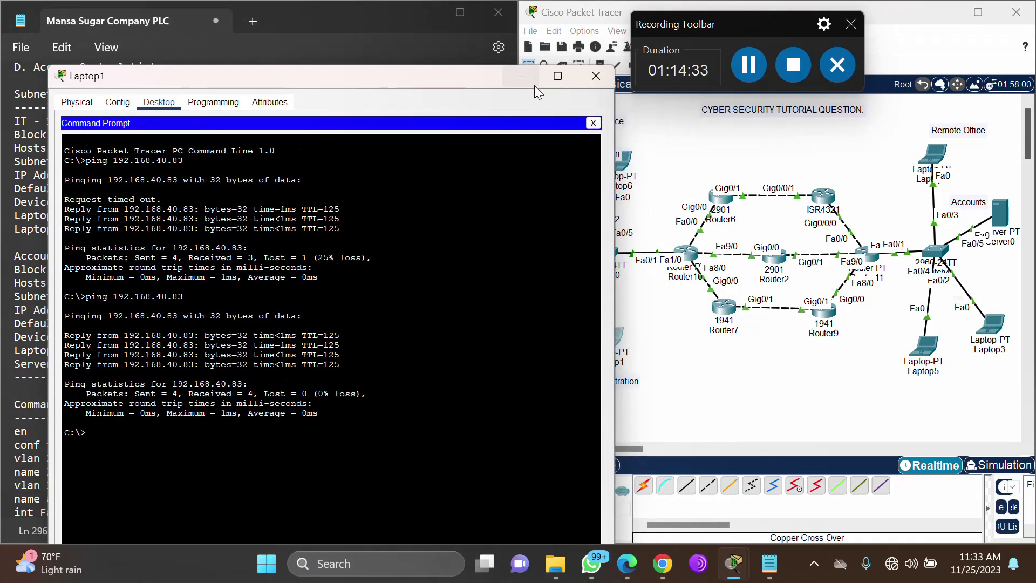
Close the Laptop1 window so the topology shows beside the notes.
left_click(593, 79)
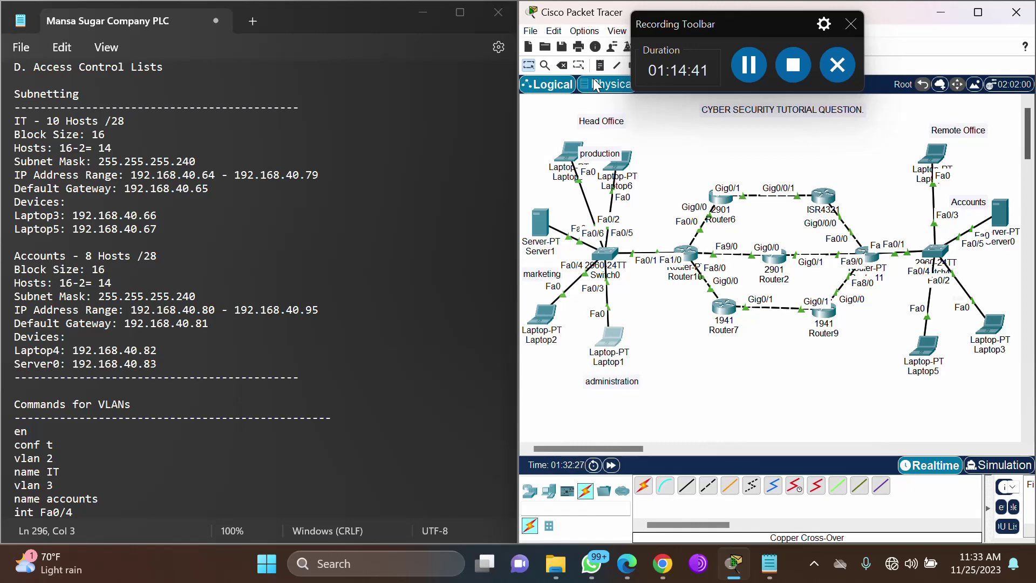
left_click(750, 67)
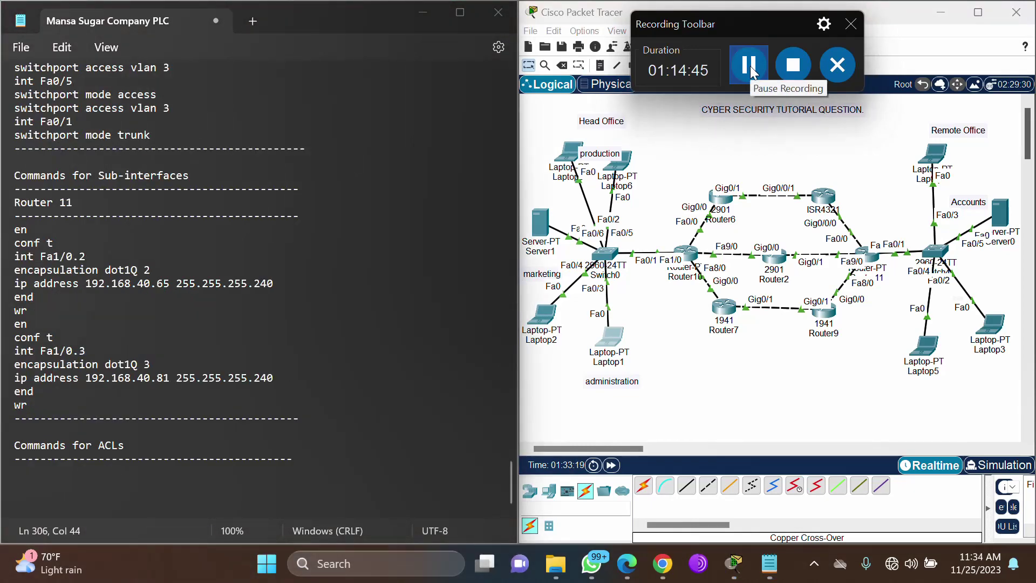
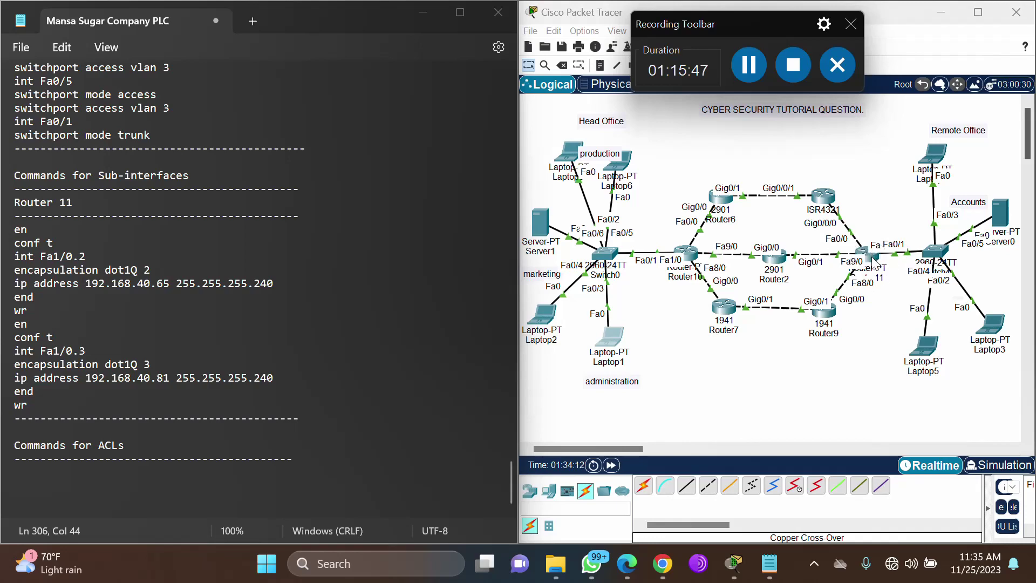
On Router11's CLI, finish the pending wr save and enter global configuration with conf t.
left_click(873, 263)
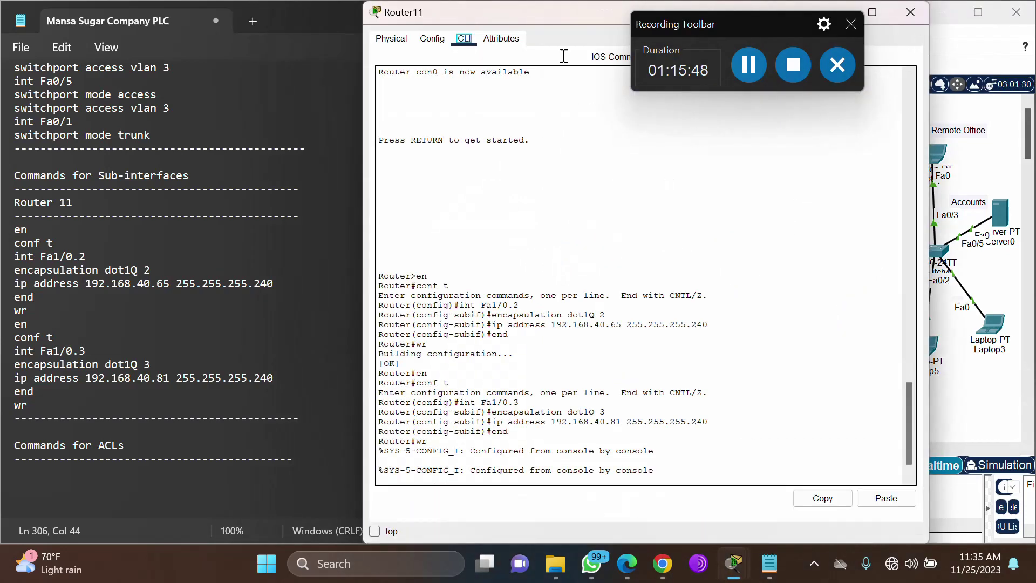
left_click_drag(560, 8, 477, 8)
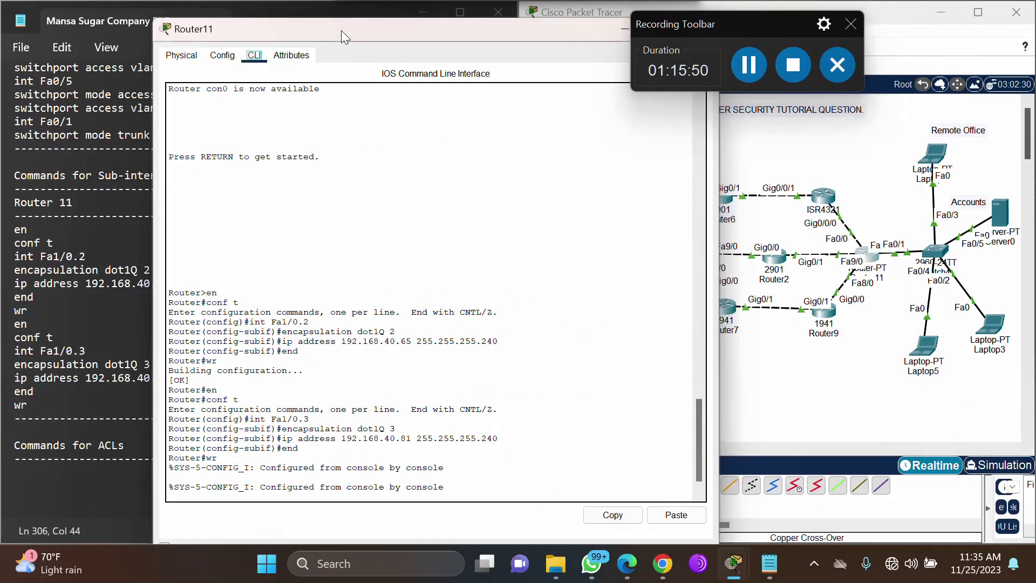
left_click(450, 485)
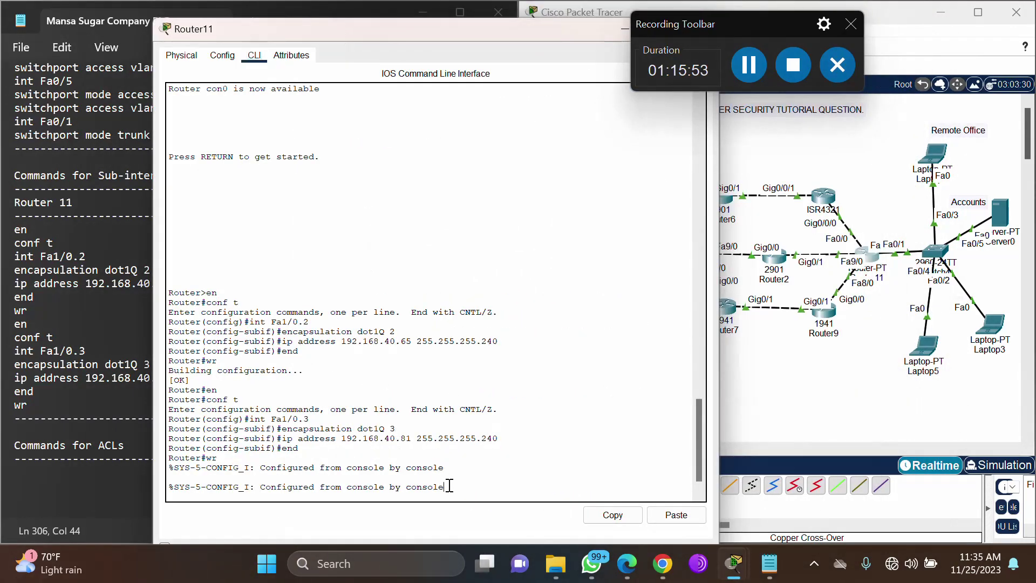
key("Return")
type("co")
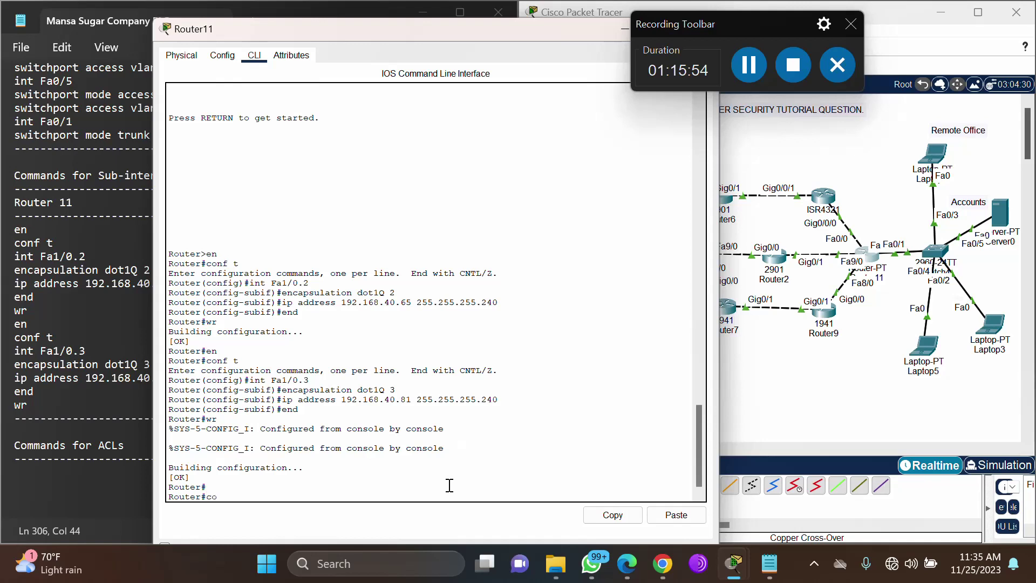
type("nf t\\")
key("Return")
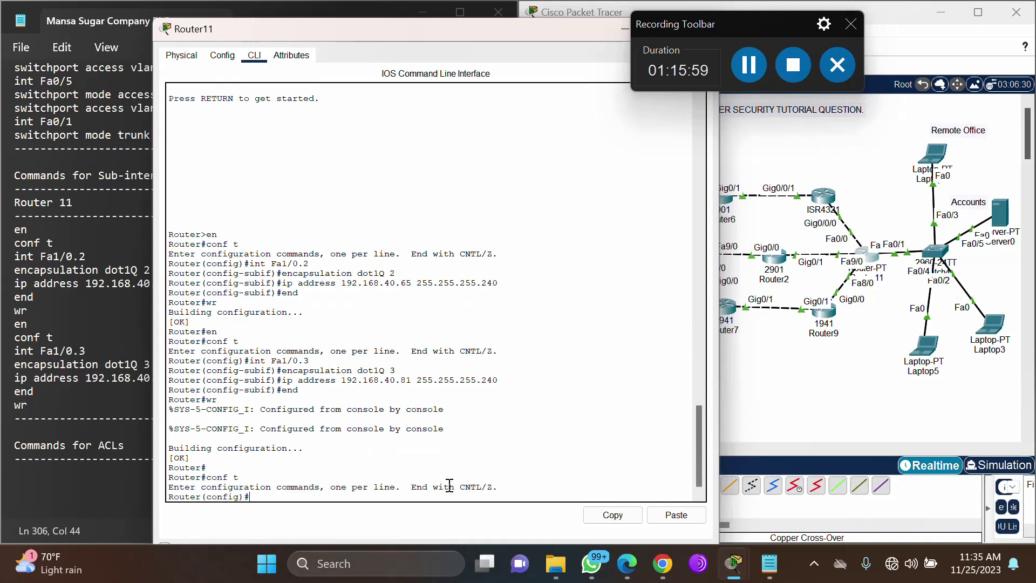
Using CLI help and tab completion, create it with ip access-list standard 1.
type("?")
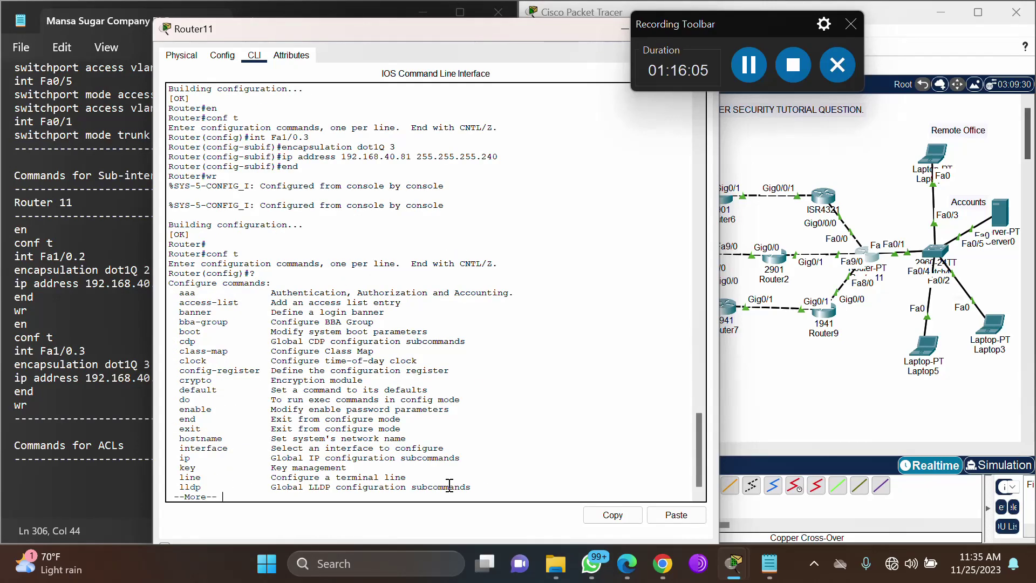
key("Return")
key("Return")
key("Return")
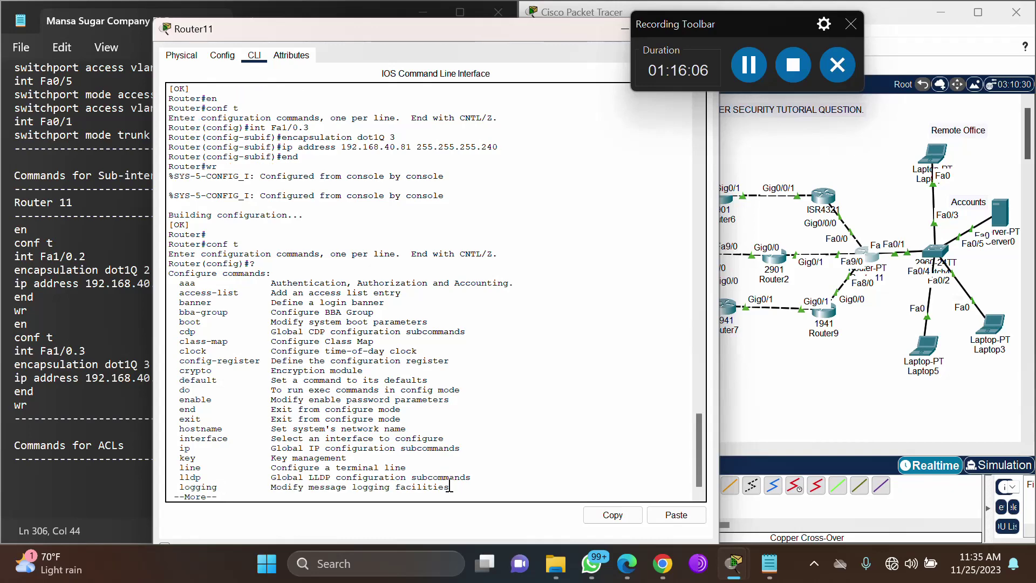
key("q")
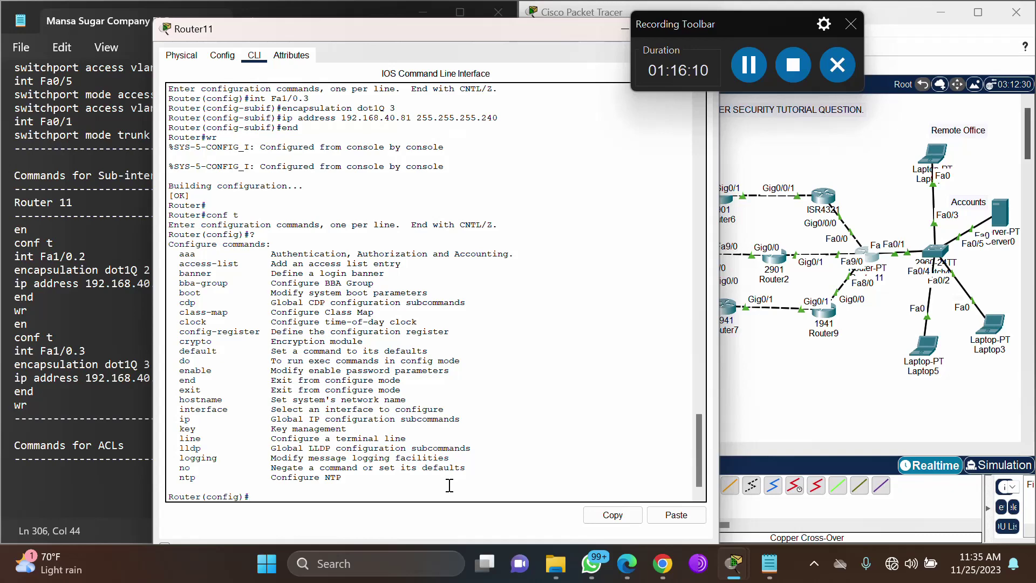
type("accee")
key("BackSpace")
key("BackSpace")
key("BackSpace")
key("BackSpace")
type("ip ?")
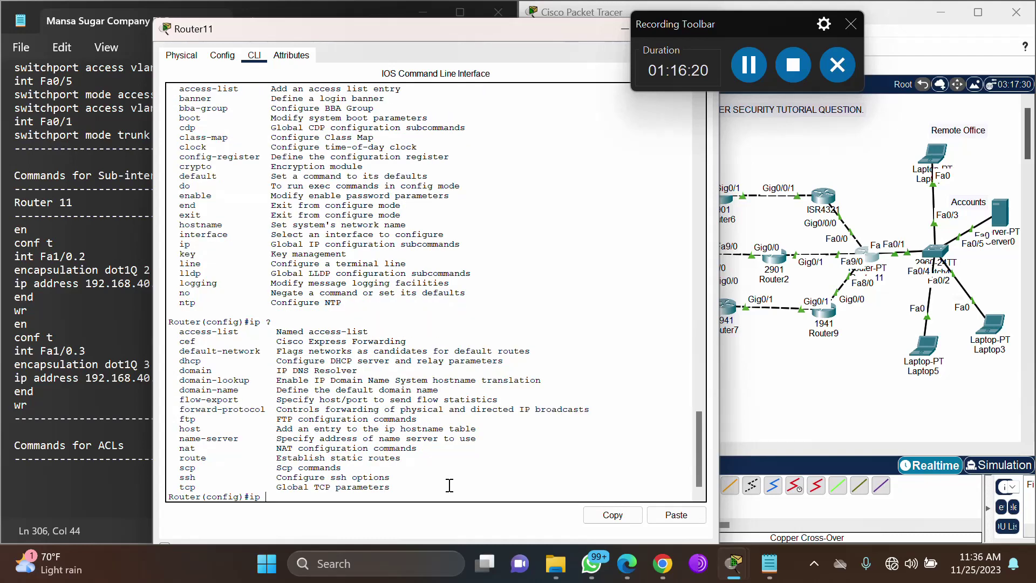
type("acc")
key("Tab")
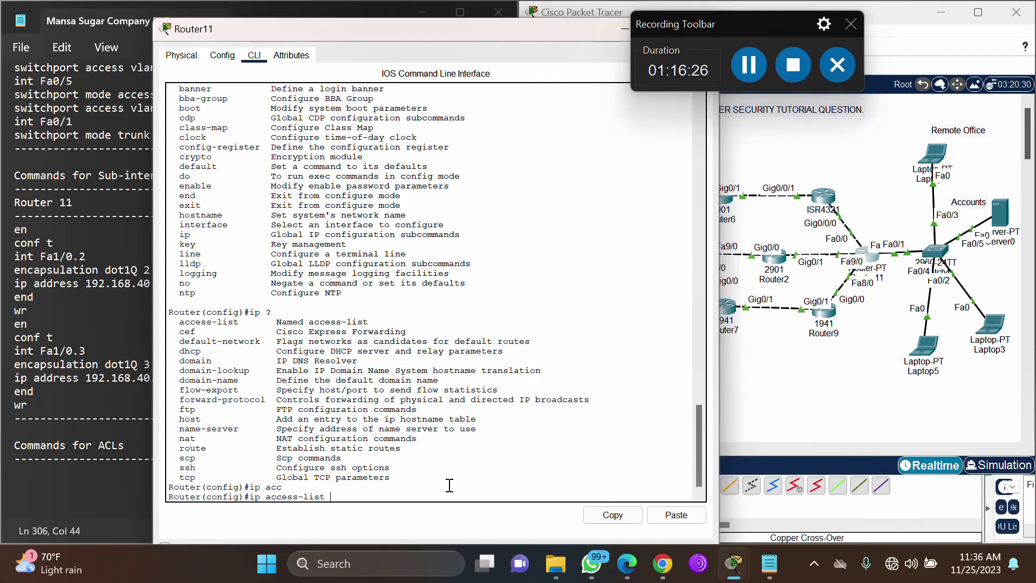
type("?")
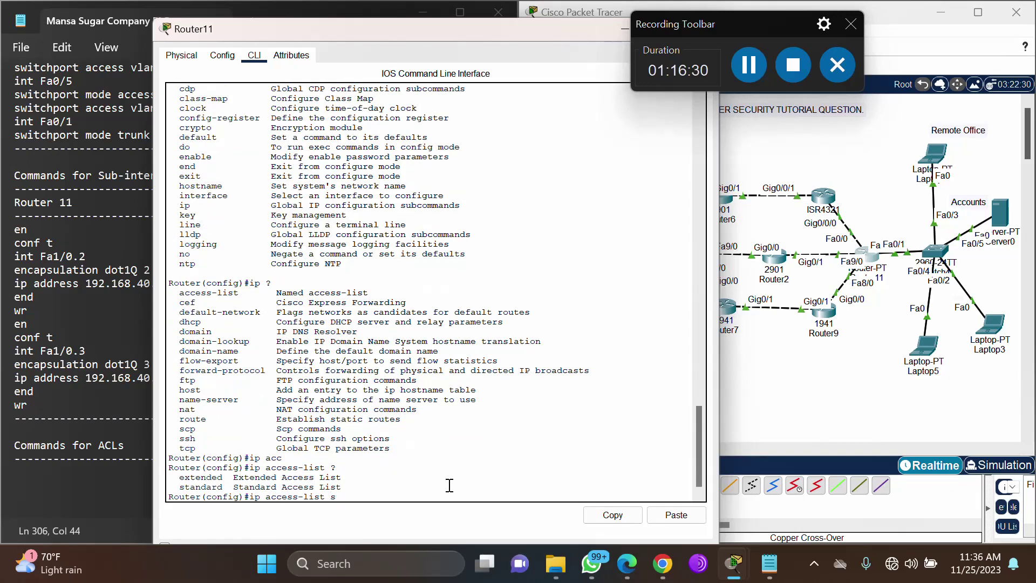
type("stand")
key("Tab")
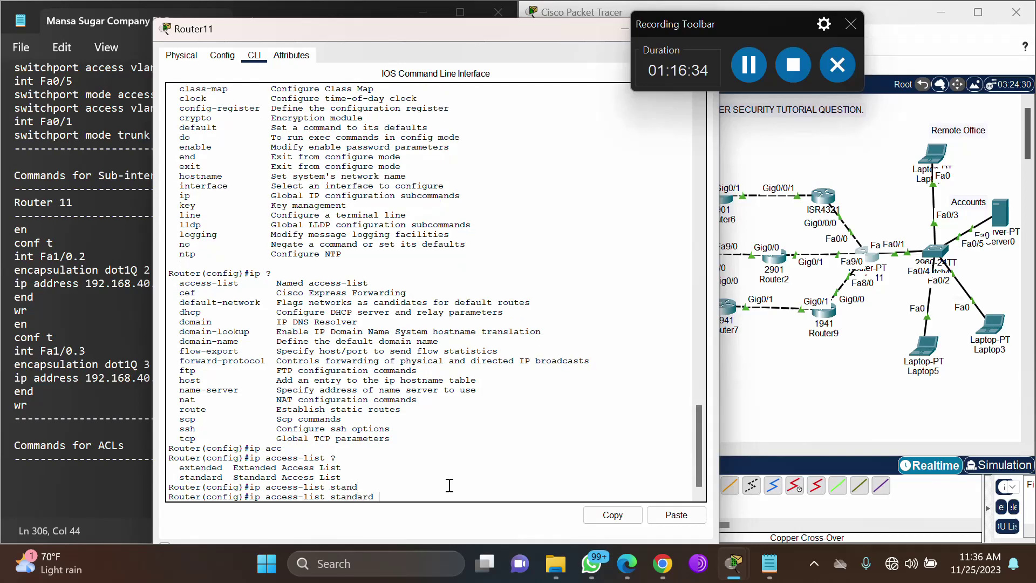
type("?")
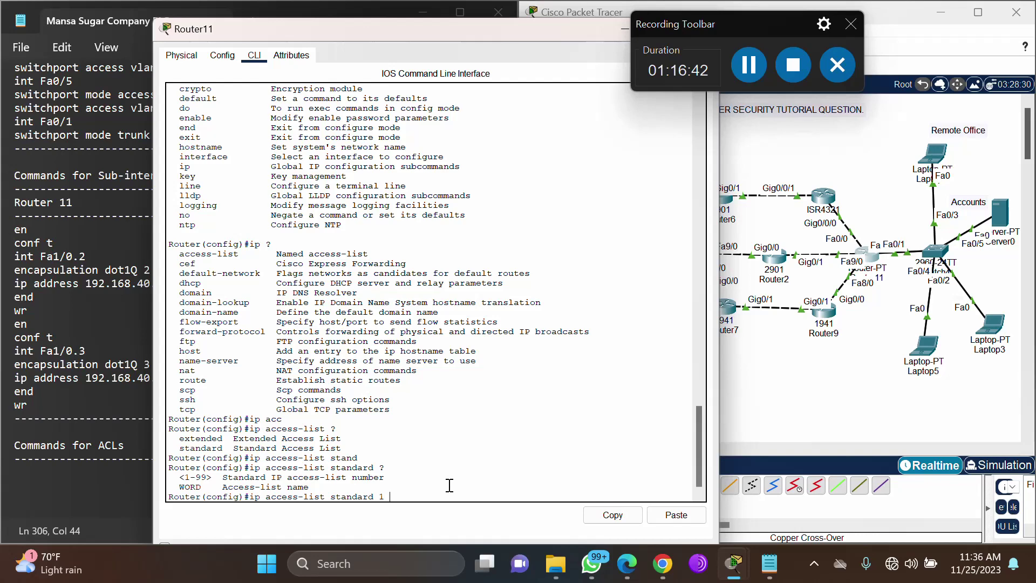
type("?")
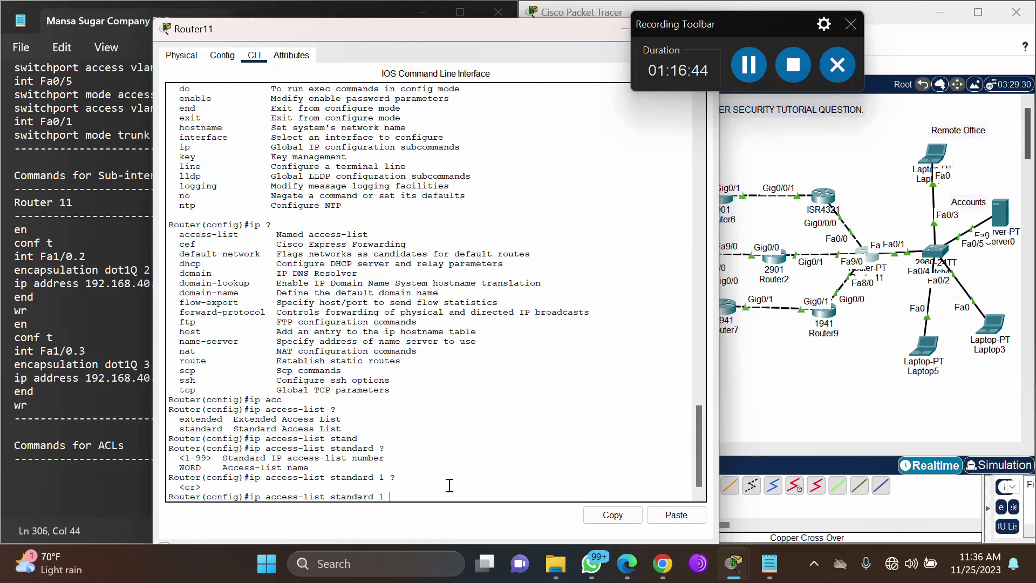
key("Return")
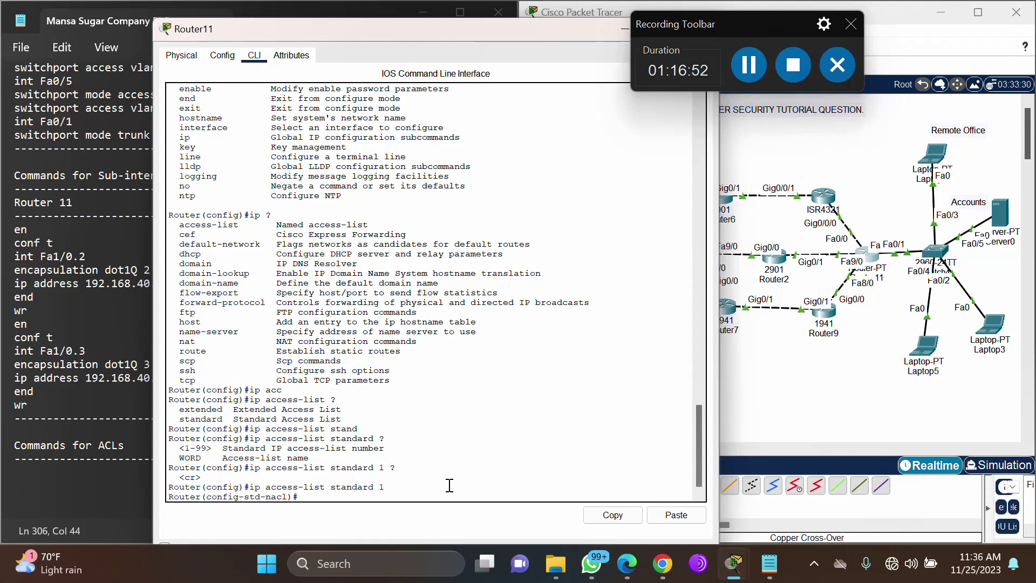
Start a deny entry in access list 1 and list its address options: A.B.C.D, any, host.
type("?")
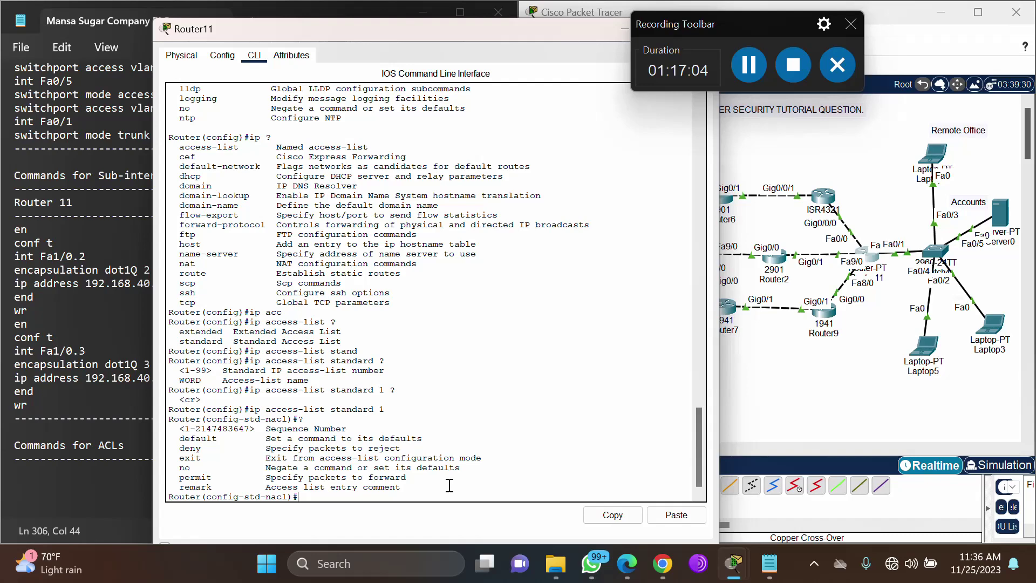
type("ny ?")
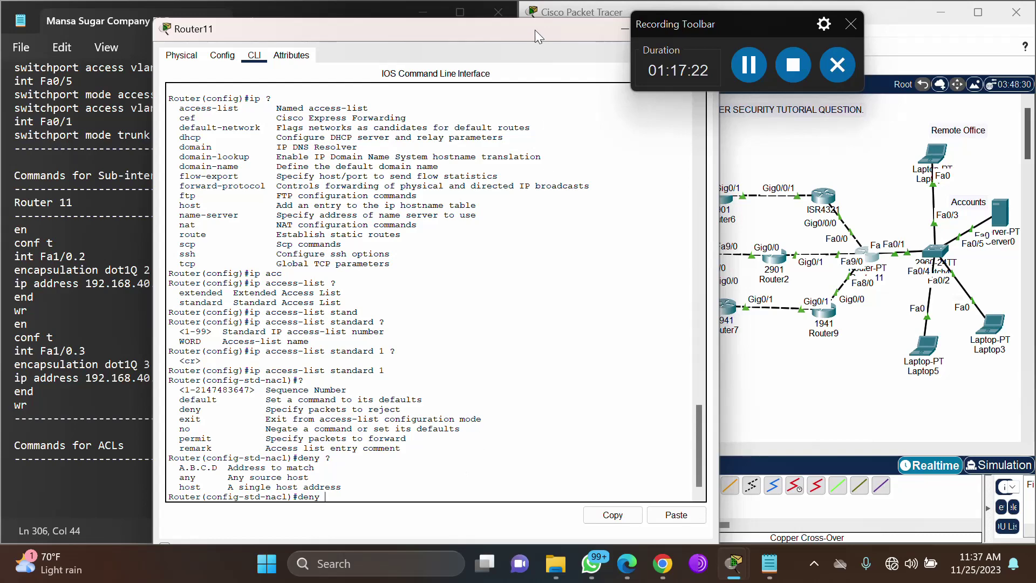
left_click_drag(538, 30, 390, 44)
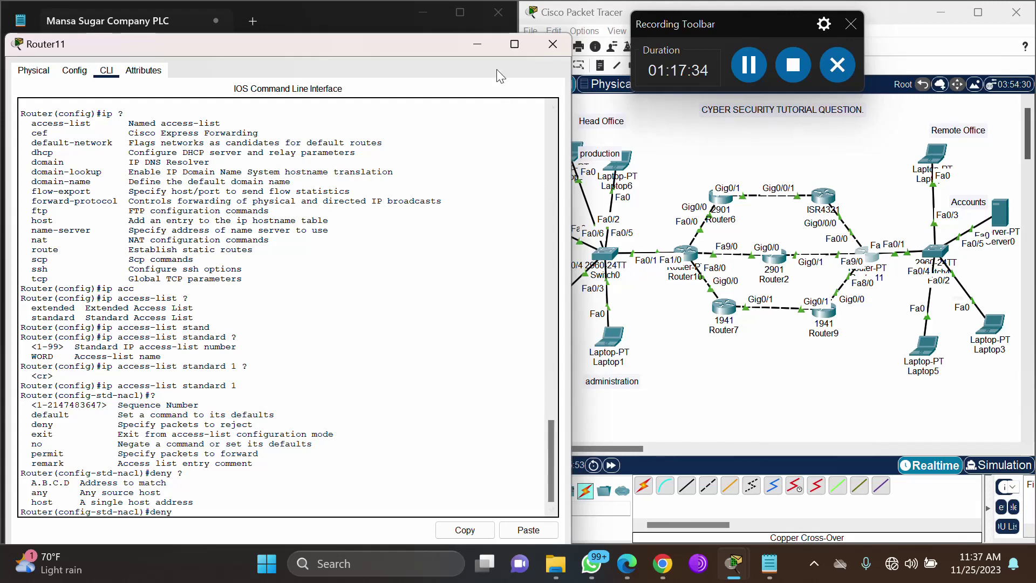
Find the Administration range 192.168.40.32–47 in the notes and copy 192.168.40.32.
left_click(480, 48)
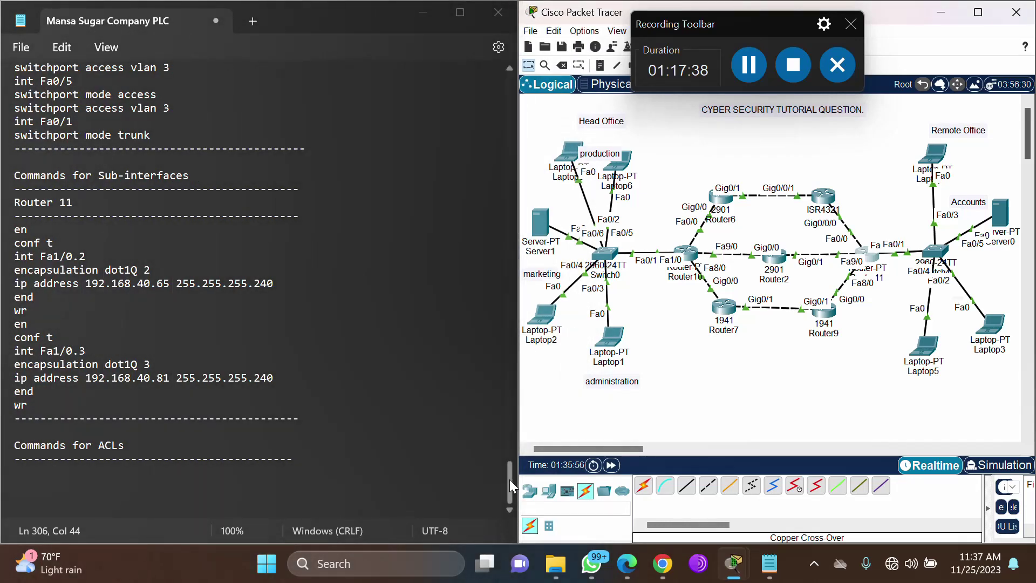
left_click_drag(509, 479, 526, 350)
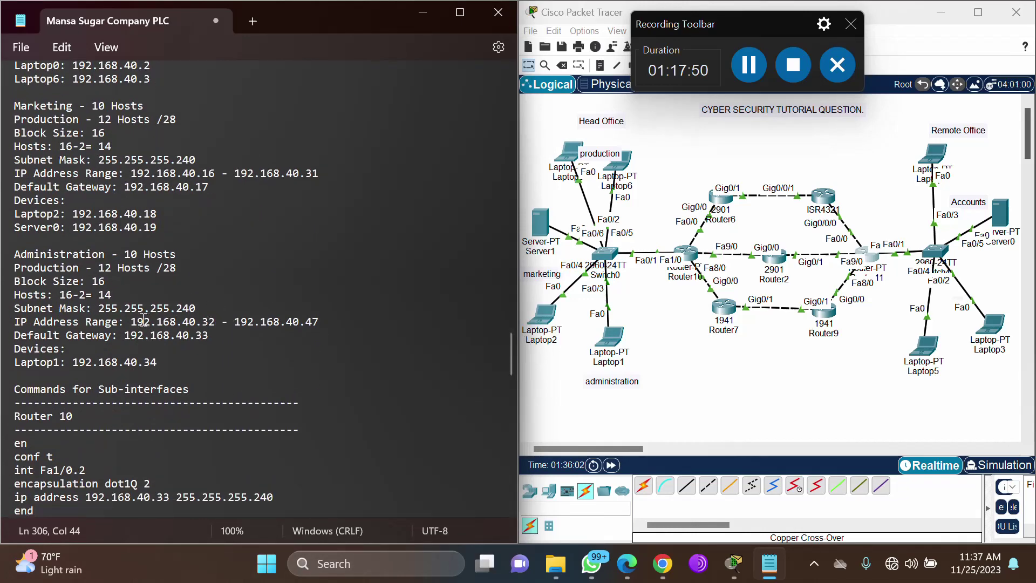
left_click_drag(131, 322, 218, 322)
key("ctrl+c")
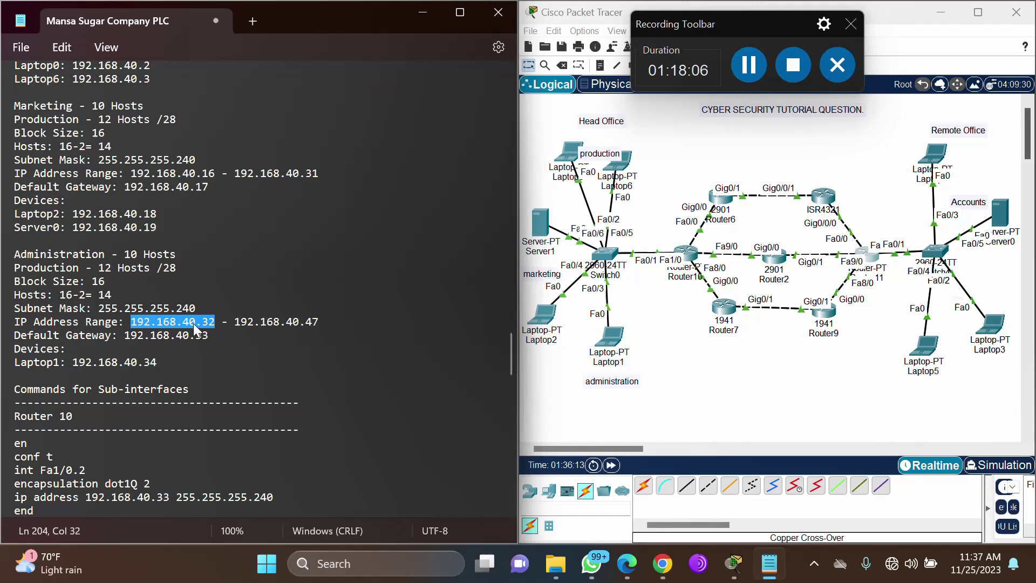
mouse_move(786, 565)
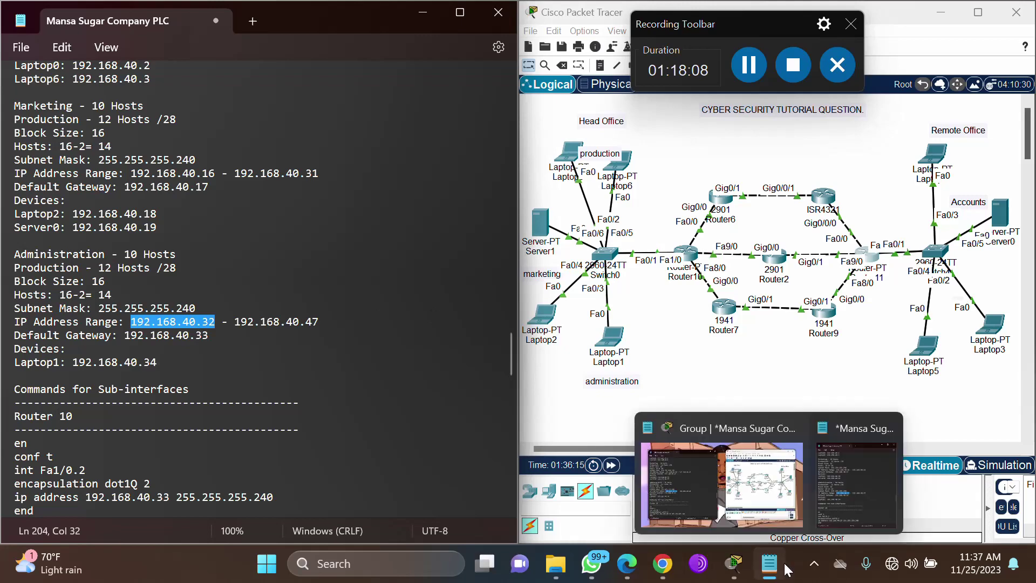
mouse_move(727, 567)
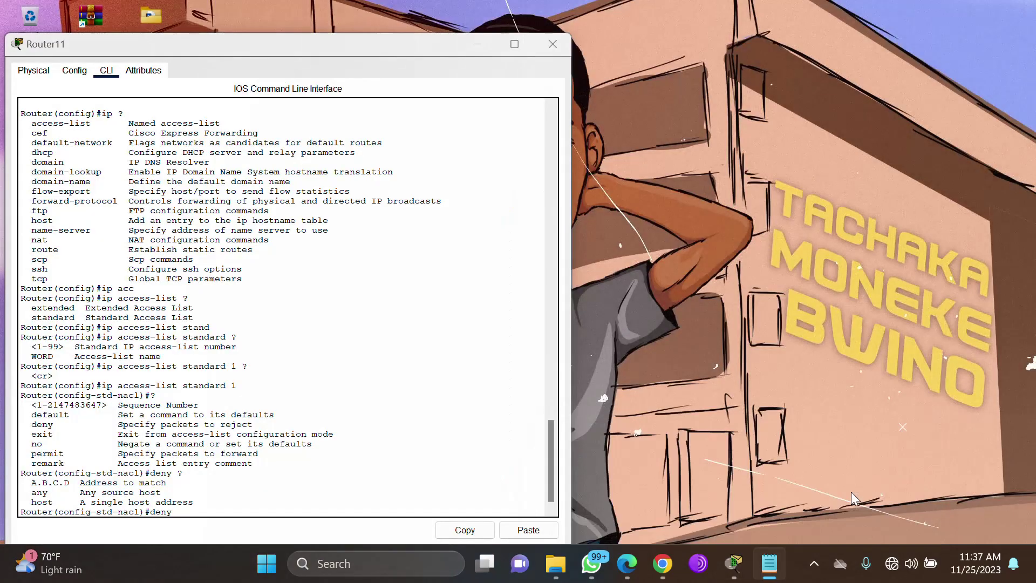
left_click(850, 491)
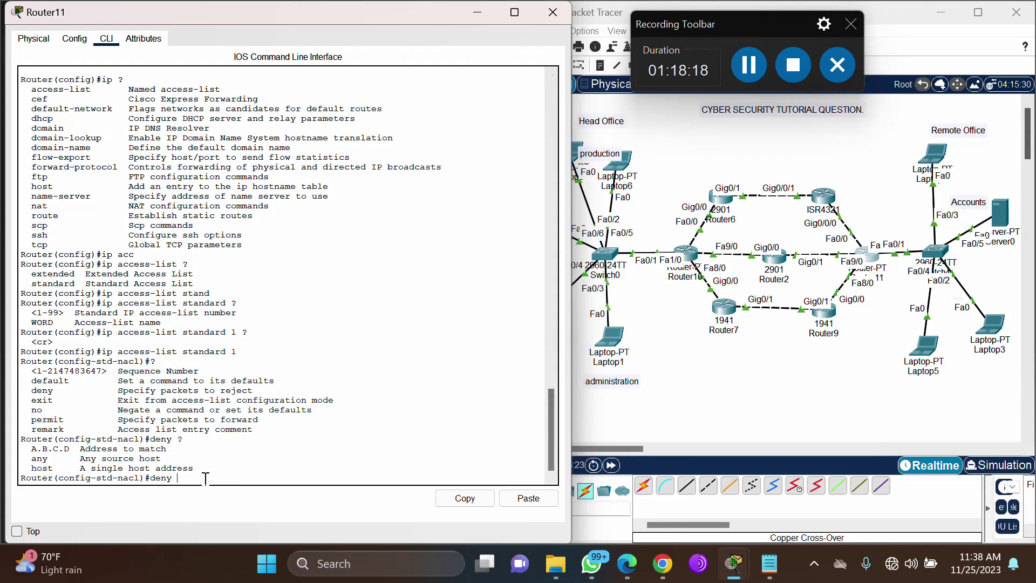
Enter deny 192.168.40.32 0.0.0.15 in access list 1, using the Administration block size 16.
left_click(513, 499)
type("?")
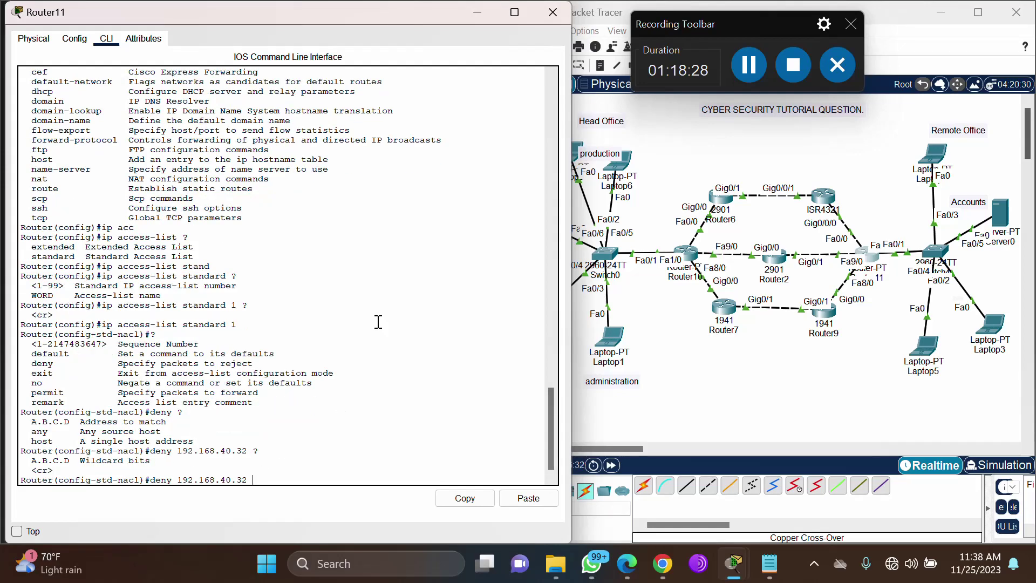
left_click_drag(377, 8, 761, 50)
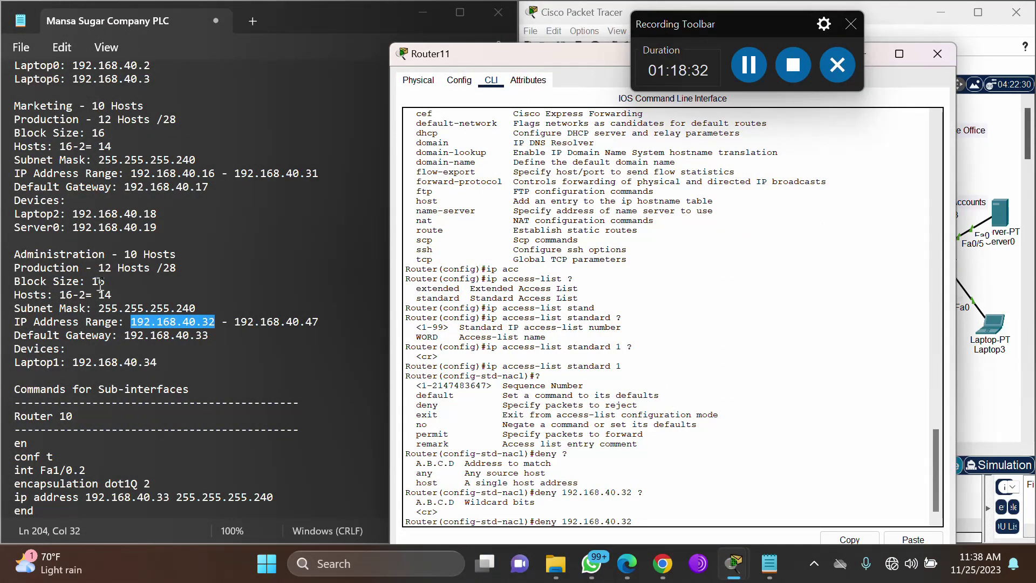
left_click_drag(94, 281, 128, 281)
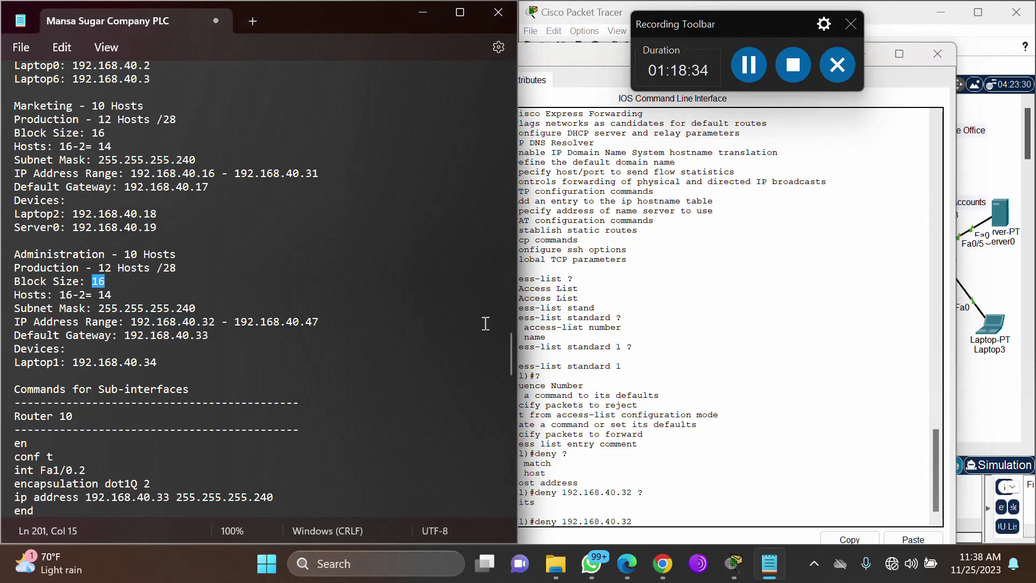
left_click(670, 525)
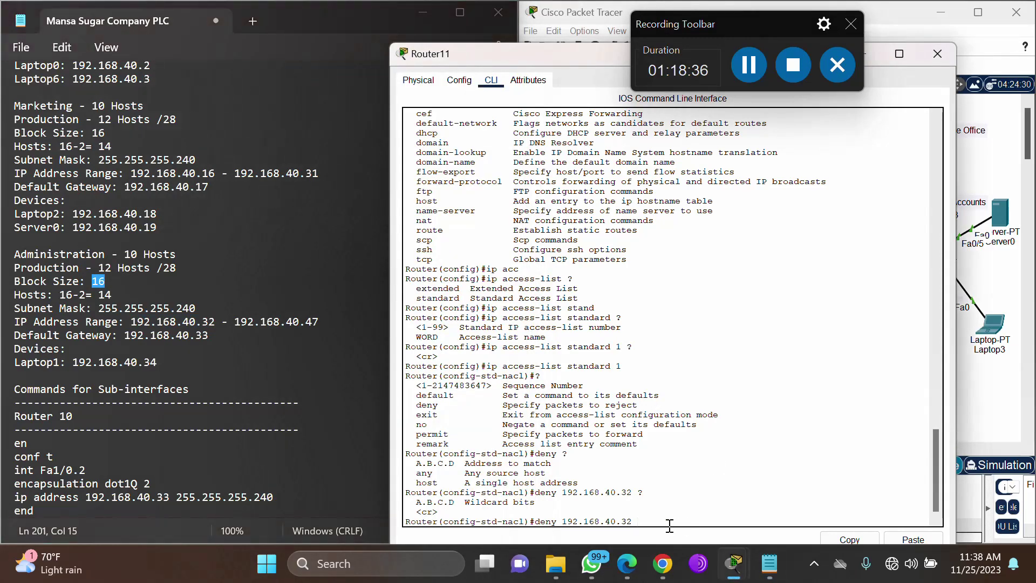
type("0.0.0.15 ?")
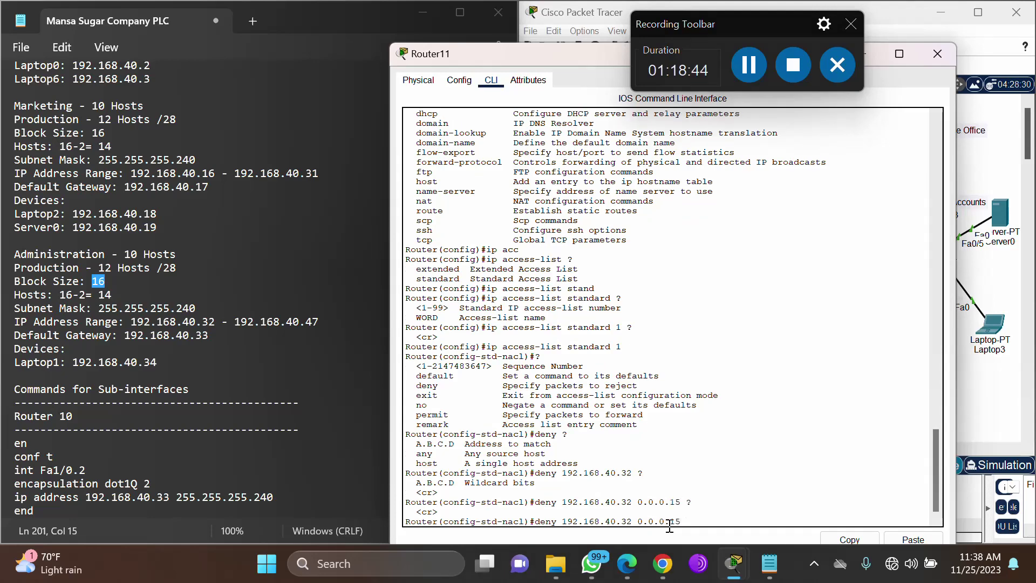
key("Return")
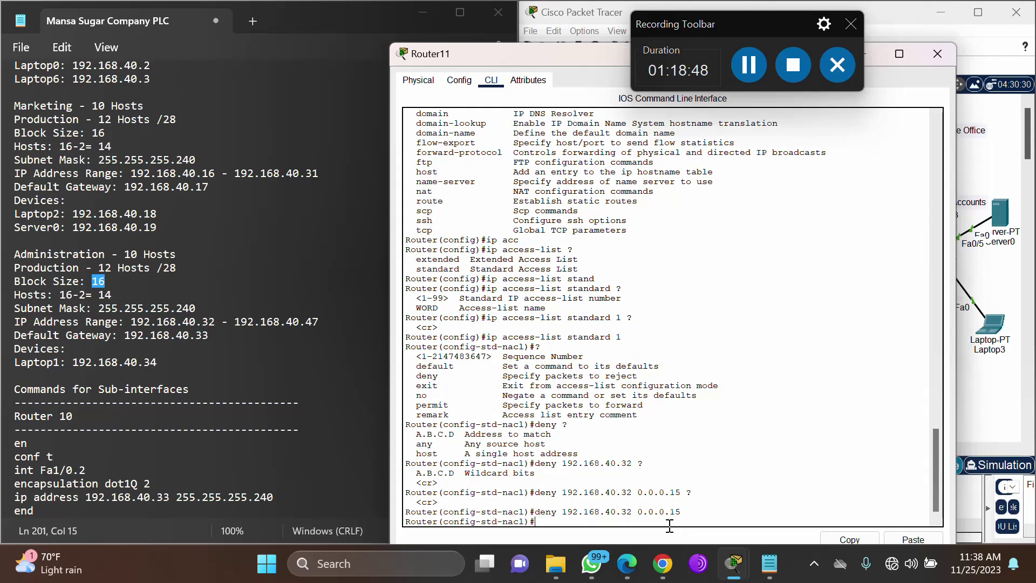
type("?")
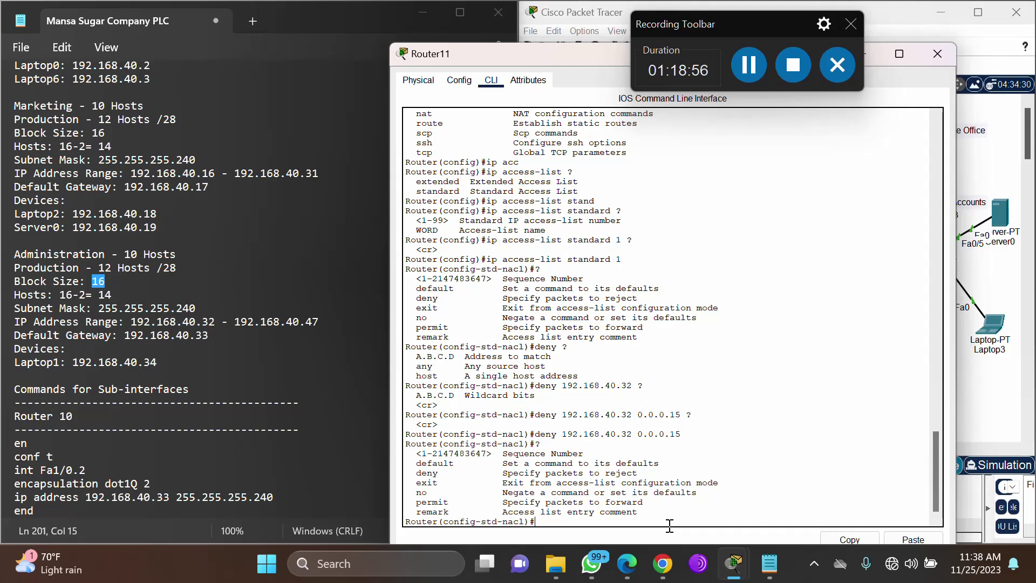
type("n")
left_click_drag(565, 51, 242, 76)
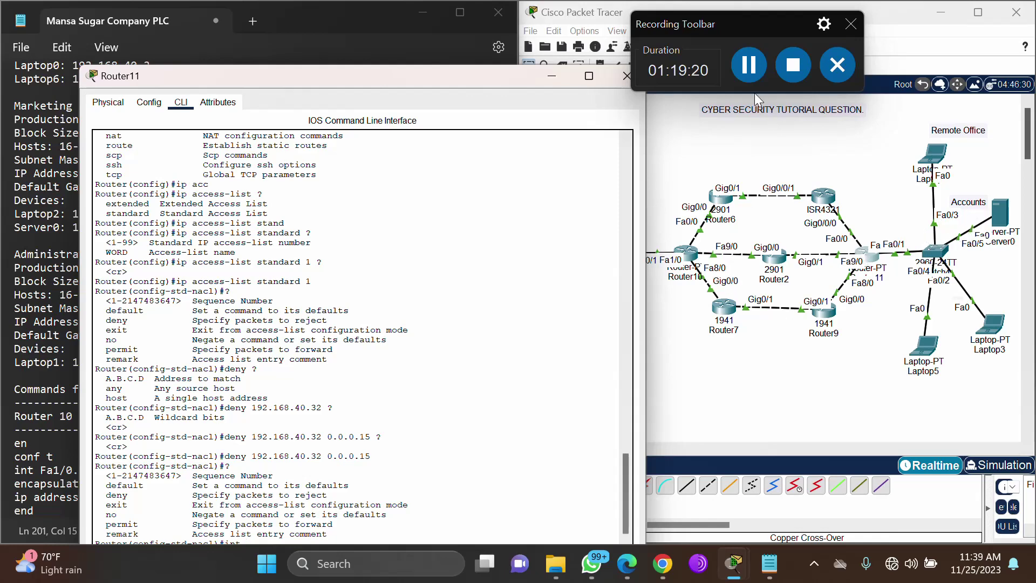
Close the Router11 console and paste the ACL commands into the notes, then add a dashed line.
left_click(754, 74)
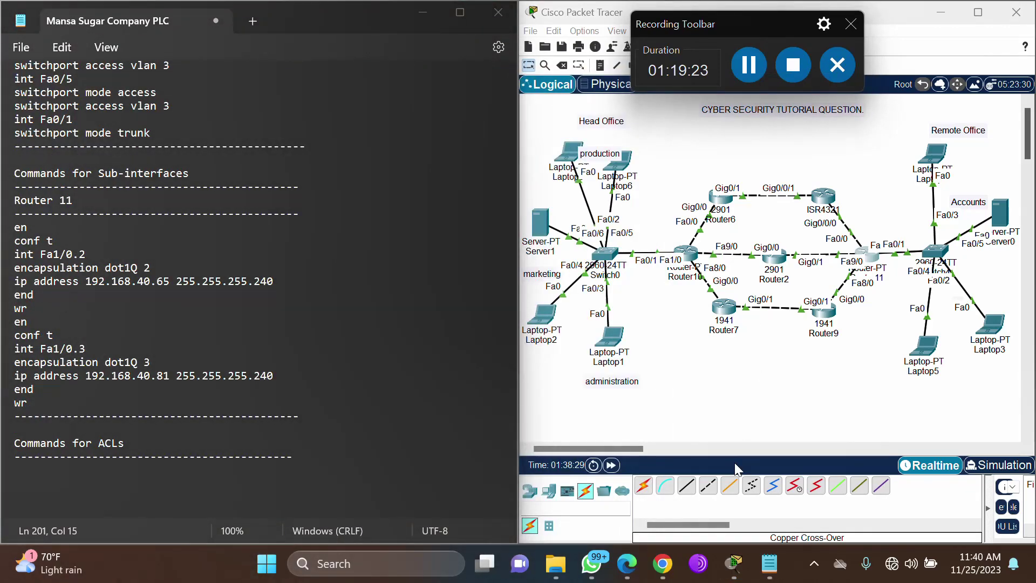
mouse_move(737, 557)
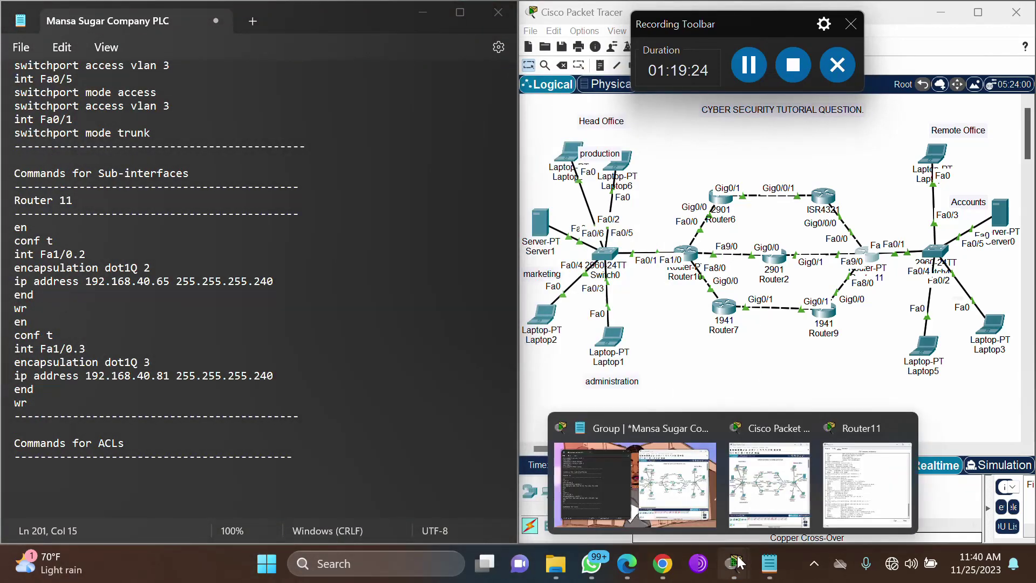
left_click(854, 467)
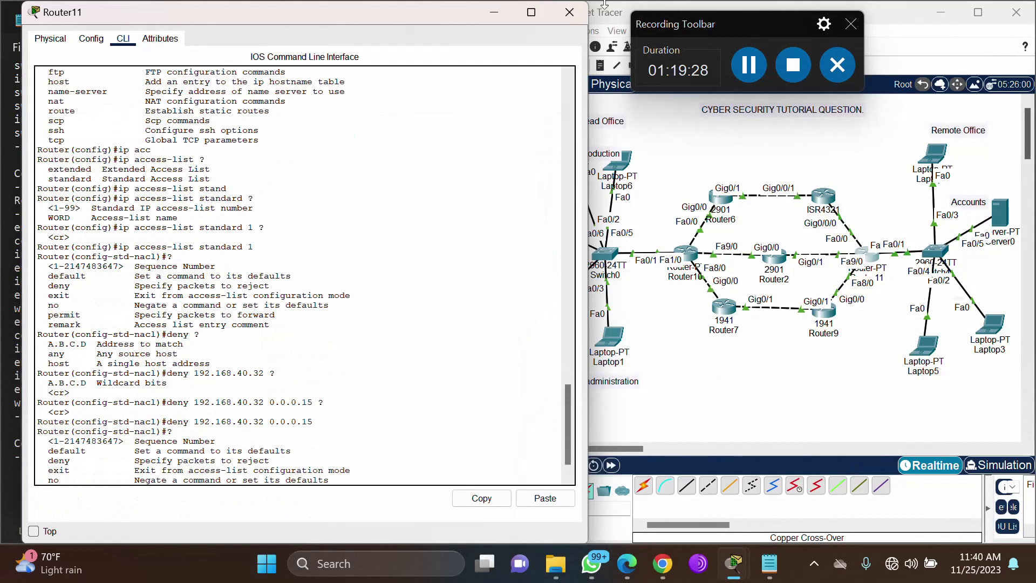
left_click(583, 13)
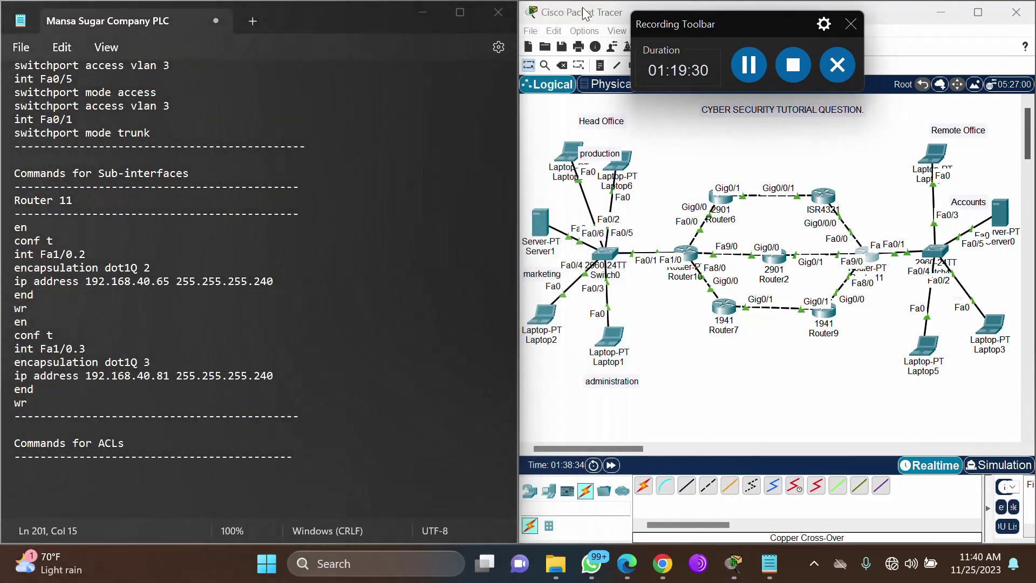
left_click(153, 472)
type("en conf t access-list 1 deny 192.168.40.66 0.0.0.15 access-list 1 permit any int Fa0/0.40 access-group 1 out")
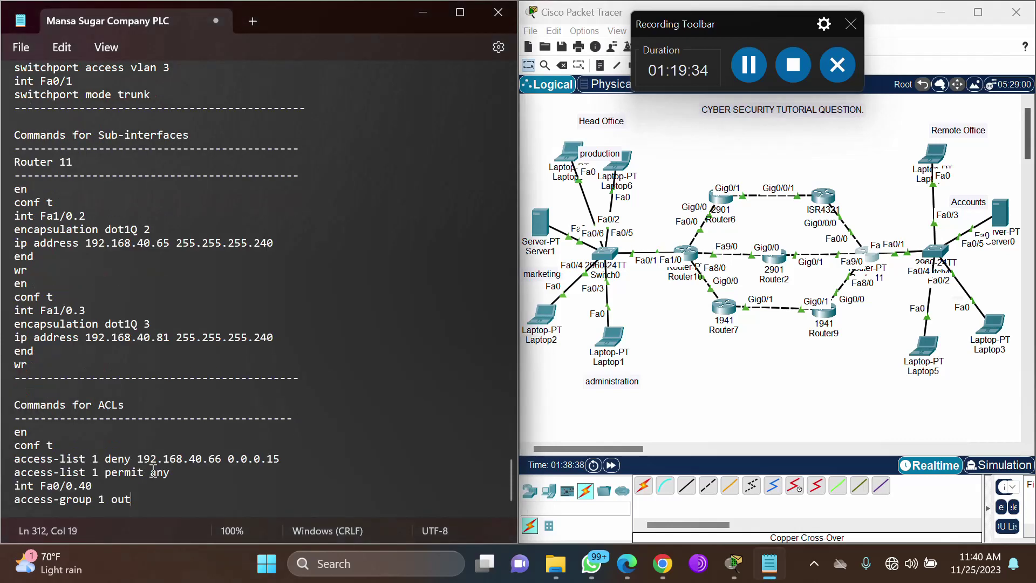
key("Return")
type("-----------------------------")
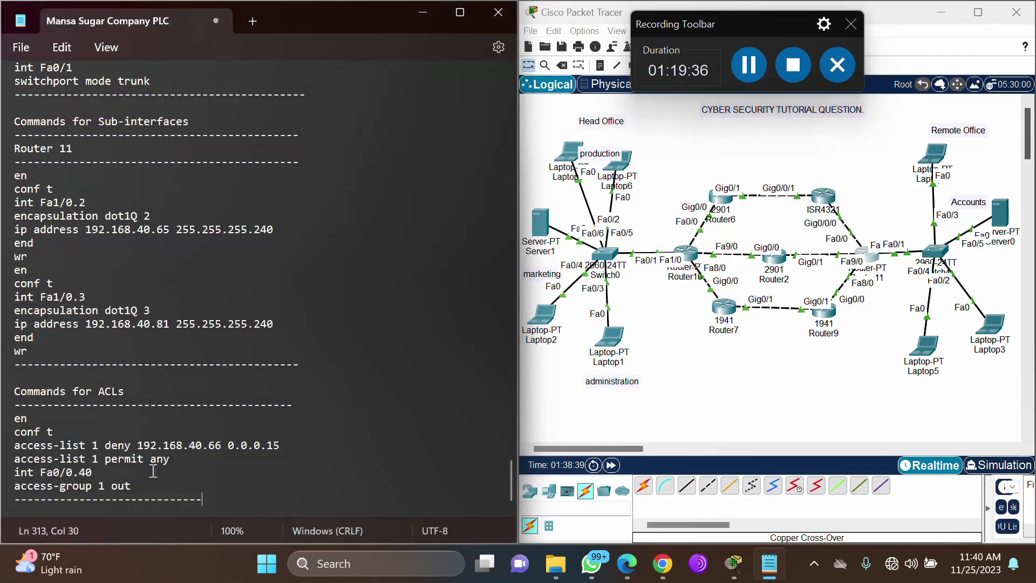
type("-----------")
left_click(612, 337)
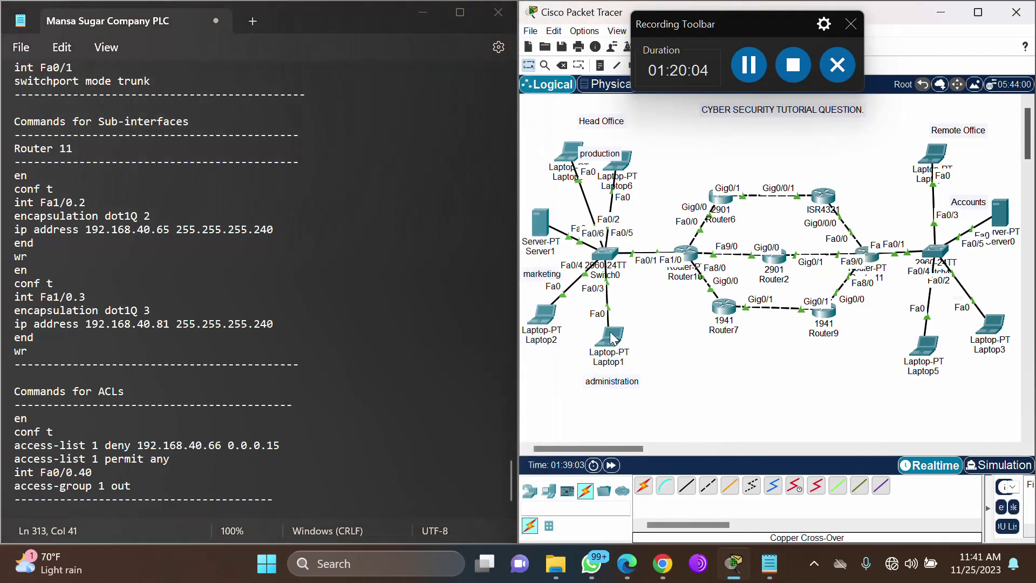
mouse_move(613, 338)
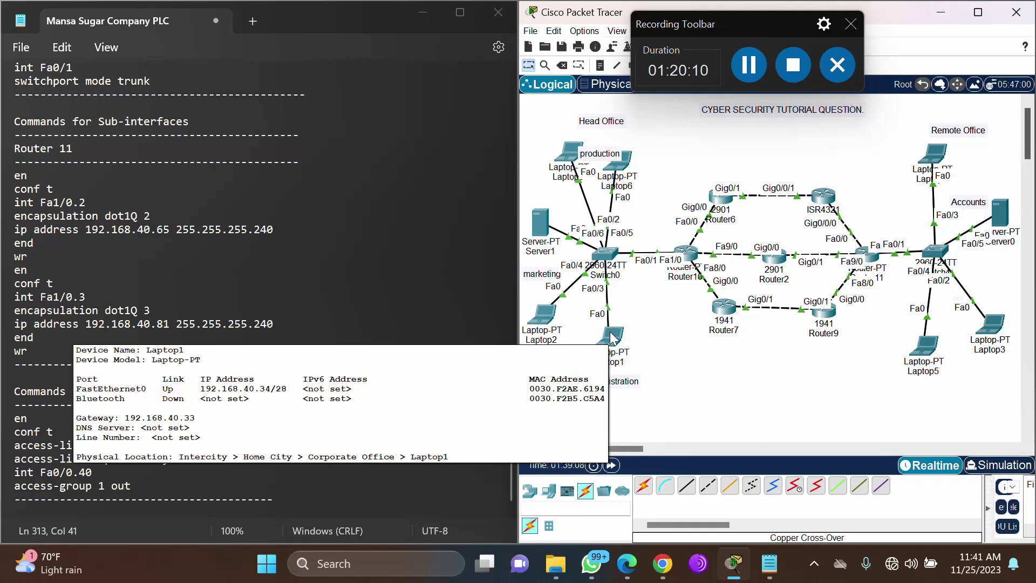
left_click(494, 307)
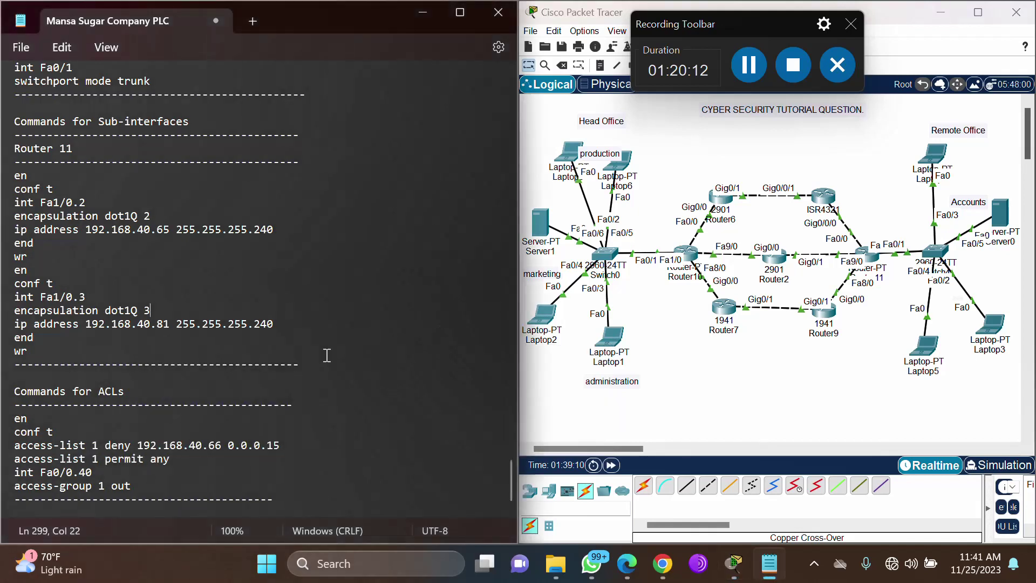
Change the deny line's address from 192.168.40.66 to 192.168.40.34 with wildcard 0.0.0.15.
left_click(223, 446)
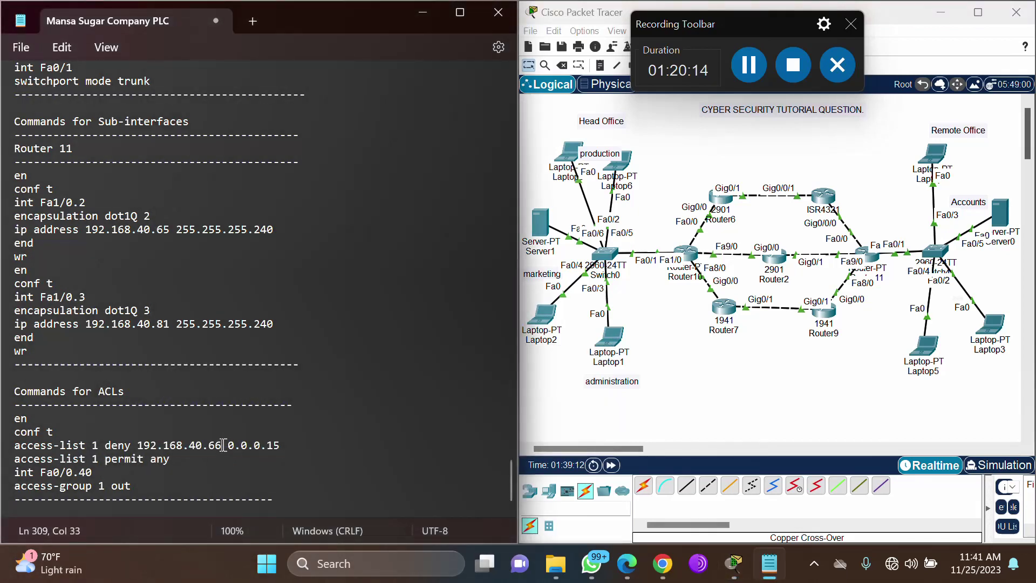
key("BackSpace")
key("BackSpace")
type("34")
left_click_drag(229, 445, 279, 446)
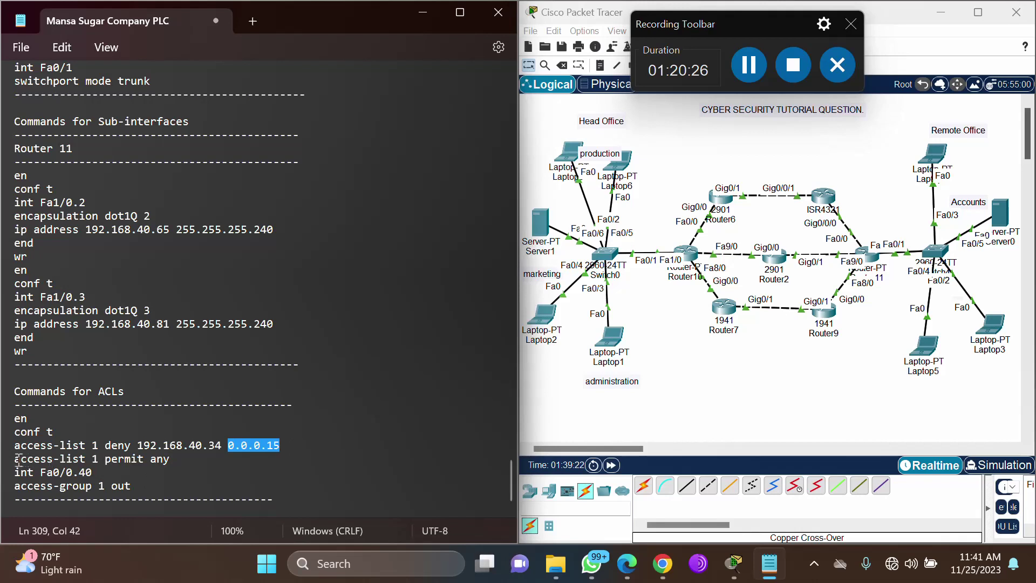
left_click_drag(15, 458, 181, 458)
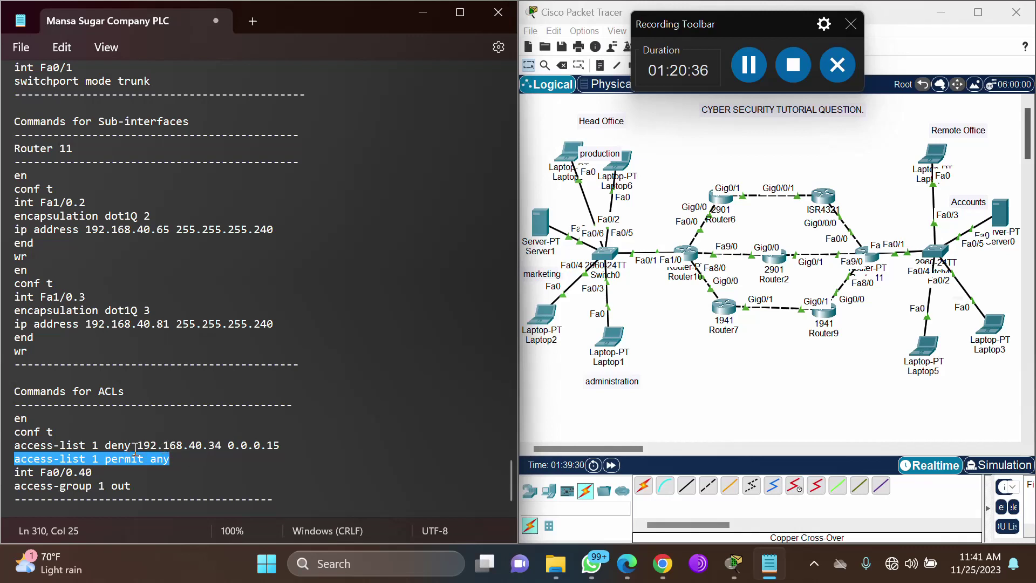
Change the interface line from int Fa0/0.40 to int Fa0/1.40.
left_click(199, 482)
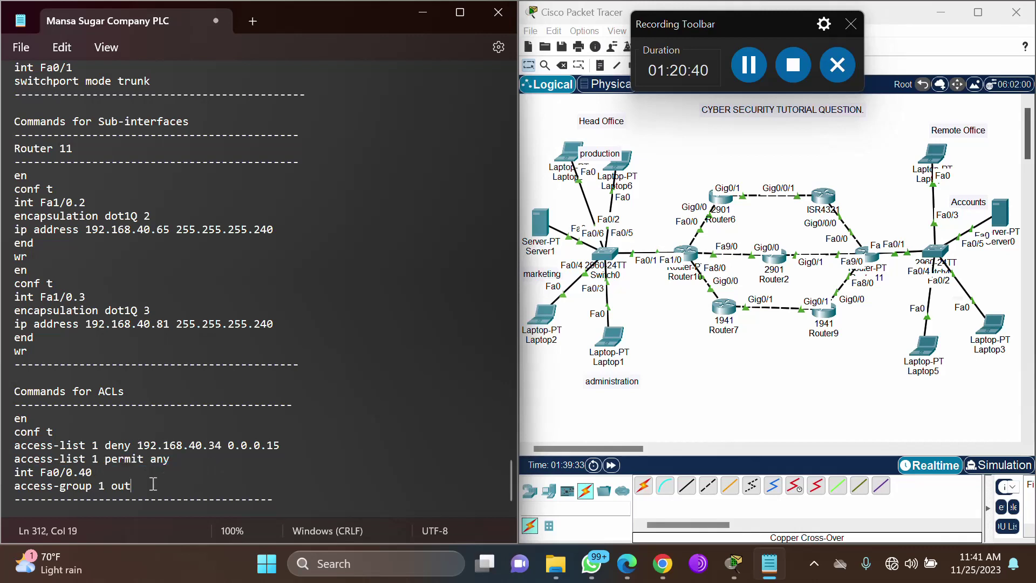
left_click_drag(15, 473, 76, 474)
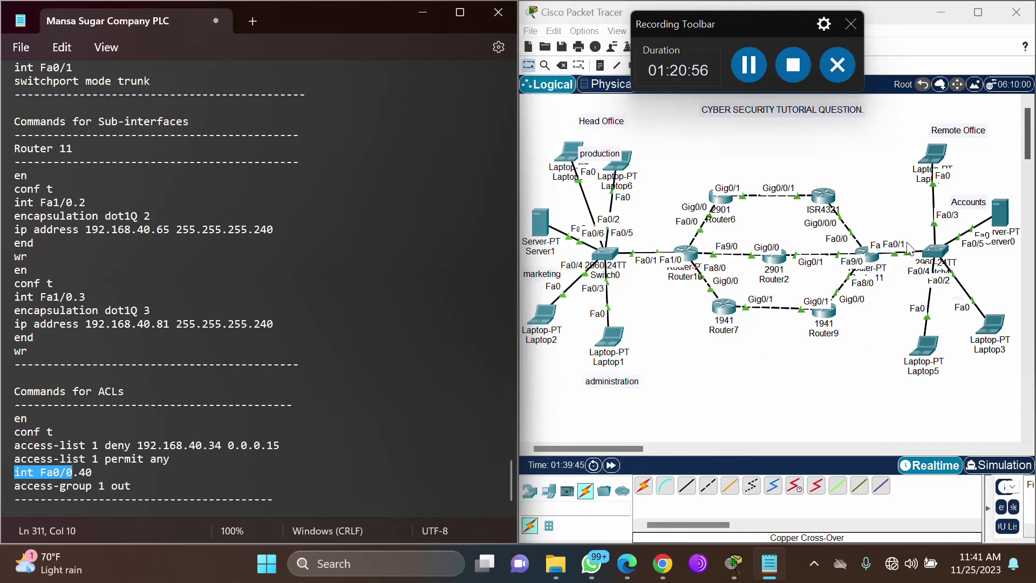
left_click(77, 475)
key("BackSpace")
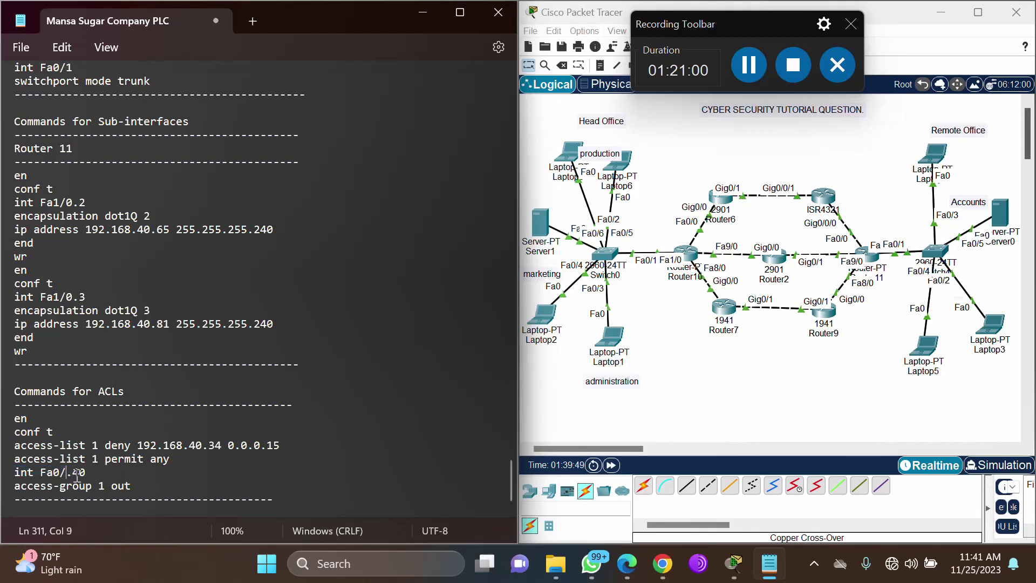
type("1")
left_click_drag(510, 474, 493, 280)
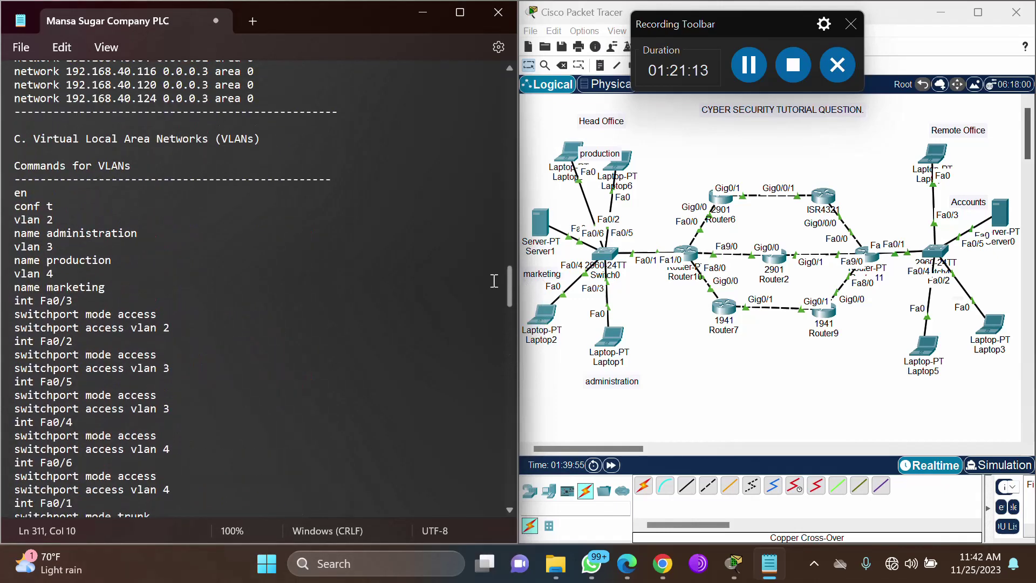
Change the interface line to int Fa0/1.2 to match VLAN 2.
double_click(49, 219)
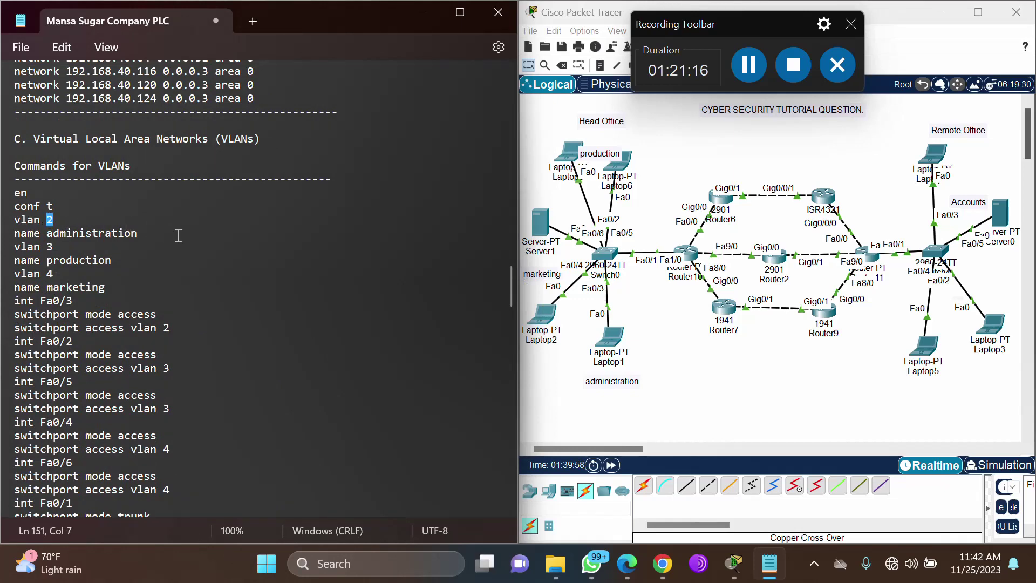
left_click_drag(512, 269, 510, 467)
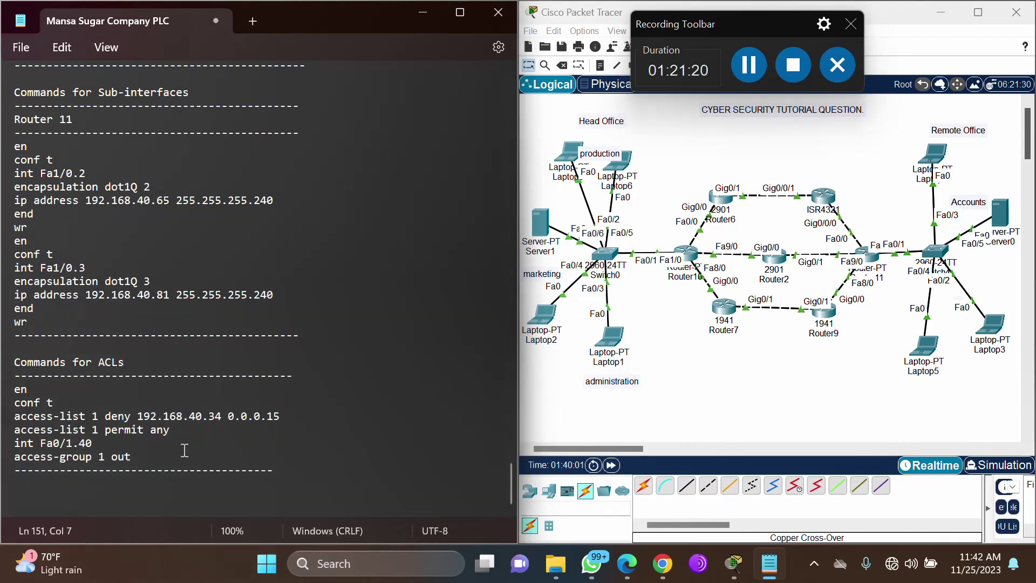
left_click(95, 444)
key("BackSpace")
type("2")
Select the ACL block: access-list 1 deny, permit any, int Fa0/1.2, access-group 1 out.
left_click(95, 415)
double_click(119, 457)
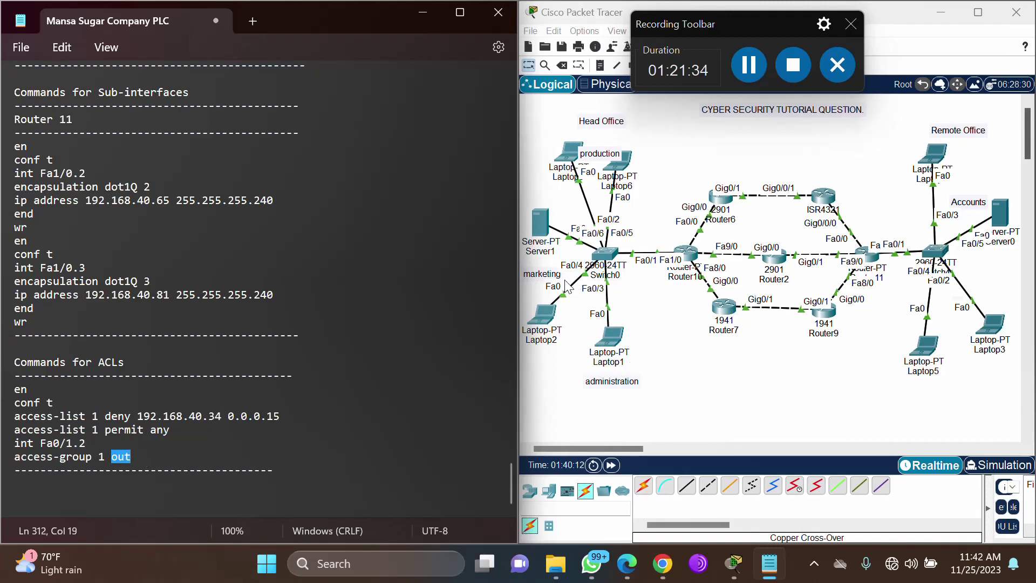
left_click_drag(14, 388, 152, 465)
key("ctrl+c")
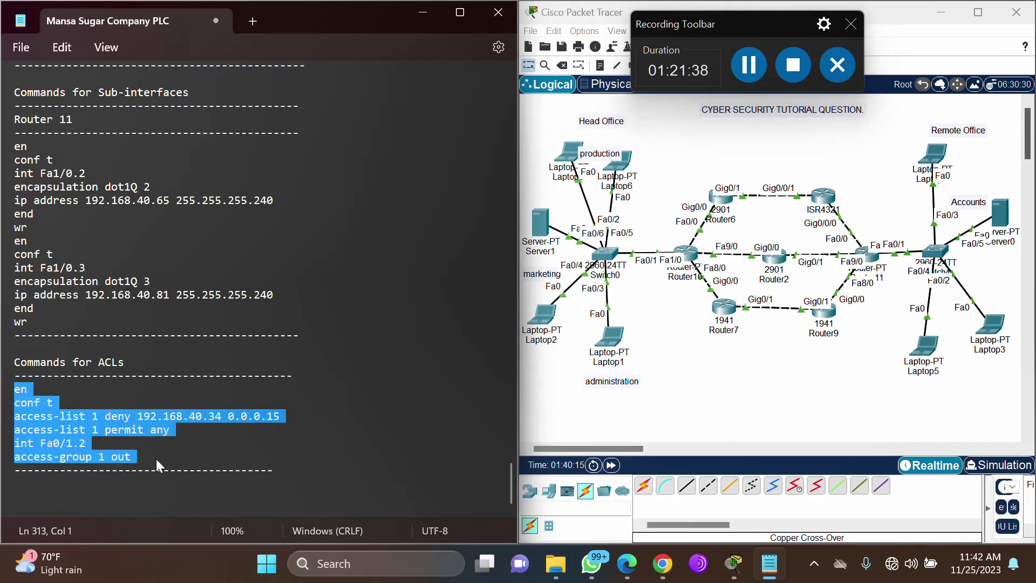
Exit Router11 from ACL and global configuration to the Router> prompt and paste the ACL commands.
left_click(867, 260)
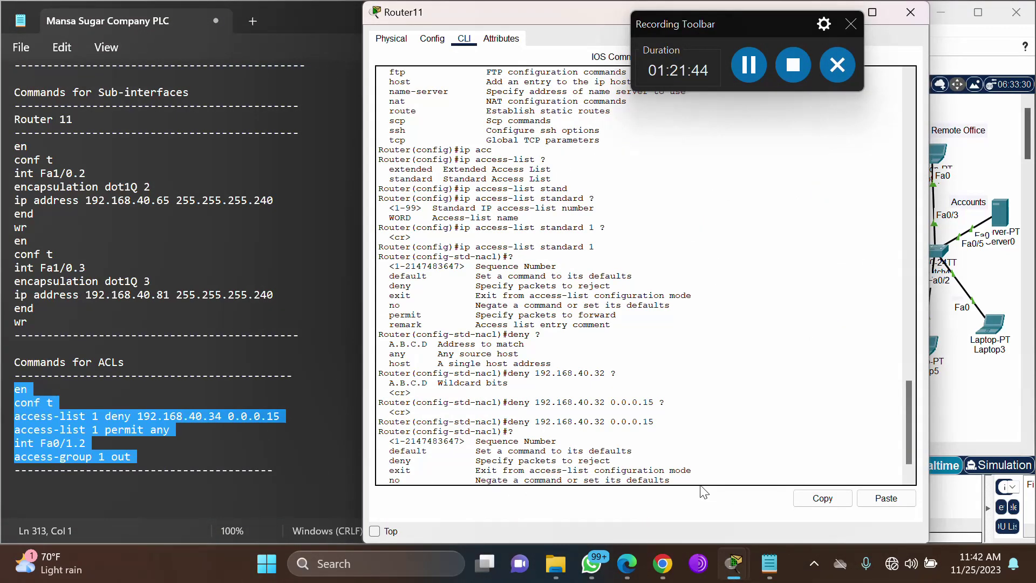
type("int")
key("Return")
type("ex")
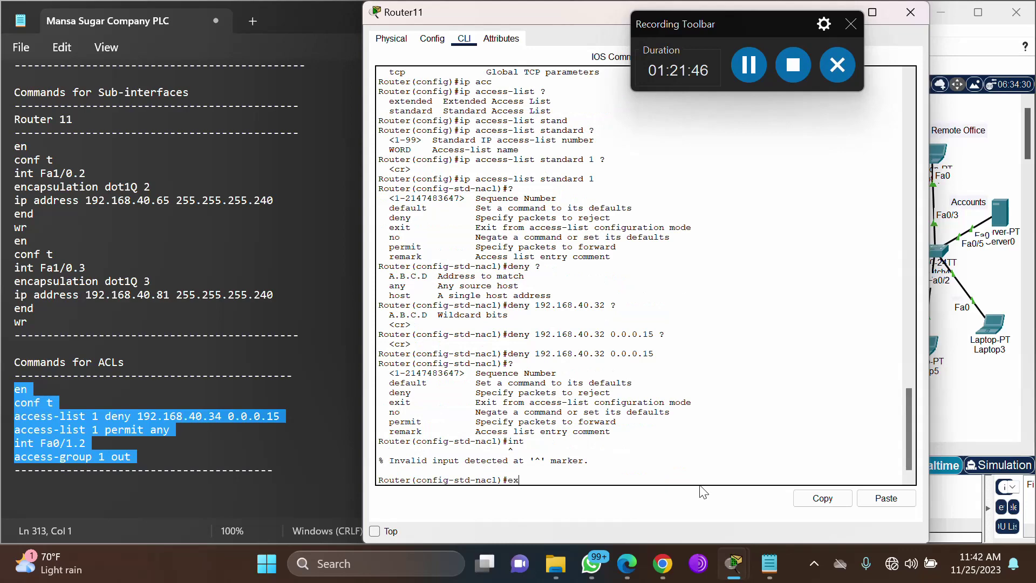
type("it")
key("Return")
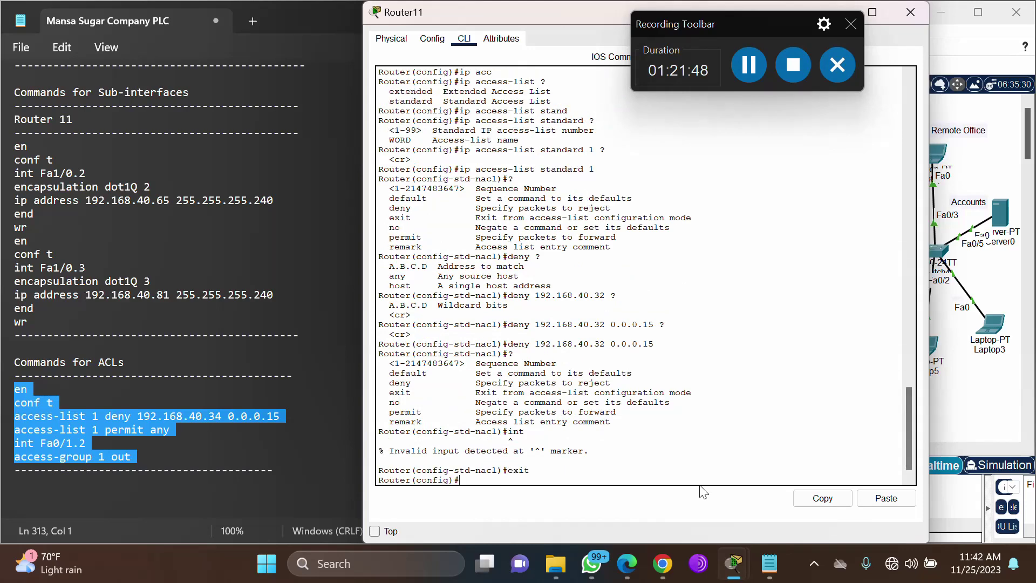
type("exit")
key("Return")
type("er#e")
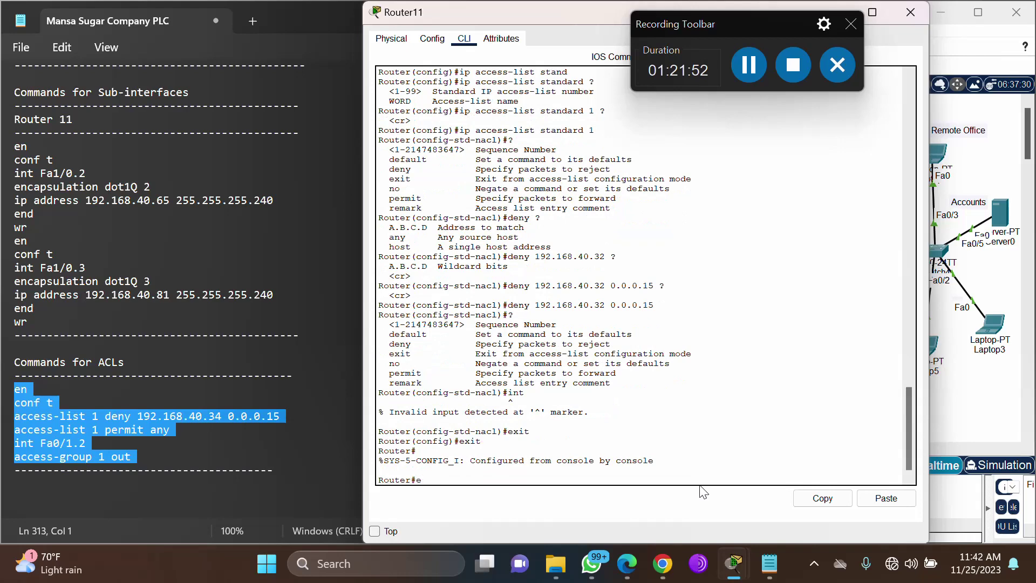
type("xit")
key("Return")
key("Return")
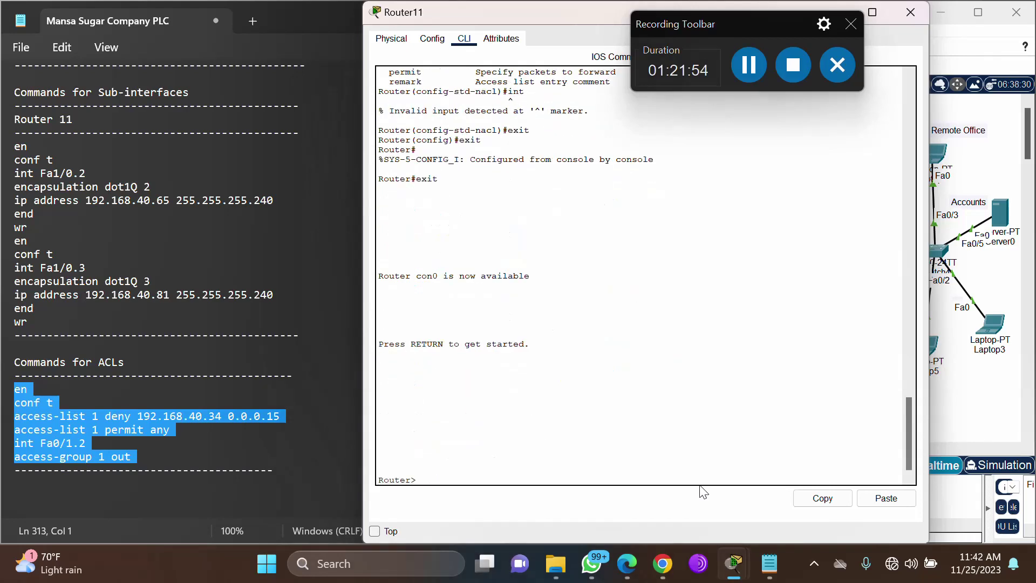
left_click(886, 498)
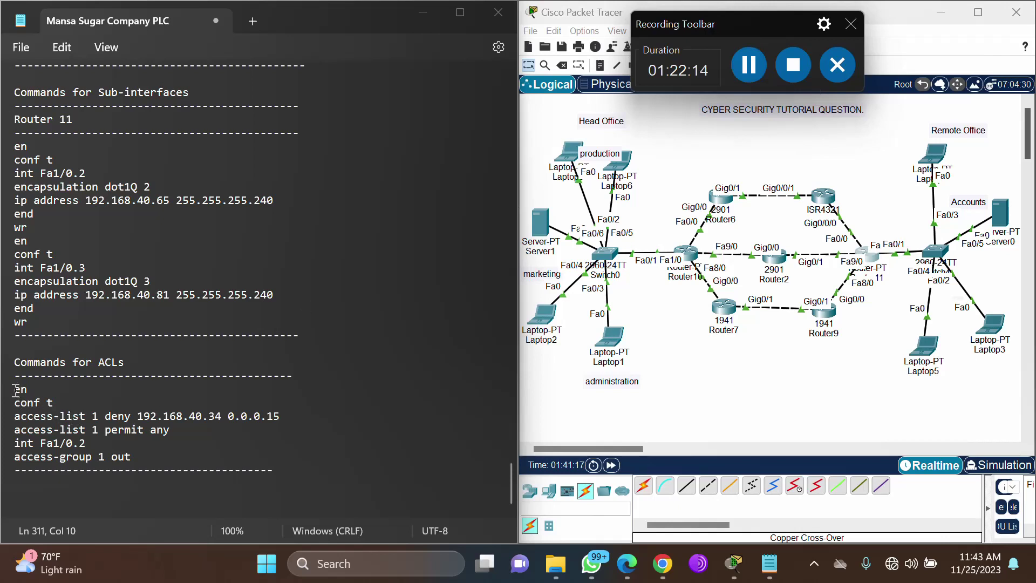
Reselect the six ACL lines in the notes and return Router11's console to a fresh prompt.
left_click_drag(15, 389, 192, 462)
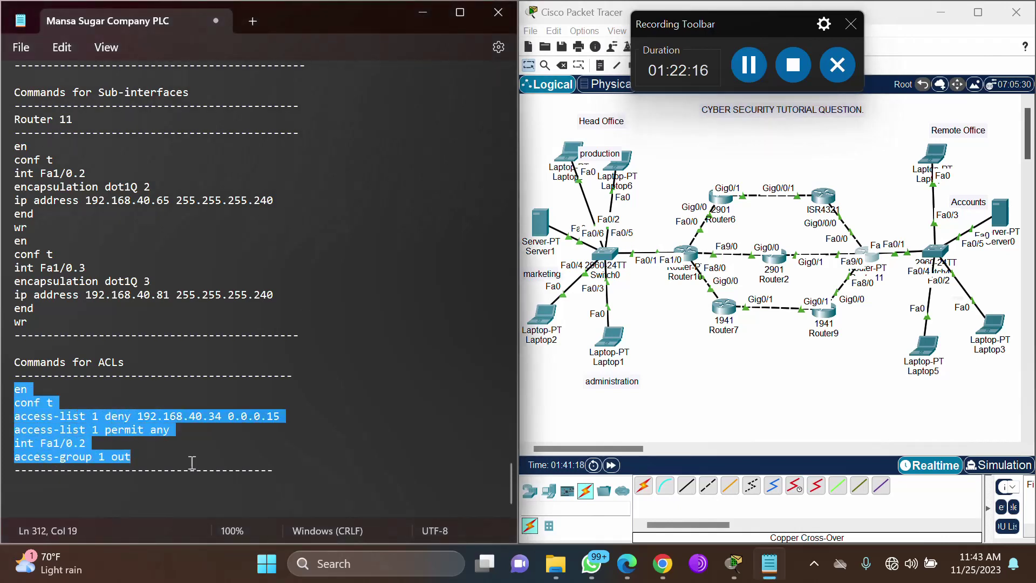
left_click(867, 258)
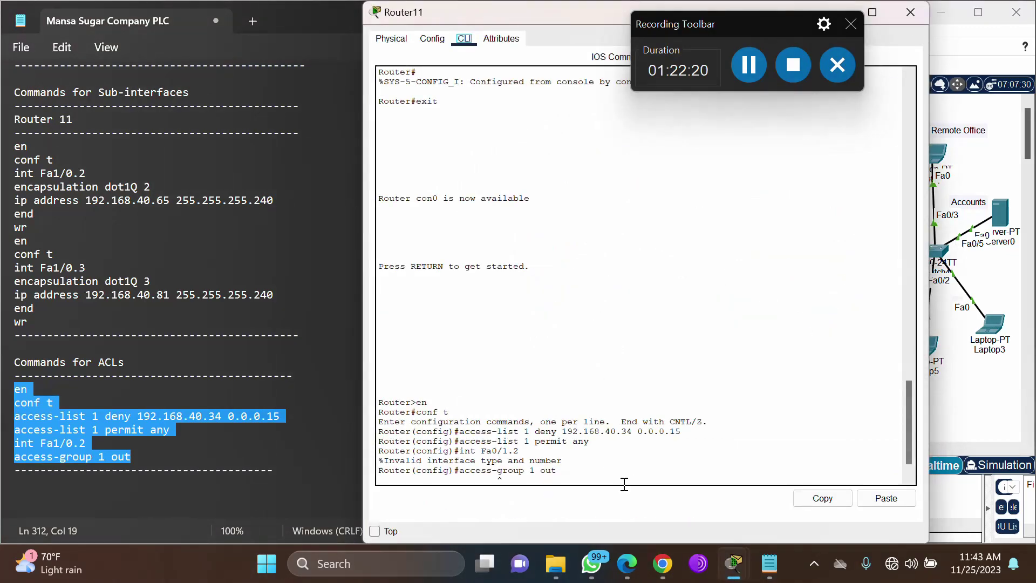
key("Return")
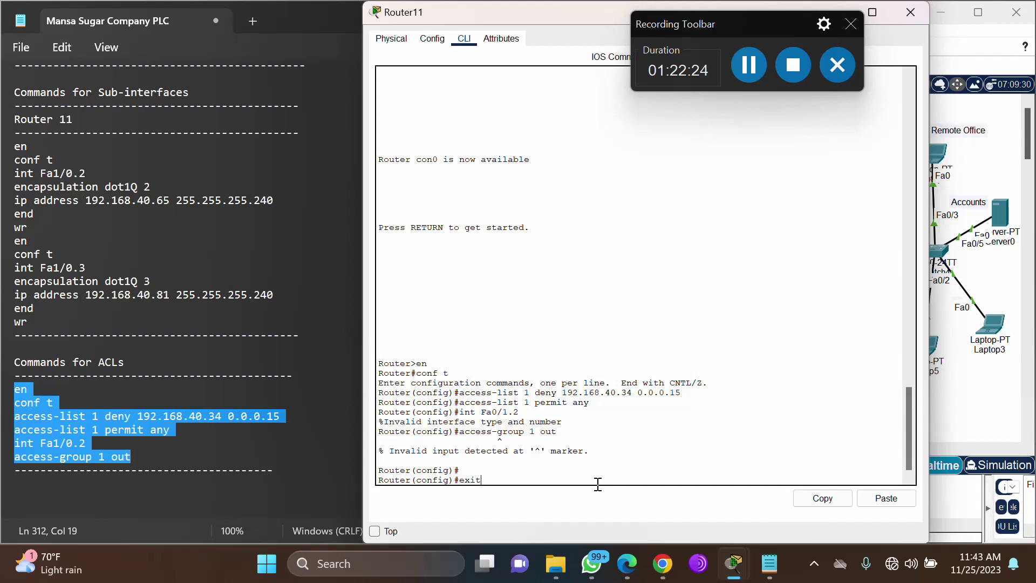
type("exit")
key("Return")
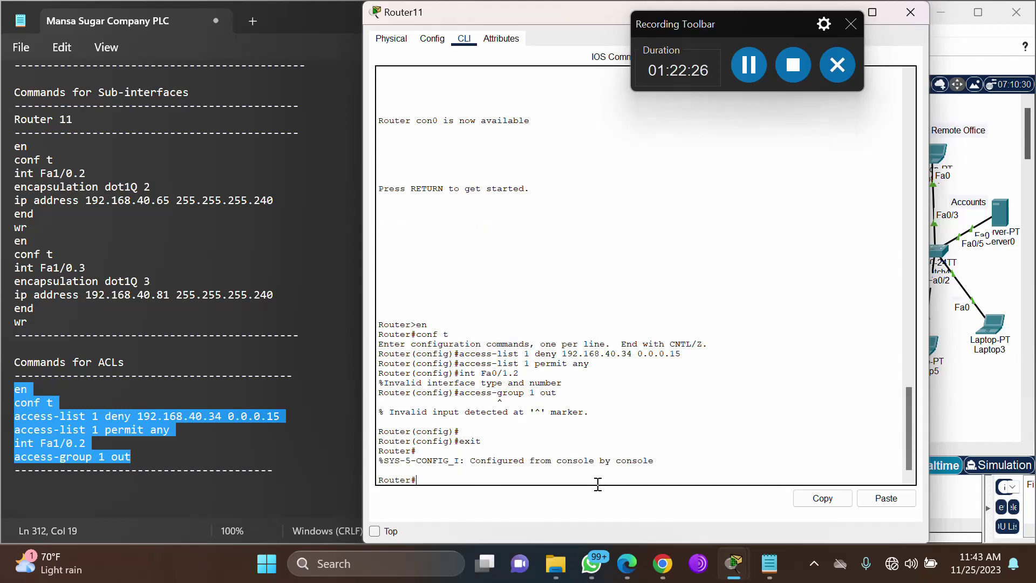
type("exit")
key("Return")
key("Return")
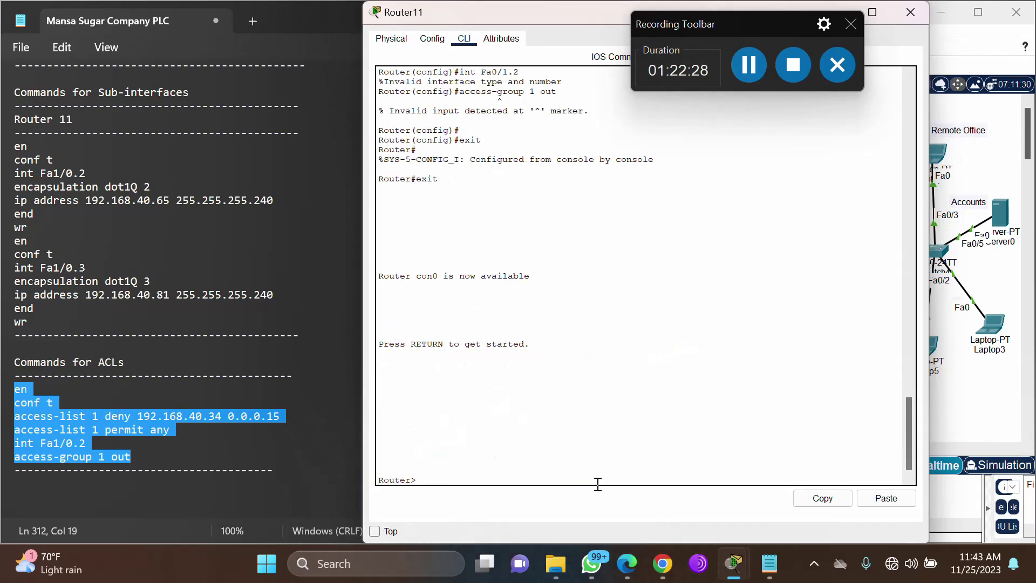
Paste the ACL commands into Router11, creating deny 192.168.40.34 0.0.0.15 and permit any.
left_click(821, 498)
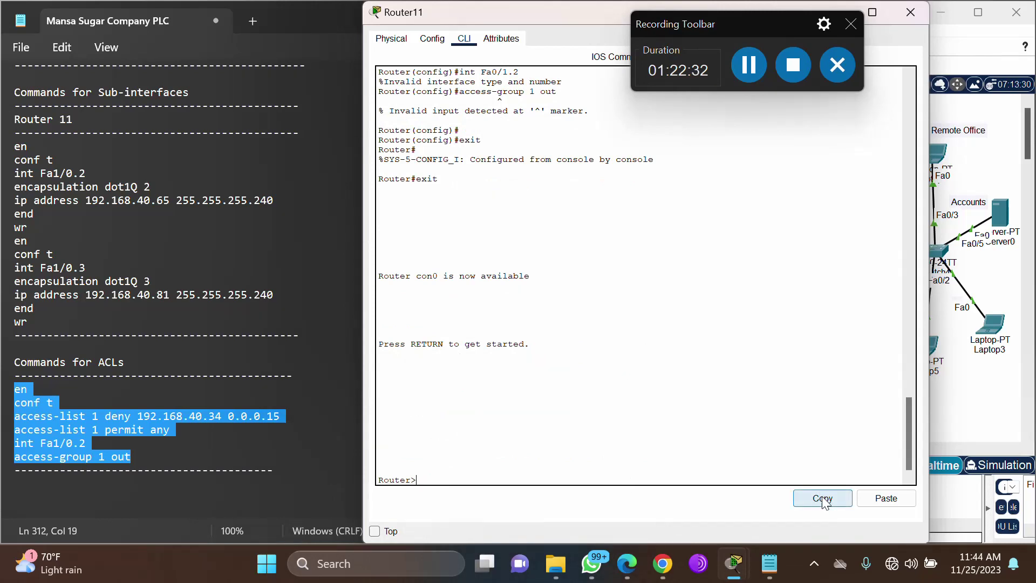
left_click(866, 498)
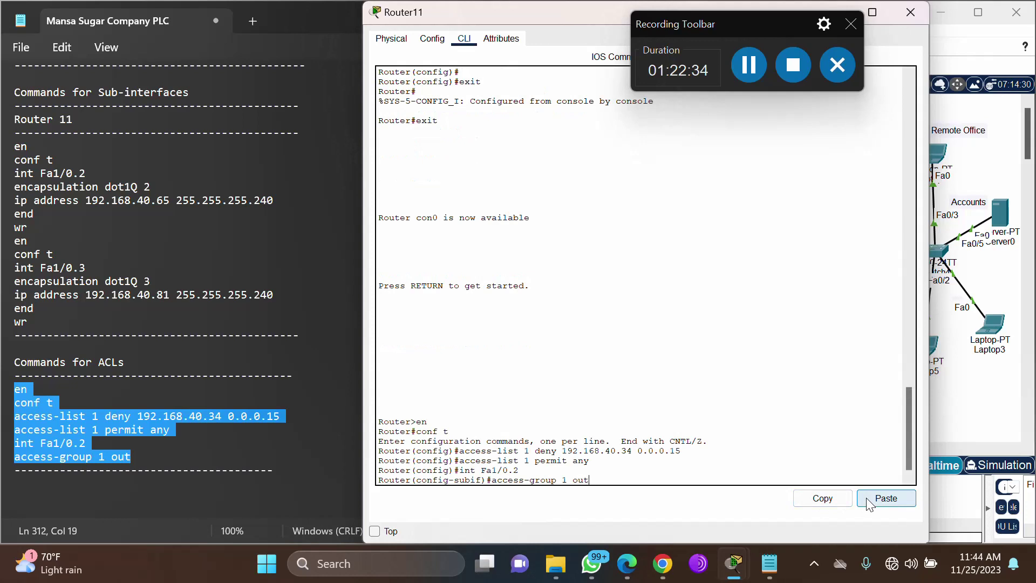
key("Return")
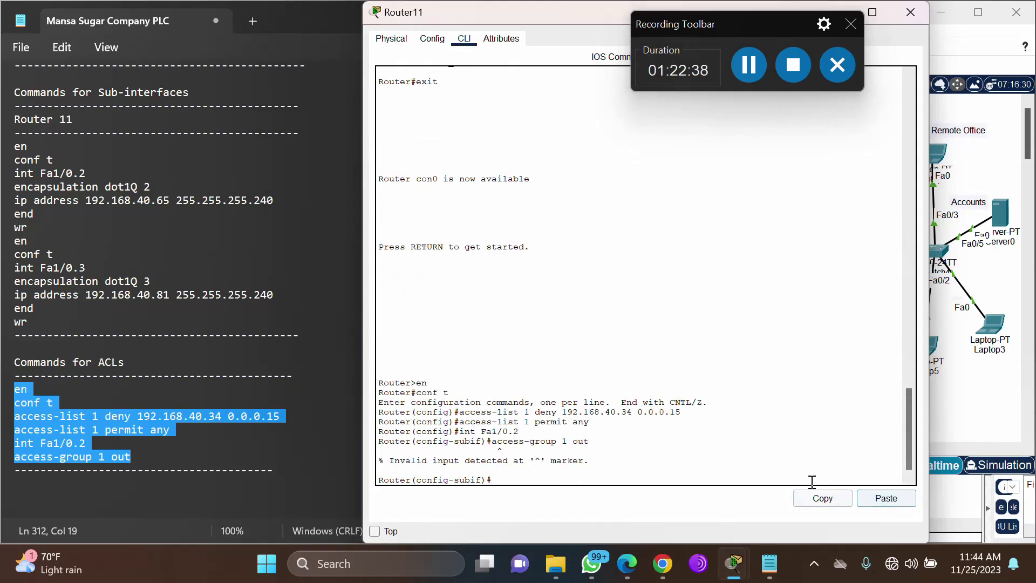
left_click(909, 13)
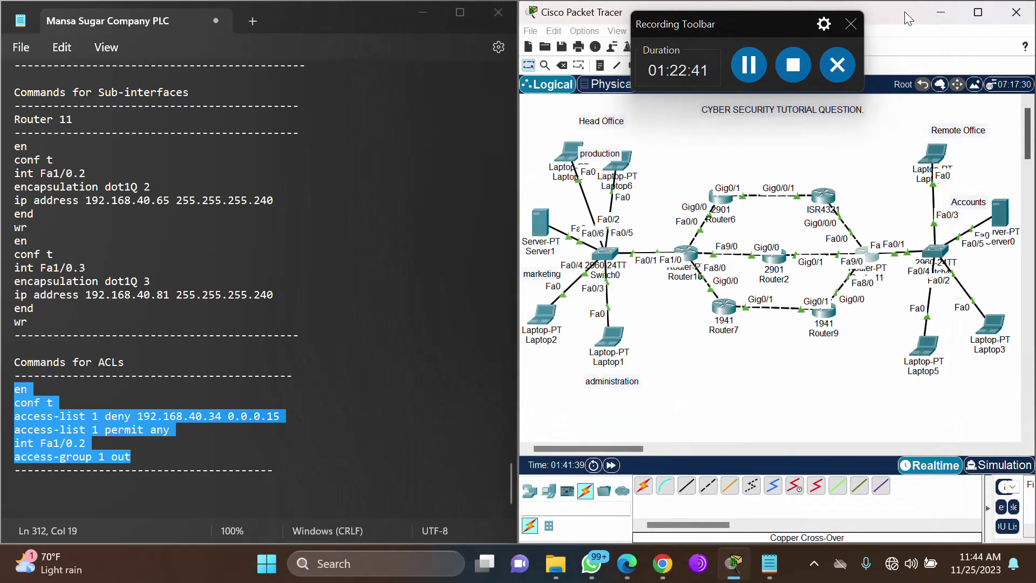
Correct the notes line to 'ip access-group 1 out' and select the six ACL command lines.
left_click(33, 459)
triple_click(14, 460)
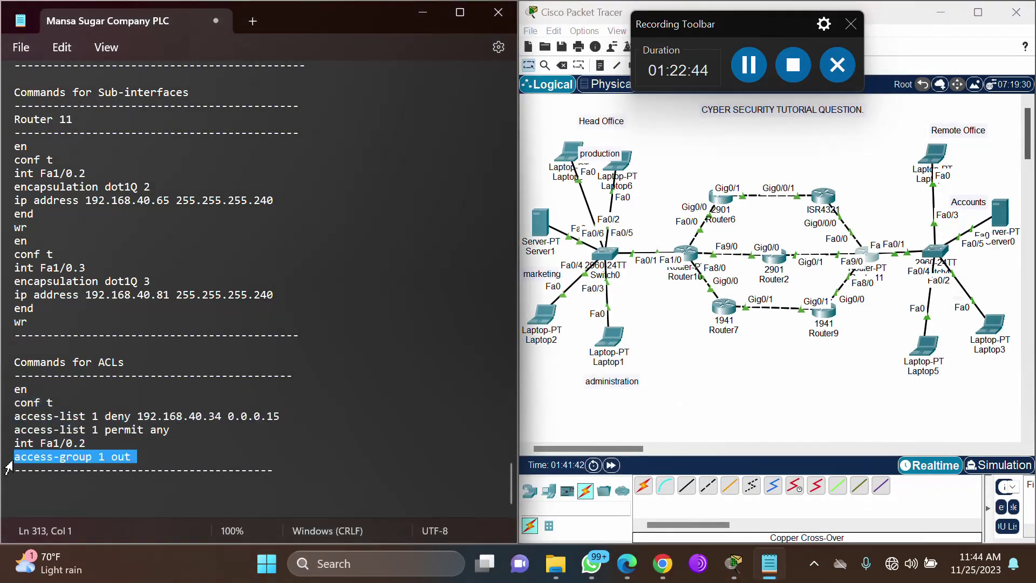
left_click(15, 459)
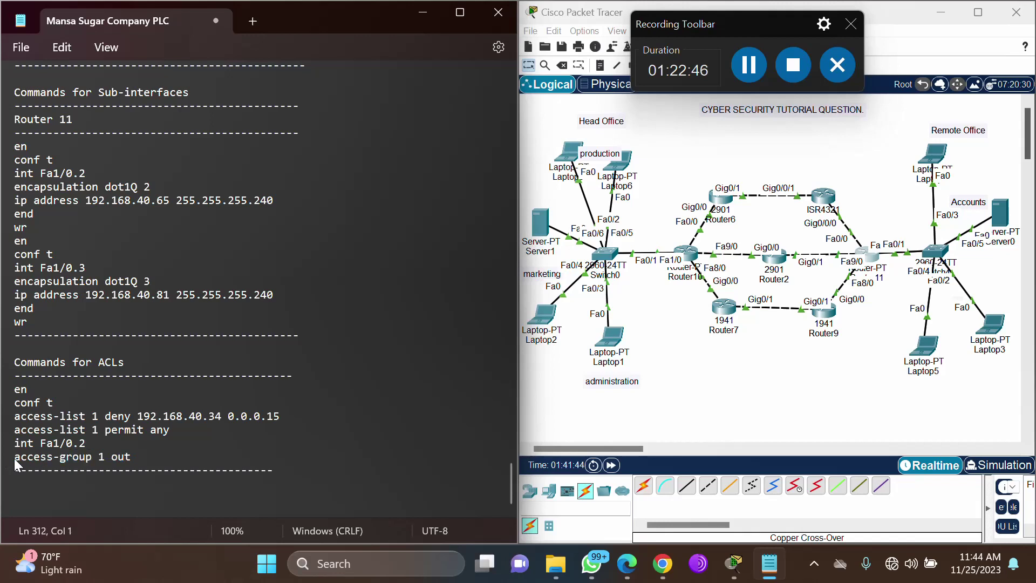
type("ip")
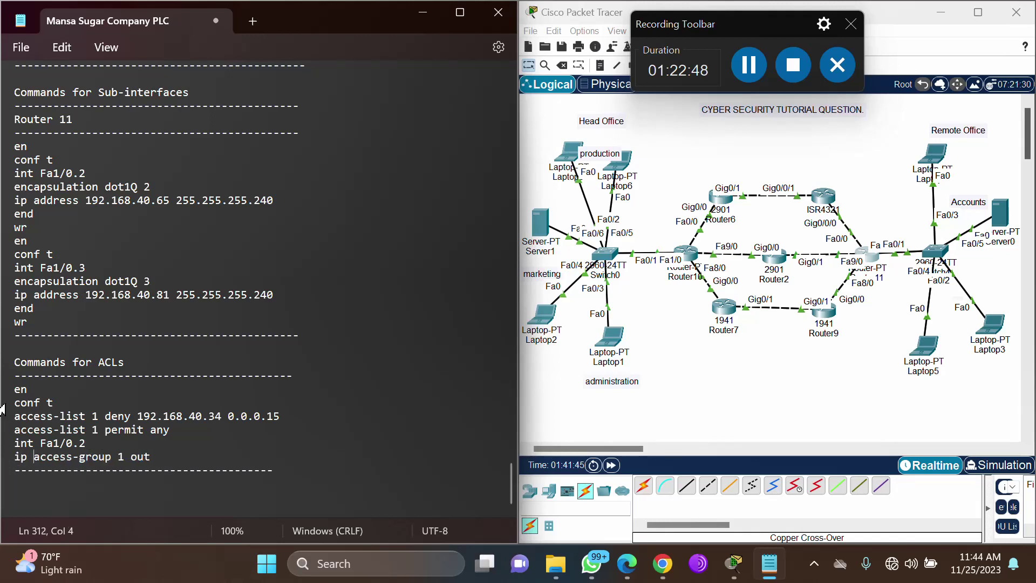
left_click_drag(13, 389, 162, 459)
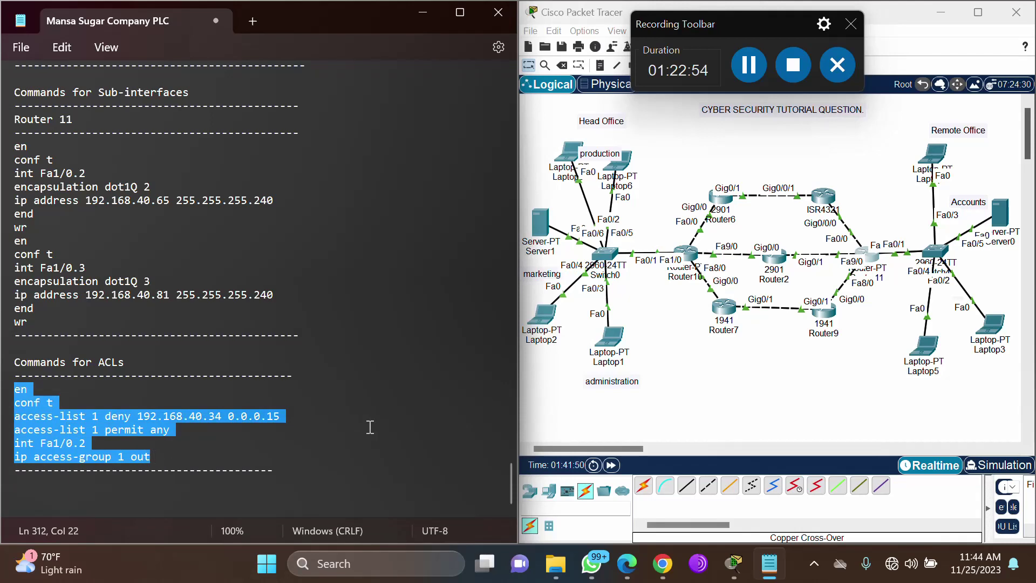
Exit Router11's configuration modes and paste the corrected ACL commands, including ip access-group 1 out.
left_click(872, 263)
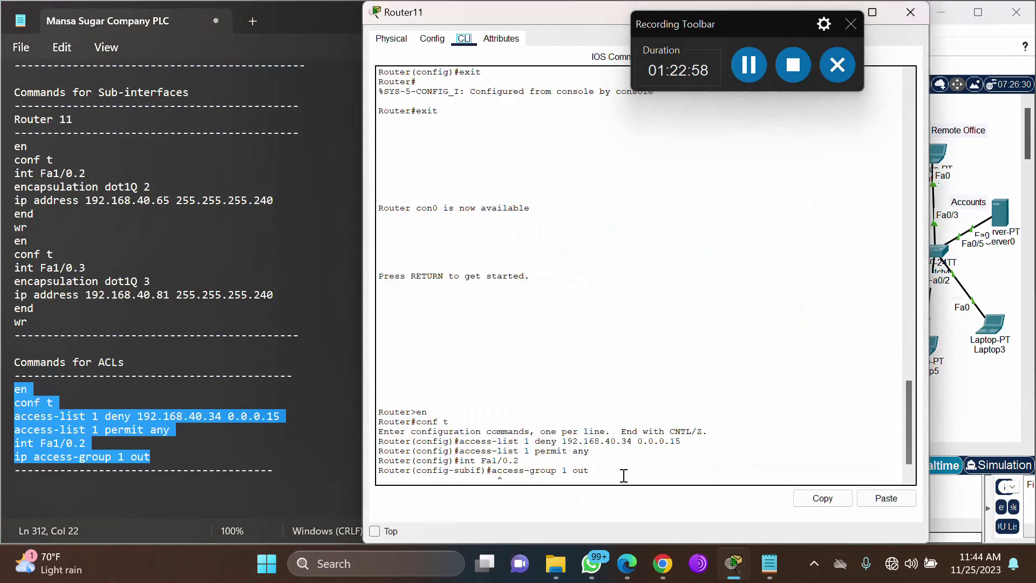
key("Return")
type("exit")
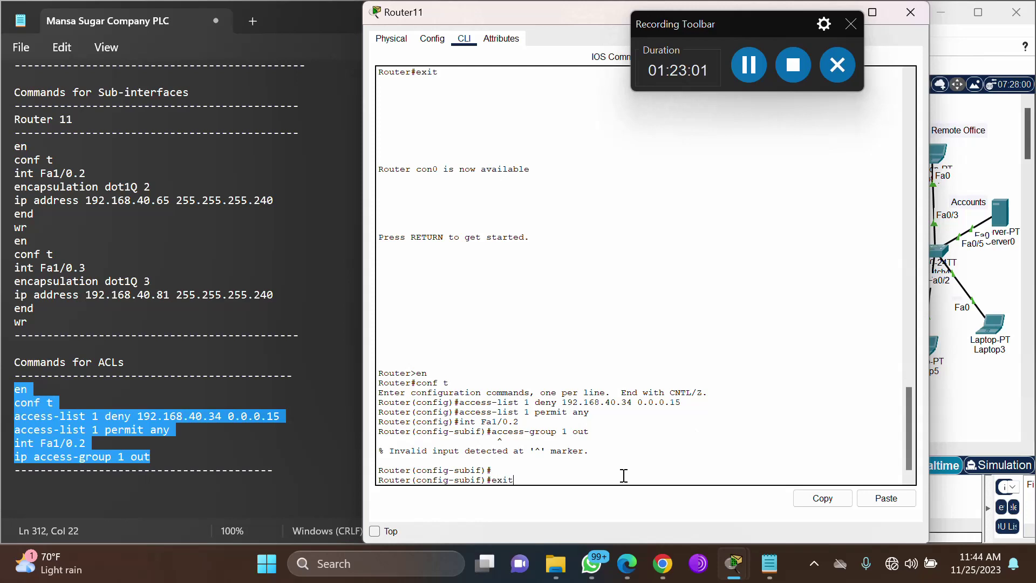
key("Return")
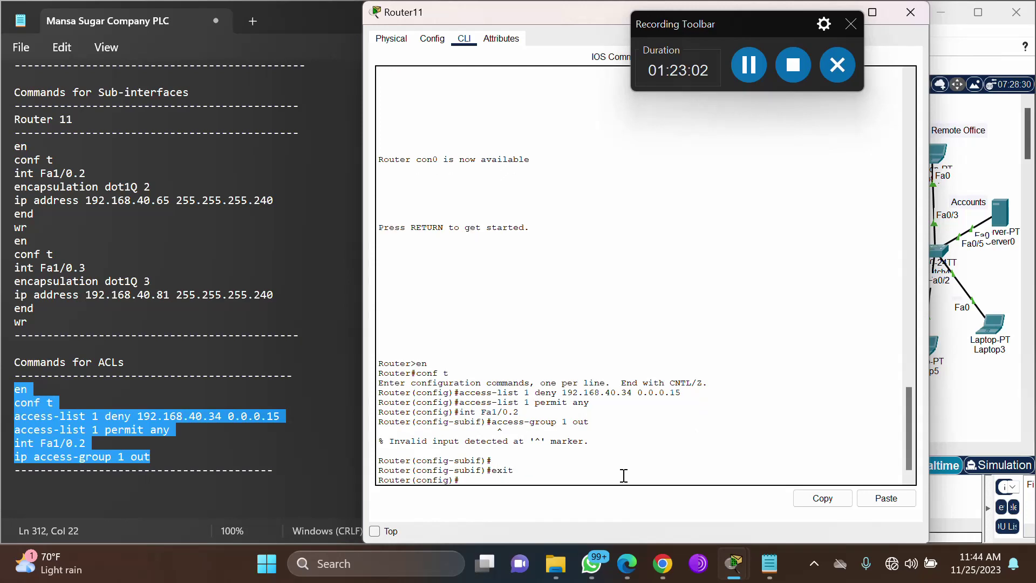
type("exit")
key("Return")
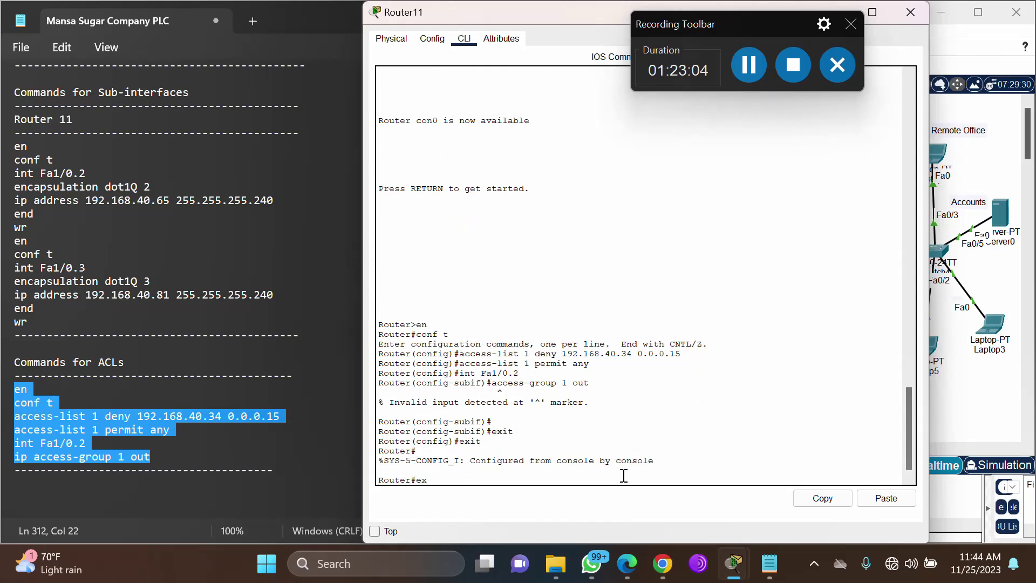
type("exit")
key("Return")
key("Return")
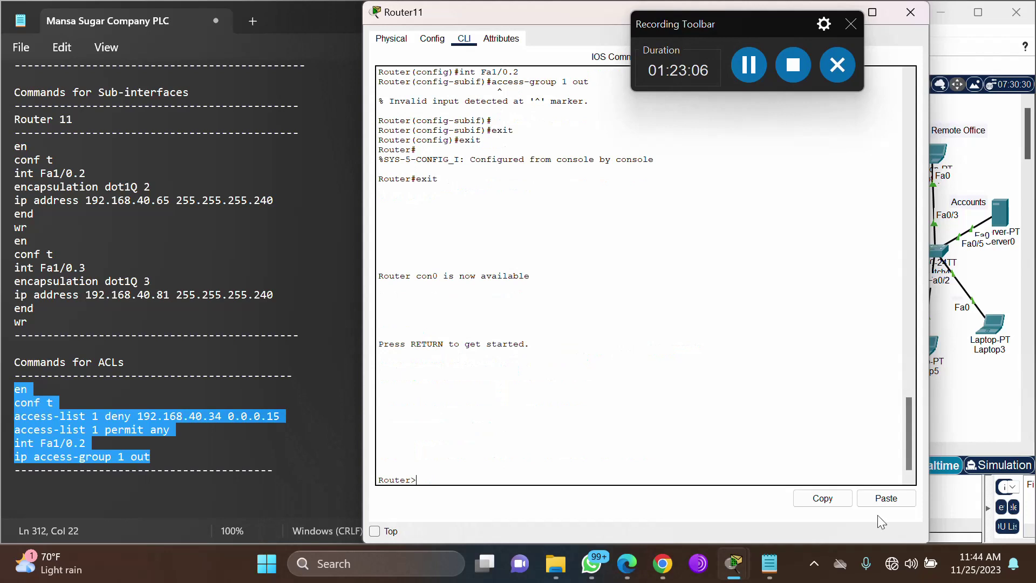
left_click(887, 499)
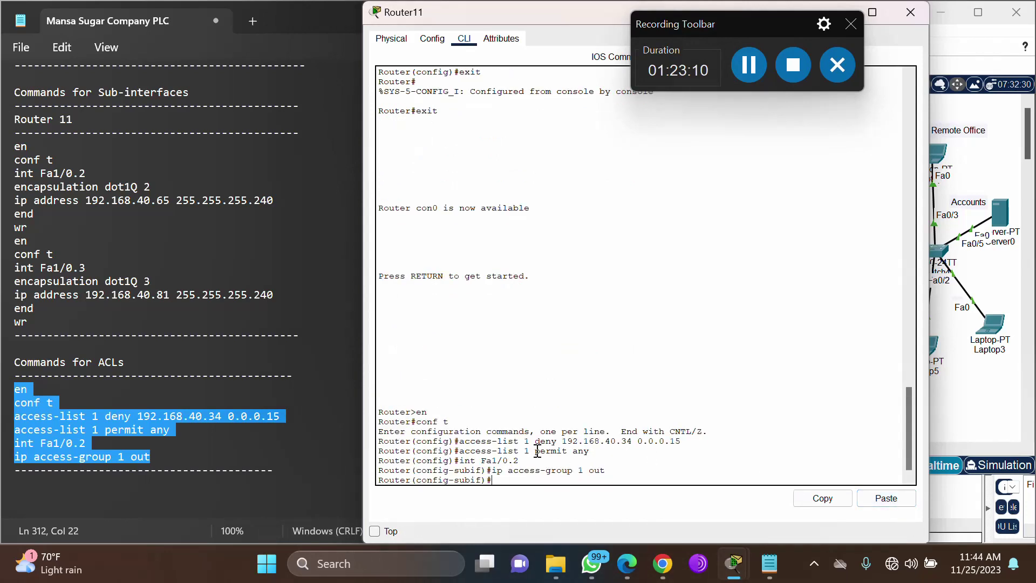
left_click(913, 12)
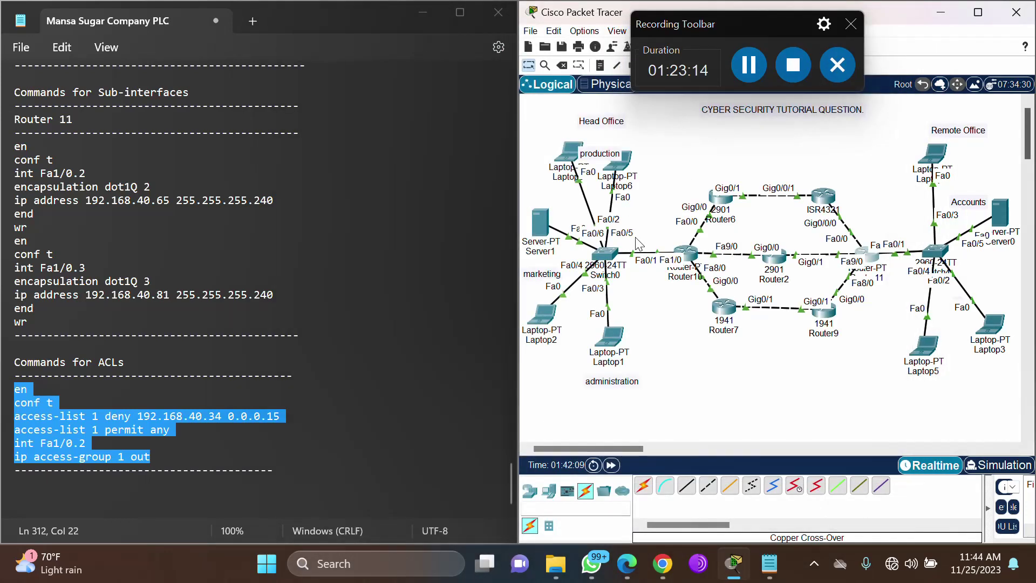
Rerun ping 192.168.40.83 twice from Laptop1's Command Prompt, confirming replies with 0% loss.
left_click(613, 339)
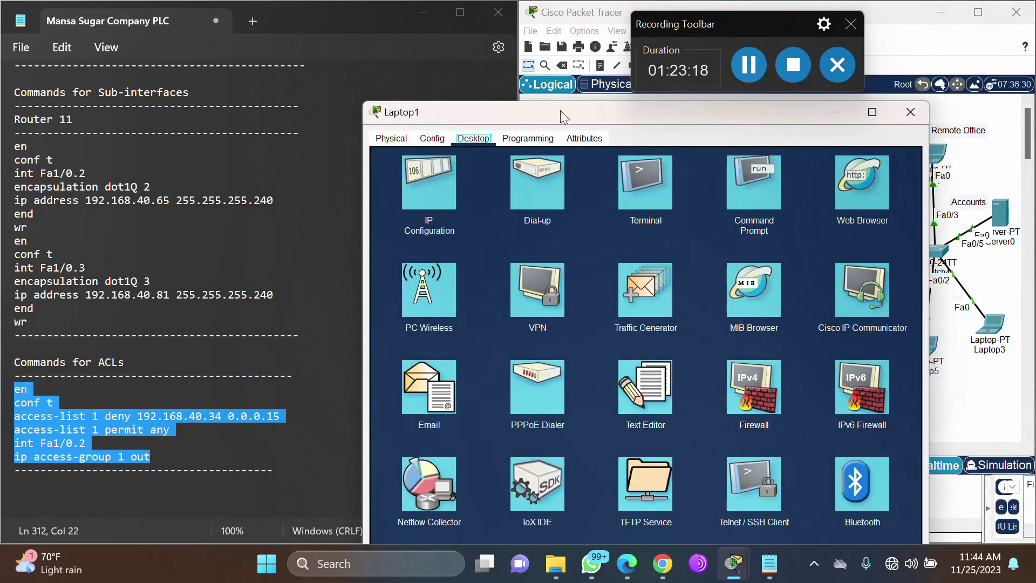
left_click_drag(560, 110, 309, 43)
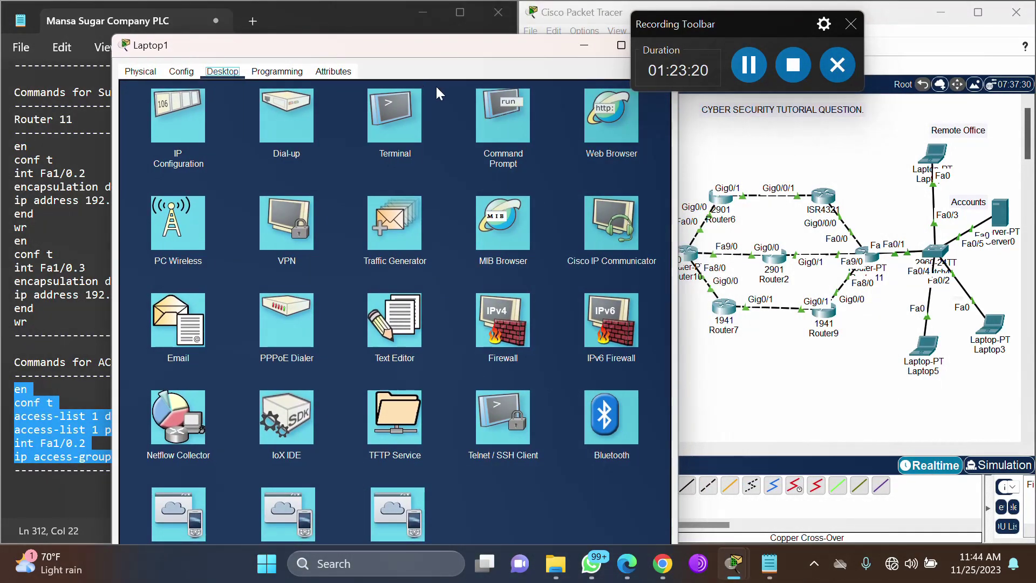
left_click(494, 111)
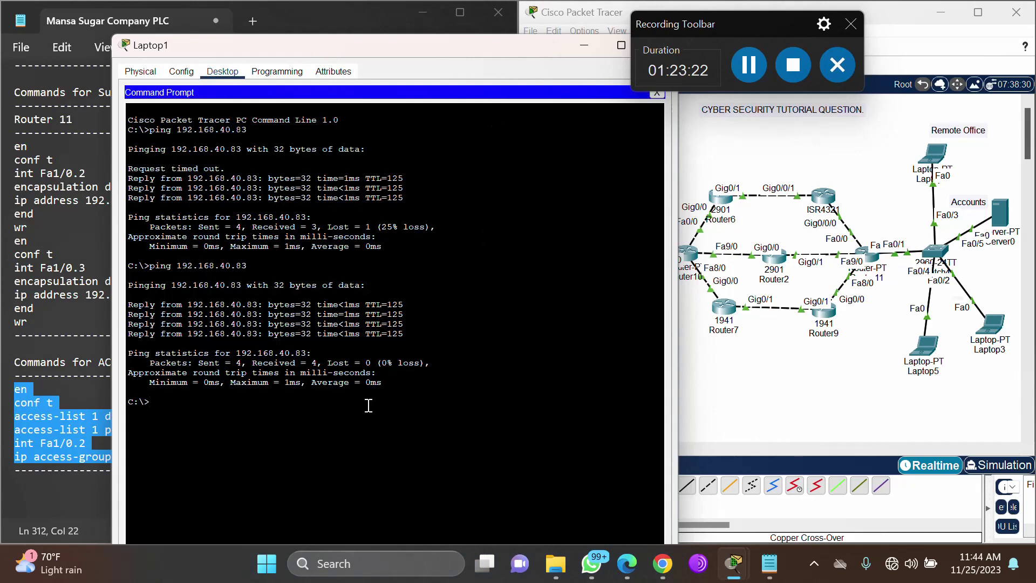
key("Up")
key("Return")
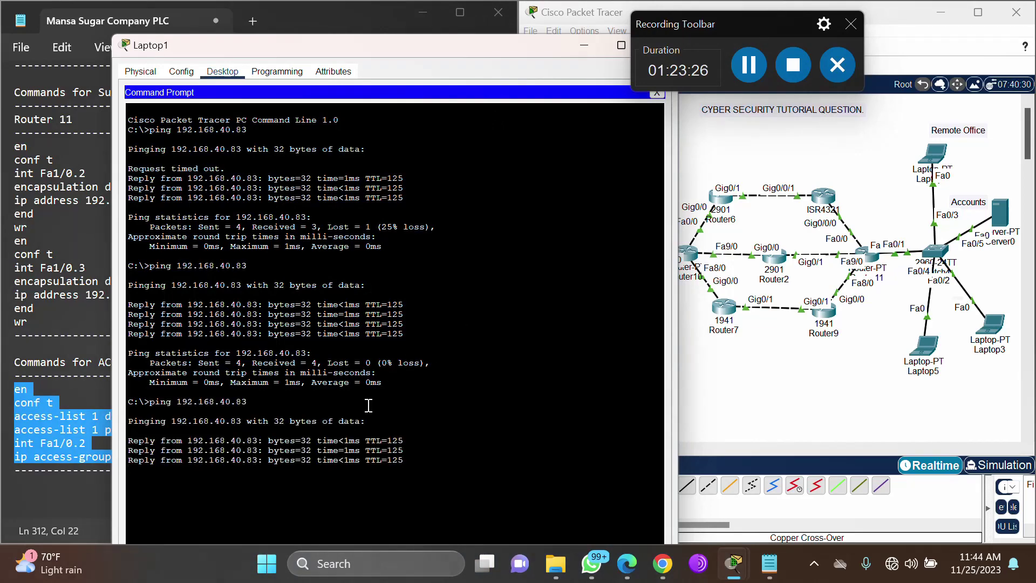
key("Up")
key("Return")
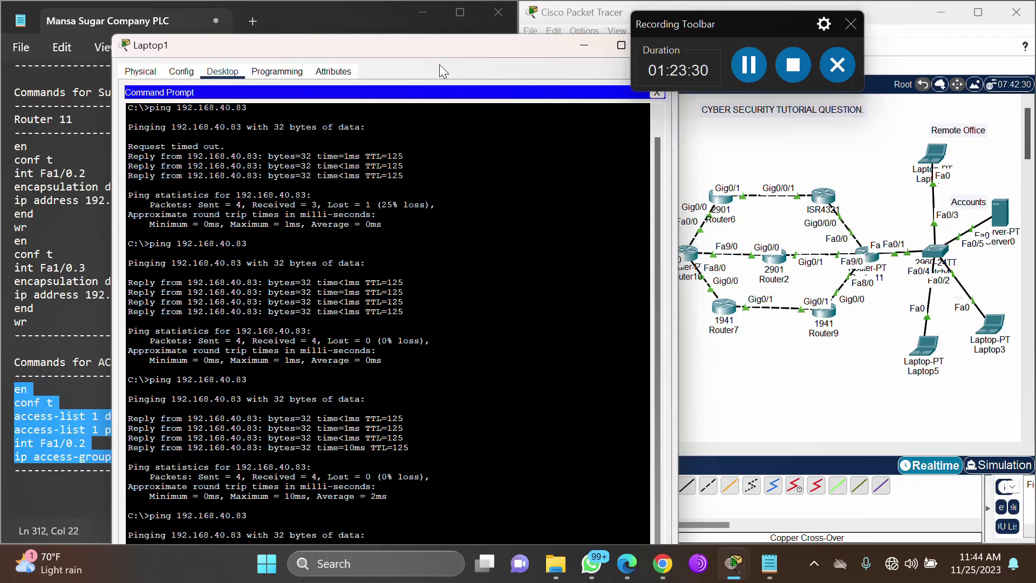
left_click_drag(420, 41, 413, 5)
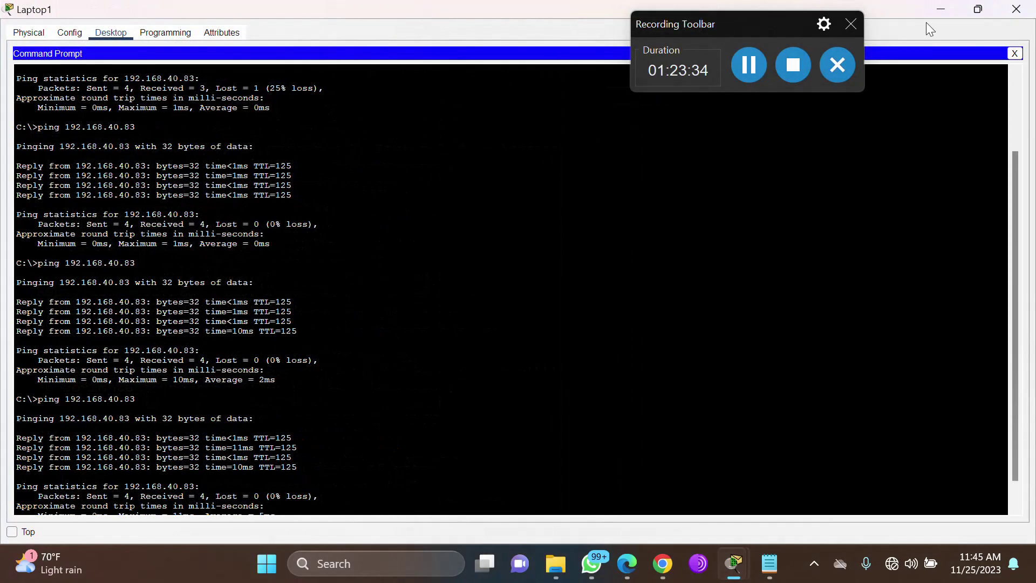
left_click(759, 61)
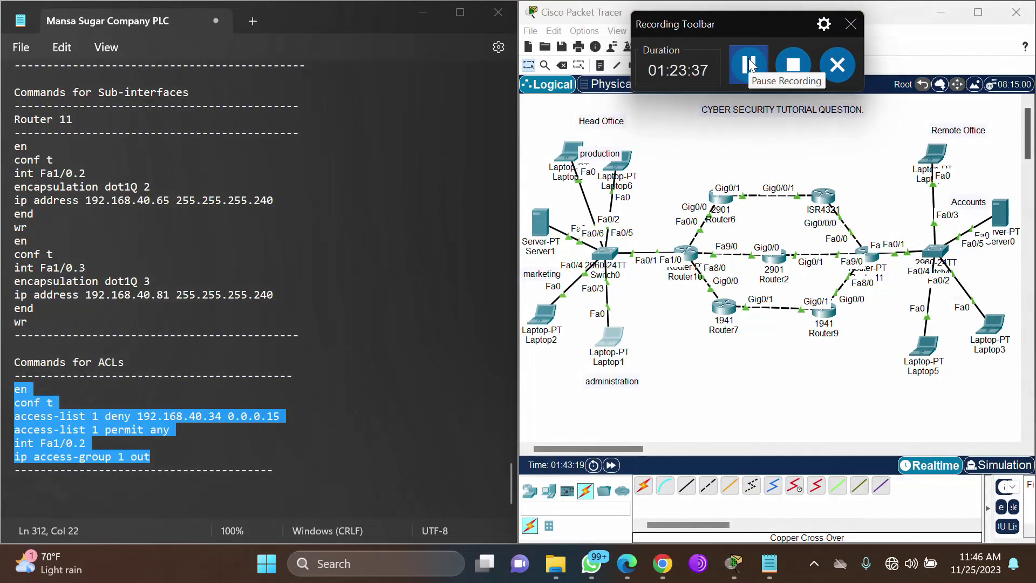